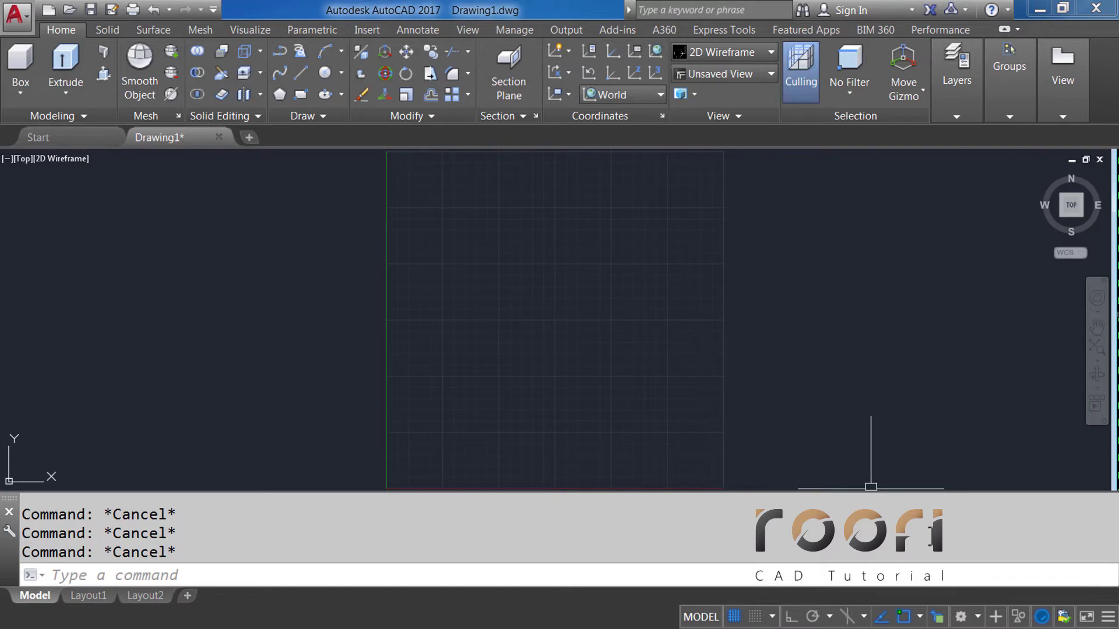
Step: Keep the workspace unchanged and confirm decimal millimetre drawing units
click(977, 616)
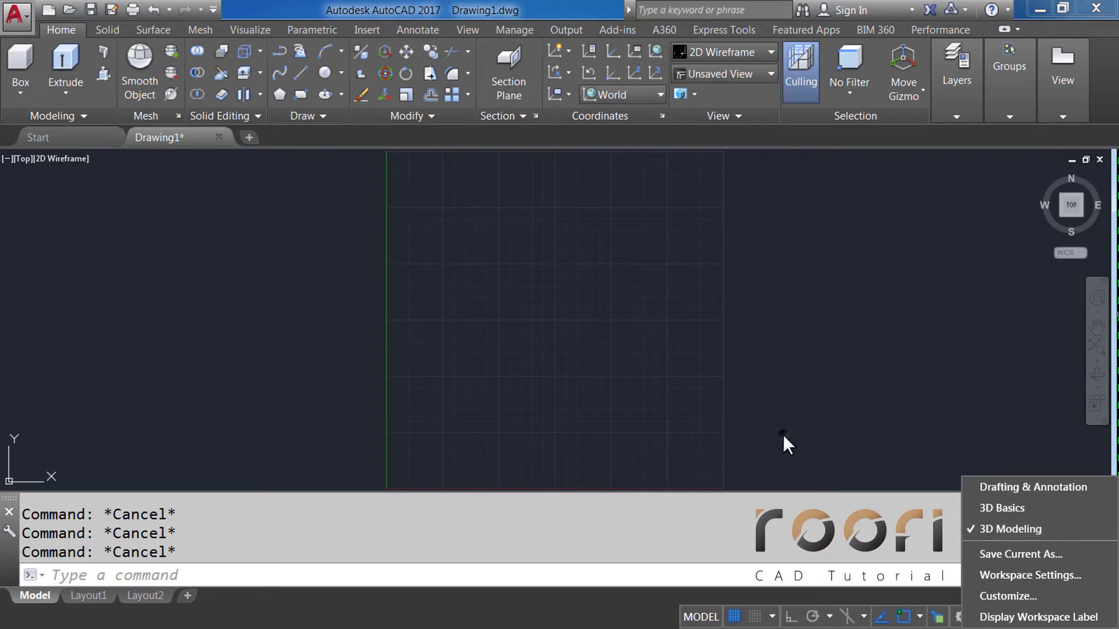
click(758, 419)
text(UN)
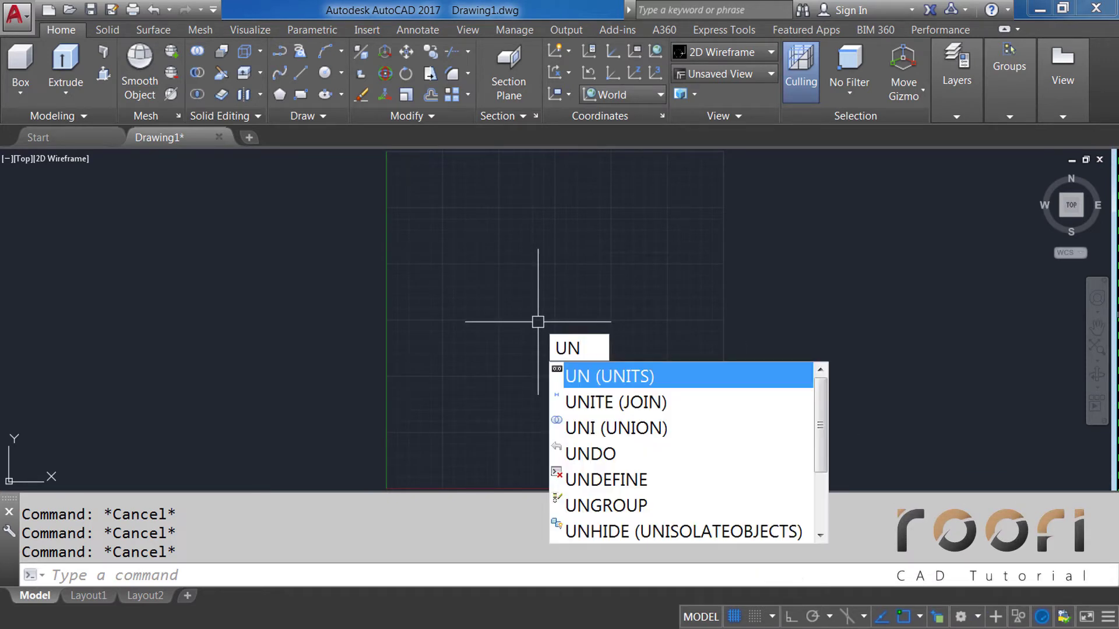
key(Return)
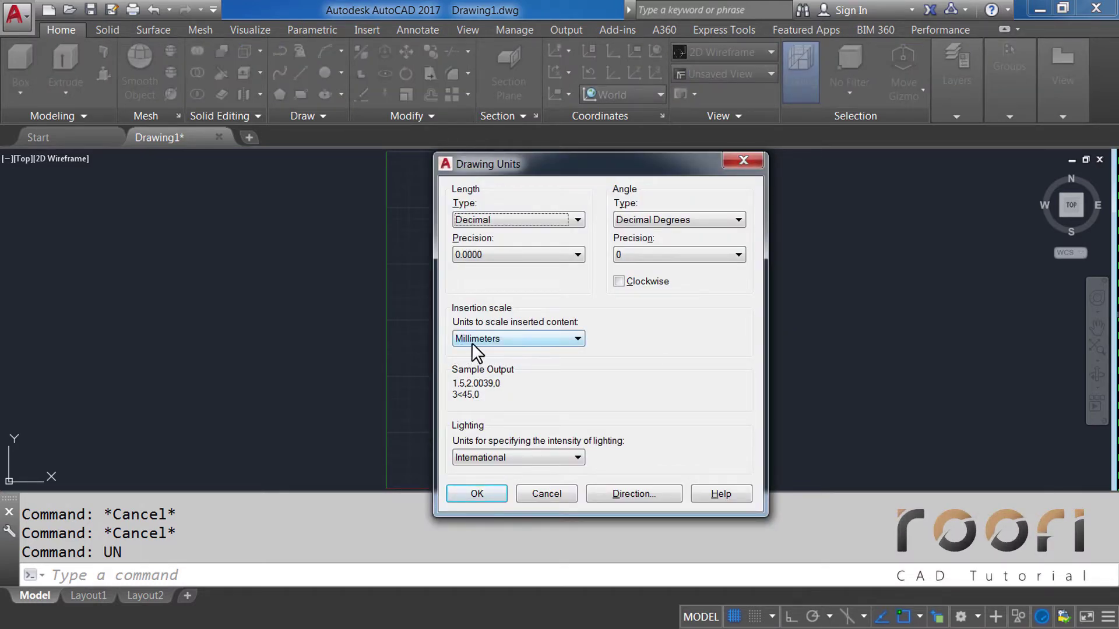
click(483, 499)
Step: Confirm that all object snap and 3D object snap modes are switched on
text(O)
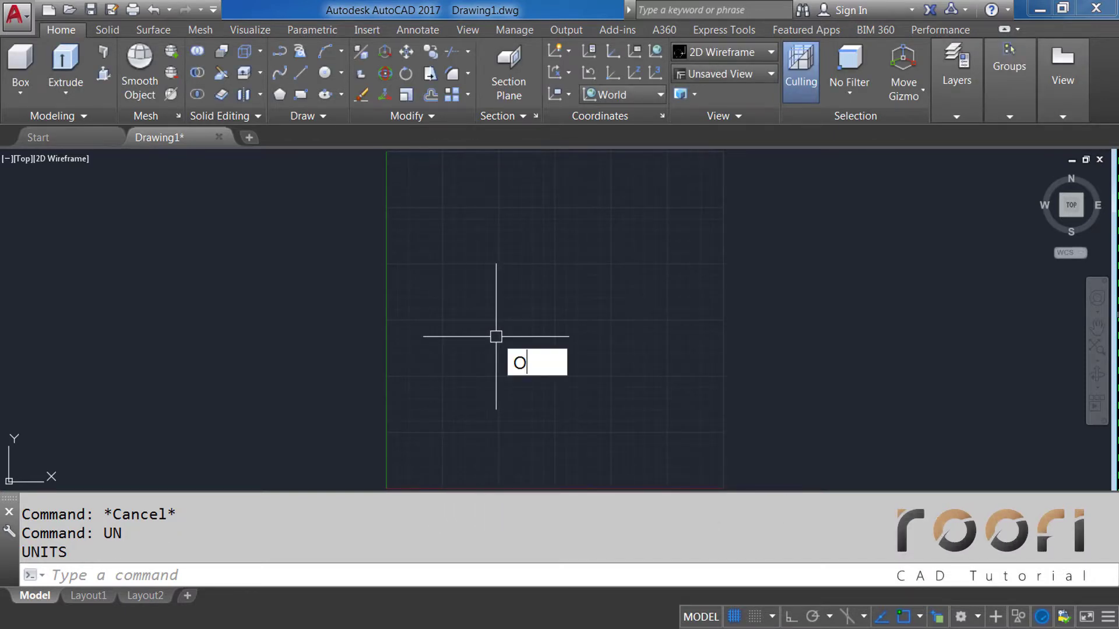
text(SNAP)
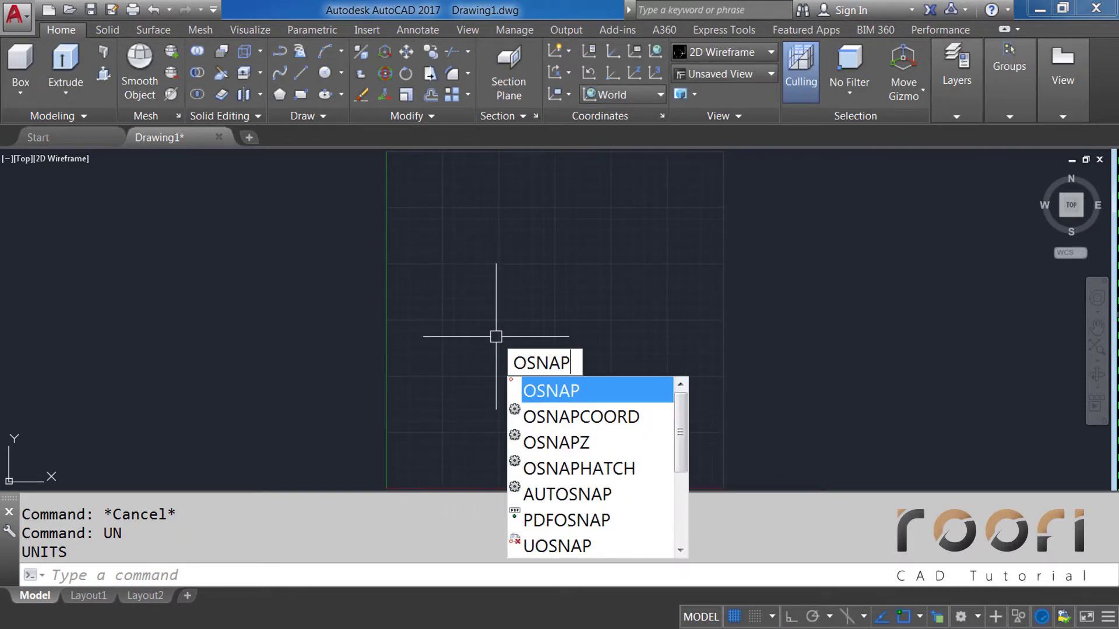
key(Return)
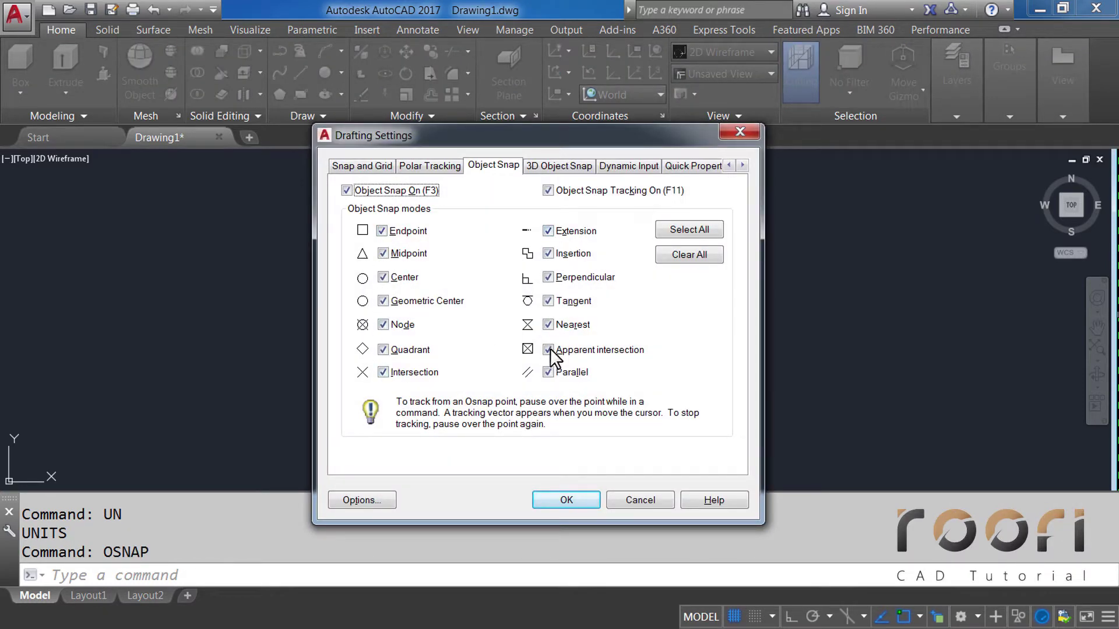
click(558, 167)
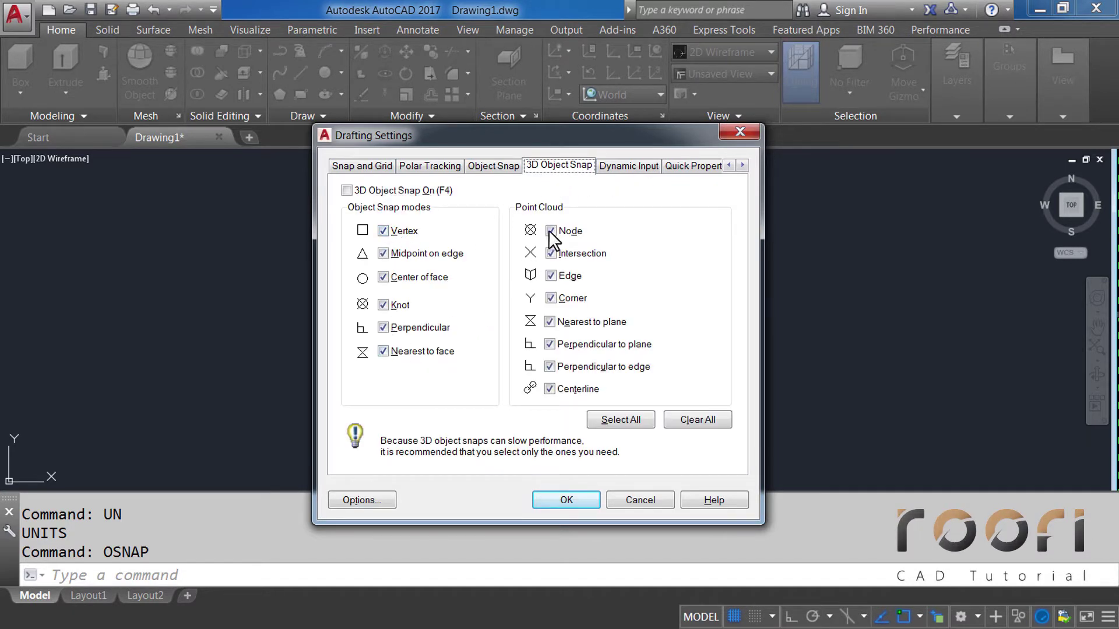
click(560, 501)
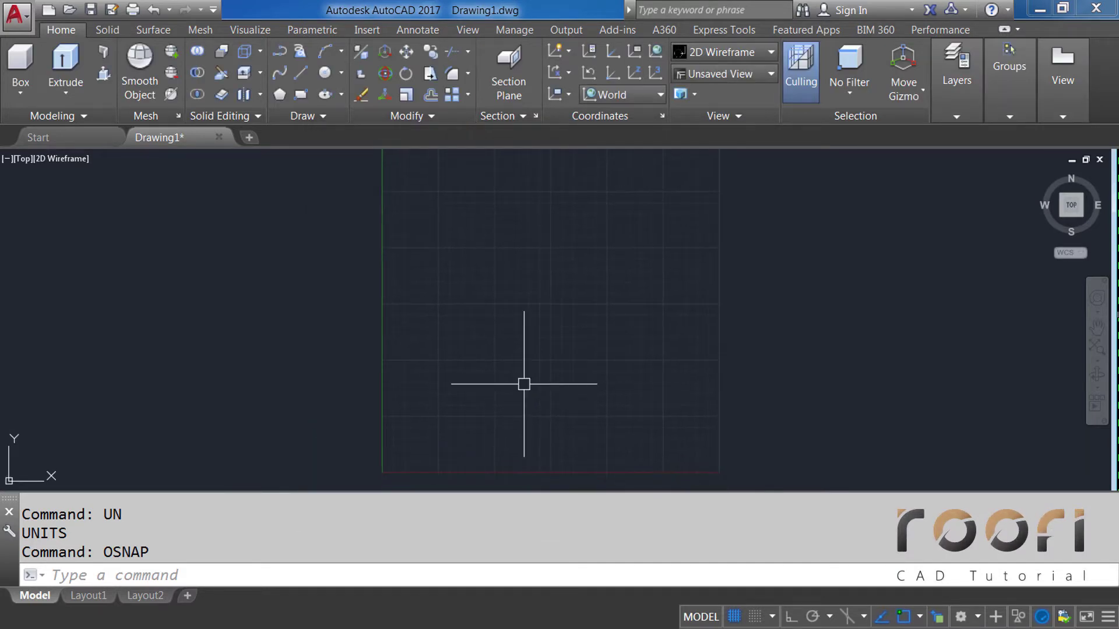
Step: Zoom in and start a circle centred on the left side of the grid
scroll(525, 384, down, 2)
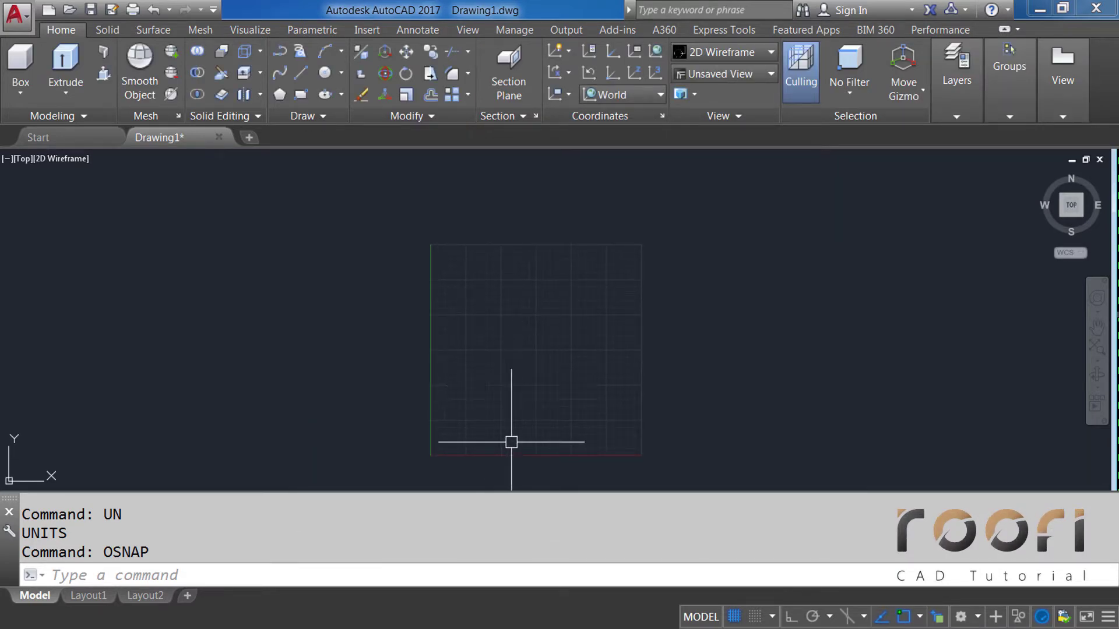
scroll(512, 441, up, 2)
scroll(511, 442, up, 2)
scroll(503, 447, up, 2)
middle_drag(503, 448, 502, 424)
text(C)
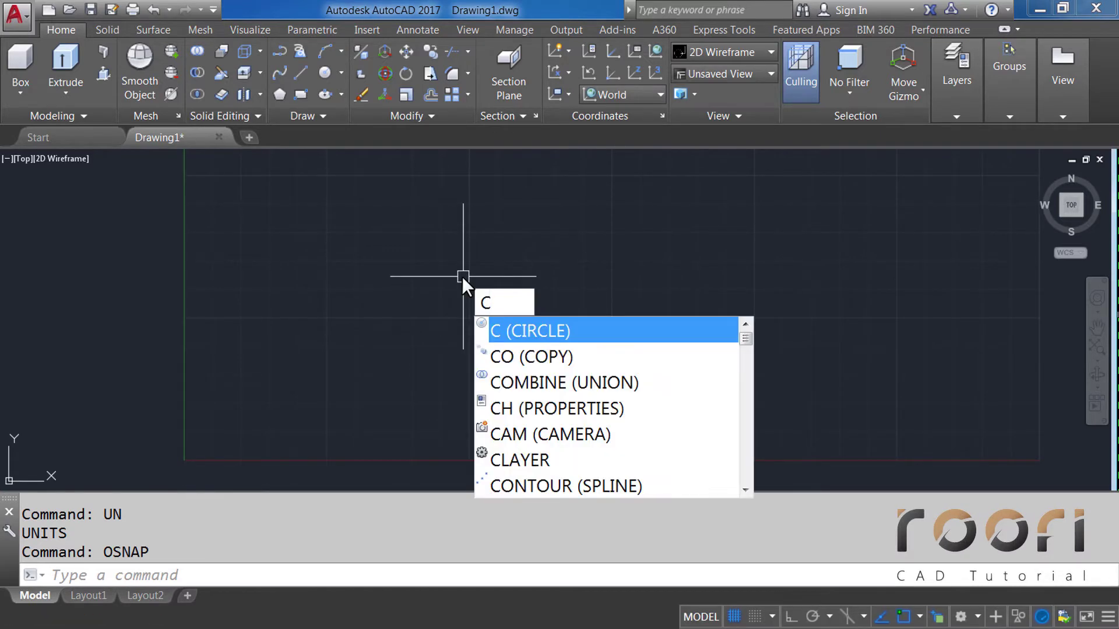
key(Return)
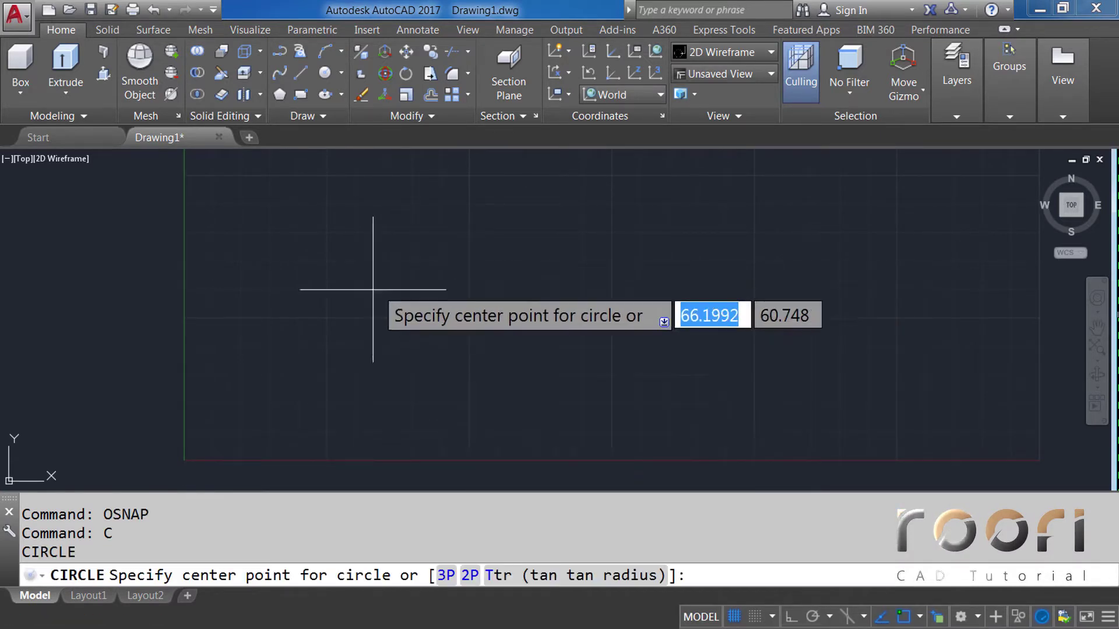
click(326, 319)
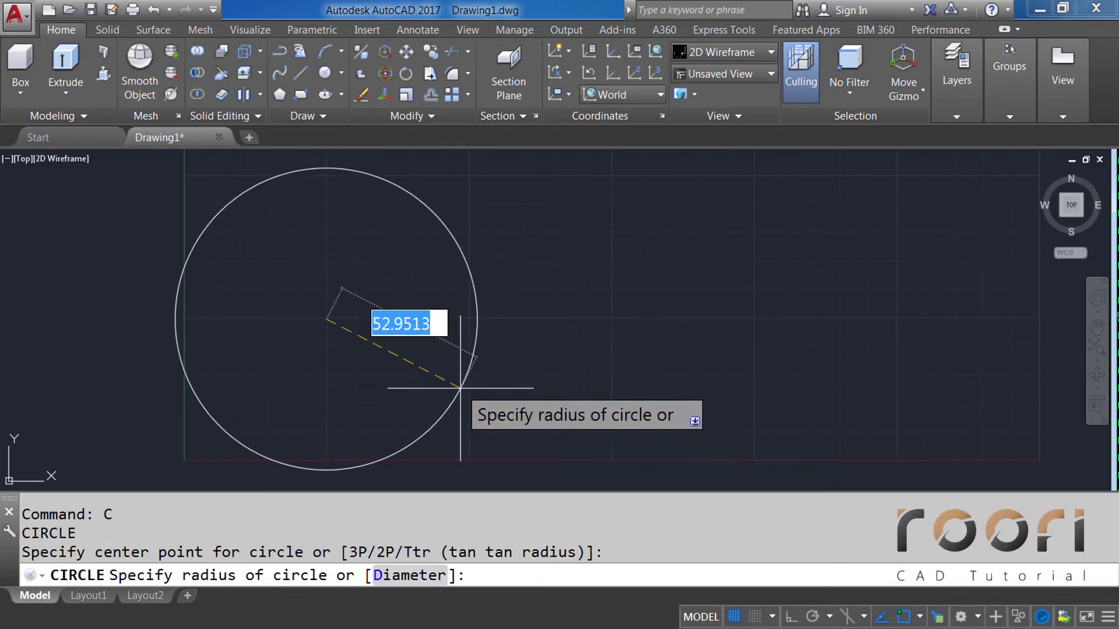
Step: Turn Ortho on and give the circle a diameter of 82
key(F8)
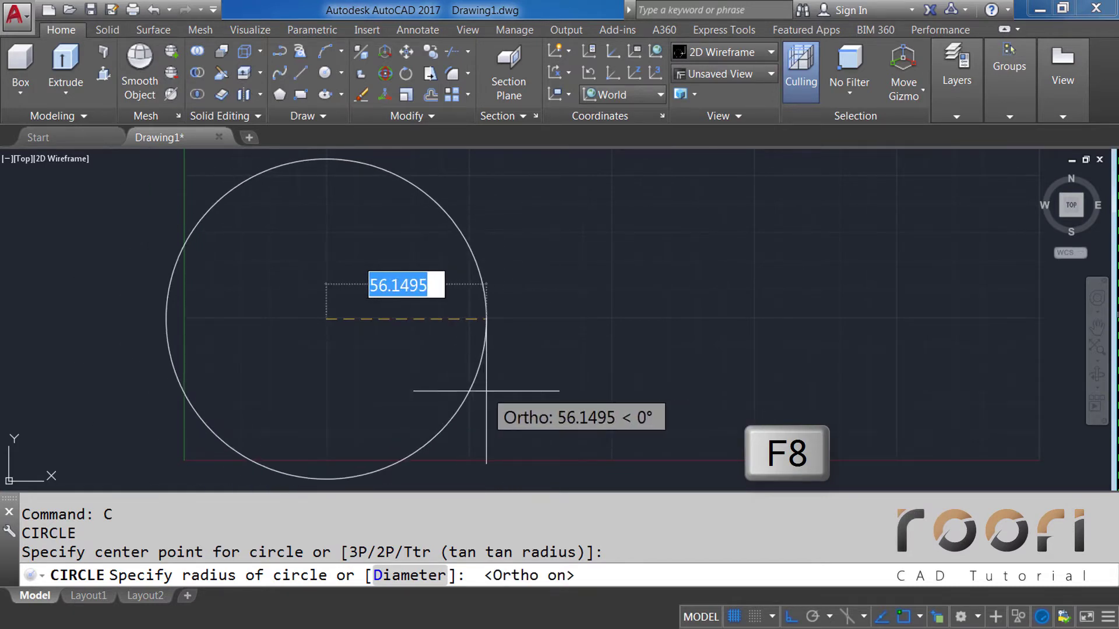
text(D)
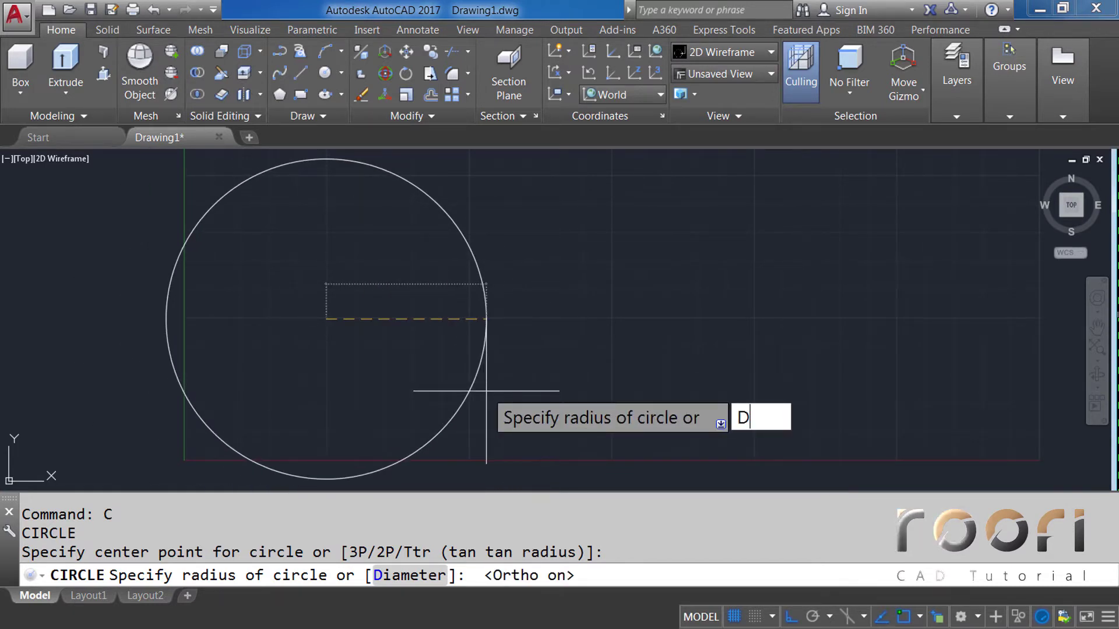
key(Return)
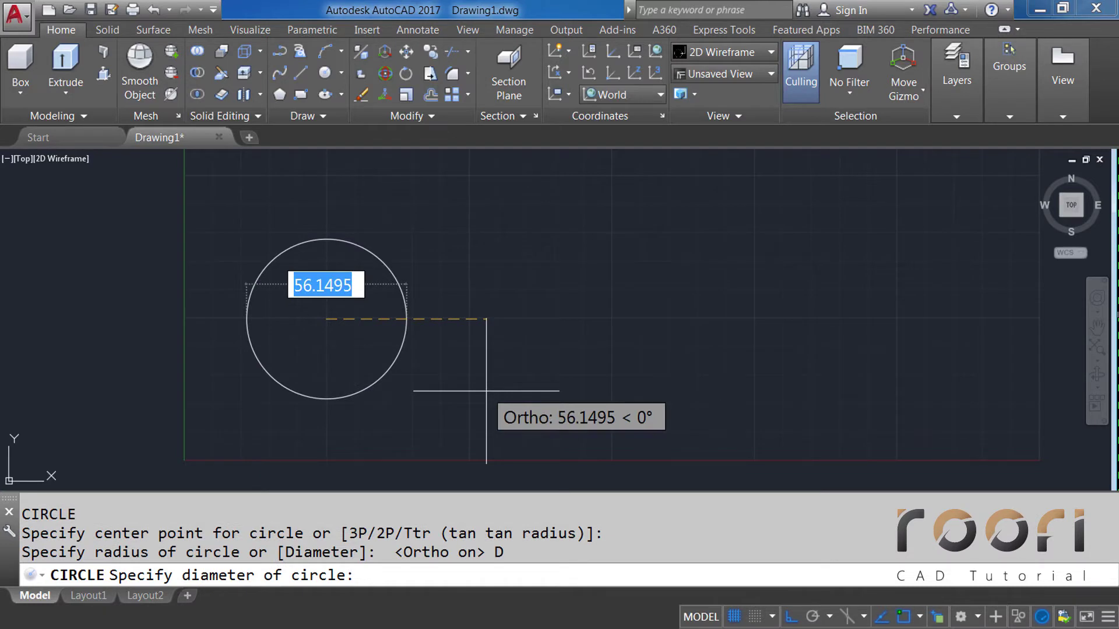
text(82)
key(Return)
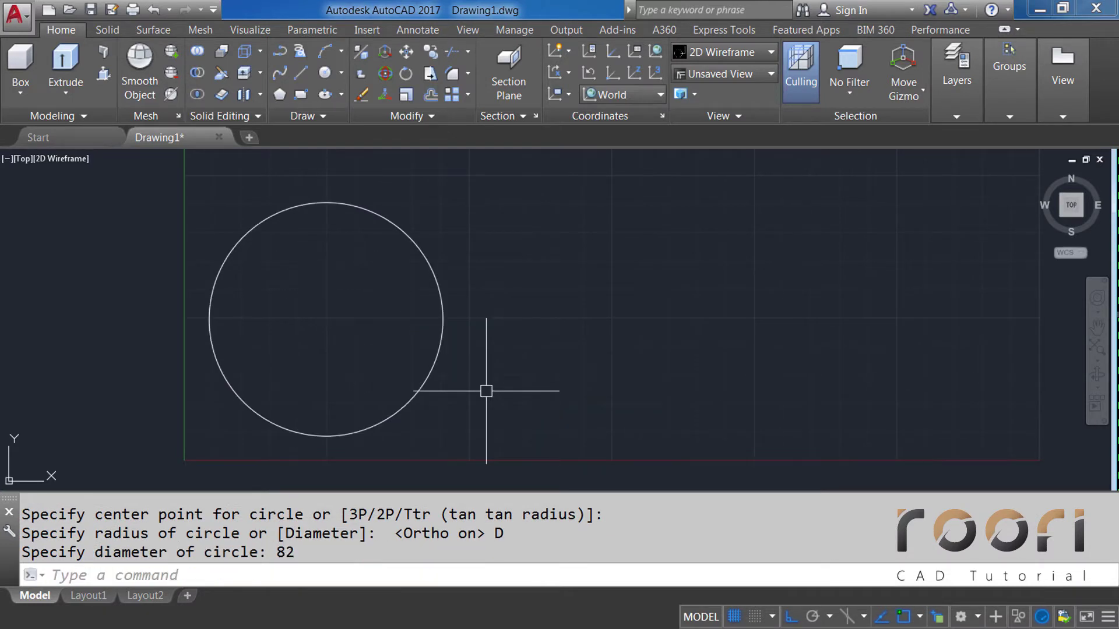
scroll(590, 380, down, 2)
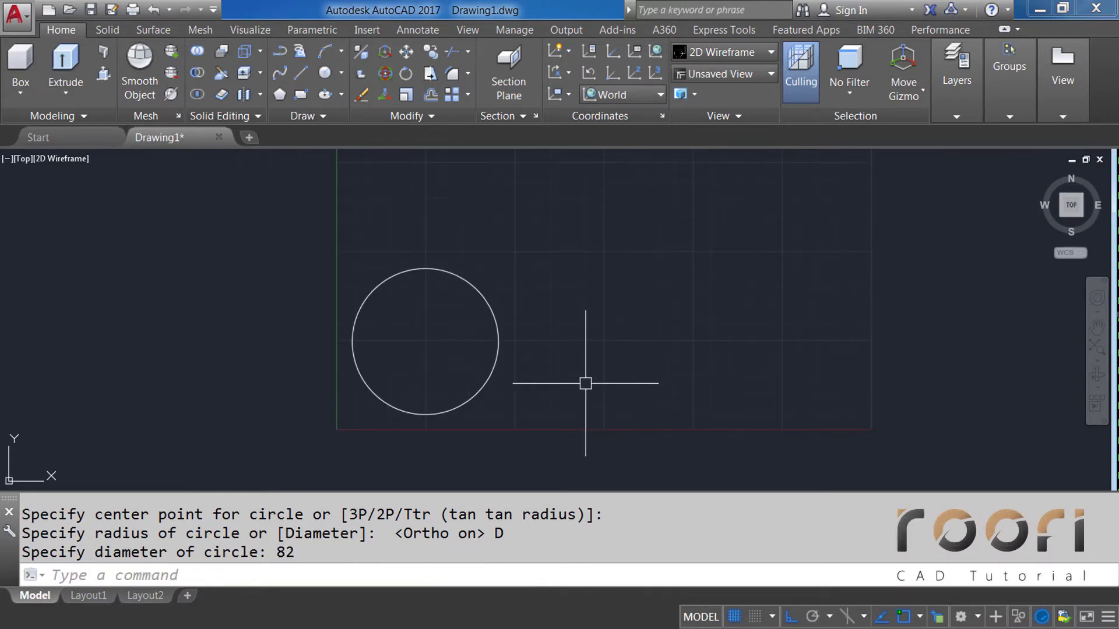
scroll(586, 383, down, 2)
mouse_move(627, 277)
middle_down()
mouse_move(589, 337)
mouse_move(552, 350)
middle_up()
scroll(579, 349, down, 2)
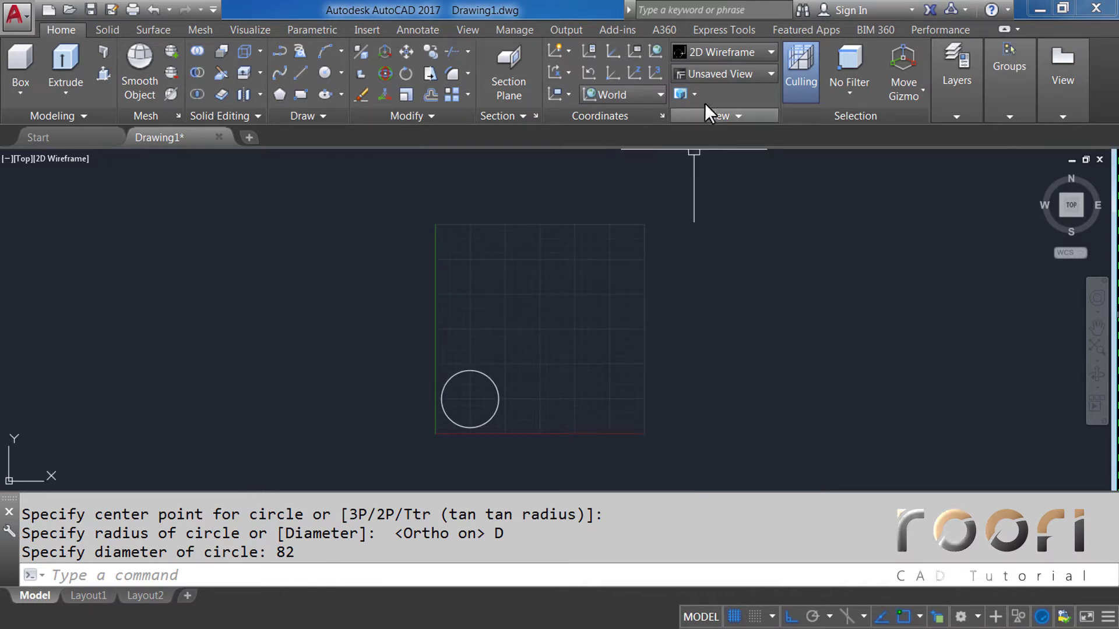
Step: Switch to the Front view and zoom in around the base line
click(709, 80)
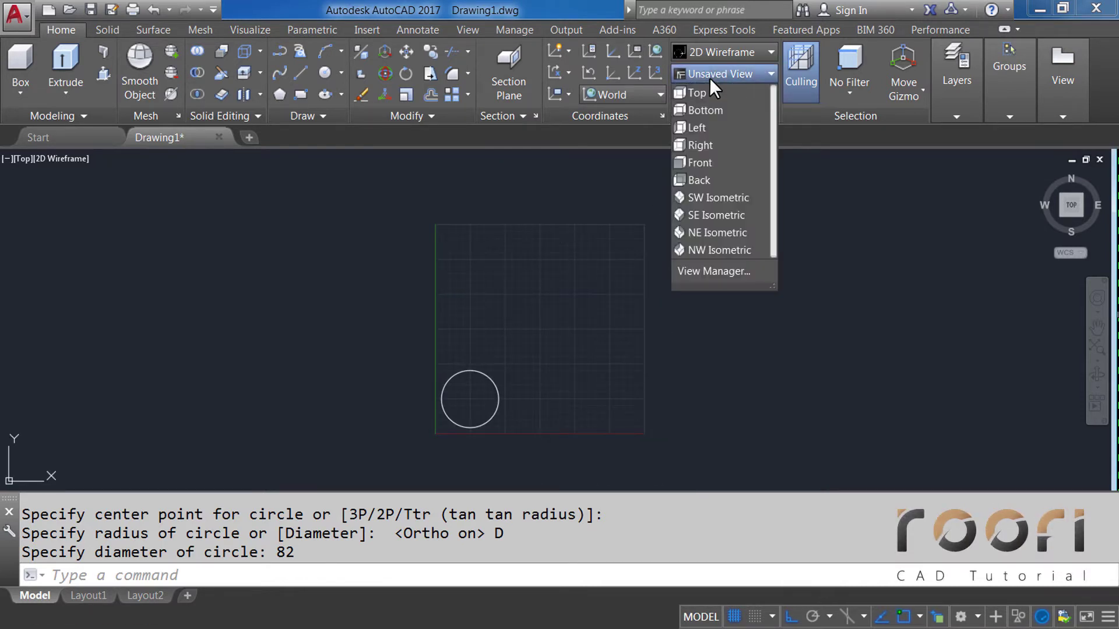
click(701, 162)
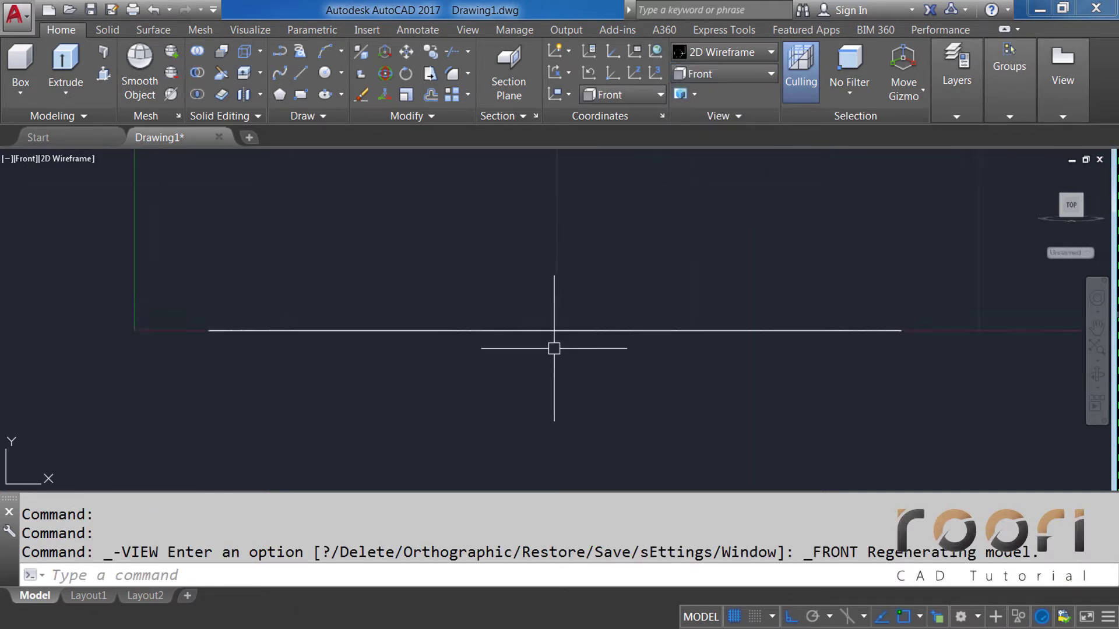
mouse_move(552, 351)
middle_down()
mouse_move(576, 298)
mouse_move(532, 369)
middle_up()
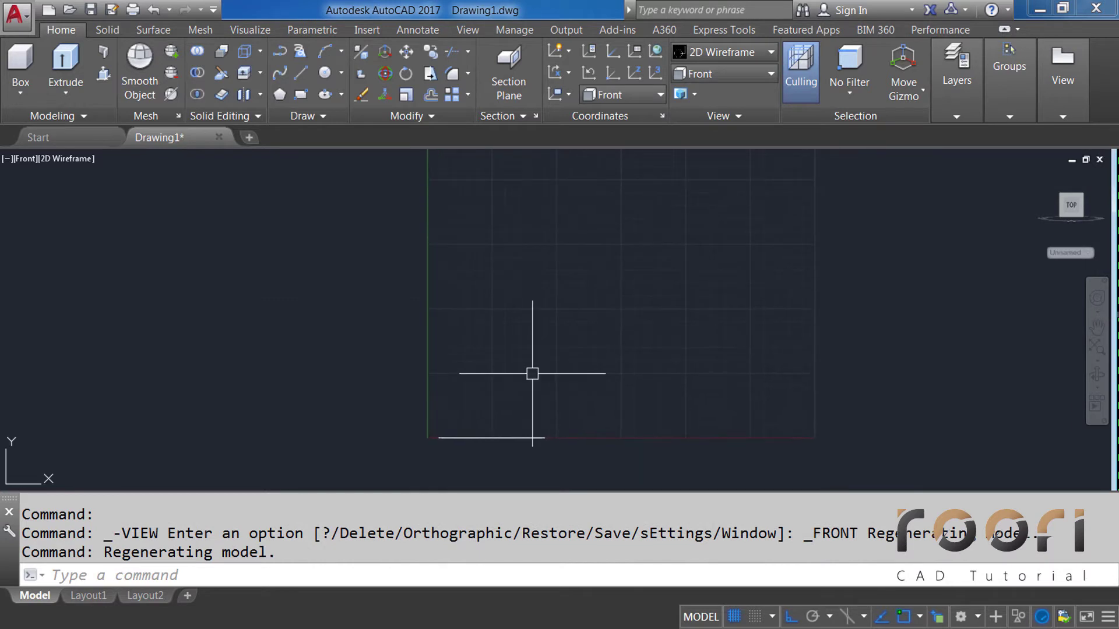
scroll(489, 441, up, 2)
scroll(500, 415, up, 2)
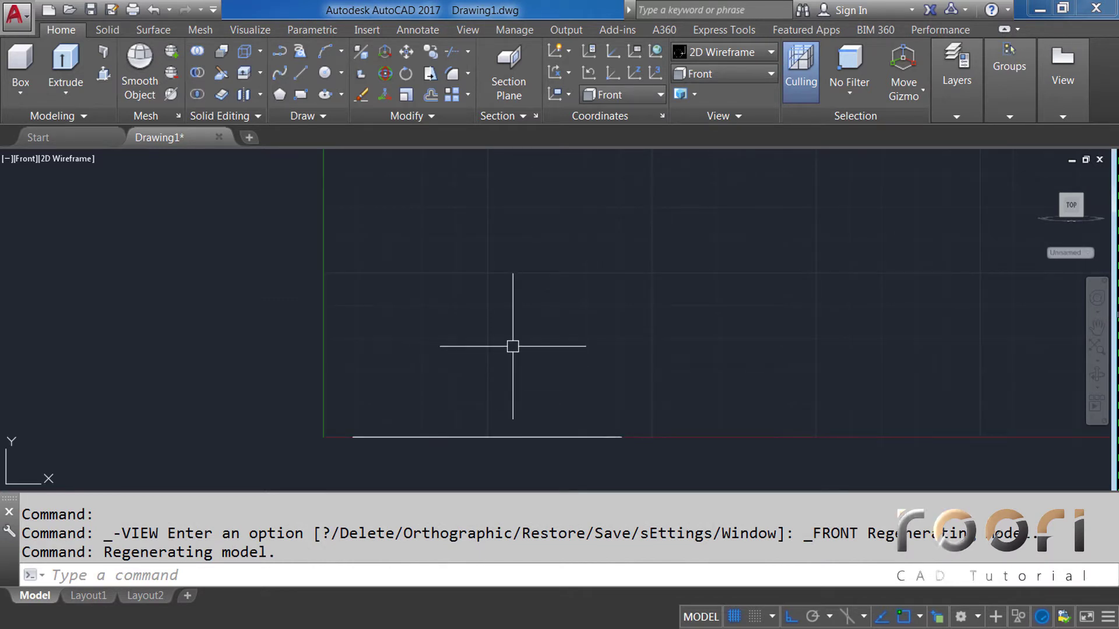
Step: Draw a 95-unit vertical line up from the base line
text(L)
key(Return)
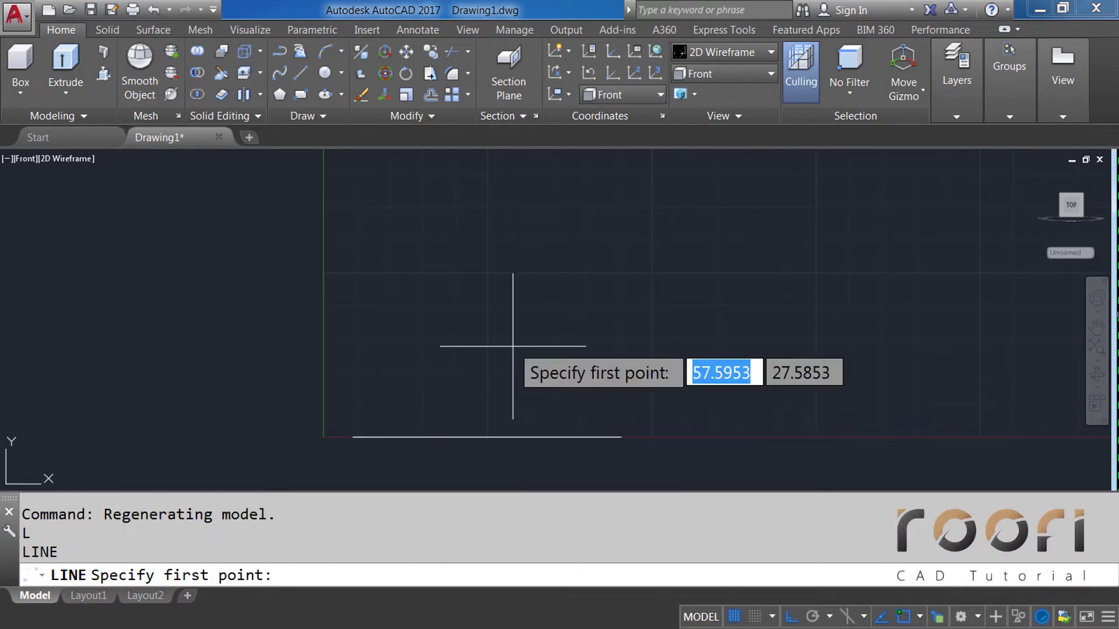
click(488, 437)
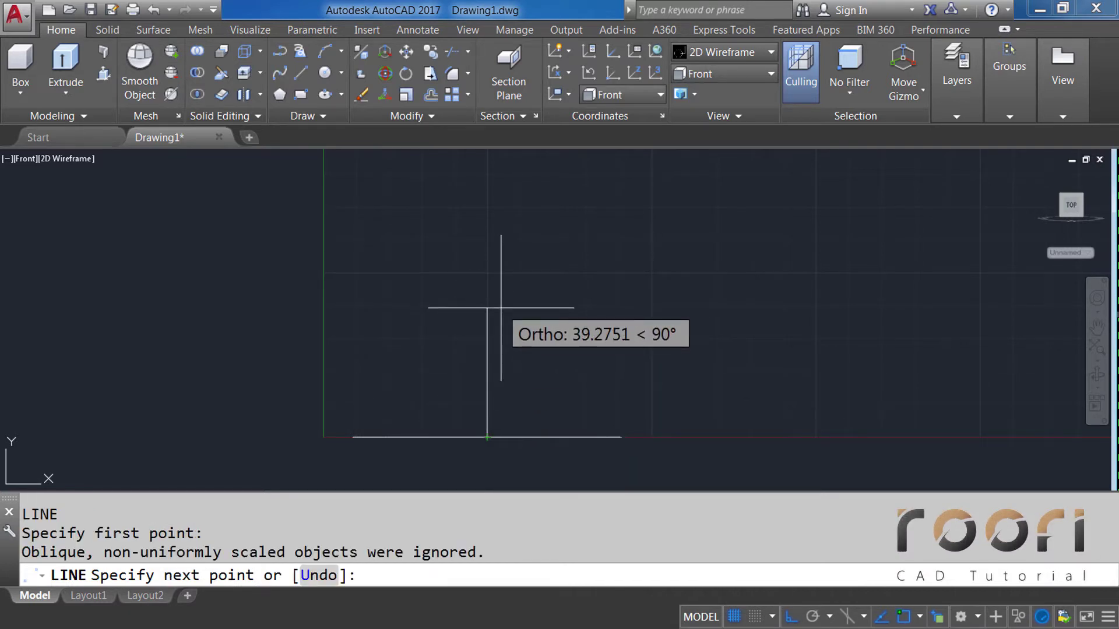
text(95)
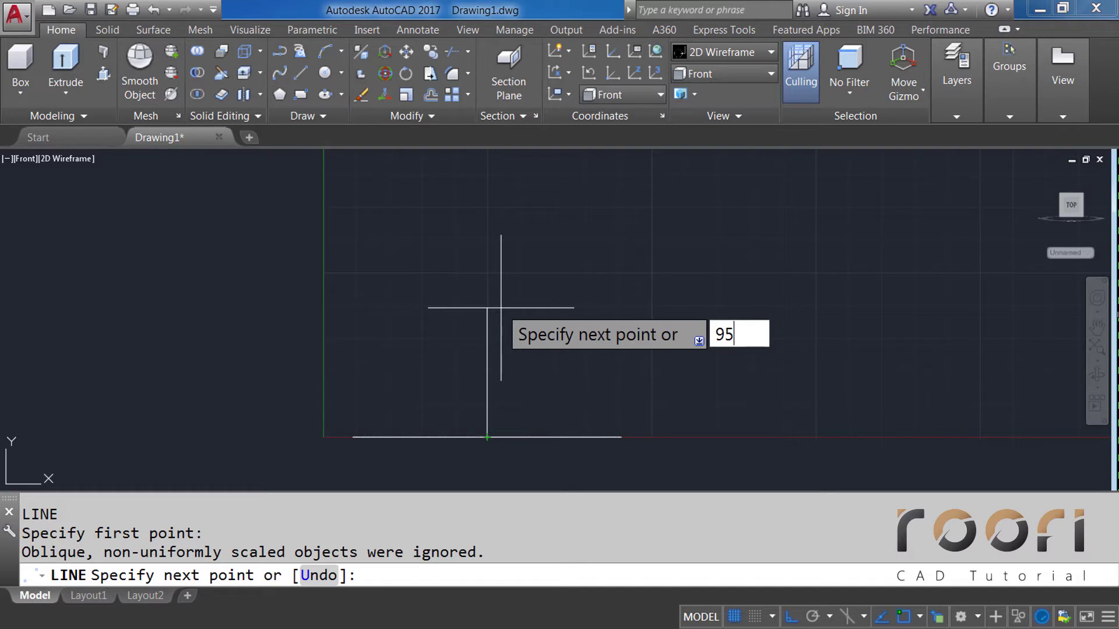
key(Return)
key(Return)
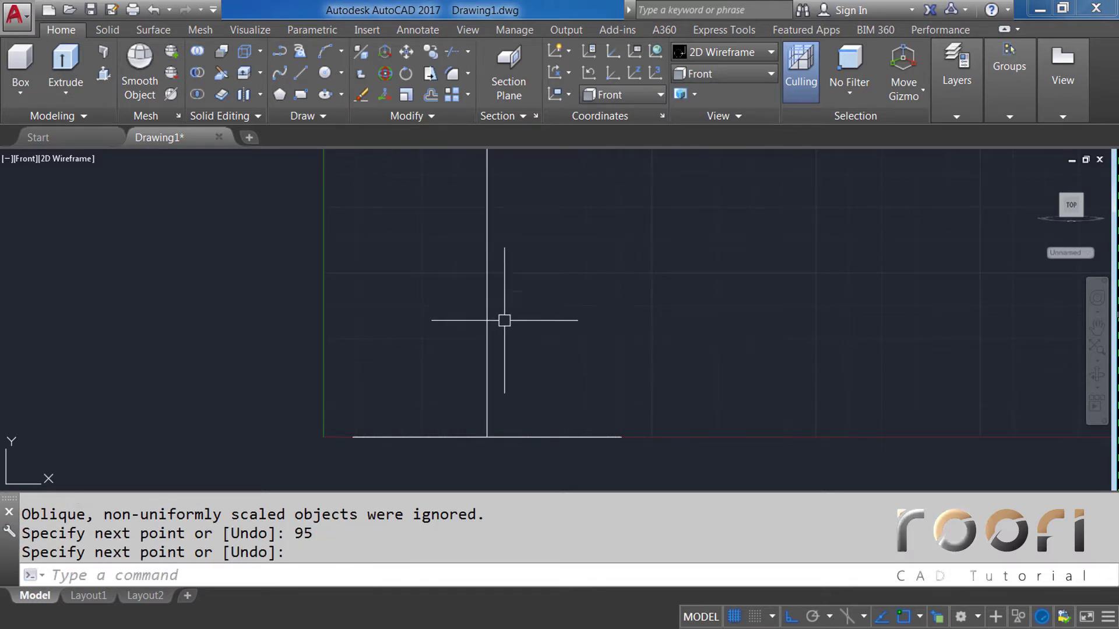
Step: Draw an 8-unit horizontal line from the vertical line's midpoint
scroll(507, 370, down, 1)
middle_drag(536, 320, 554, 317)
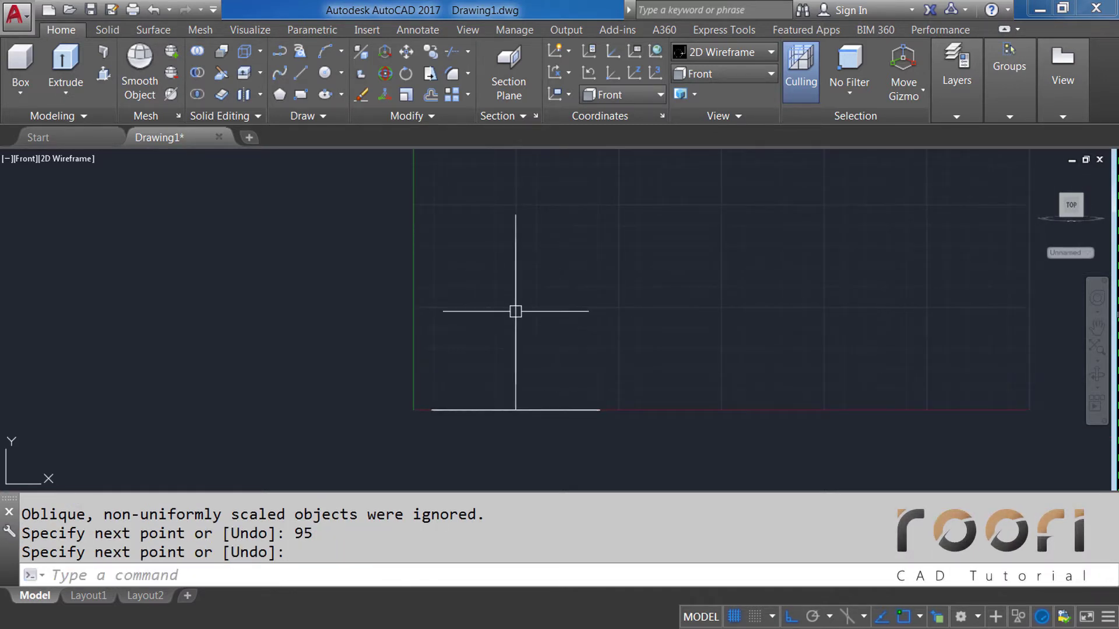
scroll(499, 308, up, 2)
middle_drag(485, 297, 468, 302)
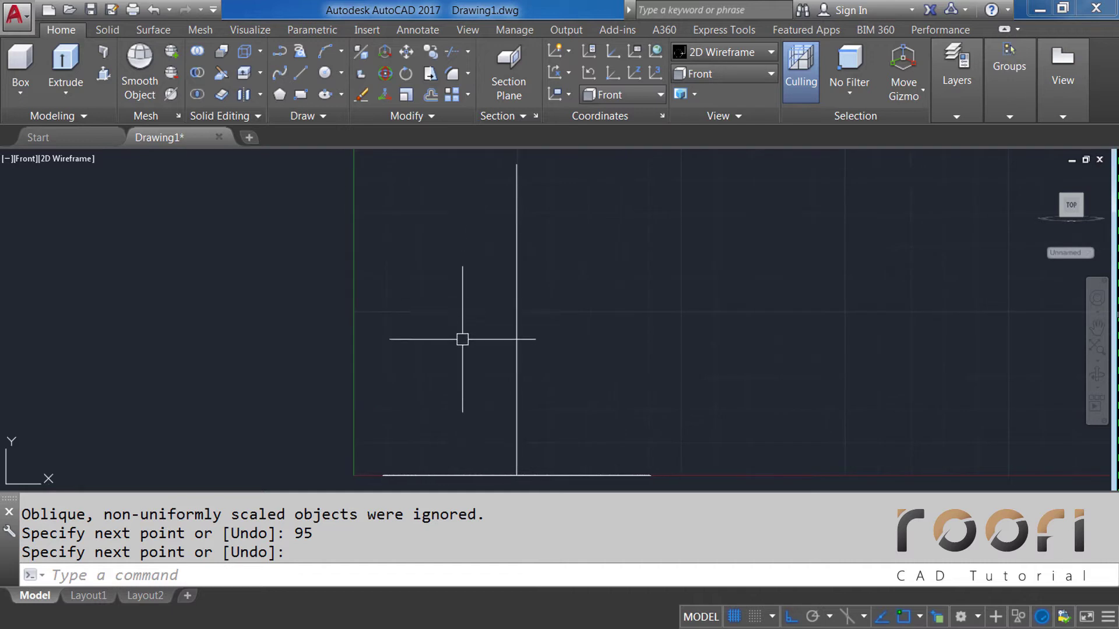
text(L)
key(Return)
text(L)
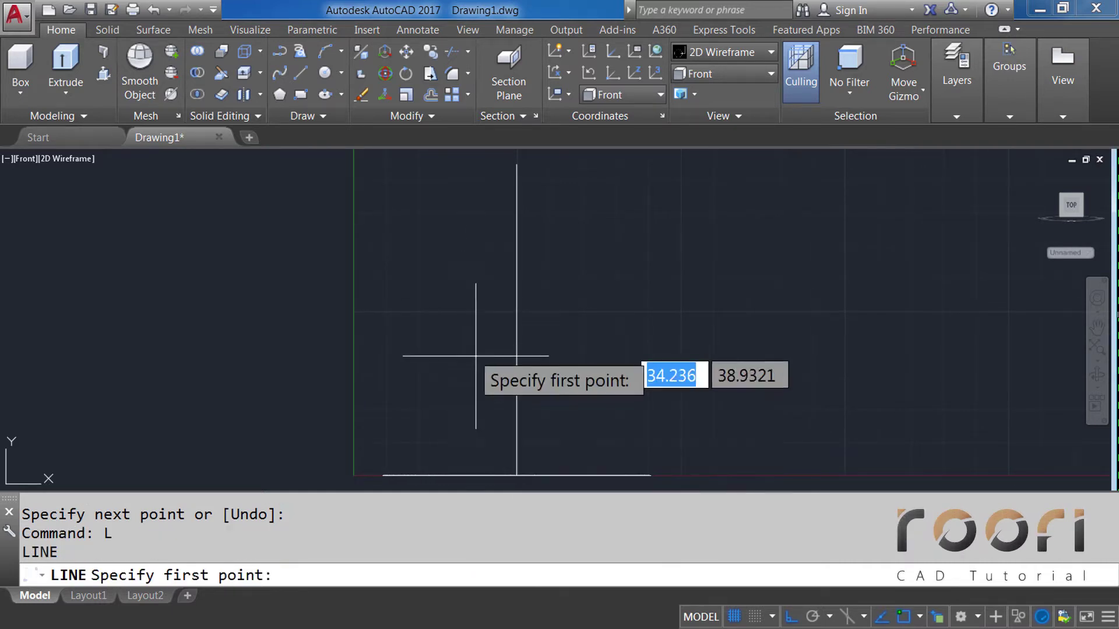
click(516, 319)
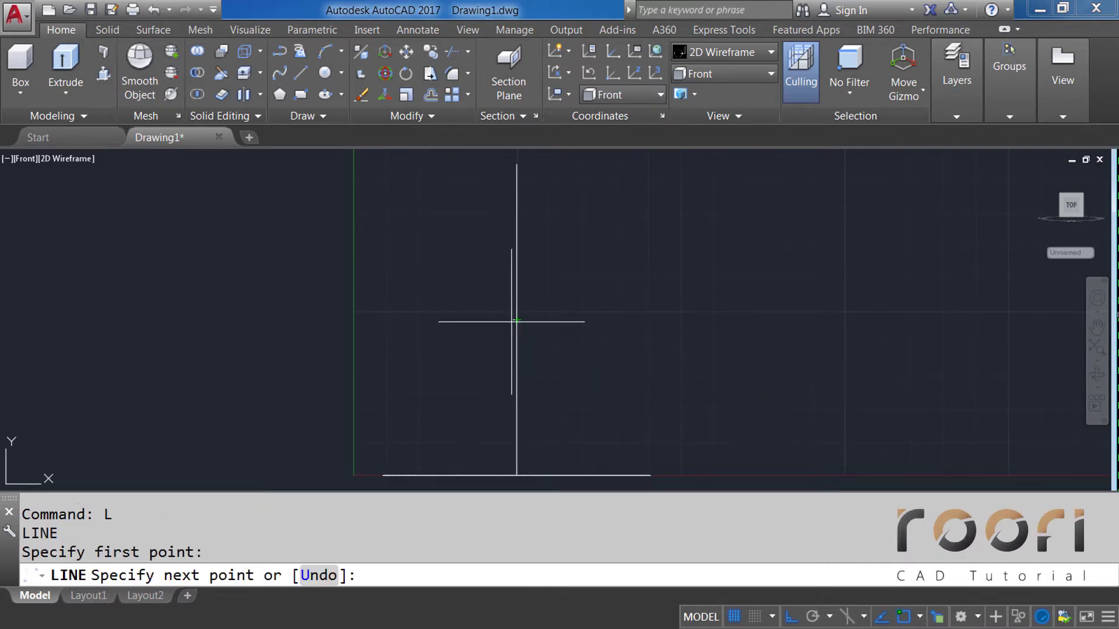
text(8)
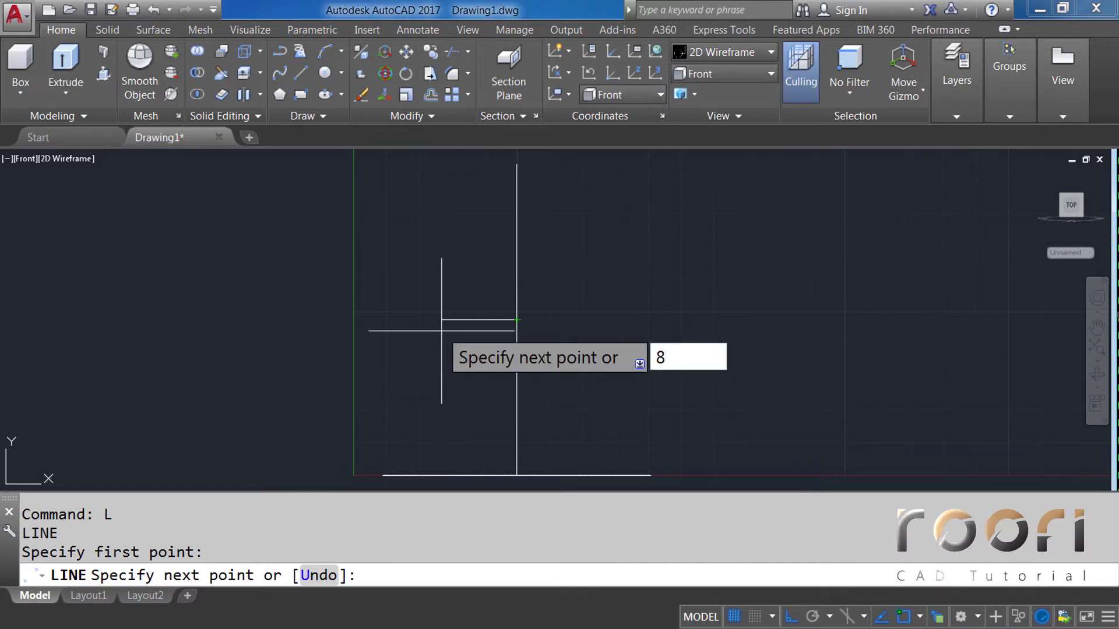
key(Return)
key(Return)
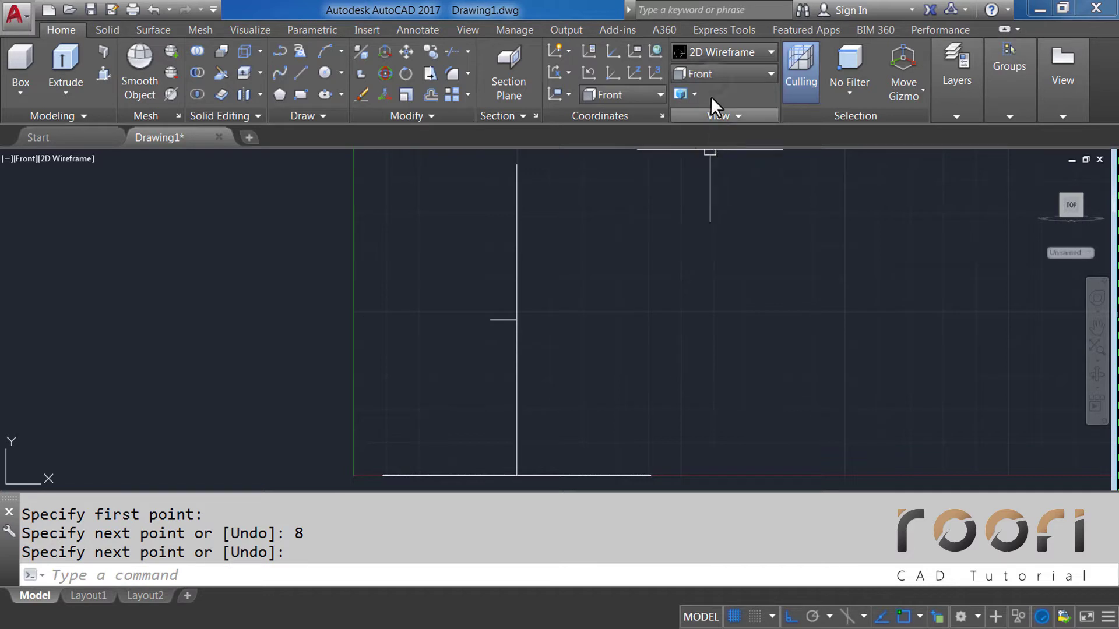
Step: Return to the Top view and orbit into a 3D view of the circle
click(711, 77)
click(694, 96)
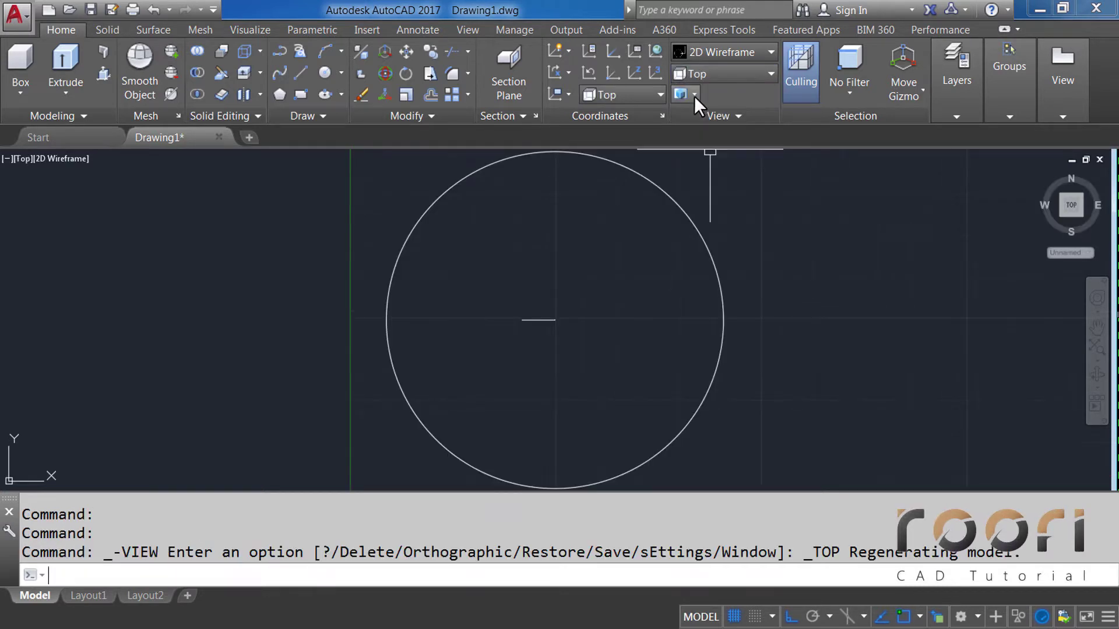
scroll(488, 366, down, 3)
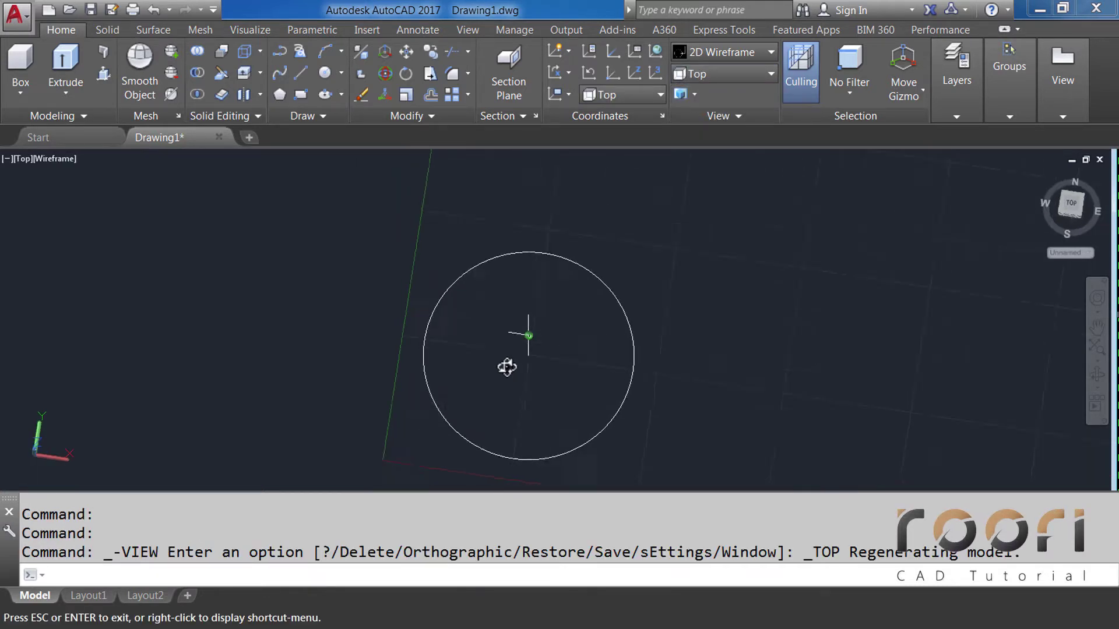
shift+middle_drag(507, 367, 490, 292)
middle_drag(549, 394, 544, 318)
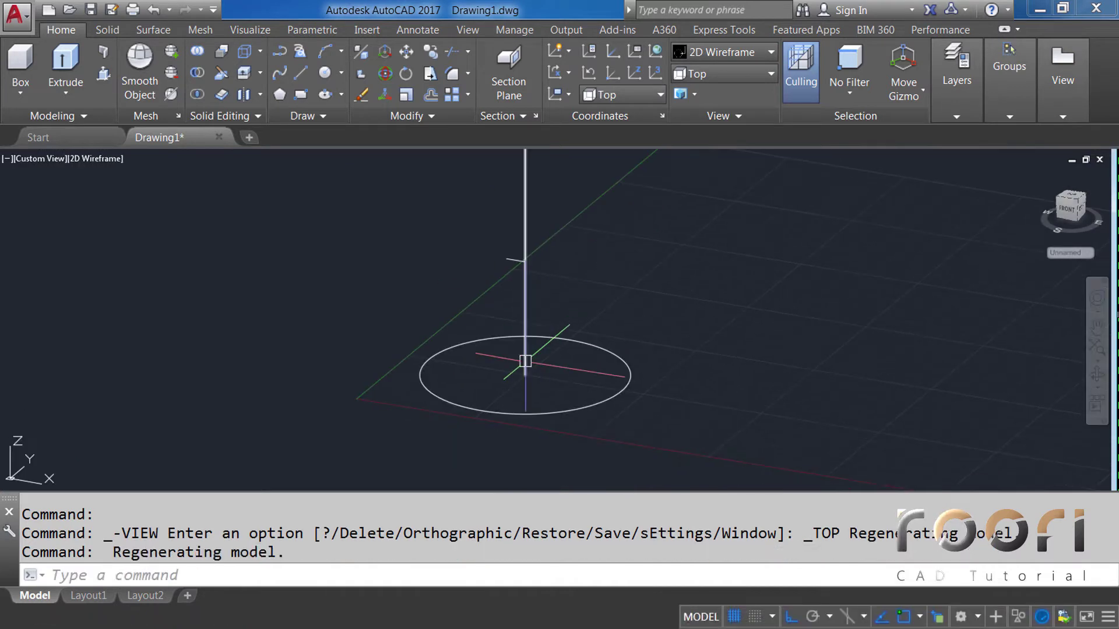
scroll(500, 357, up, 2)
middle_drag(501, 356, 463, 372)
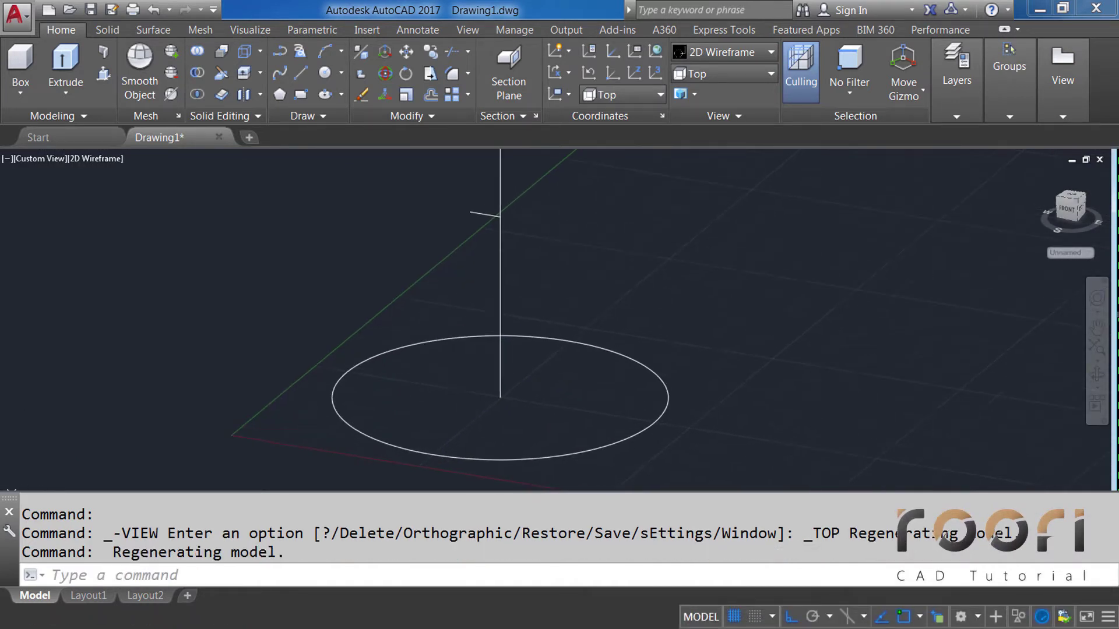
Step: Copy the circle from its centre to a spot directly above it
text(CO)
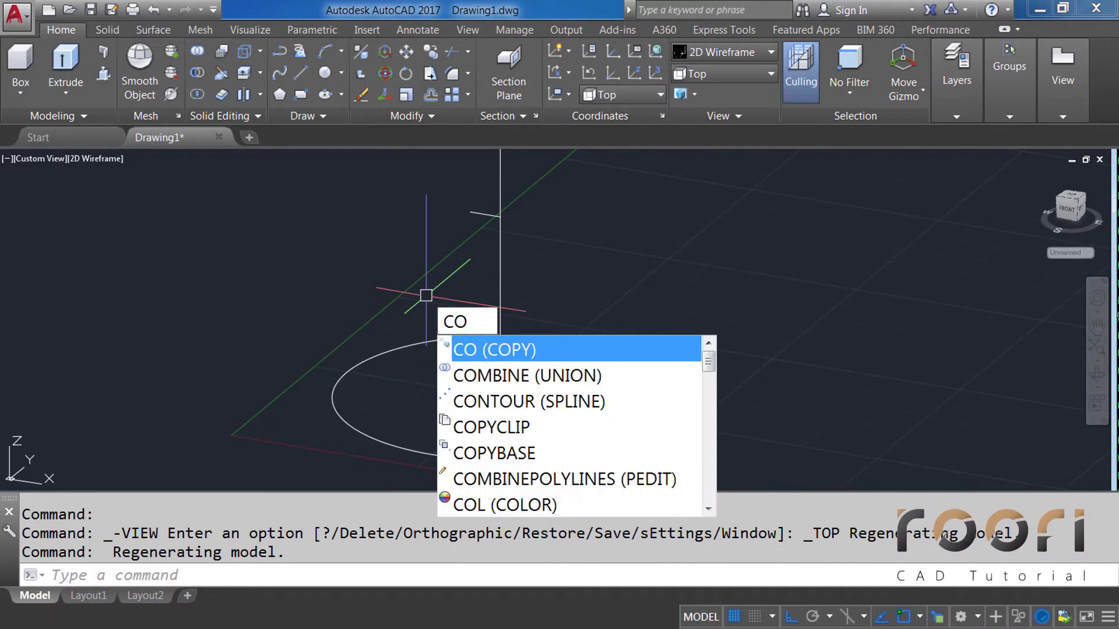
key(Return)
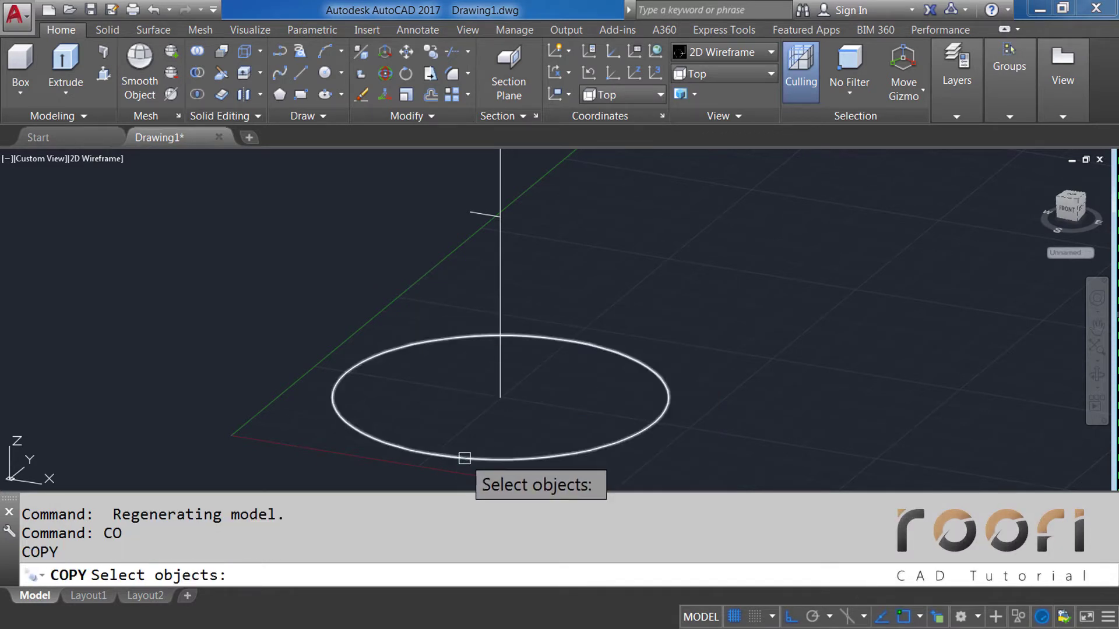
click(464, 457)
key(Return)
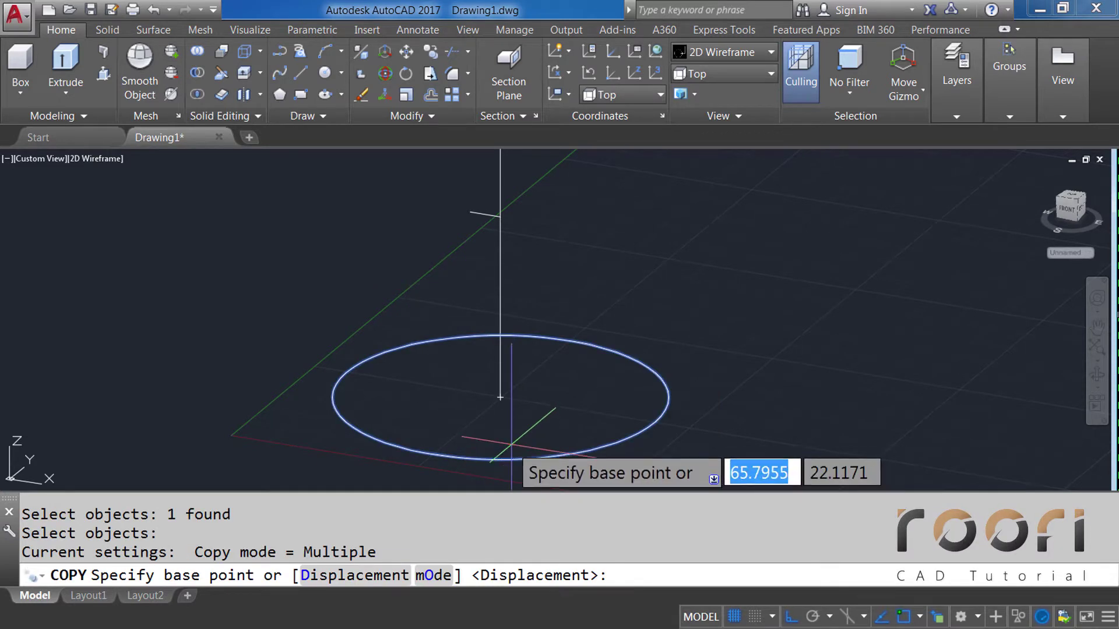
click(500, 398)
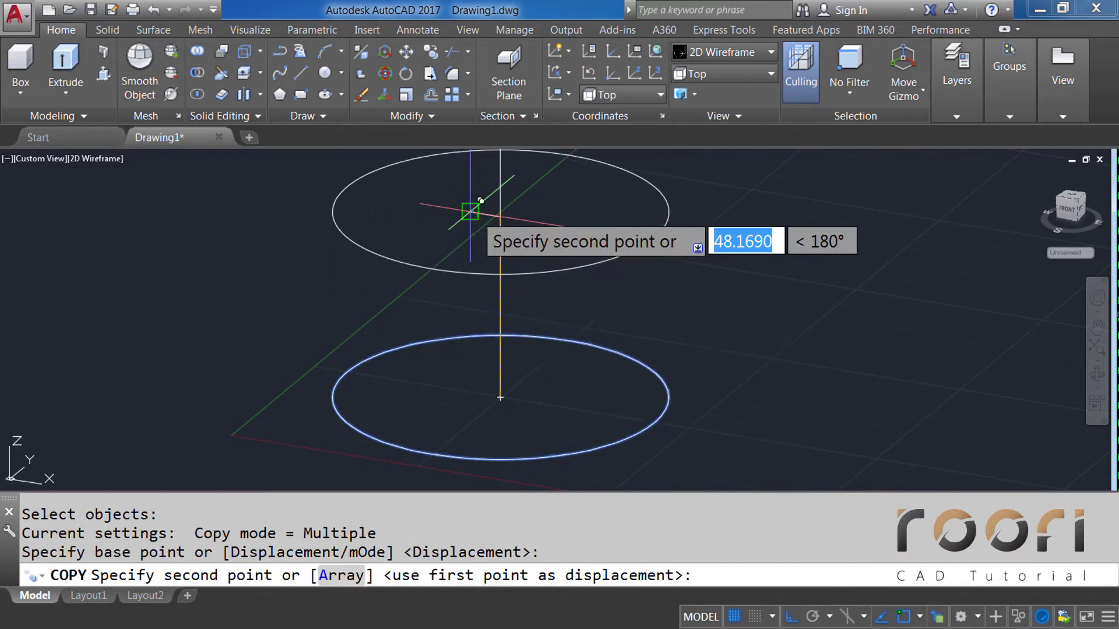
click(480, 202)
key(Return)
Step: Erase the vertical line and the short guide line
middle_drag(517, 232, 530, 285)
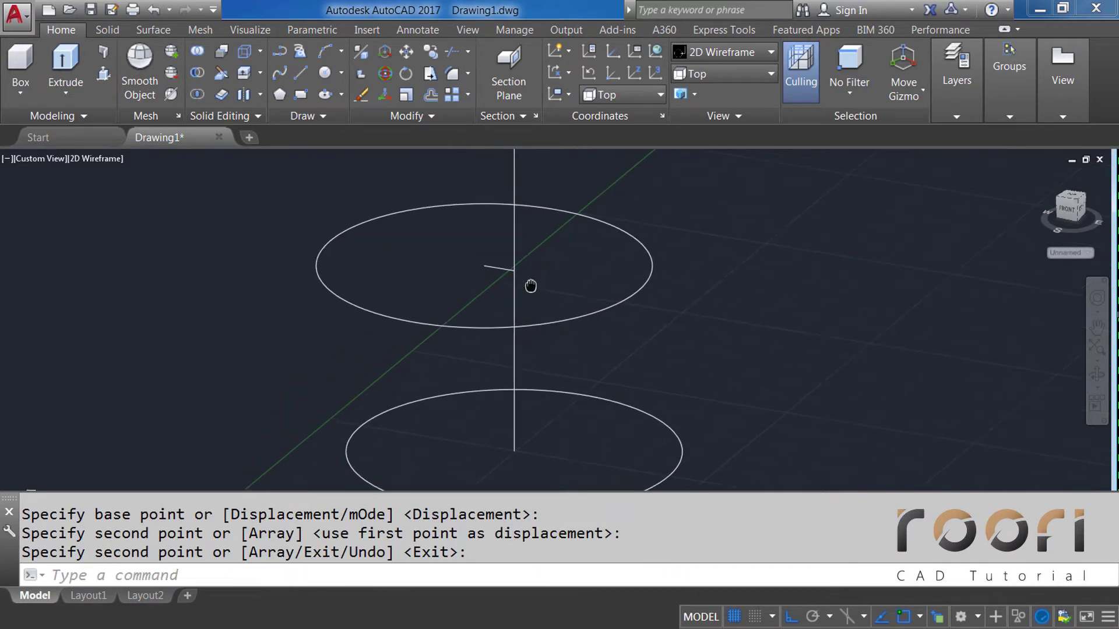
click(527, 273)
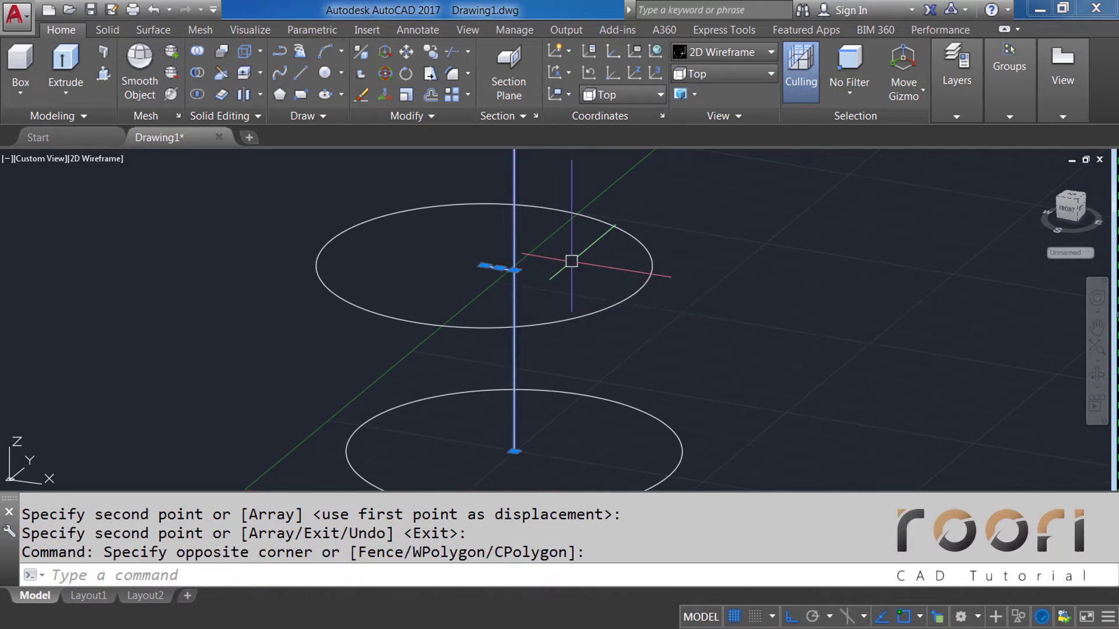
key(Delete)
shift+middle_drag(568, 261, 536, 348)
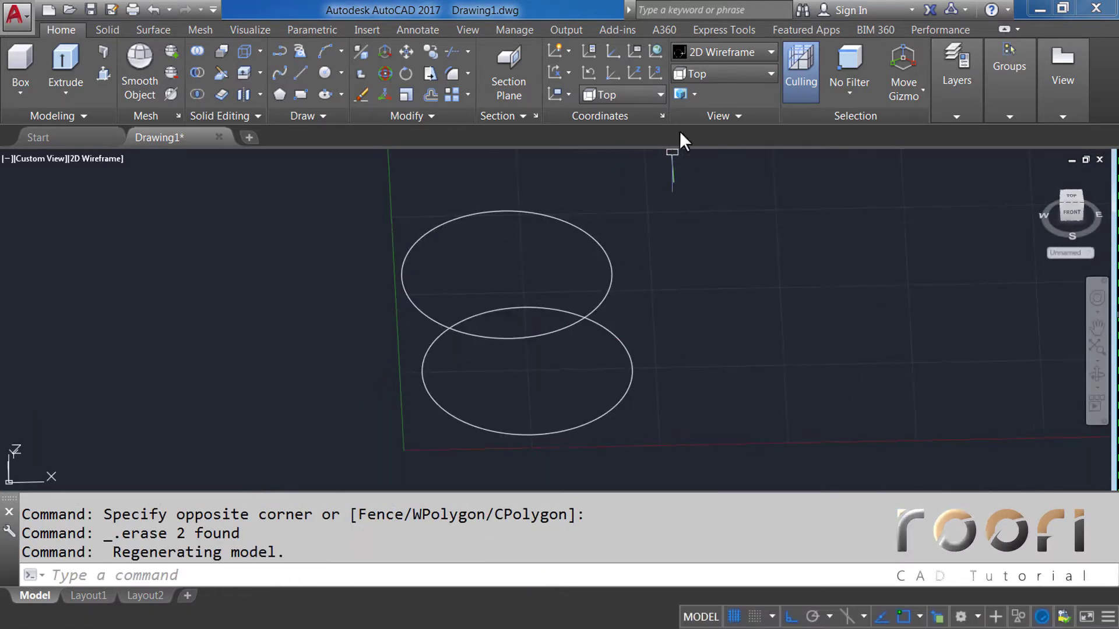
click(704, 72)
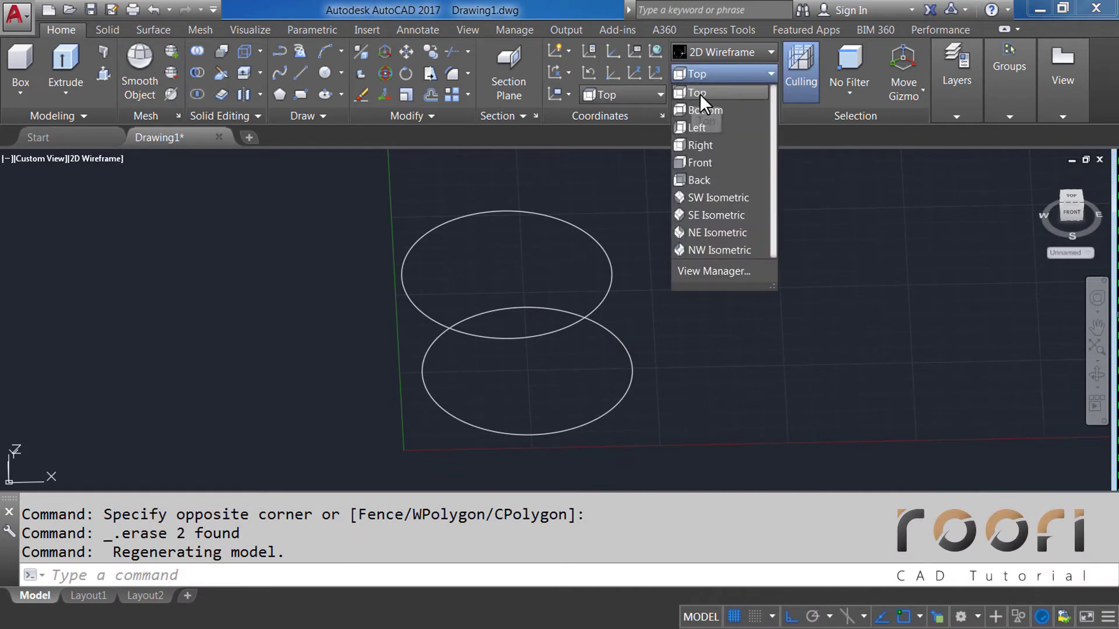
Step: In Top view, copy both overlapping circles 100 units to the left
click(704, 95)
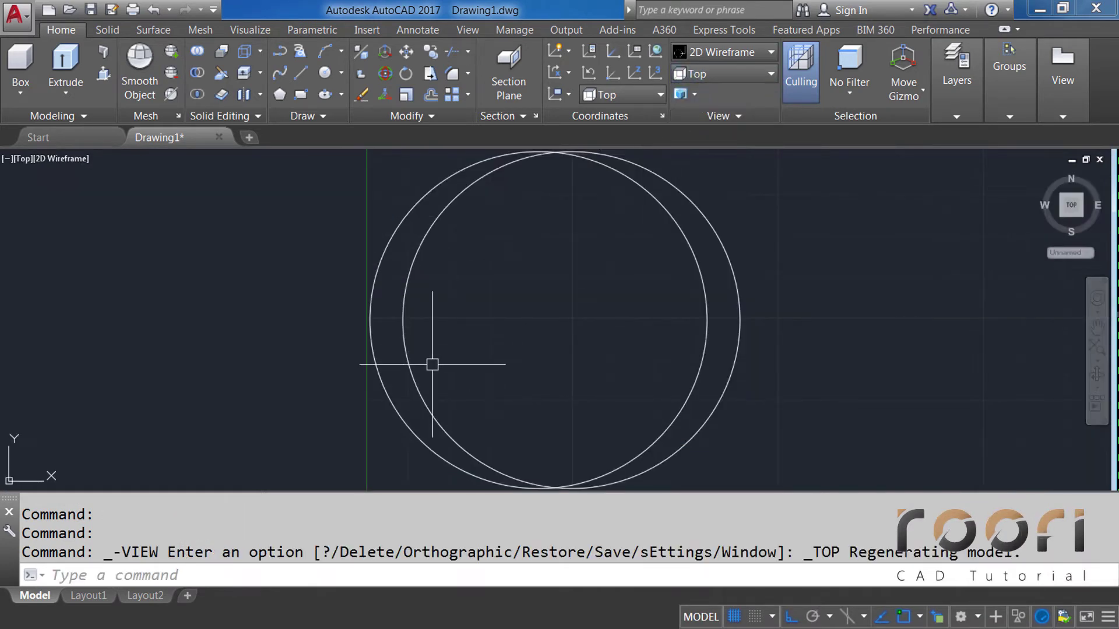
scroll(431, 366, down, 2)
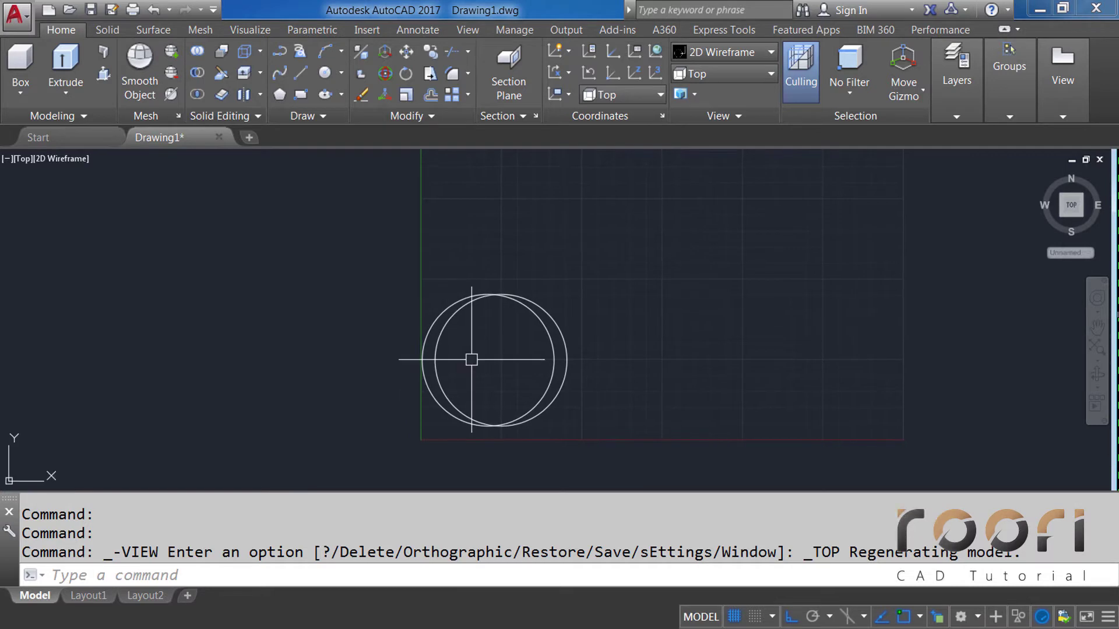
text(CO)
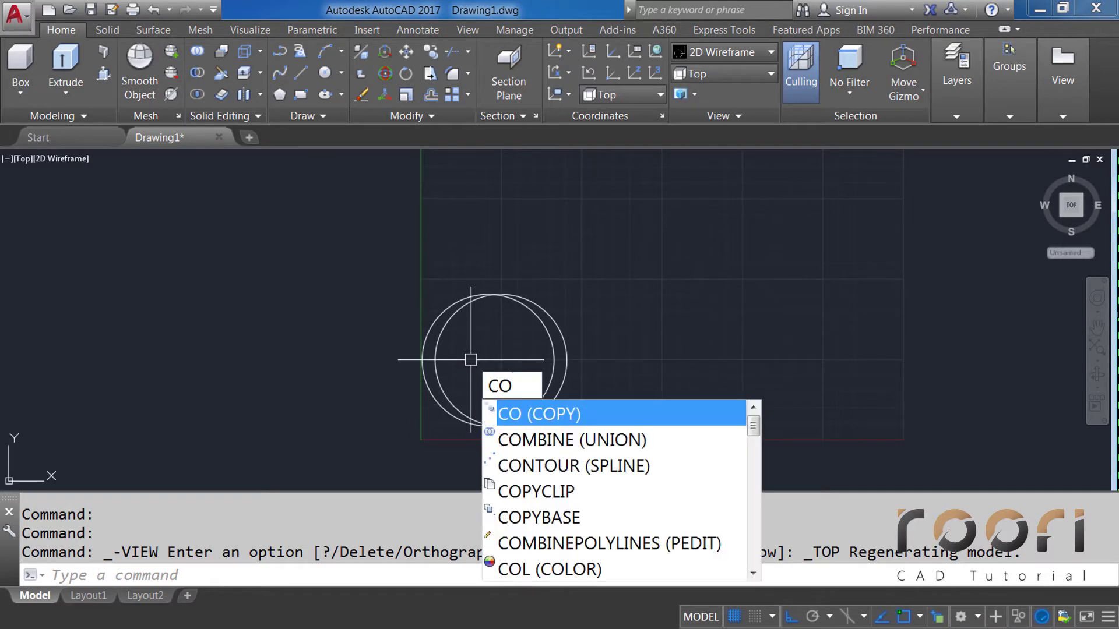
key(Return)
click(492, 317)
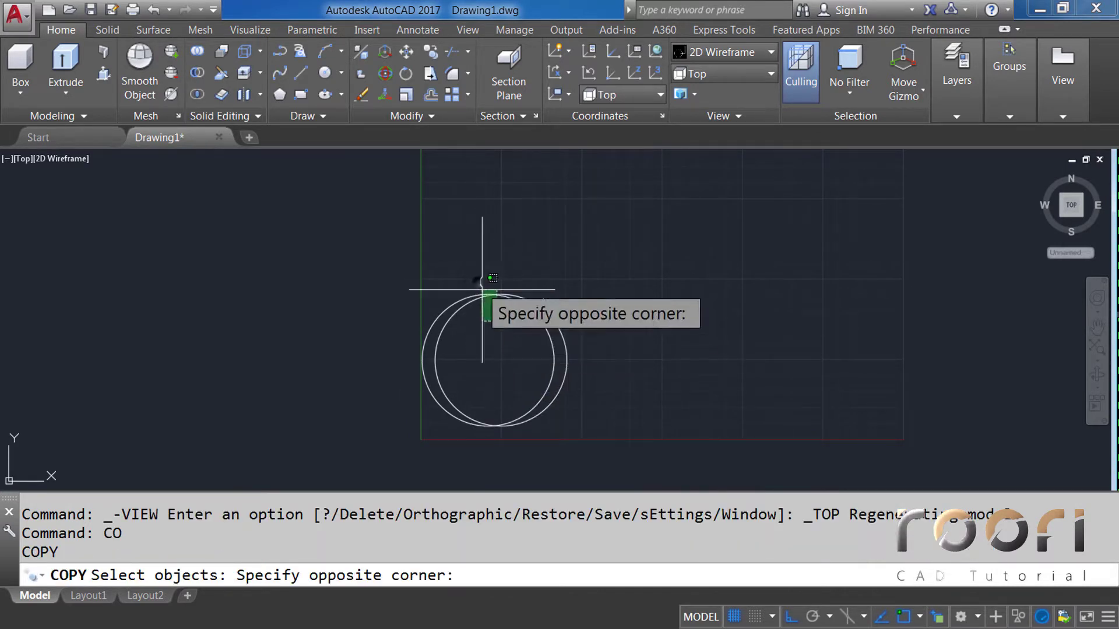
click(497, 250)
key(Return)
click(517, 189)
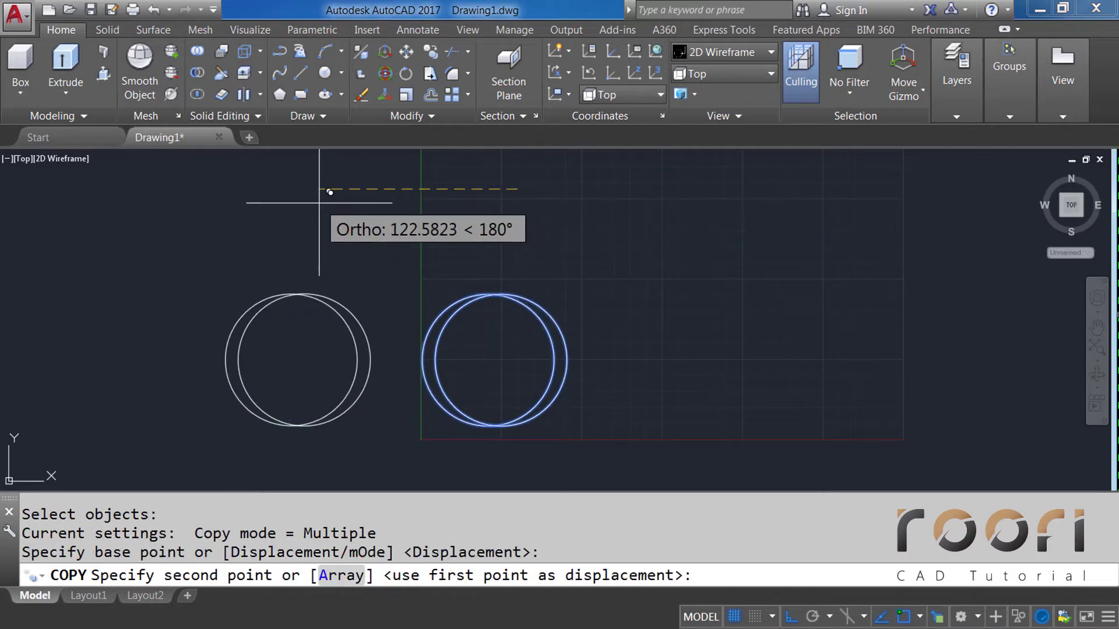
text(100)
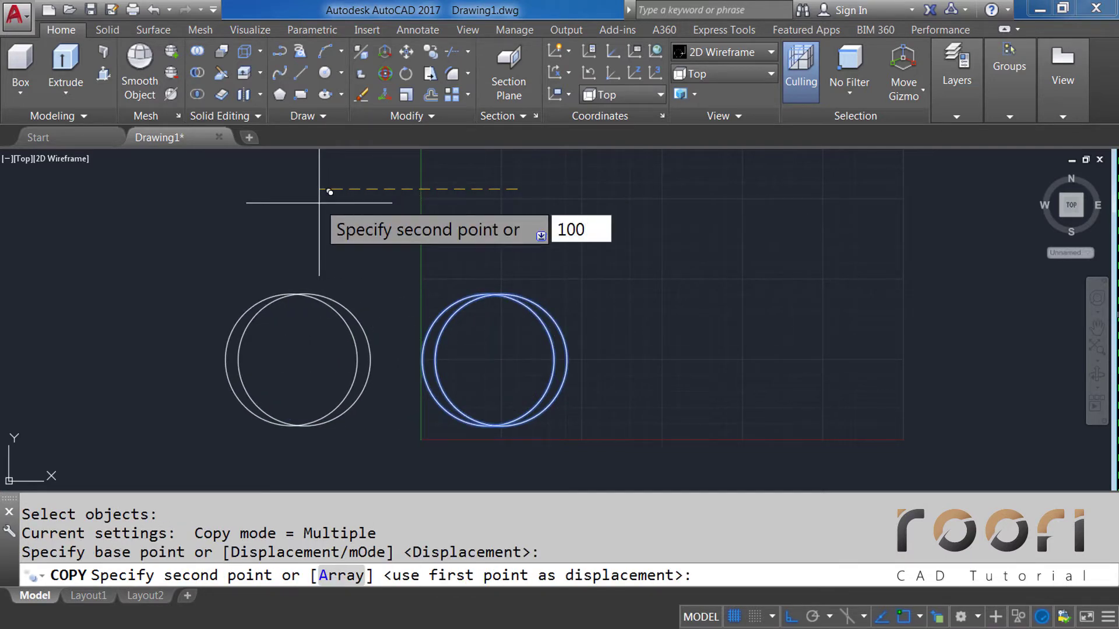
key(Return)
key(Return)
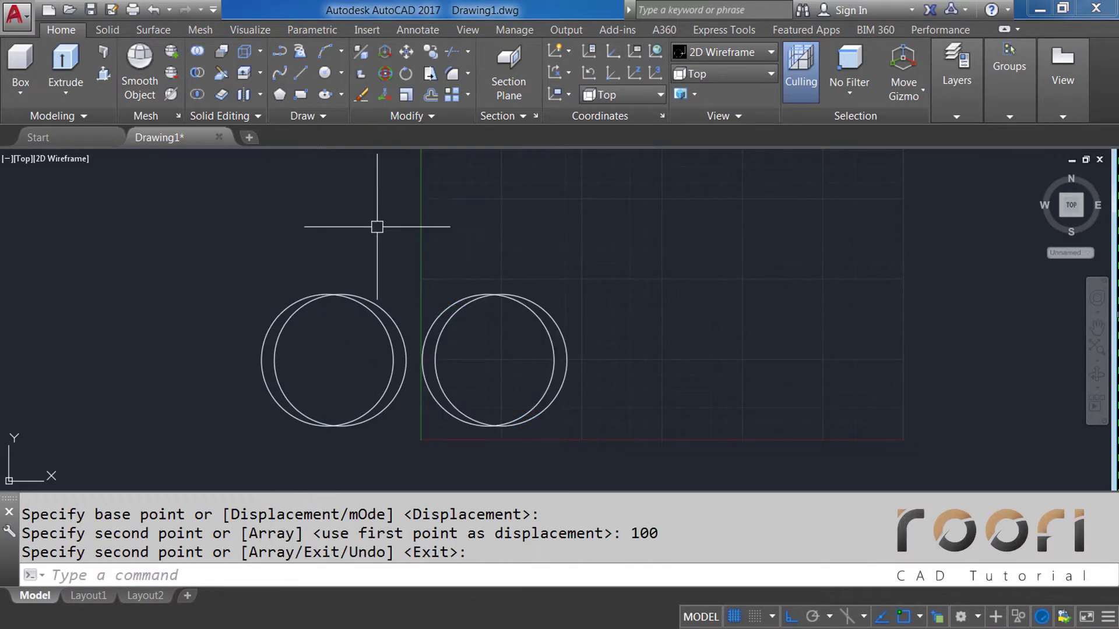
Step: Copy one circle of the pair 100 units to the right
middle_drag(586, 305, 422, 299)
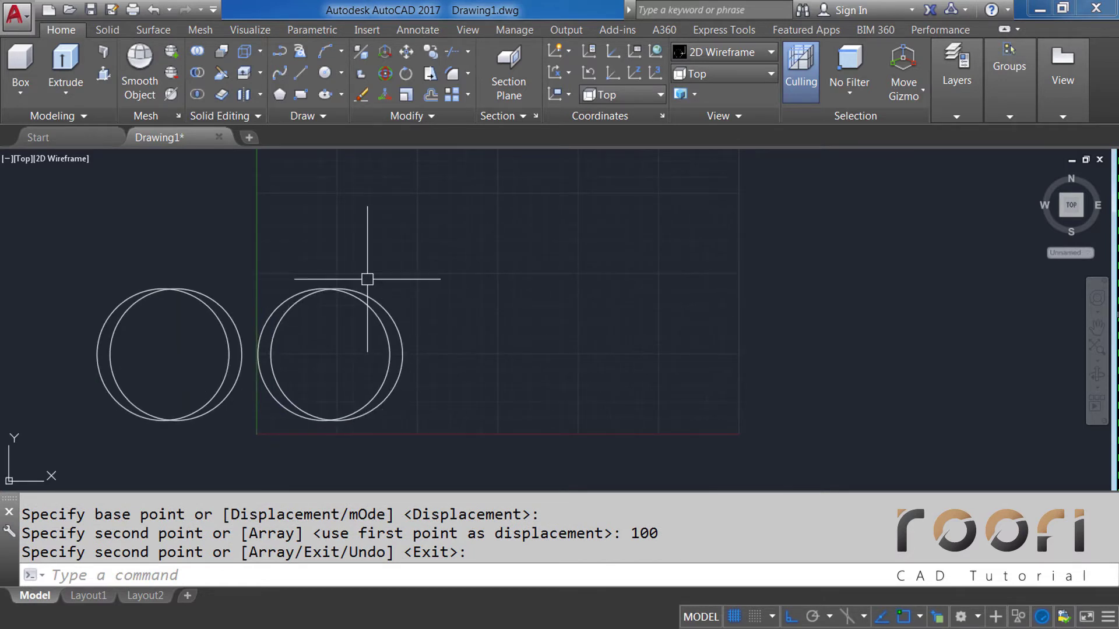
scroll(408, 335, up, 2)
middle_drag(465, 349, 465, 313)
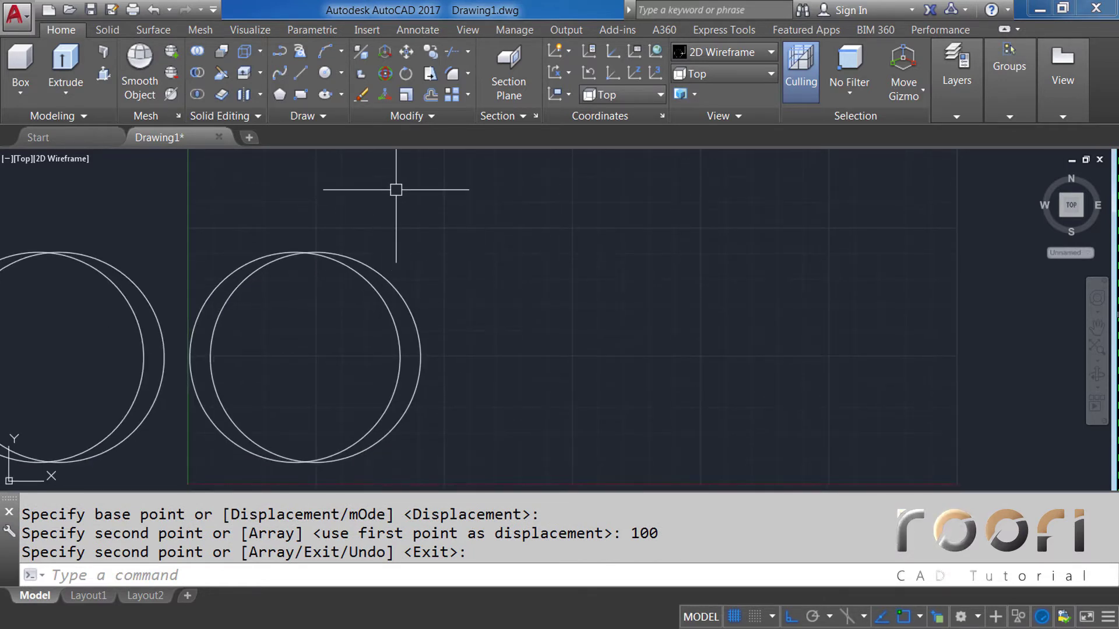
text(c)
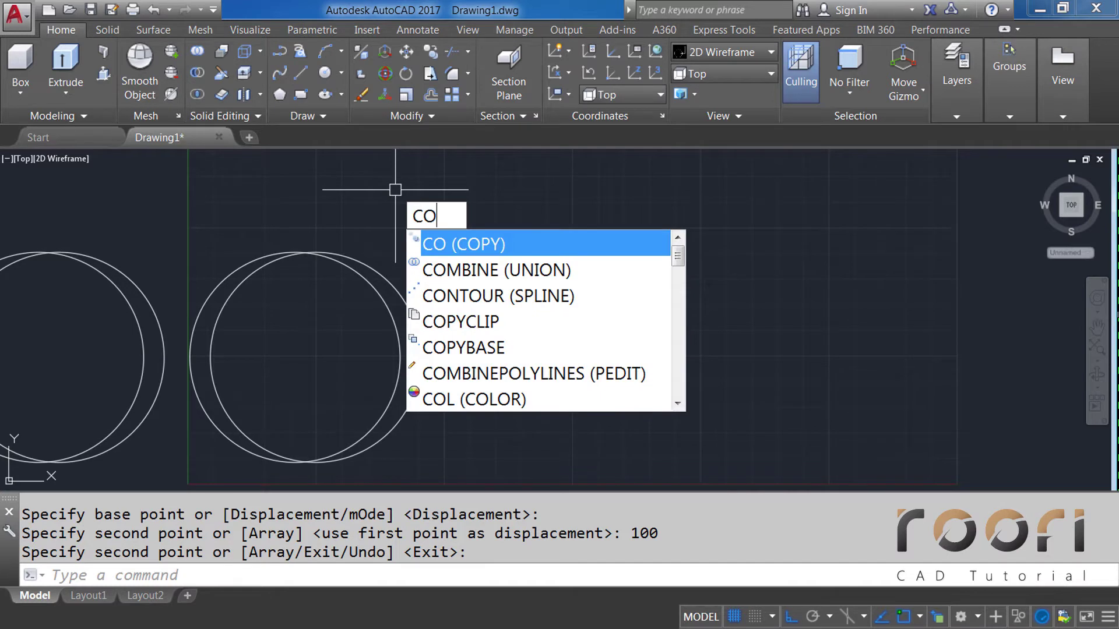
key(Return)
click(415, 304)
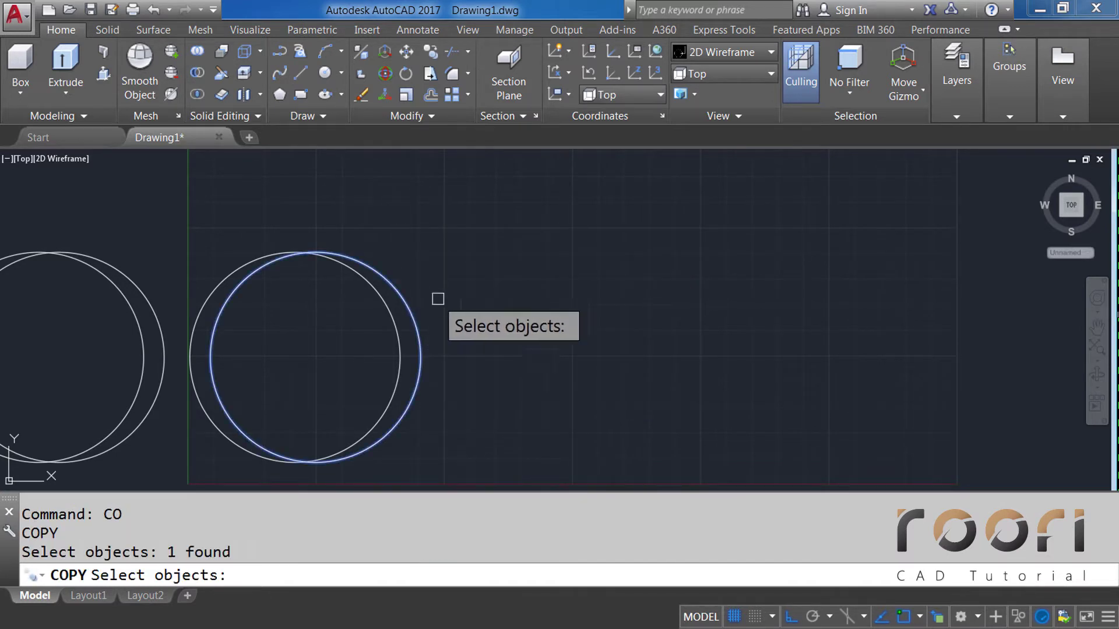
key(Return)
click(423, 209)
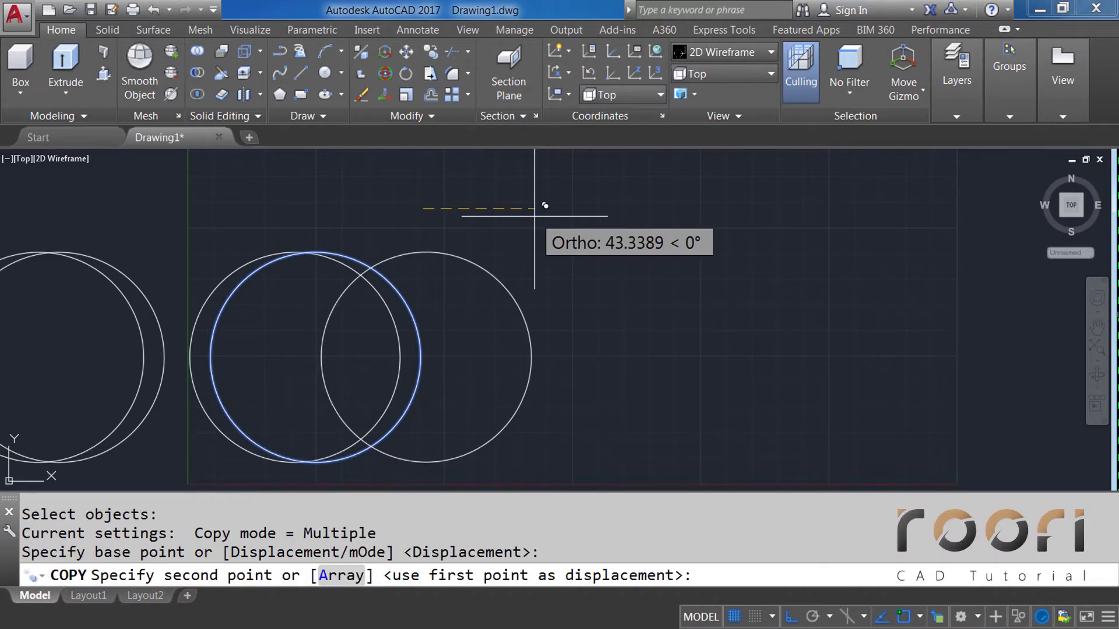
text(100)
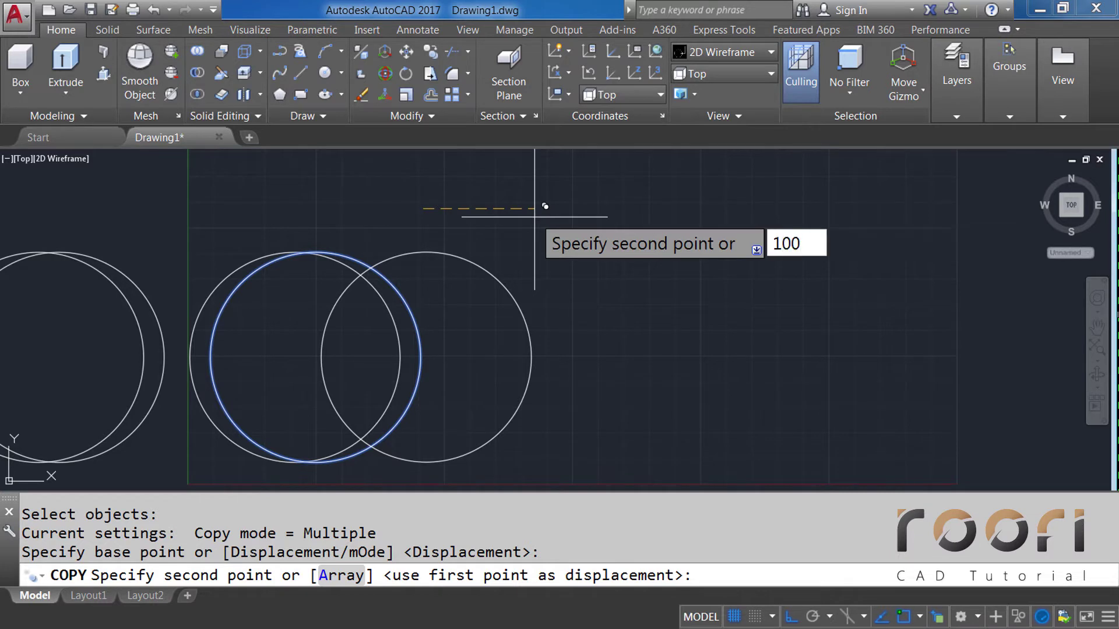
key(Return)
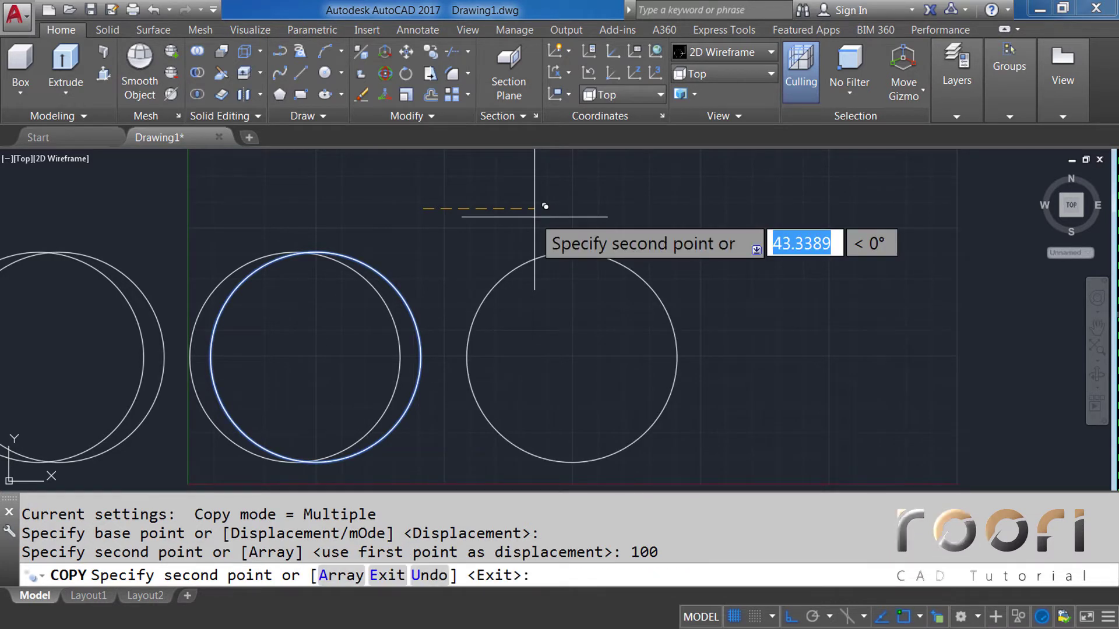
key(Return)
scroll(707, 357, up, 1)
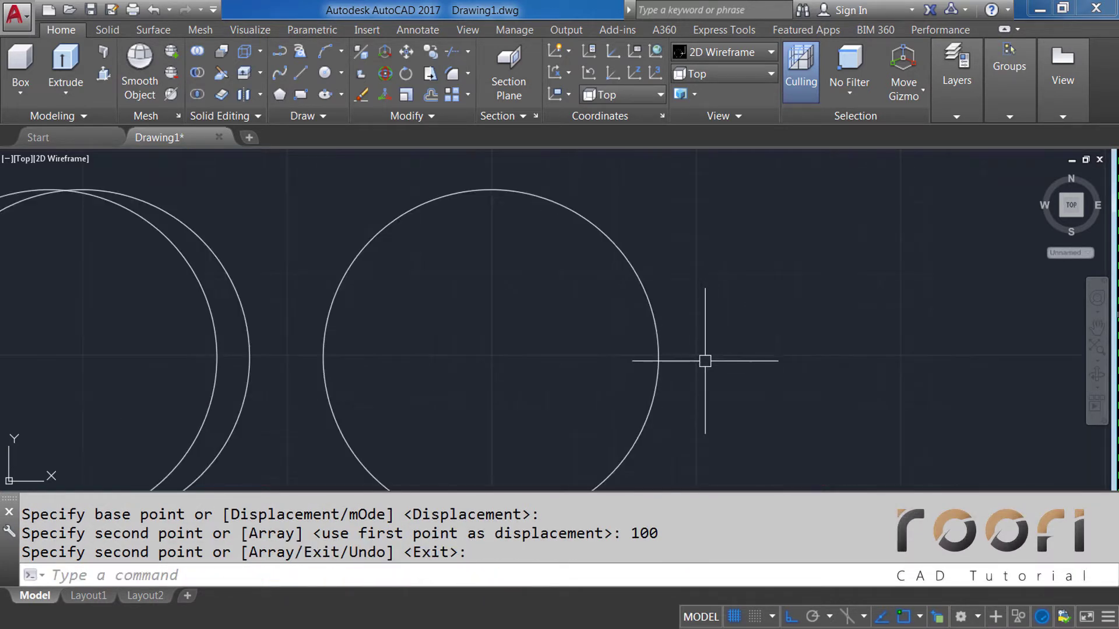
scroll(647, 328, up, 1)
text(L)
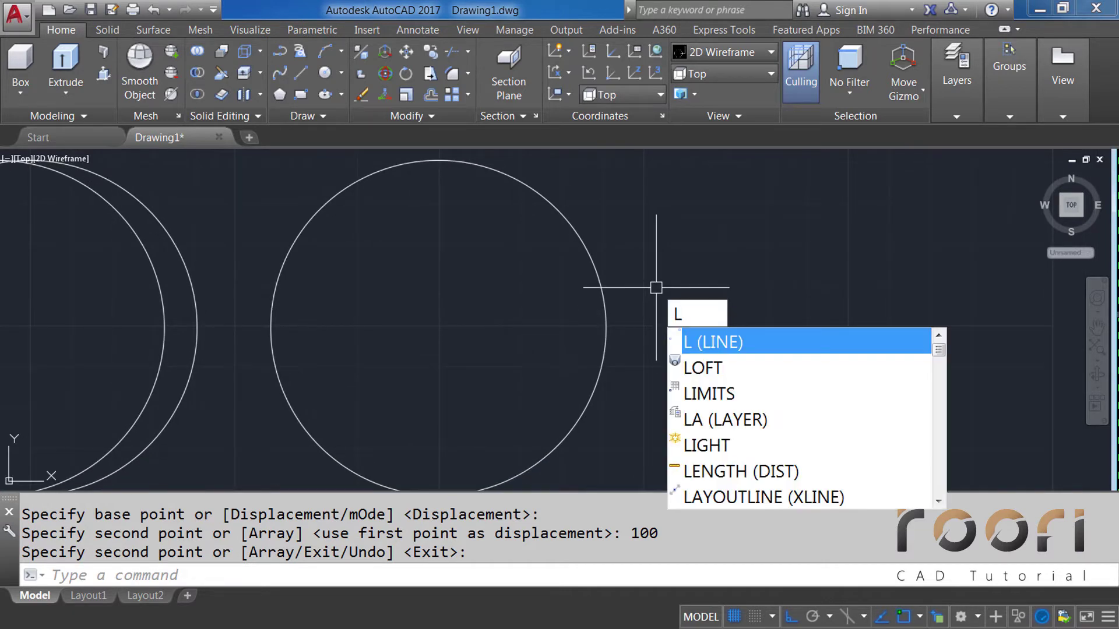
Step: Draw a 30-unit horizontal line from the circle's right quadrant
key(Return)
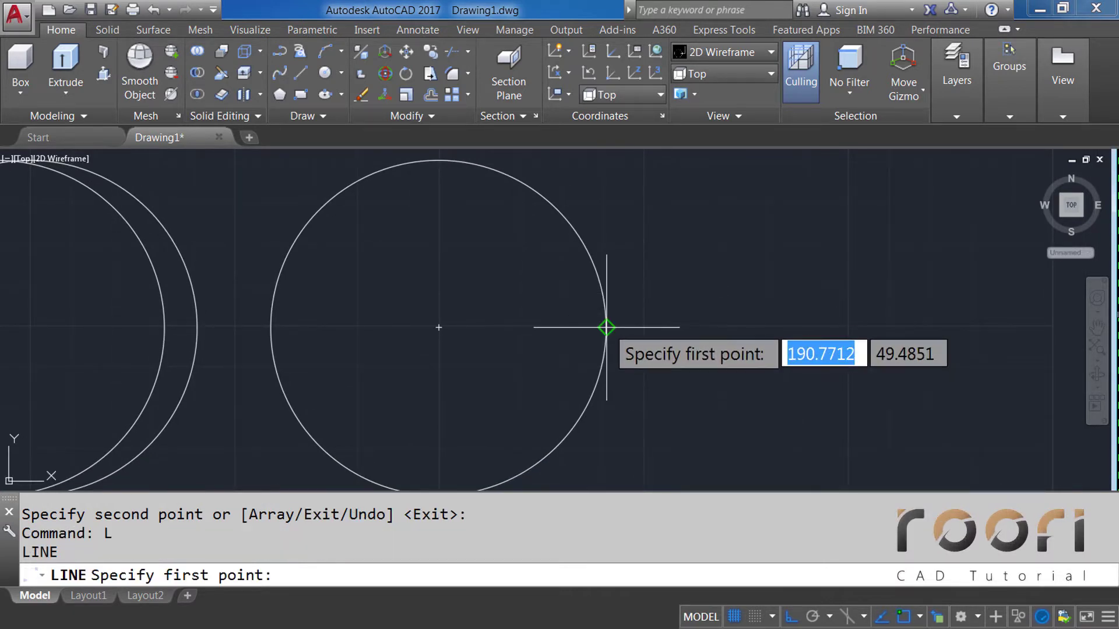
click(606, 328)
text(30)
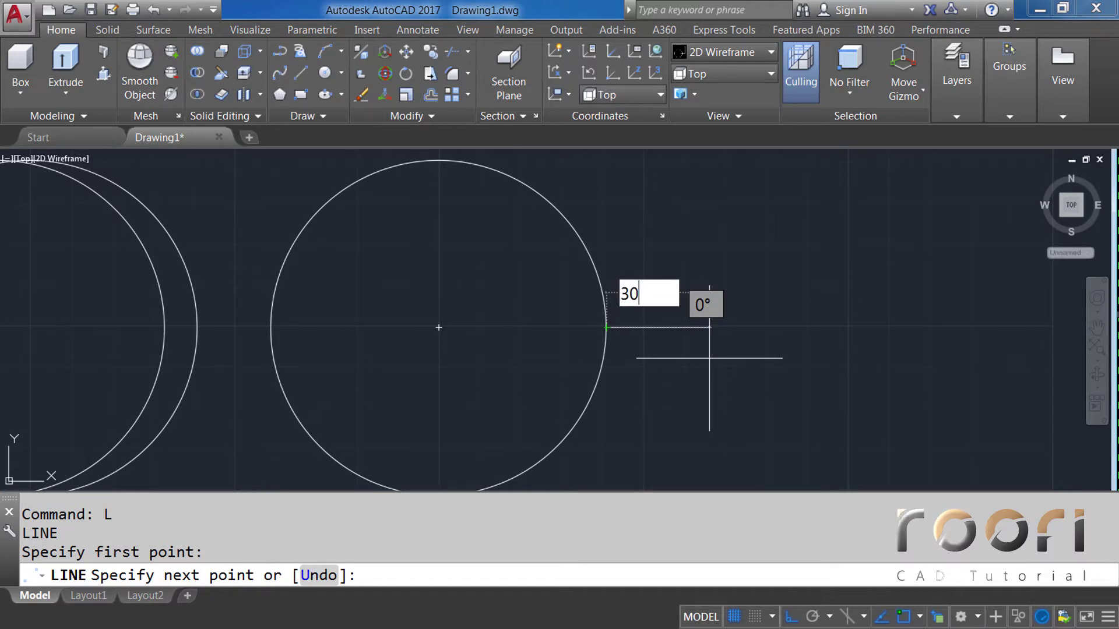
key(Return)
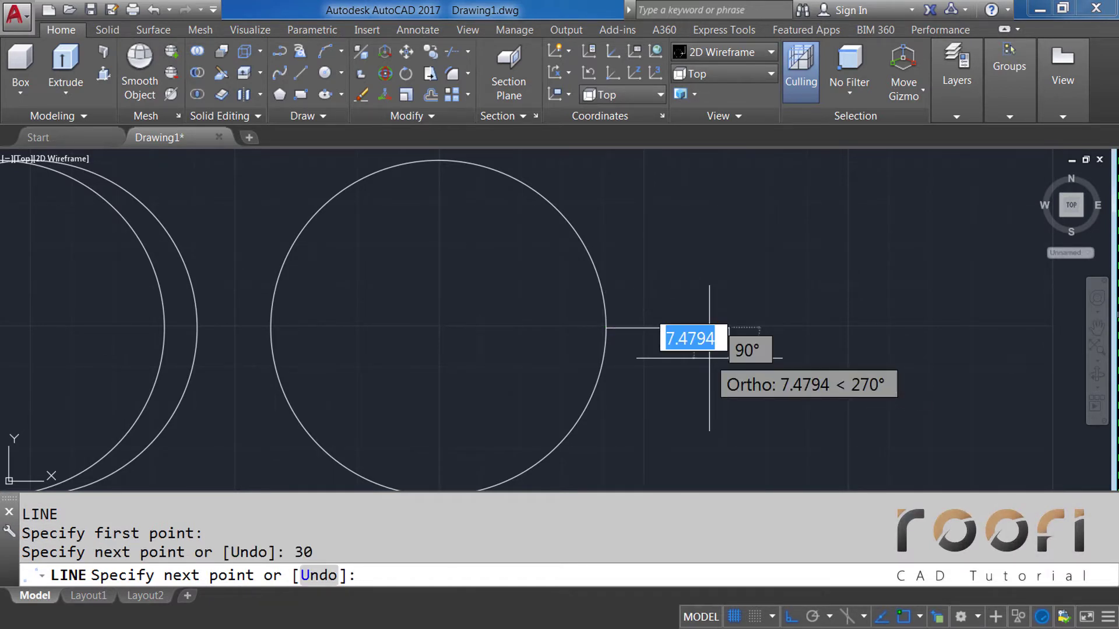
key(Return)
scroll(671, 343, up, 2)
middle_drag(670, 342, 627, 345)
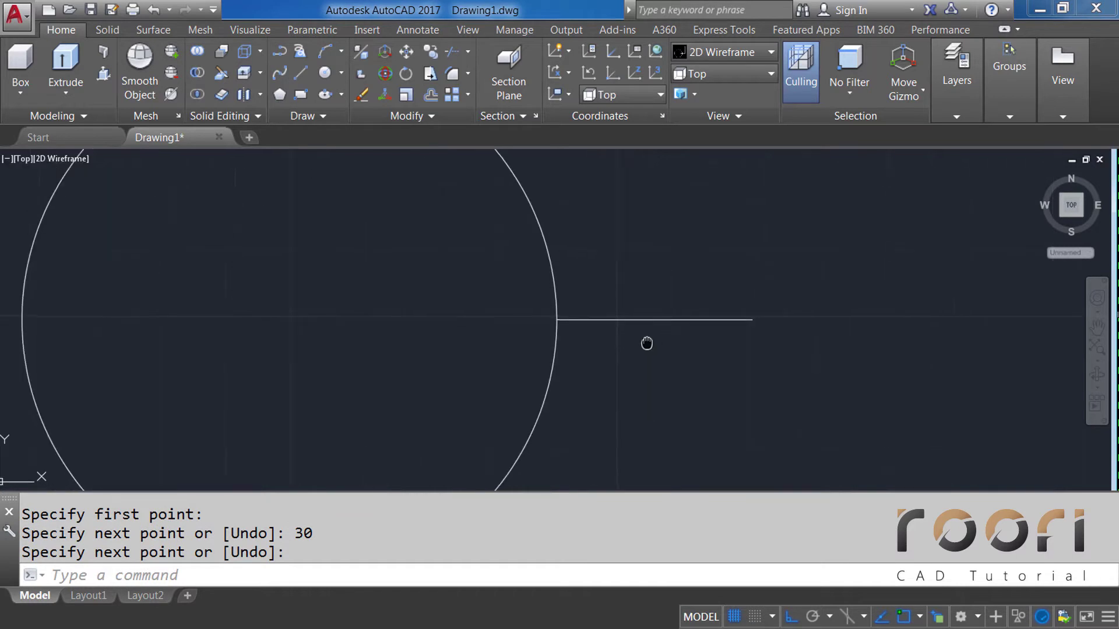
Step: Offset the 30-unit line 6 units above and 6 units below
text(o)
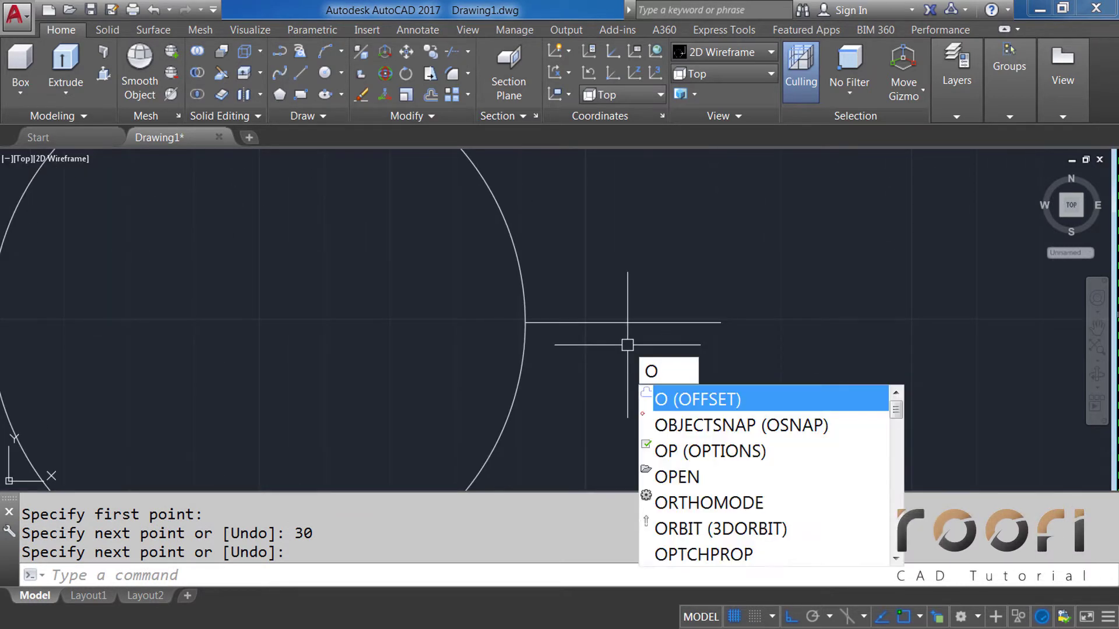
key(Return)
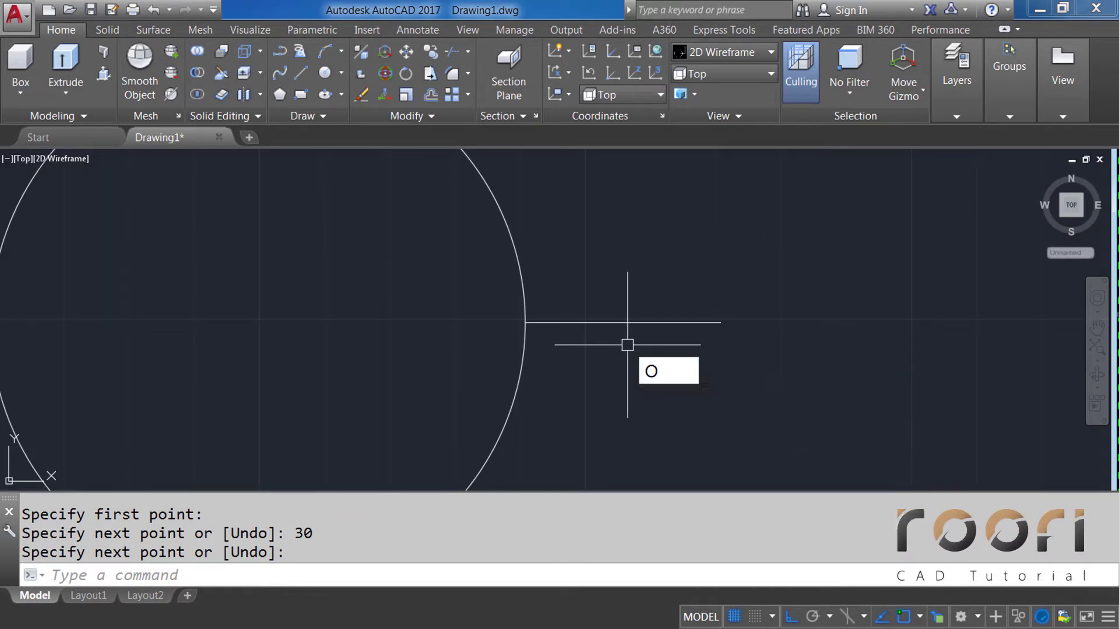
text(6)
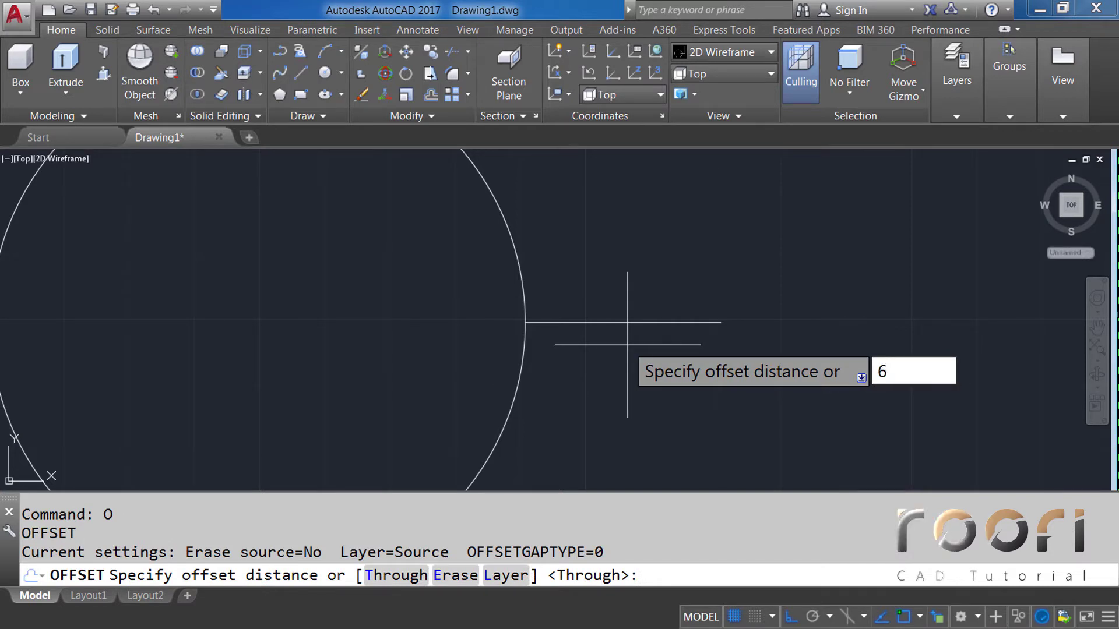
key(Return)
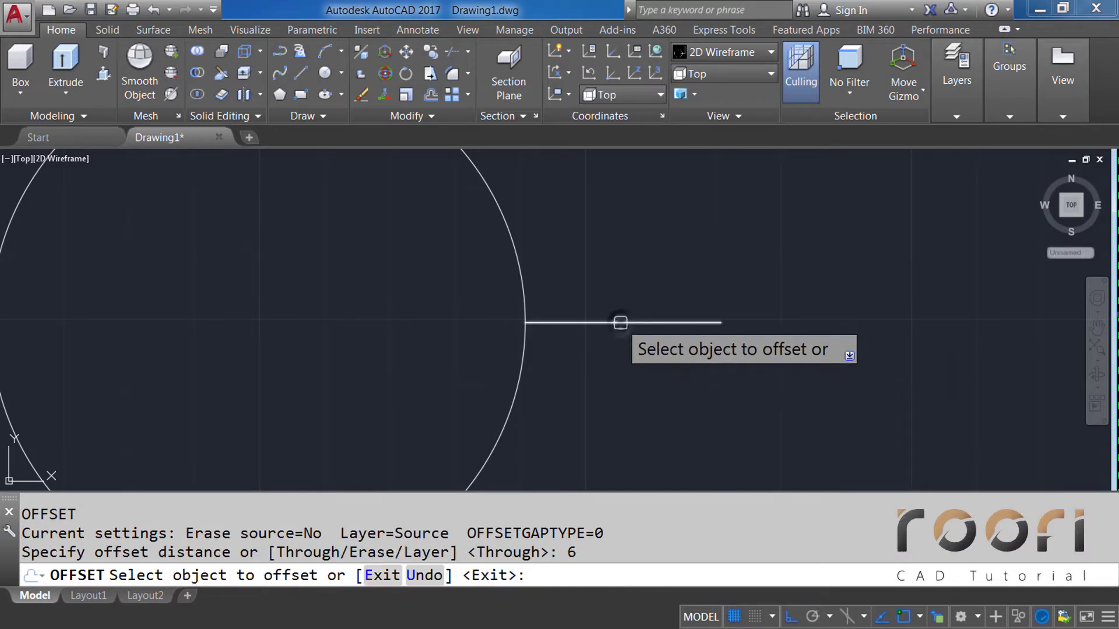
click(617, 322)
click(635, 263)
click(619, 322)
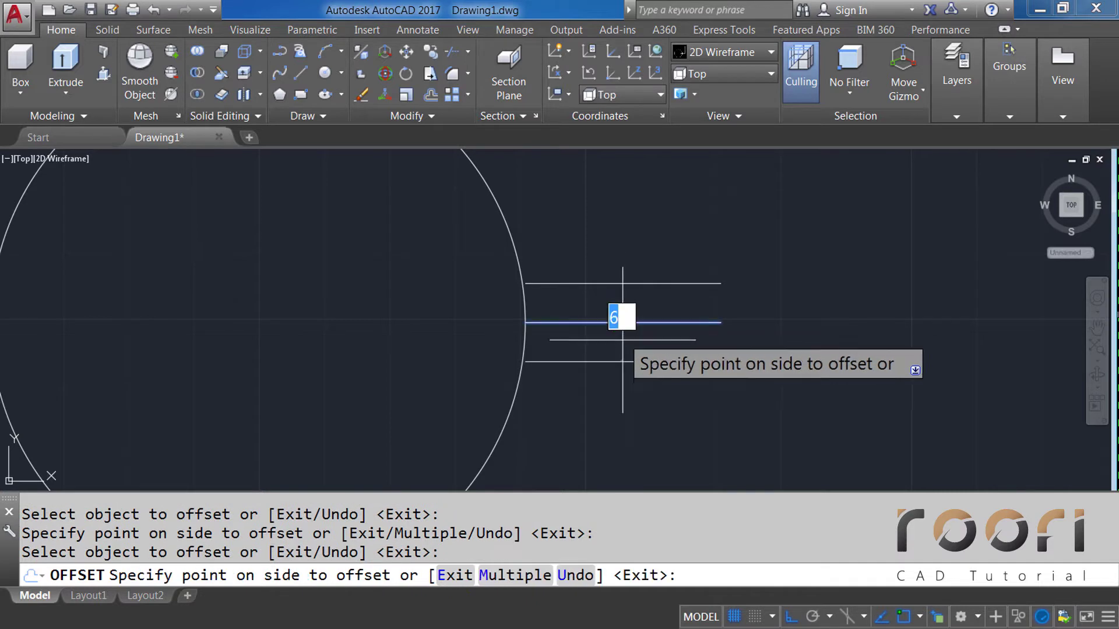
click(626, 376)
key(Return)
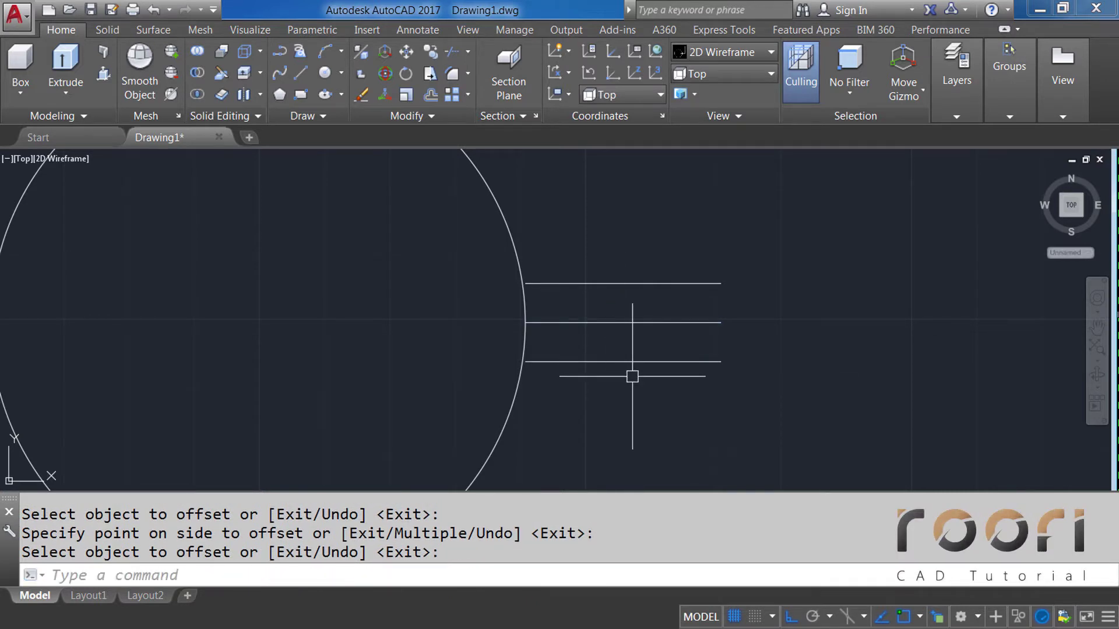
scroll(630, 379, down, 2)
middle_drag(632, 377, 659, 309)
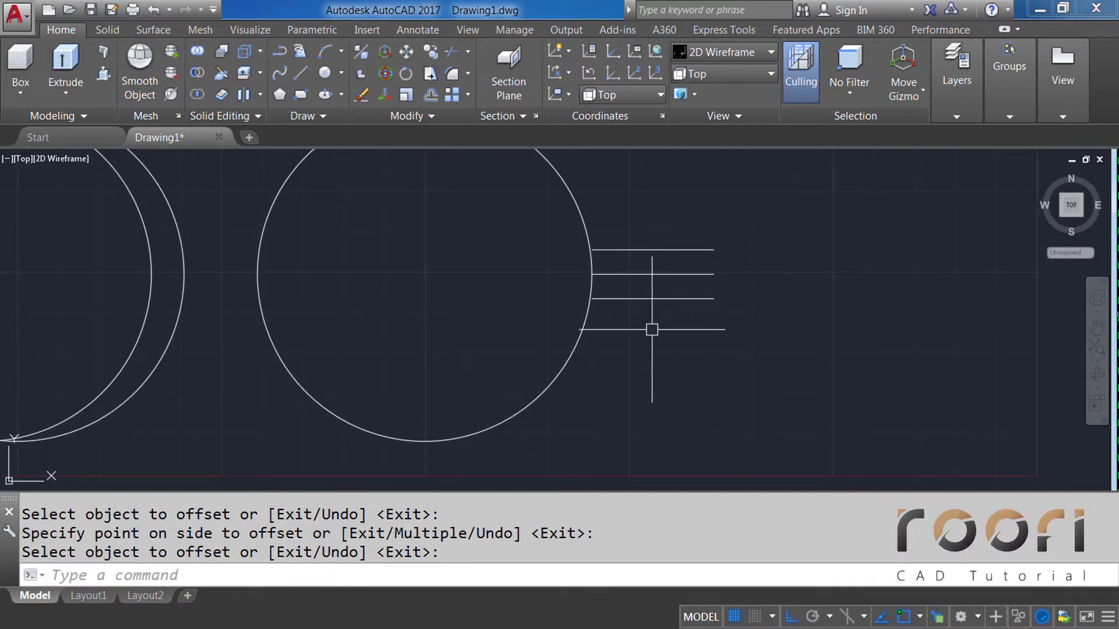
Step: Draw a line from the lower guide line's right end tangent to the circle's bottom
text(L)
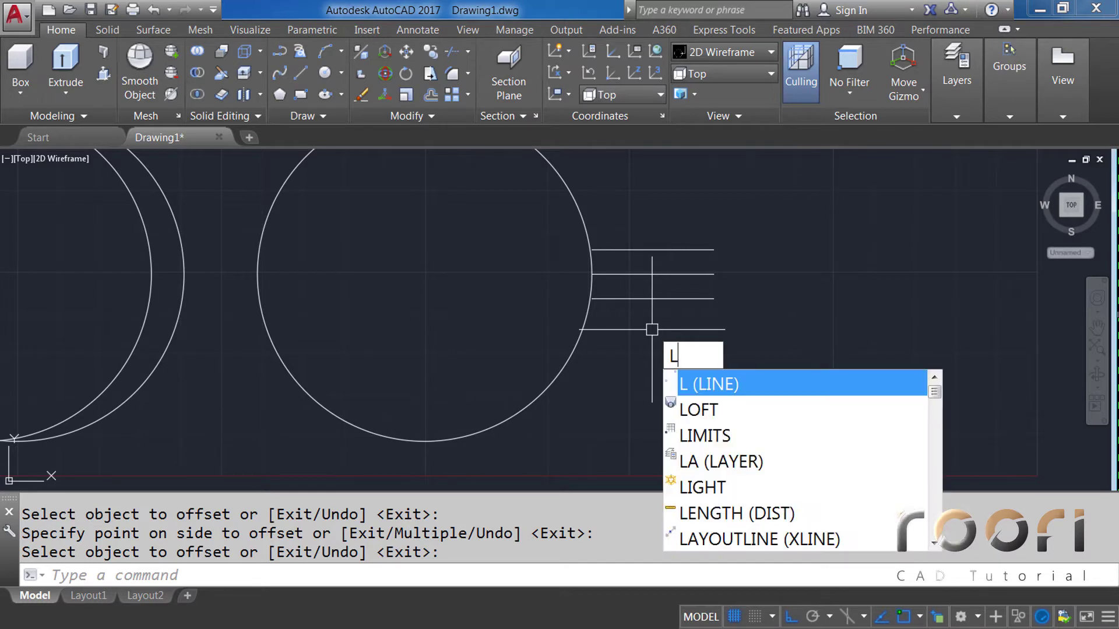
key(Return)
click(714, 299)
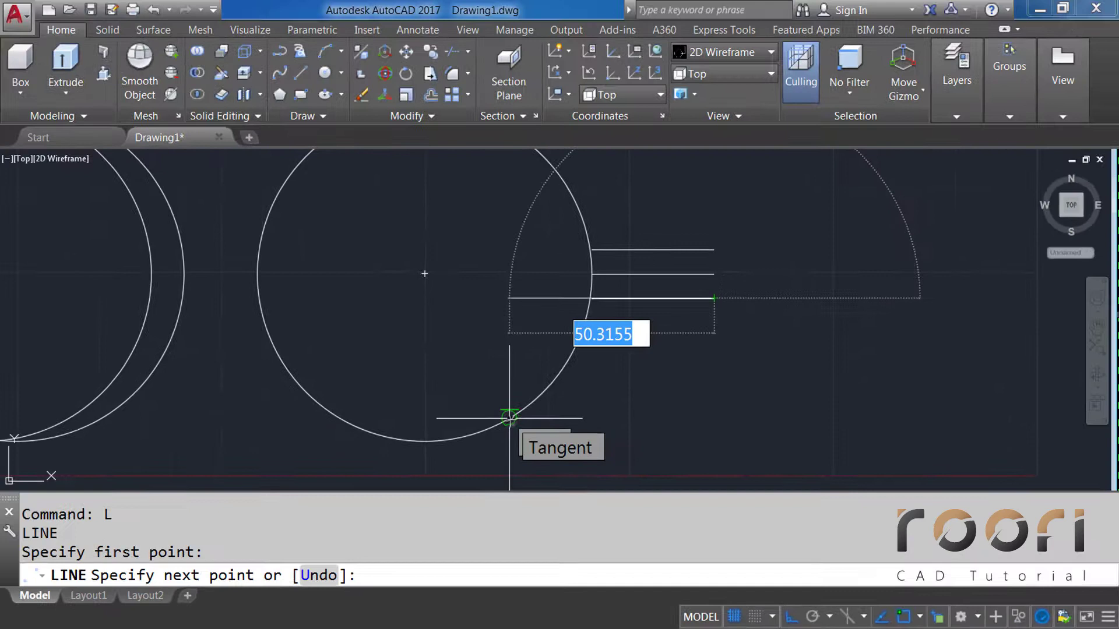
click(531, 403)
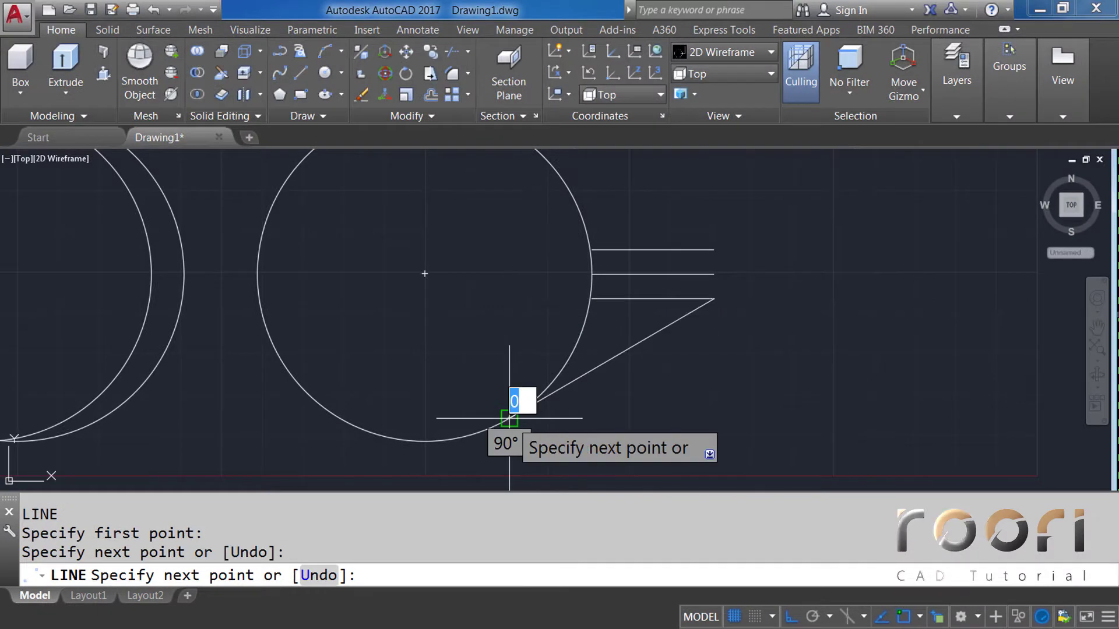
key(Return)
middle_drag(603, 279, 574, 364)
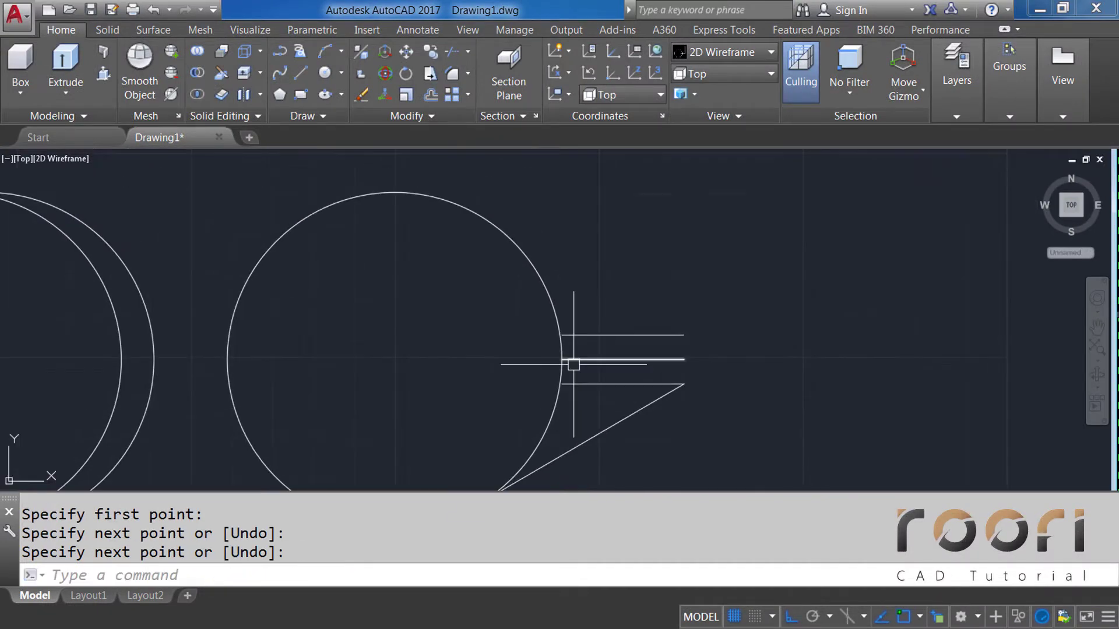
scroll(596, 274, up, 2)
middle_drag(597, 265, 604, 291)
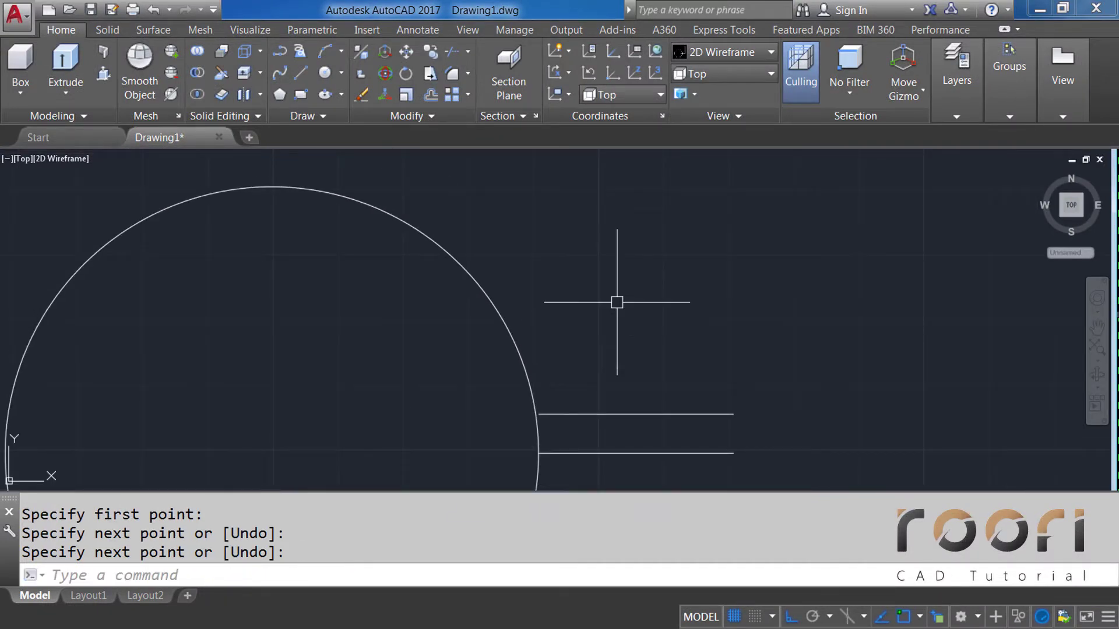
Step: Draw a line from the top guide line's right end tangent to the circle's top
text(L)
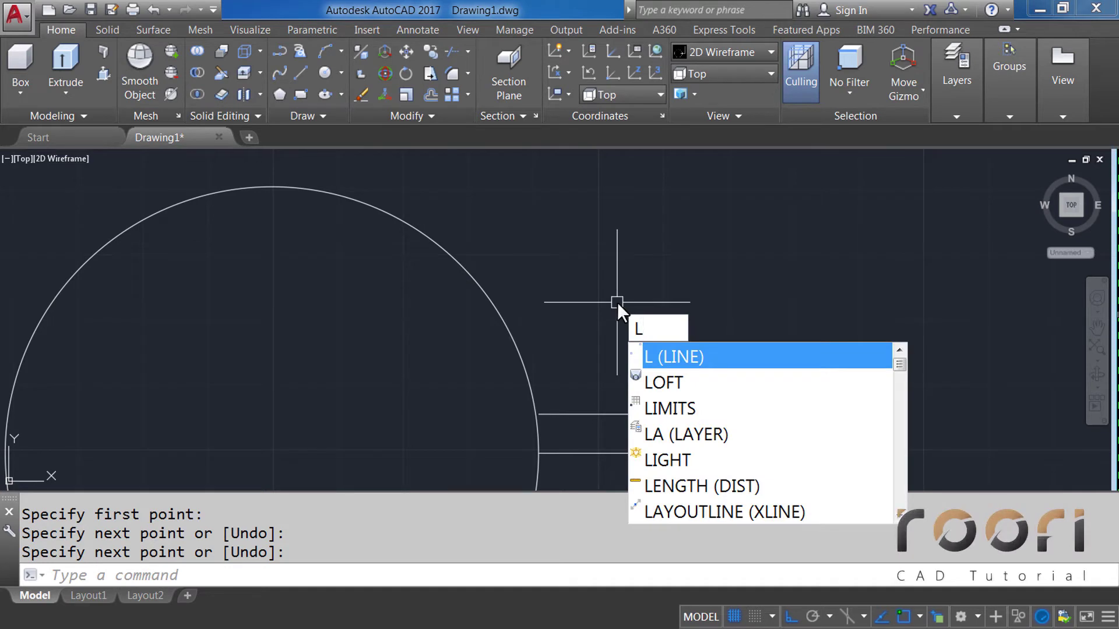
key(Return)
click(733, 414)
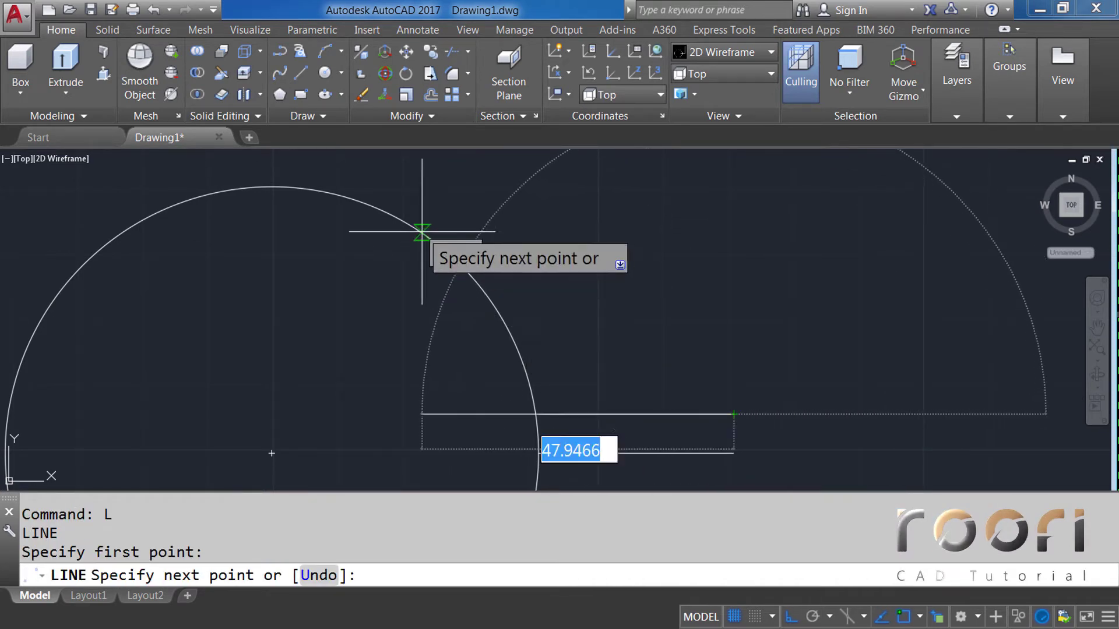
click(406, 222)
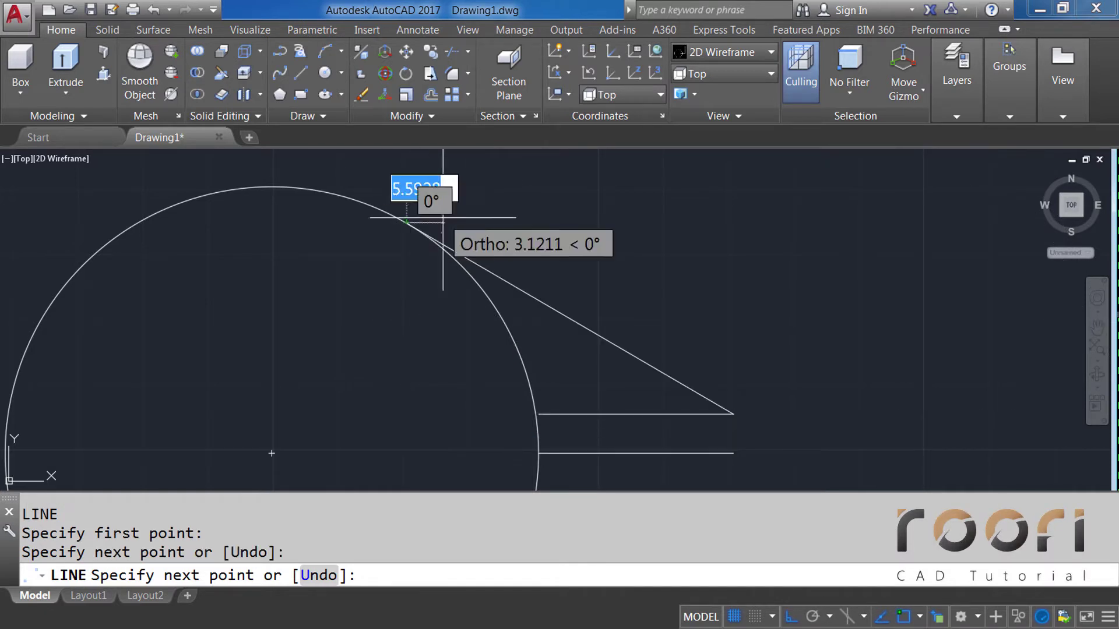
key(Return)
scroll(570, 212, down, 2)
scroll(639, 359, up, 2)
scroll(640, 360, up, 2)
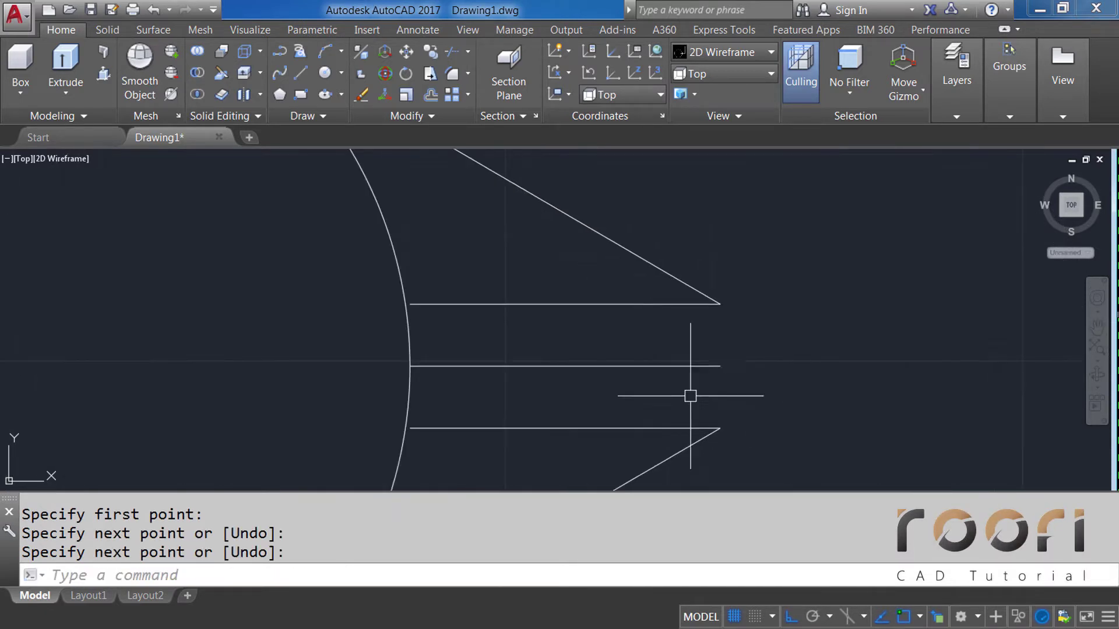
Step: Close the tip with a vertical line joining the two outer line ends
key(Return)
click(720, 429)
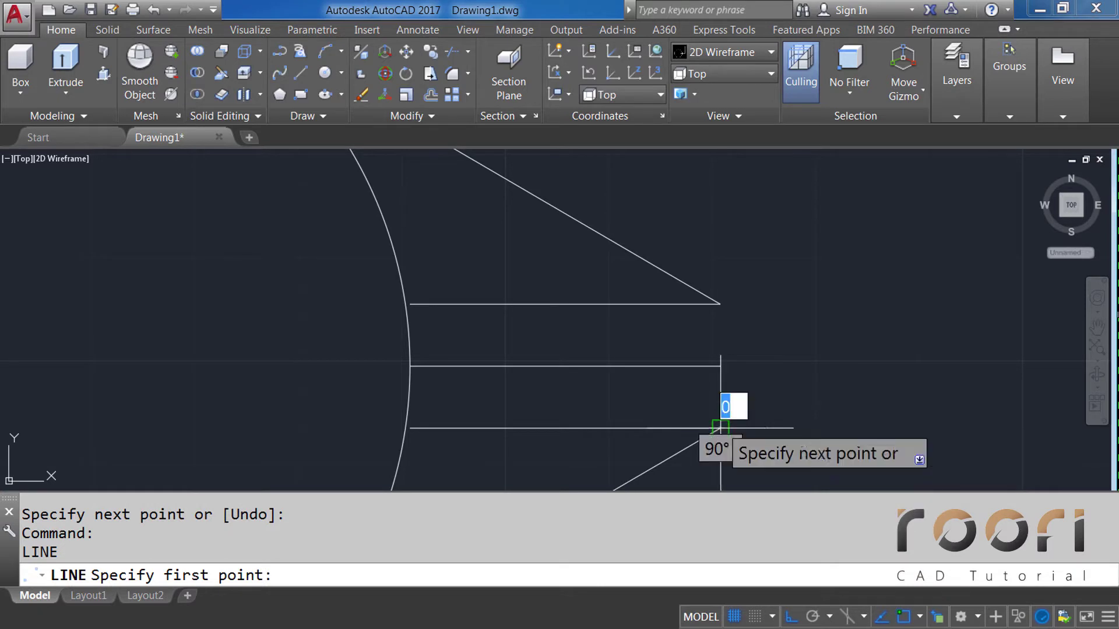
click(719, 312)
key(Return)
Step: Erase the three horizontal guide lines
scroll(712, 274, down, 2)
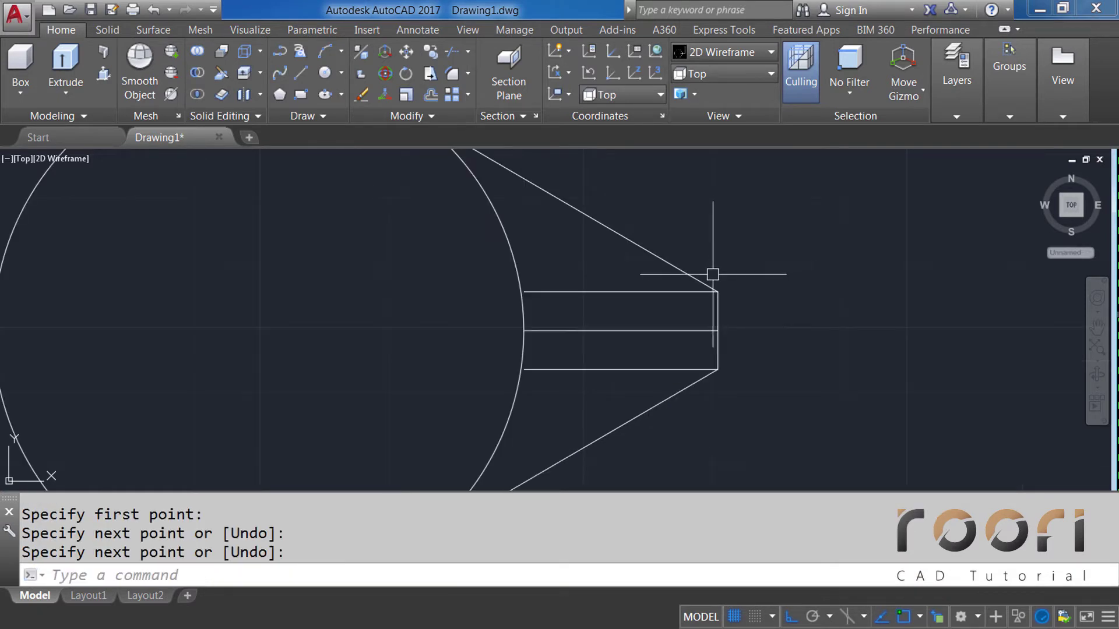
scroll(611, 344, down, 2)
click(650, 351)
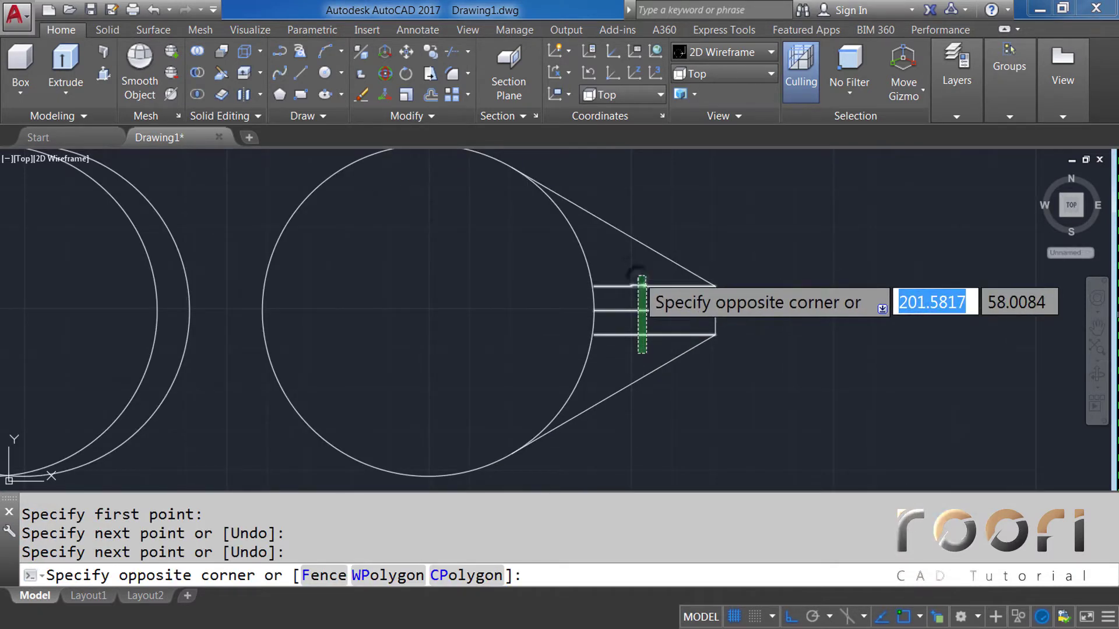
click(638, 275)
key(Delete)
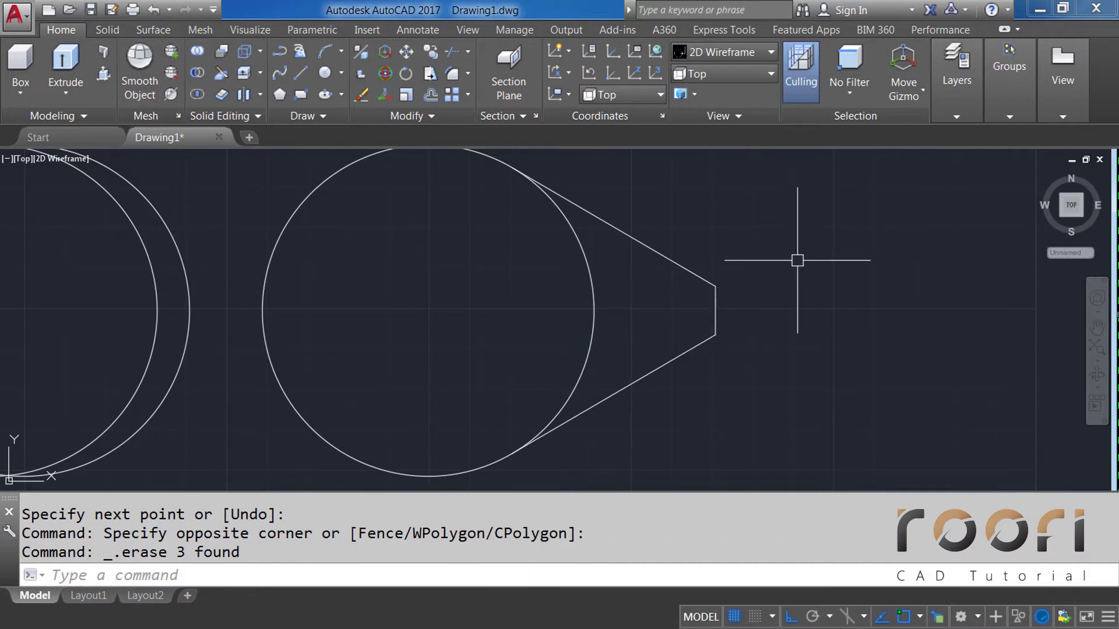
Step: Trim away the circle's inner arc between the two tangent lines
middle_drag(797, 260, 799, 278)
text(TR)
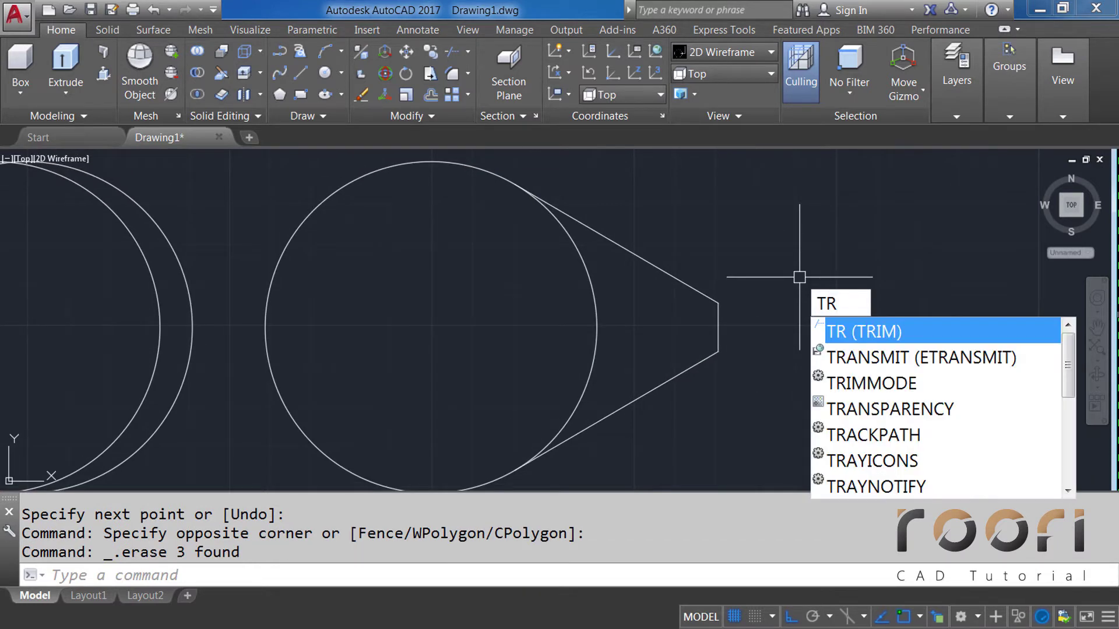
key(Return)
click(680, 415)
click(680, 308)
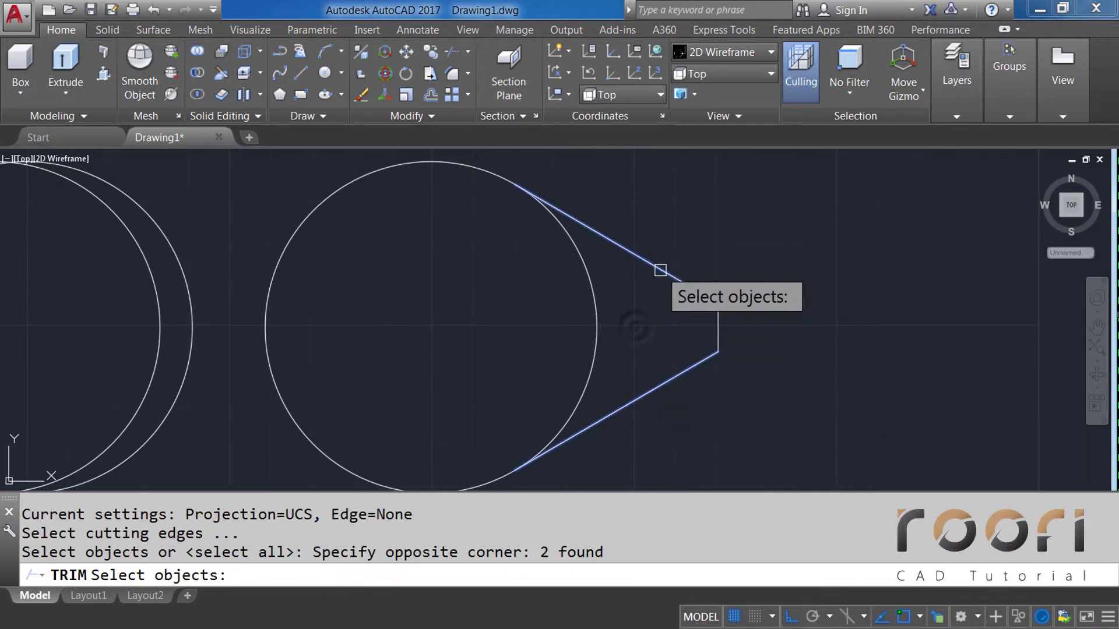
key(Return)
click(641, 329)
click(544, 299)
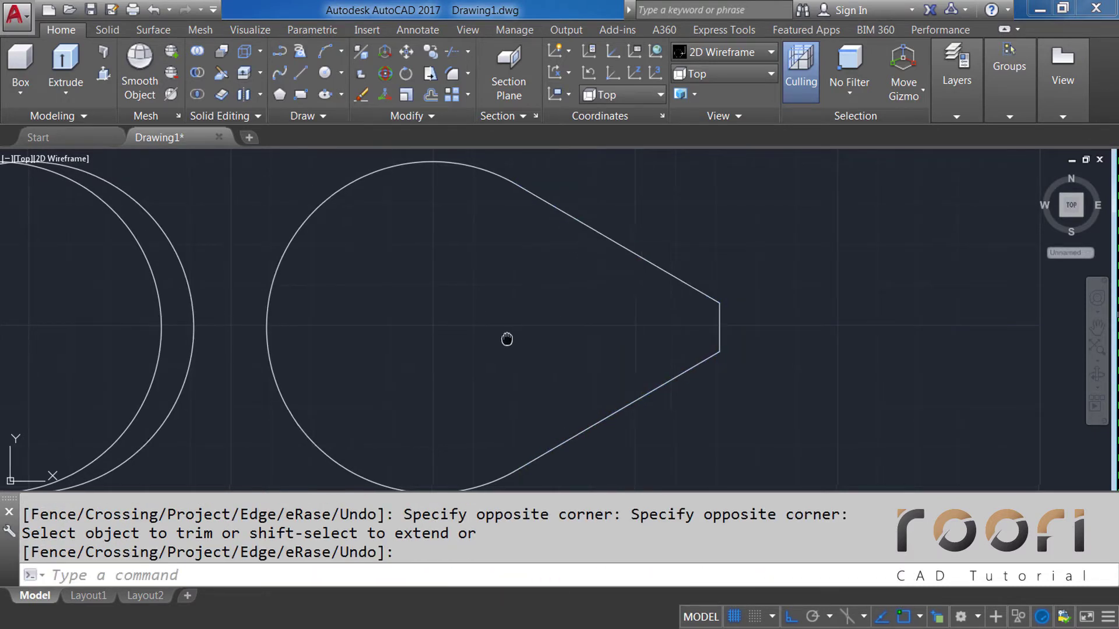
middle_drag(507, 338, 561, 332)
text(JO)
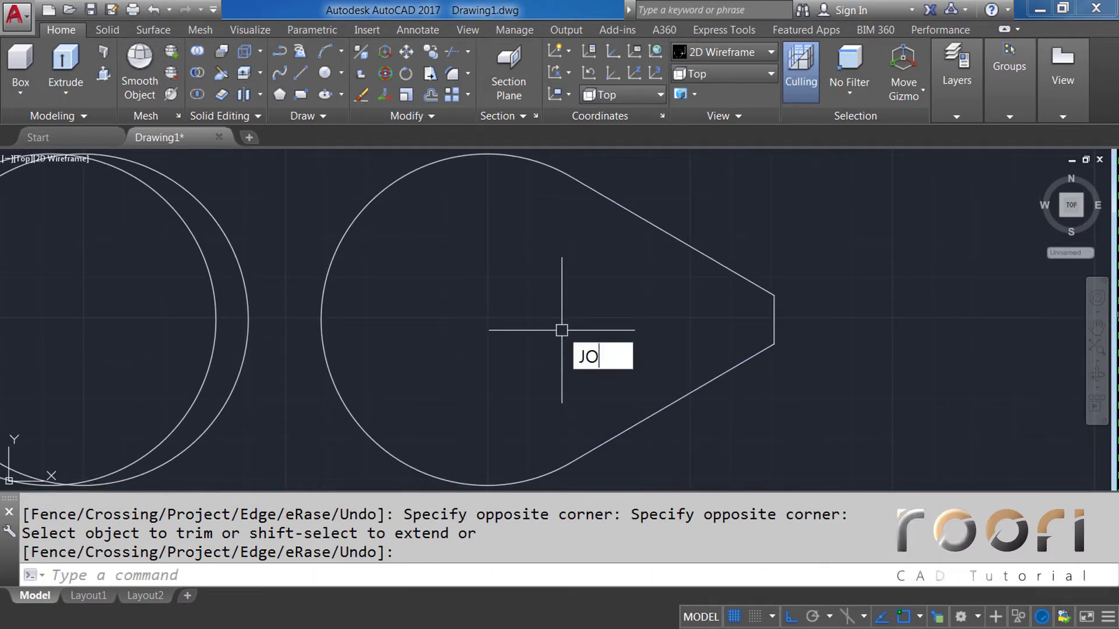
Step: Join the two tangent lines, tip line and remaining arc into one teardrop polyline
text(IN)
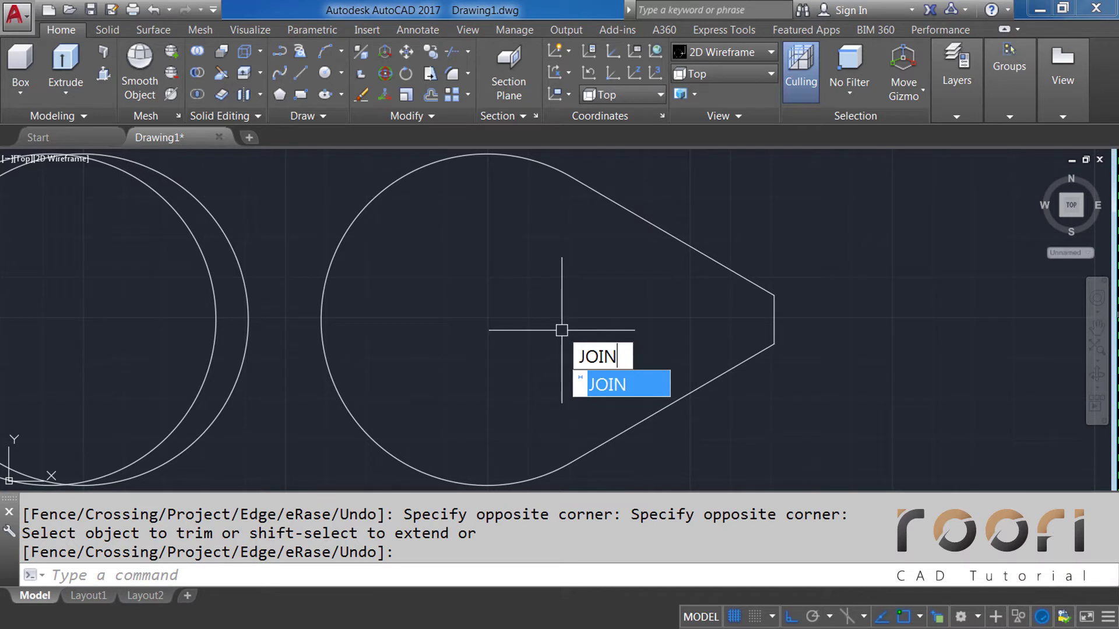
key(Return)
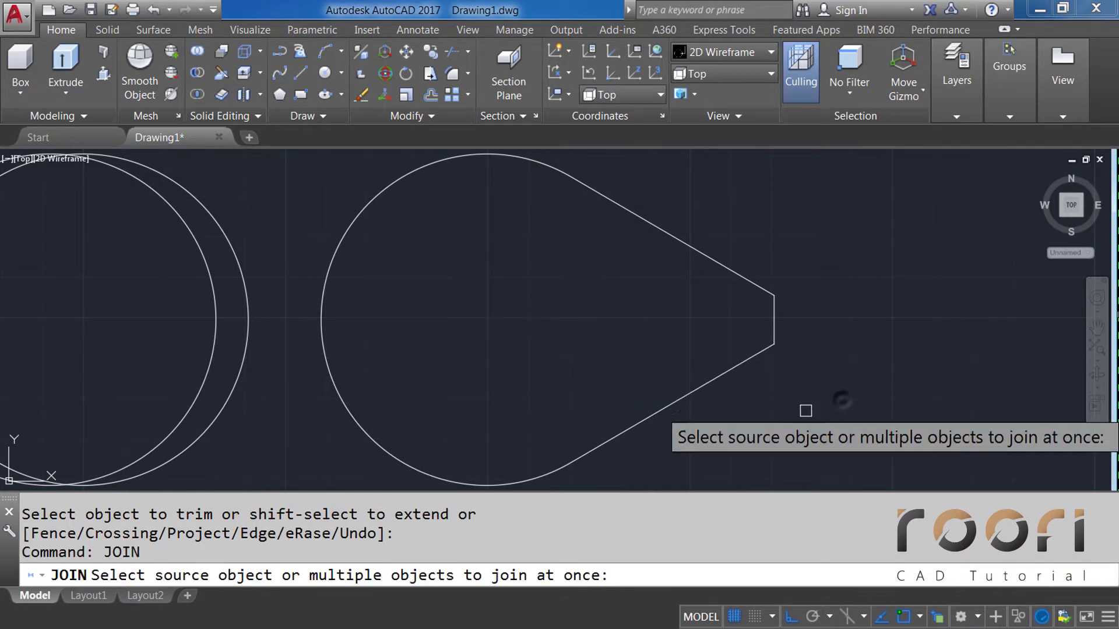
click(842, 400)
click(338, 208)
key(Return)
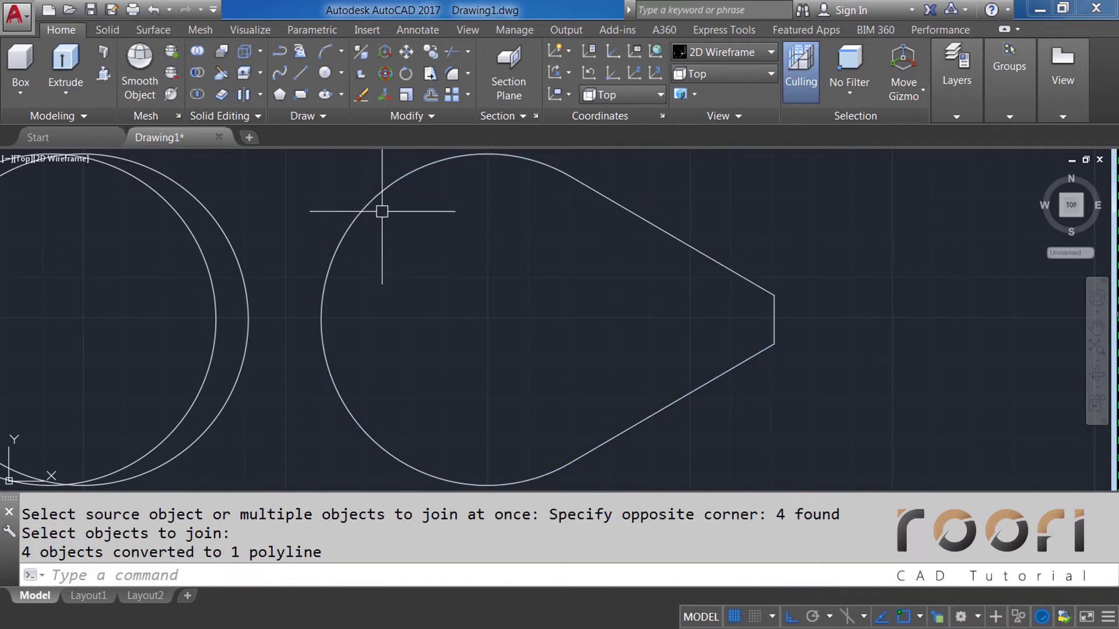
scroll(406, 227, down, 2)
scroll(465, 274, down, 1)
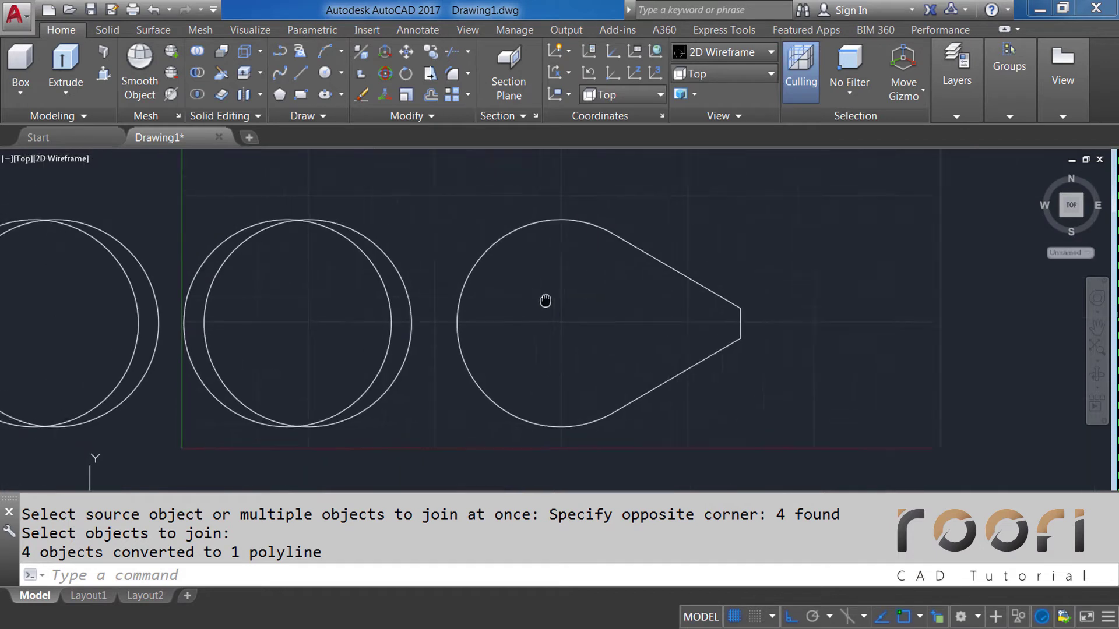
click(408, 268)
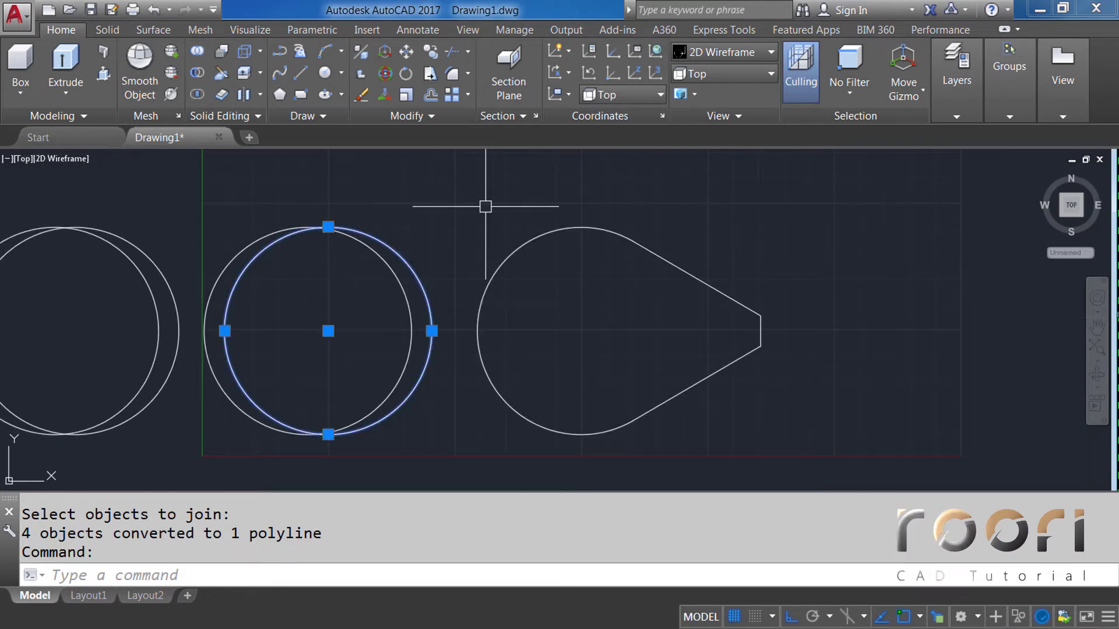
Step: Erase the inner circle and move the teardrop outline 100 units left
key(Delete)
text(M)
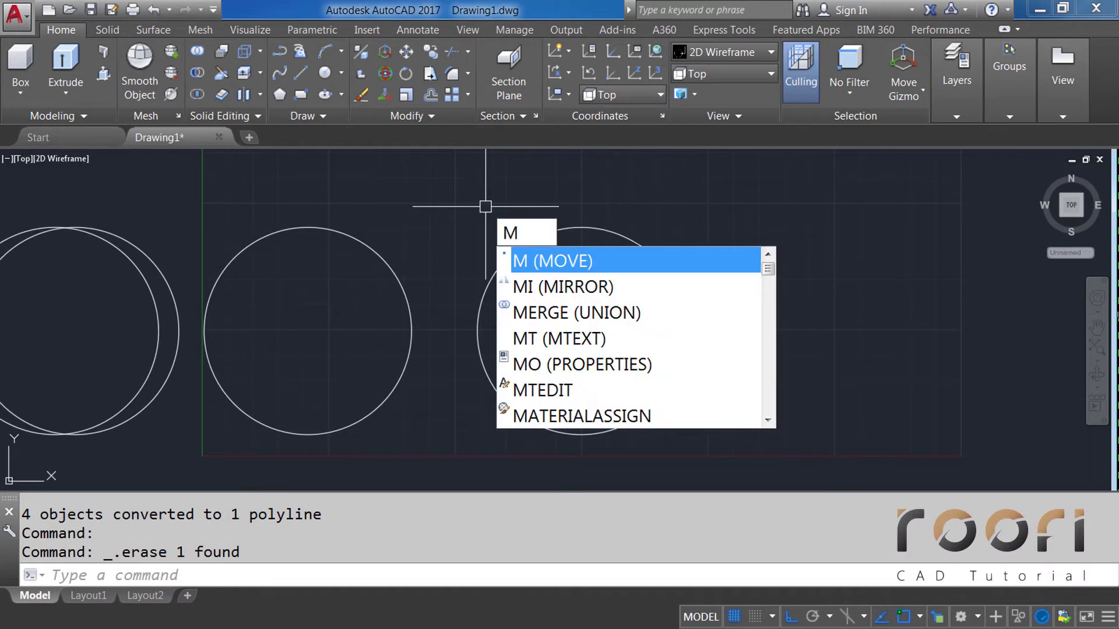
key(Return)
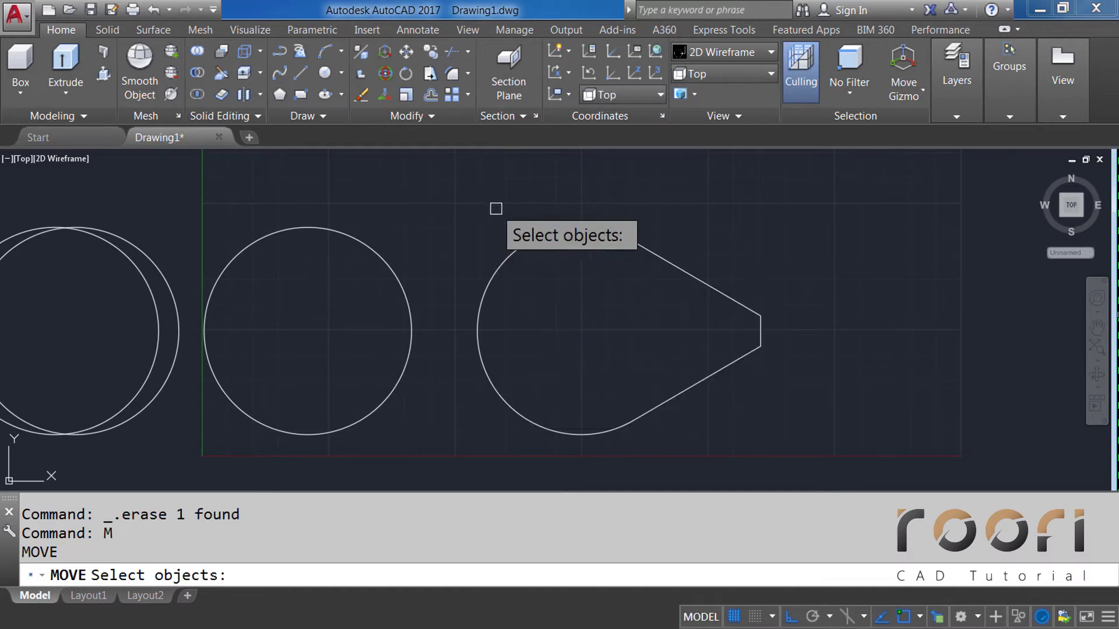
click(516, 248)
key(Return)
click(512, 188)
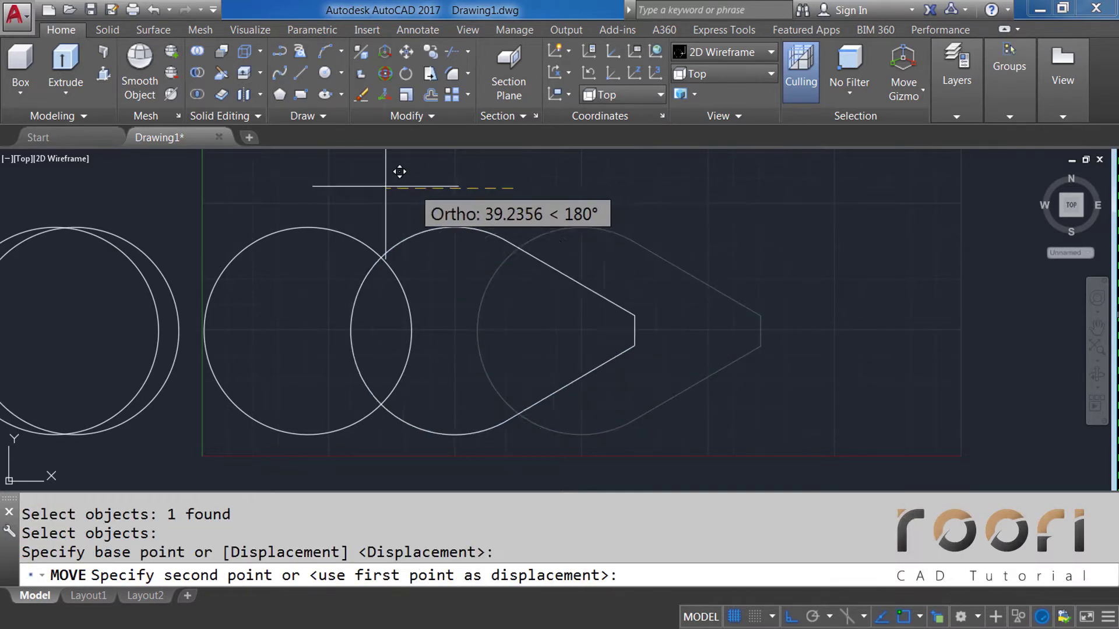
text(100)
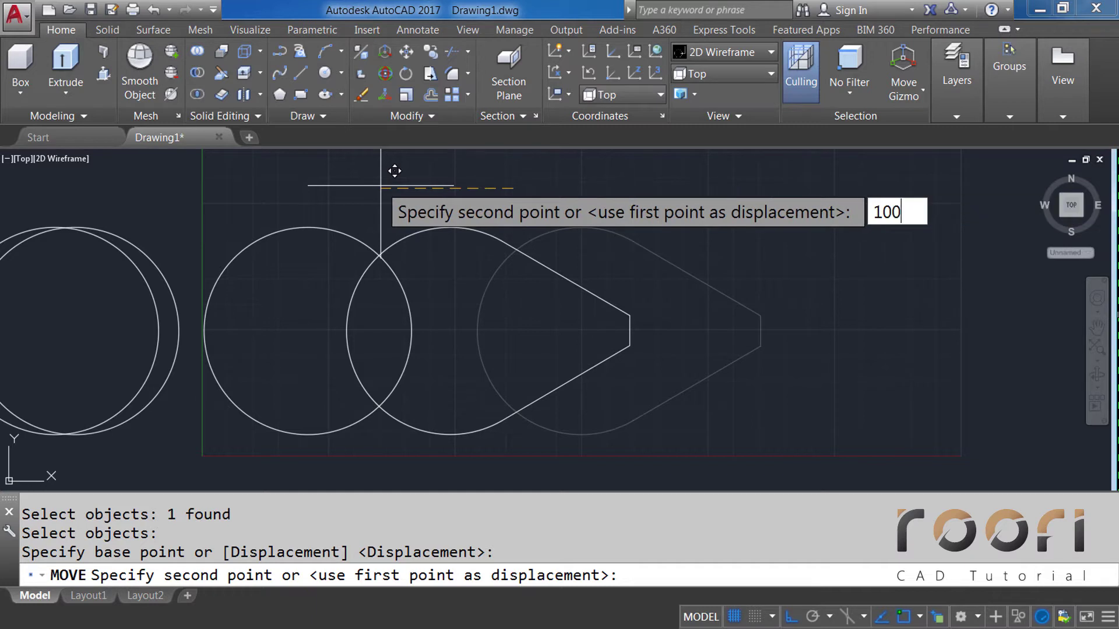
key(Return)
text(CO)
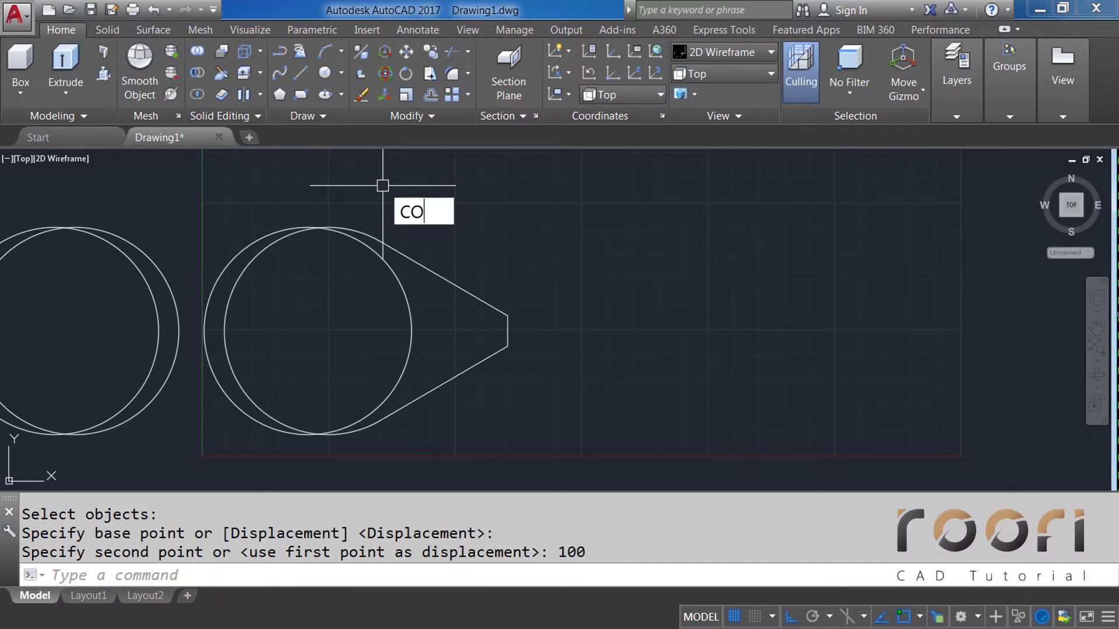
Step: Copy the large circle 200 units to the right
key(Return)
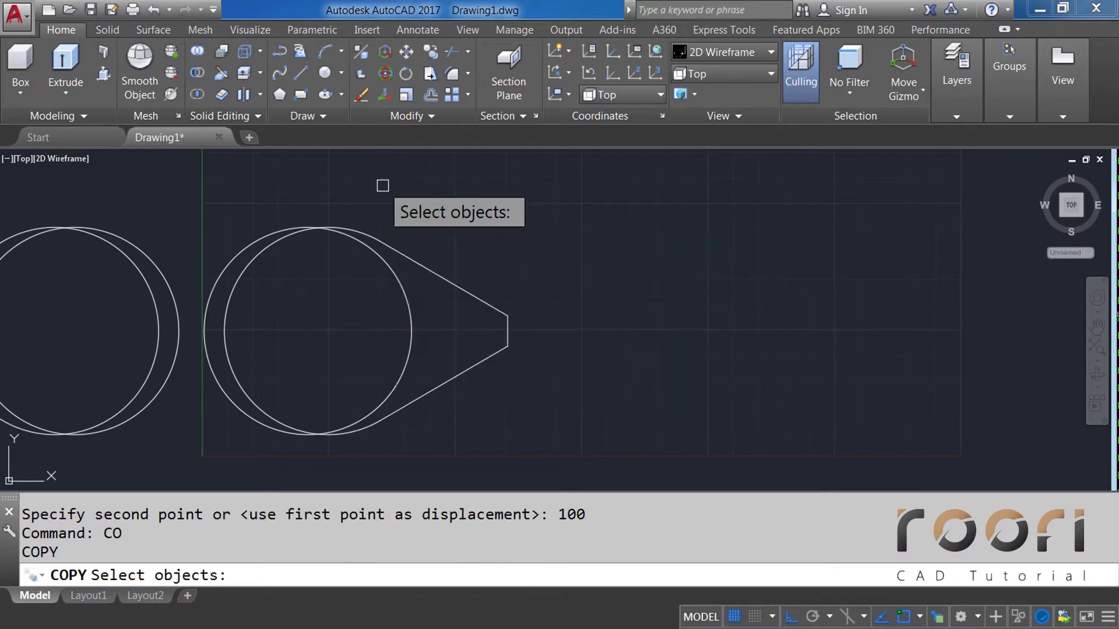
click(406, 297)
key(Return)
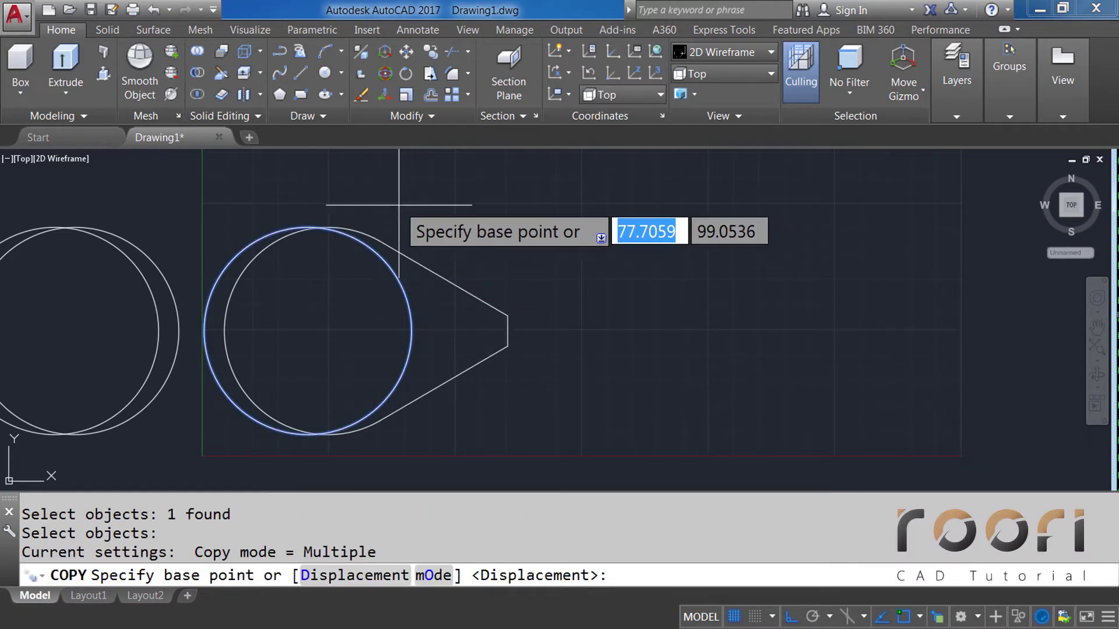
click(399, 205)
text(200)
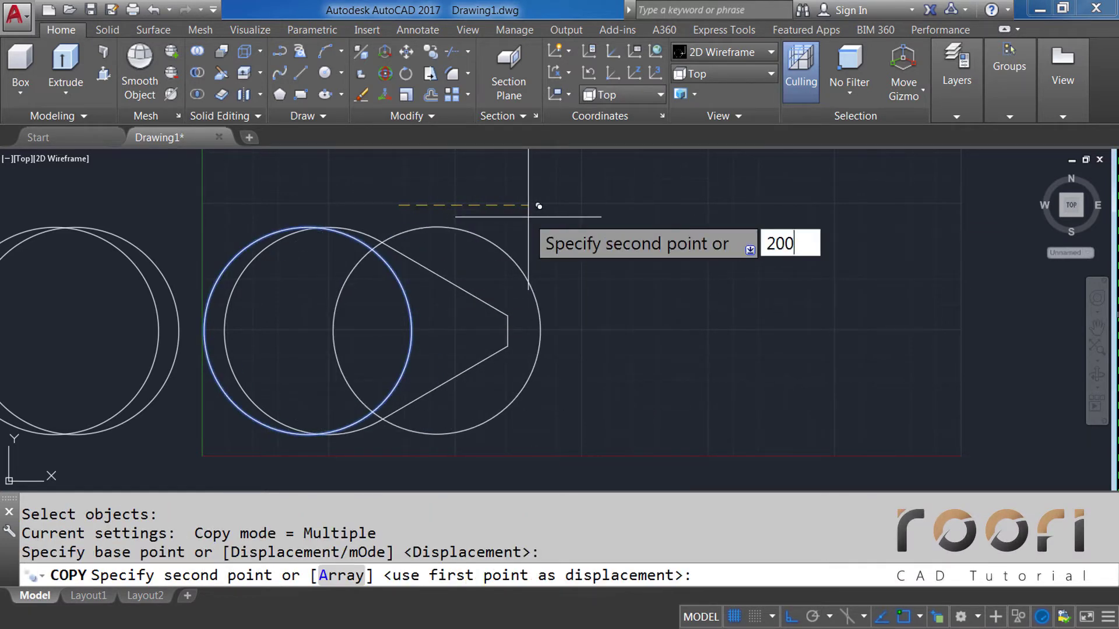
key(Return)
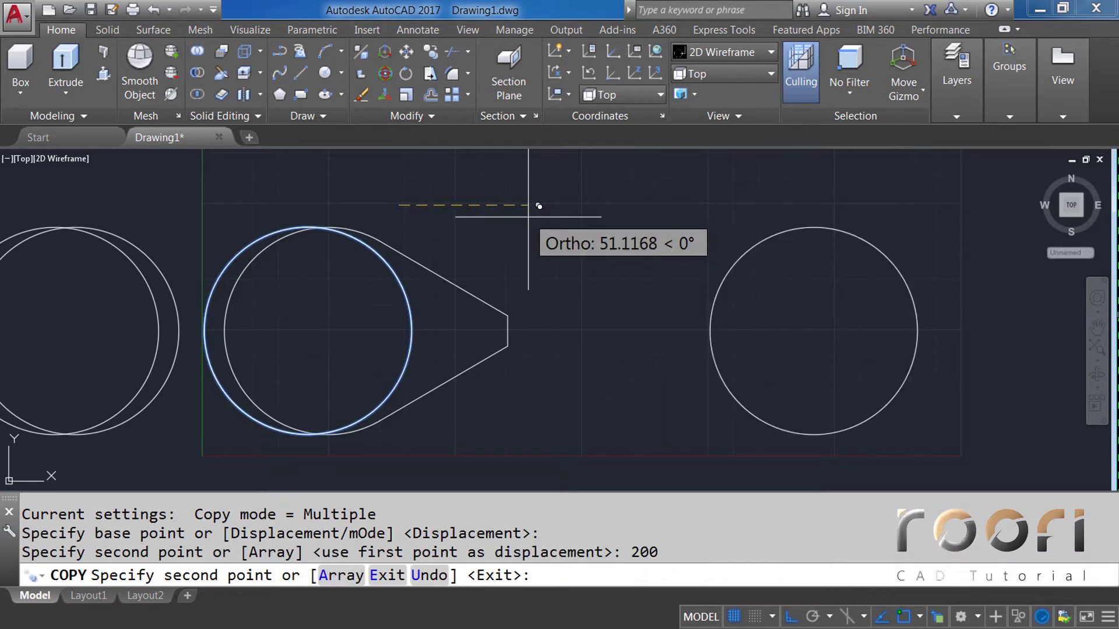
key(Return)
middle_drag(821, 320, 545, 308)
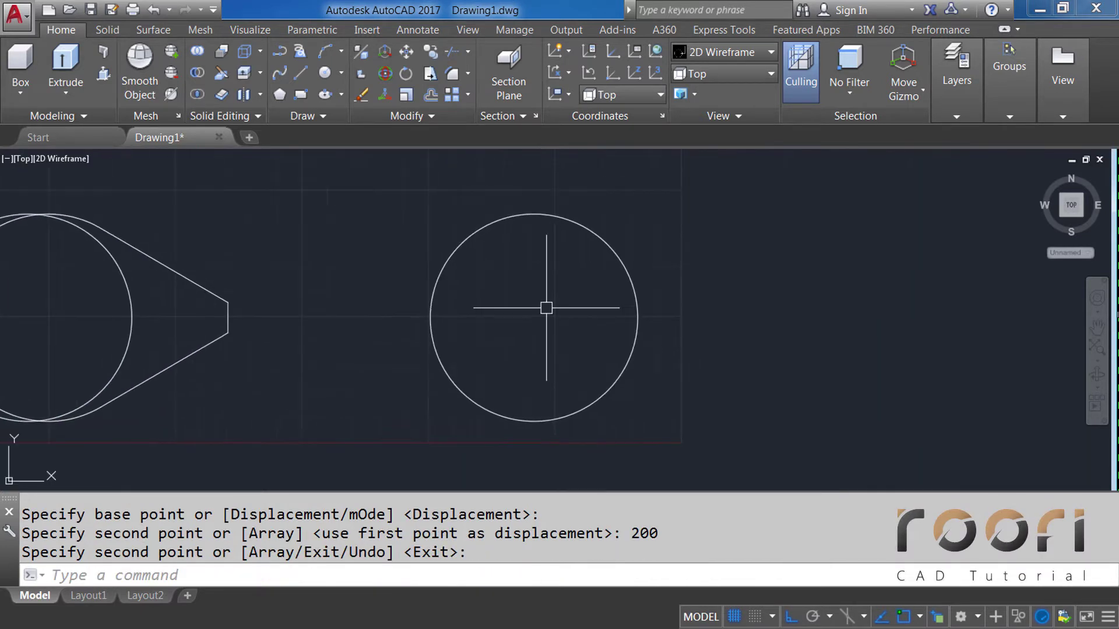
scroll(658, 318, up, 2)
Step: Draw a 50-unit line from the copied circle's right quadrant
text(L)
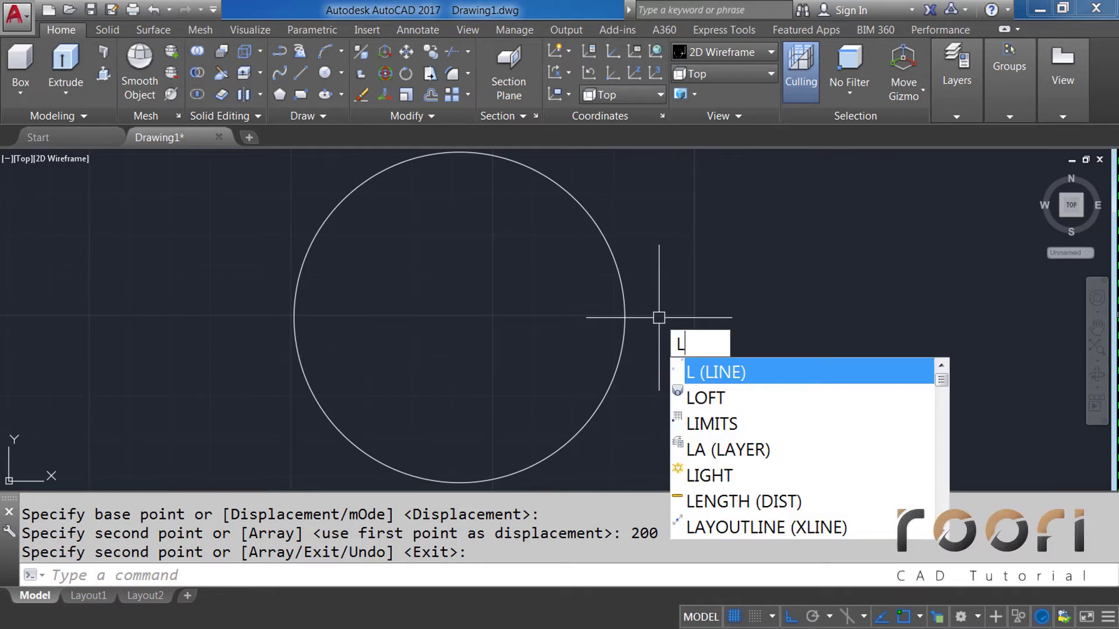
key(Return)
click(625, 317)
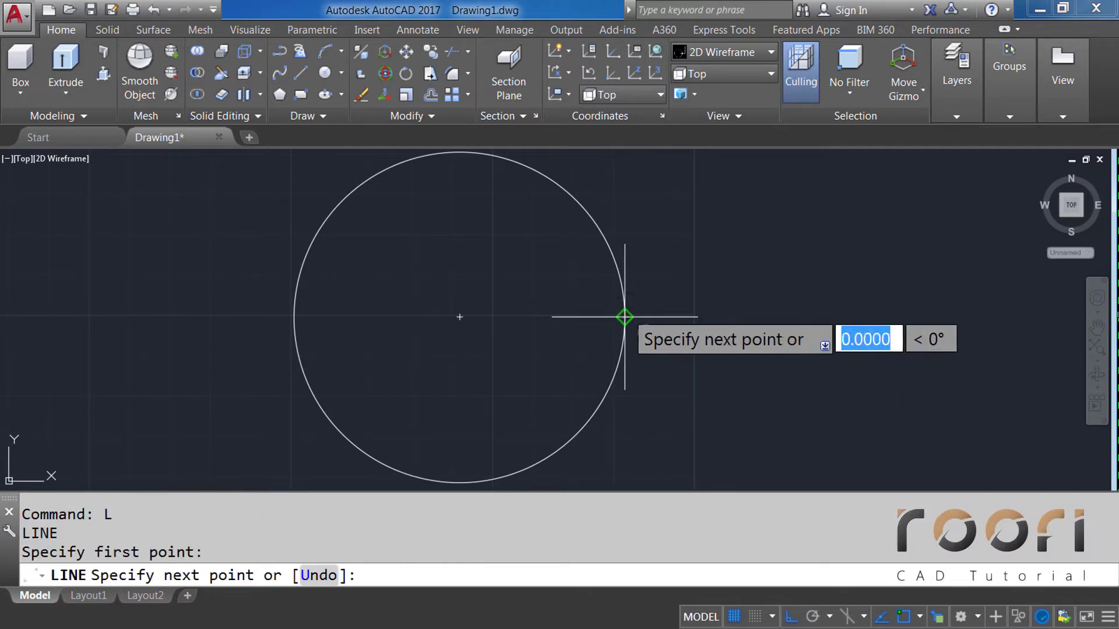
text(50)
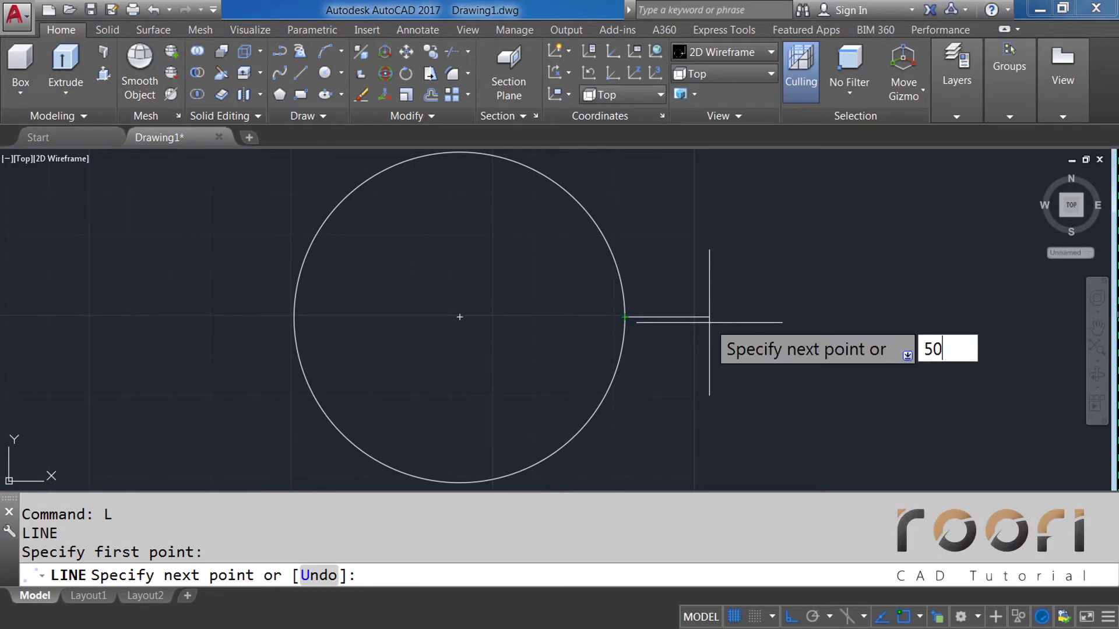
key(Return)
key(Return)
middle_drag(712, 348, 641, 334)
scroll(647, 329, up, 2)
text(O)
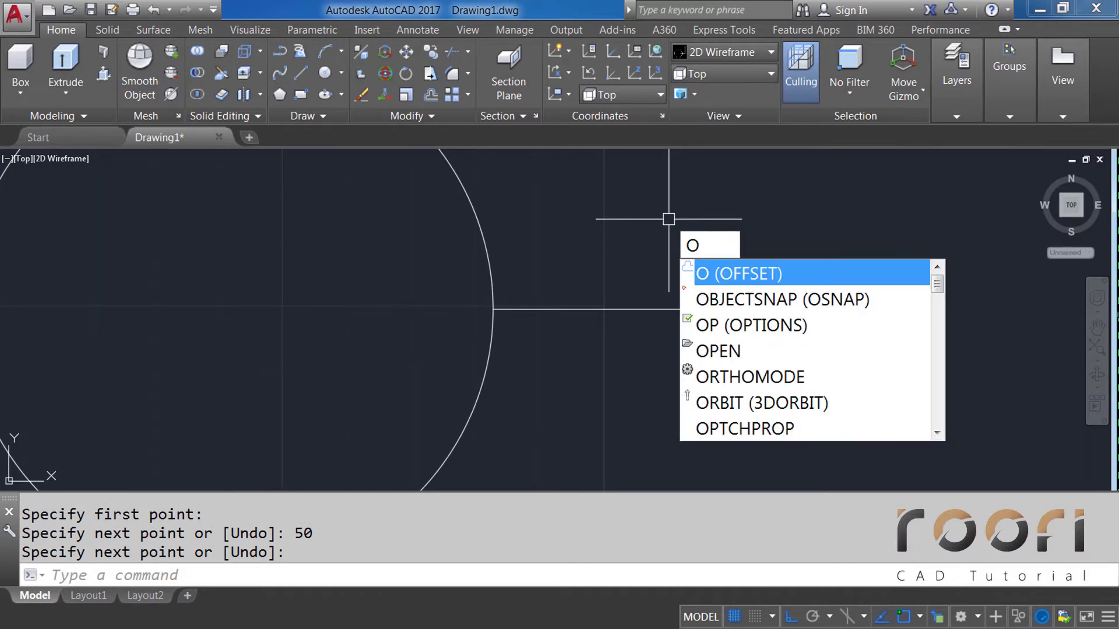
Step: Offset the 50-unit line 6 units above and below
key(Return)
text(6)
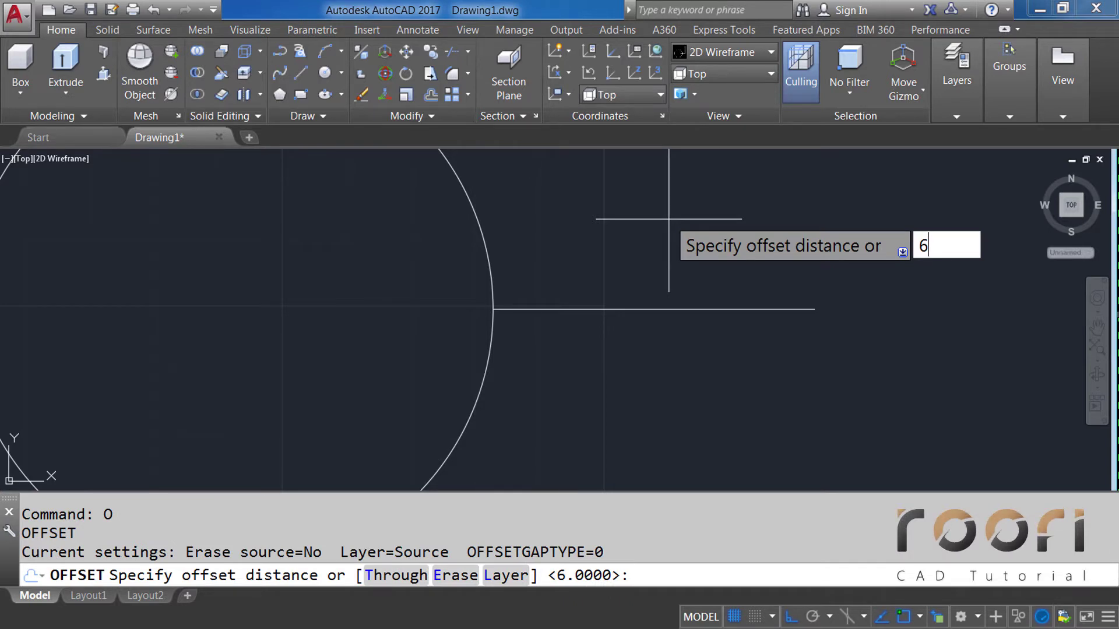
key(Return)
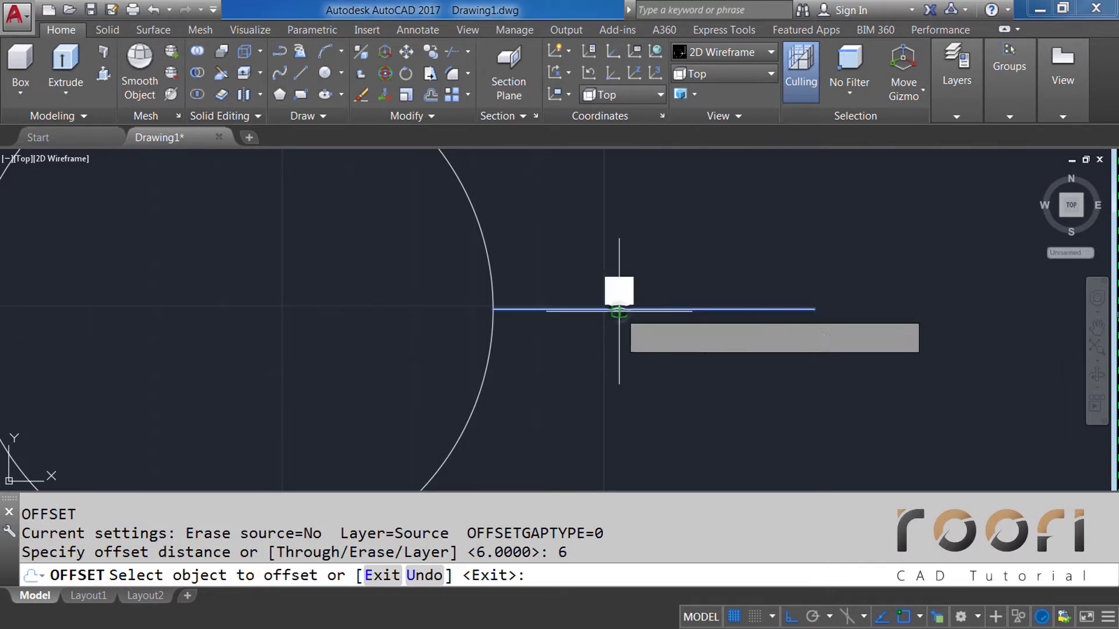
click(620, 308)
click(618, 284)
click(621, 310)
click(624, 364)
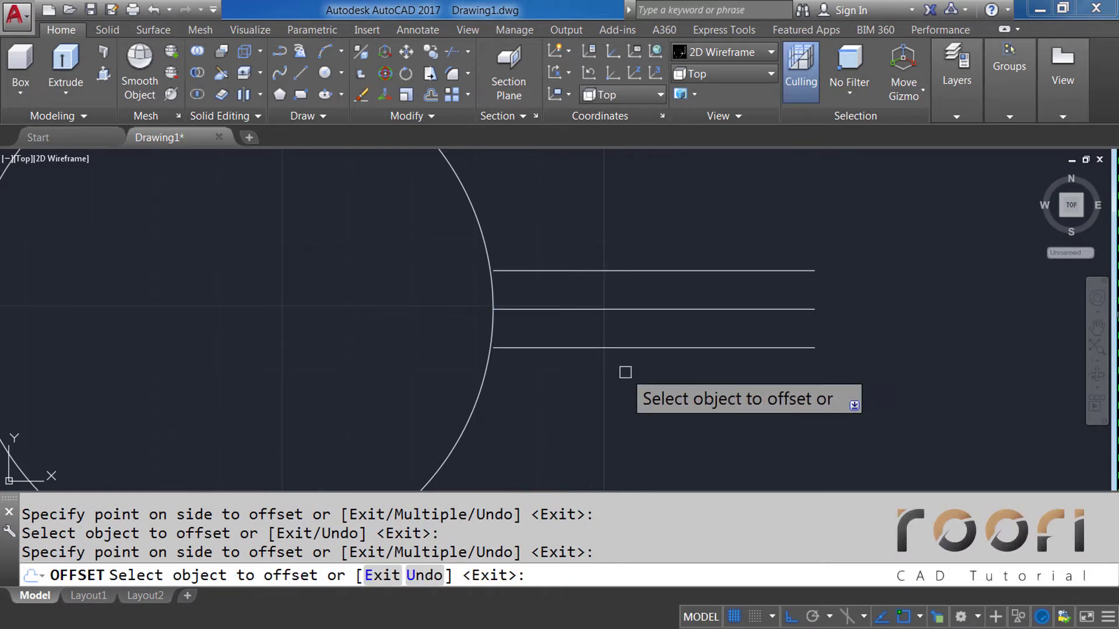
key(Return)
scroll(647, 344, down, 1)
scroll(635, 337, down, 1)
middle_drag(635, 337, 639, 371)
text(L)
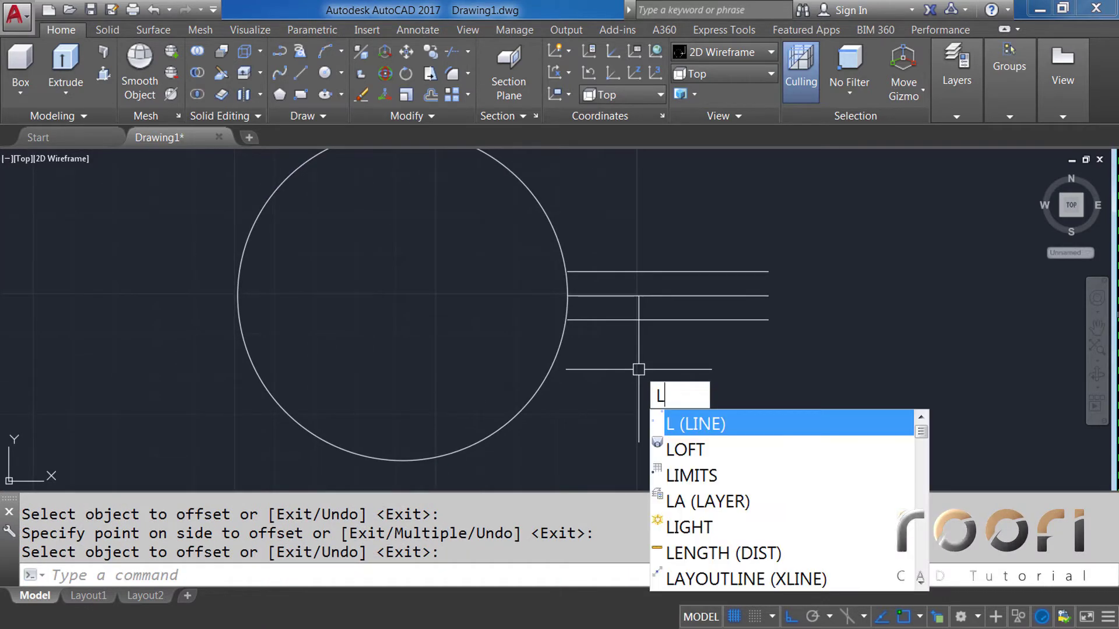
Step: Draw lines from the offset lines' right ends tangent to the circle's bottom and top
key(Return)
click(768, 320)
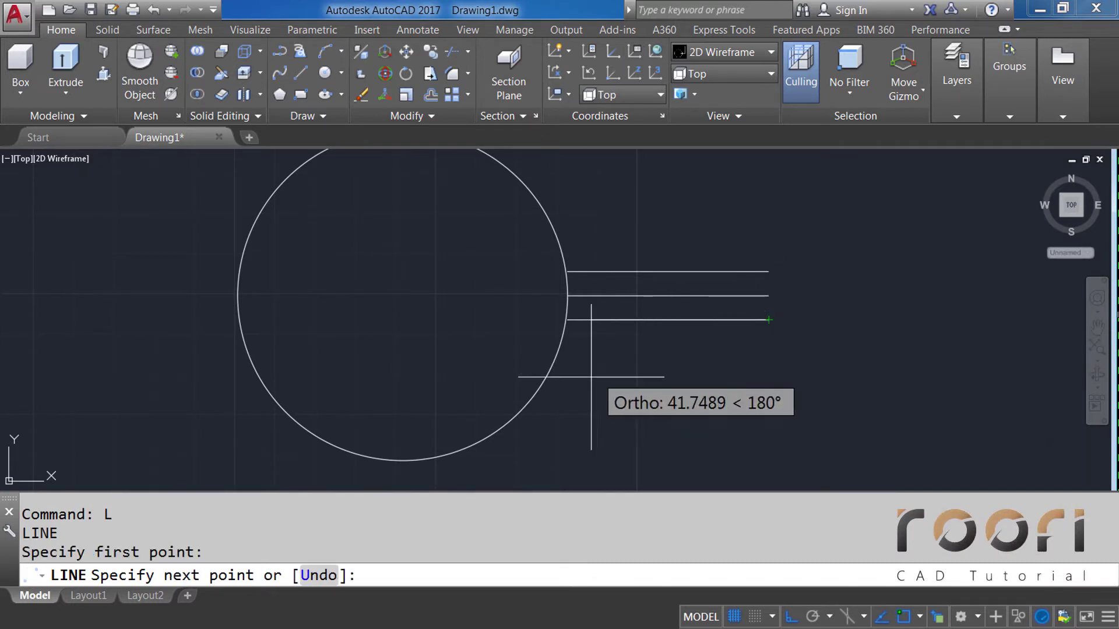
click(467, 446)
key(Return)
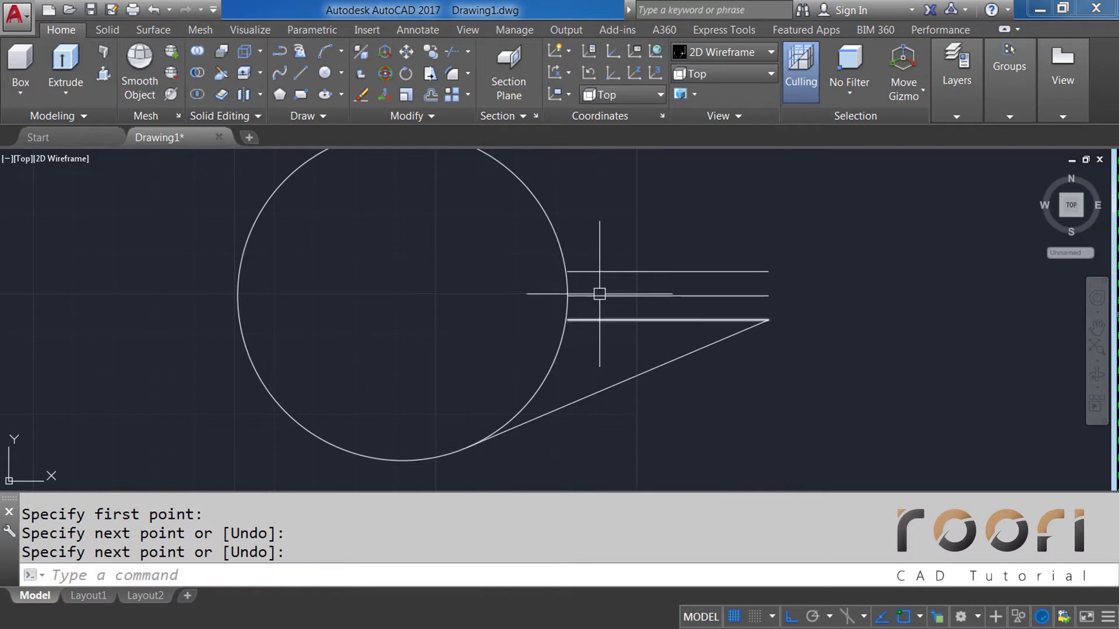
middle_drag(650, 248, 661, 310)
key(Return)
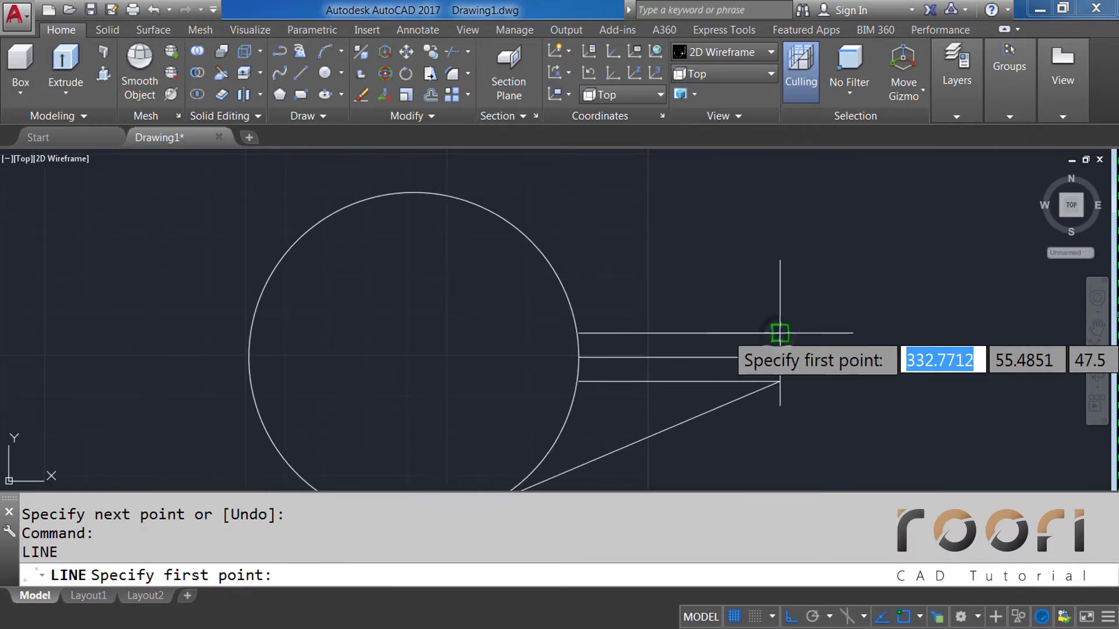
click(779, 333)
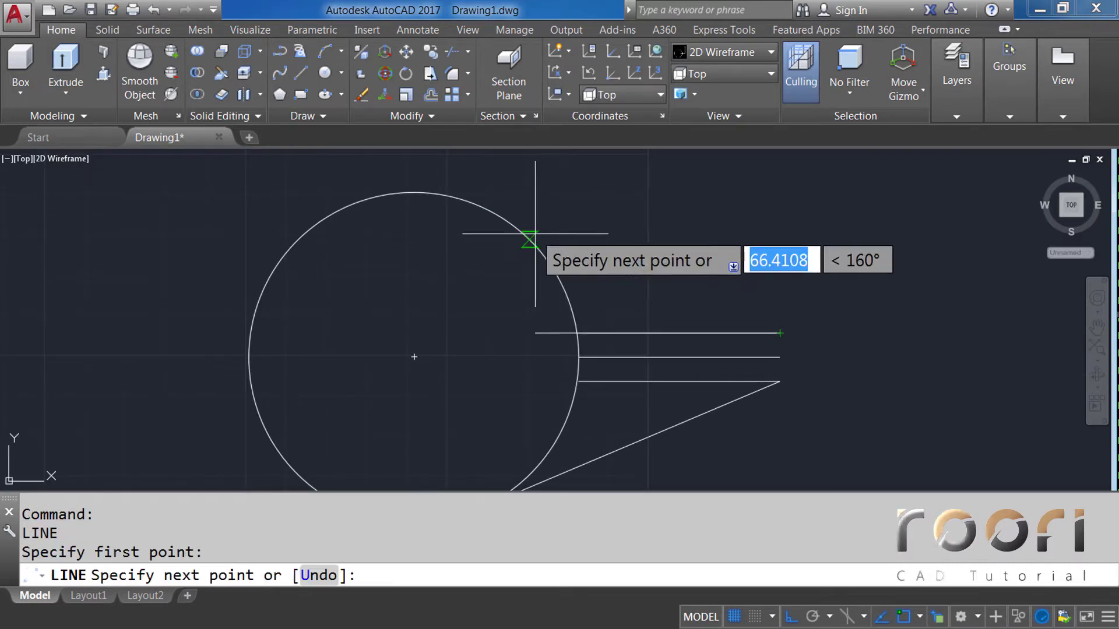
click(478, 205)
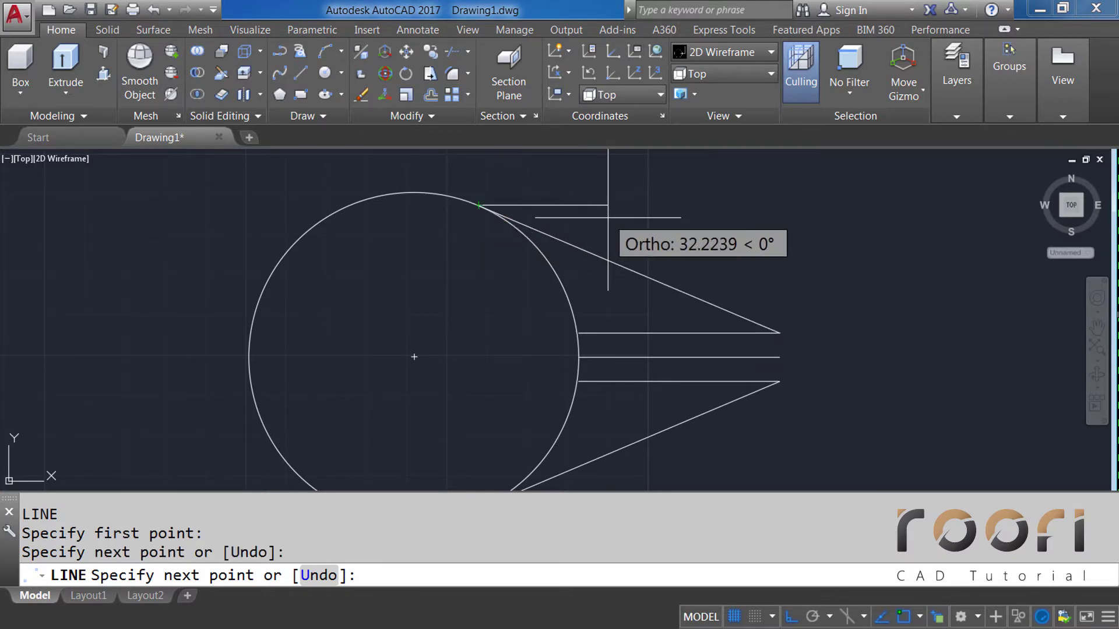
key(Return)
middle_drag(708, 259, 658, 224)
Step: Close the tip with a vertical line and erase the three horizontal guide lines
text(l)
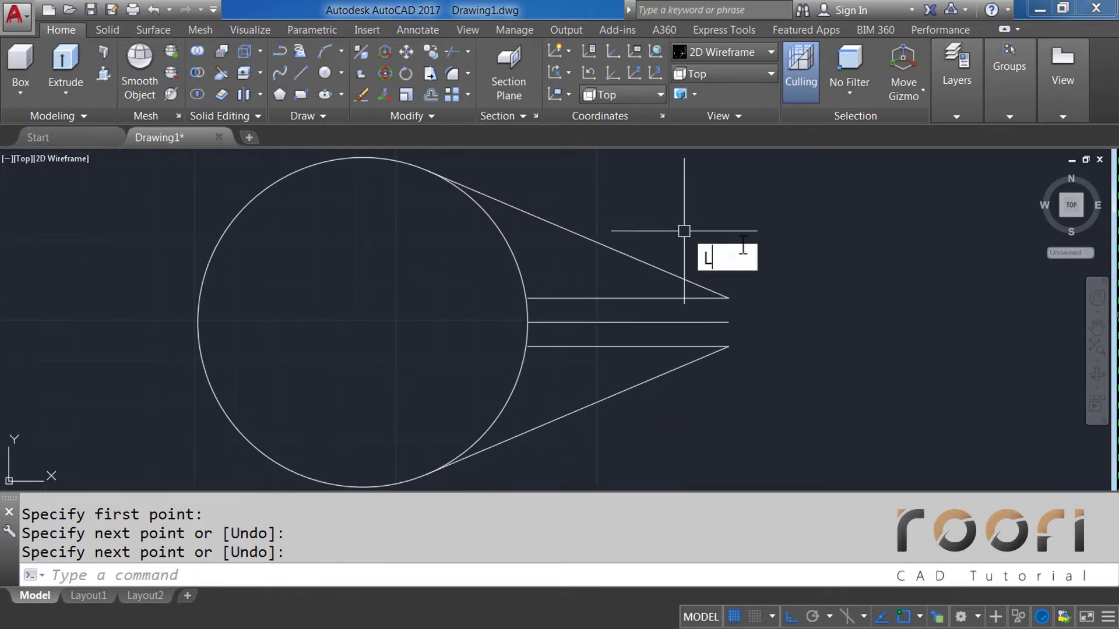
key(Return)
click(729, 347)
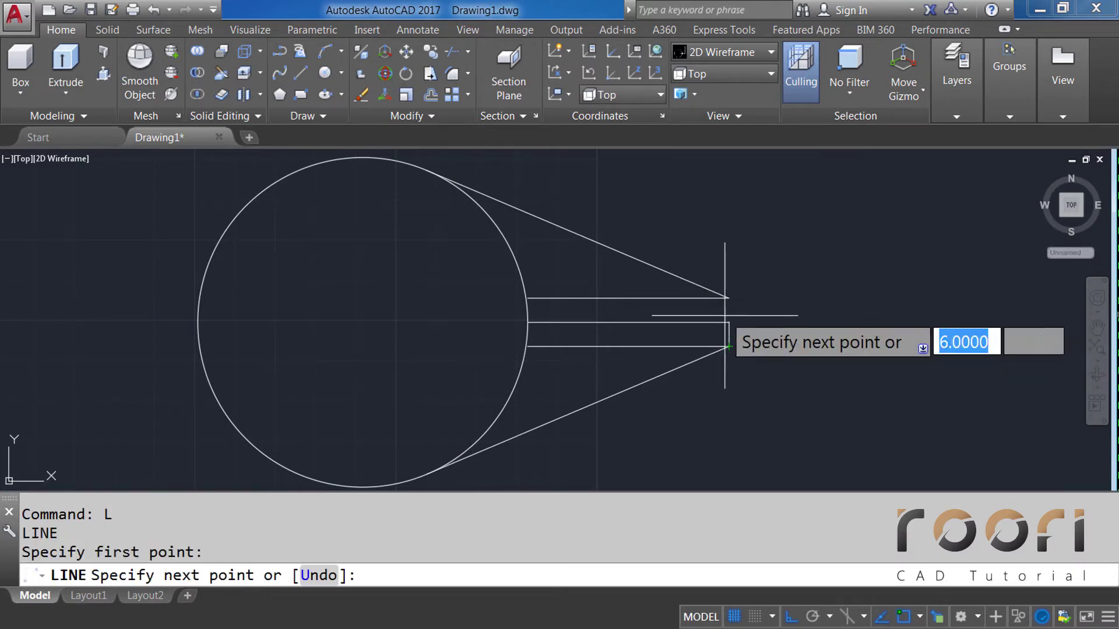
click(728, 298)
key(Return)
click(616, 350)
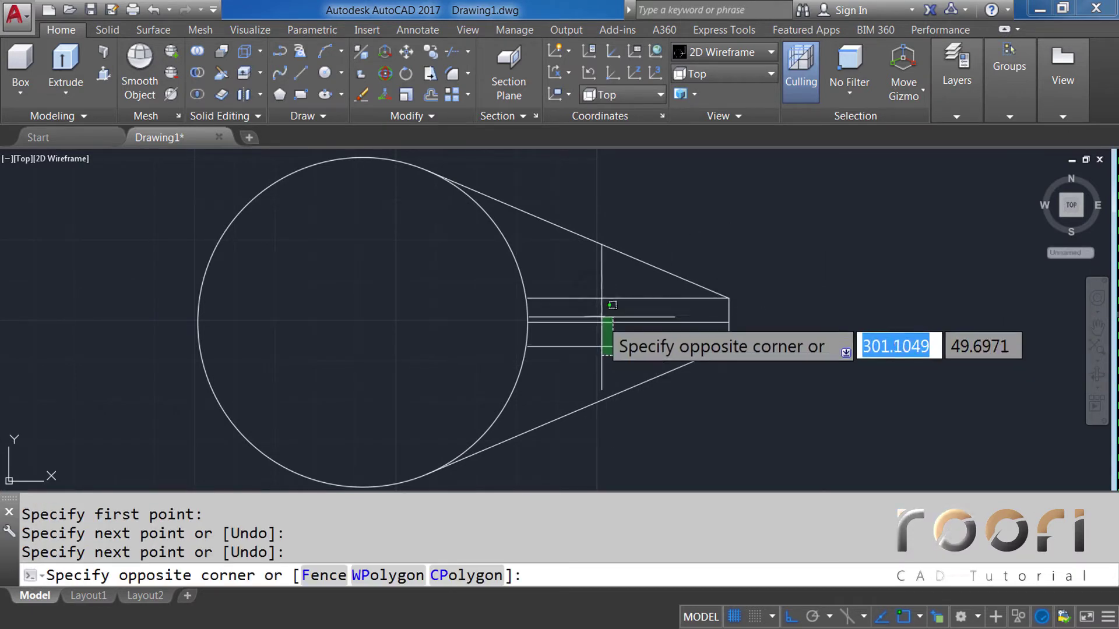
click(595, 292)
key(Delete)
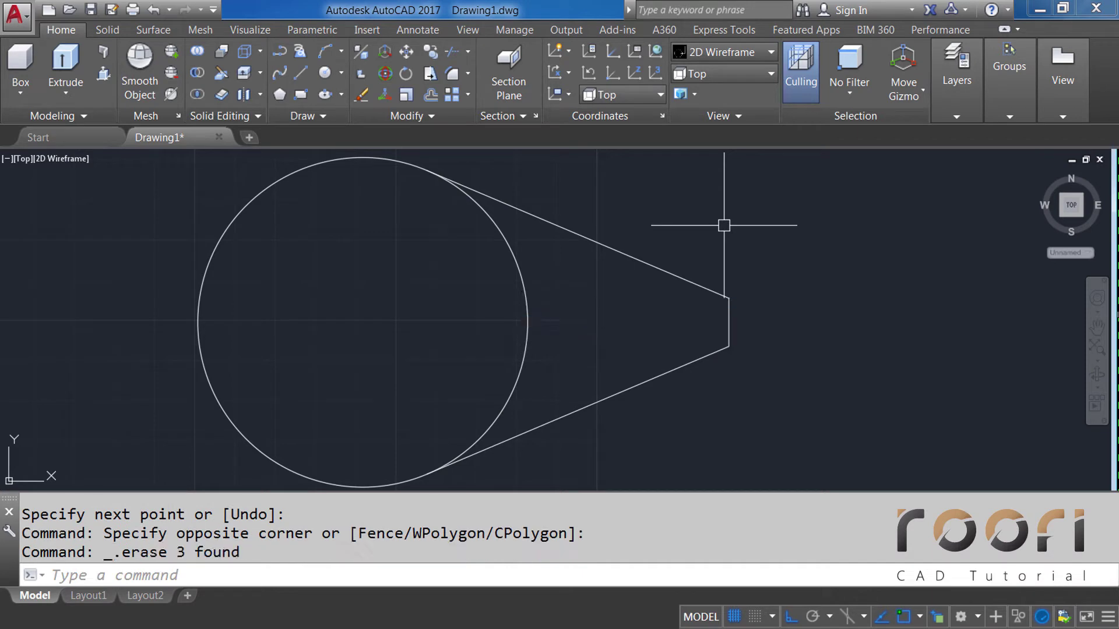
Step: Trim the copied circle's arc between the two slanted tangent lines
text(TR)
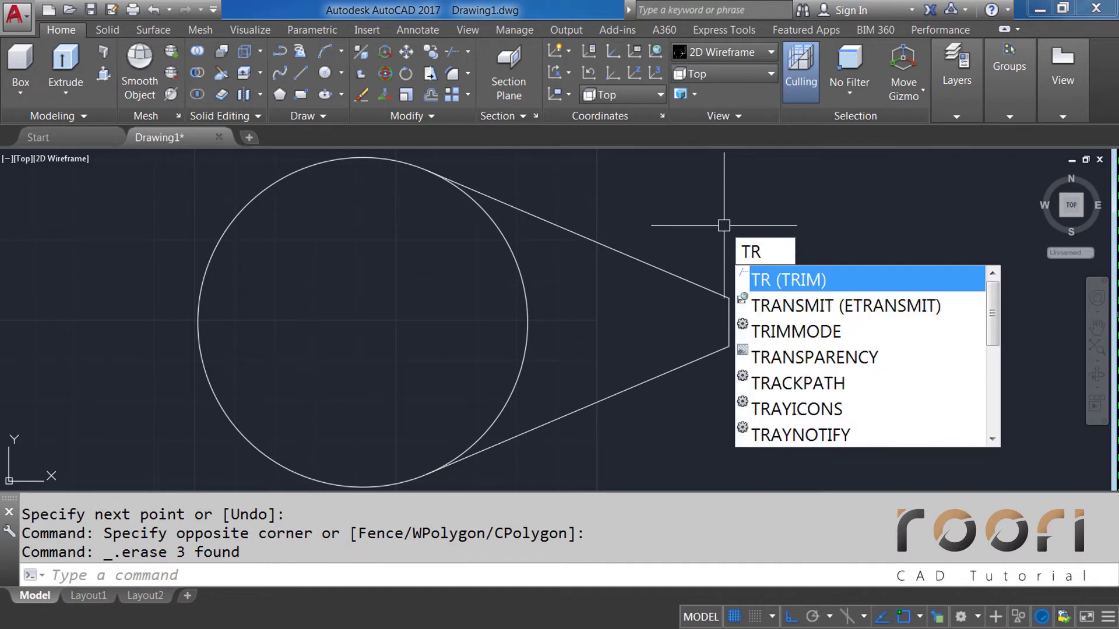
key(Return)
click(650, 412)
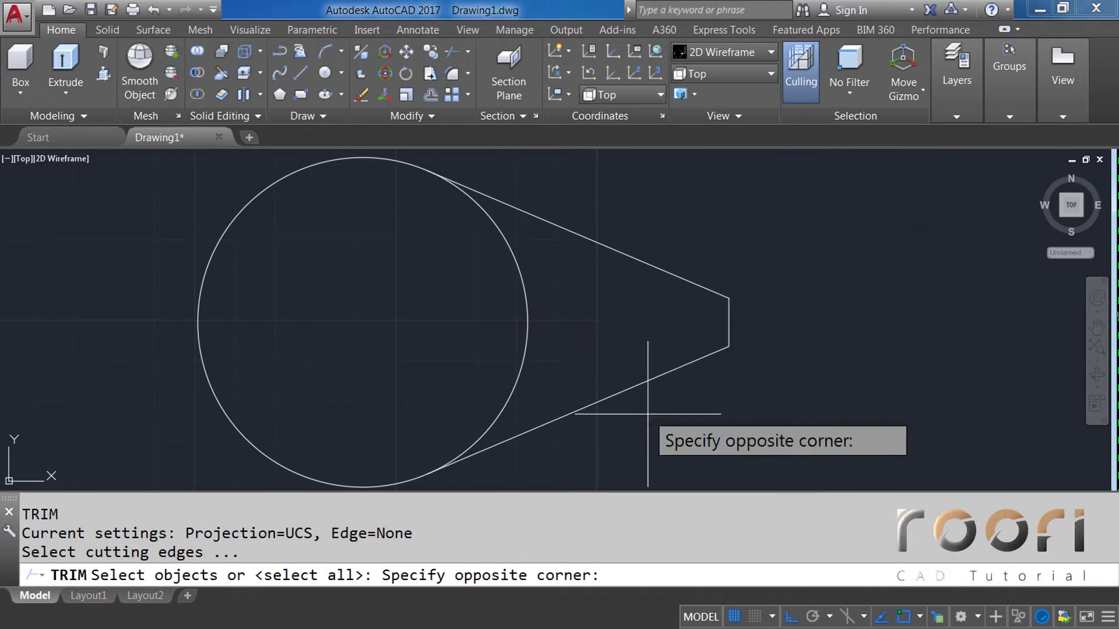
click(617, 255)
key(Return)
drag(604, 325, 510, 313)
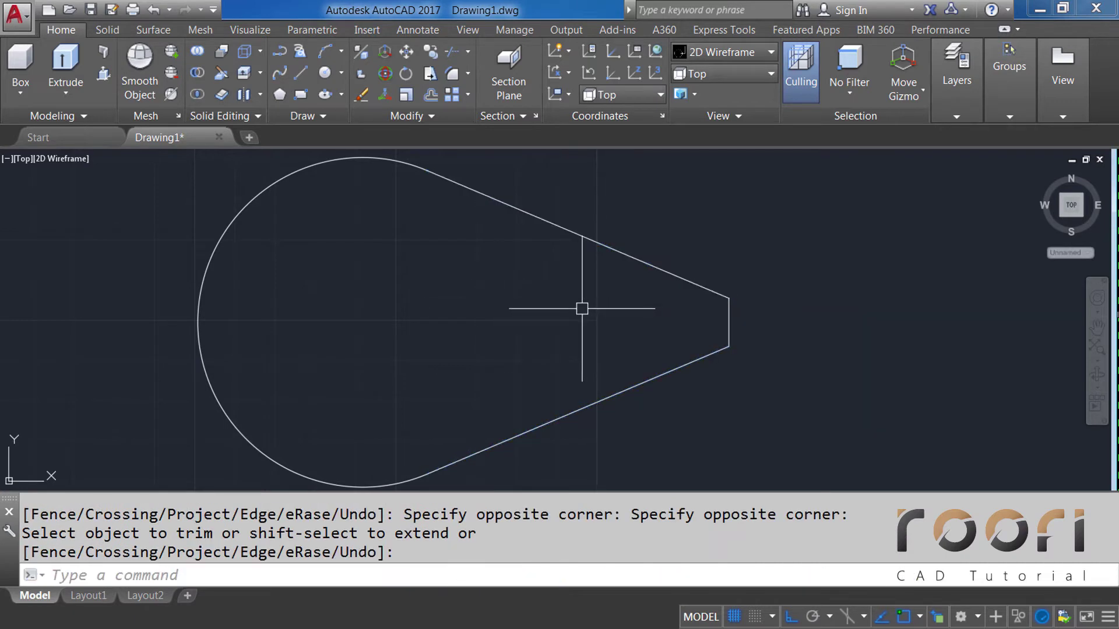
key(Return)
scroll(583, 309, down, 1)
middle_drag(500, 320, 591, 320)
Step: Join the right teardrop's lines and arc into one polyline and confirm it
text(J)
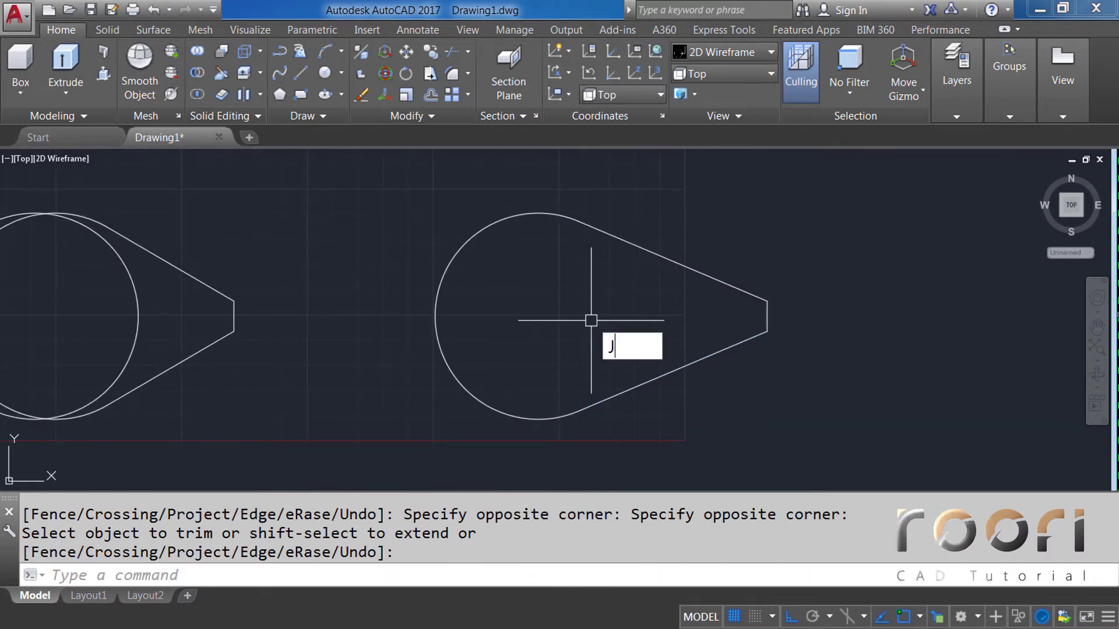
text(OIN)
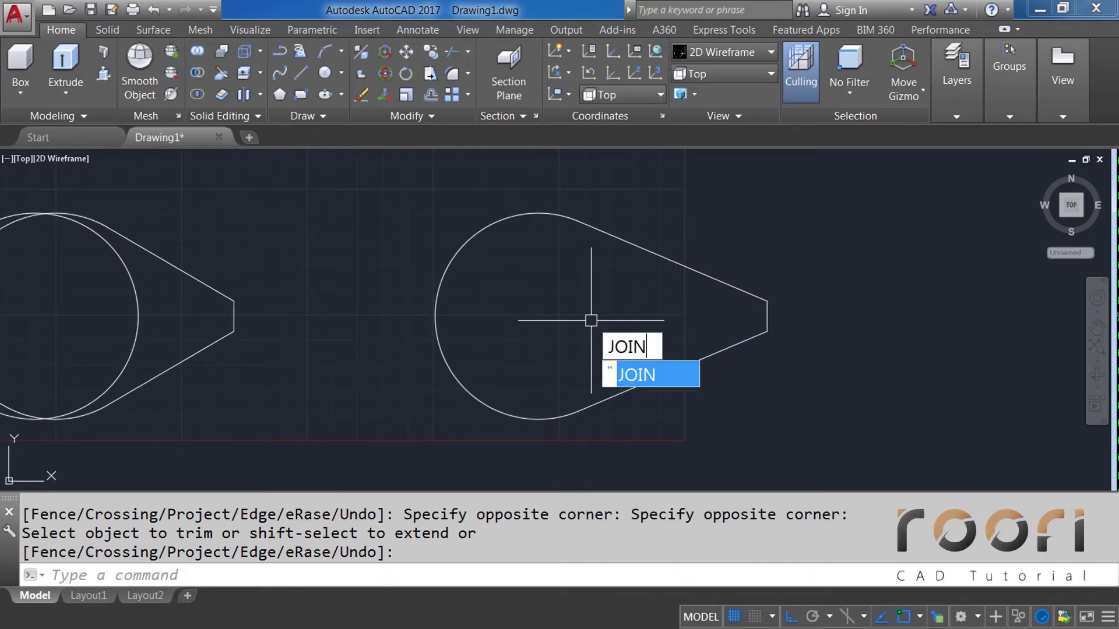
key(Return)
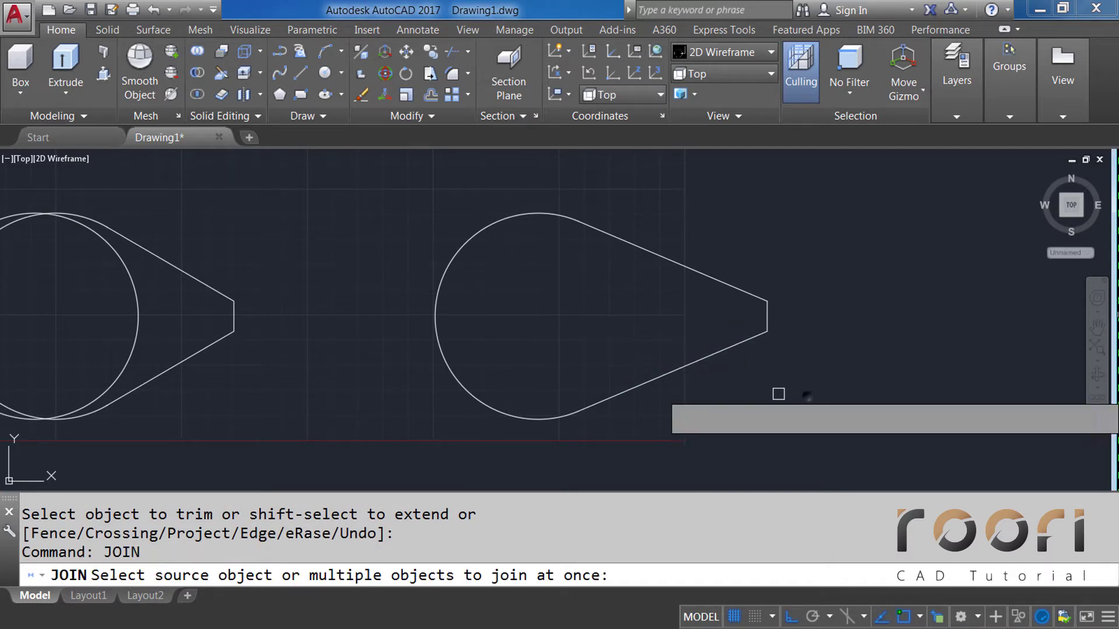
click(805, 392)
click(439, 233)
key(Return)
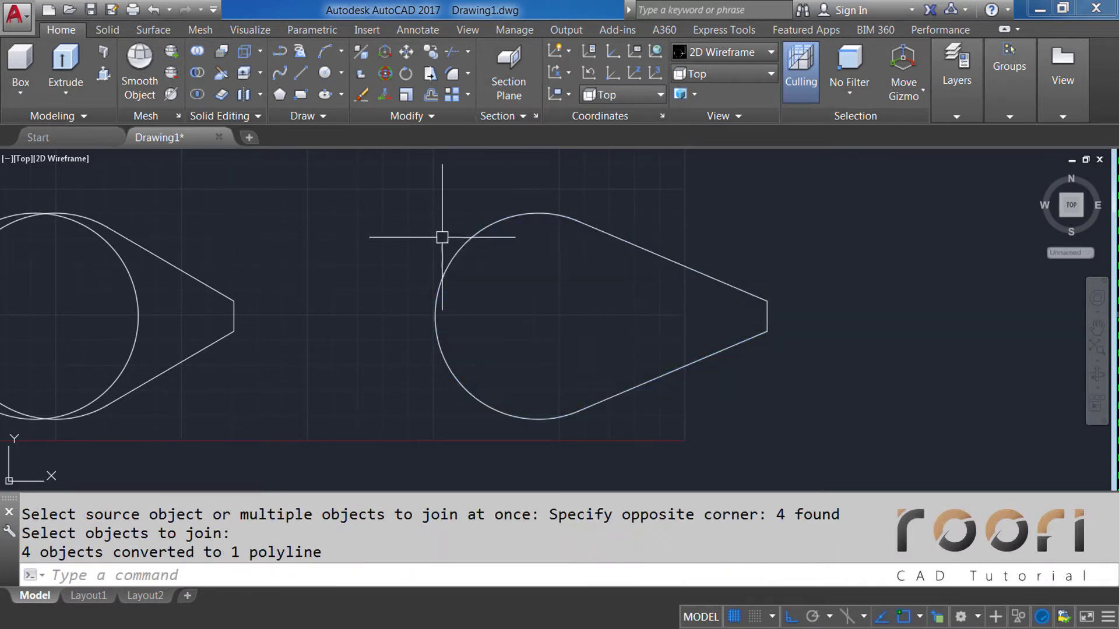
click(455, 255)
key(Escape)
middle_drag(306, 332, 500, 326)
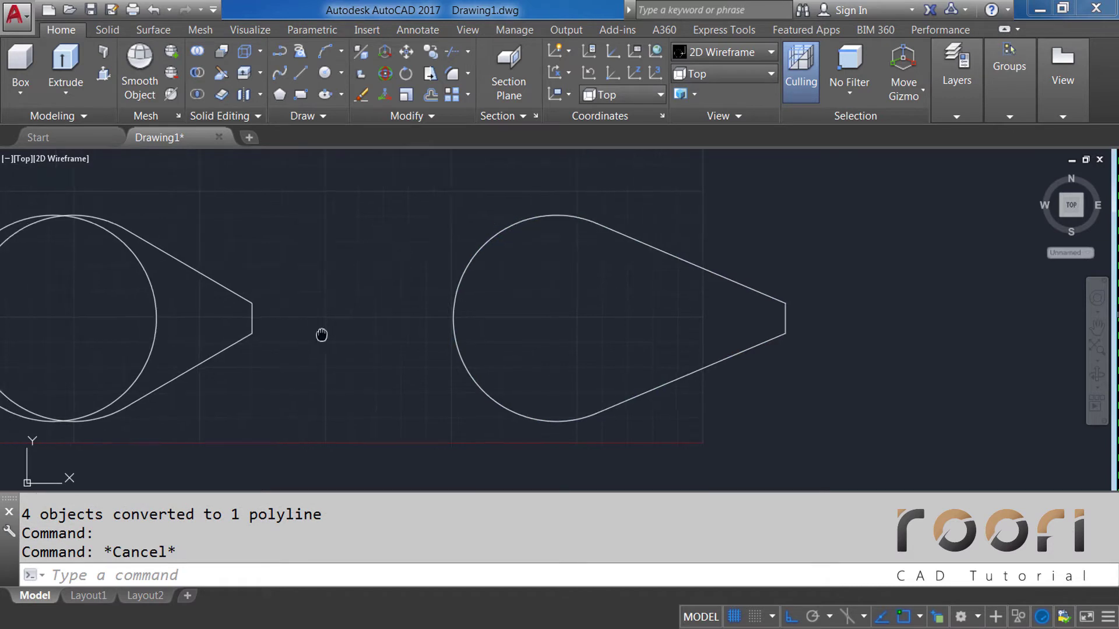
Step: Erase the extra circle and move the right teardrop 200 units left onto the other
click(367, 293)
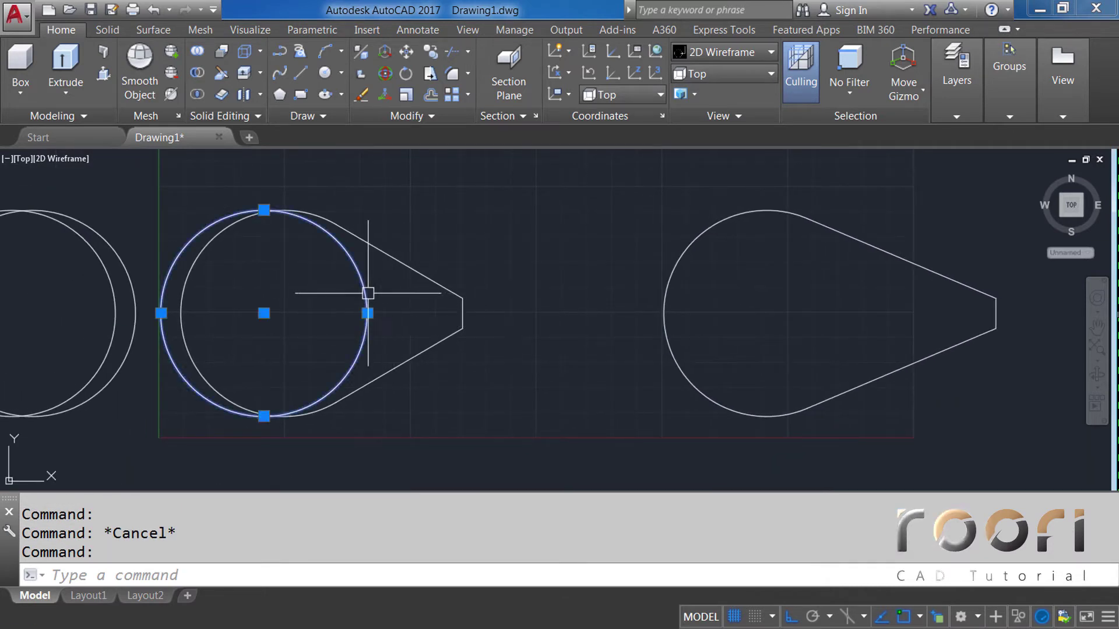
key(Delete)
text(M)
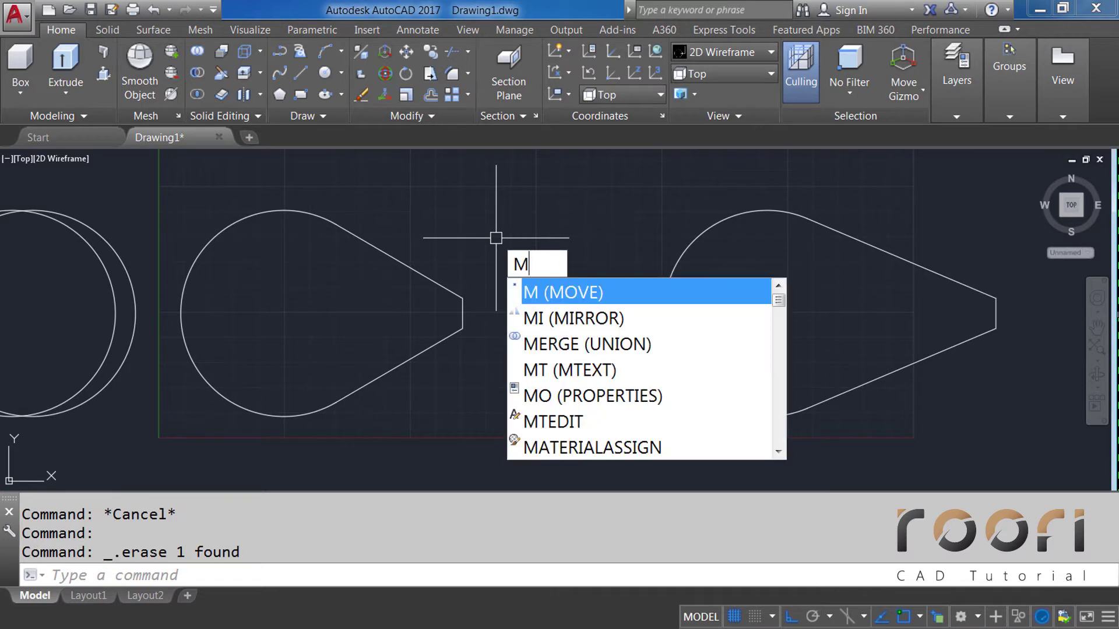
key(Return)
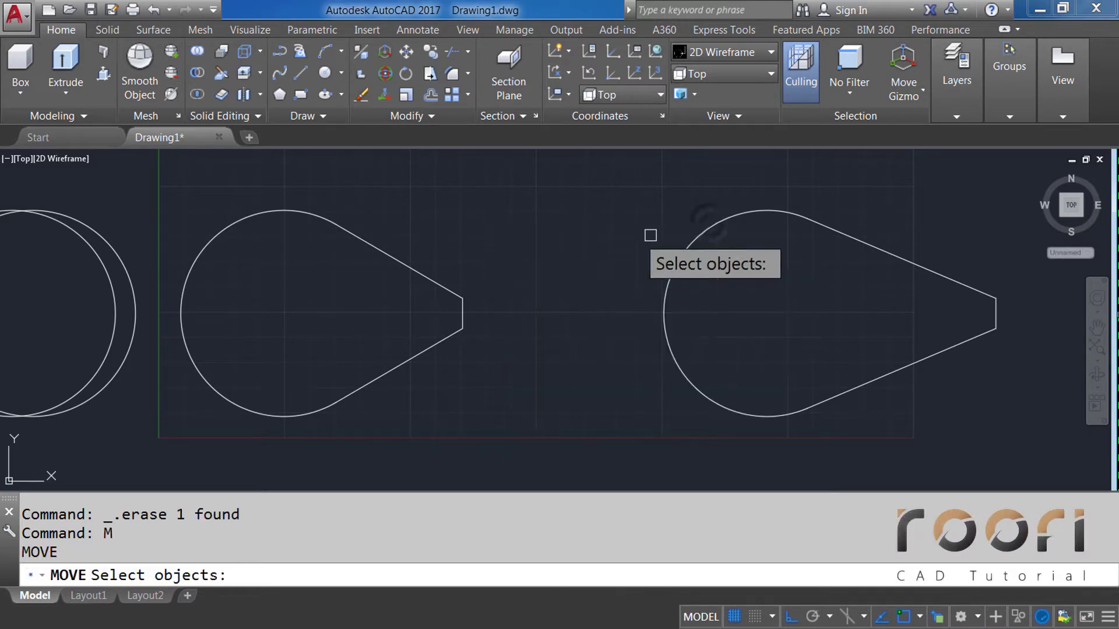
click(710, 228)
key(Return)
click(615, 194)
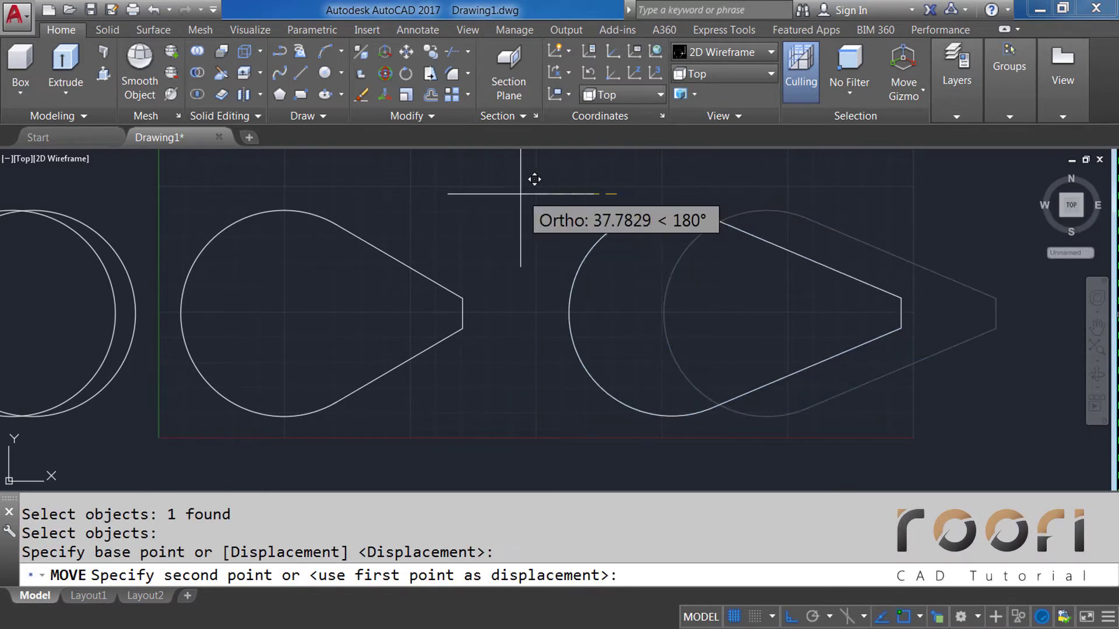
text(200)
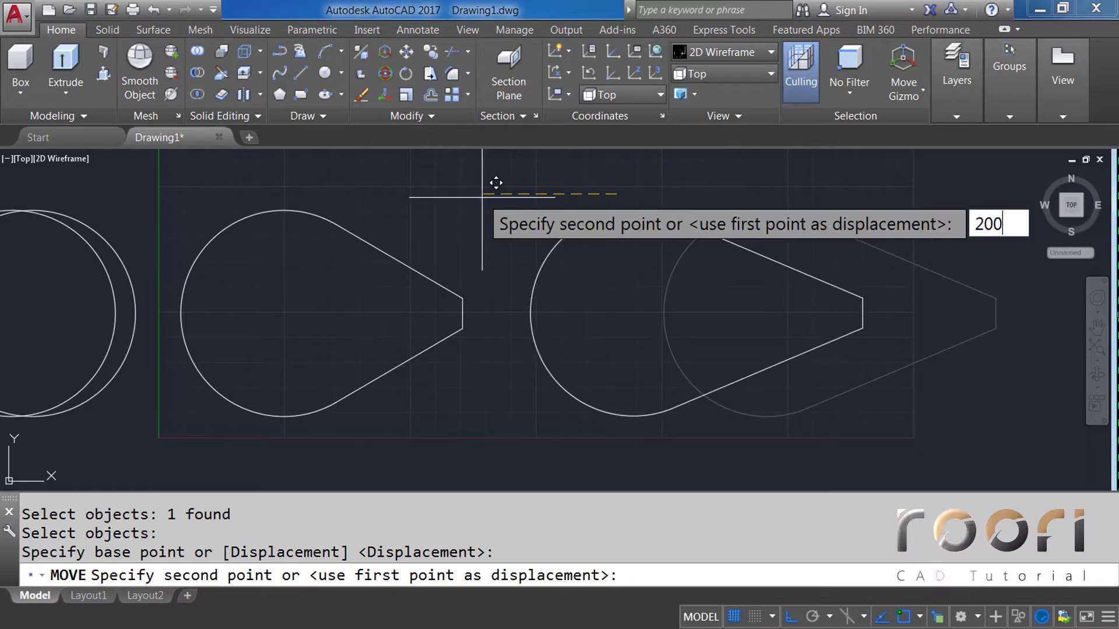
key(Return)
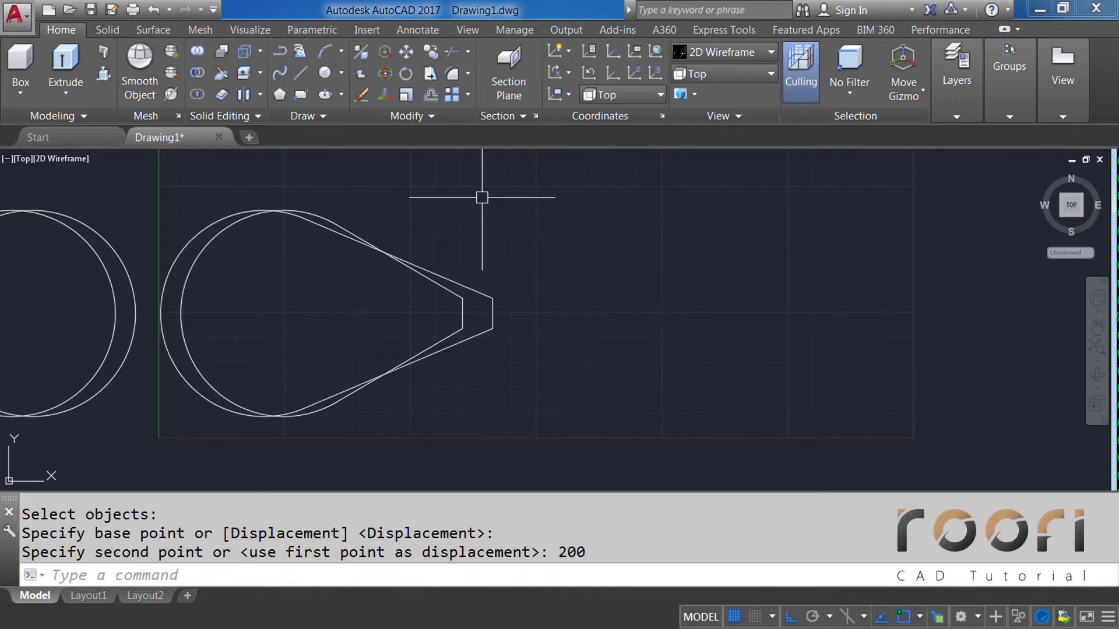
middle_drag(455, 204, 578, 221)
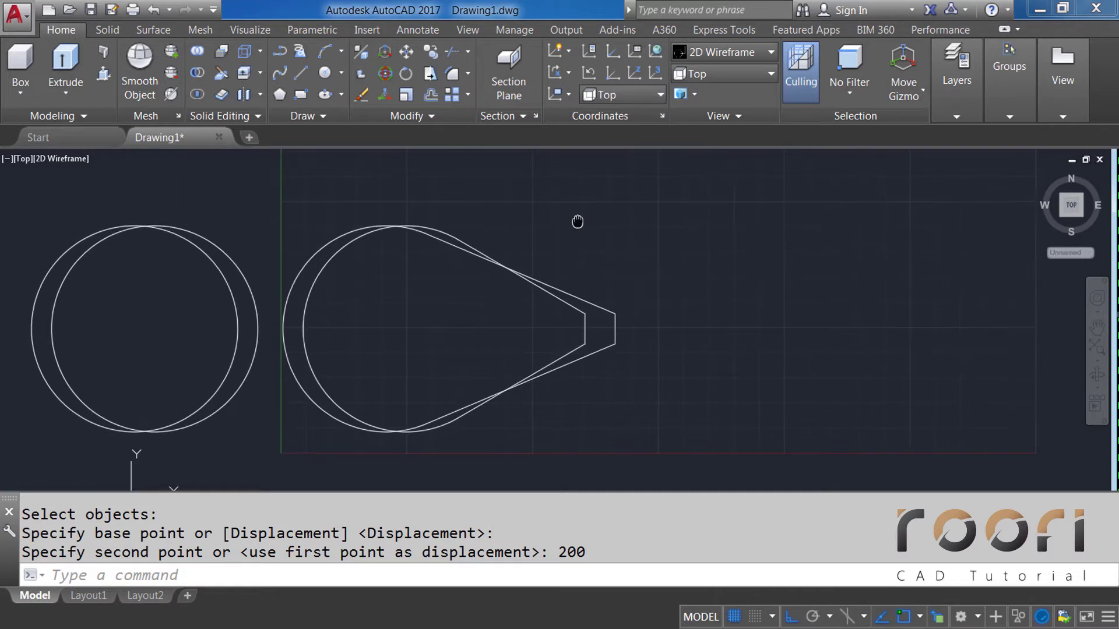
Step: Copy both overlapping teardrop outlines 200 units to the right
text(co)
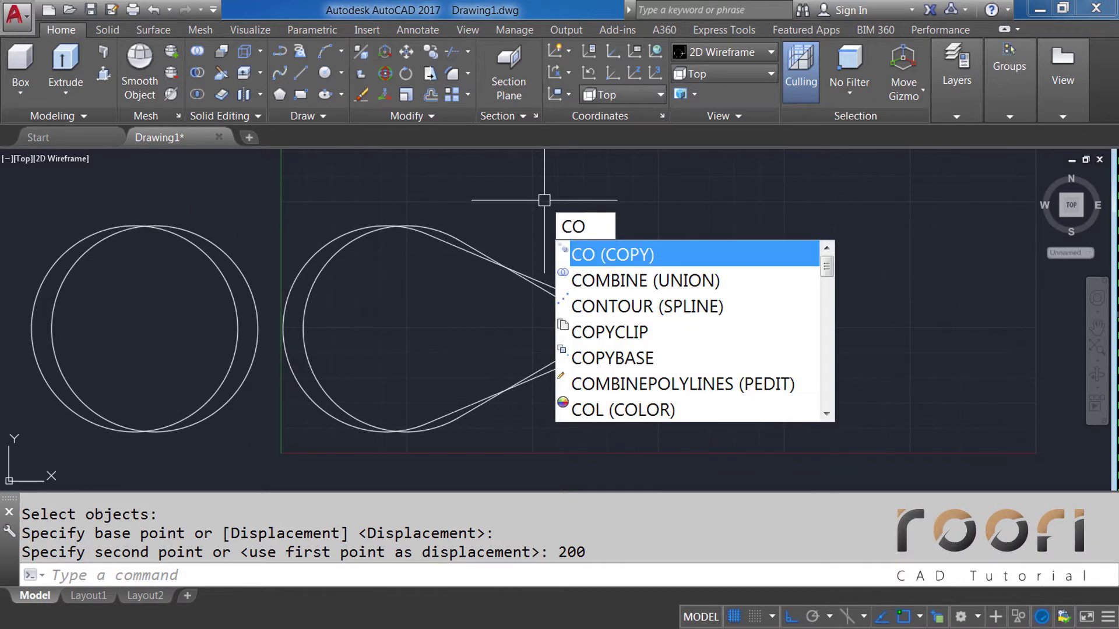
key(Return)
click(519, 225)
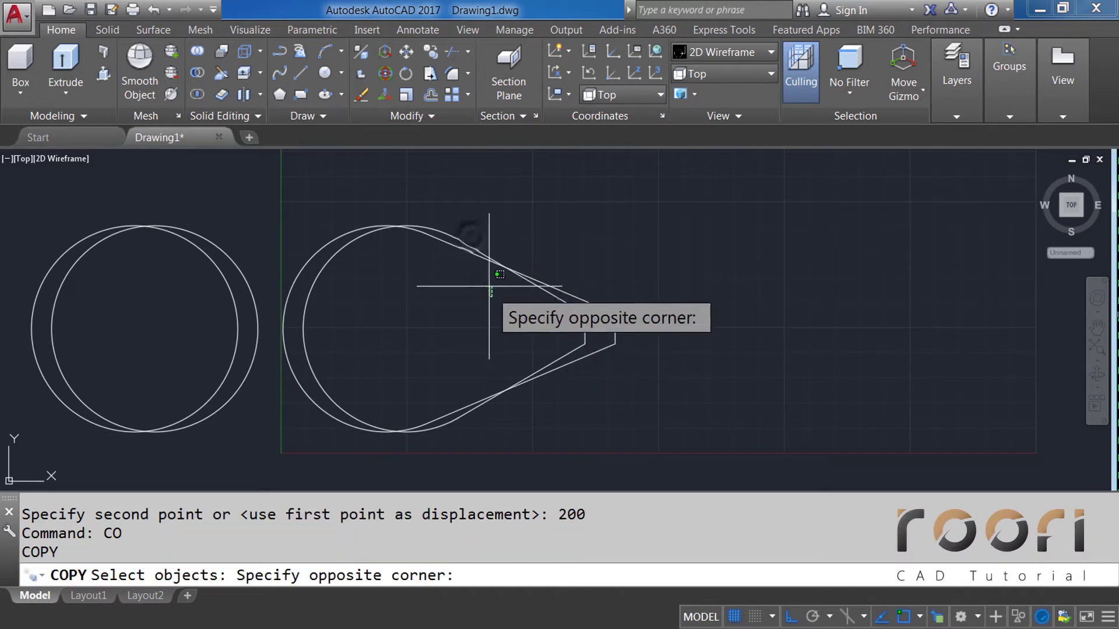
click(490, 294)
key(Return)
click(500, 207)
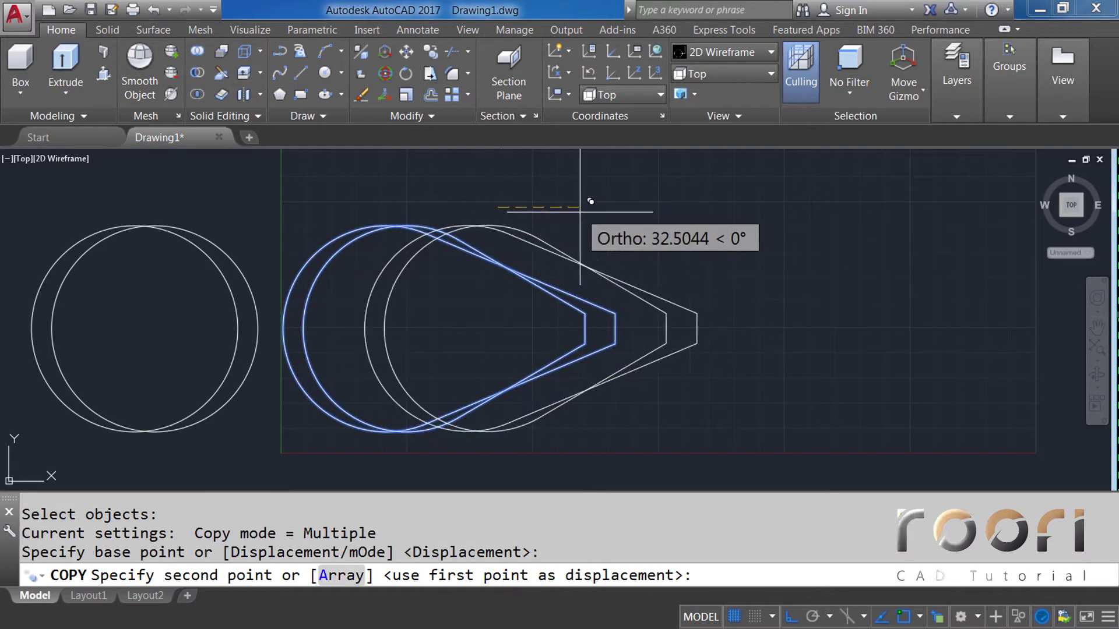
text(200)
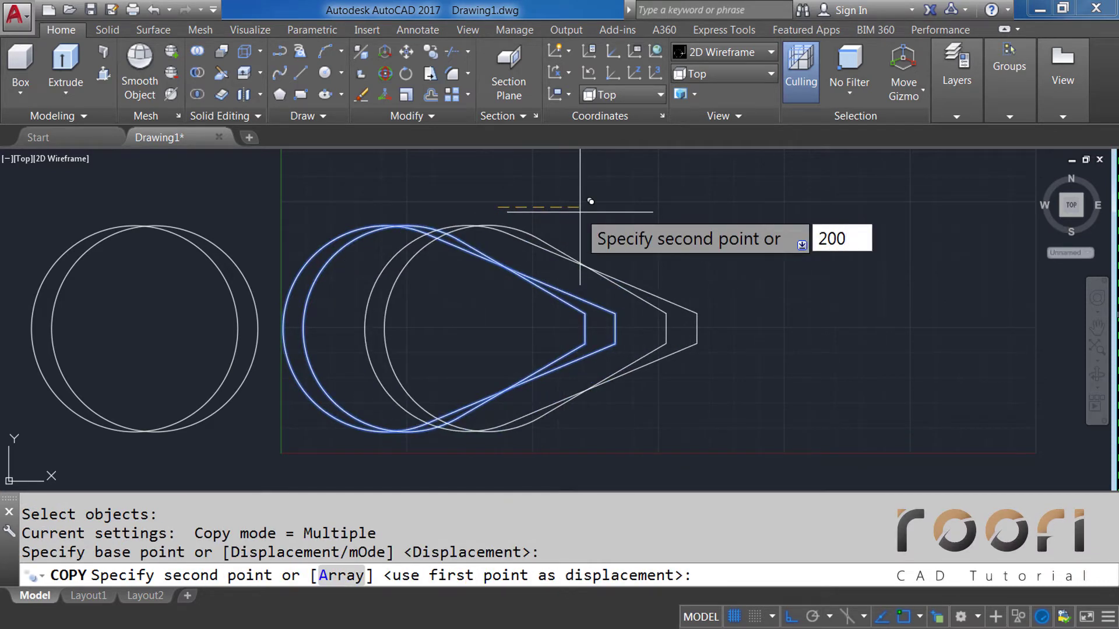
key(Return)
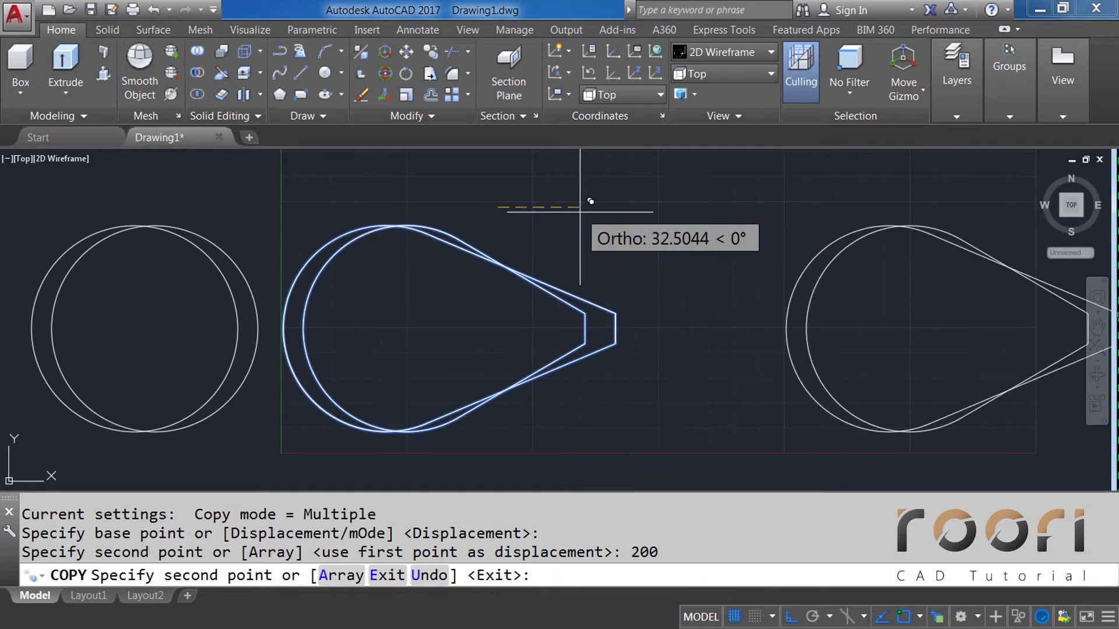
key(Return)
middle_drag(836, 294, 598, 297)
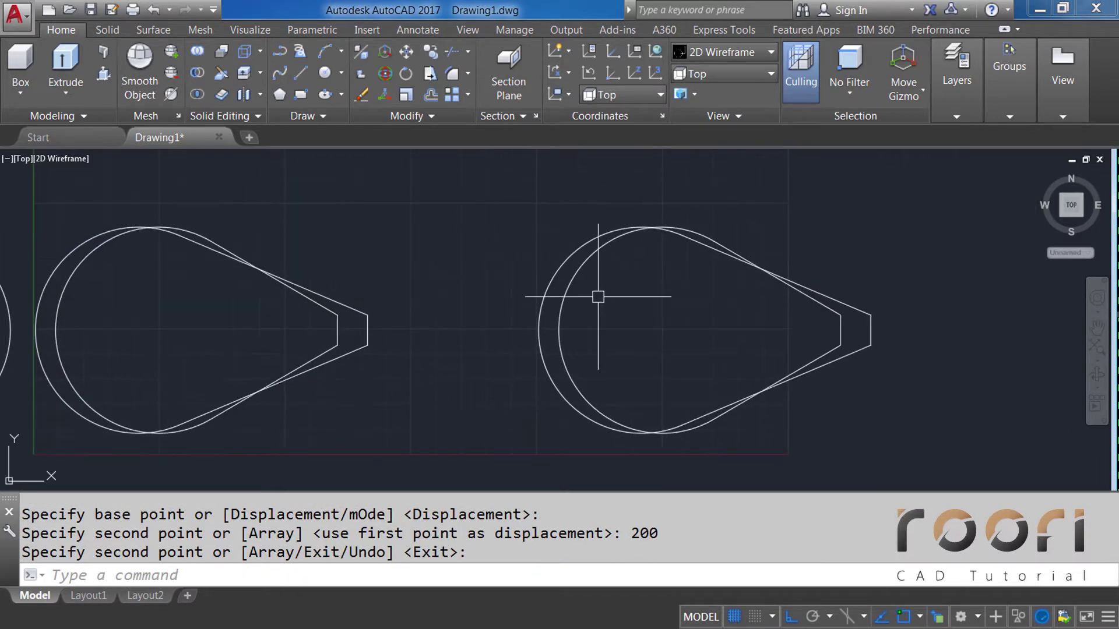
Step: Offset both copied teardrop outlines 1 unit inward
scroll(618, 236, up, 2)
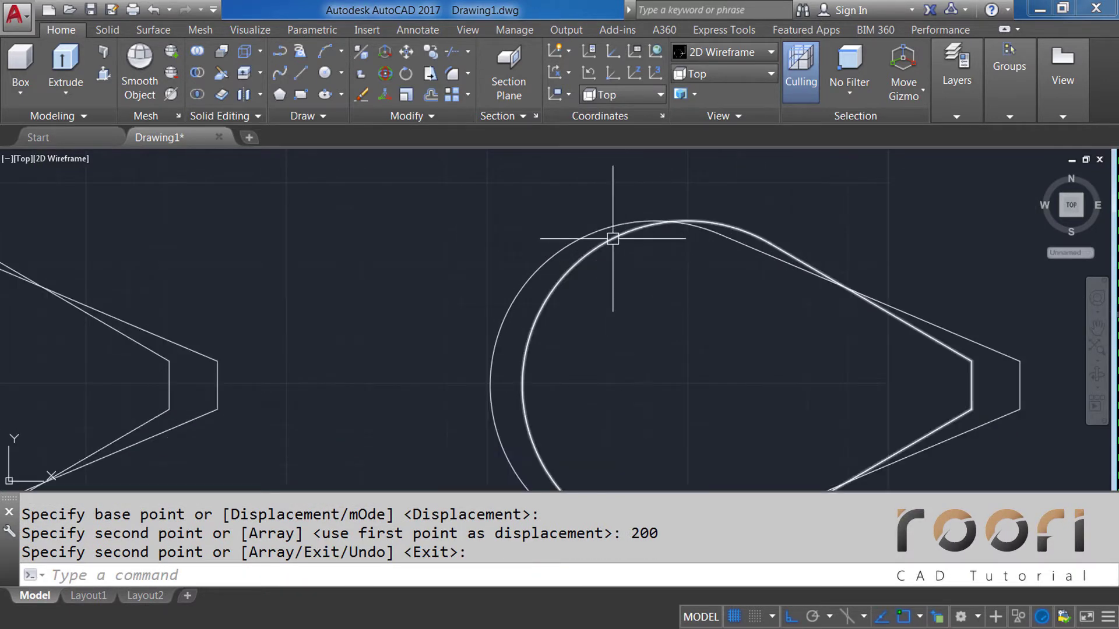
scroll(612, 237, up, 2)
scroll(570, 250, up, 2)
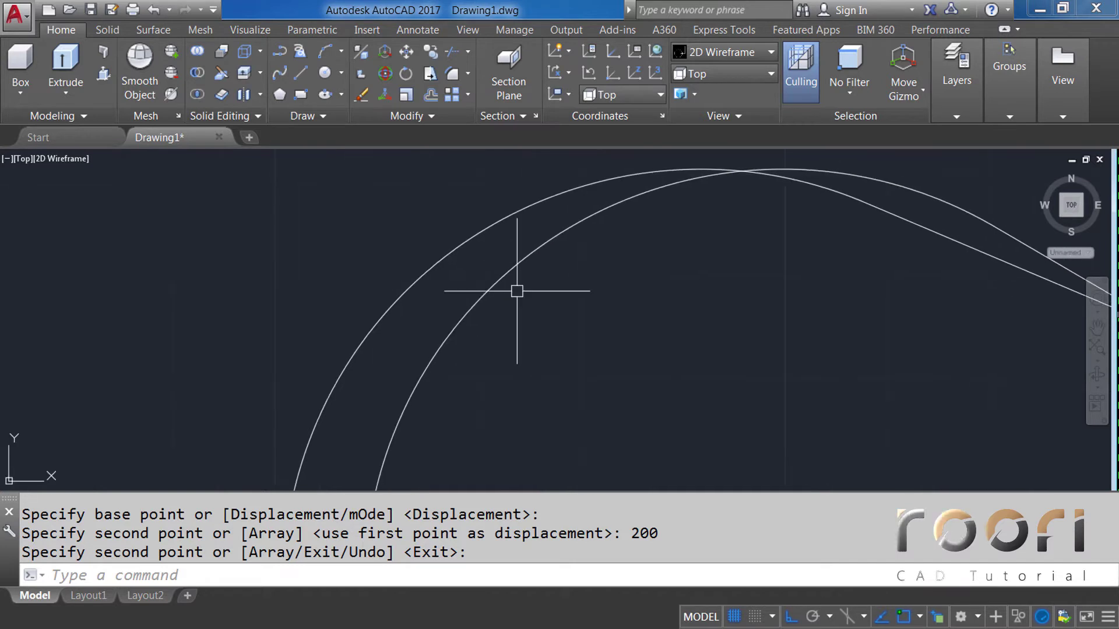
scroll(495, 291, up, 1)
scroll(466, 342, down, 1)
scroll(487, 327, up, 1)
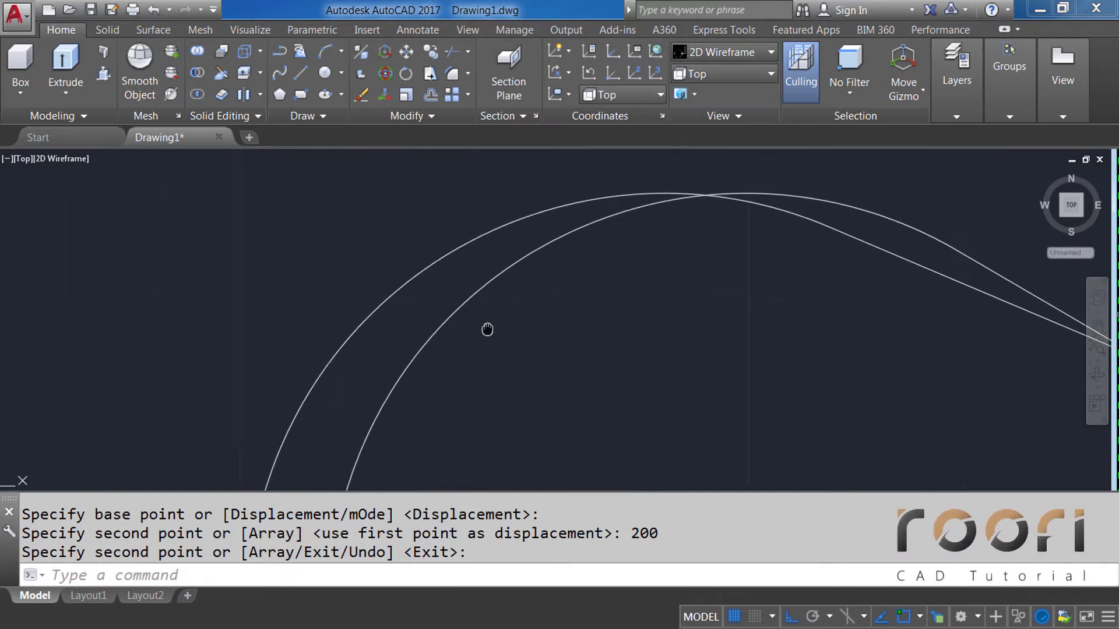
scroll(446, 222, down, 1)
text(o)
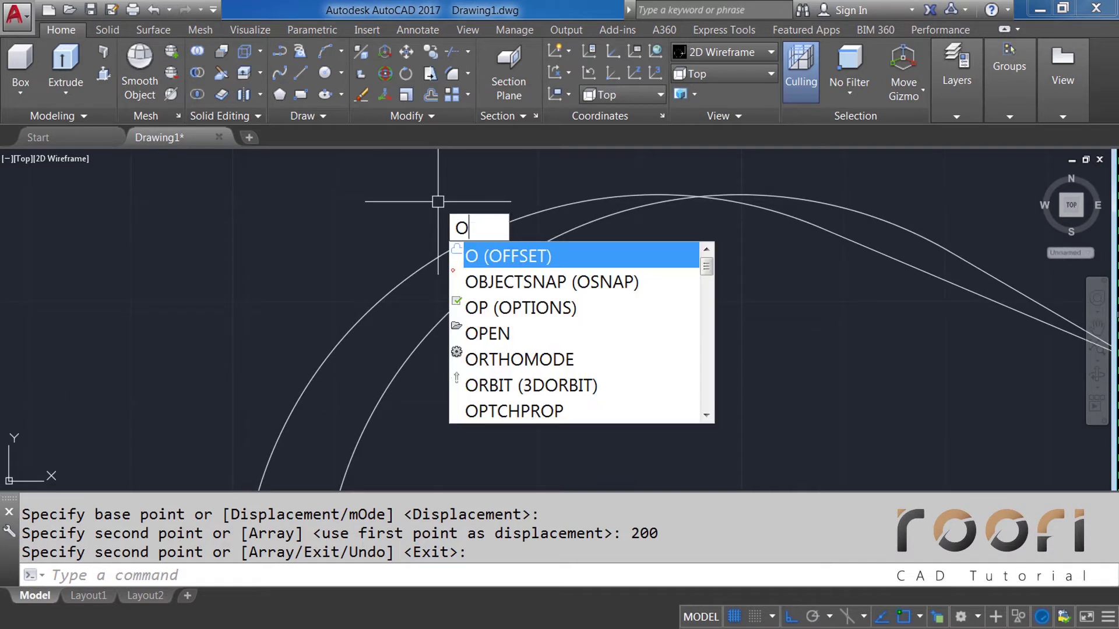
key(Return)
text(1)
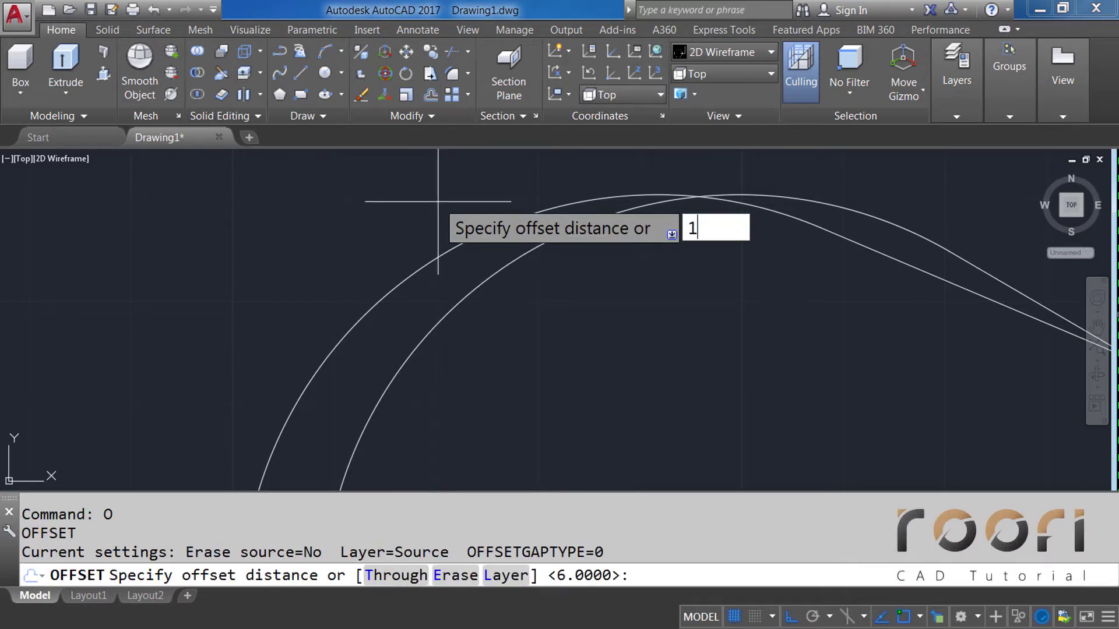
key(Return)
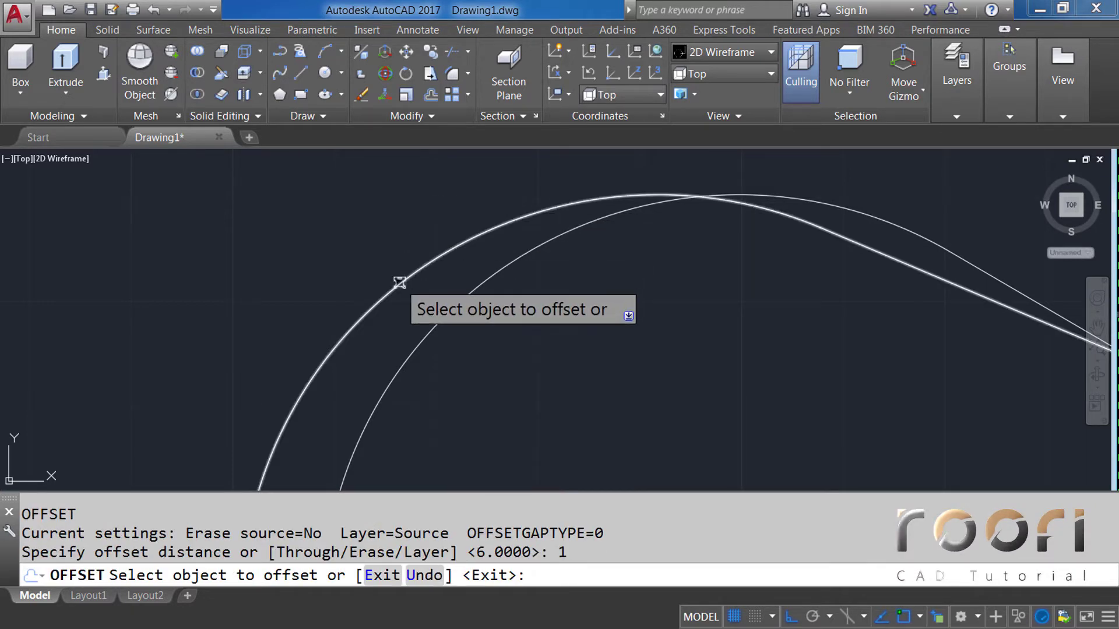
click(400, 282)
click(466, 344)
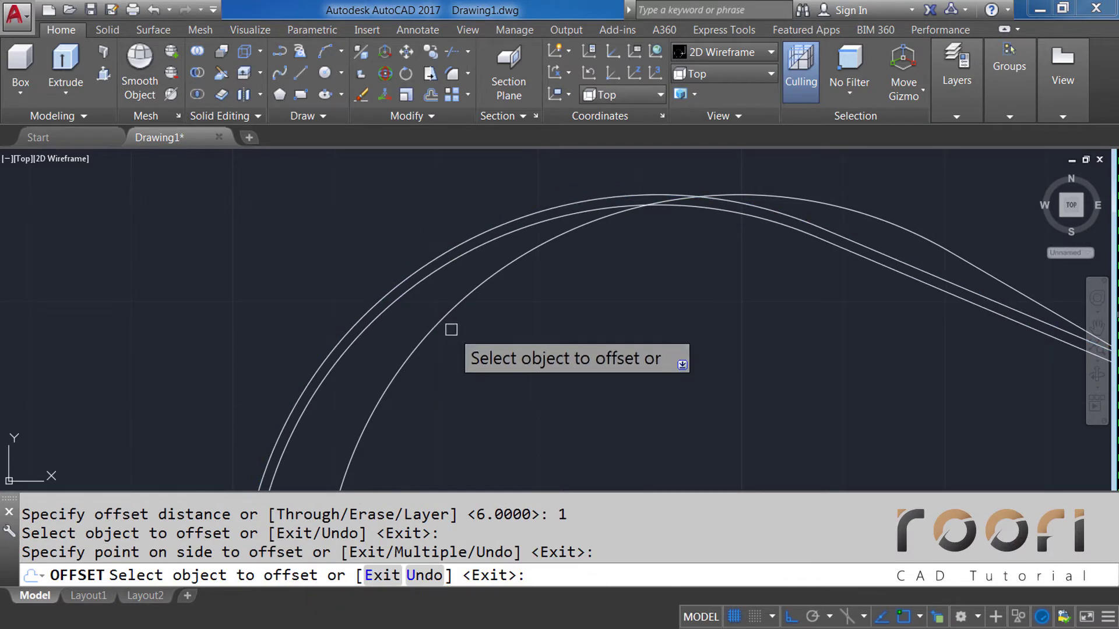
click(444, 314)
click(475, 345)
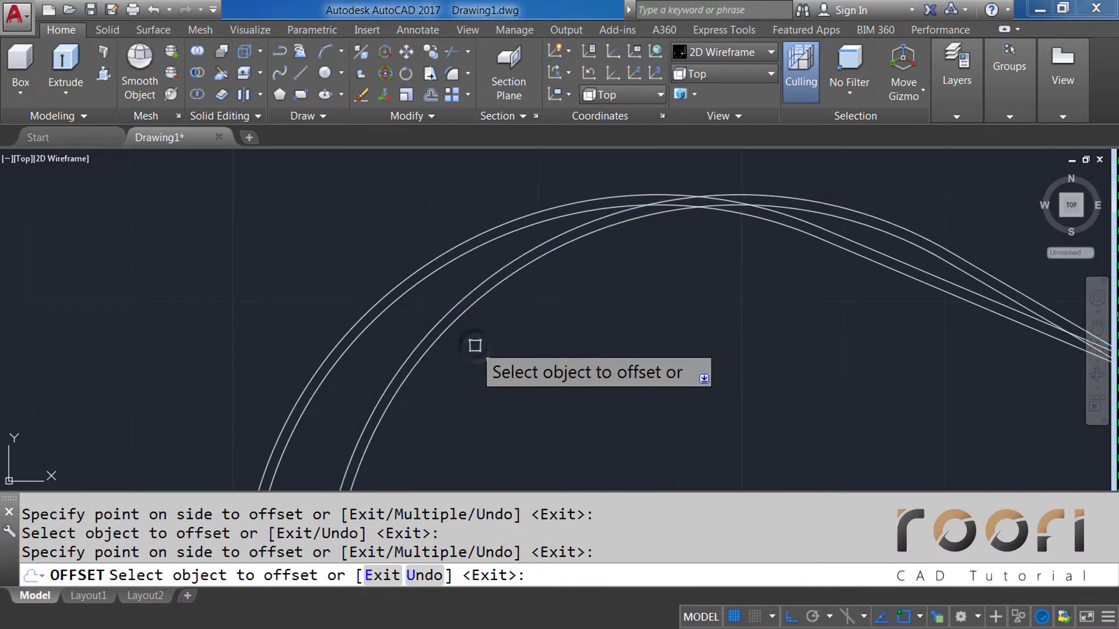
key(Return)
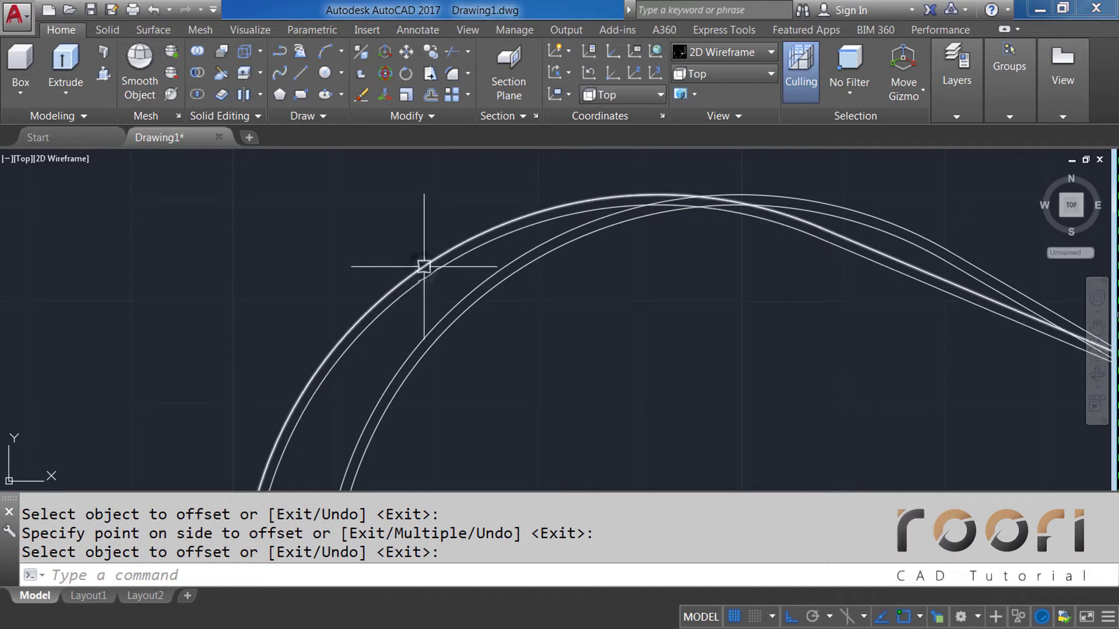
Step: Delete the two original teardrop outlines
click(423, 267)
click(429, 328)
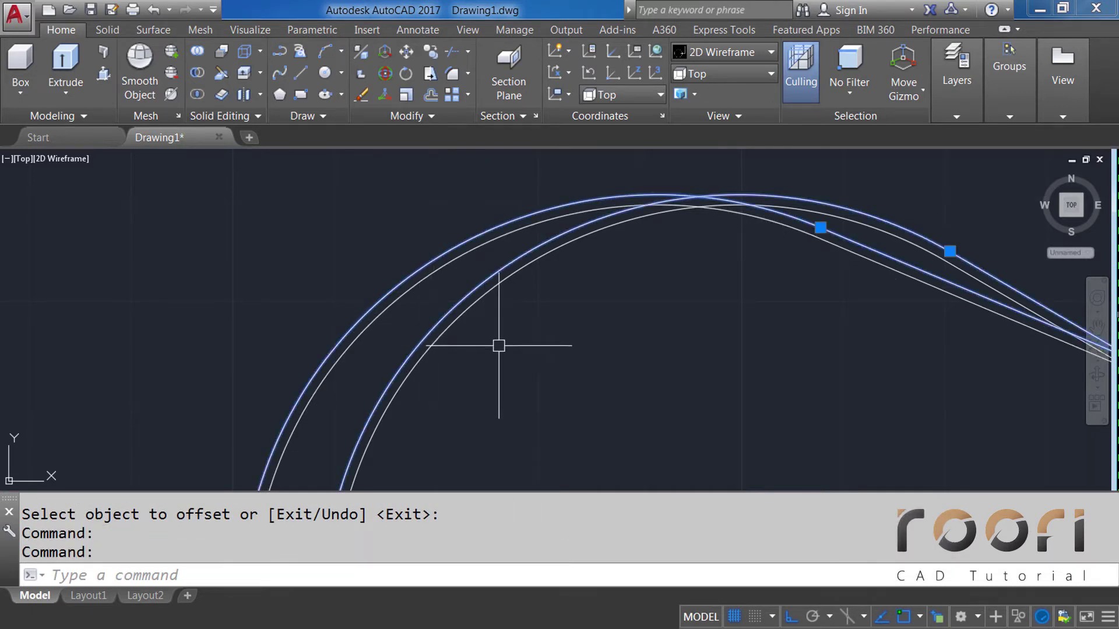
key(Delete)
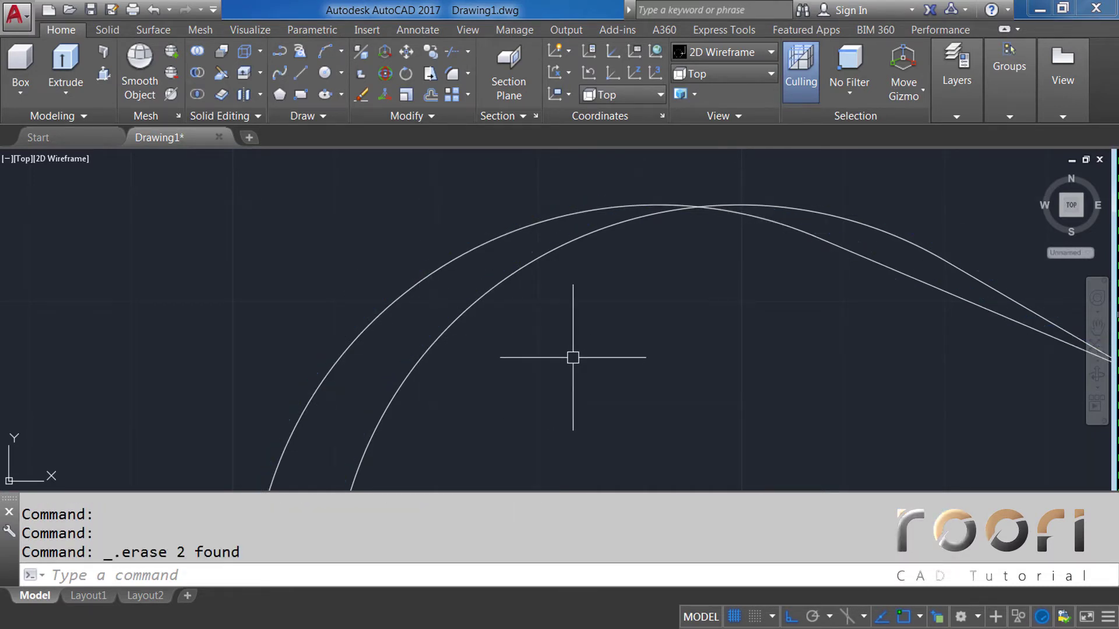
Step: Offset both outer arcs 3 units inward
scroll(648, 290, down, 5)
mouse_move(464, 355)
middle_down()
mouse_move(534, 358)
mouse_move(670, 327)
middle_up()
mouse_move(344, 335)
middle_down()
mouse_move(444, 332)
mouse_move(482, 249)
middle_up()
scroll(482, 249, up, 4)
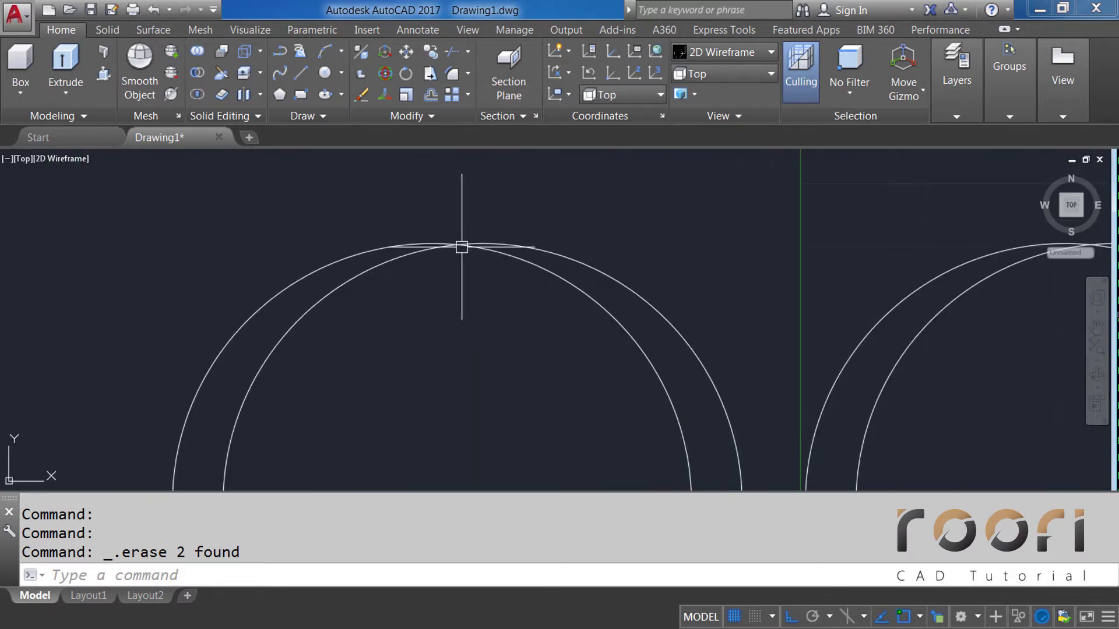
middle_drag(437, 280, 460, 311)
scroll(461, 311, up, 2)
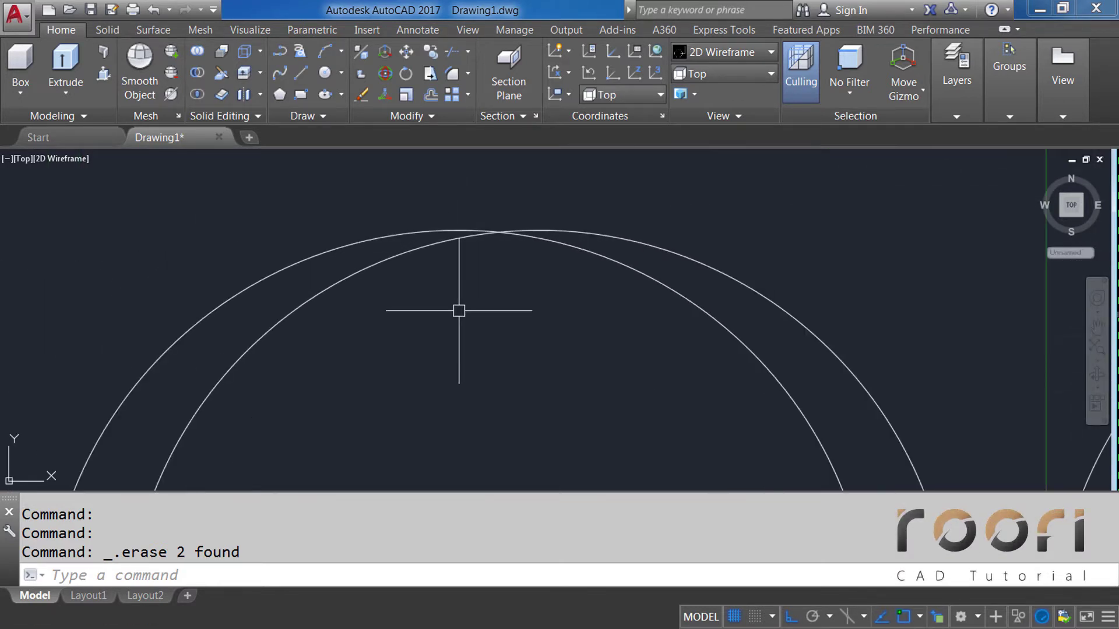
text(o)
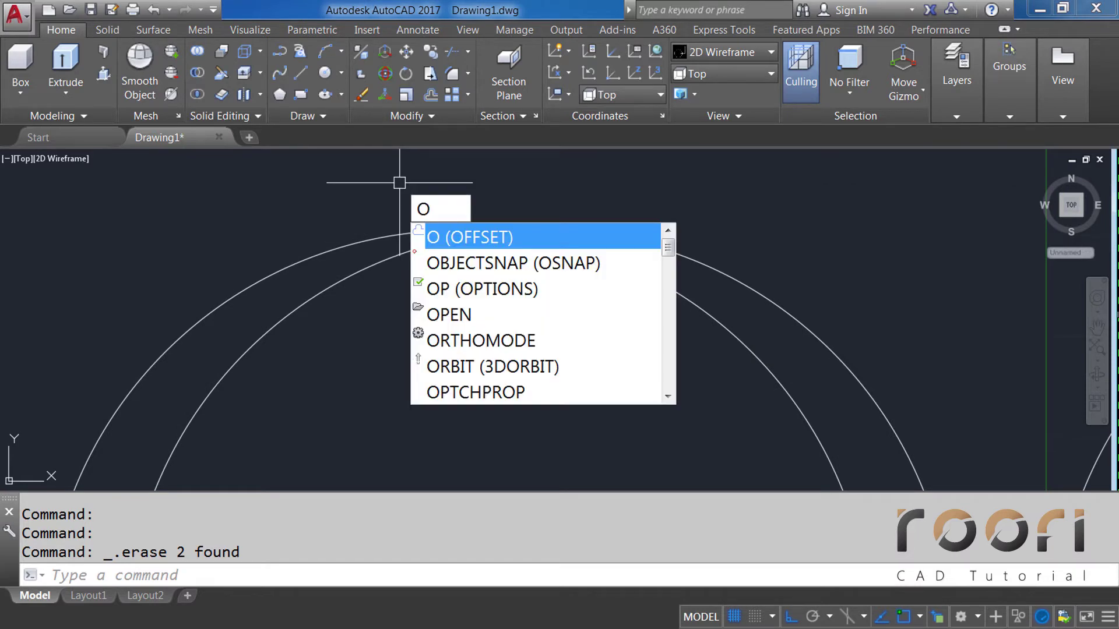
key(Return)
text(3)
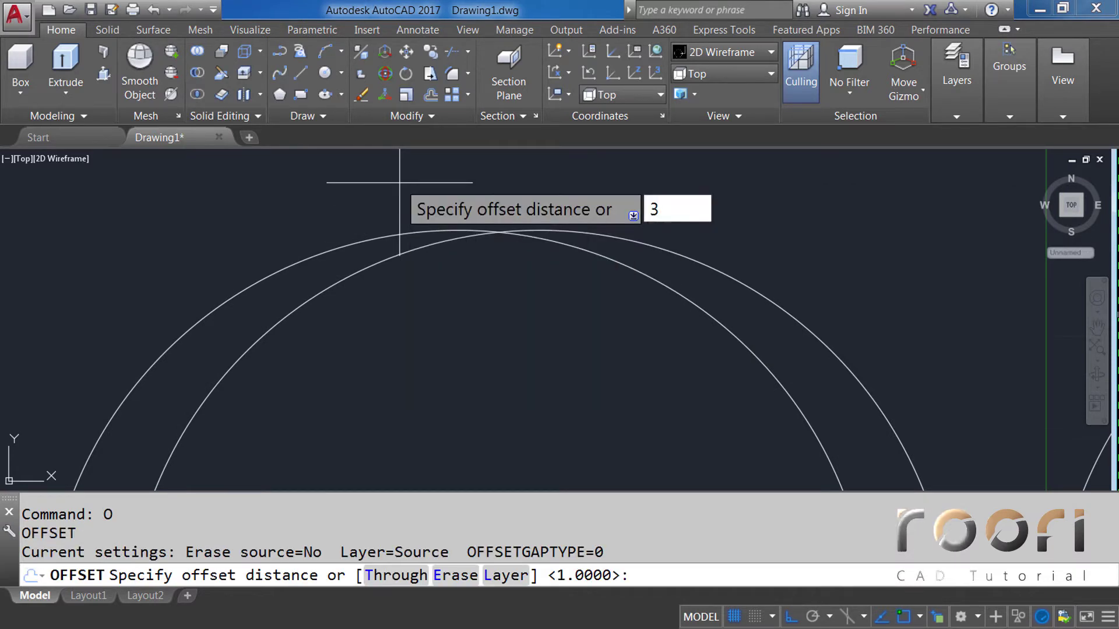
key(Return)
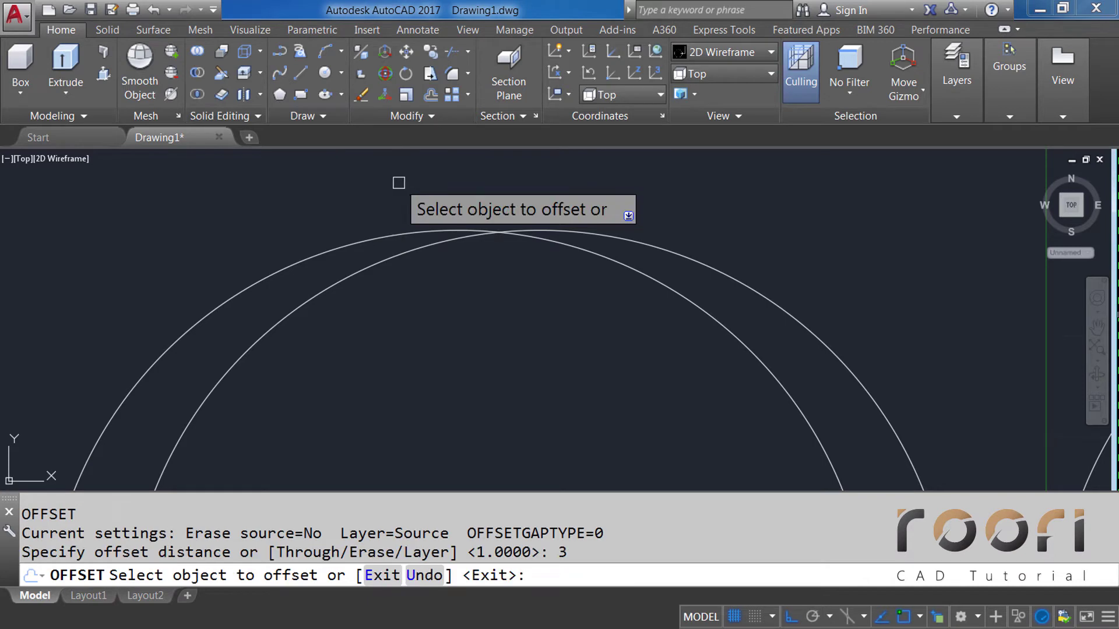
click(259, 280)
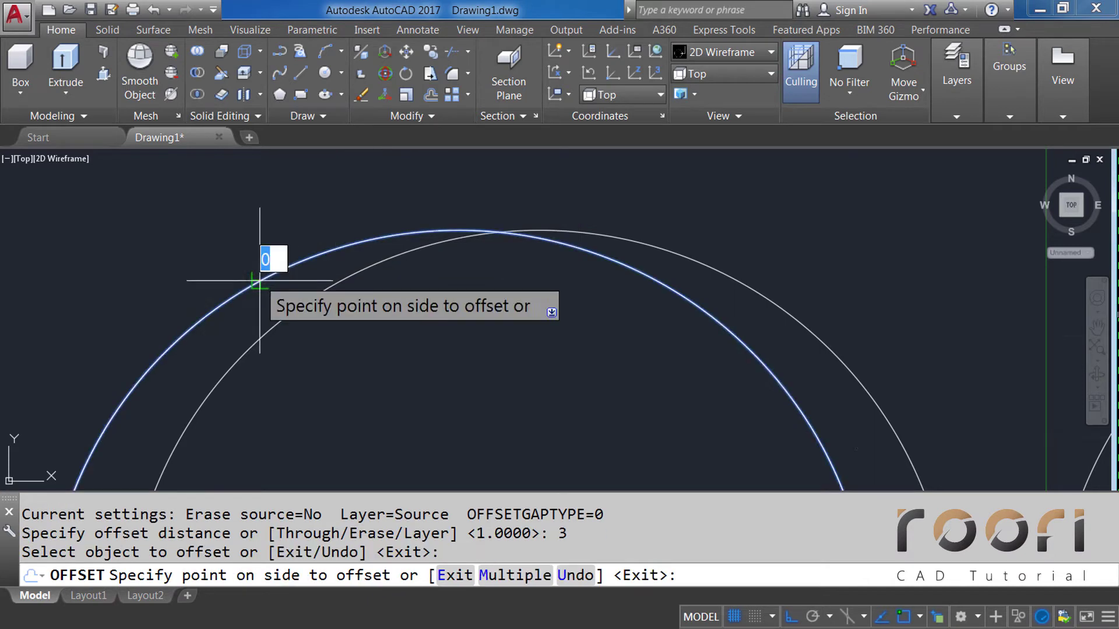
click(299, 331)
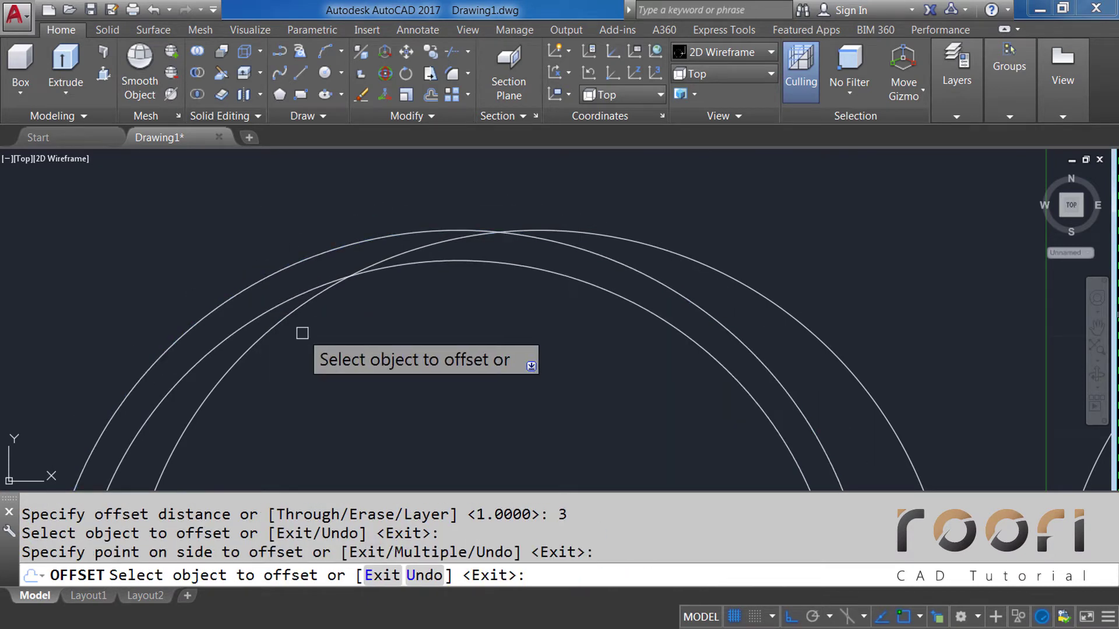
click(767, 293)
click(642, 379)
key(Return)
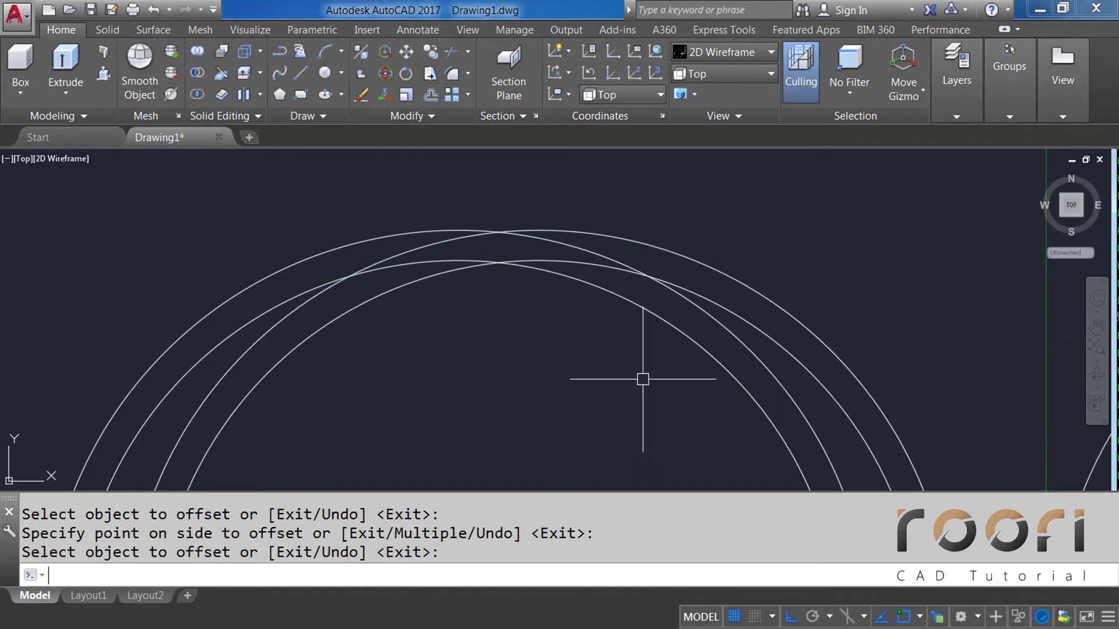
Step: Delete the two original outer arcs
click(408, 233)
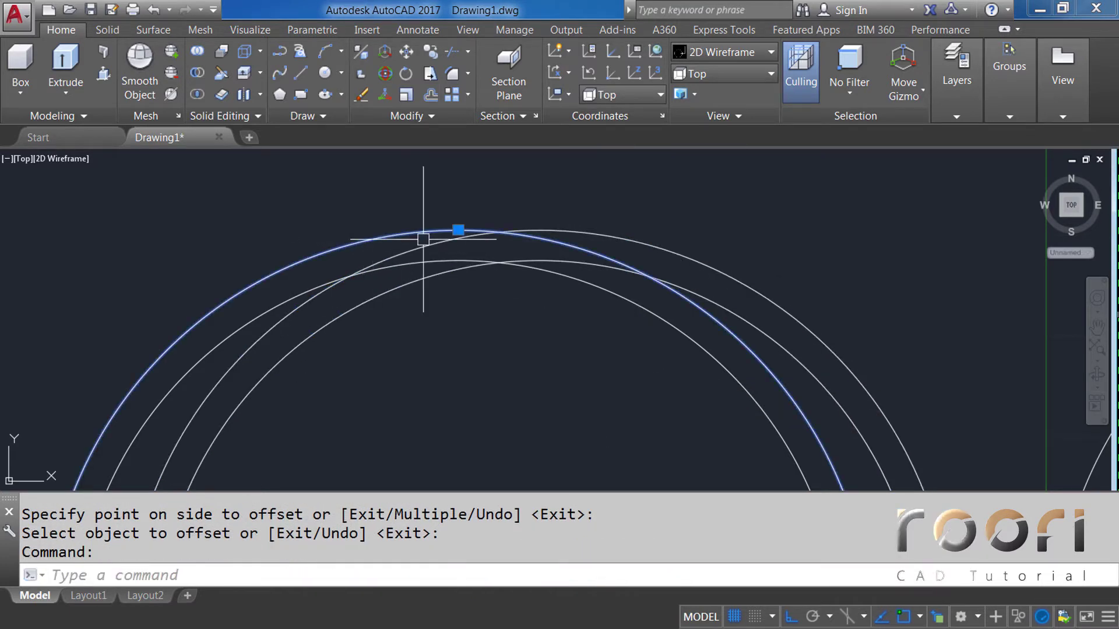
click(635, 238)
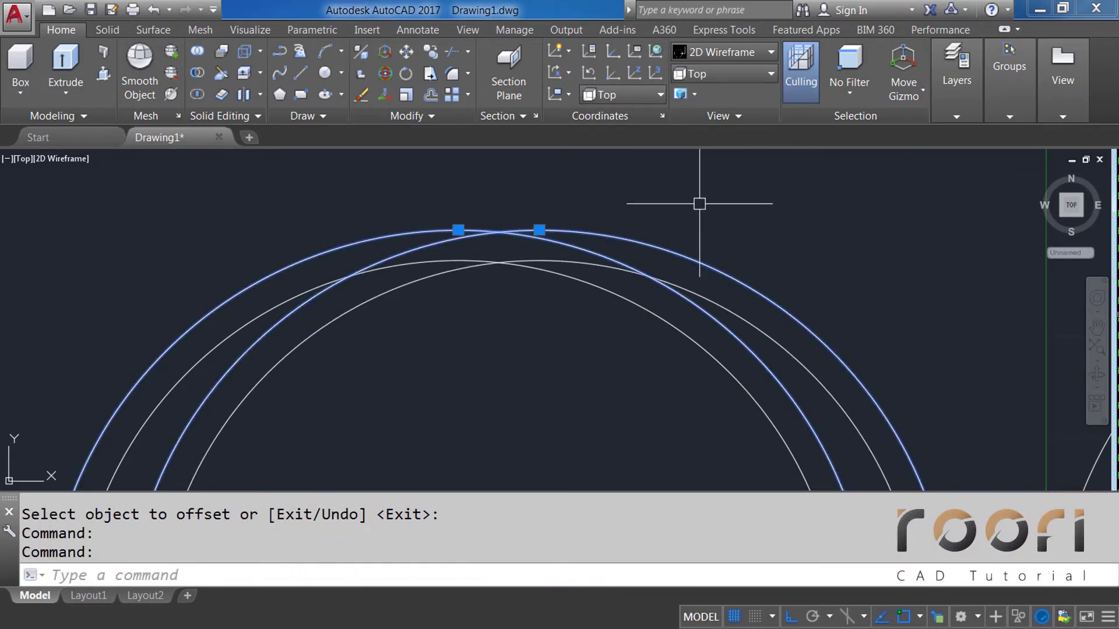
key(Delete)
scroll(424, 252, down, 5)
Step: Recentre the circle and teardrop outlines and switch to the front view
scroll(439, 274, down, 2)
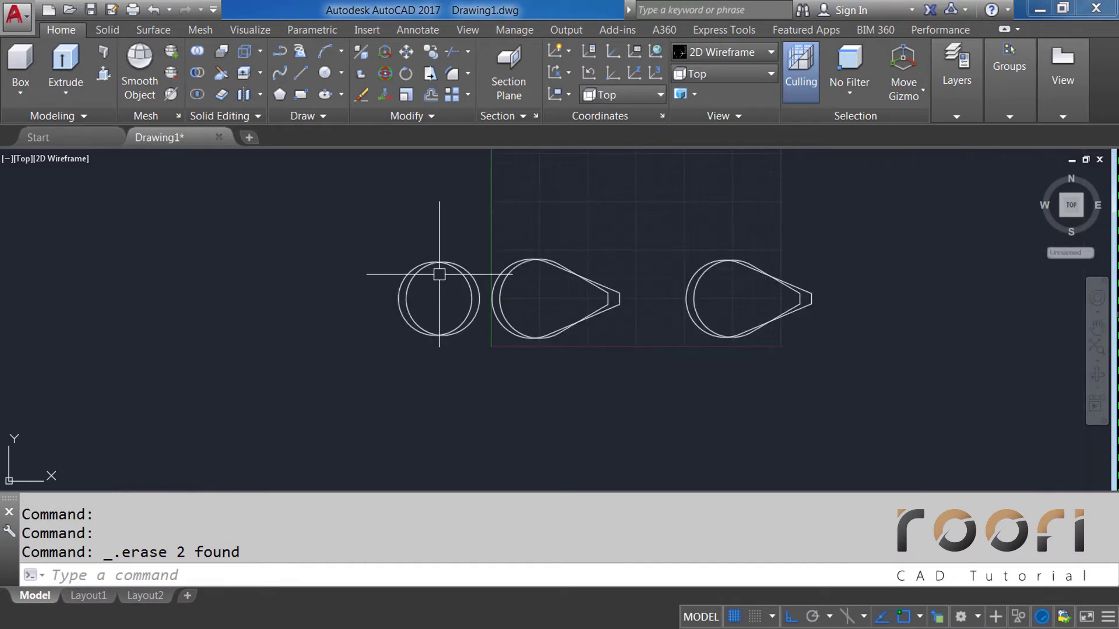
middle_drag(594, 285, 525, 275)
middle_drag(522, 222, 515, 278)
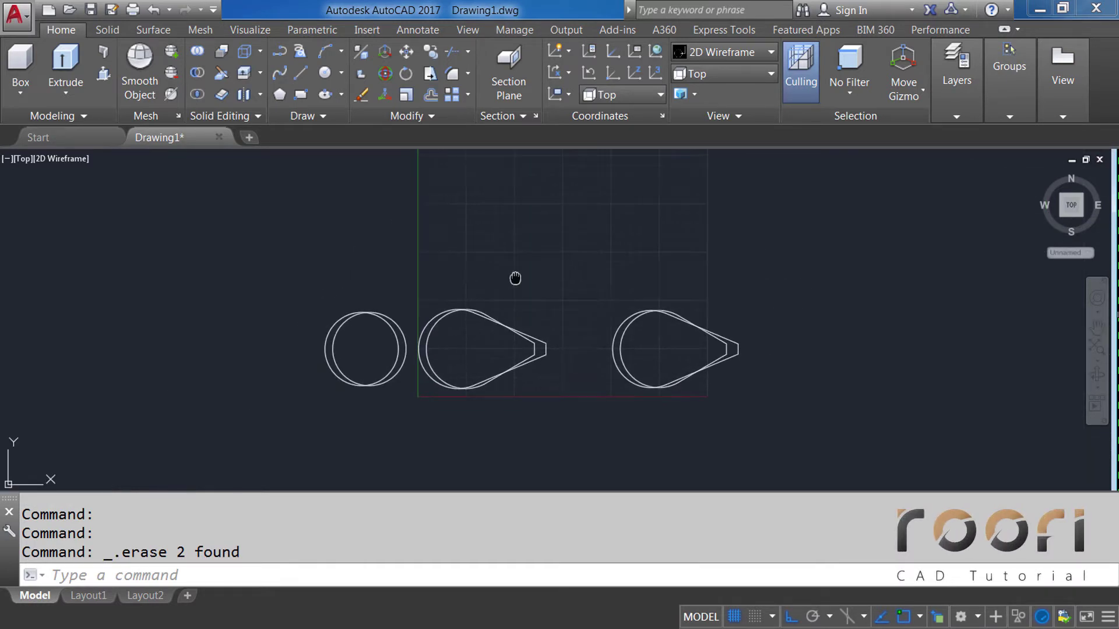
click(718, 74)
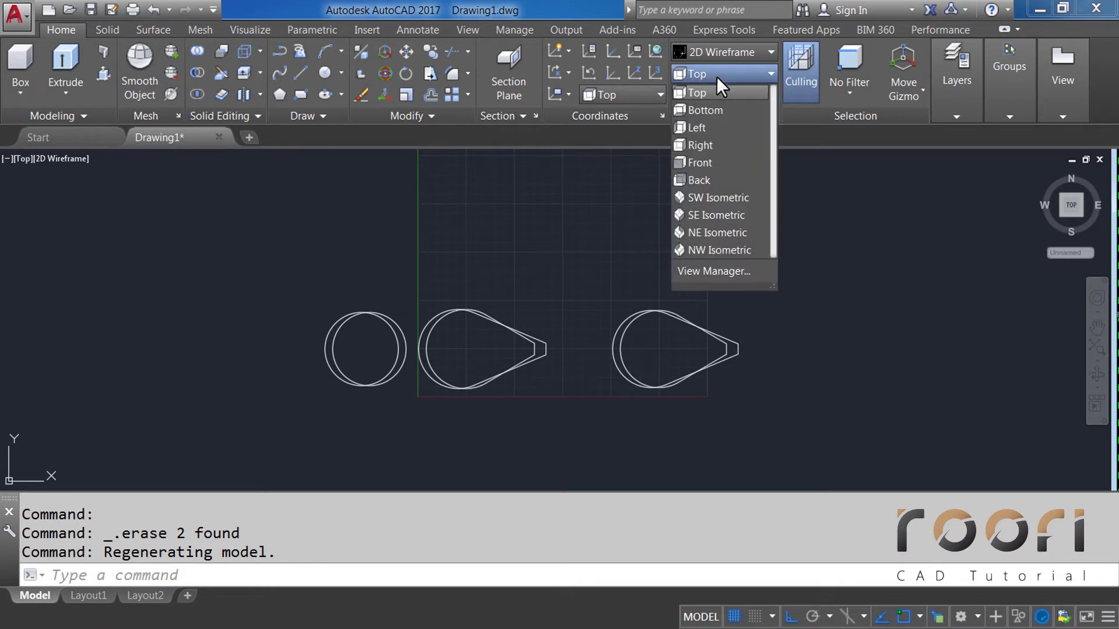
click(694, 162)
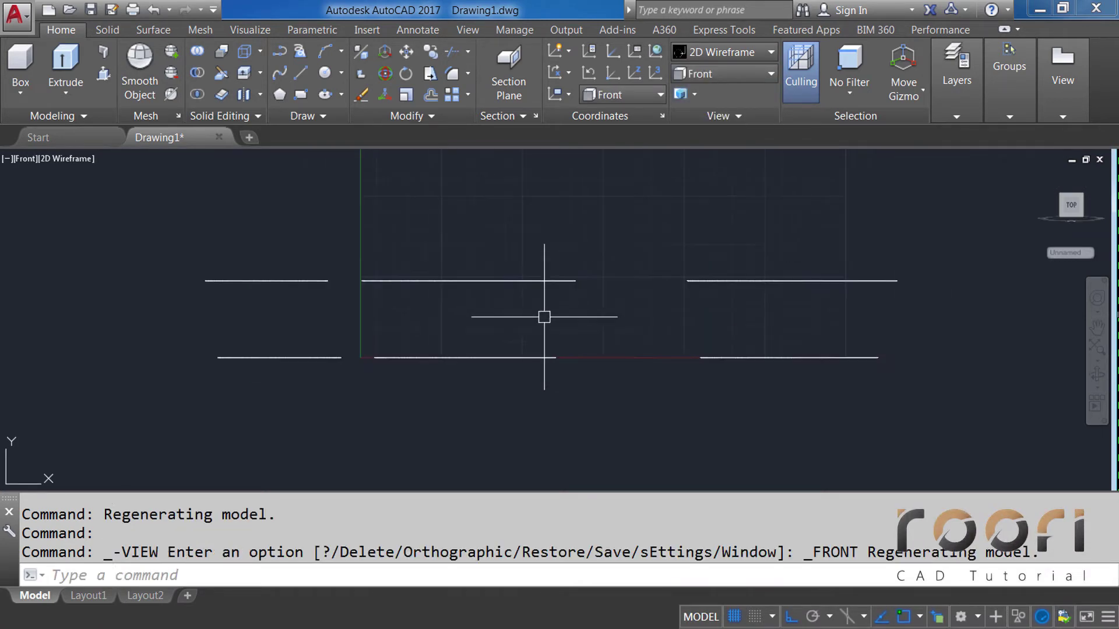
middle_drag(550, 301, 544, 360)
text(CO)
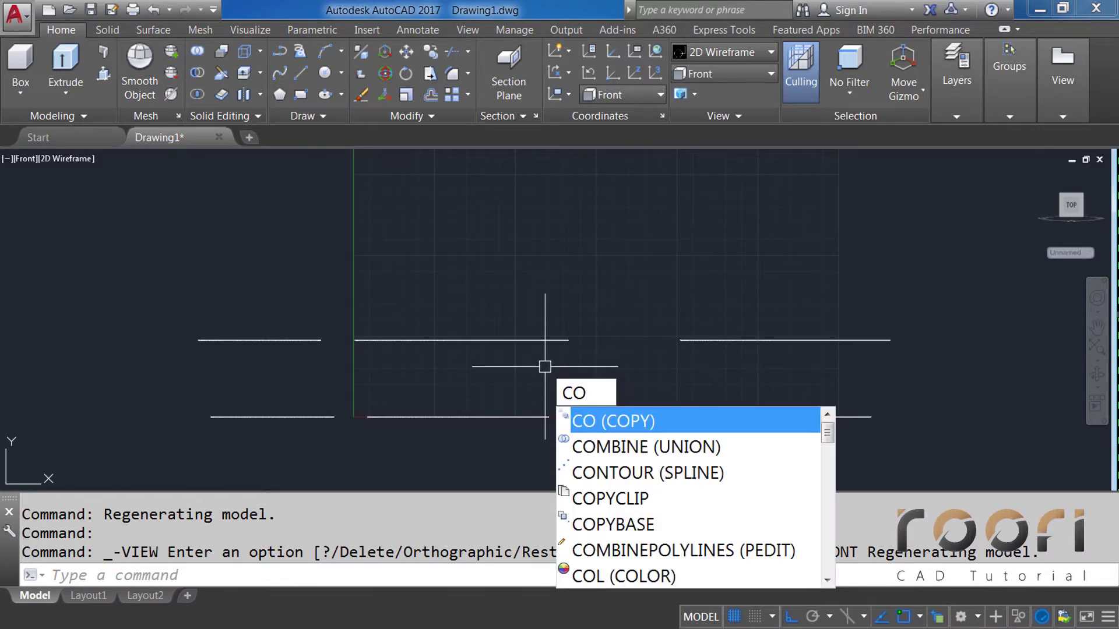
Step: Copy the three bottom profile lines 95 units straight up
key(Return)
click(724, 440)
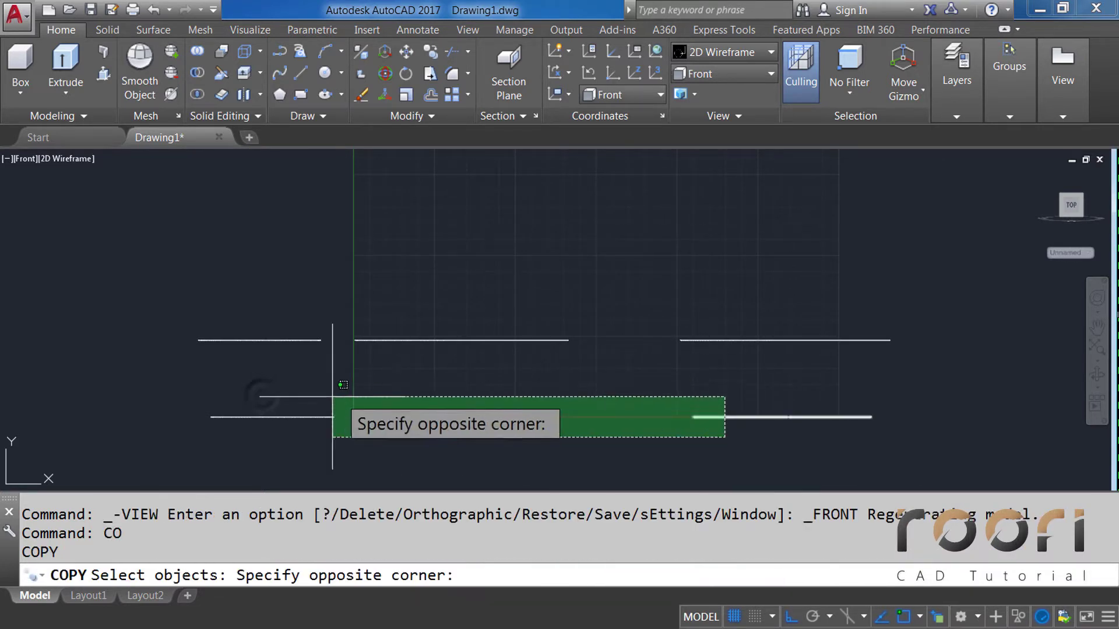
click(262, 395)
key(Return)
click(97, 417)
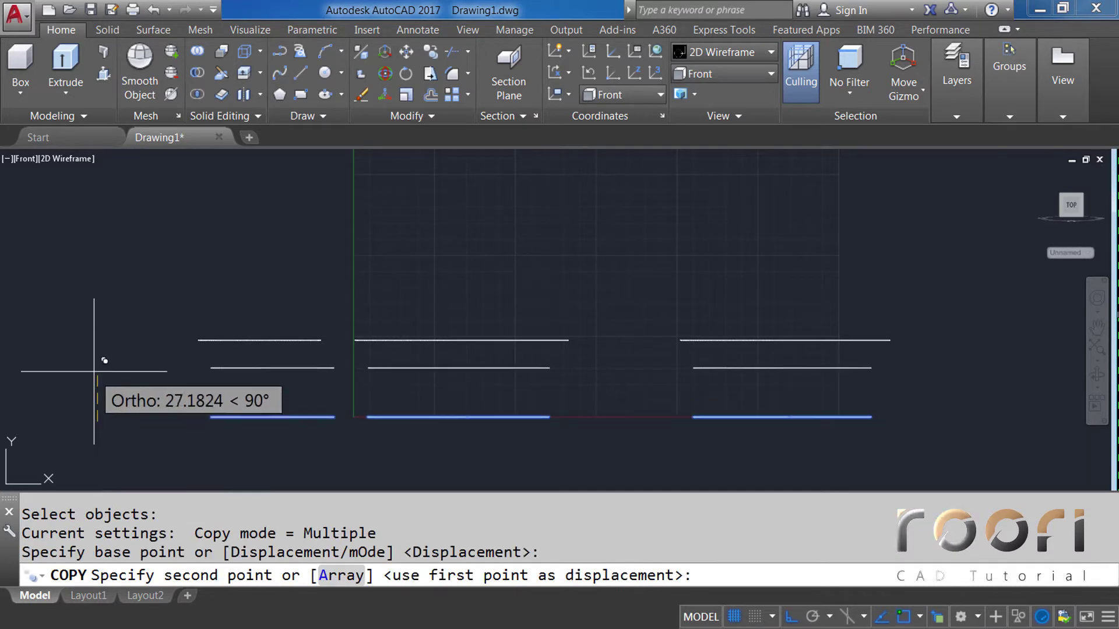
text(95)
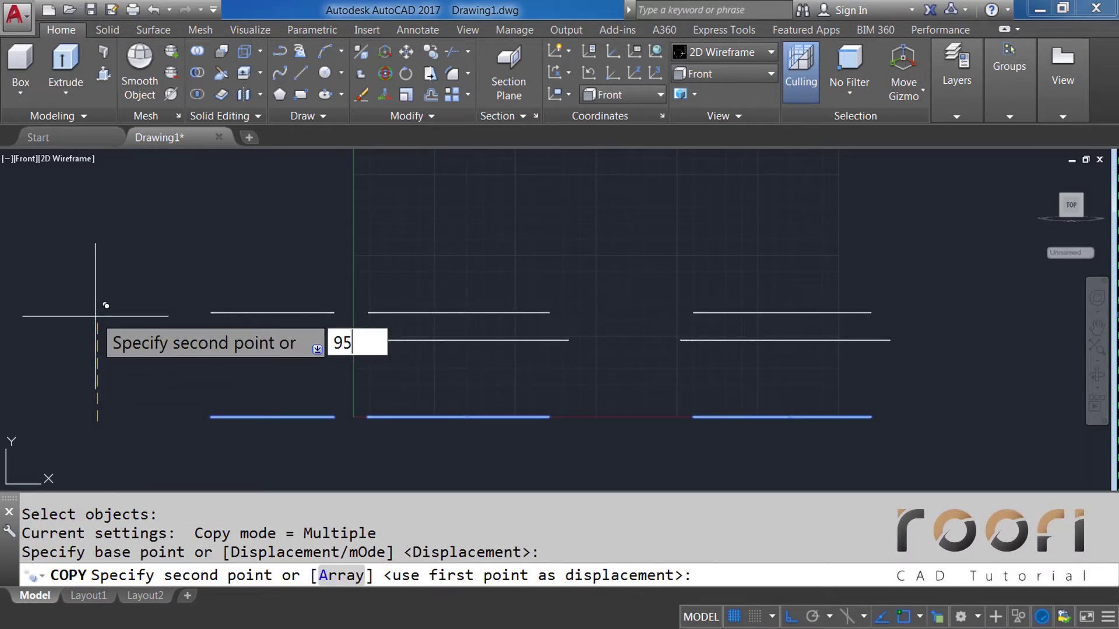
key(Return)
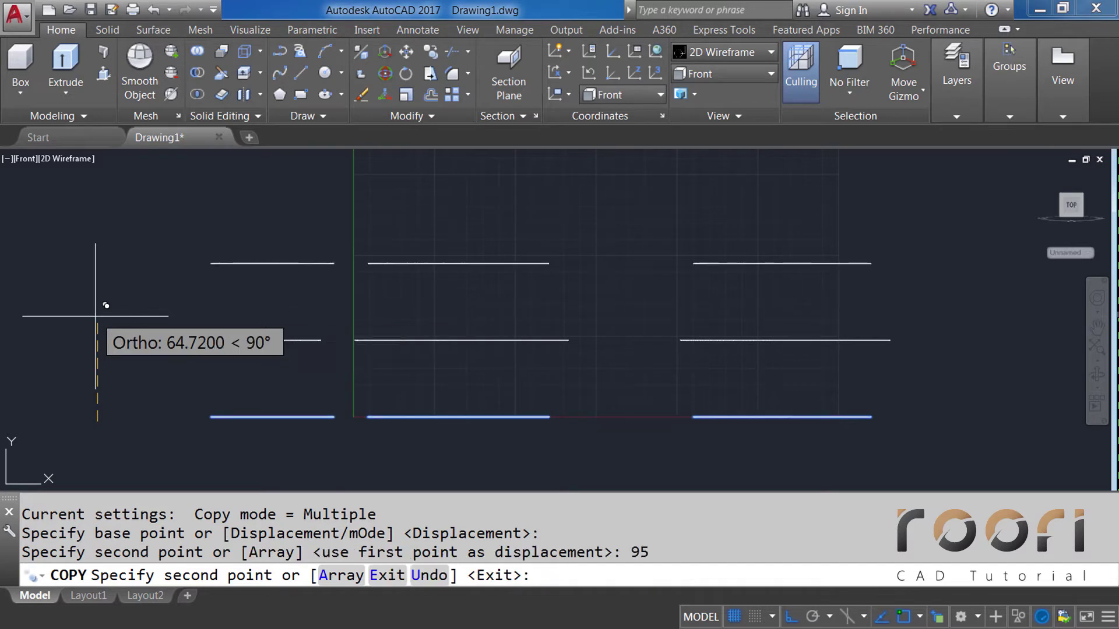
key(Return)
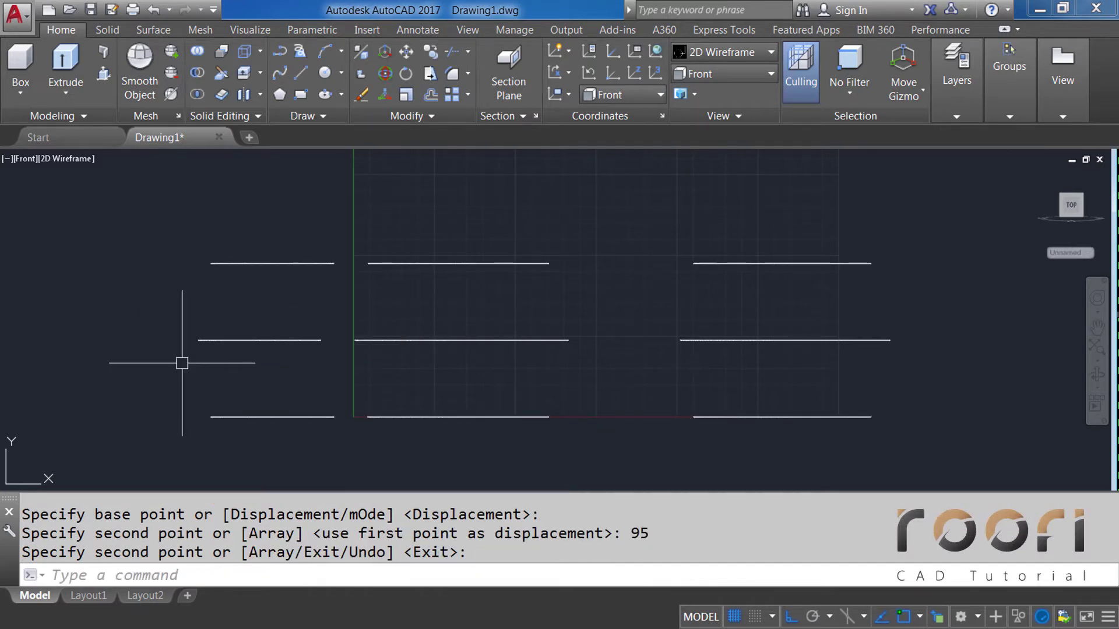
middle_drag(203, 346, 353, 347)
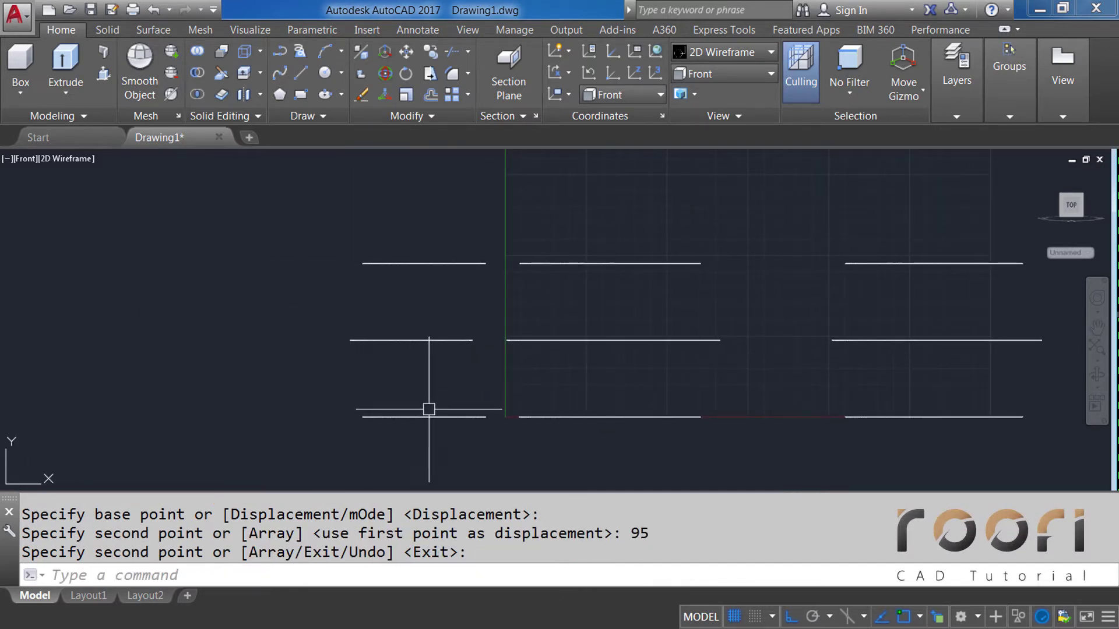
scroll(429, 409, up, 2)
scroll(314, 416, up, 2)
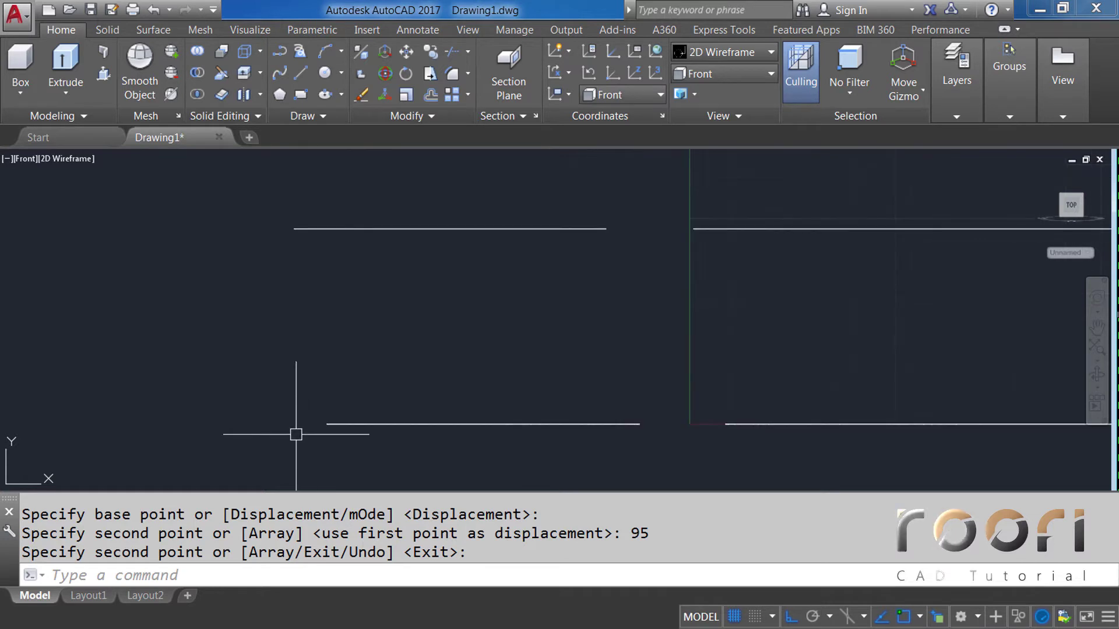
Step: Move the lower left profile line 3 units upward with MOVE
text(M)
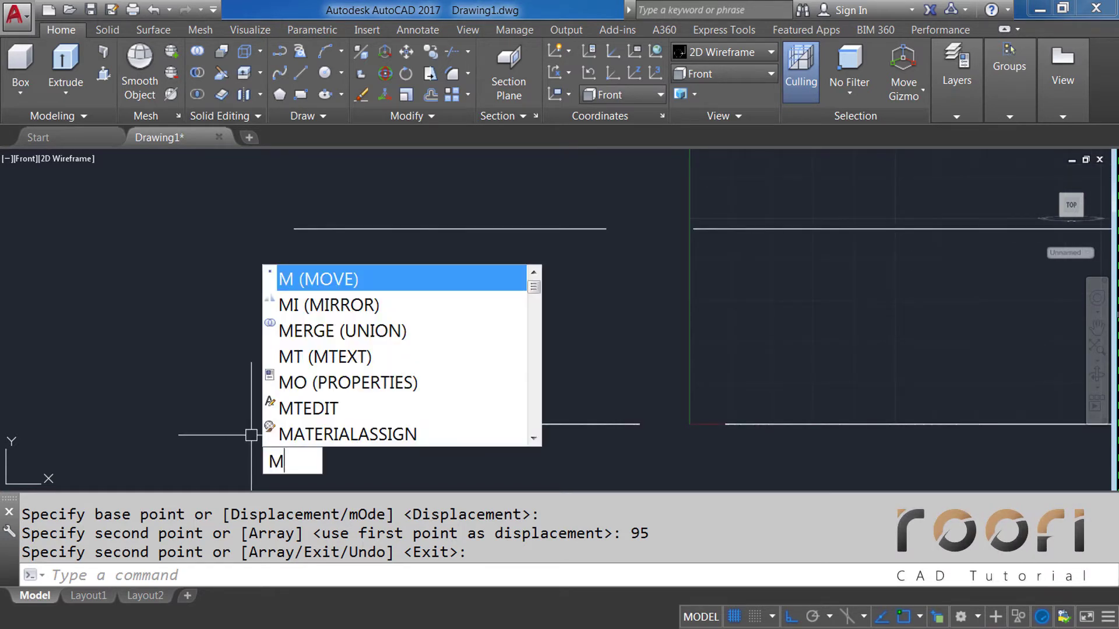
key(Return)
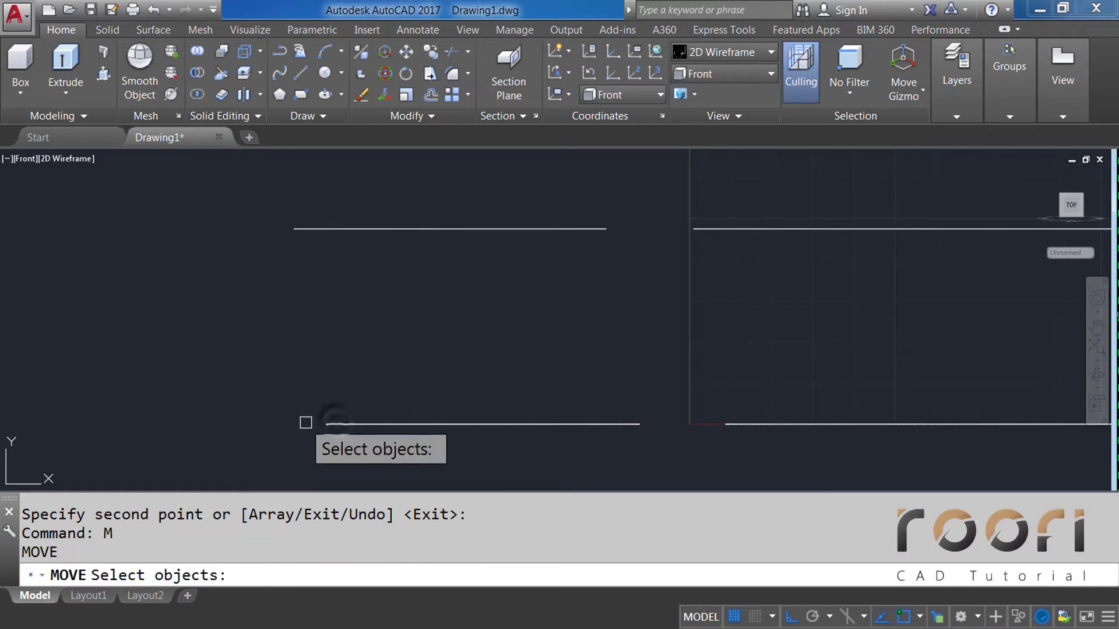
click(335, 420)
key(Return)
click(195, 406)
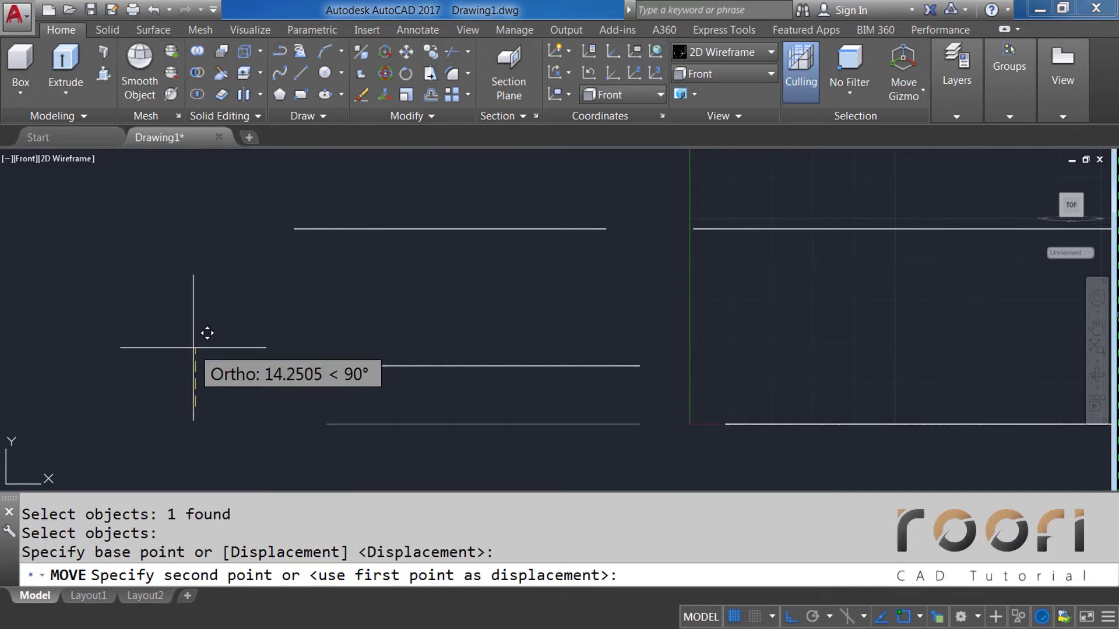
text(3)
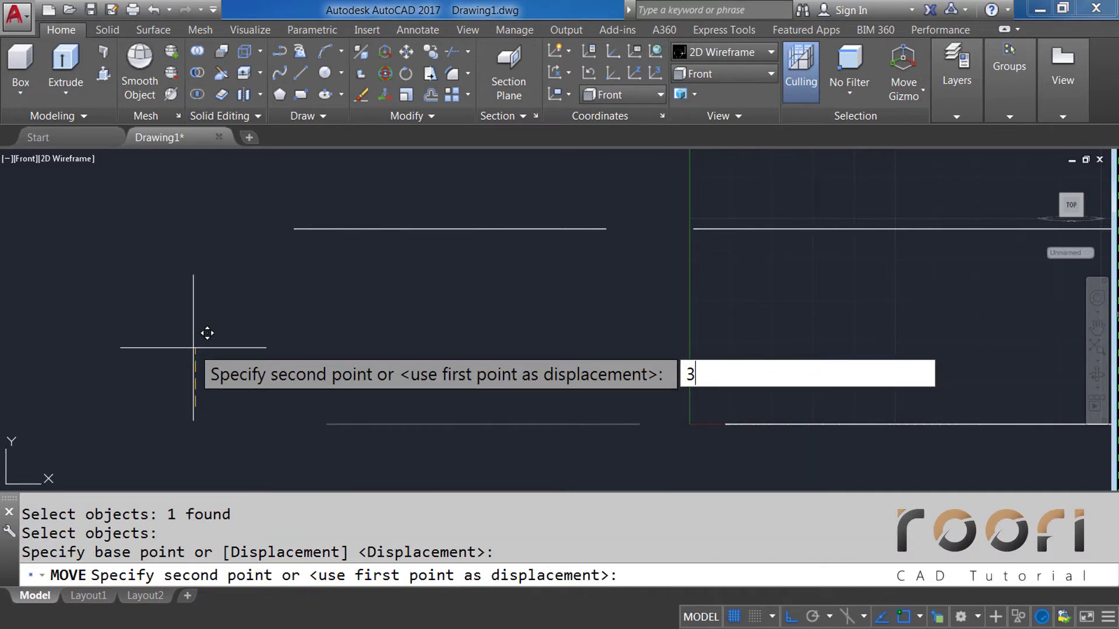
key(Return)
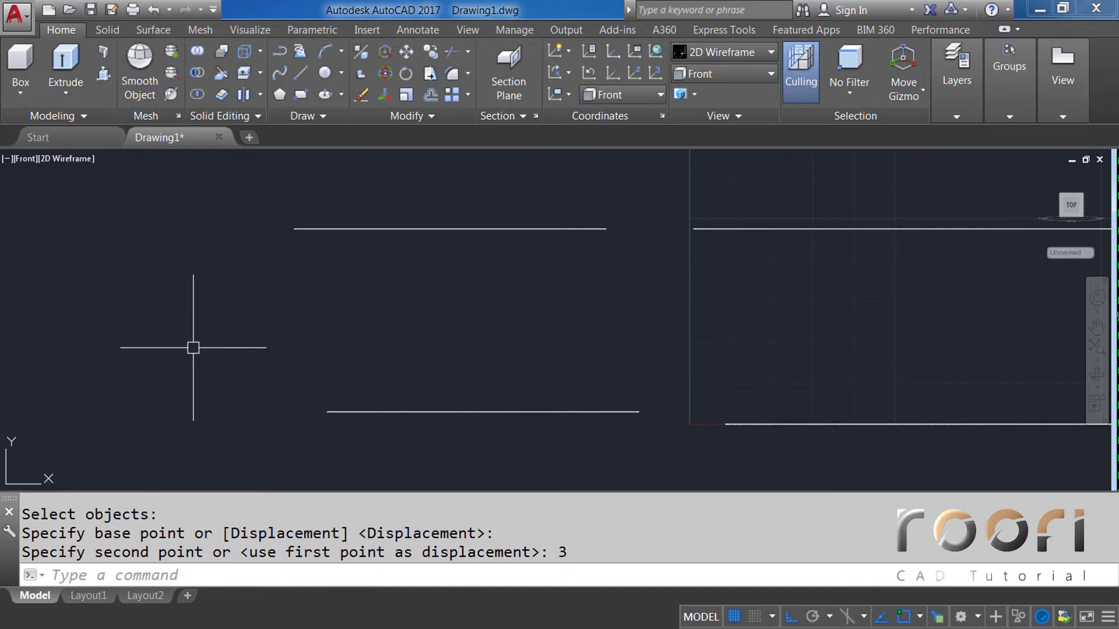
mouse_move(632, 350)
middle_down()
mouse_move(542, 375)
mouse_move(407, 382)
mouse_move(484, 379)
middle_up()
Step: Loft the left profile through its bottom, middle and top lines, cross sections only
text(LOFT)
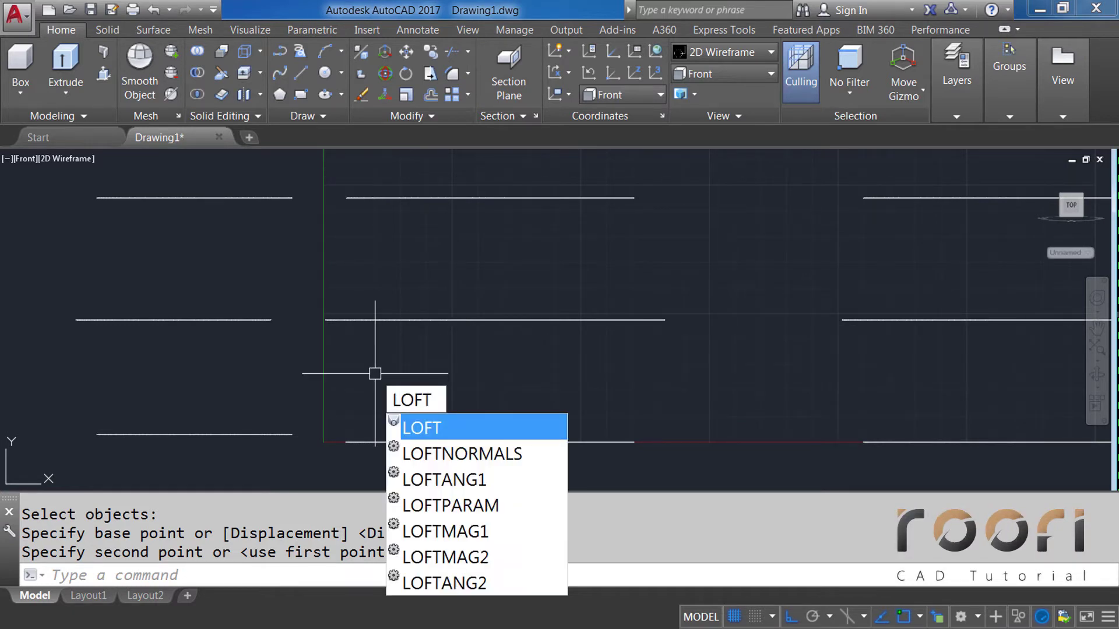
key(Return)
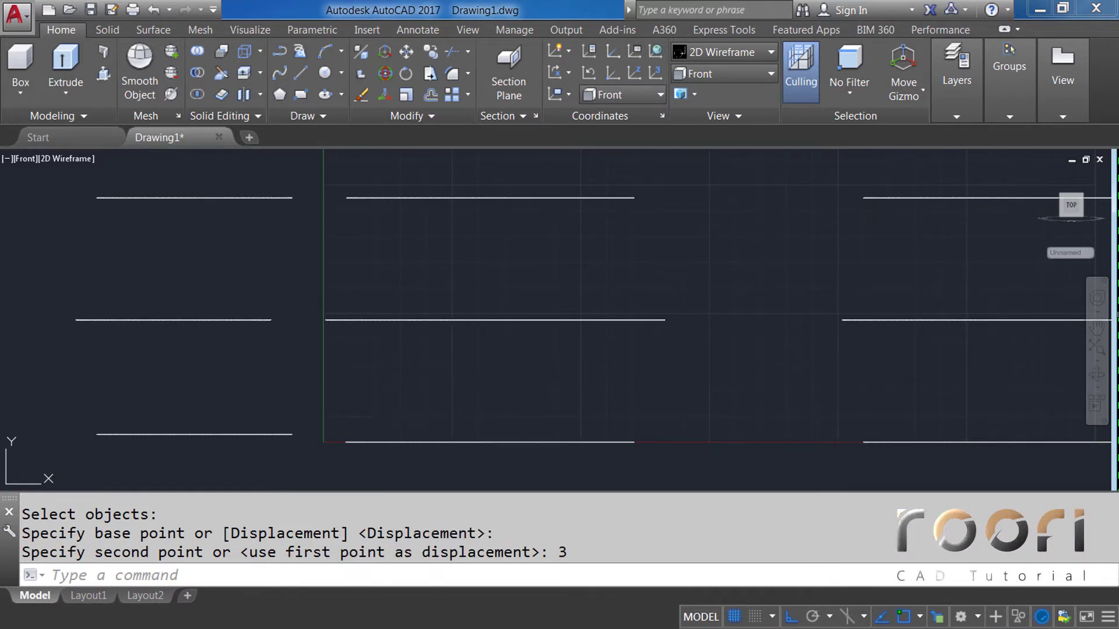
click(220, 434)
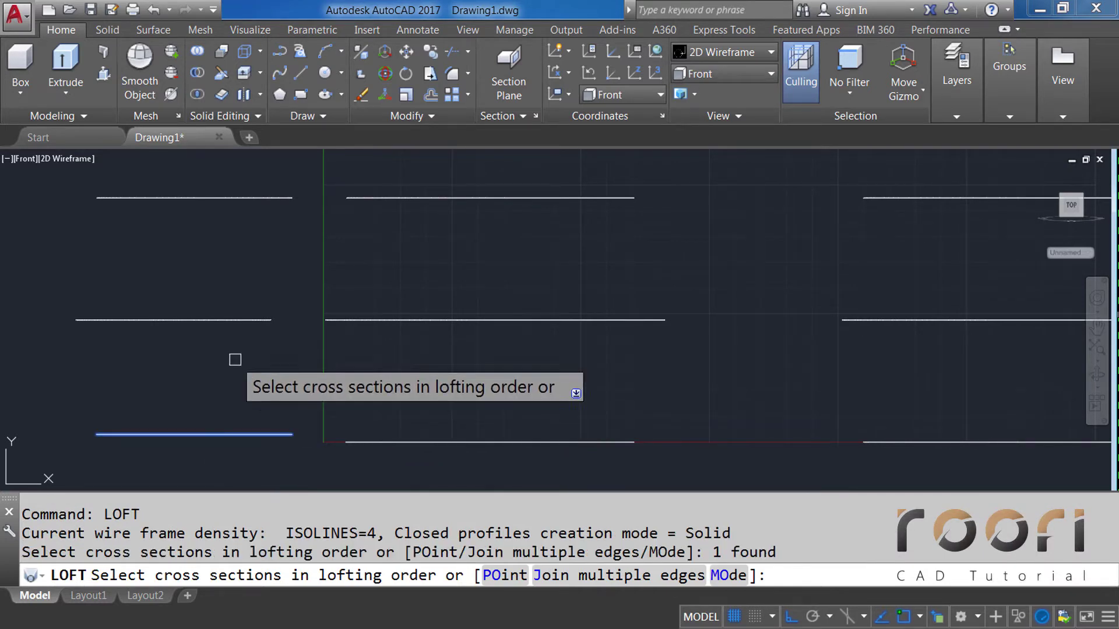
click(232, 319)
click(249, 198)
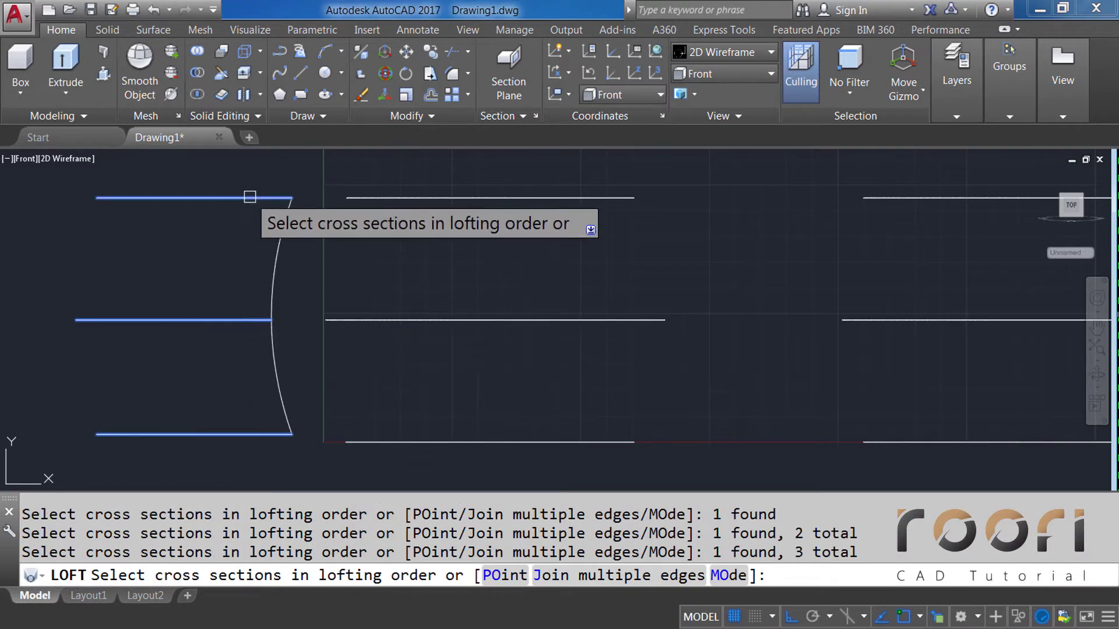
key(Return)
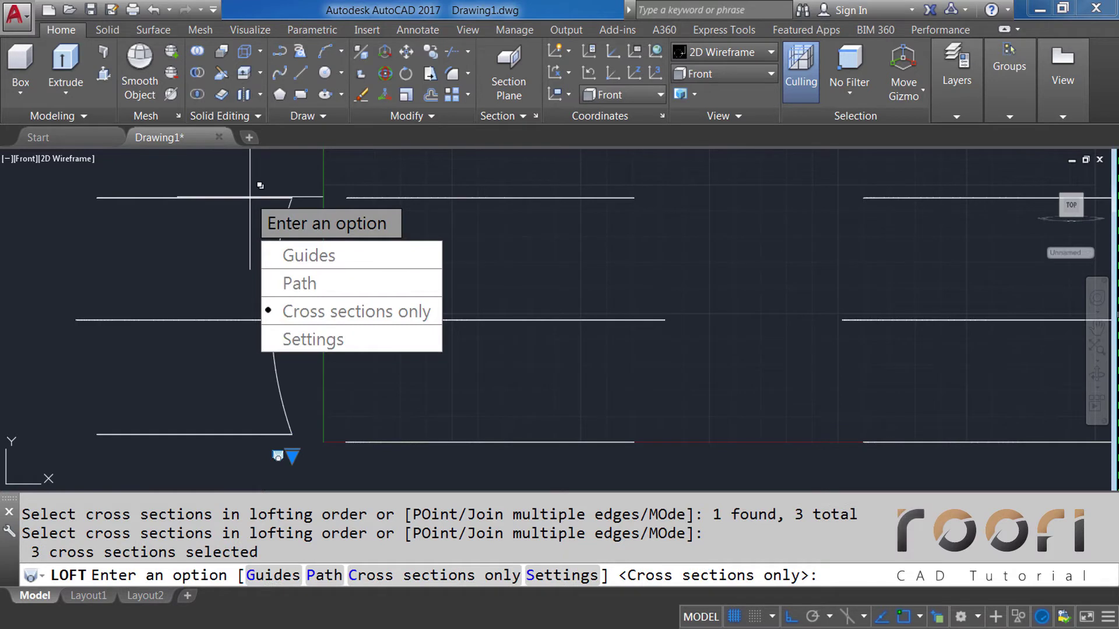
key(Return)
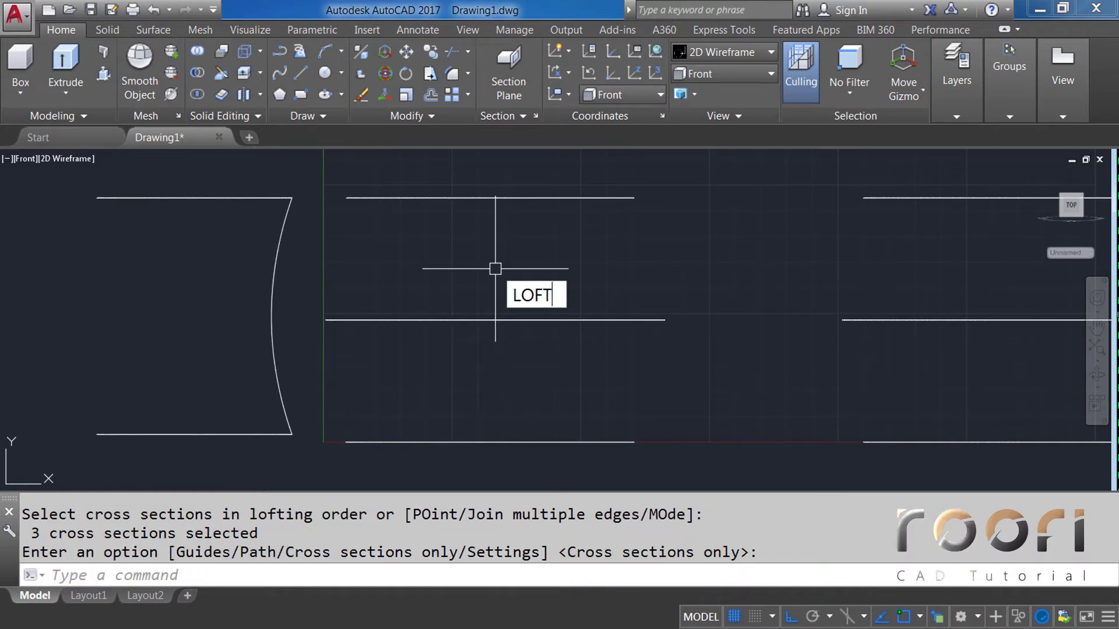
Step: Loft the middle profile through its bottom, middle and top lines, cross sections only
key(Return)
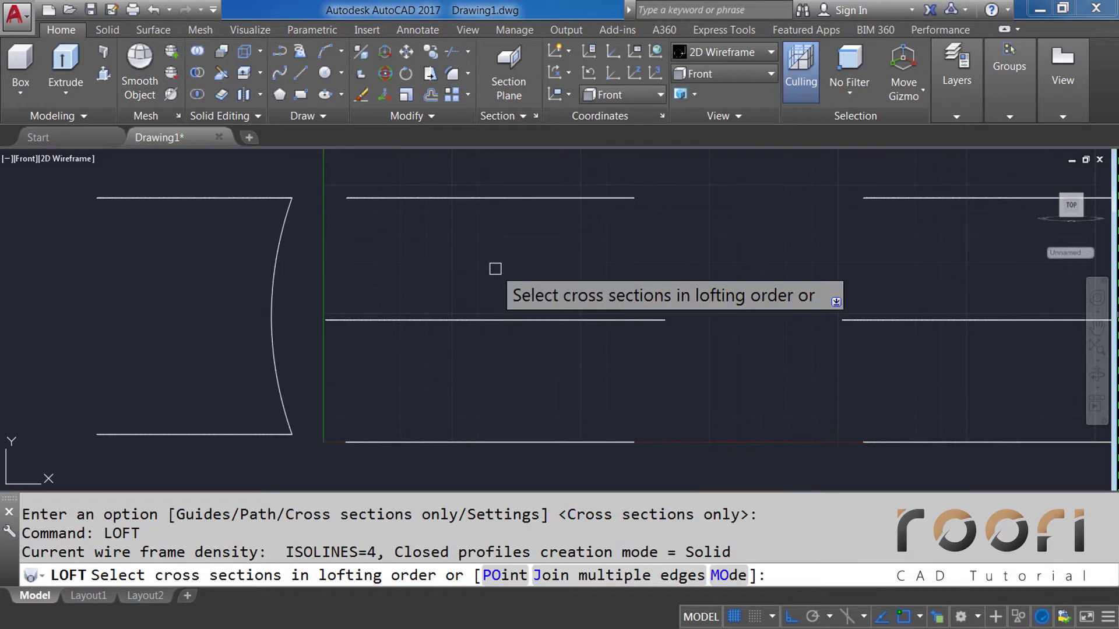
click(444, 441)
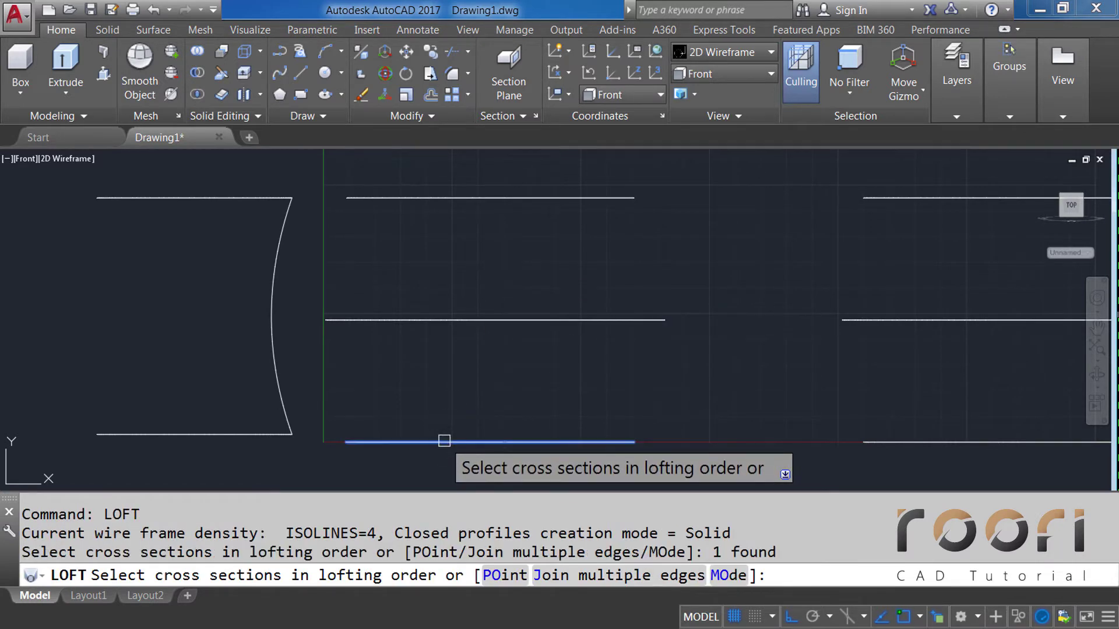
click(452, 319)
click(463, 198)
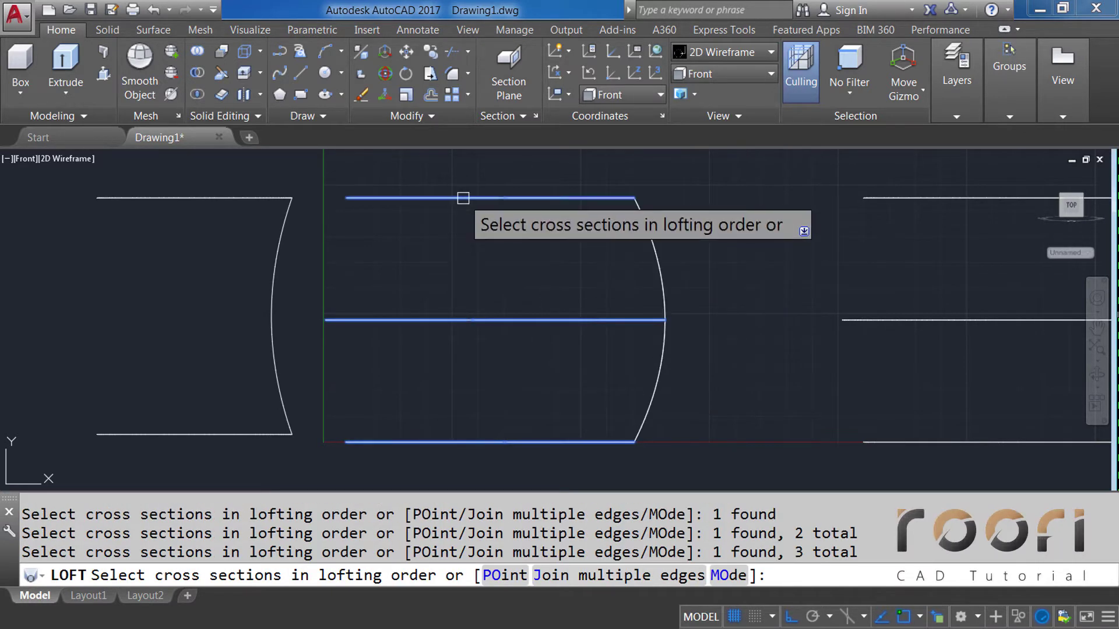
key(Return)
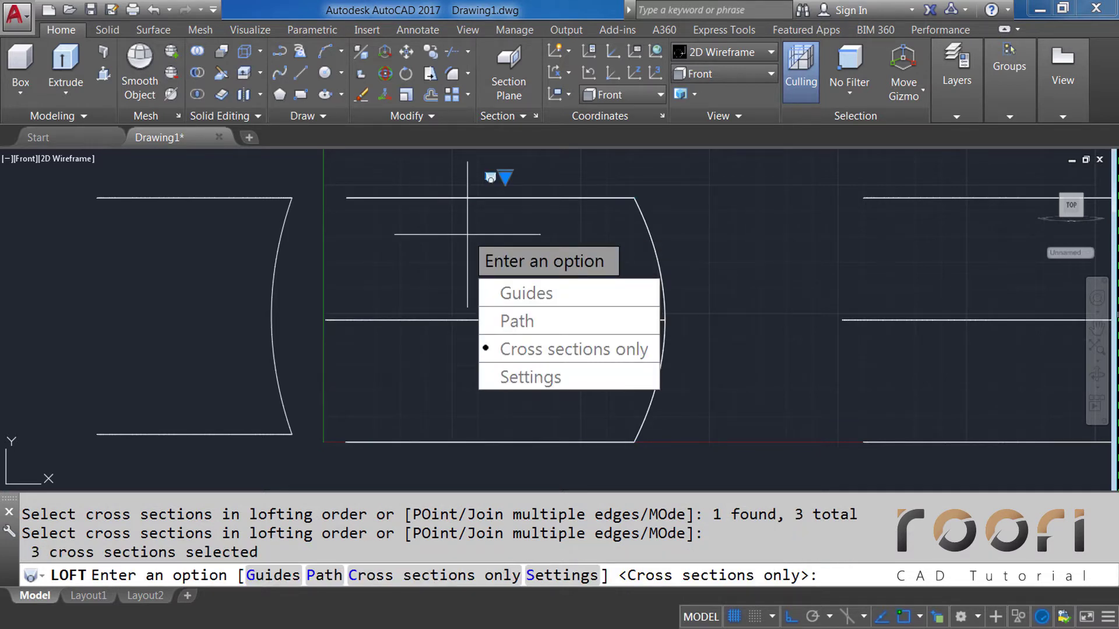
key(Return)
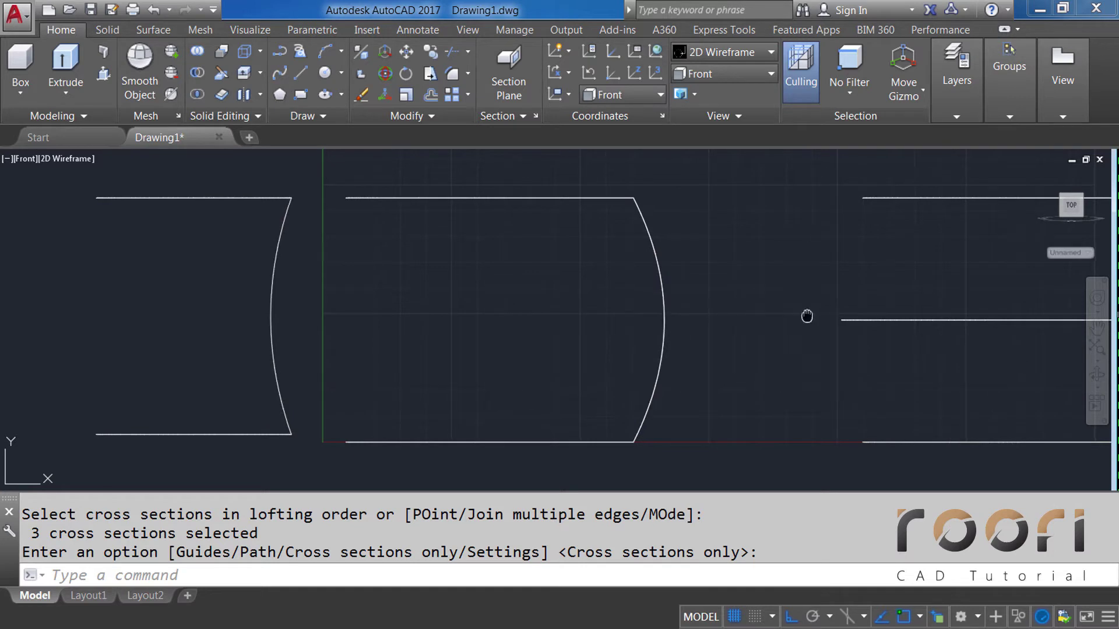
Step: Loft the right profile through its bottom, middle and top lines
mouse_move(806, 315)
middle_down()
mouse_move(485, 314)
mouse_move(435, 295)
middle_up()
text(LOFT)
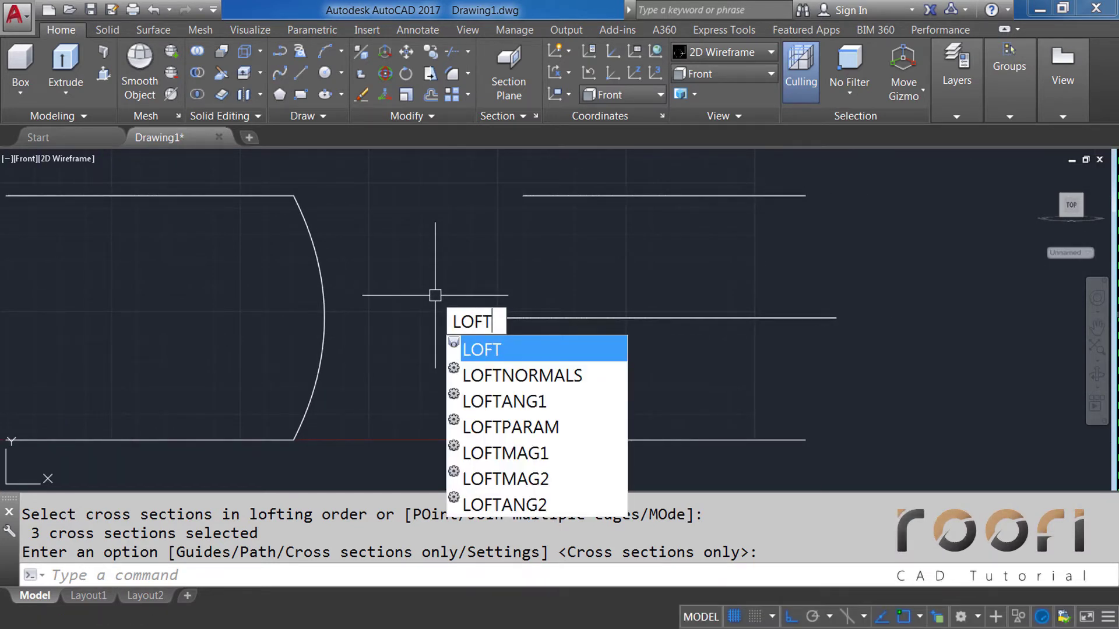
key(Return)
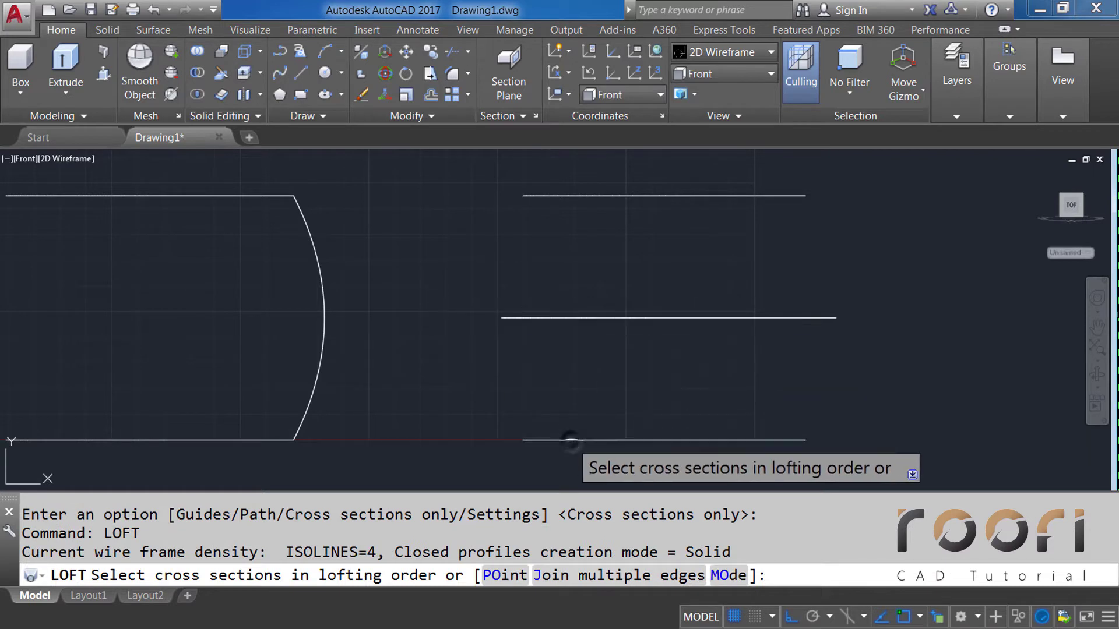
click(571, 439)
click(565, 318)
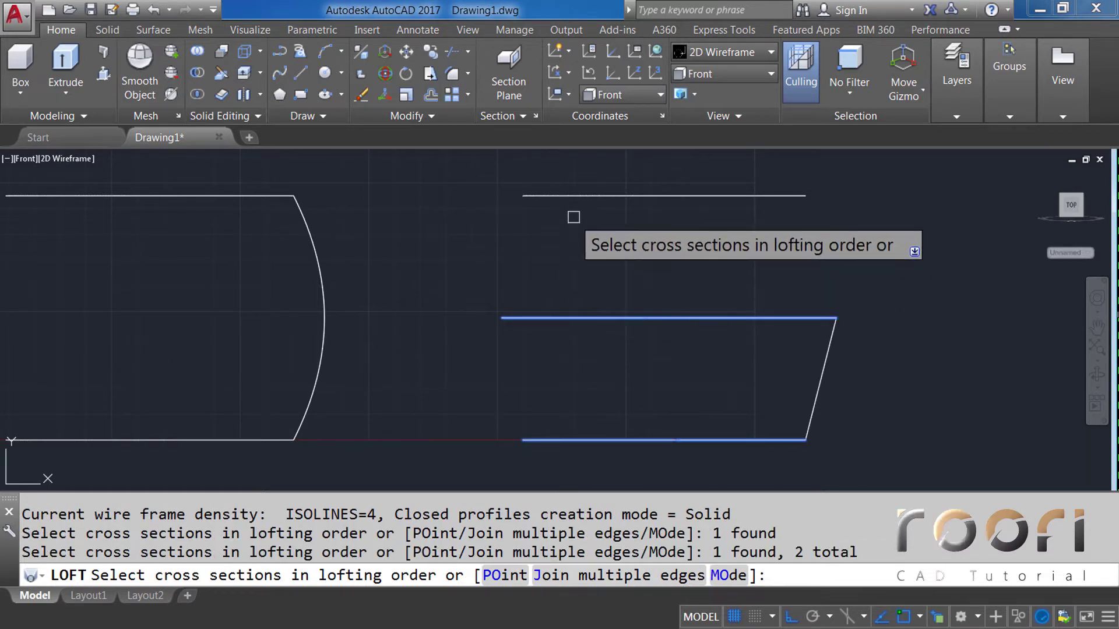
click(580, 197)
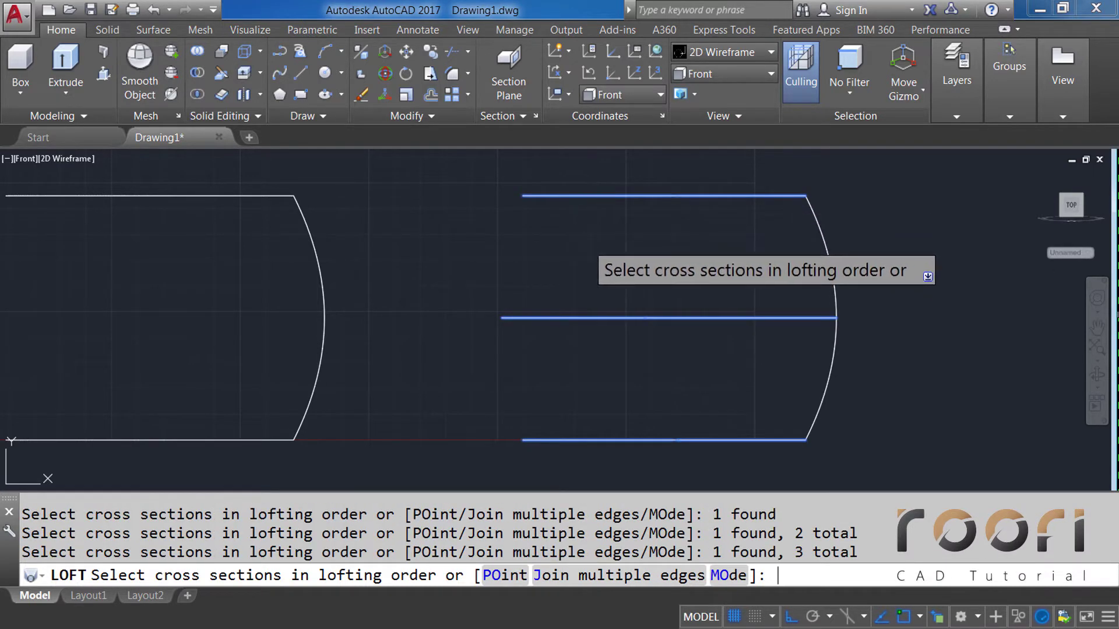
key(Return)
key(Return)
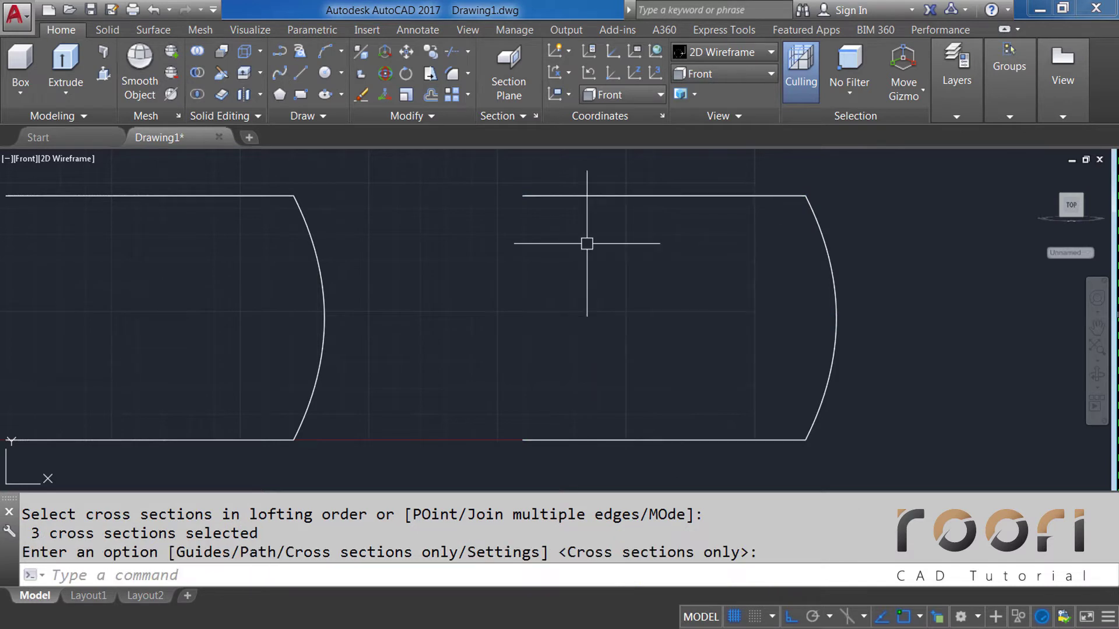
scroll(641, 312, down, 2)
middle_drag(357, 342, 446, 342)
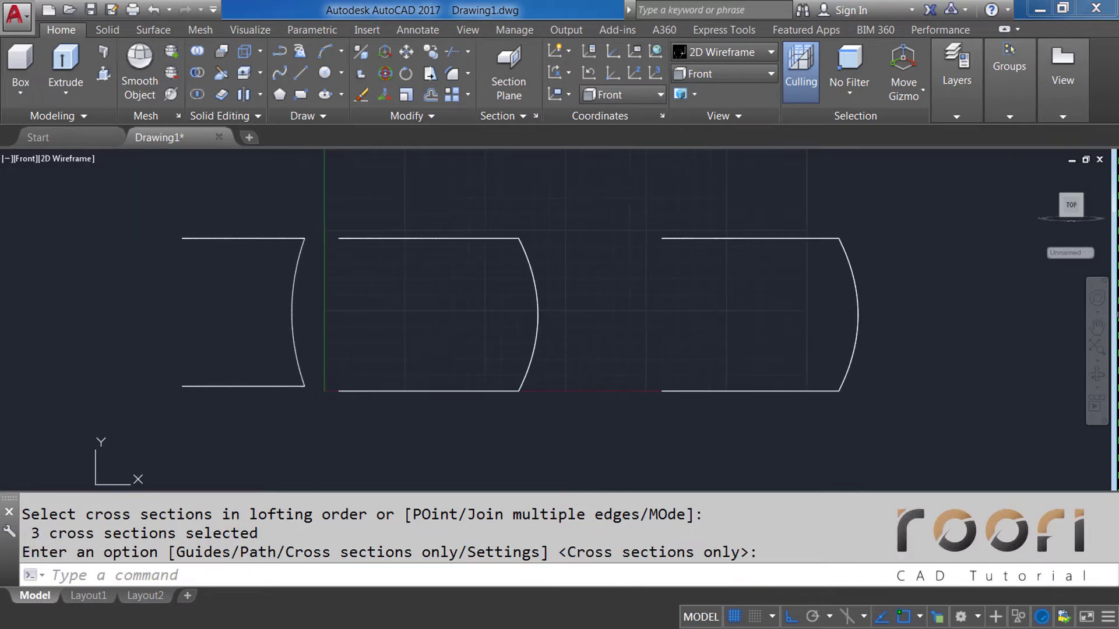
Step: Shade the solids in the Realistic style and orbit from the Top view into an angled 3D view
click(706, 54)
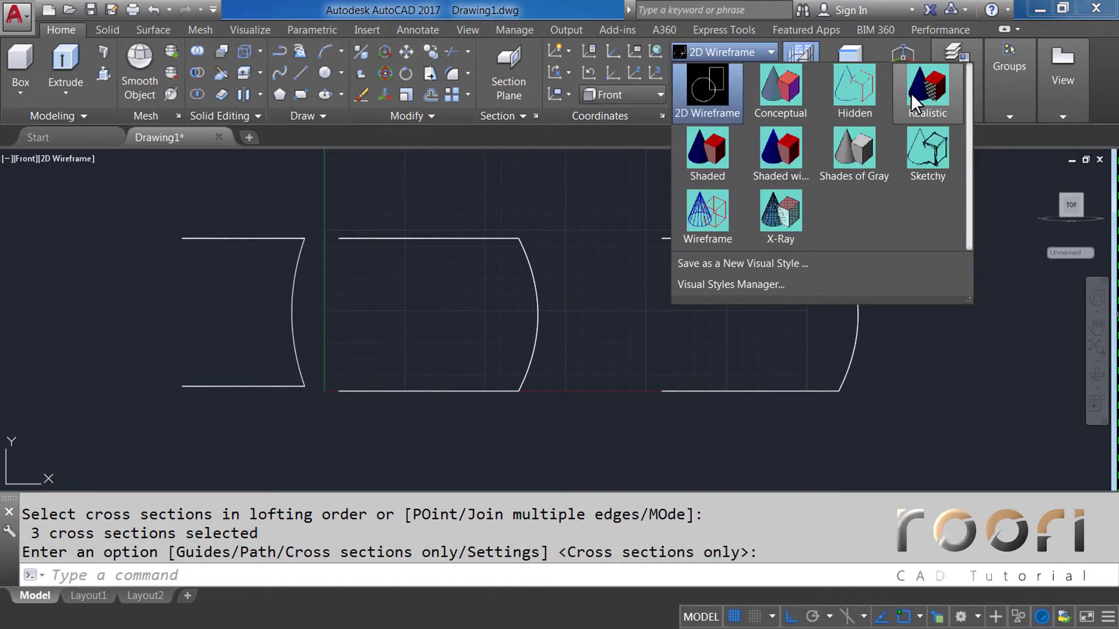
click(910, 93)
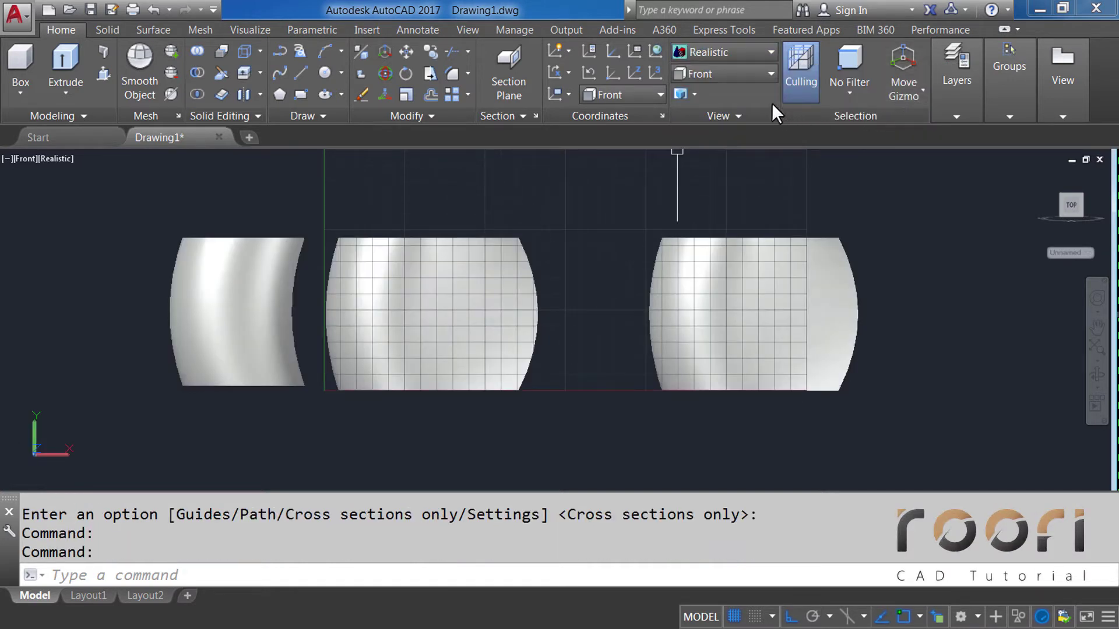
click(729, 77)
click(698, 95)
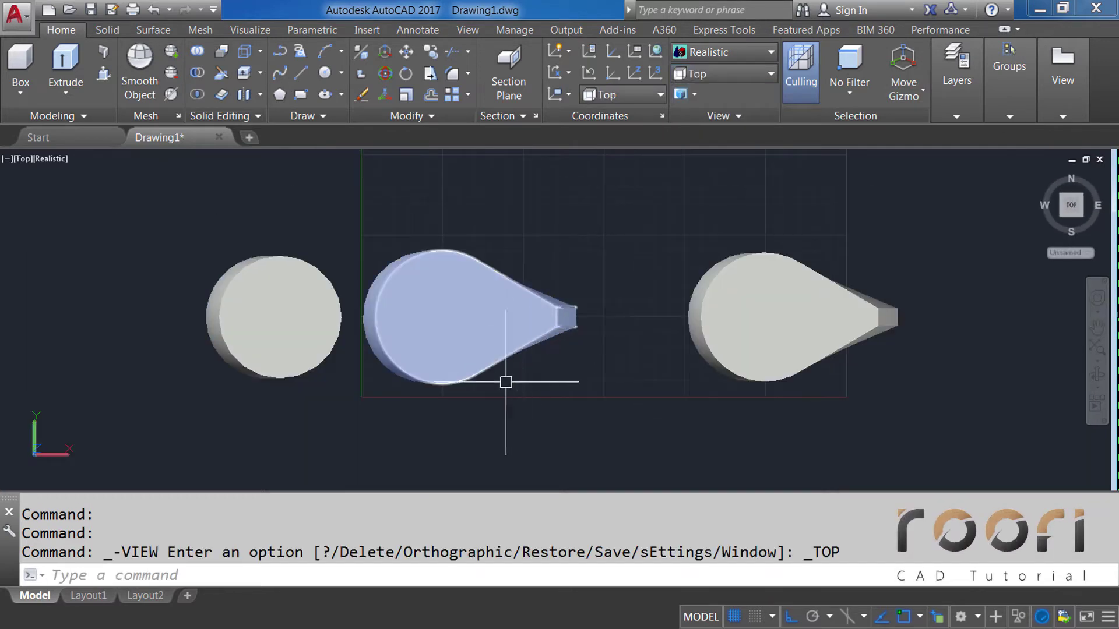
mouse_move(502, 380)
middle_down()
mouse_move(504, 324)
mouse_move(429, 260)
mouse_move(267, 260)
mouse_move(435, 245)
mouse_move(490, 282)
mouse_move(557, 289)
middle_up()
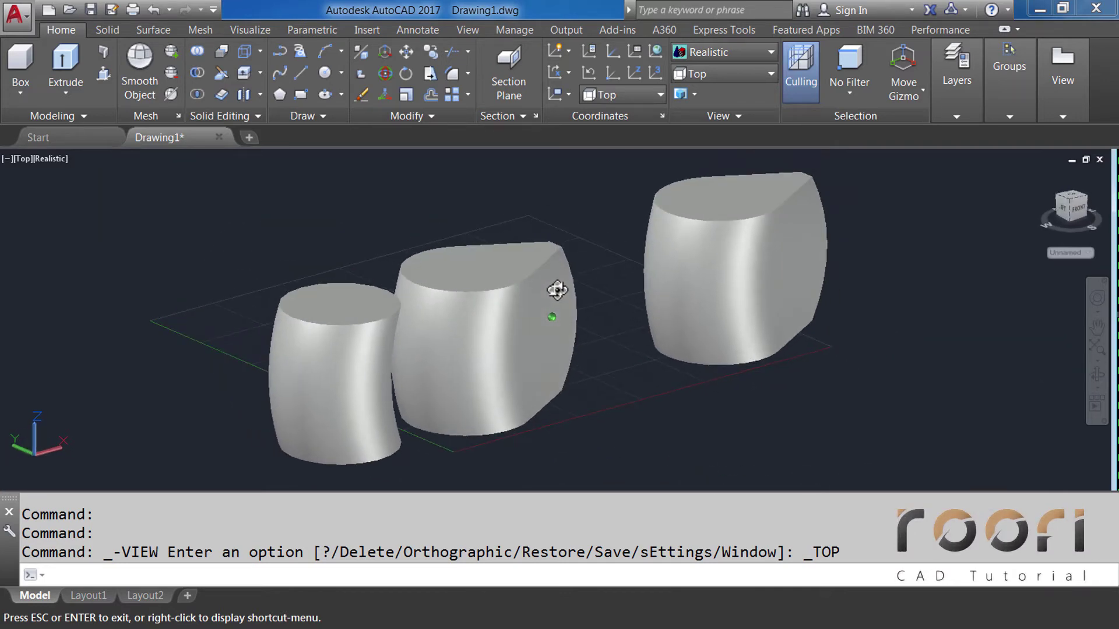
shift+middle_drag(504, 392, 484, 352)
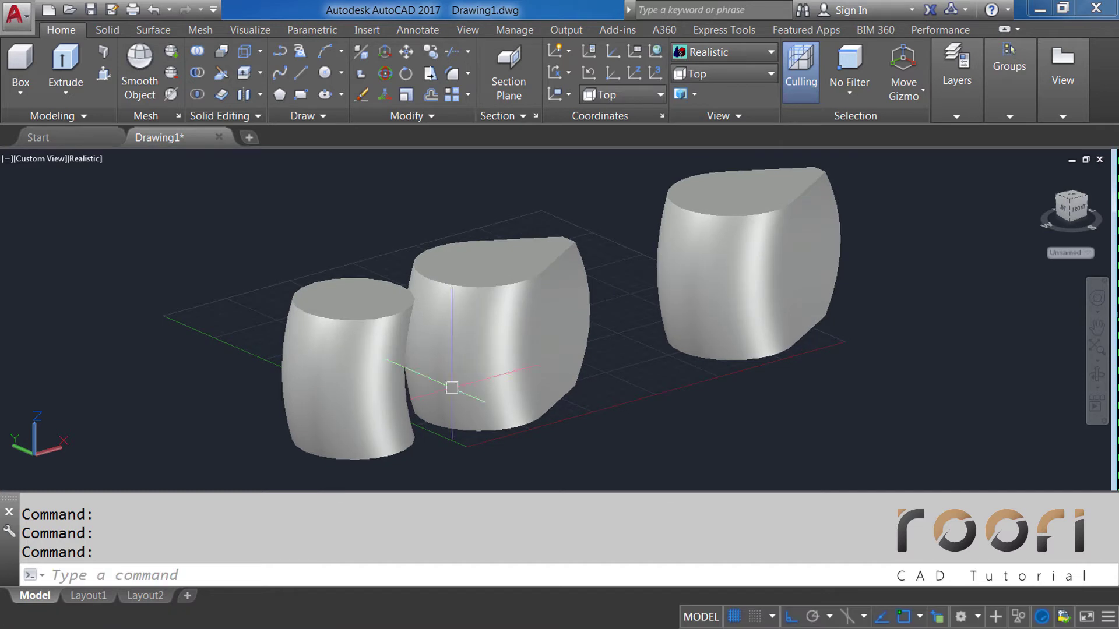
Step: Move the small cylinder 100 units into the teardrop solid
scroll(386, 424, up, 2)
middle_drag(419, 407, 457, 379)
text(M)
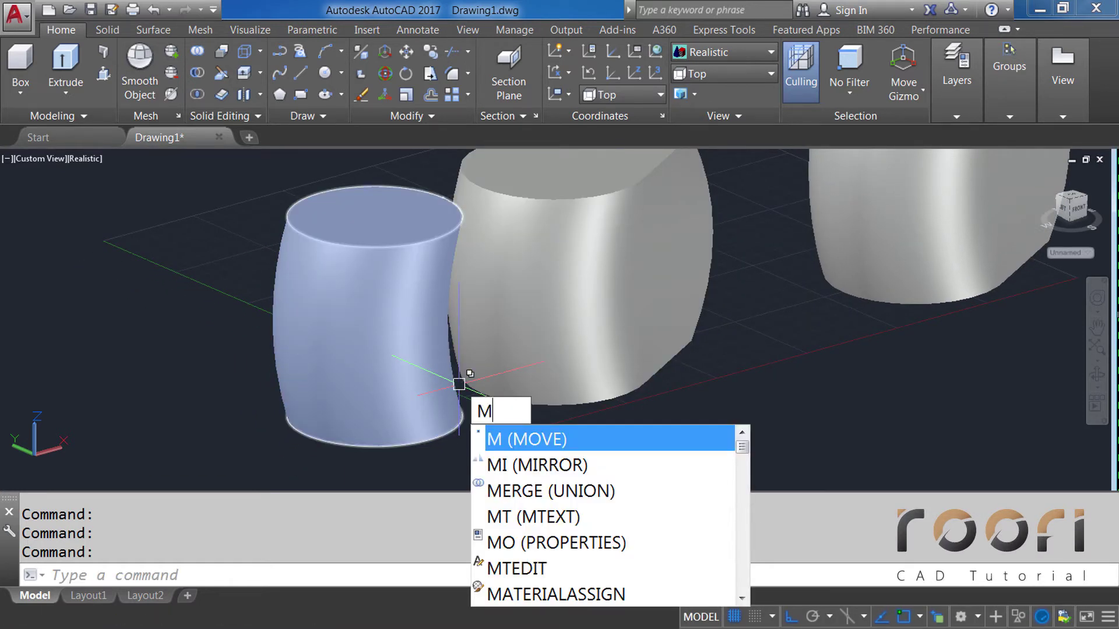
key(Return)
click(449, 419)
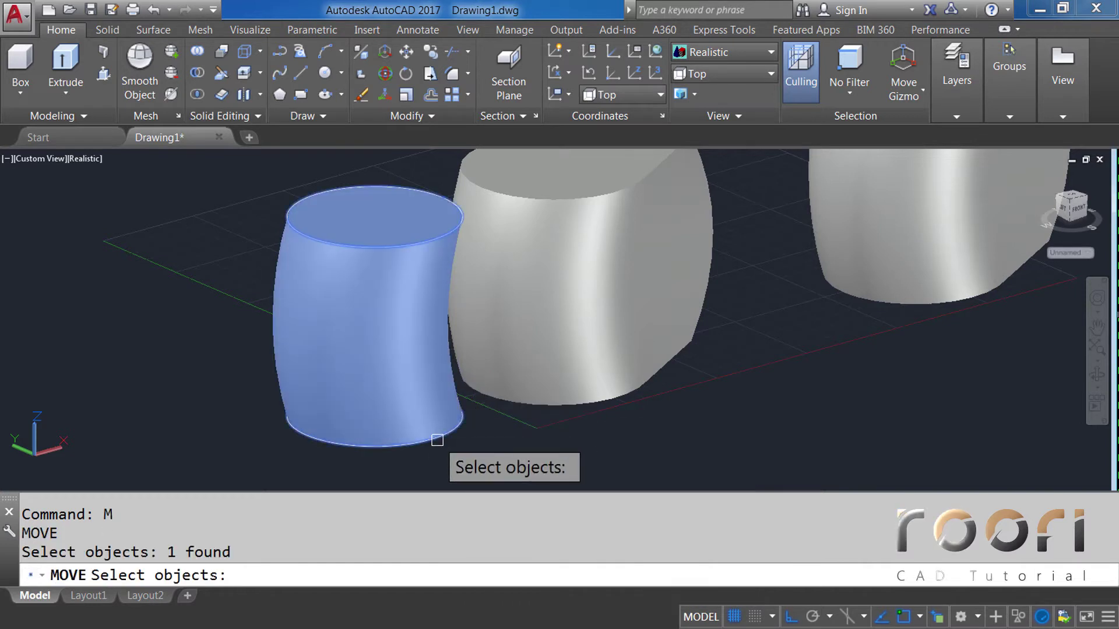
key(Return)
click(493, 453)
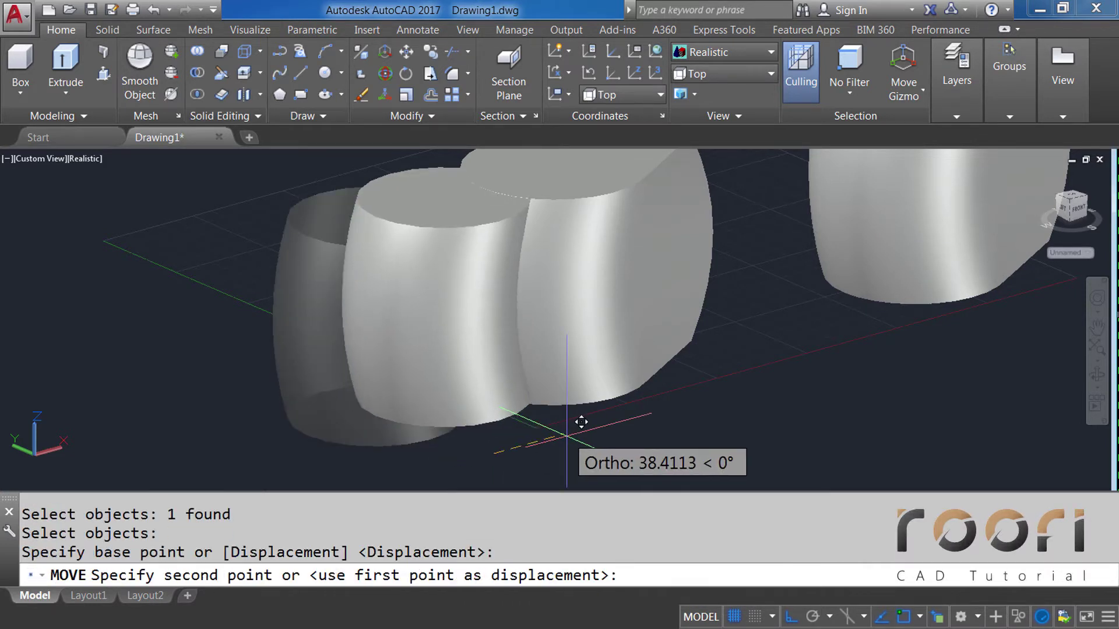
text(100)
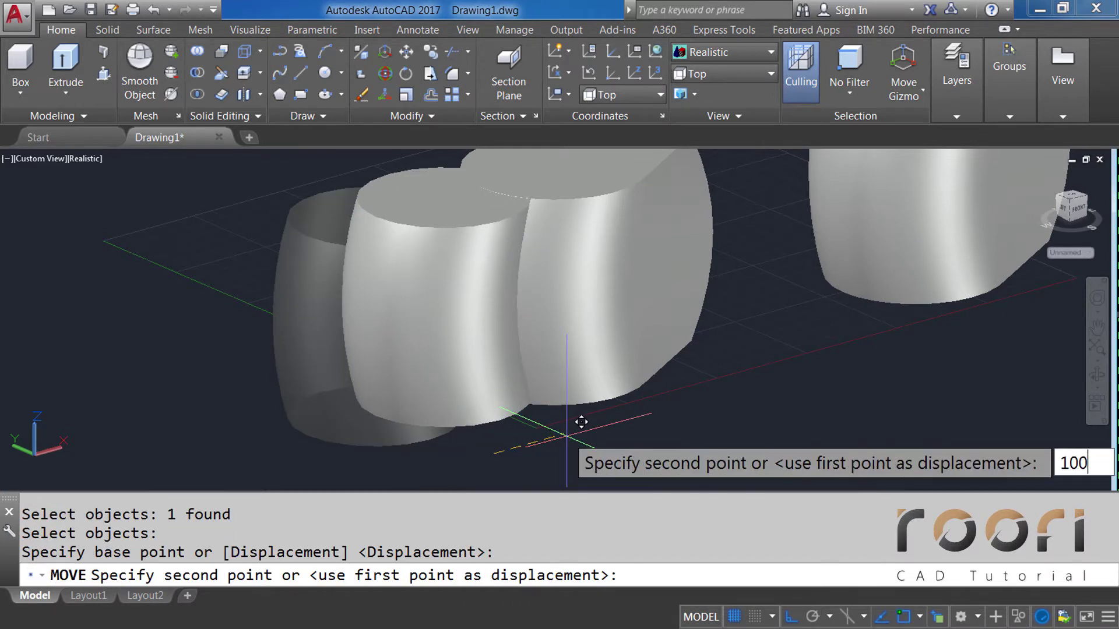
key(Return)
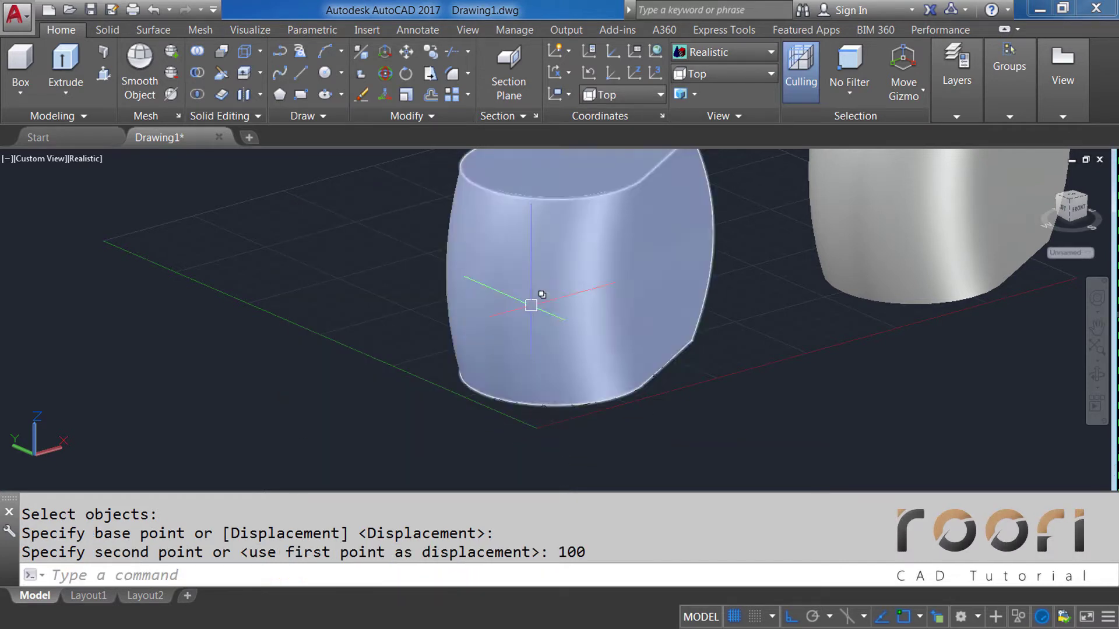
middle_drag(535, 300, 494, 352)
scroll(520, 237, up, 2)
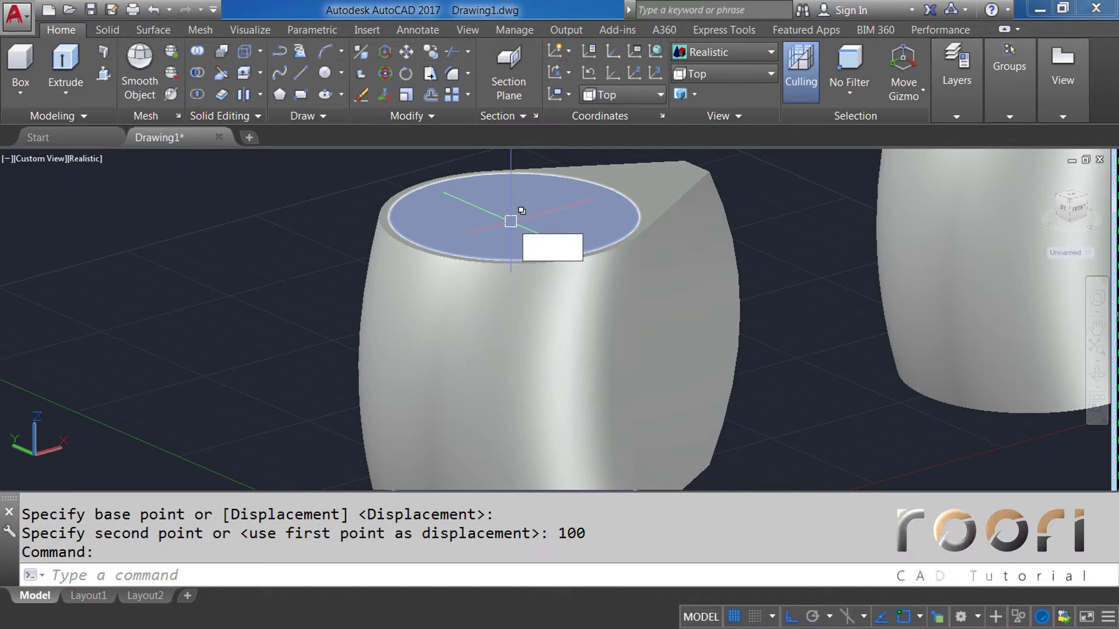
Step: Subtract the cylinder from the teardrop solid and orbit to inspect the cavity
text(SUBTRACT)
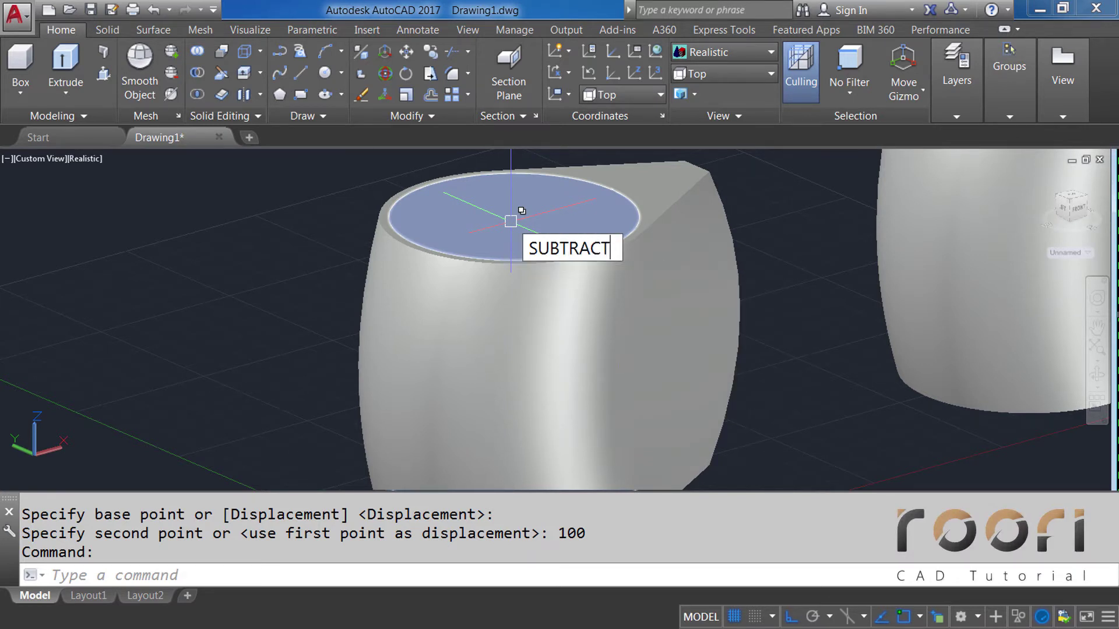
key(Return)
click(686, 193)
key(Return)
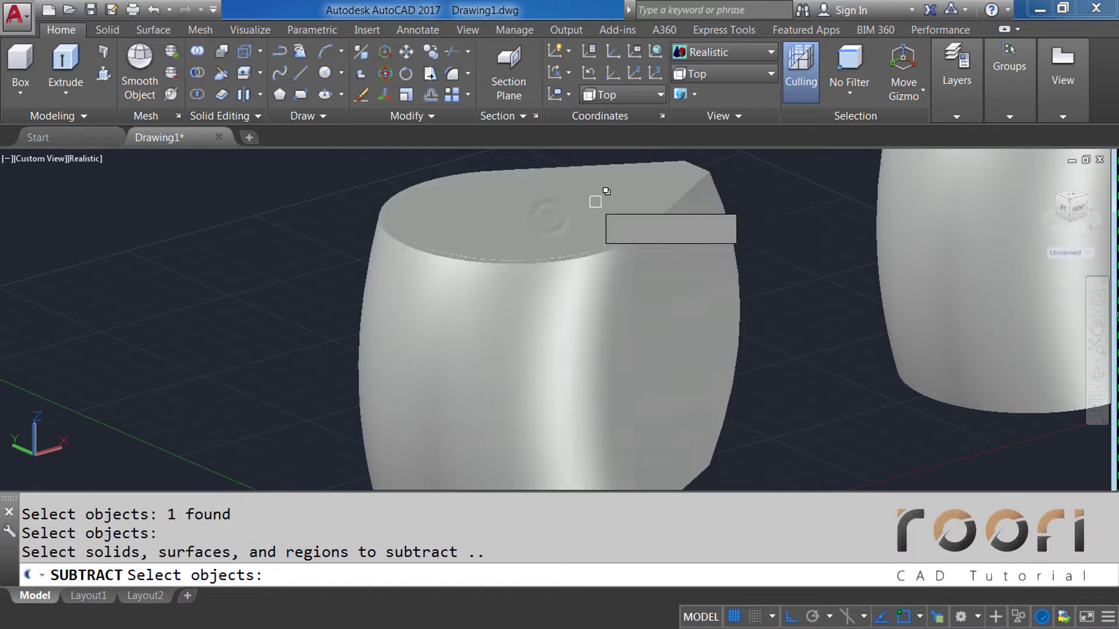
click(548, 217)
click(610, 279)
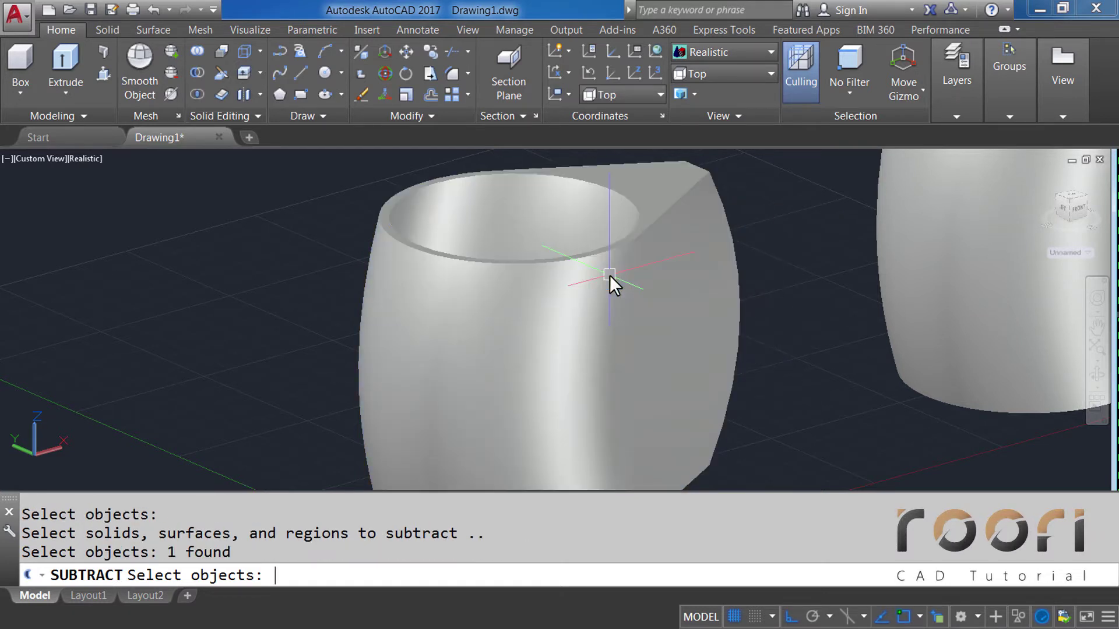
key(Return)
scroll(589, 285, down, 2)
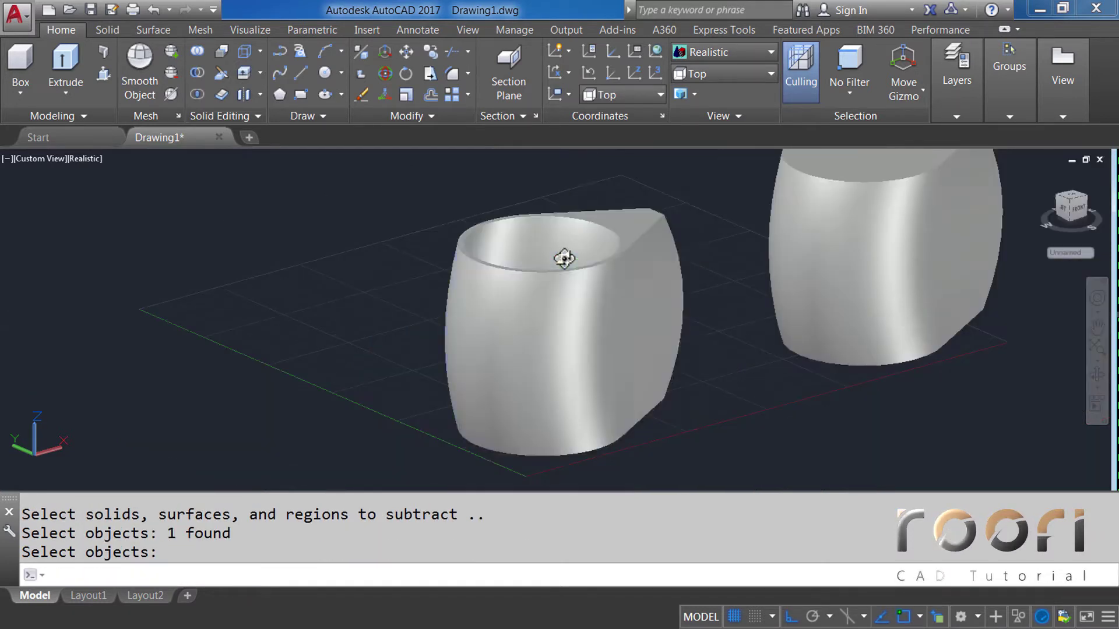
mouse_move(565, 255)
shift+middle_down()
mouse_move(479, 278)
mouse_move(616, 325)
mouse_move(767, 282)
mouse_move(701, 170)
mouse_move(616, 132)
shift+middle_up()
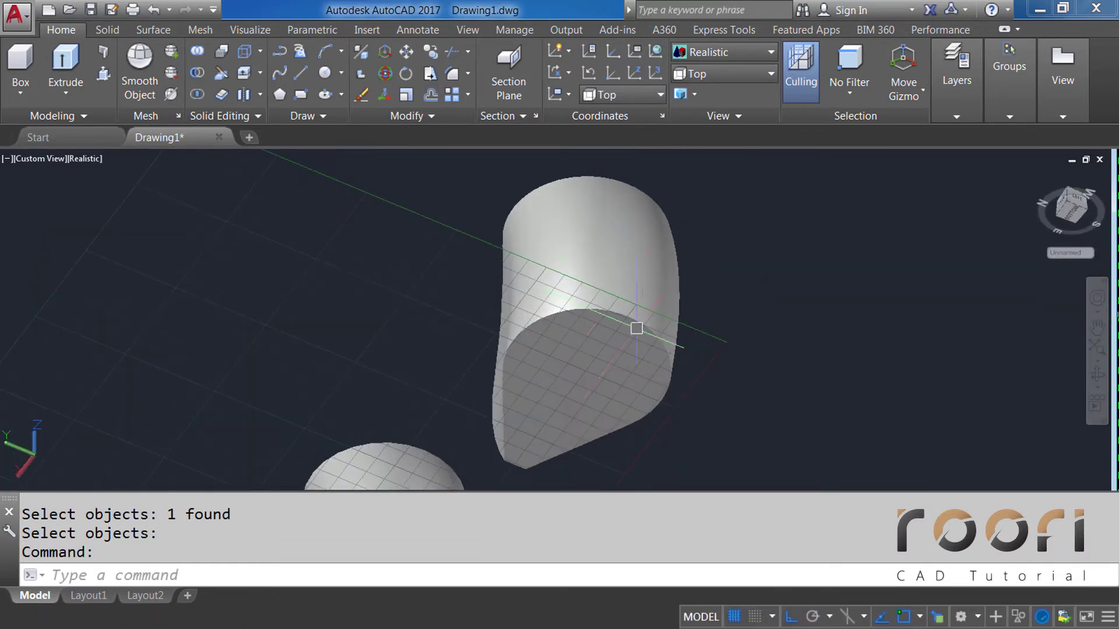
mouse_move(637, 324)
shift+middle_down()
mouse_move(586, 312)
mouse_move(487, 337)
mouse_move(483, 432)
mouse_move(527, 466)
shift+middle_up()
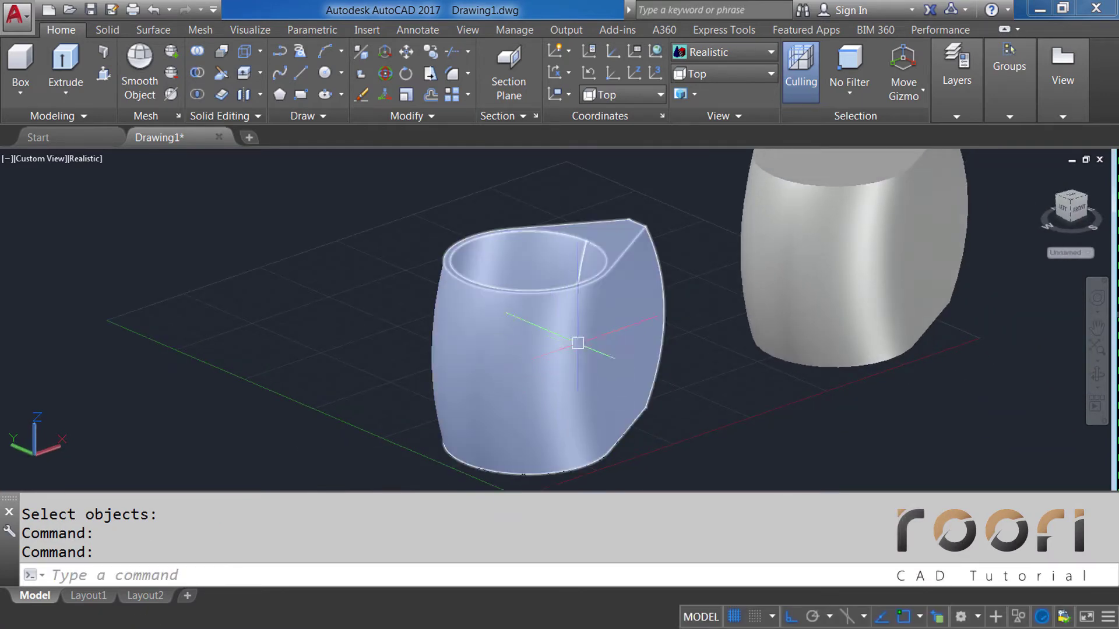
Step: Switch to the 2D Wireframe style and the Front view, panning the drawing right
click(716, 57)
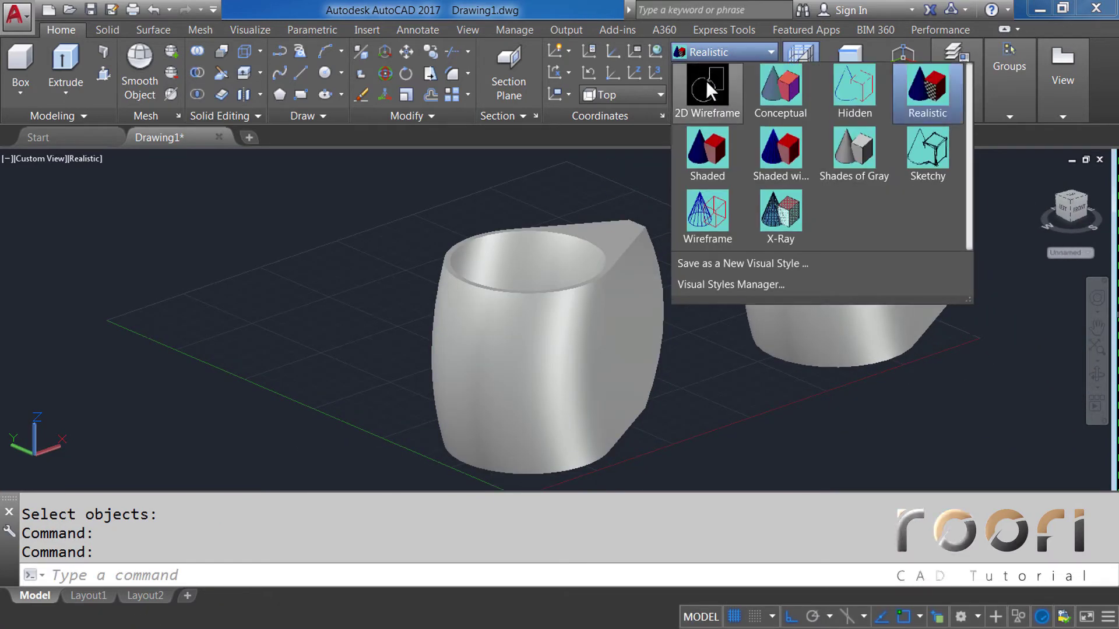
click(705, 81)
click(708, 75)
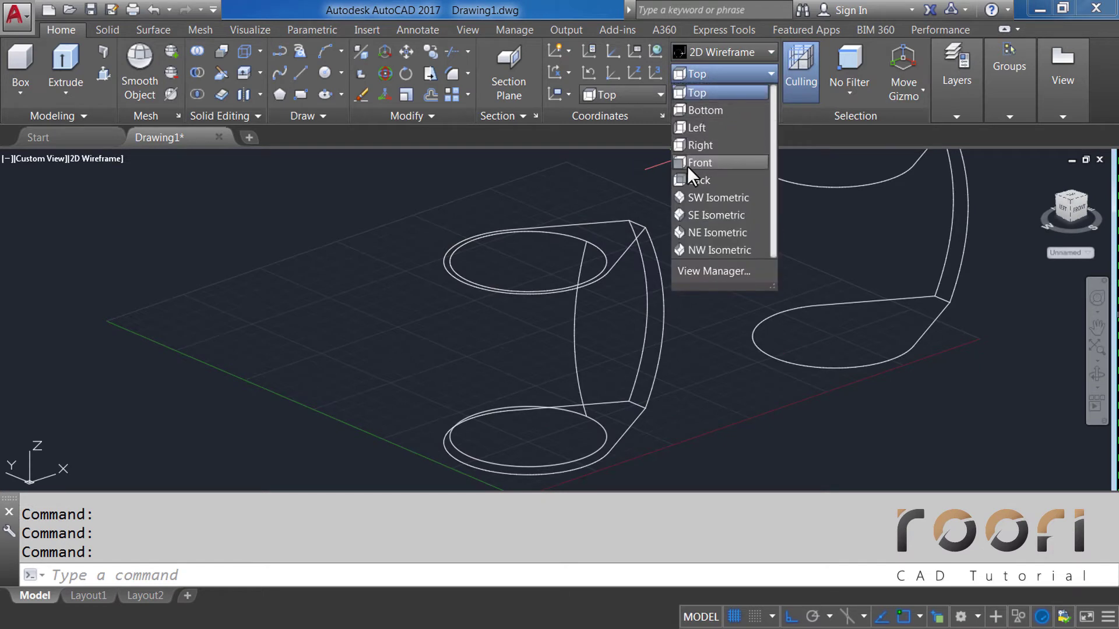
click(700, 163)
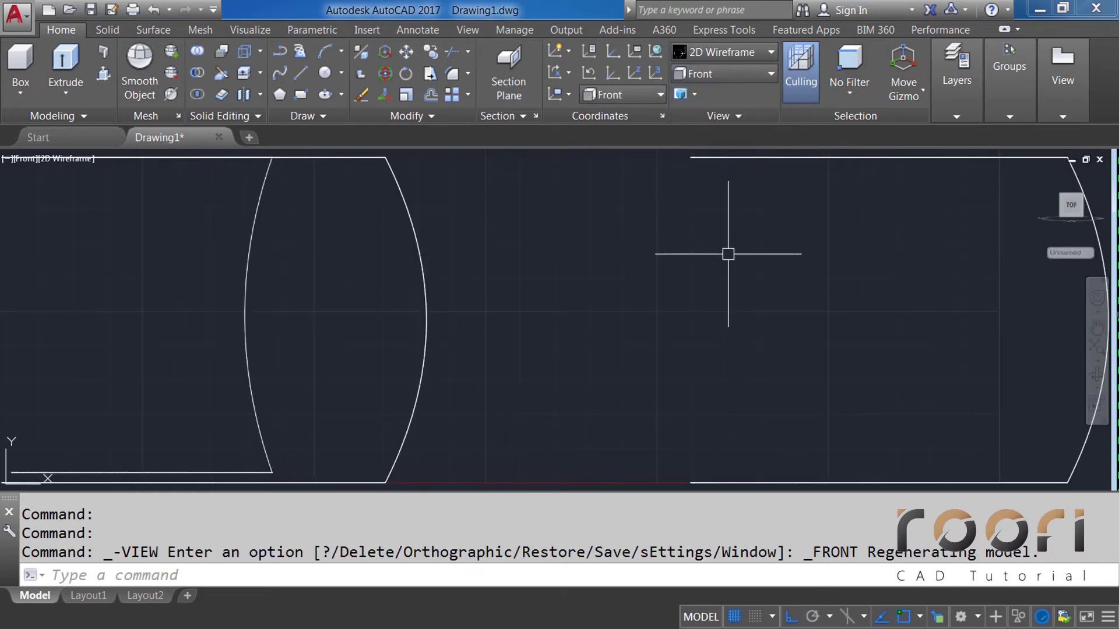
scroll(727, 256, down, 2)
middle_drag(370, 327, 729, 352)
text(L)
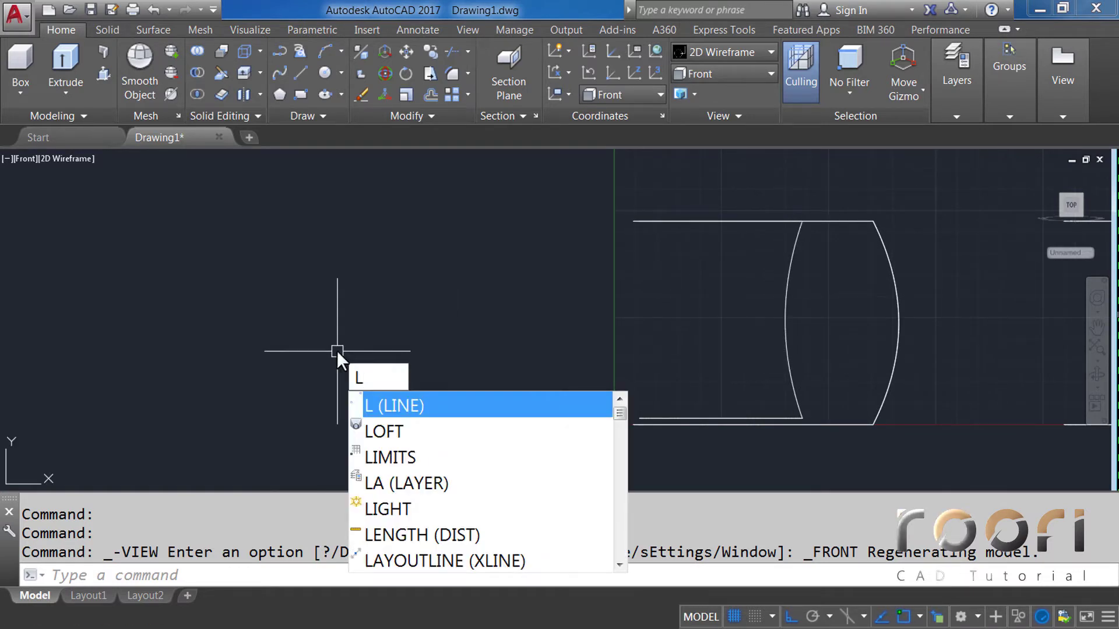
Step: Draw a 79-unit vertical line to the left of the barrel profile
key(Return)
click(299, 429)
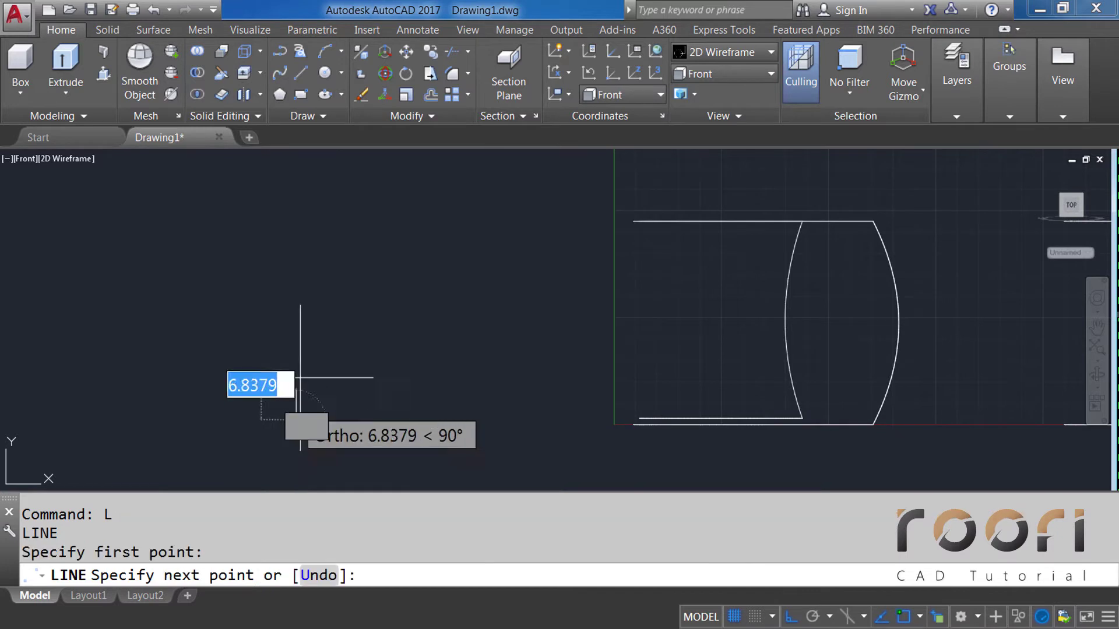
text(79)
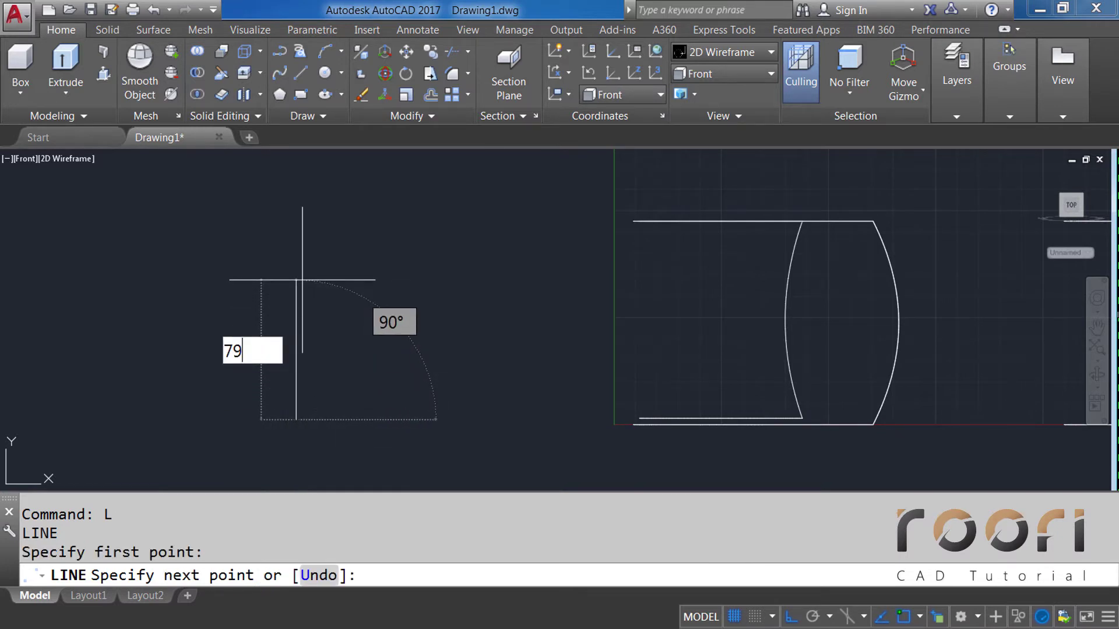
key(Return)
key(Return)
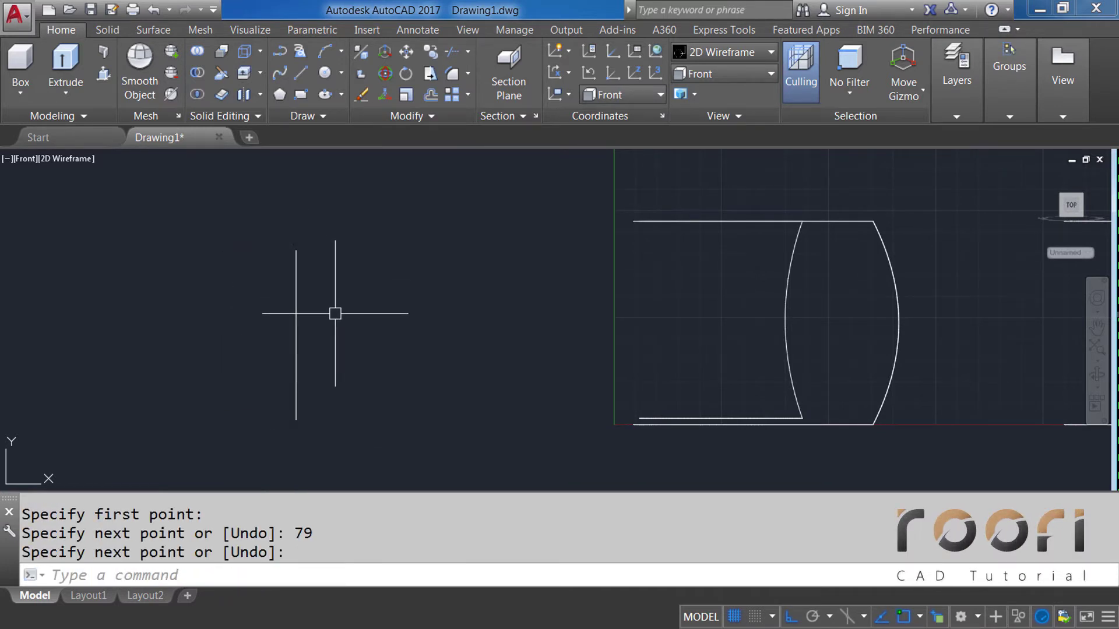
middle_drag(332, 312, 438, 303)
scroll(438, 303, up, 2)
text(O)
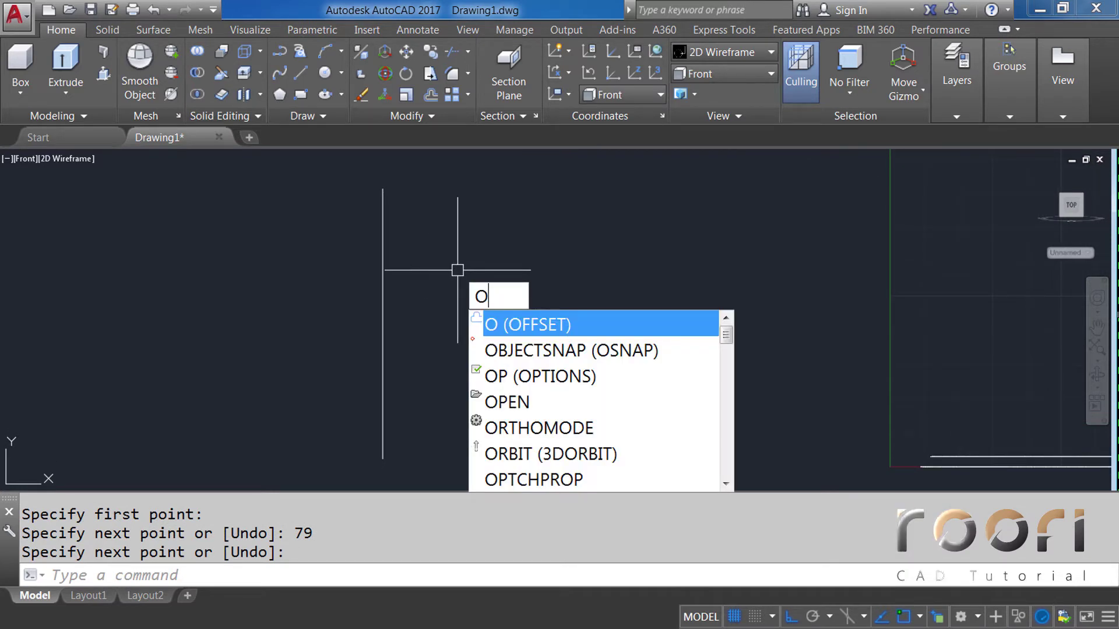
Step: Offset the vertical line 53 units to the right
key(Return)
text(53)
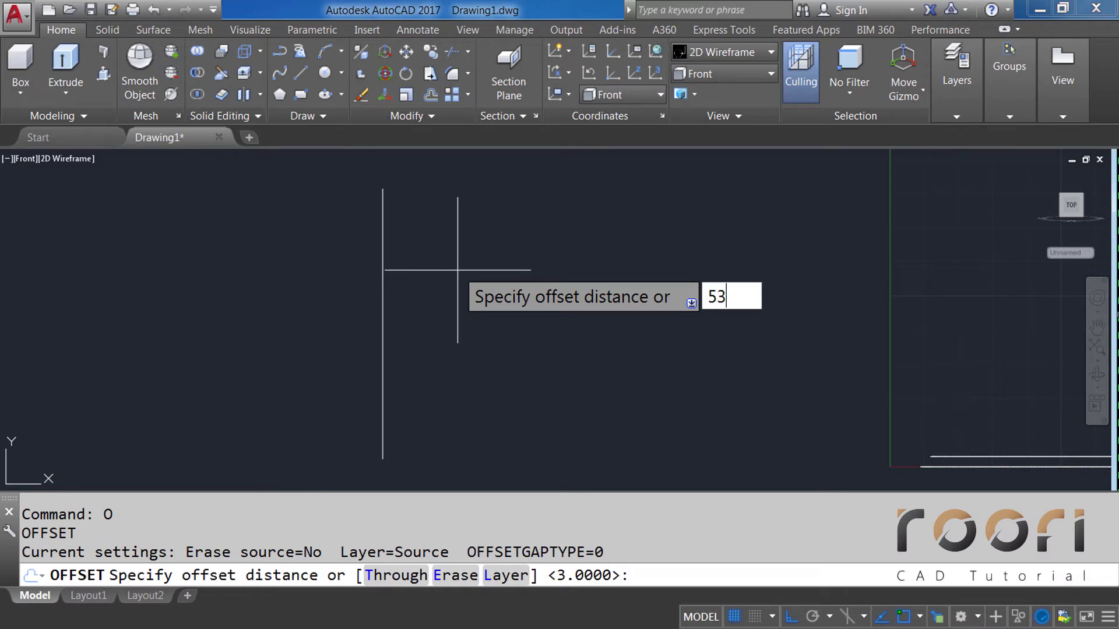
key(Return)
click(382, 290)
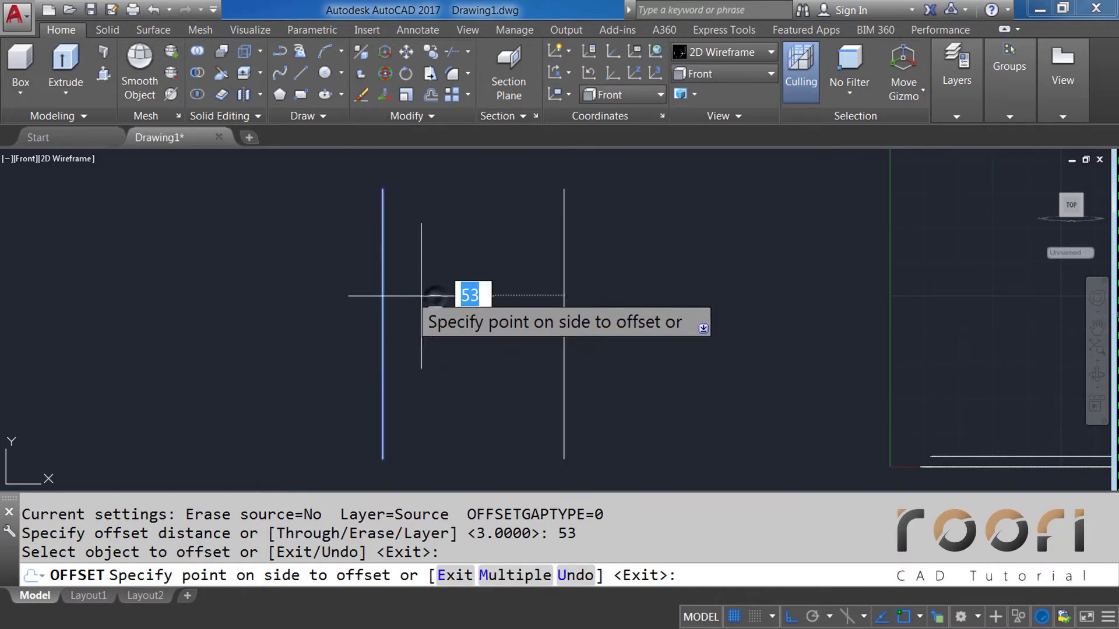
click(475, 292)
key(Return)
middle_drag(441, 317, 480, 304)
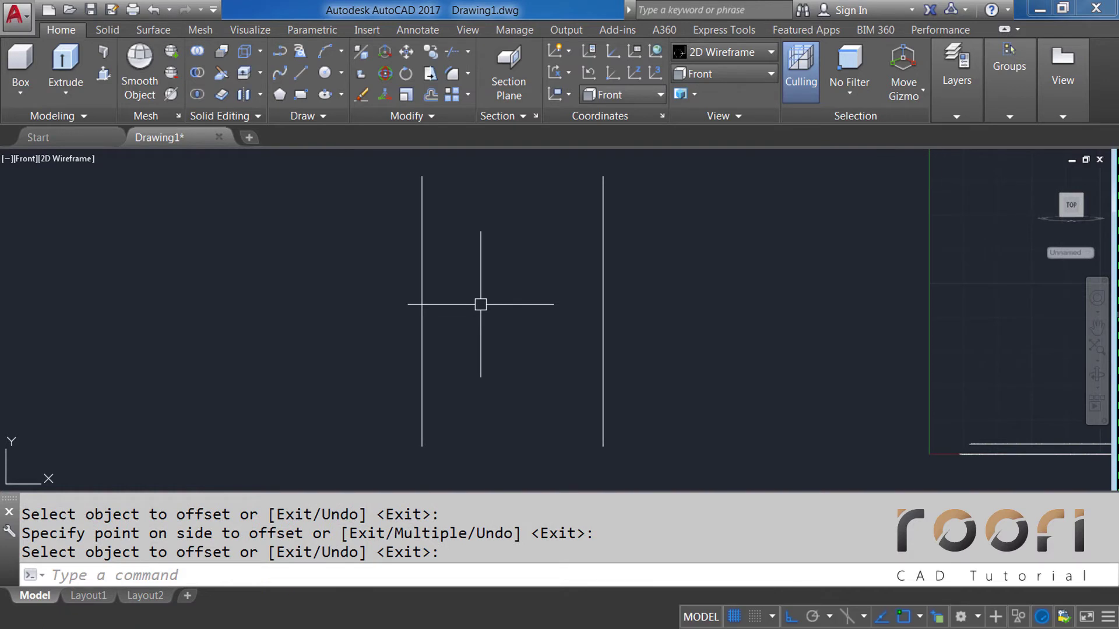
text(L)
Step: Join the two vertical lines' top and bottom endpoints to close the rectangle
key(Return)
text(L)
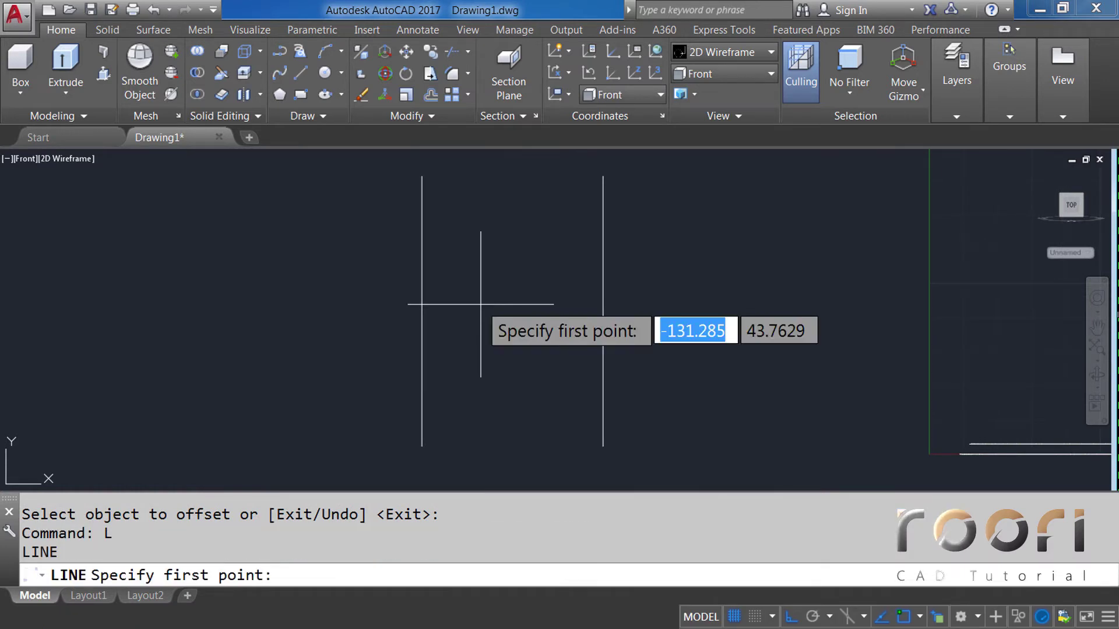
click(422, 176)
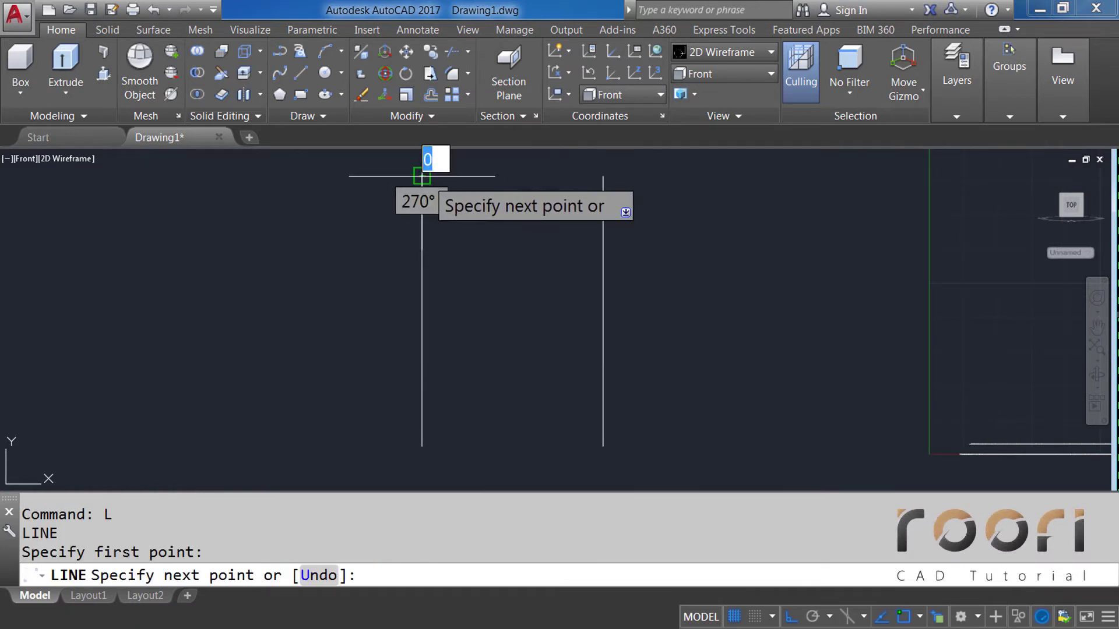
click(603, 176)
key(Return)
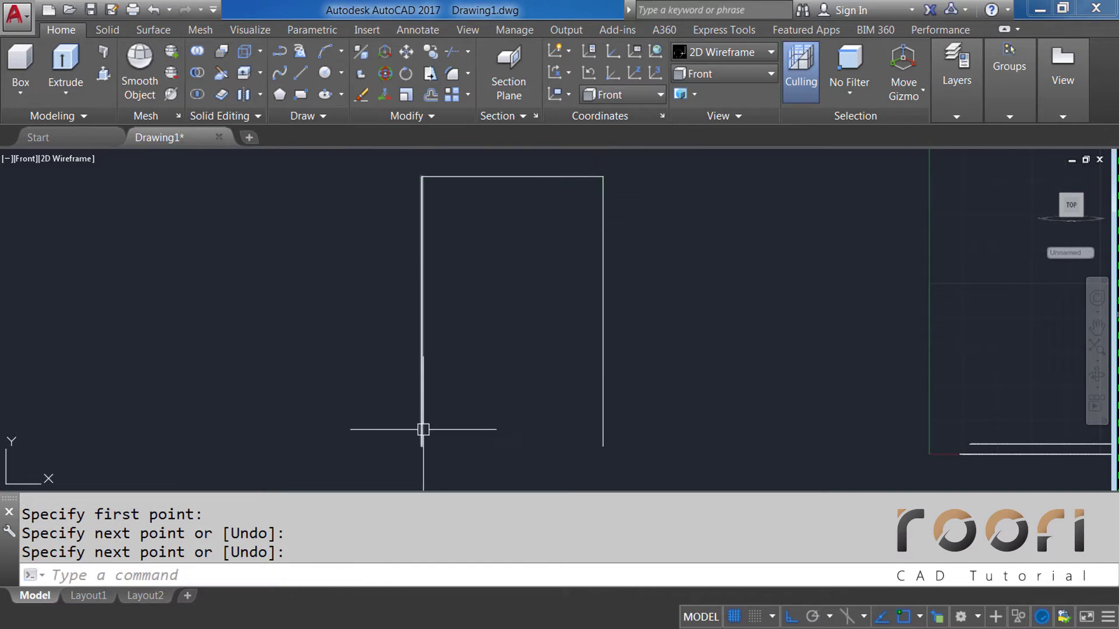
key(Return)
click(421, 447)
click(603, 447)
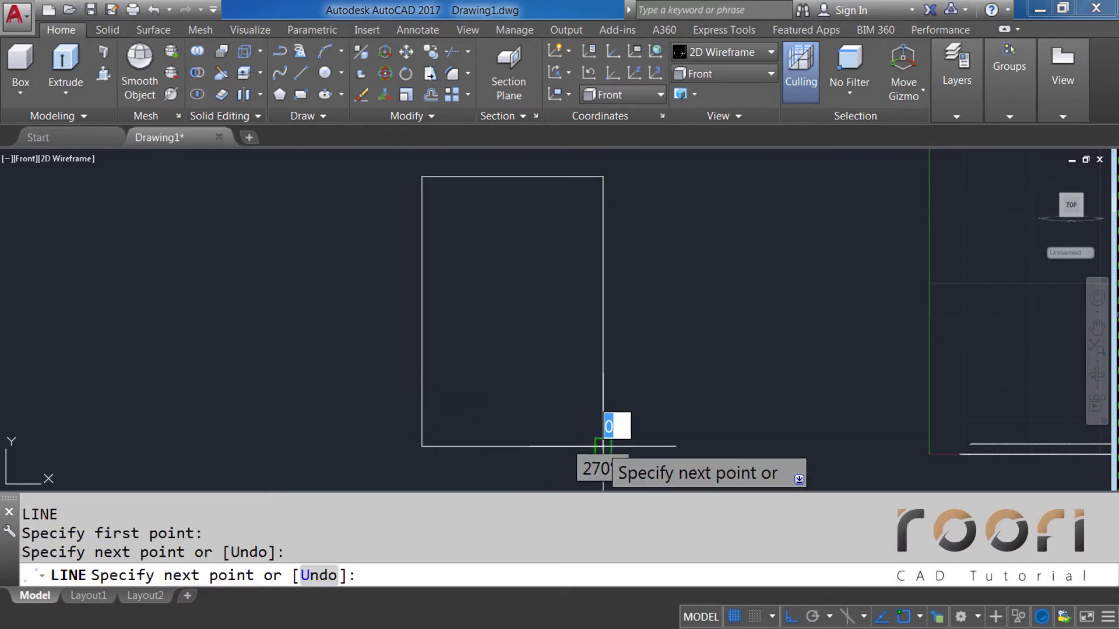
key(Return)
text(MT)
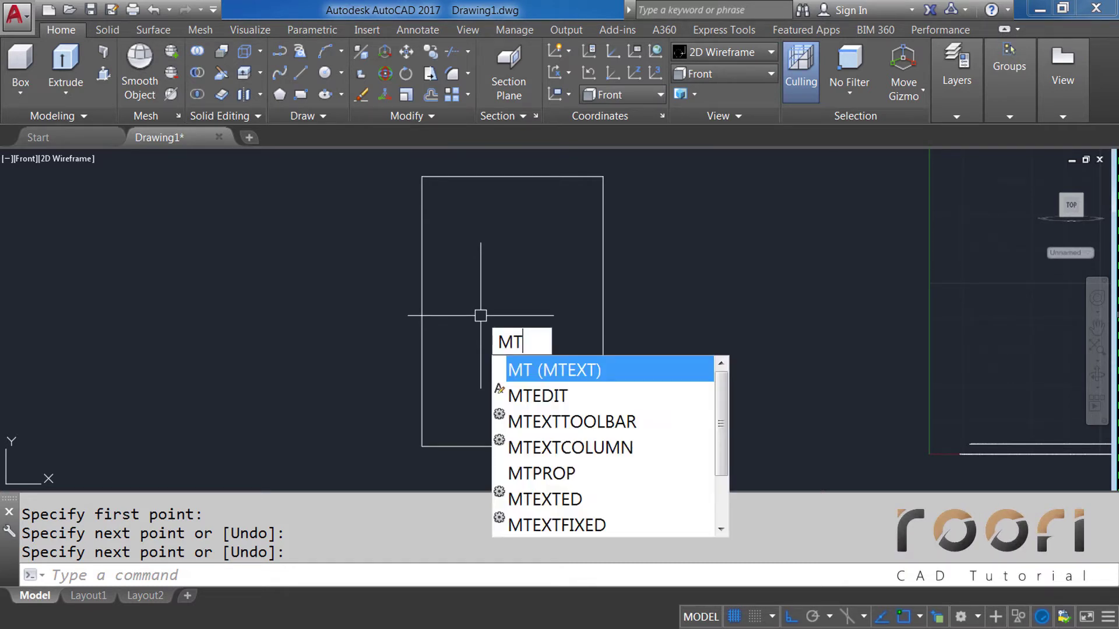
Step: Create a multiline text box from the rectangle's top-left to bottom-right corner, justified Top Center
key(Return)
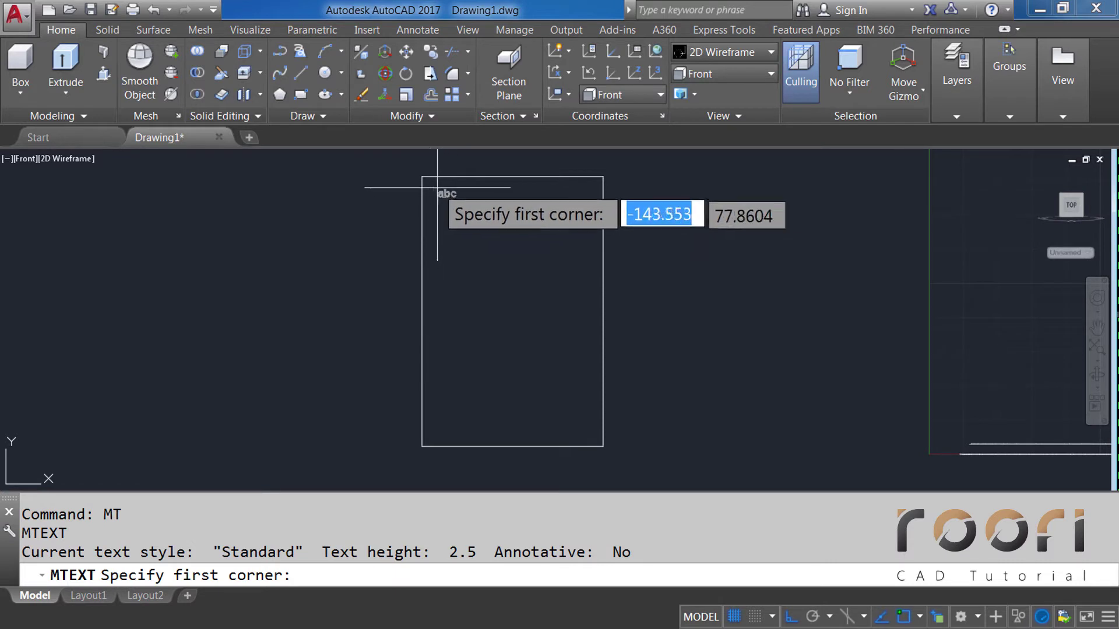
click(422, 176)
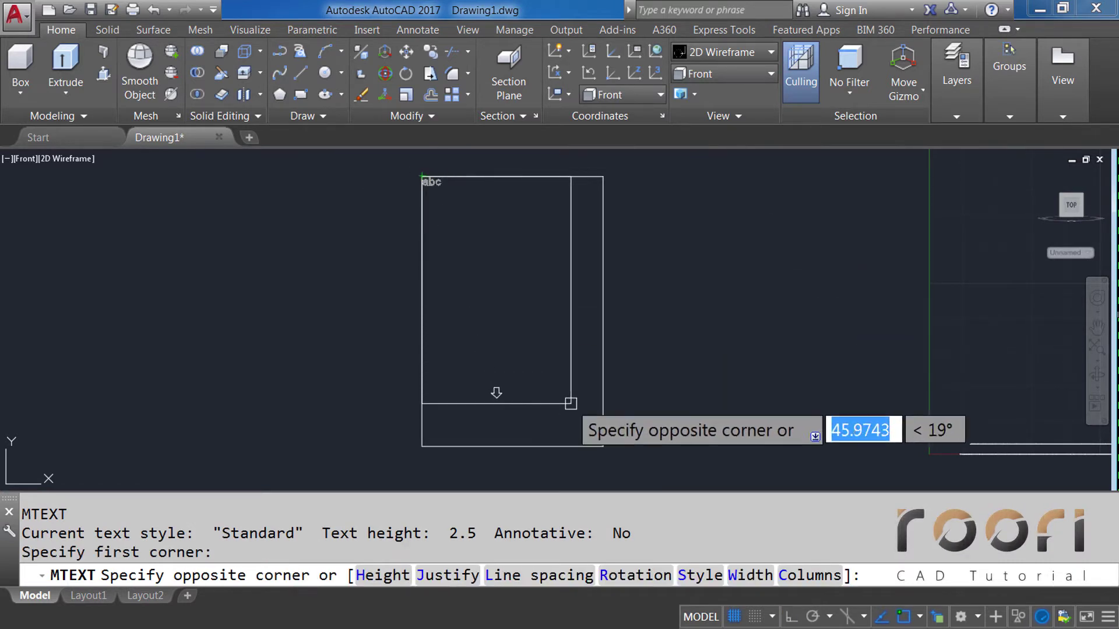
click(603, 446)
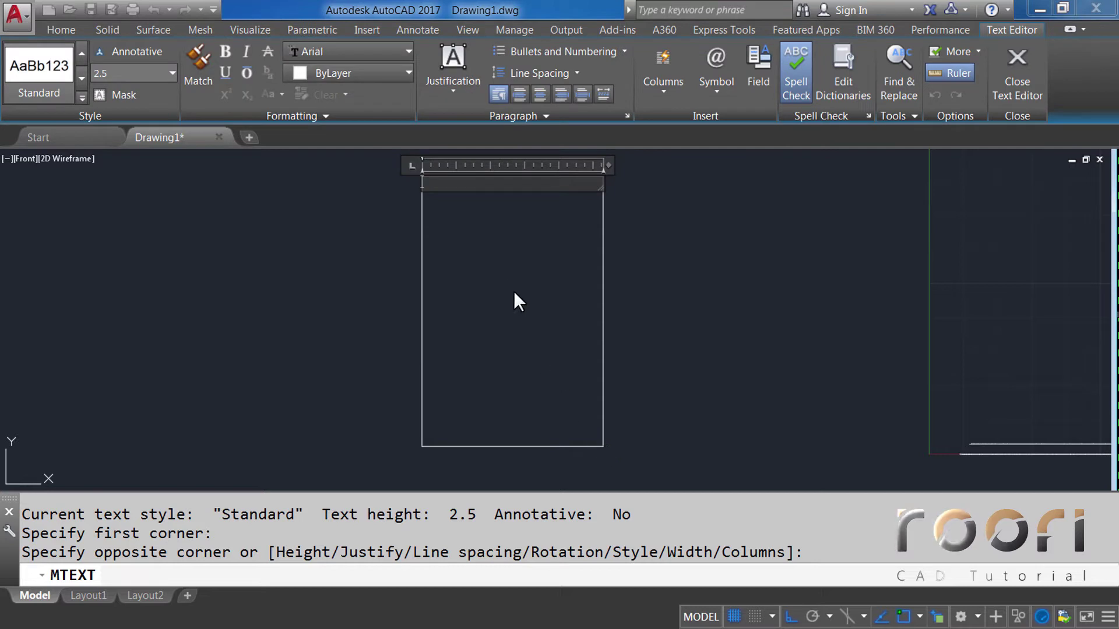
click(456, 93)
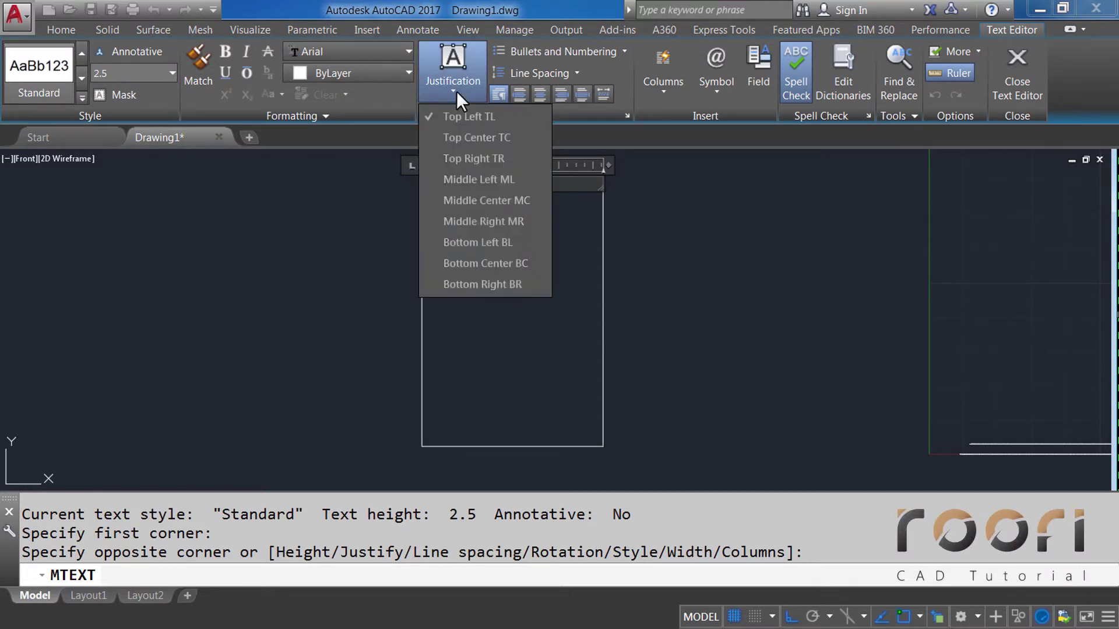
click(468, 140)
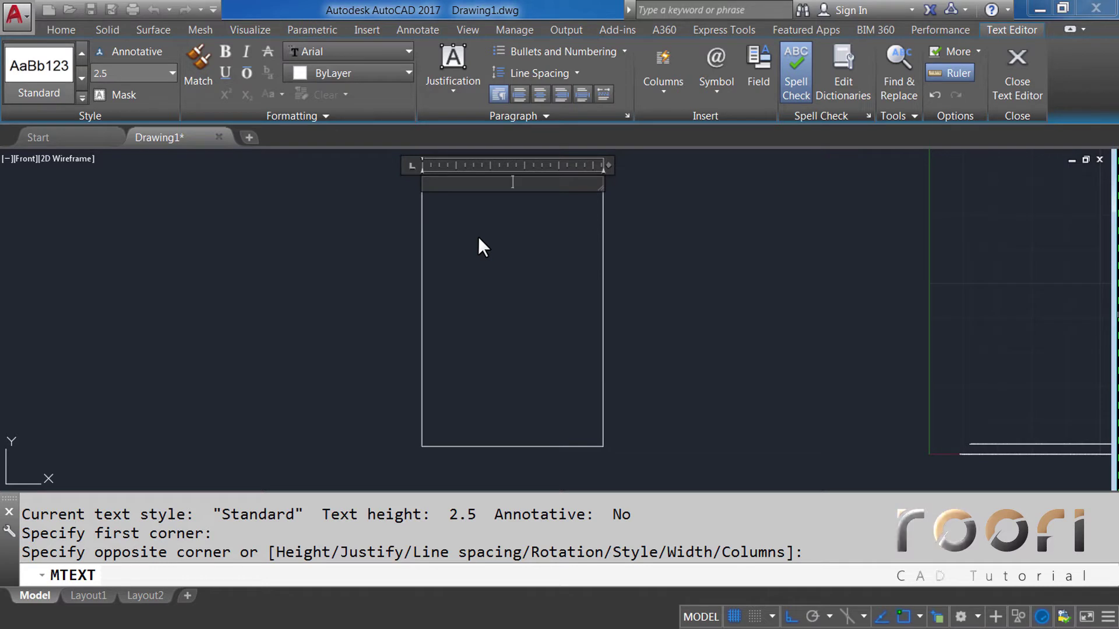
Step: Type 'none of us', 'is as strong as', 'of us.' on three lines and select them all
text(none)
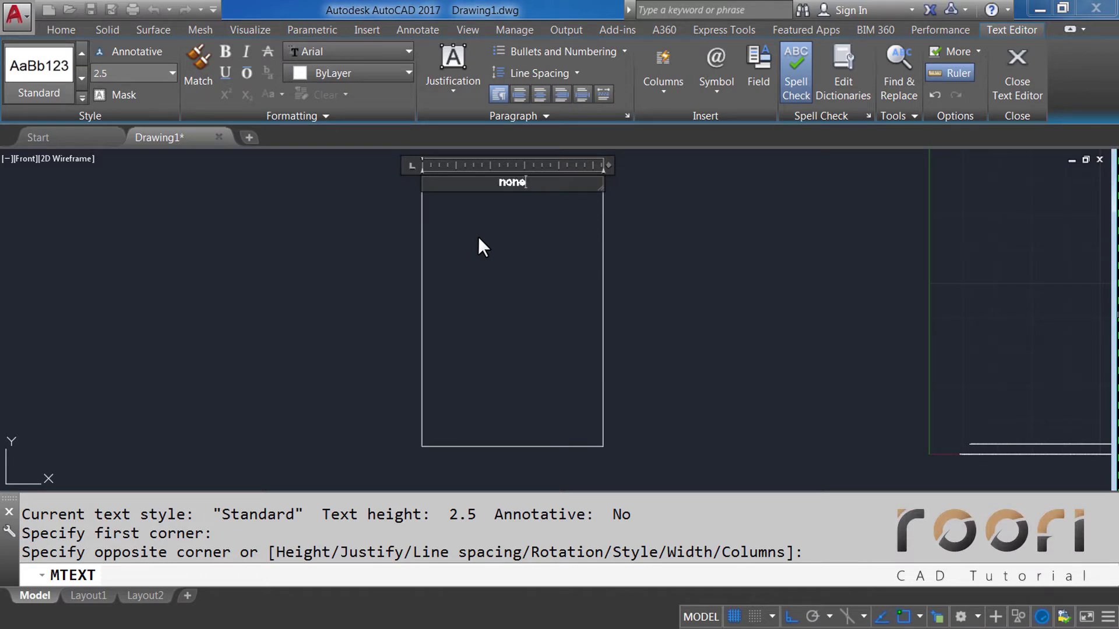
text( of)
text( us)
key(Return)
text(i)
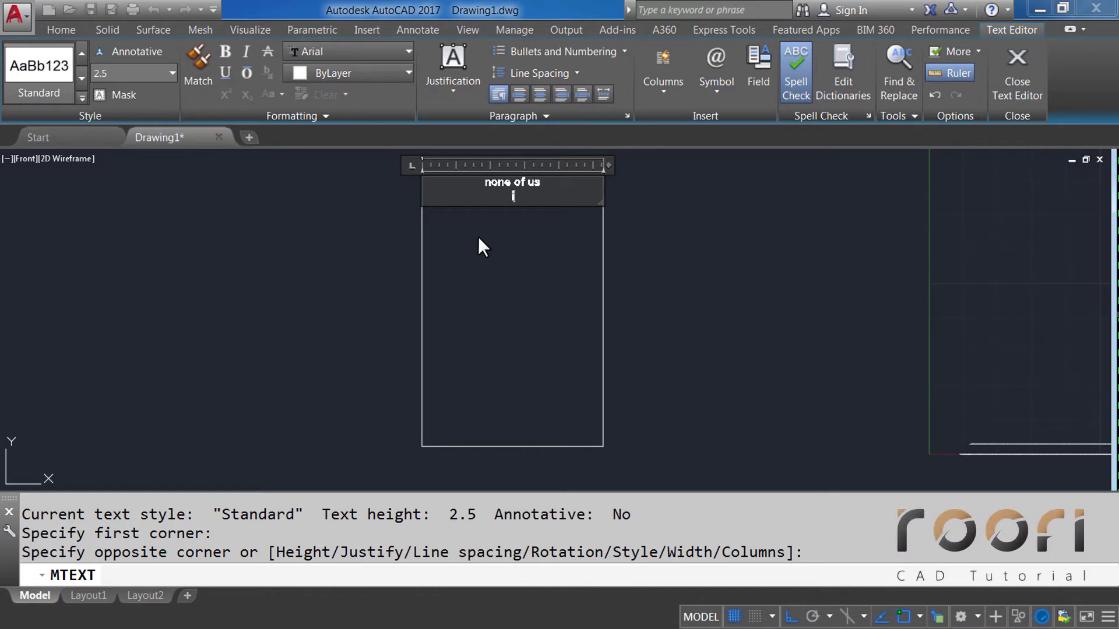
text(s as)
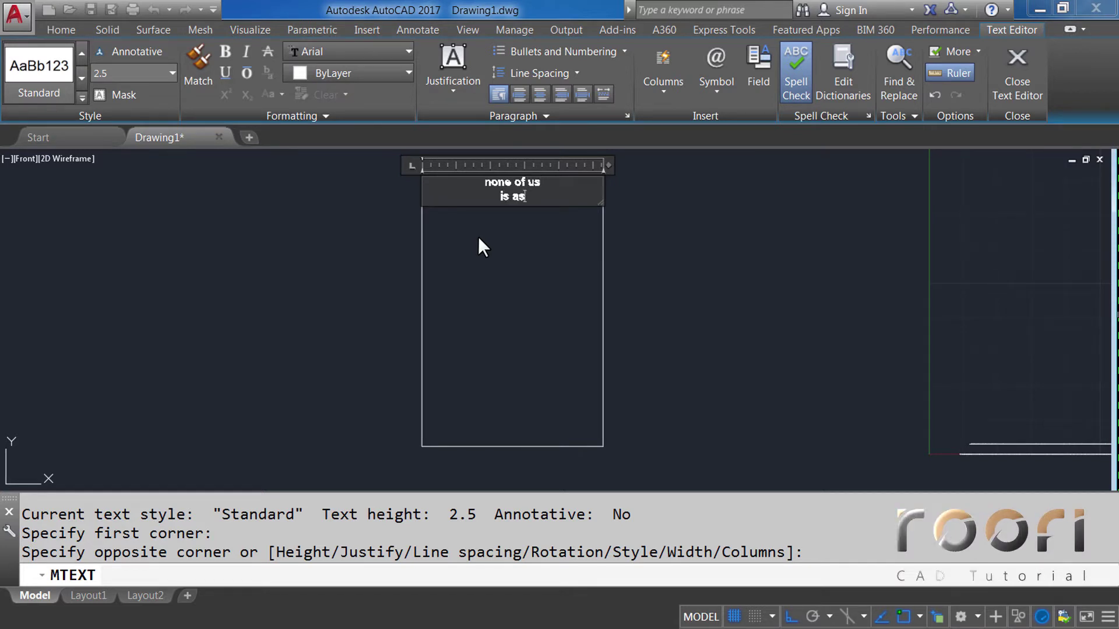
text( stro)
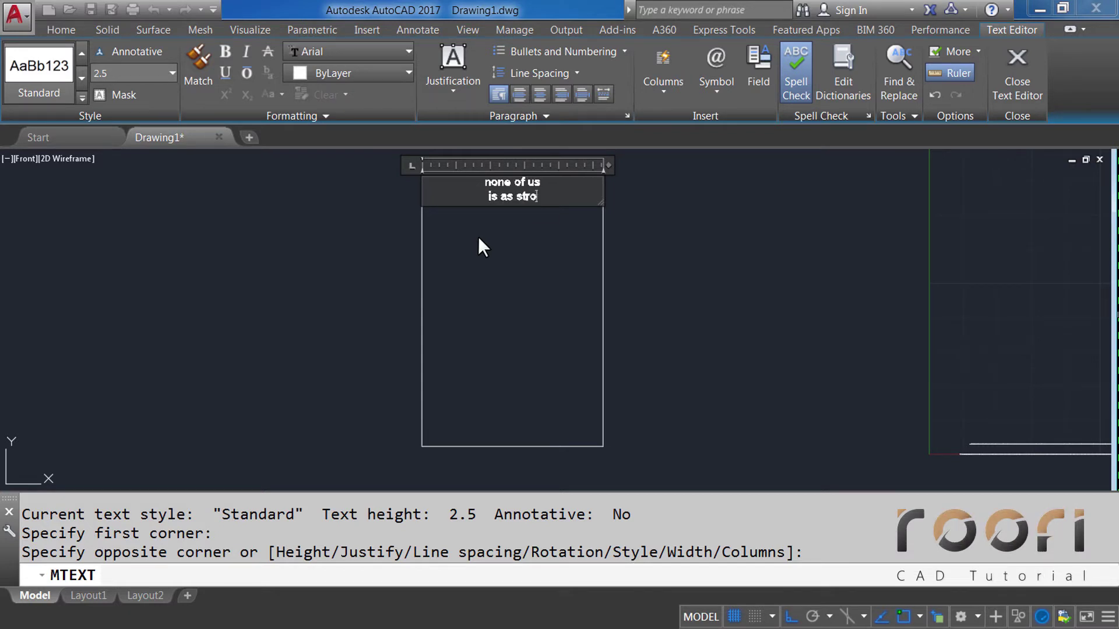
text(ng as)
key(Return)
text(o)
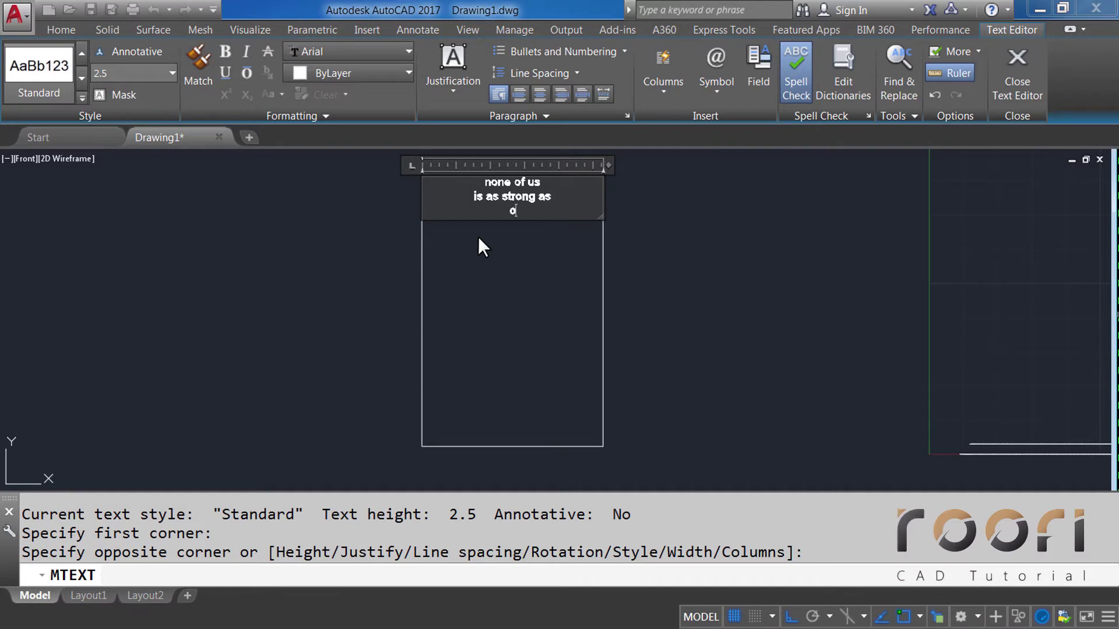
text(f us.)
scroll(500, 173, up, 2)
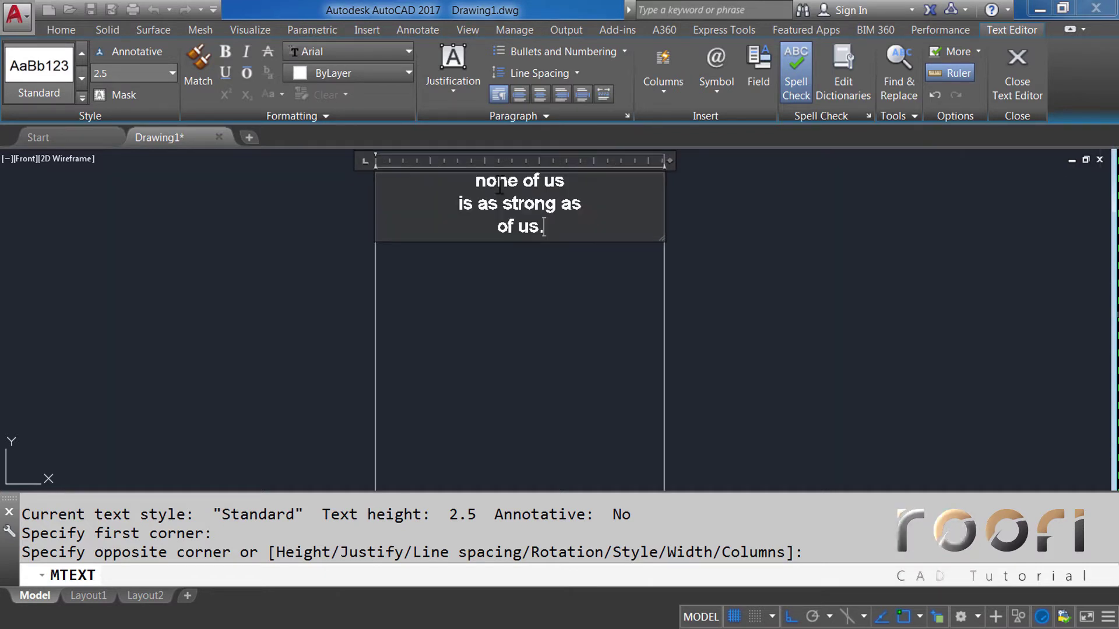
middle_drag(497, 188, 489, 224)
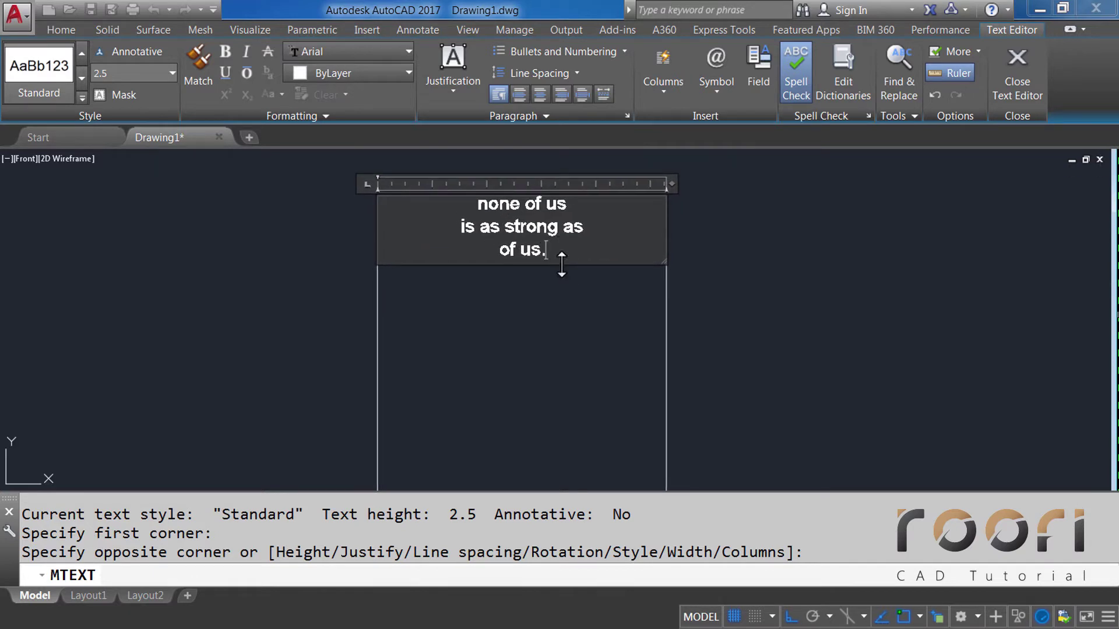
drag(548, 250, 472, 210)
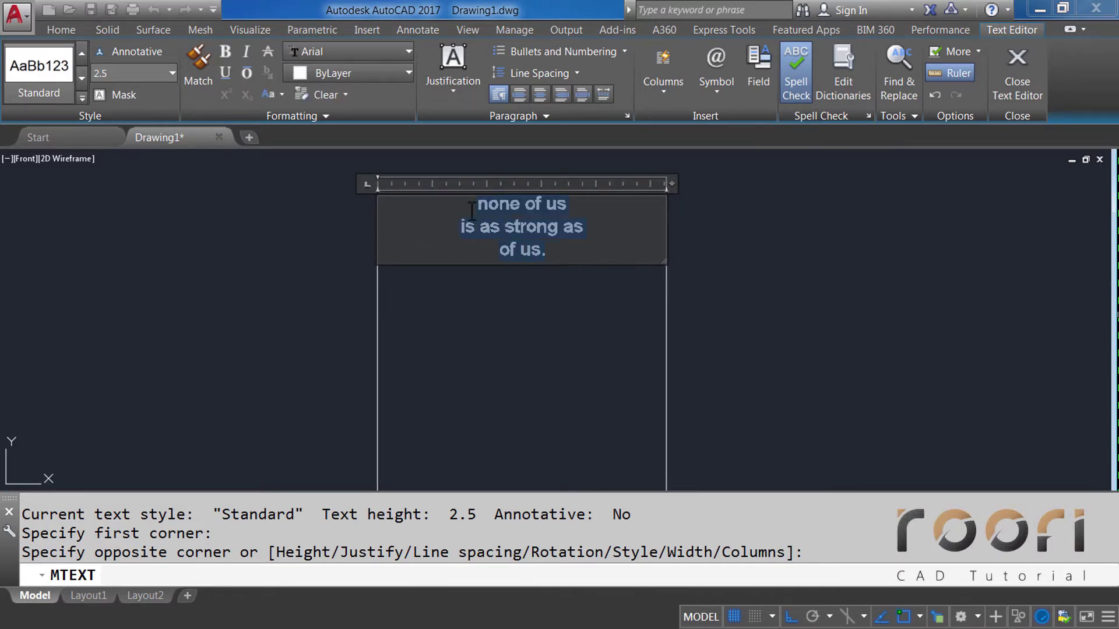
Step: Change the quote's font from Arial to Bookman Old Style and select the text height box
click(376, 54)
scroll(418, 92, down, 1)
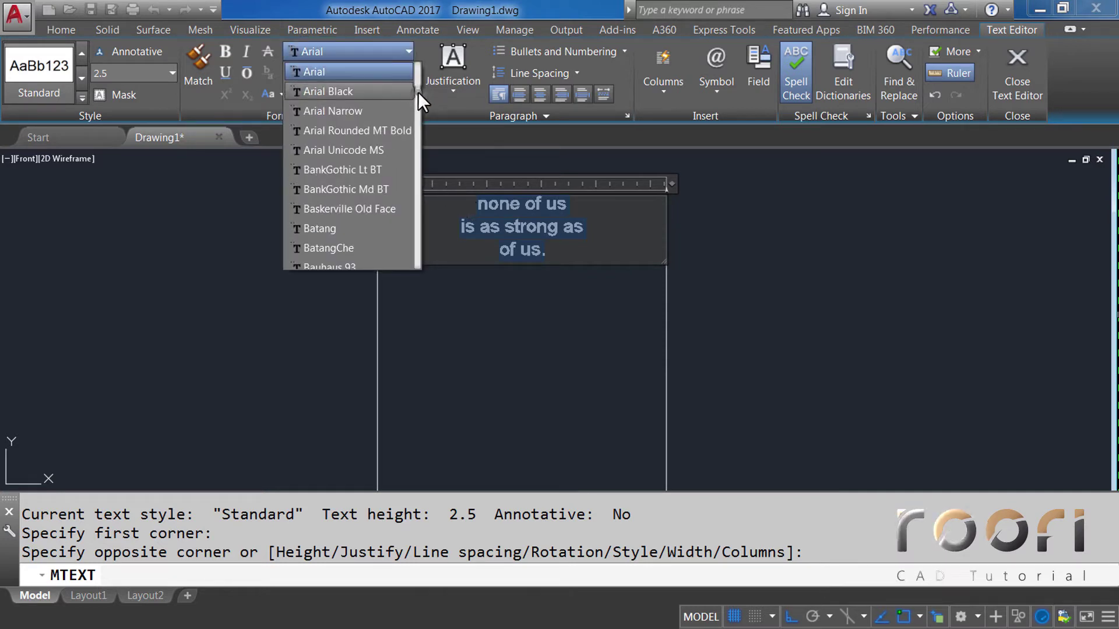
scroll(418, 92, down, 1)
scroll(418, 95, down, 1)
scroll(418, 96, down, 1)
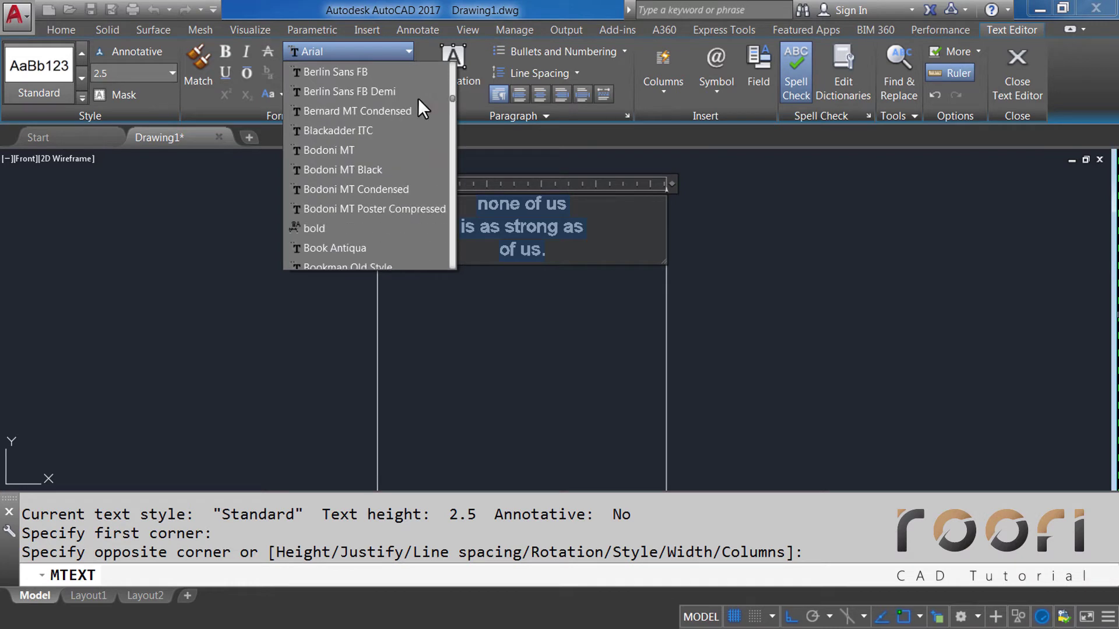
scroll(418, 99, down, 1)
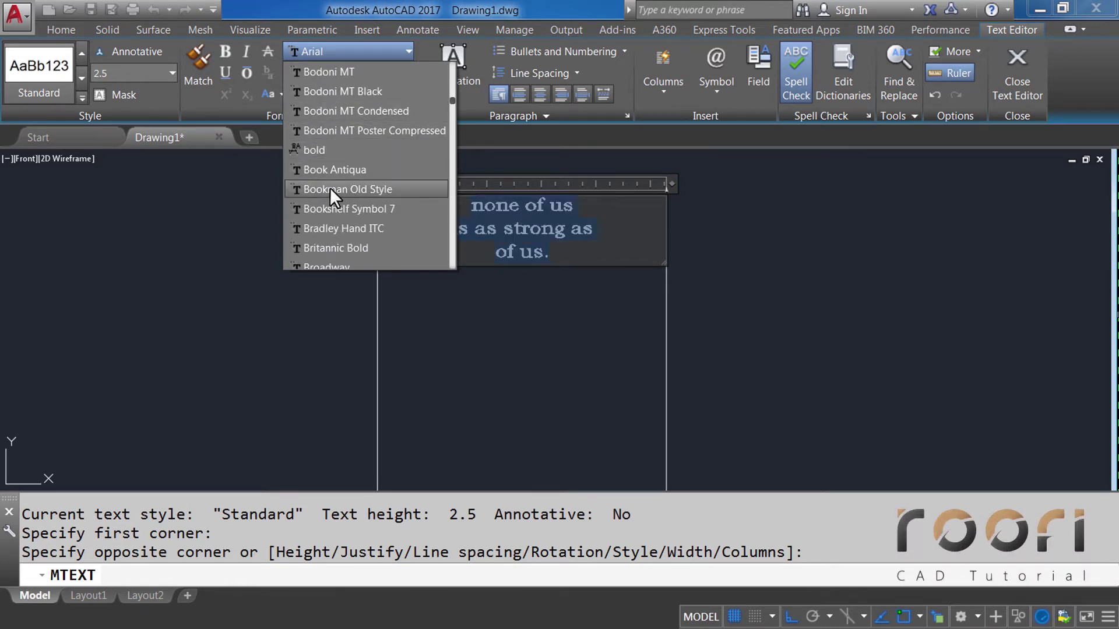
click(362, 190)
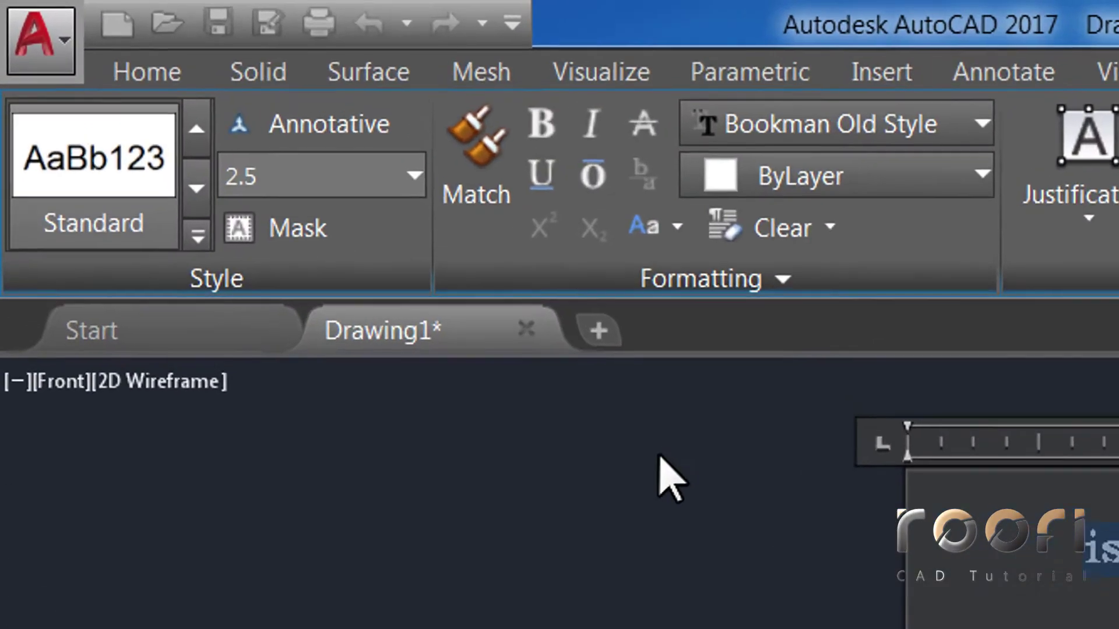
click(293, 176)
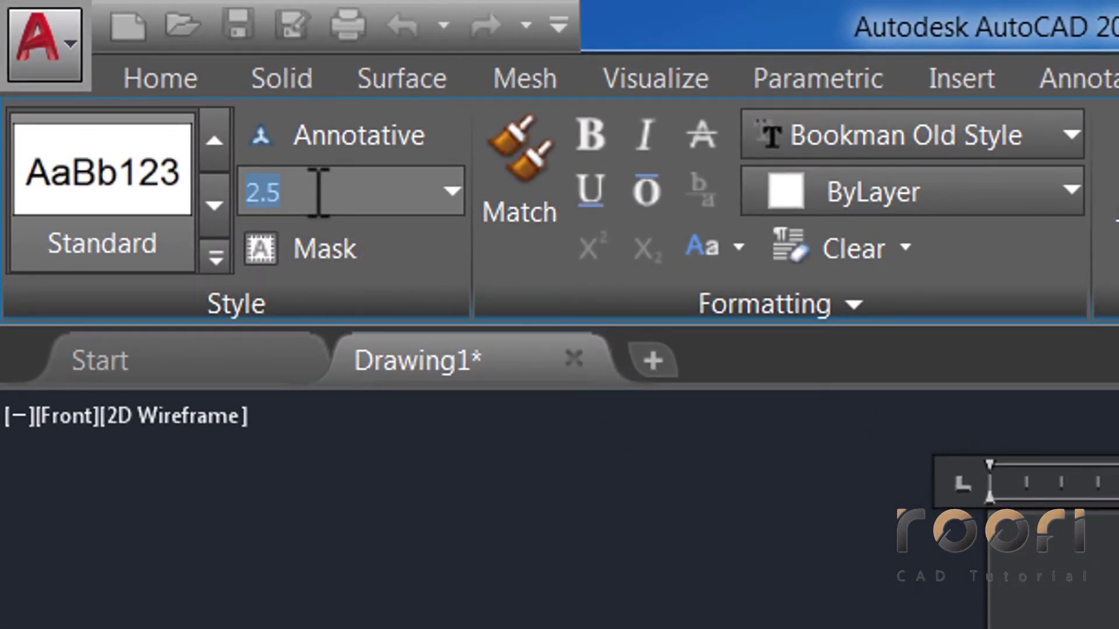
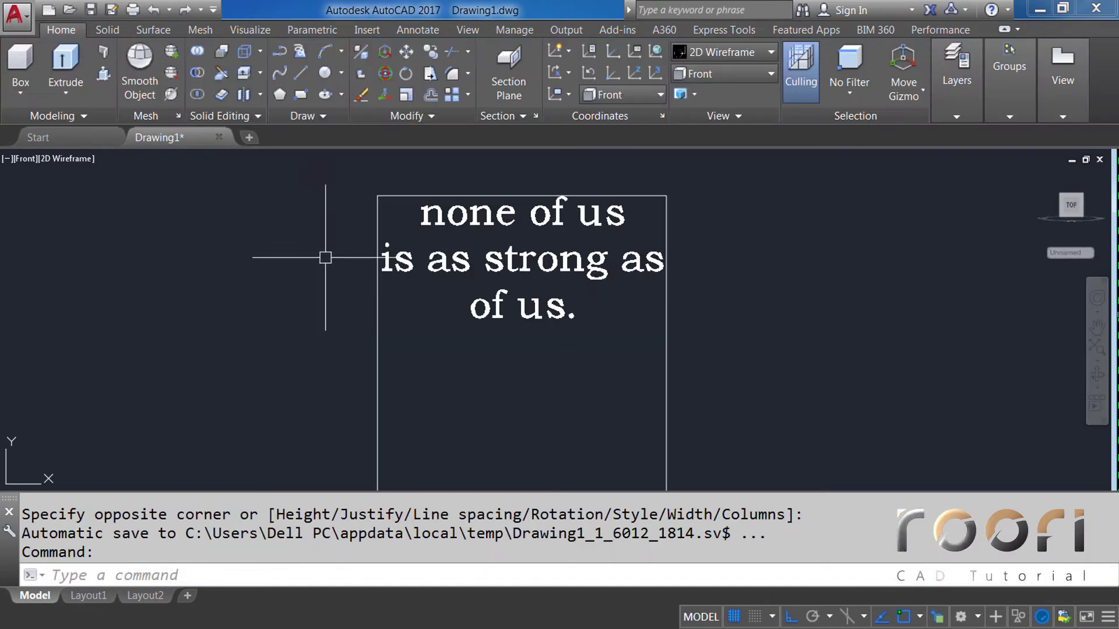
Step: Move the quote text to the right of the rectangle
scroll(407, 289, down, 2)
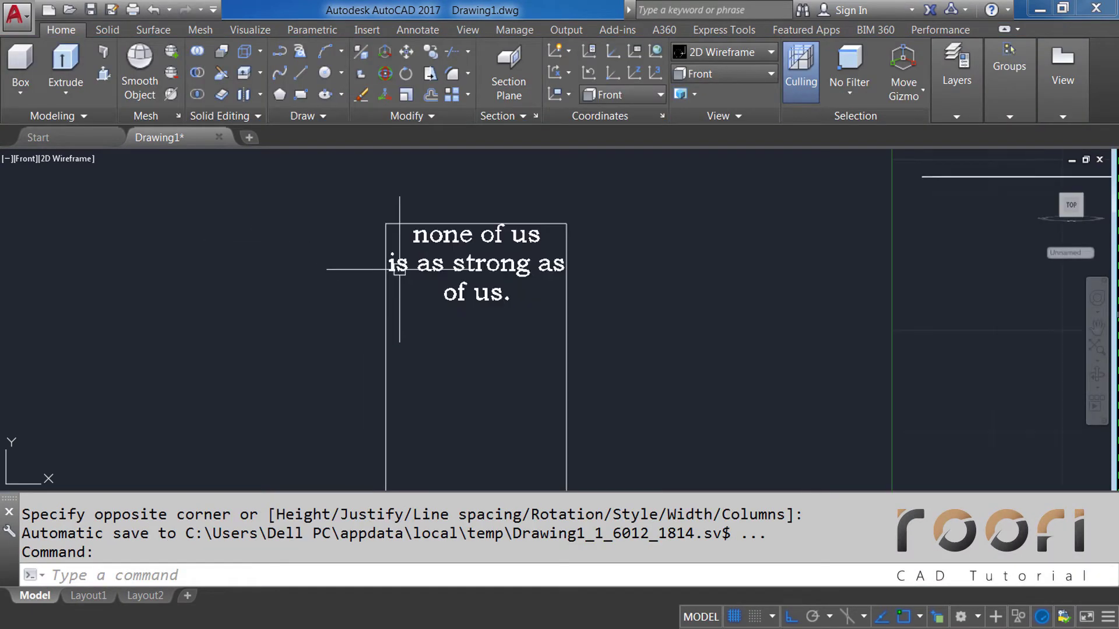
mouse_move(489, 337)
middle_down()
mouse_move(504, 354)
mouse_move(524, 339)
middle_up()
text(m)
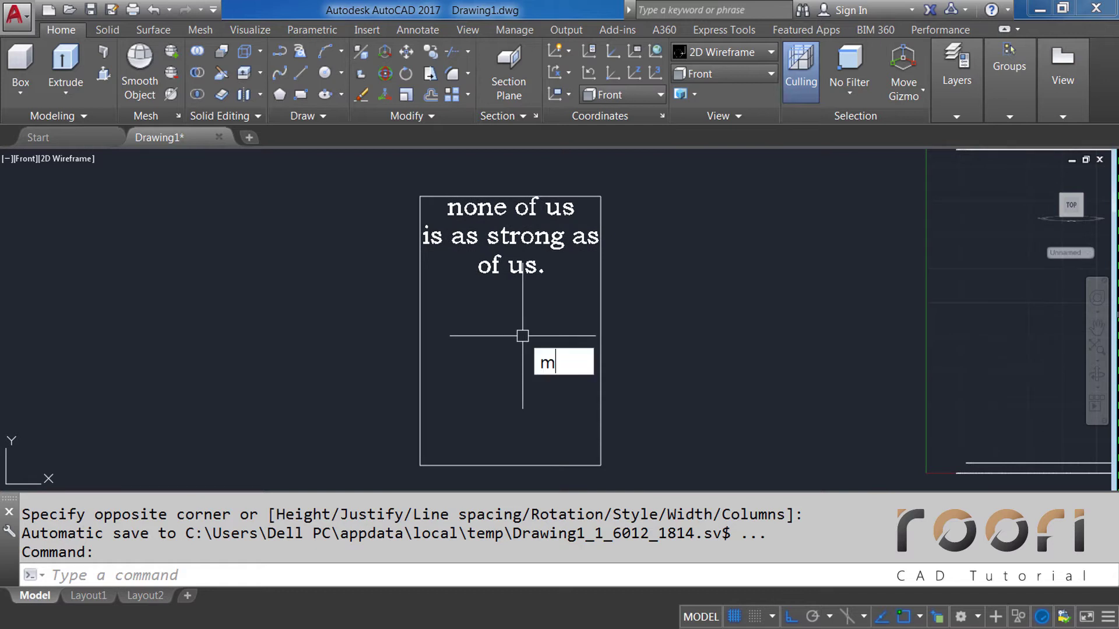
key(Return)
click(520, 265)
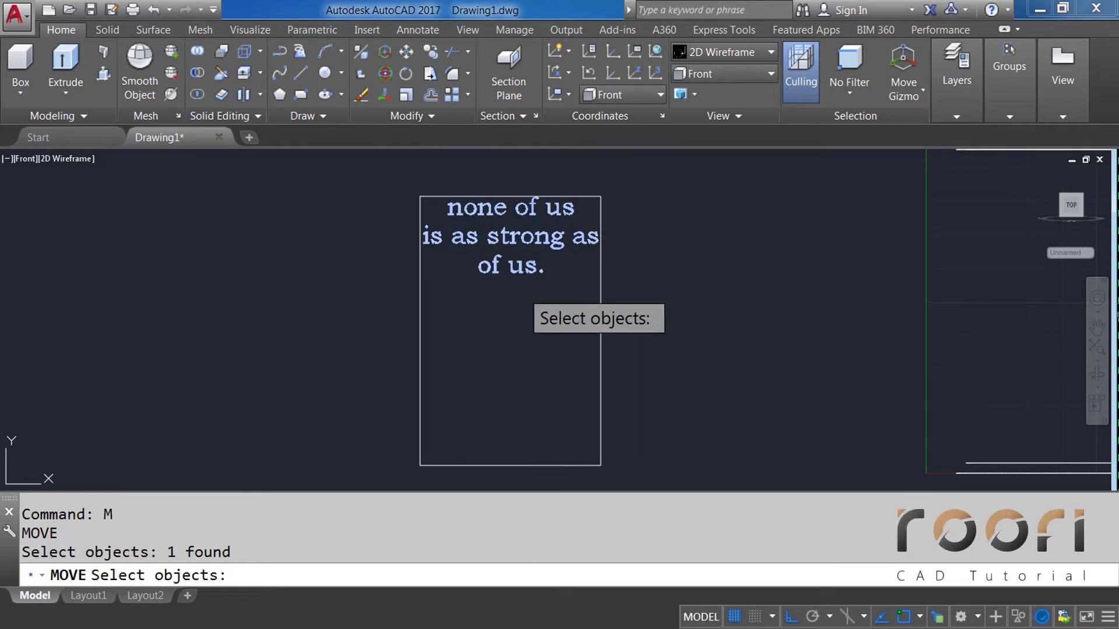
key(Return)
click(519, 305)
click(751, 304)
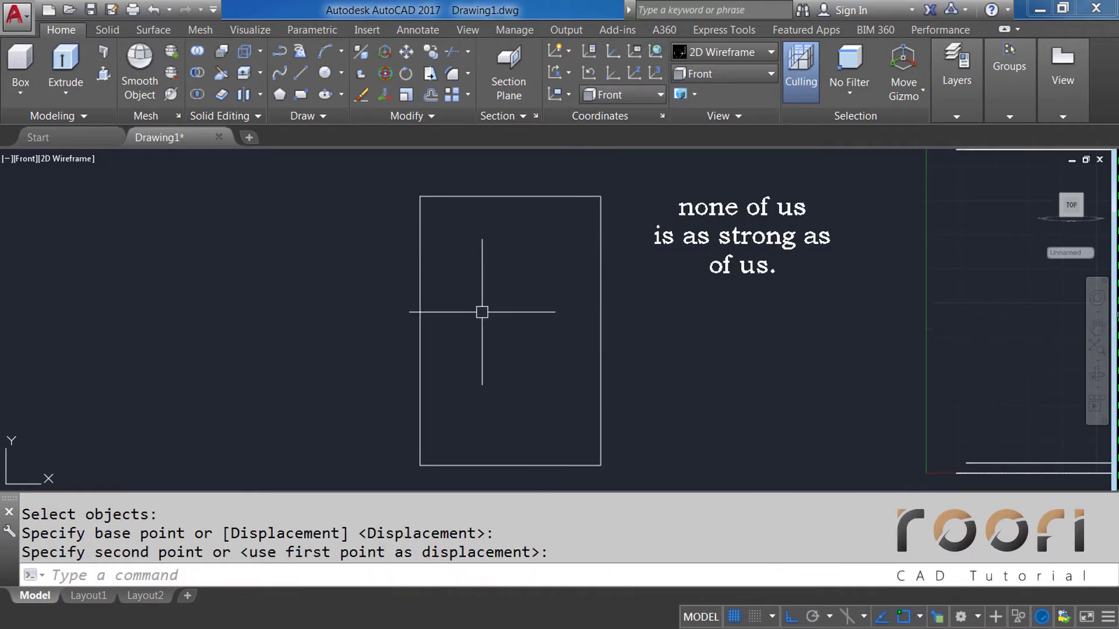
Step: Create a multiline text box over the rectangle with Top Center justification
text(m)
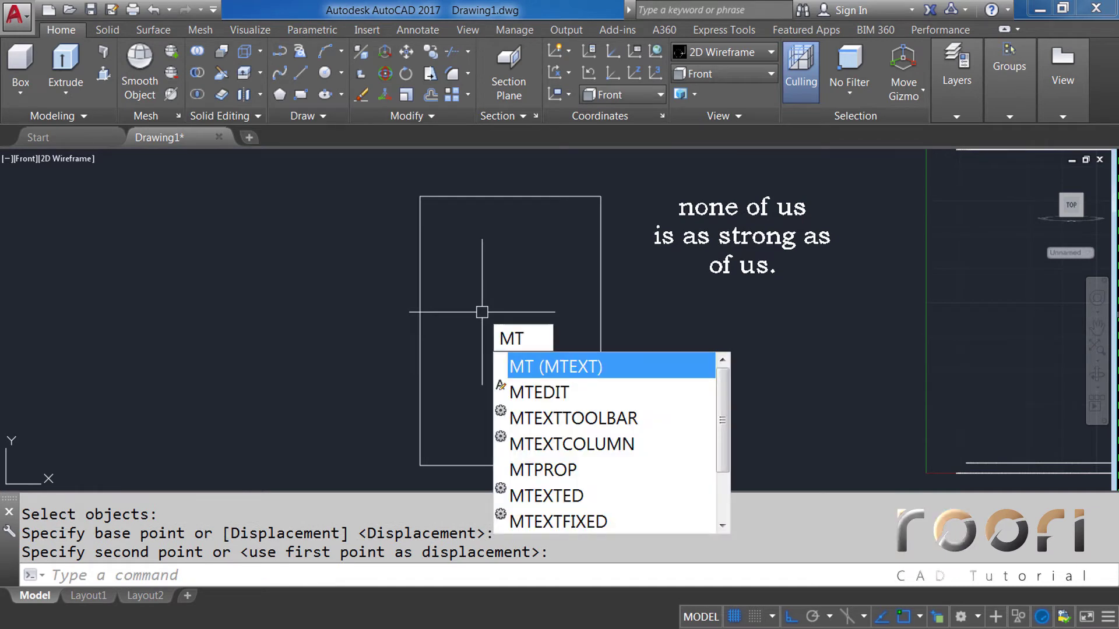
key(Return)
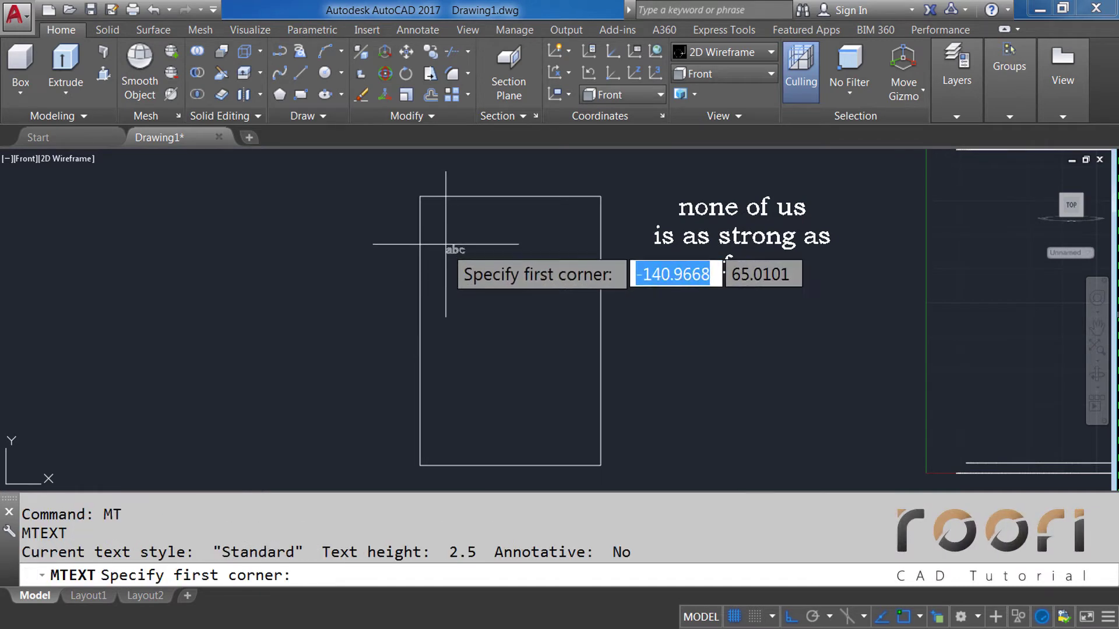
click(420, 196)
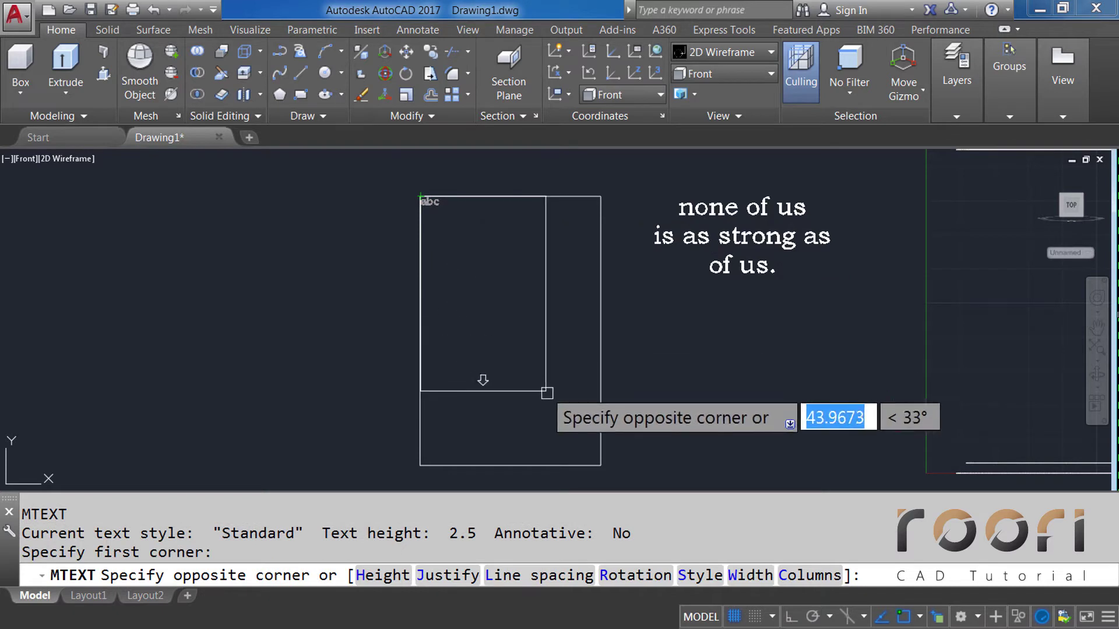
click(601, 465)
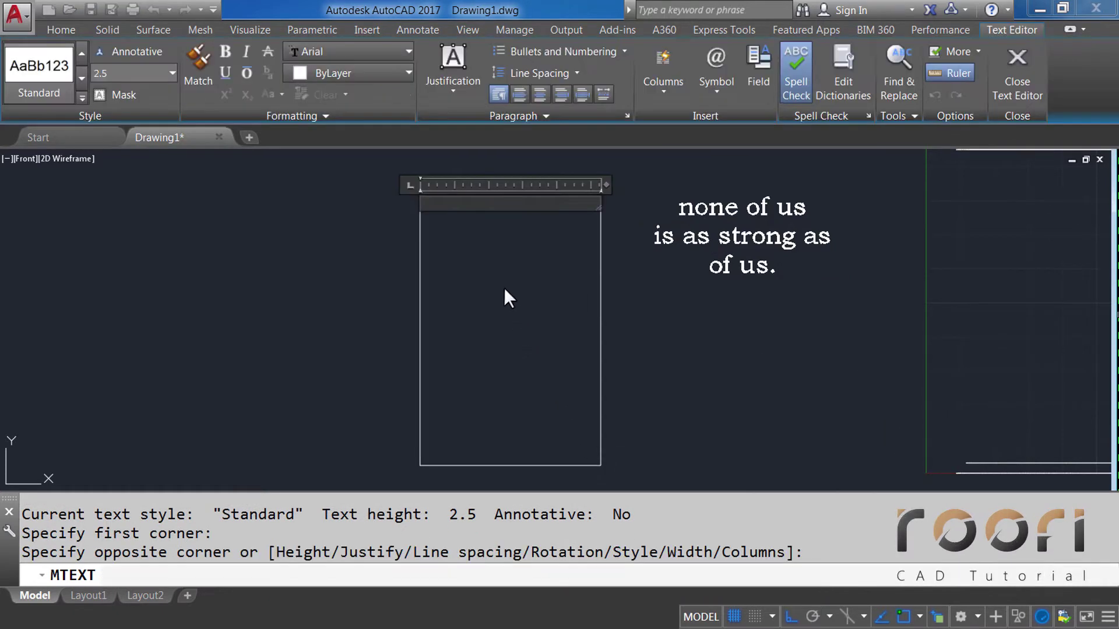
click(452, 91)
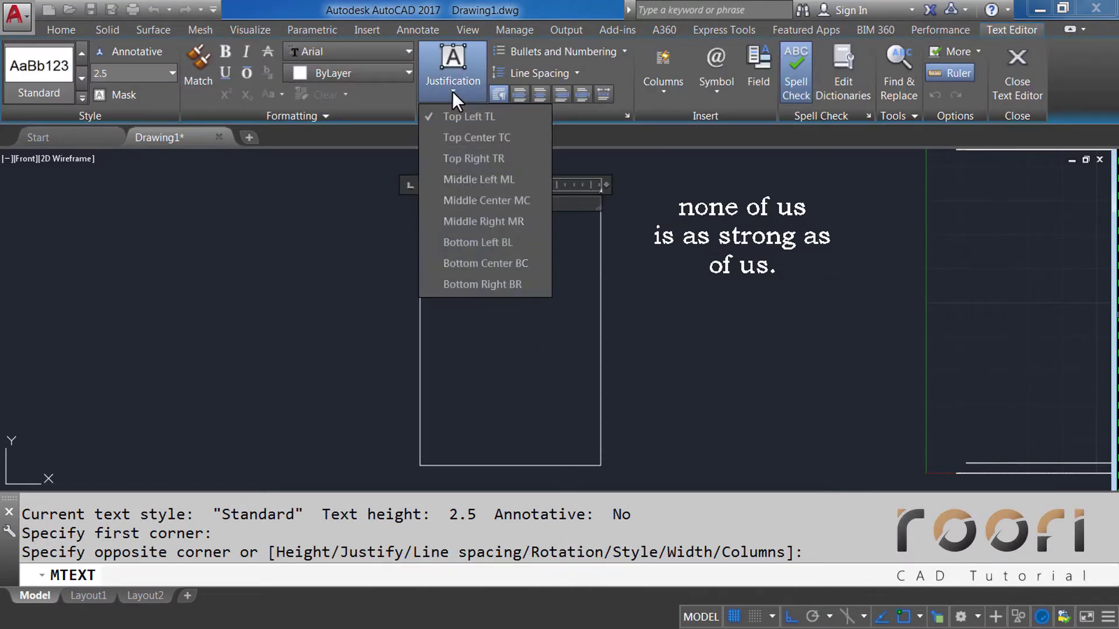
click(469, 139)
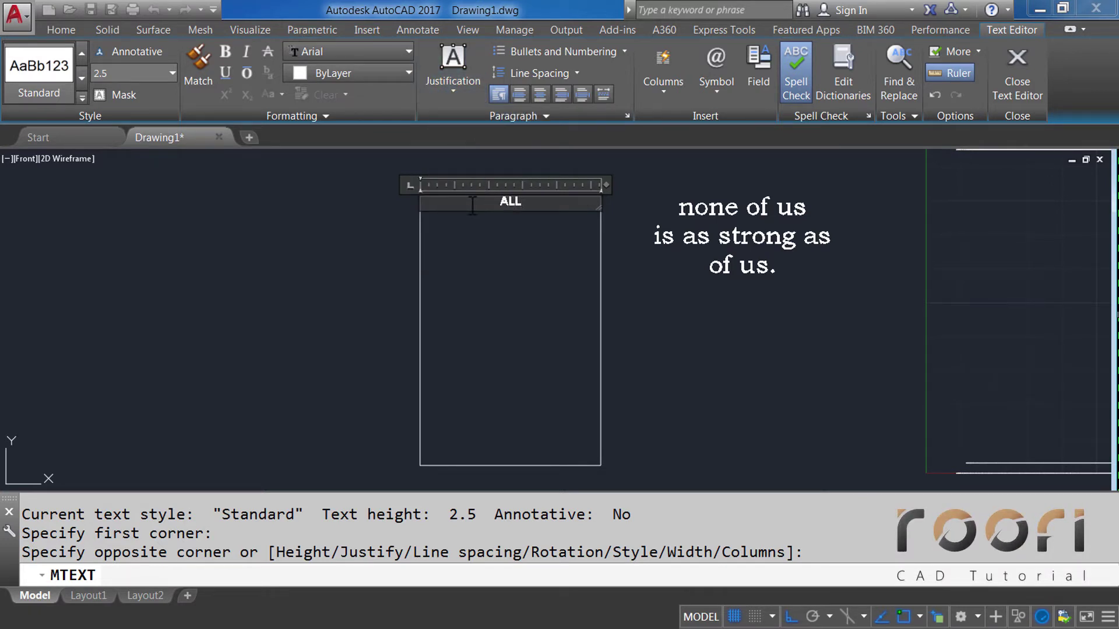
Step: Format the word ALL in Gill Sans MT Ext Condensed Bold at height 56
scroll(512, 192, up, 2)
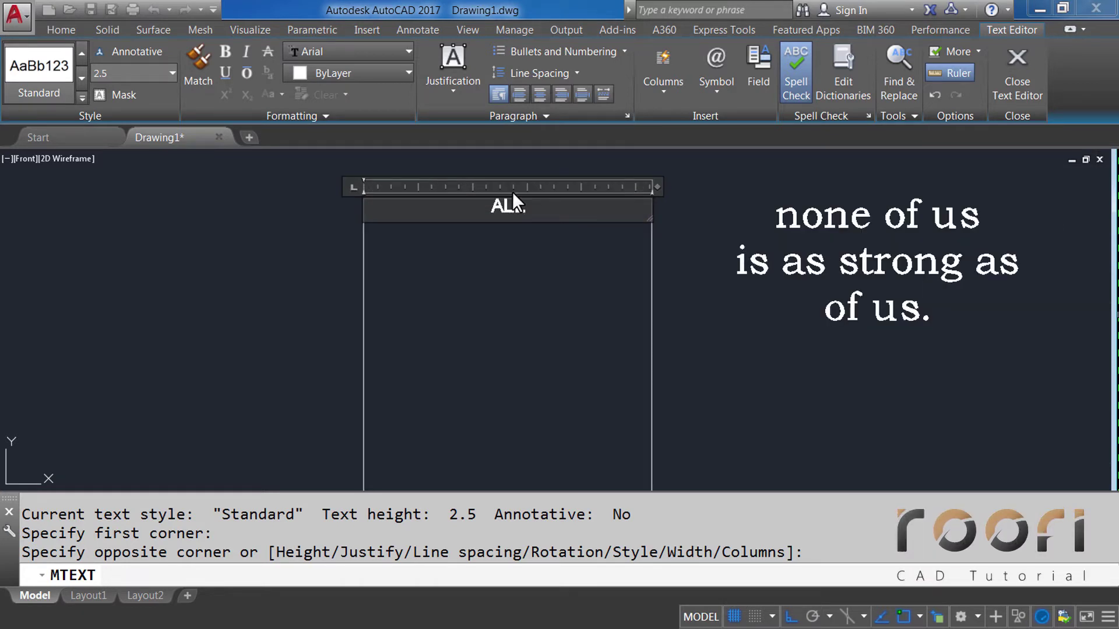
scroll(512, 191, up, 2)
drag(532, 219, 479, 221)
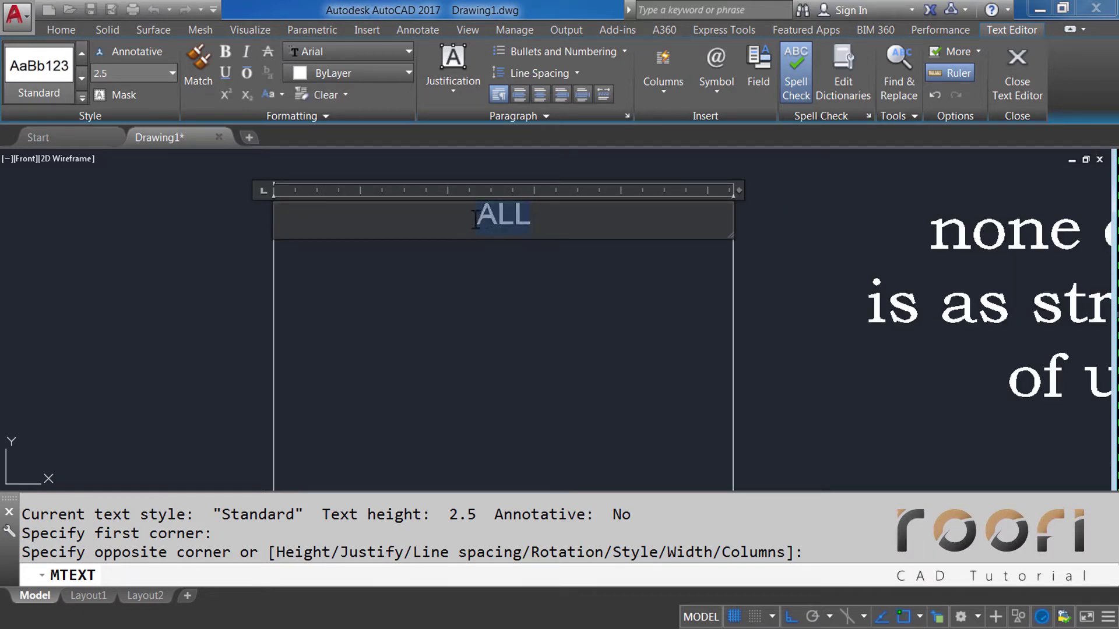
click(341, 51)
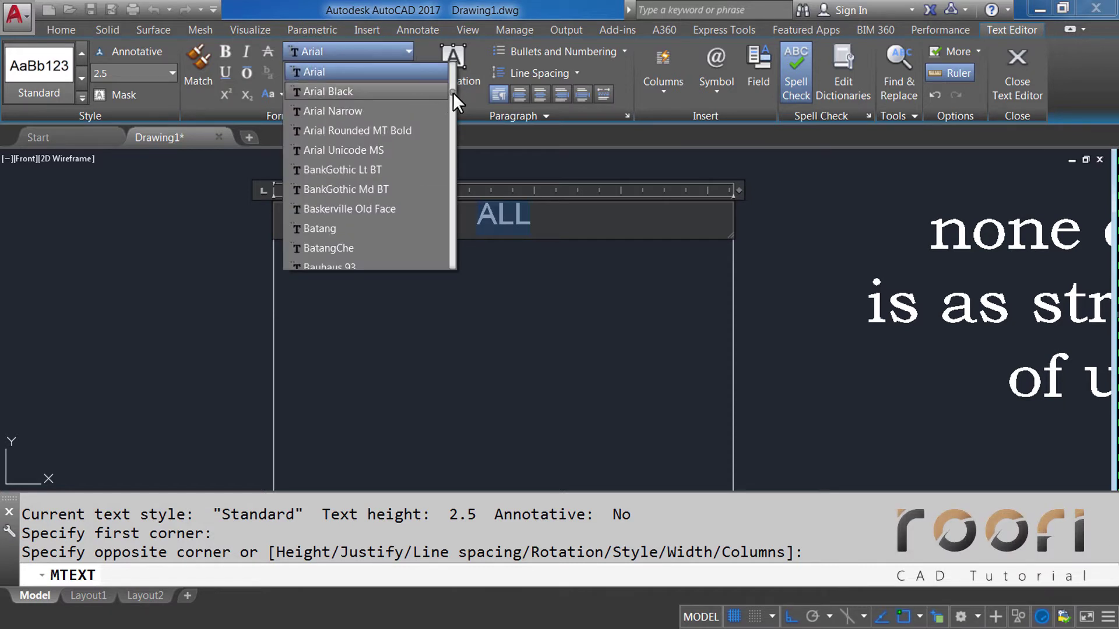
drag(453, 92, 446, 151)
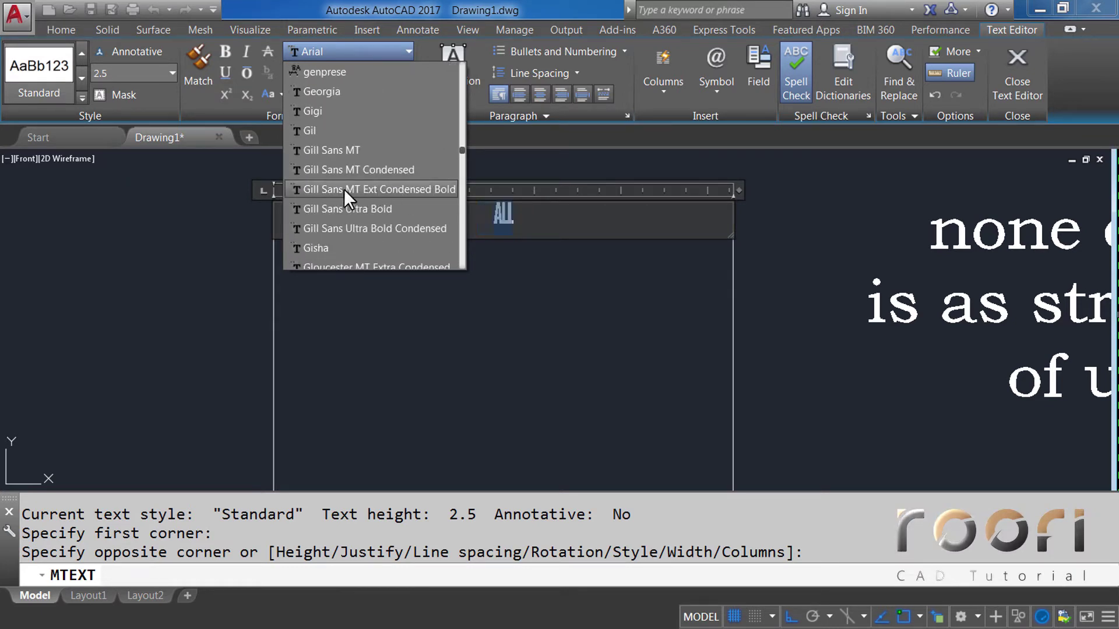
click(362, 188)
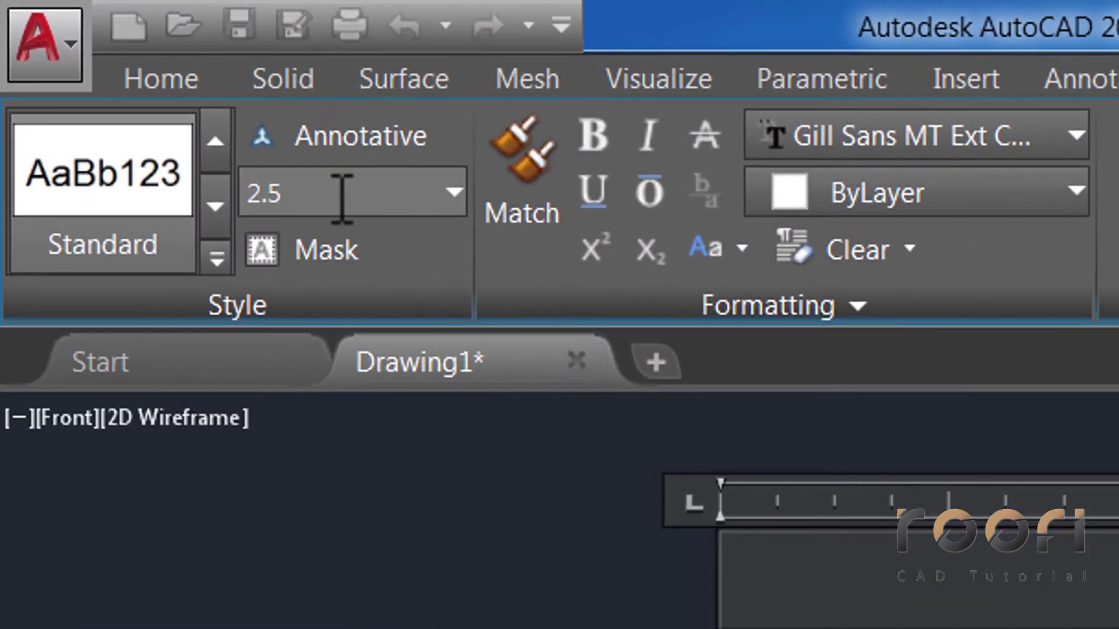
click(328, 191)
text(56)
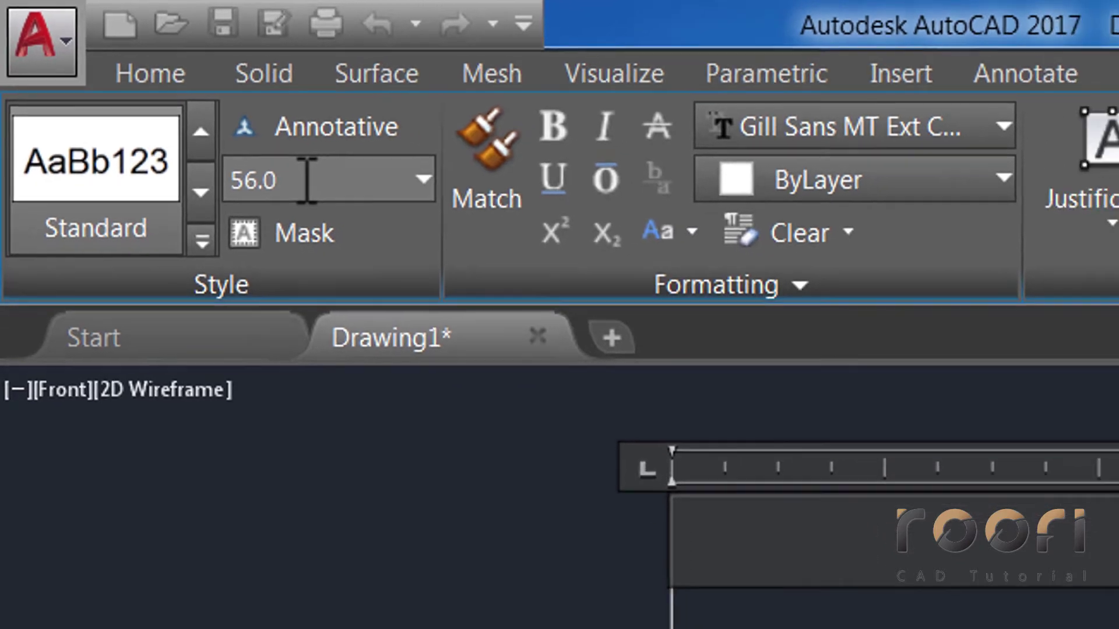
key(Return)
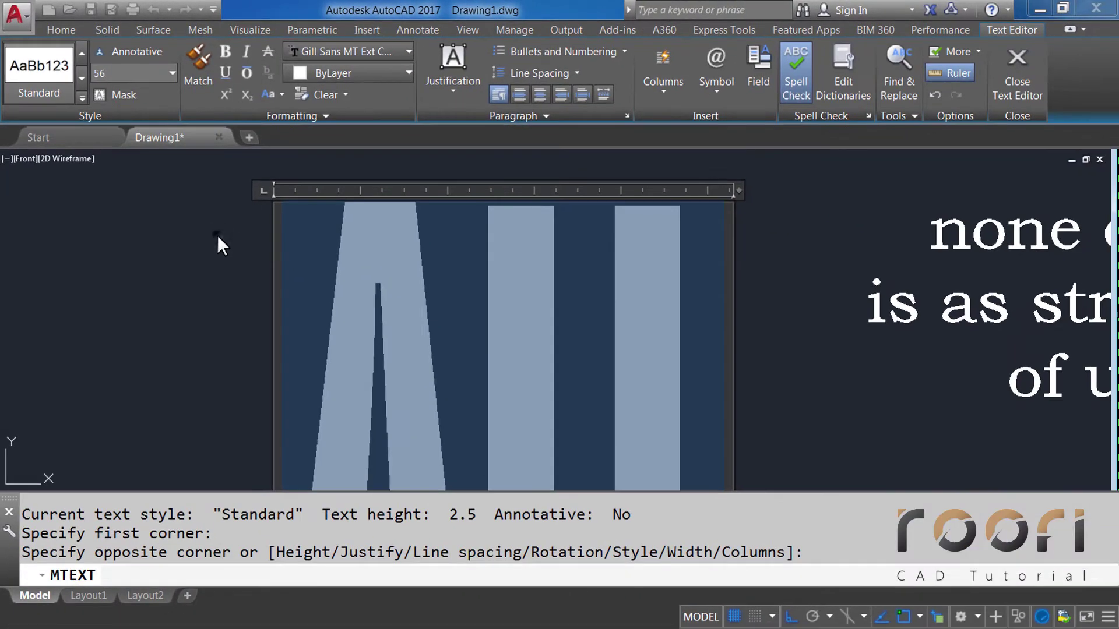
click(221, 245)
Step: Move the ALL text to the left of the rectangle
scroll(457, 267, down, 3)
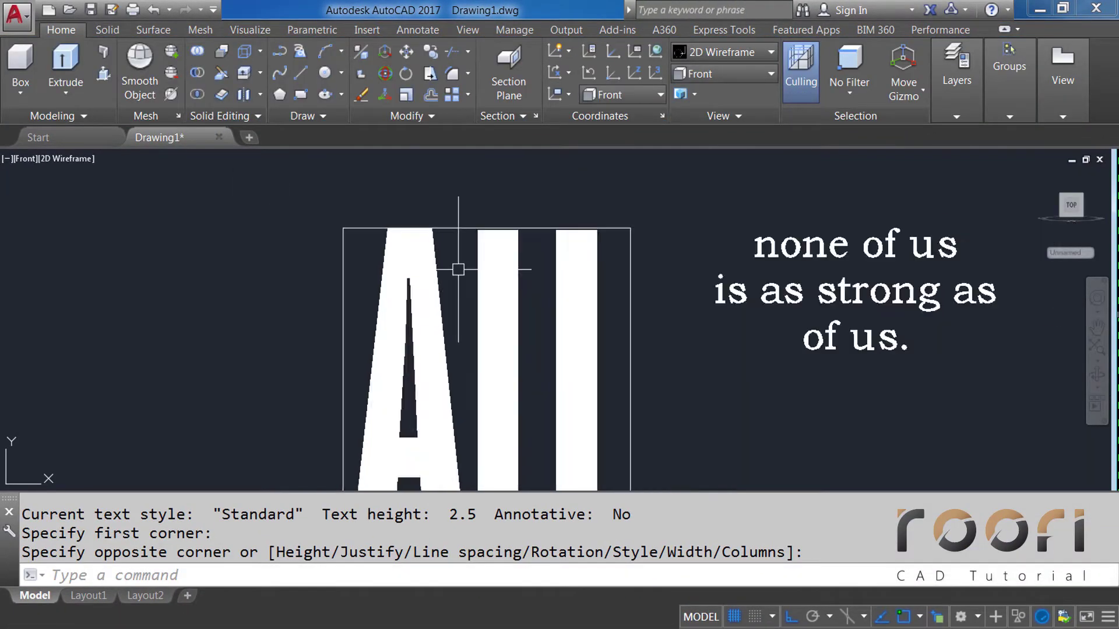
scroll(507, 357, down, 2)
middle_drag(507, 356, 538, 311)
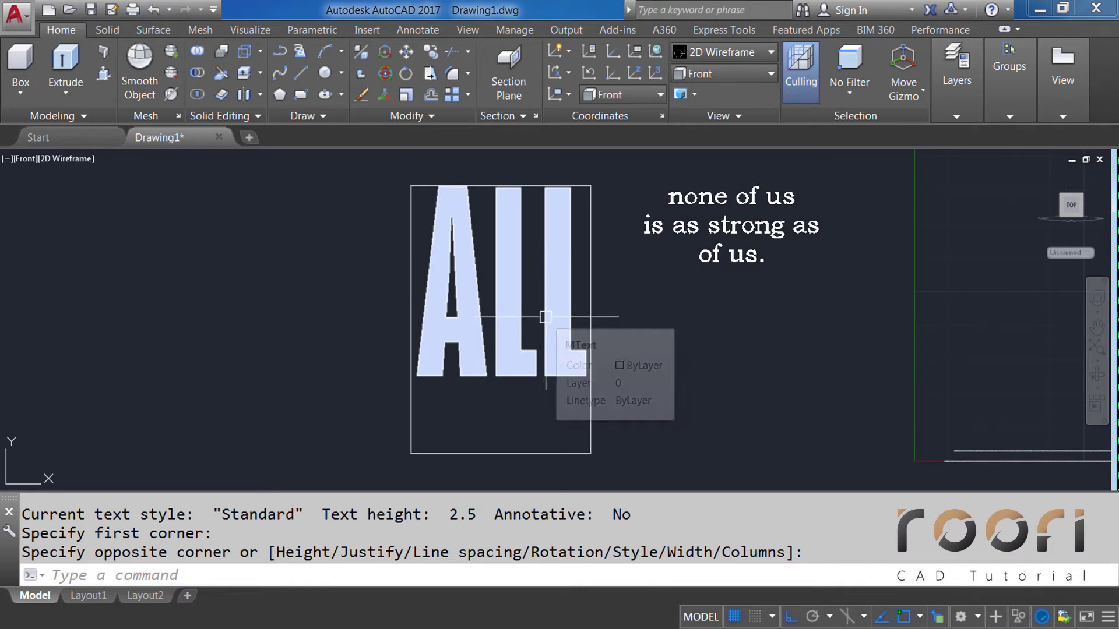
text(M)
key(Return)
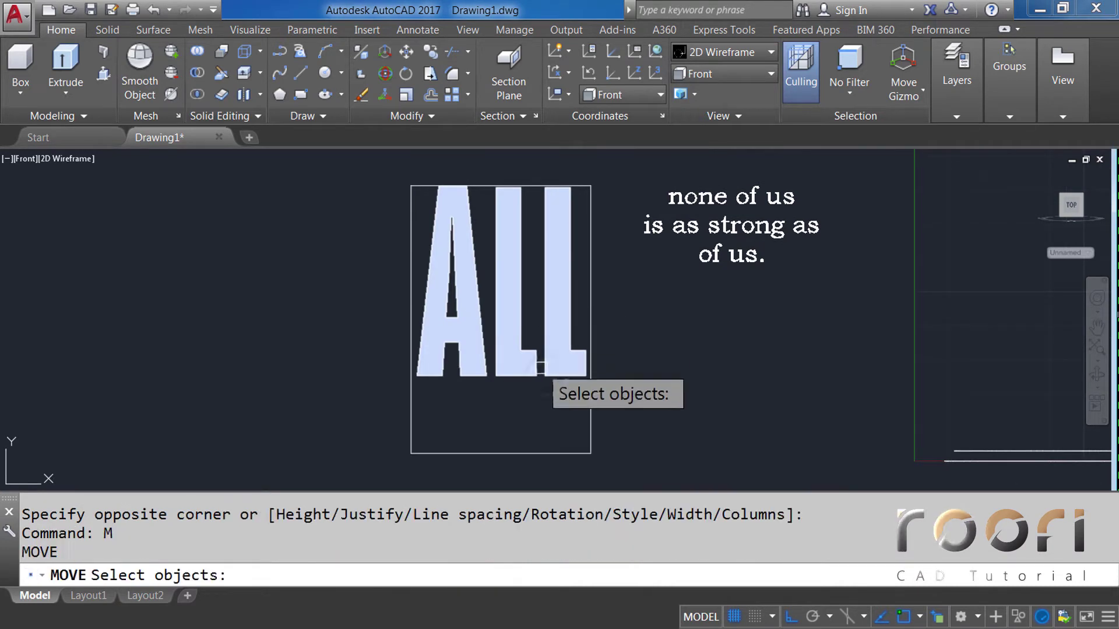
click(542, 369)
key(Return)
click(534, 402)
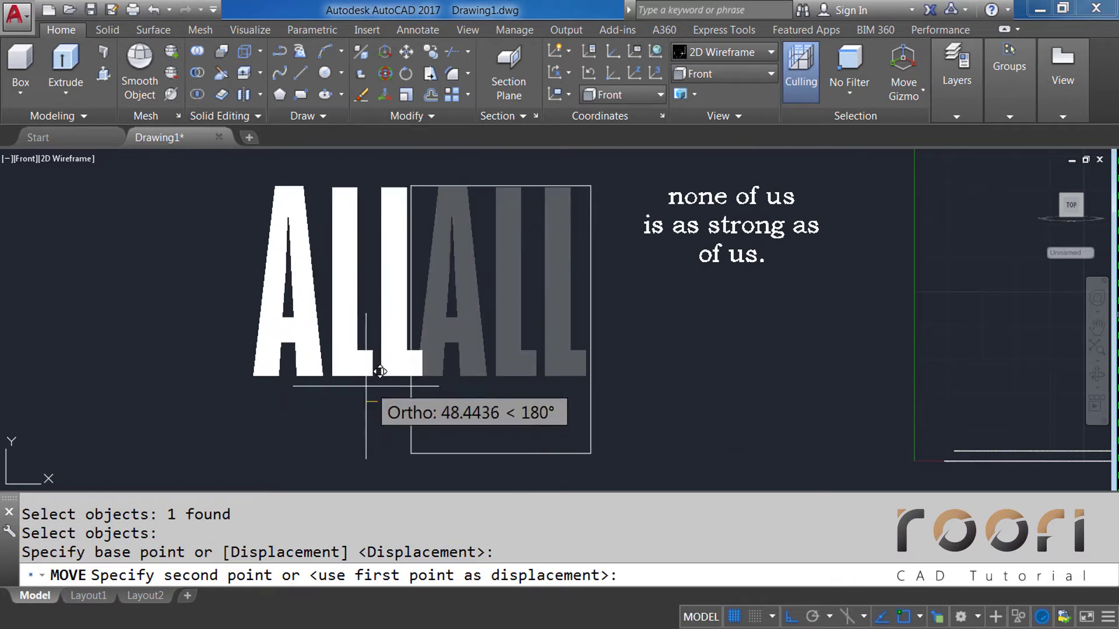
click(293, 390)
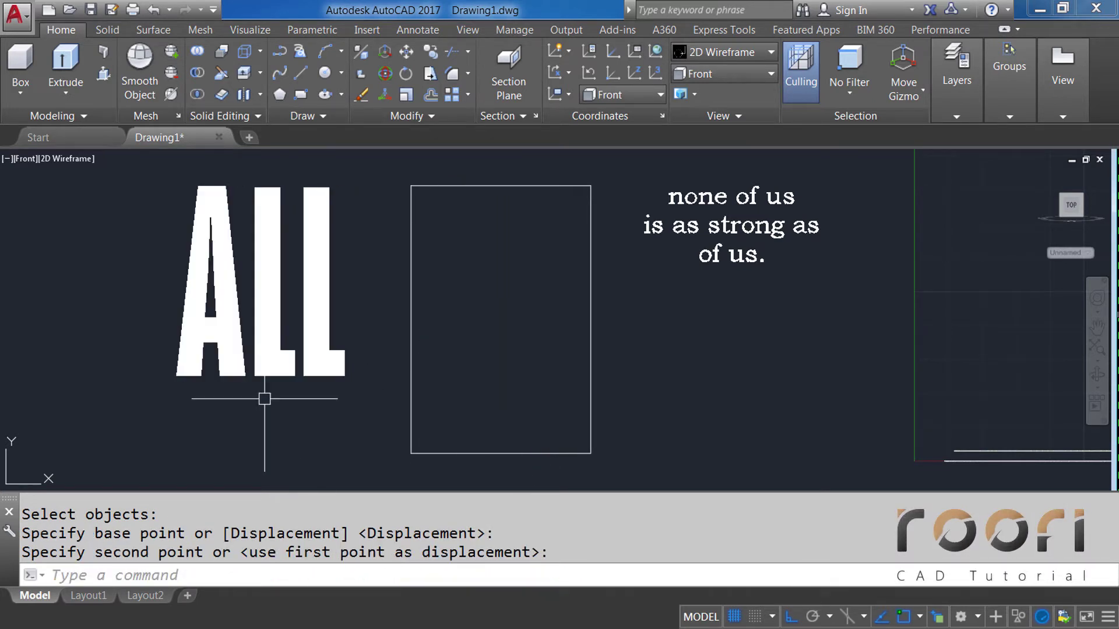
Step: Convert ALL and the quote text into outline lines with TXTEXP
text(TXT)
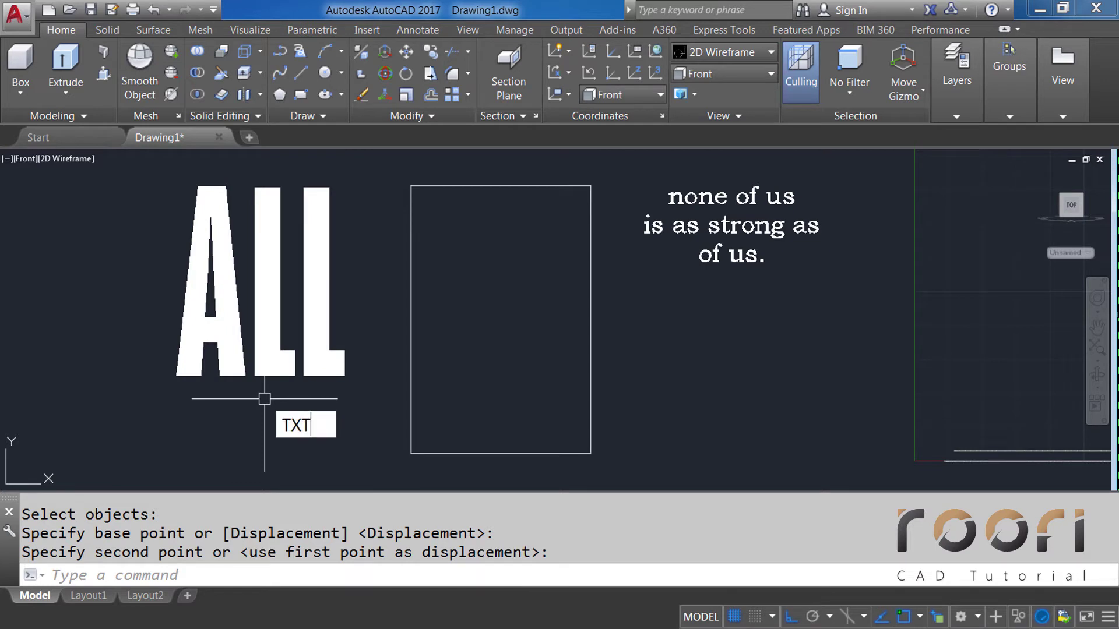
text(EXP)
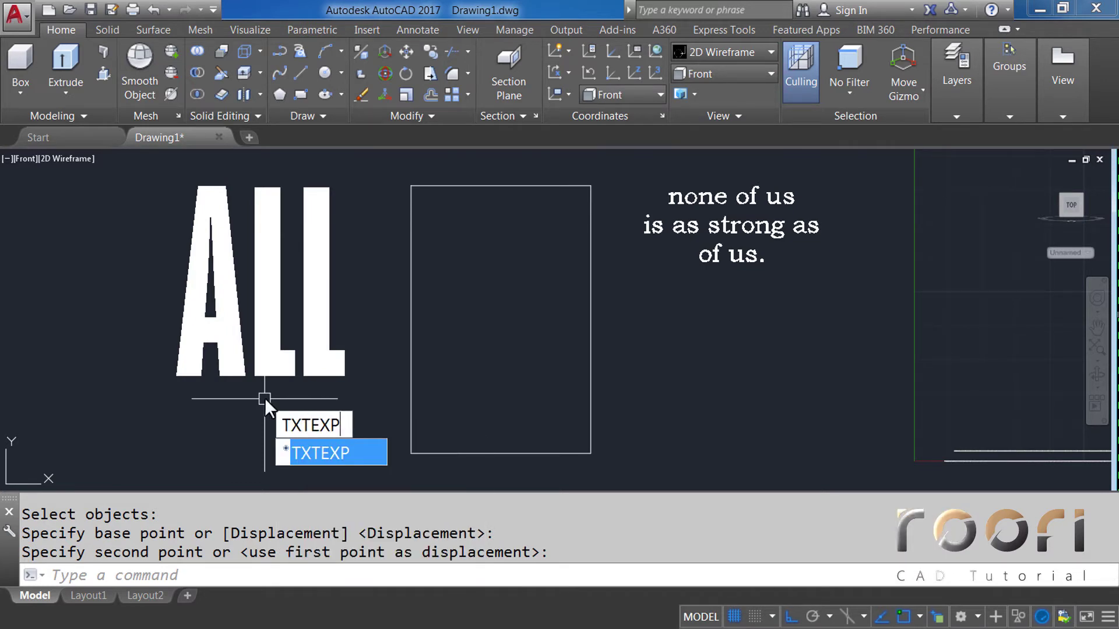
key(Return)
click(266, 375)
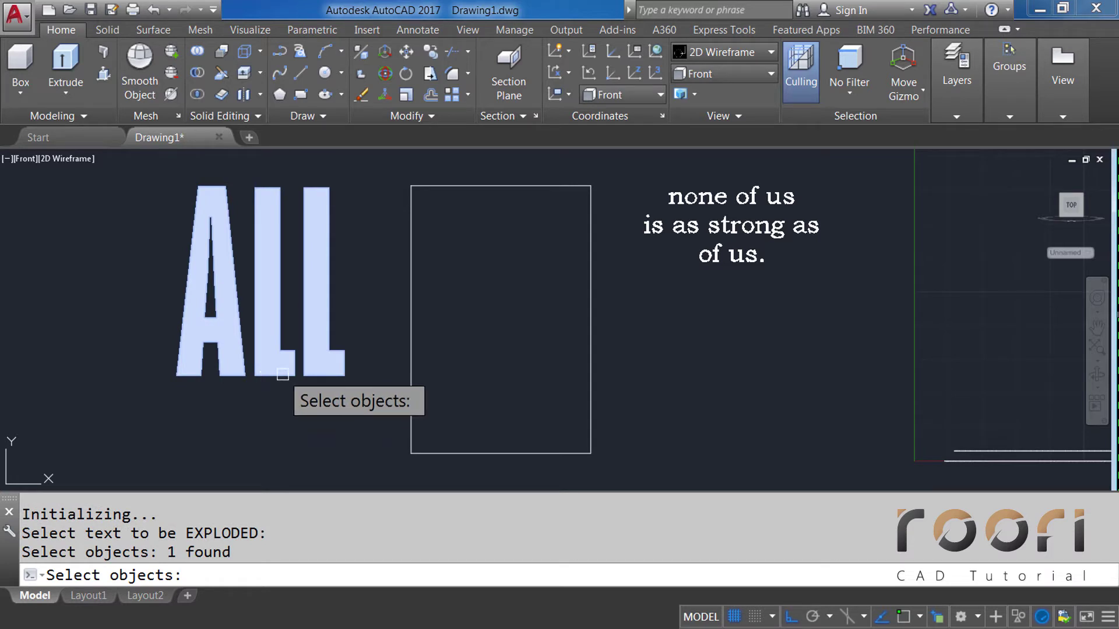
click(713, 255)
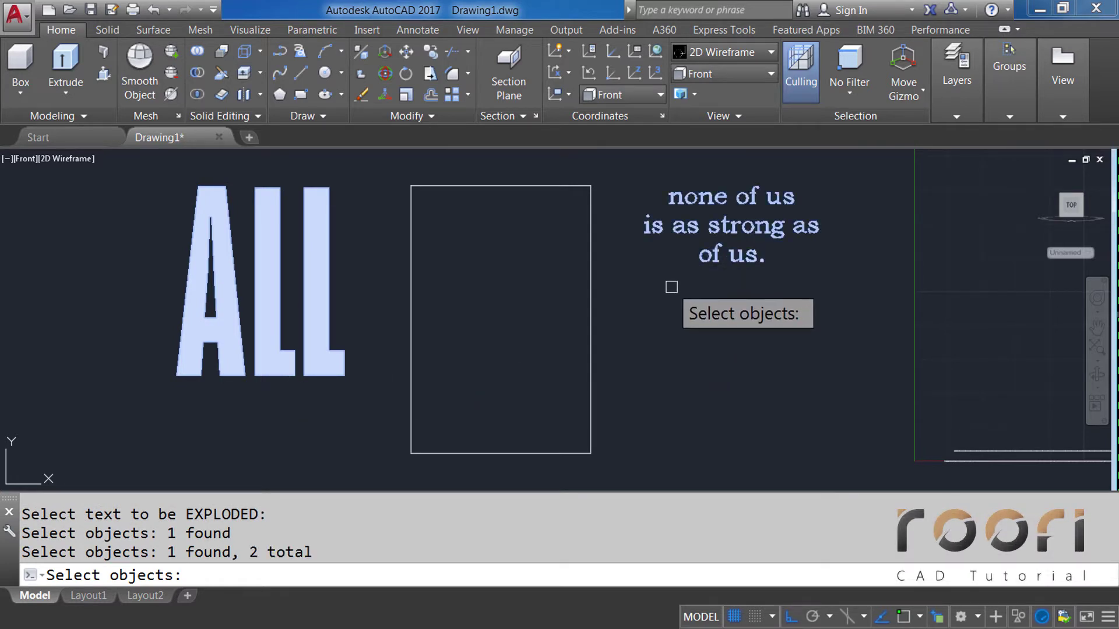
key(Return)
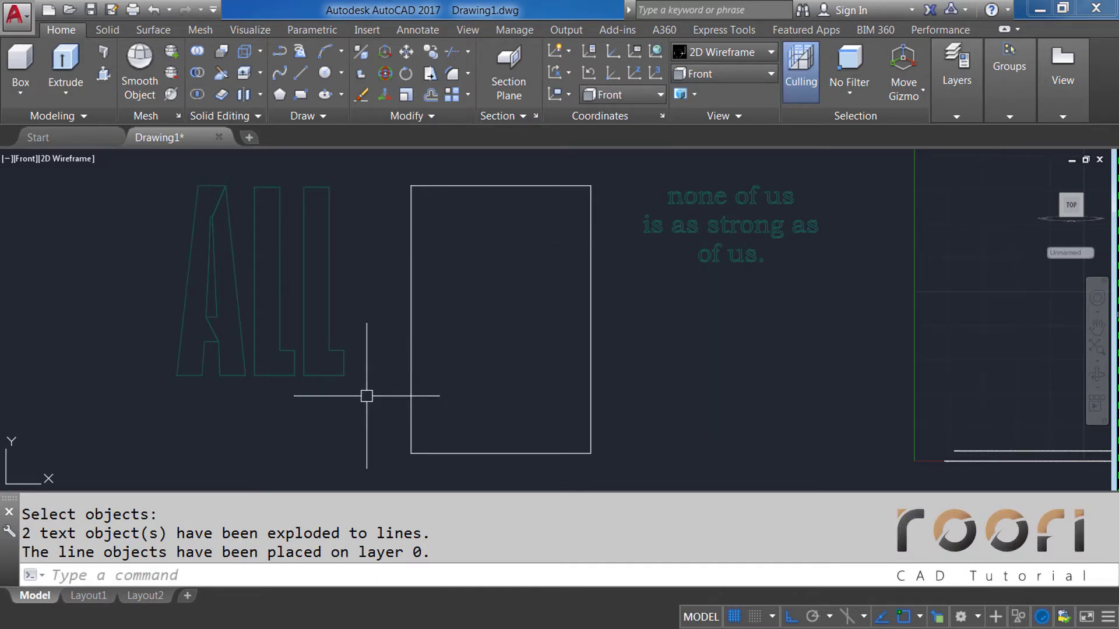
Step: Explode the ALL and quote outlines into separate line pieces
text(EXPLODE)
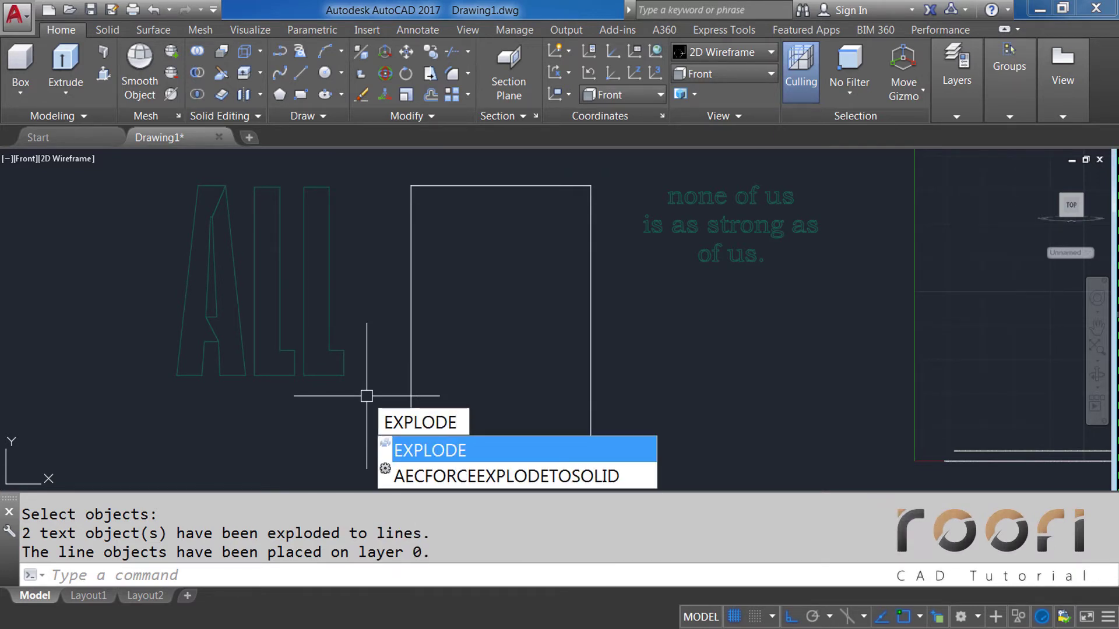
key(Return)
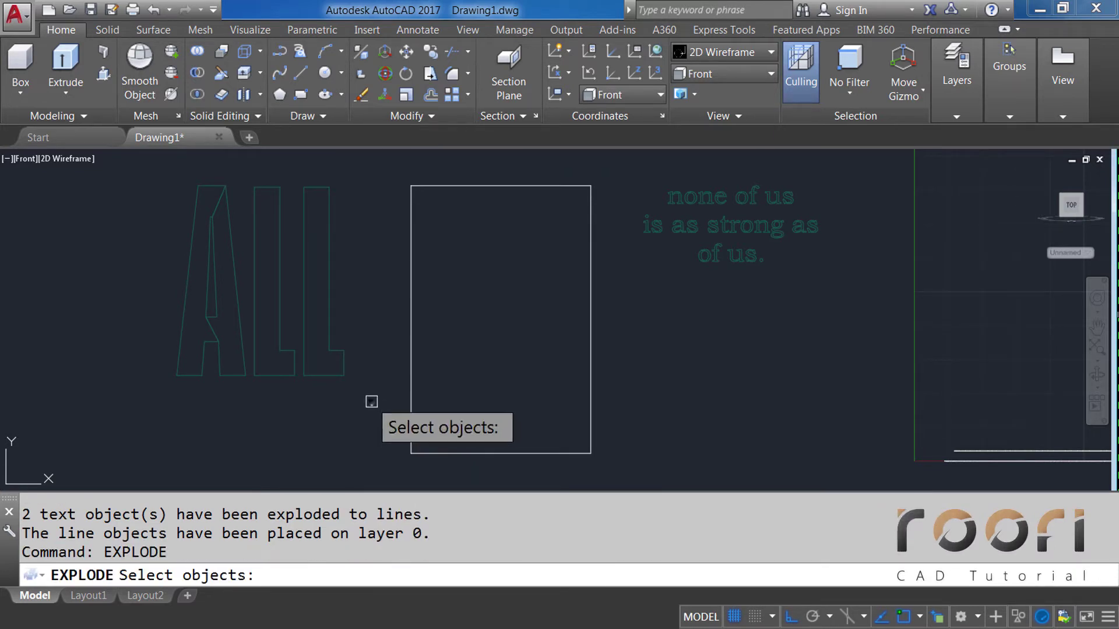
click(400, 396)
click(169, 180)
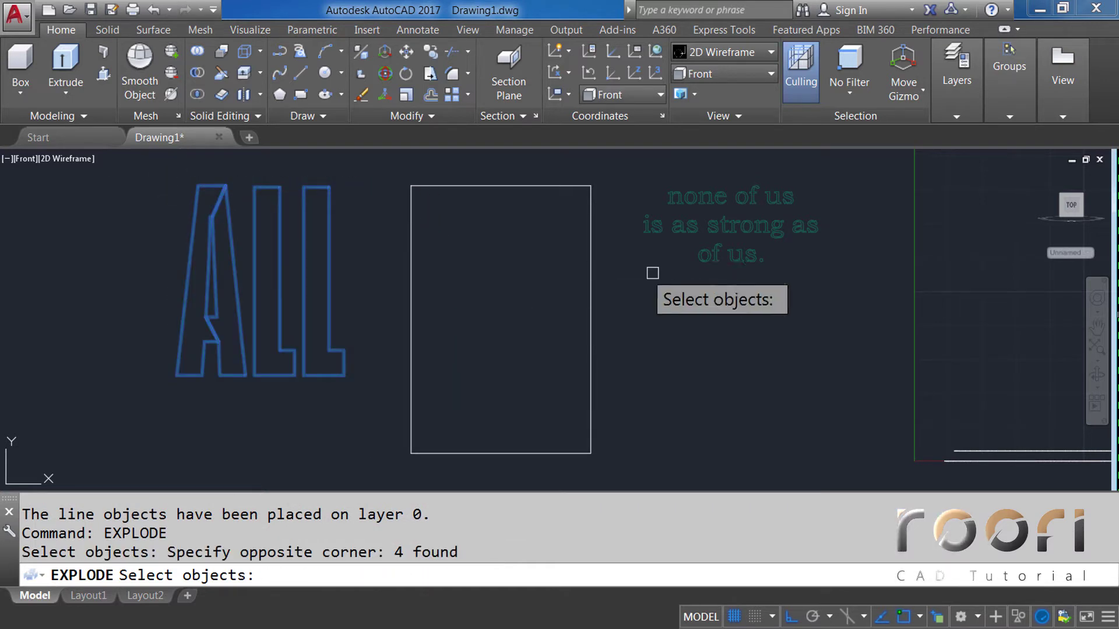
click(852, 301)
click(633, 176)
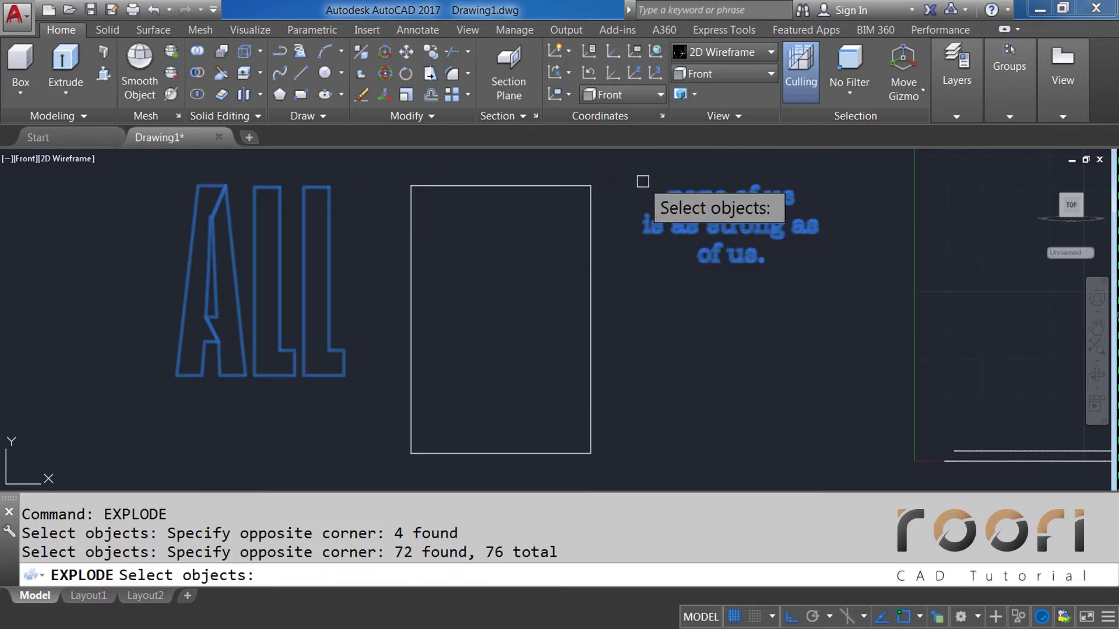
key(Return)
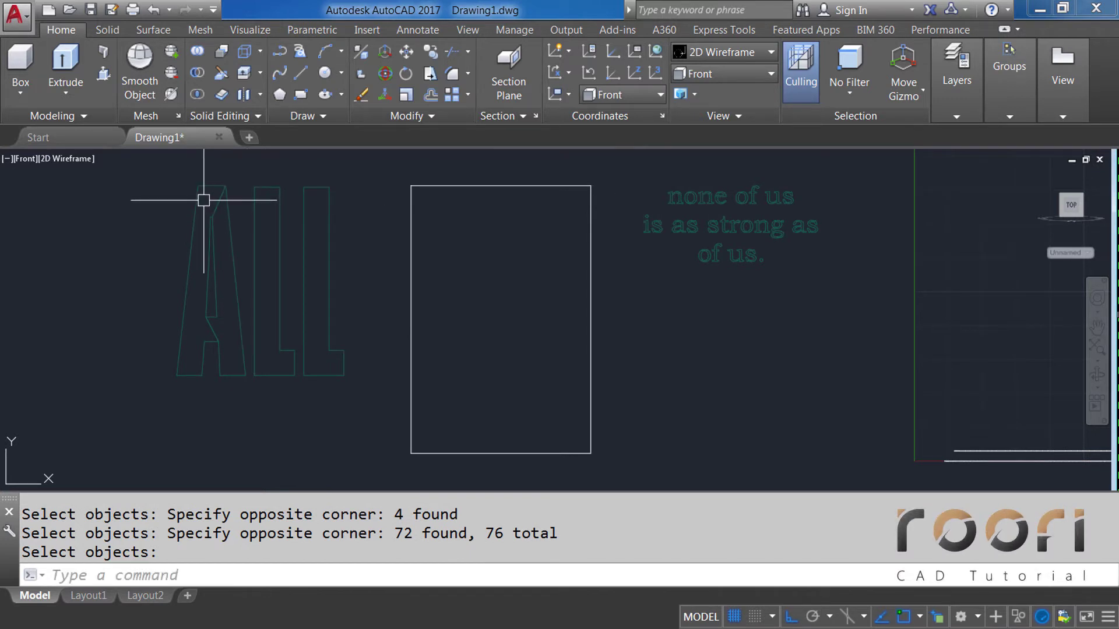
Step: Set the colour of the ALL and quote outlines to ByLayer in Properties
click(396, 401)
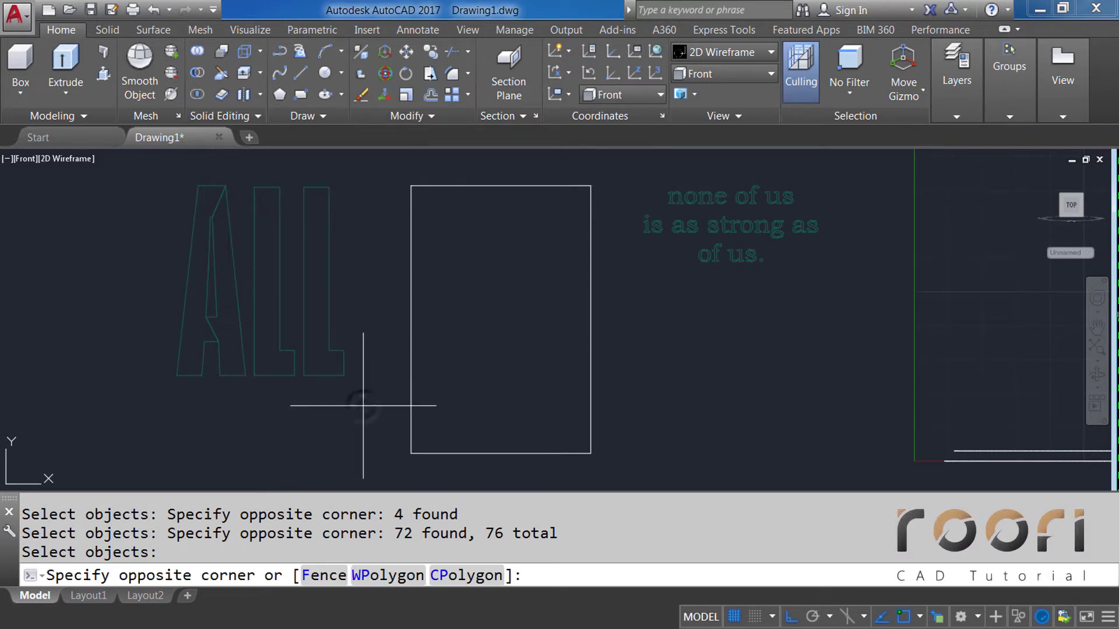
click(160, 177)
click(839, 304)
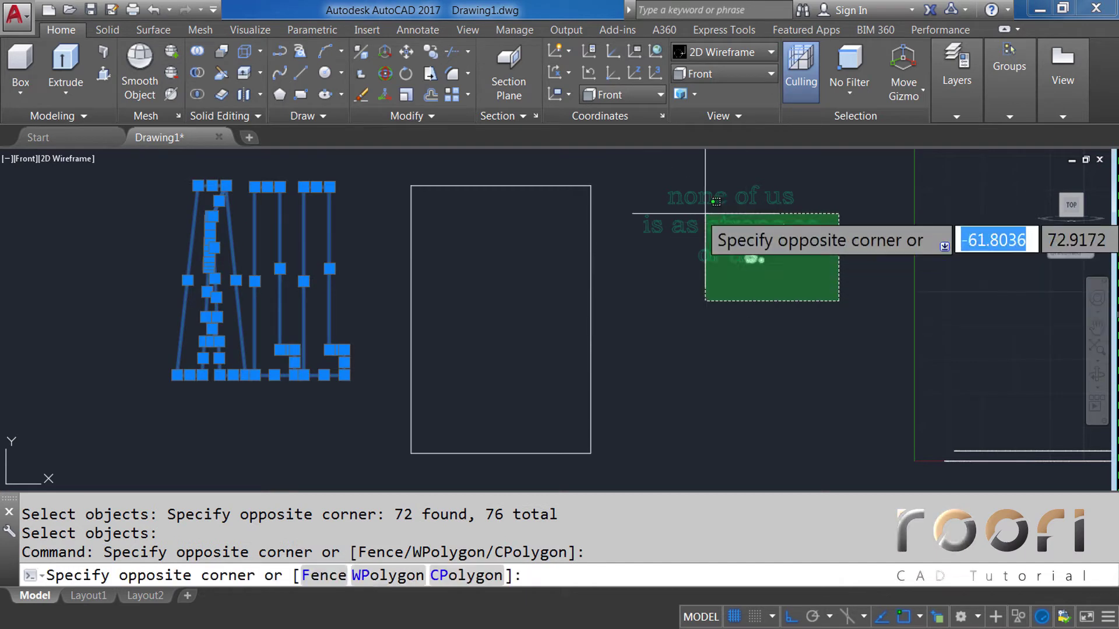
click(629, 180)
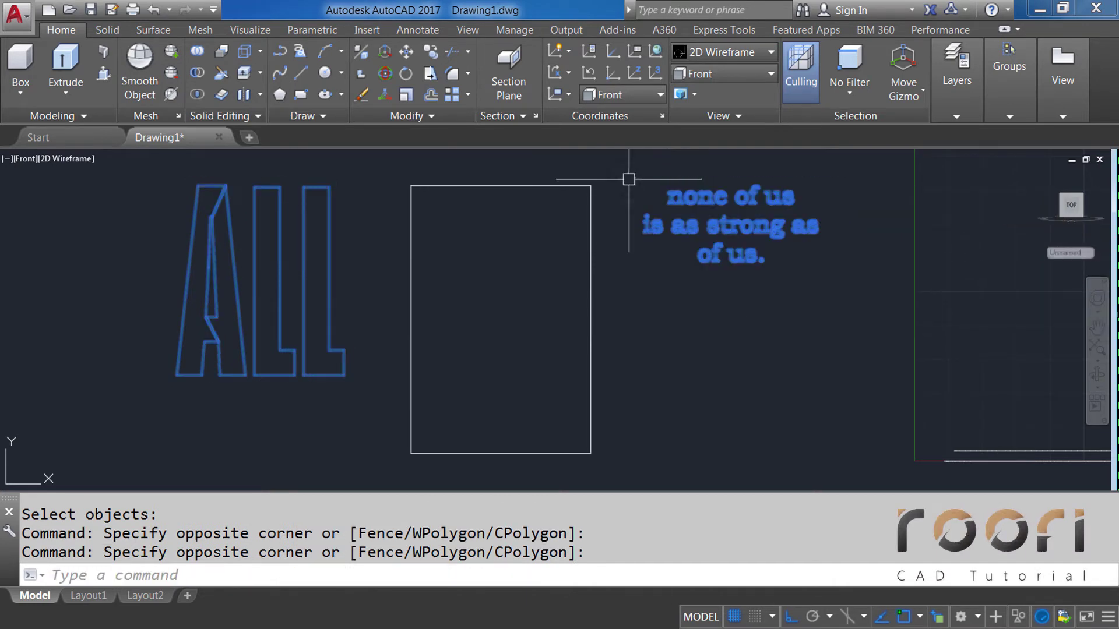
right_click(627, 258)
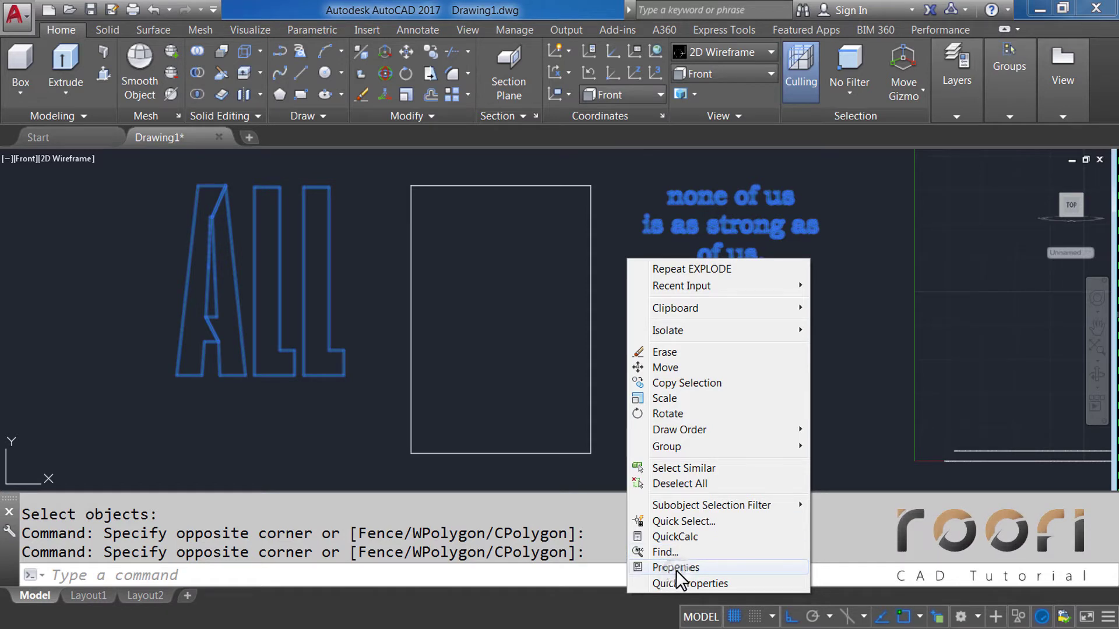
click(662, 569)
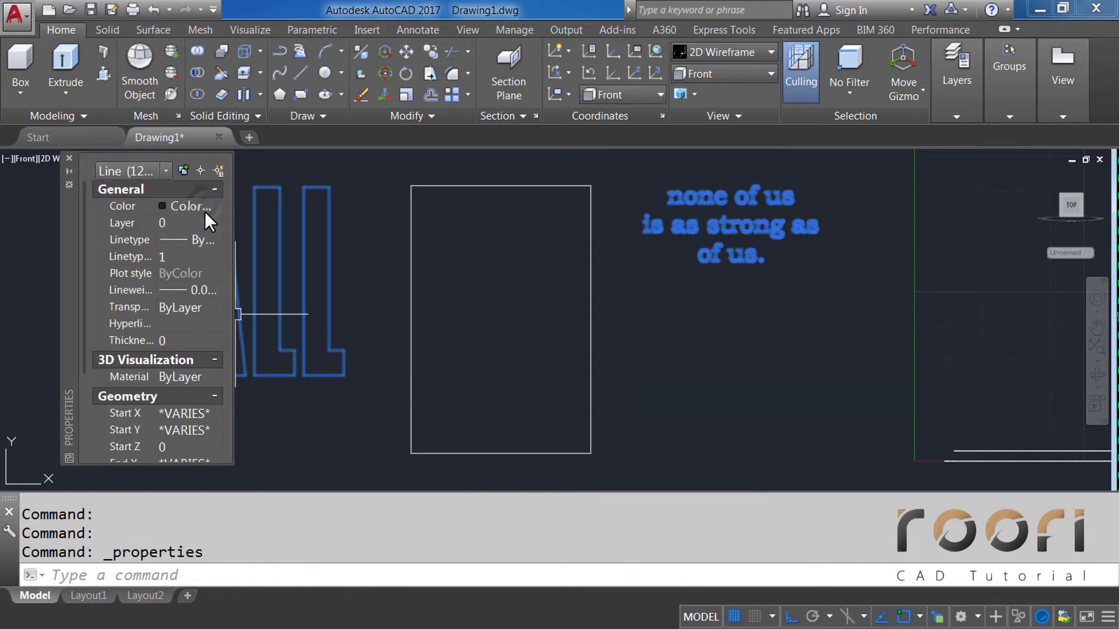
click(204, 202)
click(213, 207)
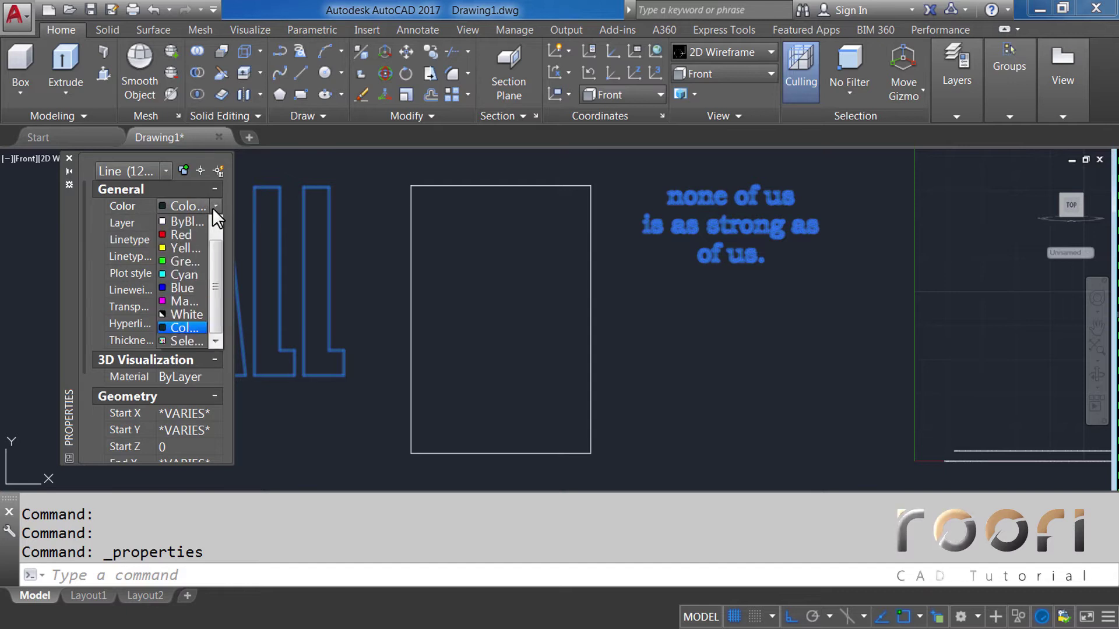
drag(218, 258, 218, 229)
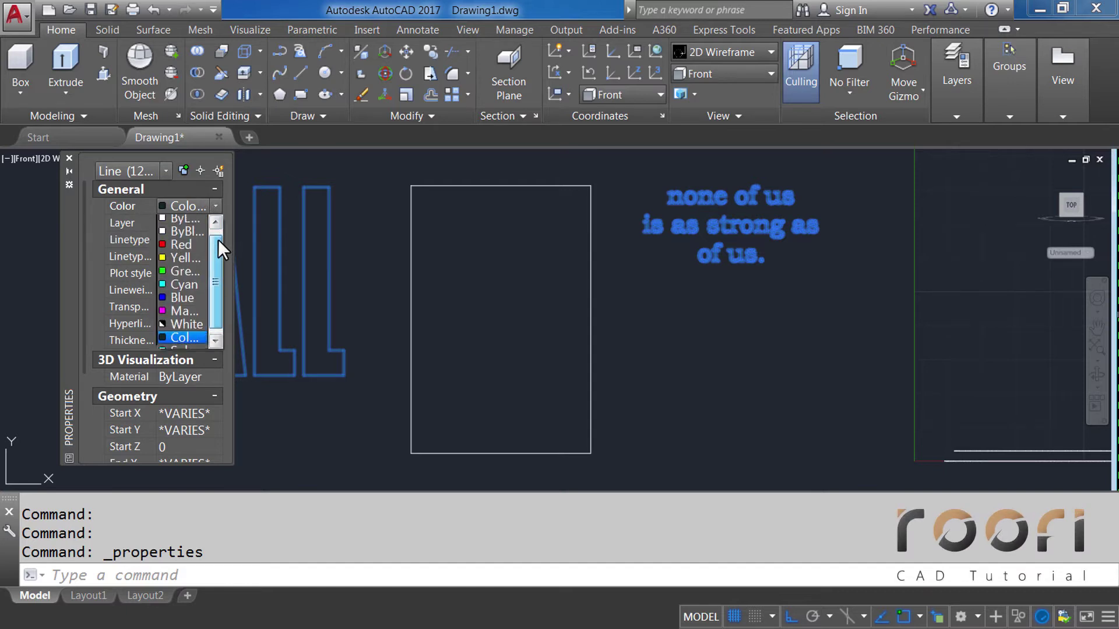
click(189, 221)
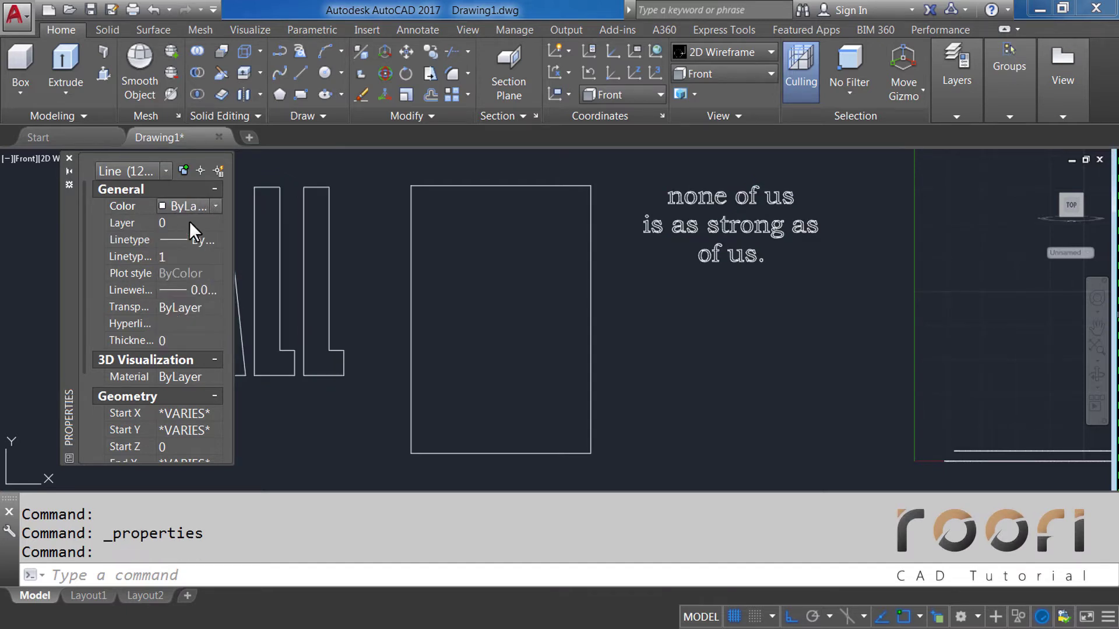
click(69, 158)
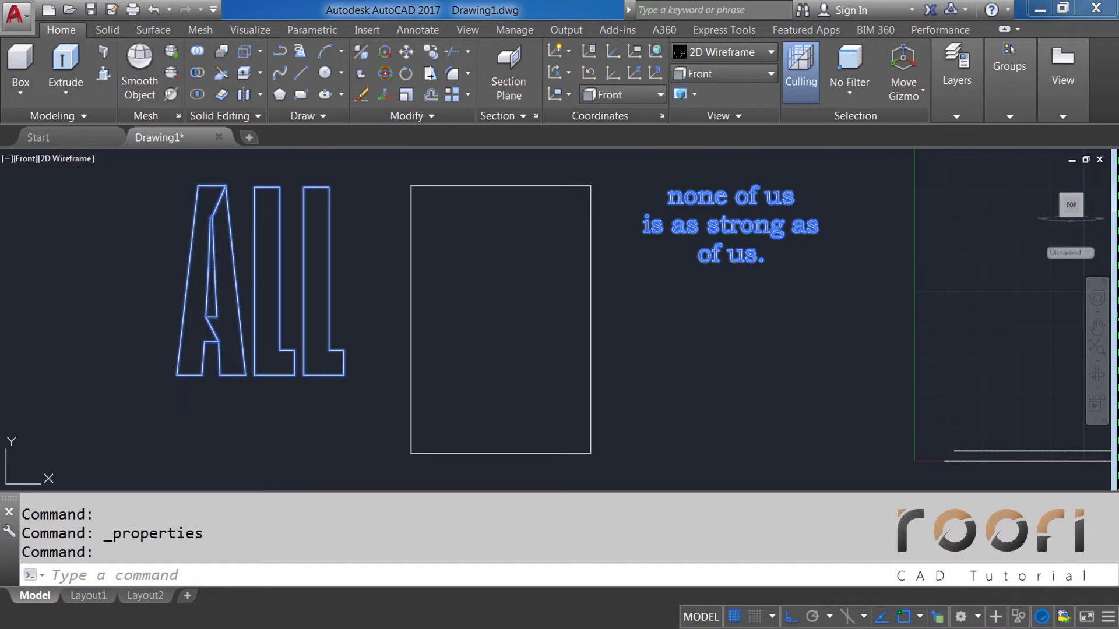
key(Escape)
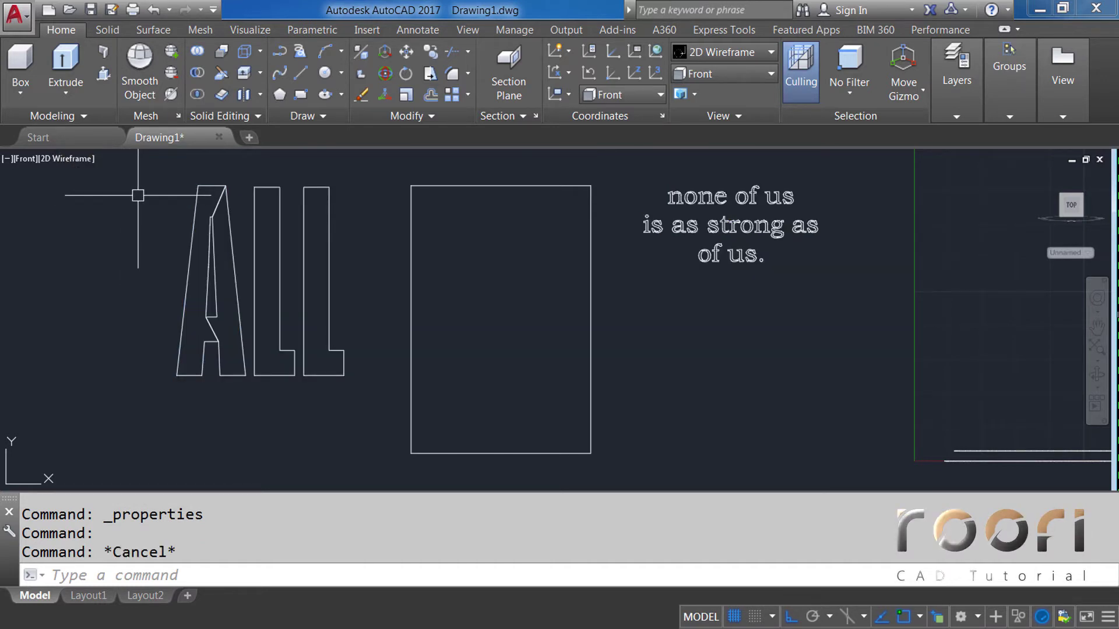
Step: Erase the stray diagonal lines inside the letter A
middle_drag(129, 201, 213, 200)
scroll(238, 203, up, 5)
scroll(238, 203, up, 2)
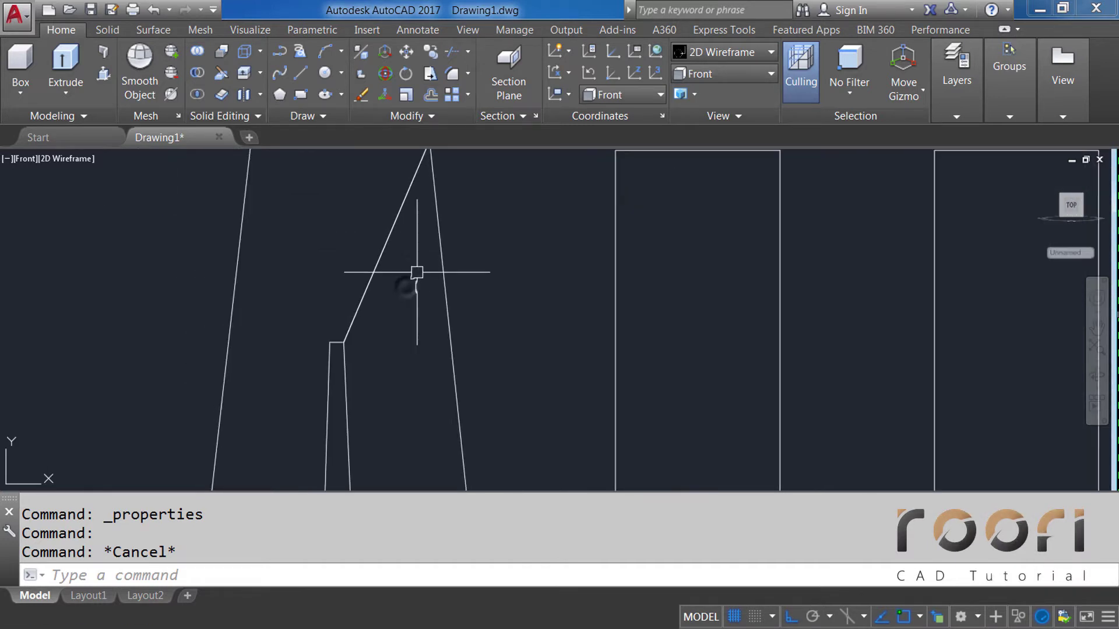
click(412, 267)
click(343, 251)
key(Delete)
scroll(387, 228, down, 2)
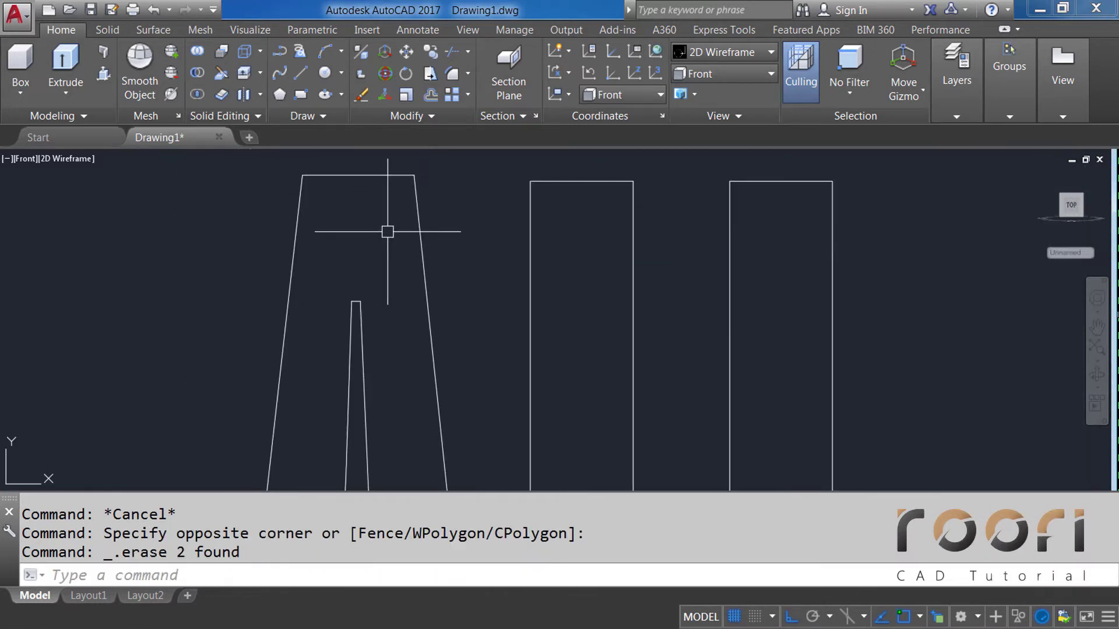
scroll(430, 362, down, 2)
scroll(429, 362, down, 1)
scroll(341, 344, up, 5)
click(430, 349)
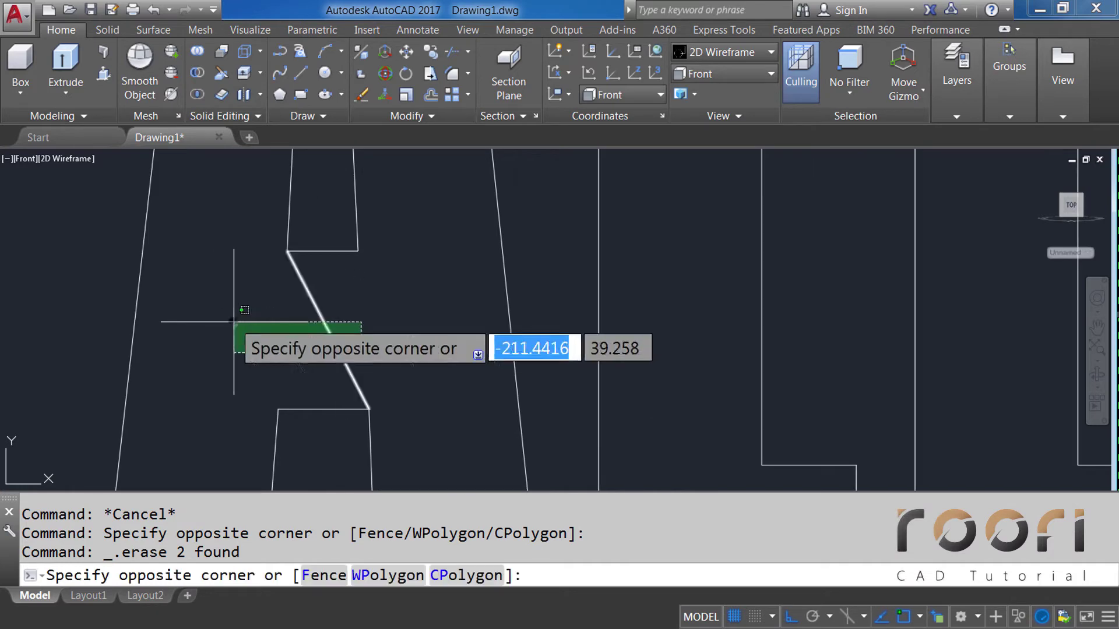
click(244, 320)
key(Delete)
scroll(320, 330, down, 4)
Step: Erase the notch segments in the n and the crossing junction lines in 'none'
middle_drag(814, 271, 615, 271)
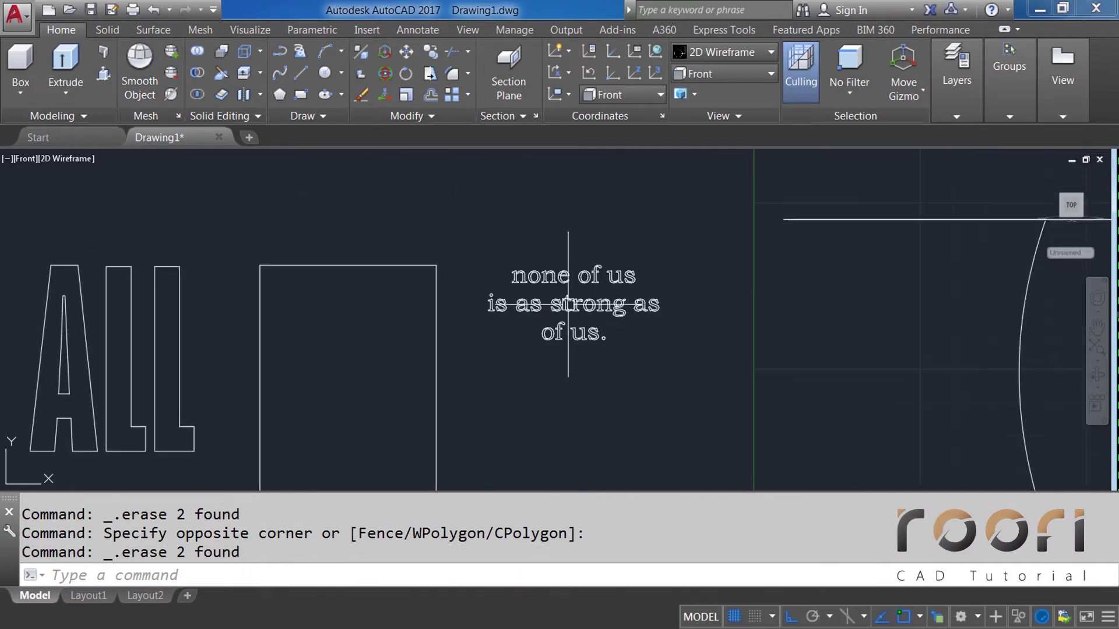
scroll(513, 262, up, 2)
scroll(423, 233, up, 3)
scroll(423, 233, up, 2)
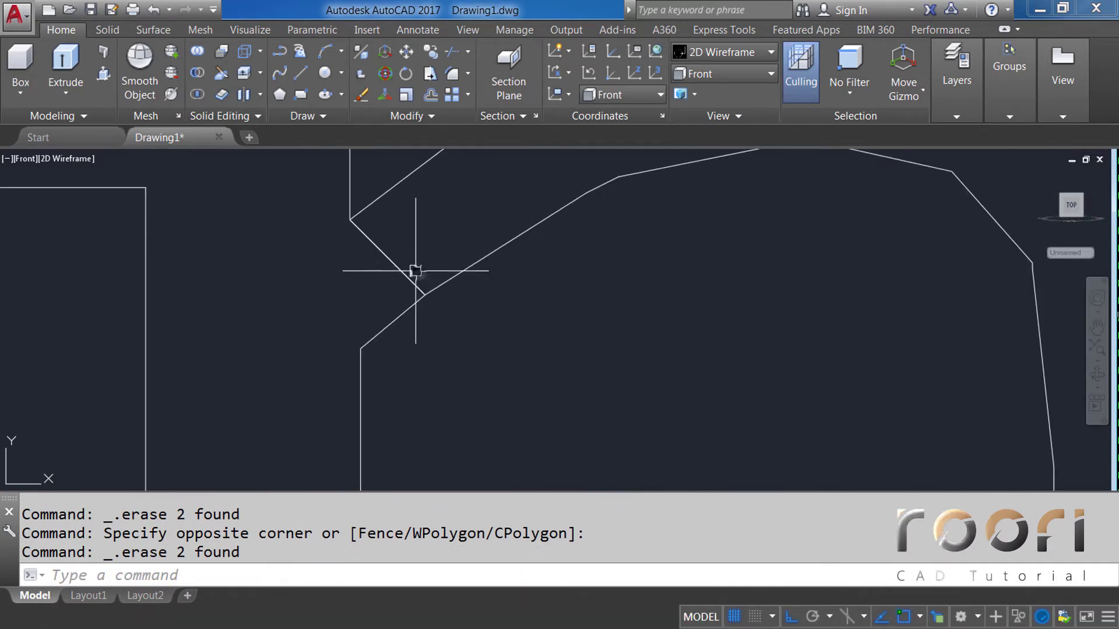
click(411, 271)
click(375, 257)
key(Delete)
scroll(345, 300, down, 2)
click(793, 206)
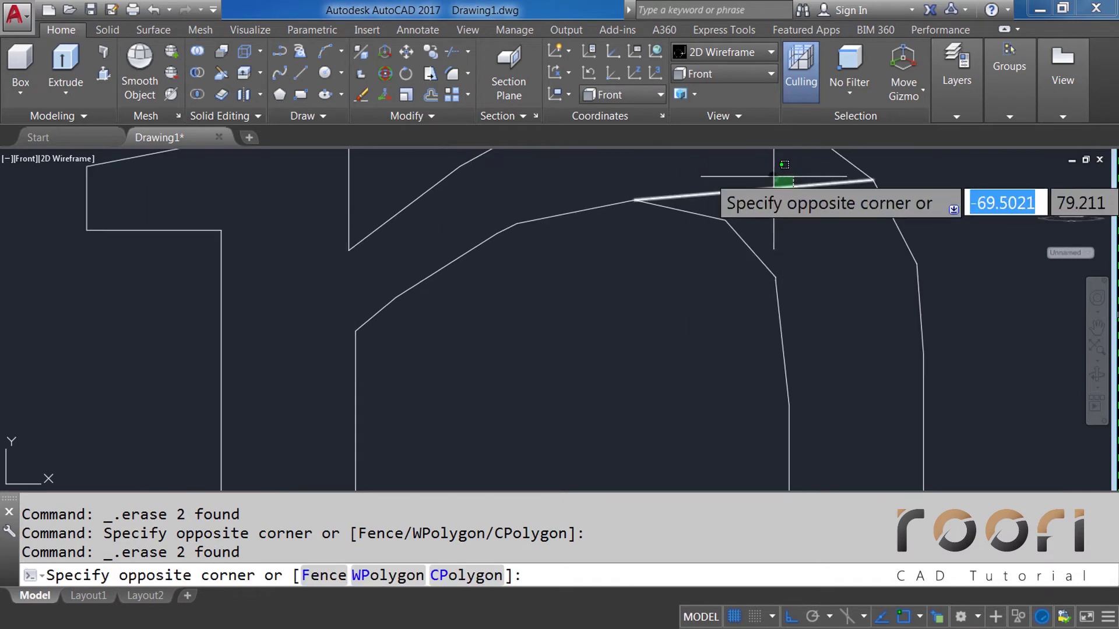
scroll(781, 175, down, 3)
scroll(841, 253, up, 1)
scroll(866, 196, up, 2)
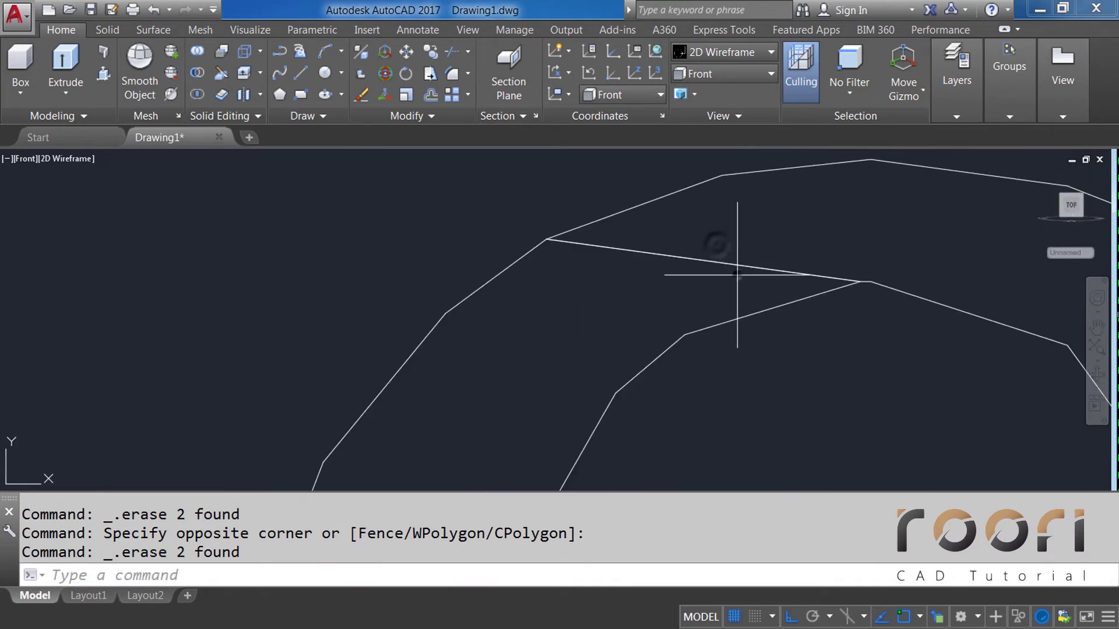
click(734, 274)
click(714, 239)
key(Delete)
Step: Erase the remaining horizontal and stray junction segments in 'none'
scroll(714, 240, down, 3)
scroll(607, 320, up, 3)
scroll(594, 408, down, 1)
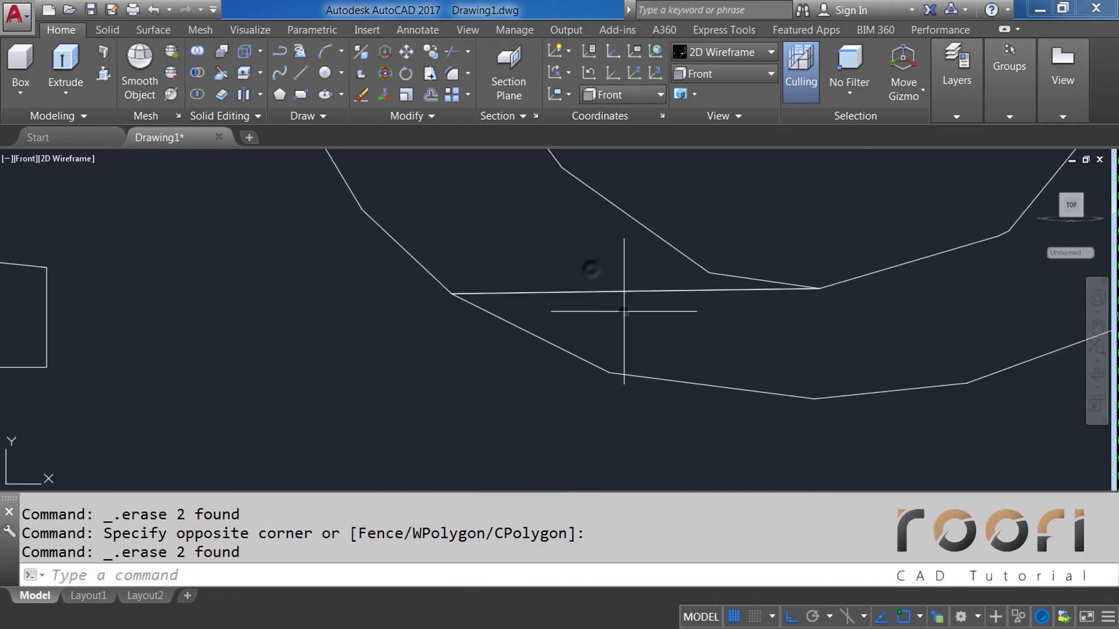
click(620, 307)
key(Delete)
scroll(466, 332, down, 3)
scroll(702, 175, up, 3)
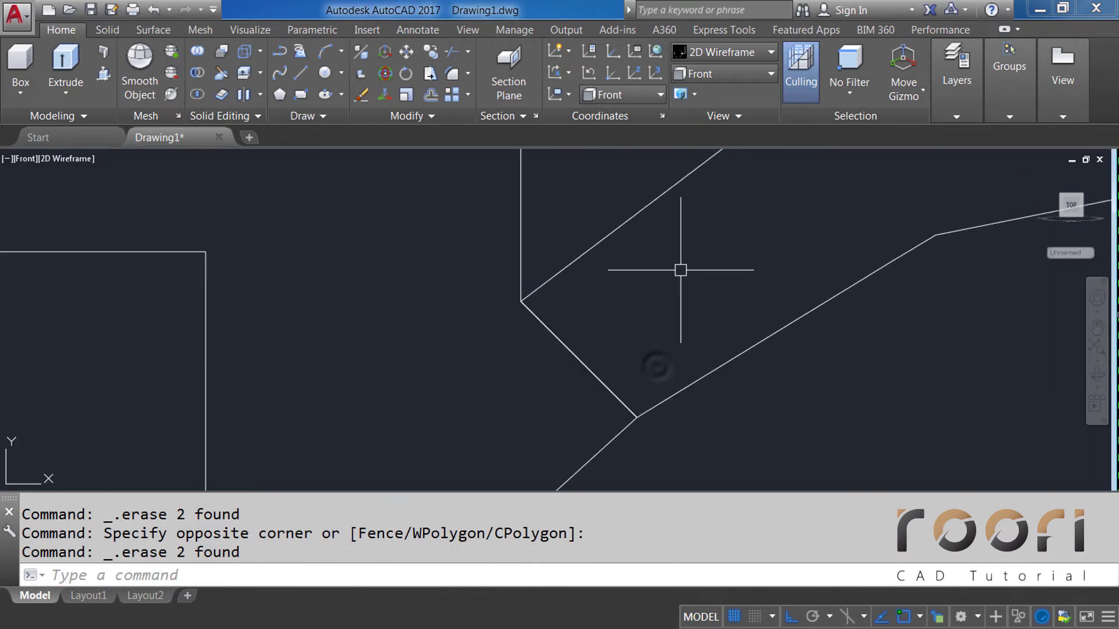
click(655, 344)
click(457, 342)
scroll(726, 314, up, 2)
click(727, 313)
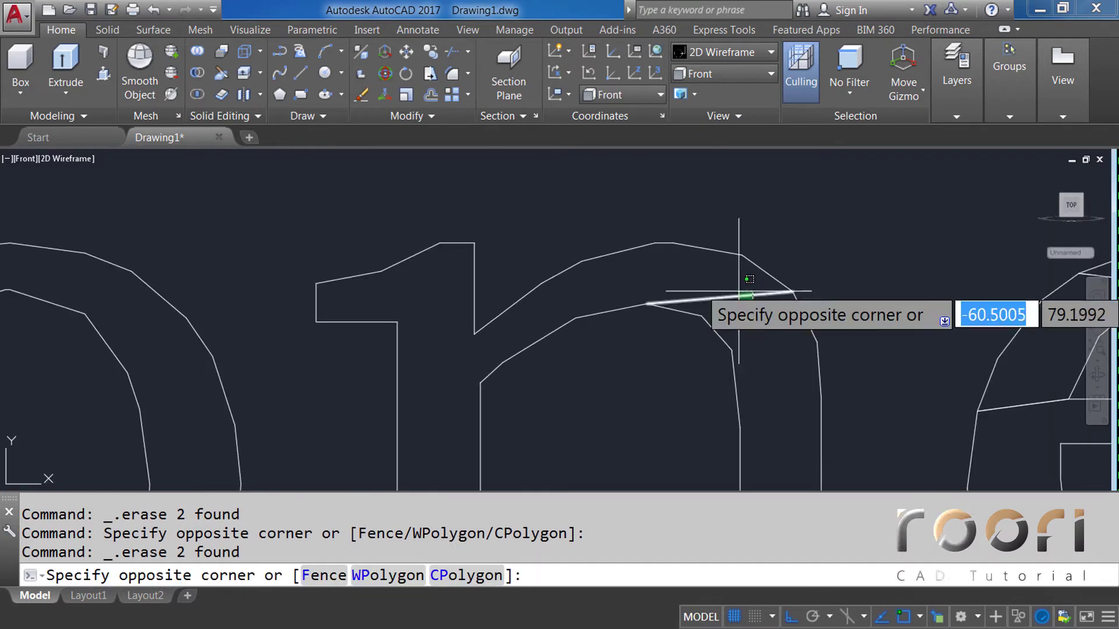
key(Delete)
Step: Erase the diagonal line inside the letter e
scroll(536, 295, down, 4)
scroll(769, 300, up, 3)
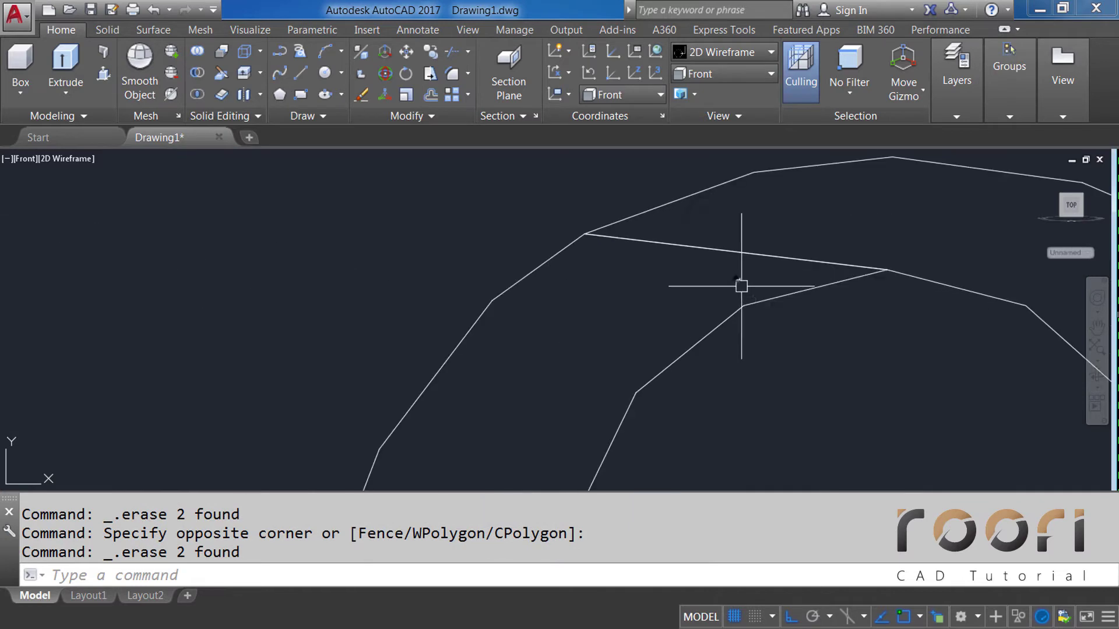
click(728, 251)
key(Delete)
scroll(553, 324, down, 2)
scroll(553, 404, down, 3)
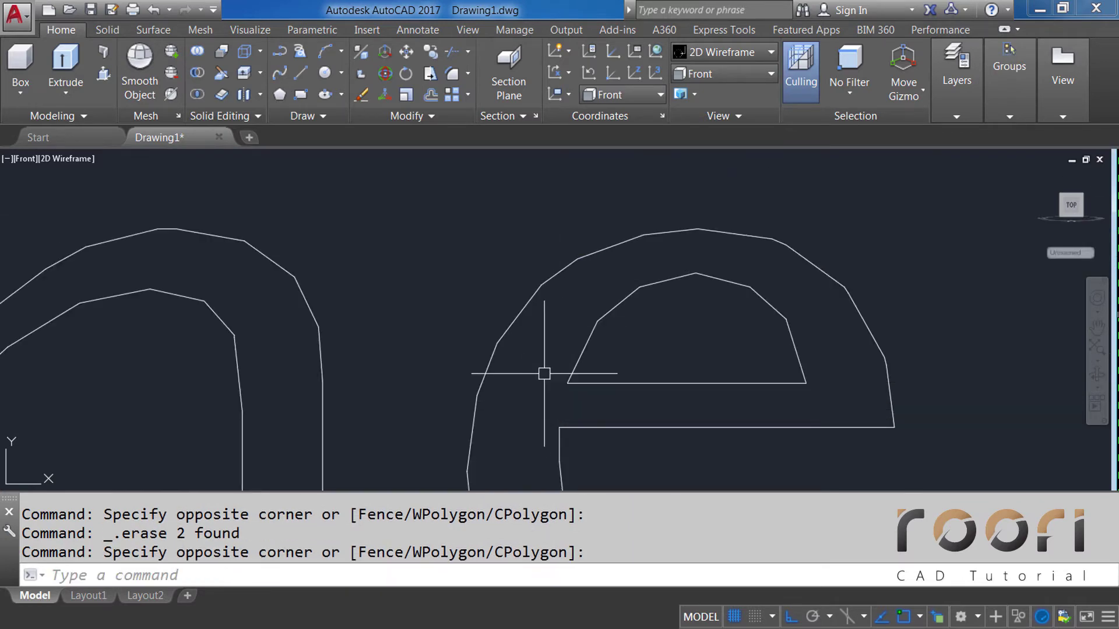
scroll(542, 372, down, 1)
scroll(603, 455, up, 3)
click(670, 431)
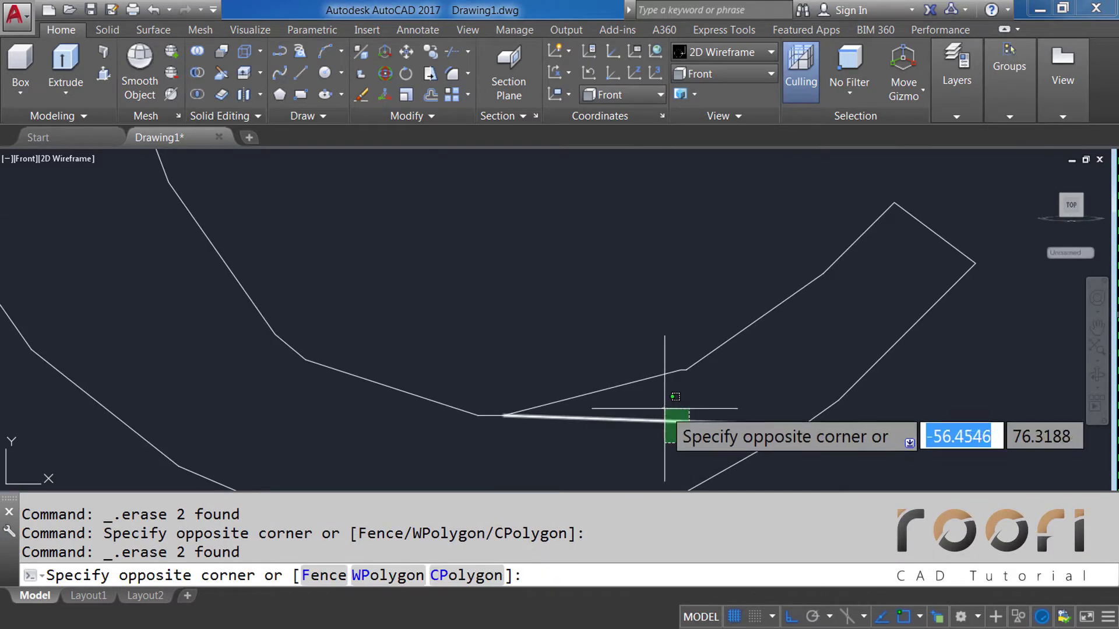
key(Escape)
scroll(429, 412, down, 2)
scroll(551, 395, down, 1)
scroll(872, 217, down, 1)
Step: Remove the stray chord from the top of the o and select its horizontal line
middle_drag(873, 217, 586, 257)
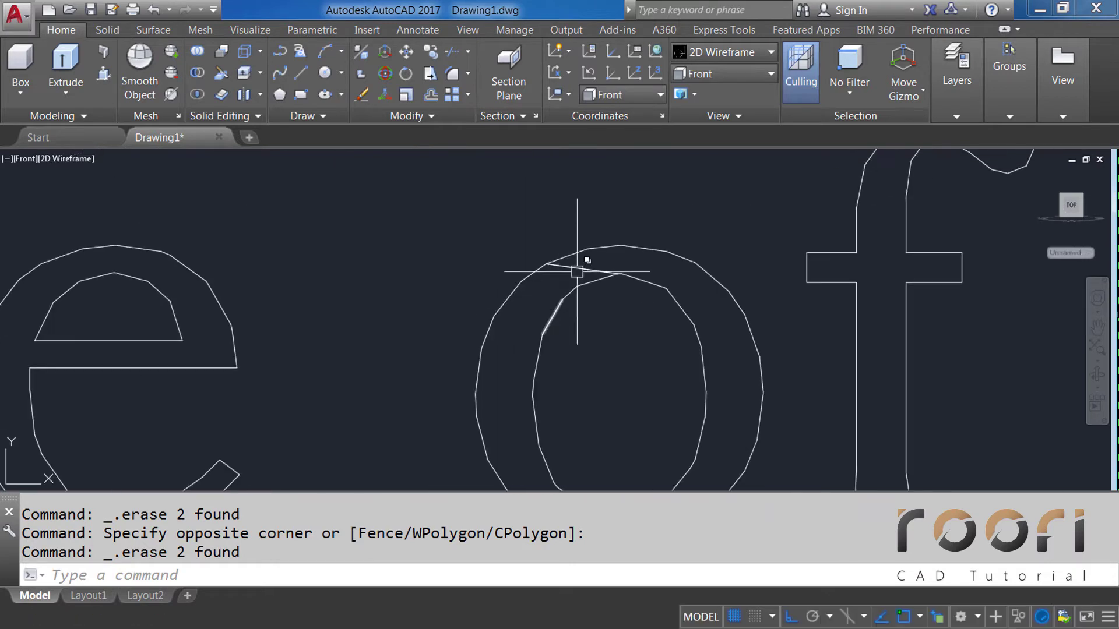
scroll(582, 273, up, 3)
click(574, 260)
key(Delete)
scroll(491, 233, down, 2)
scroll(499, 400, down, 2)
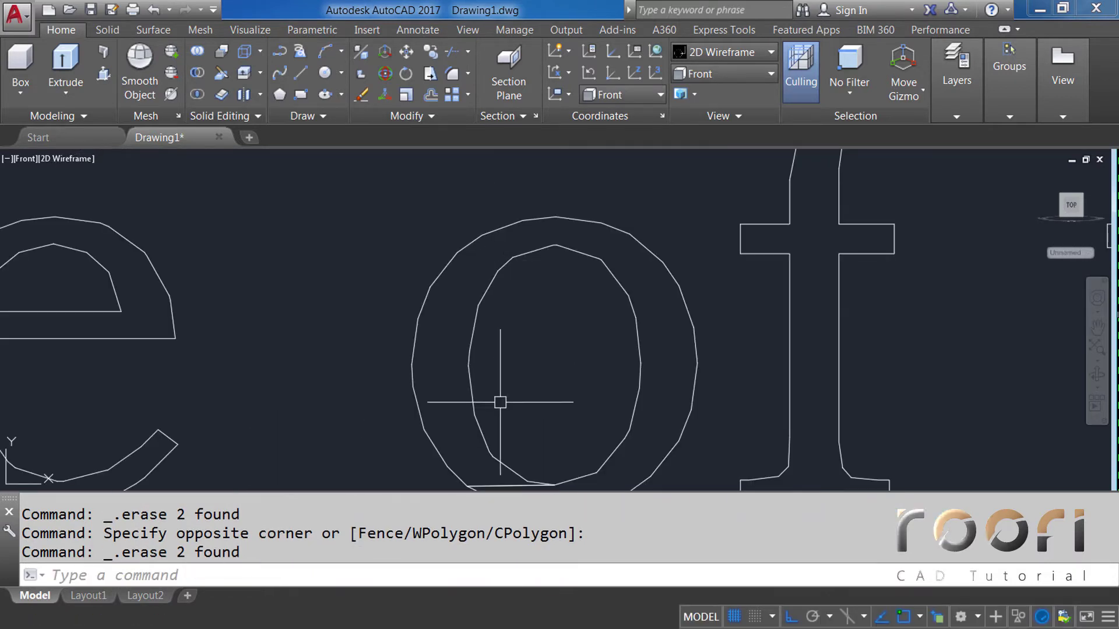
scroll(527, 362, up, 1)
scroll(526, 395, up, 3)
drag(527, 394, 716, 367)
Step: Erase the stray horizontal line and the segment closing the letter u
key(Delete)
scroll(403, 385, down, 3)
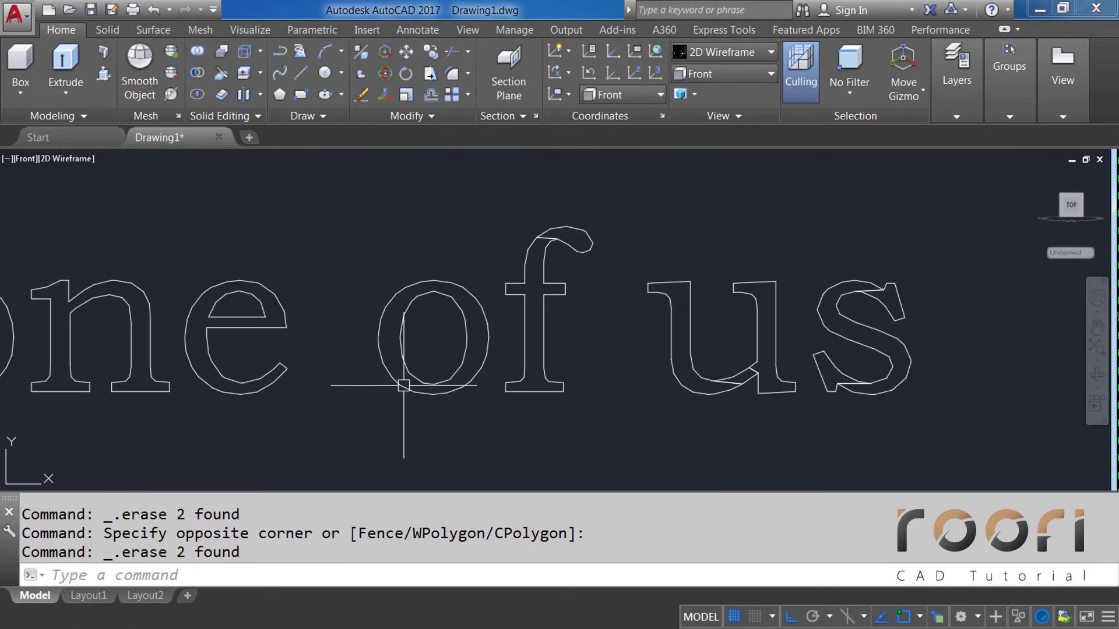
scroll(524, 265, up, 5)
scroll(525, 175, down, 3)
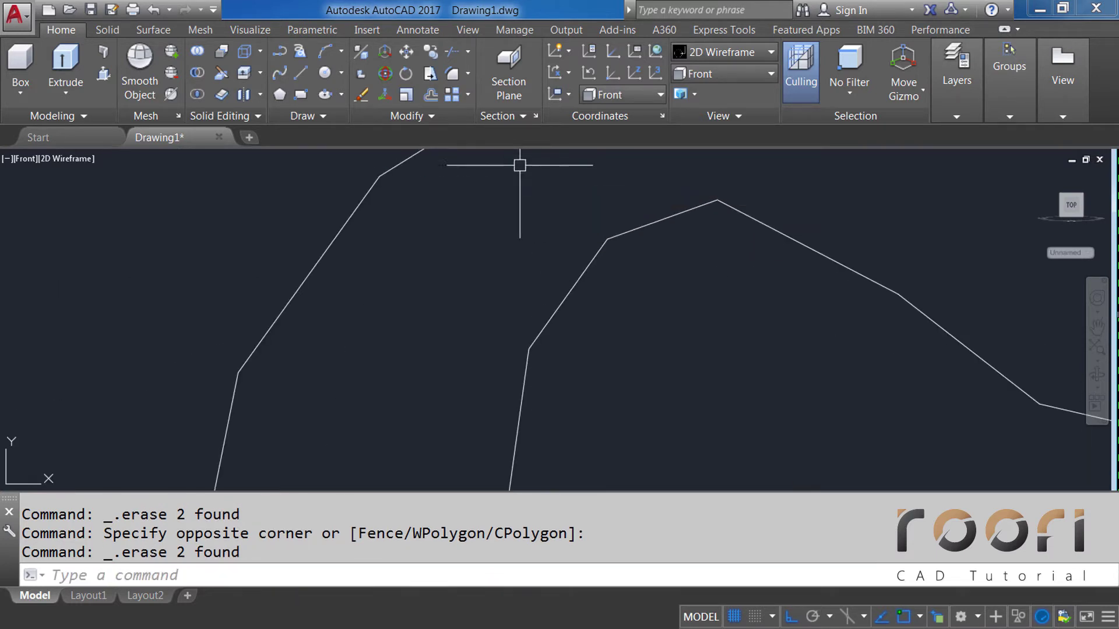
scroll(448, 239, down, 2)
scroll(689, 398, up, 2)
scroll(606, 368, up, 3)
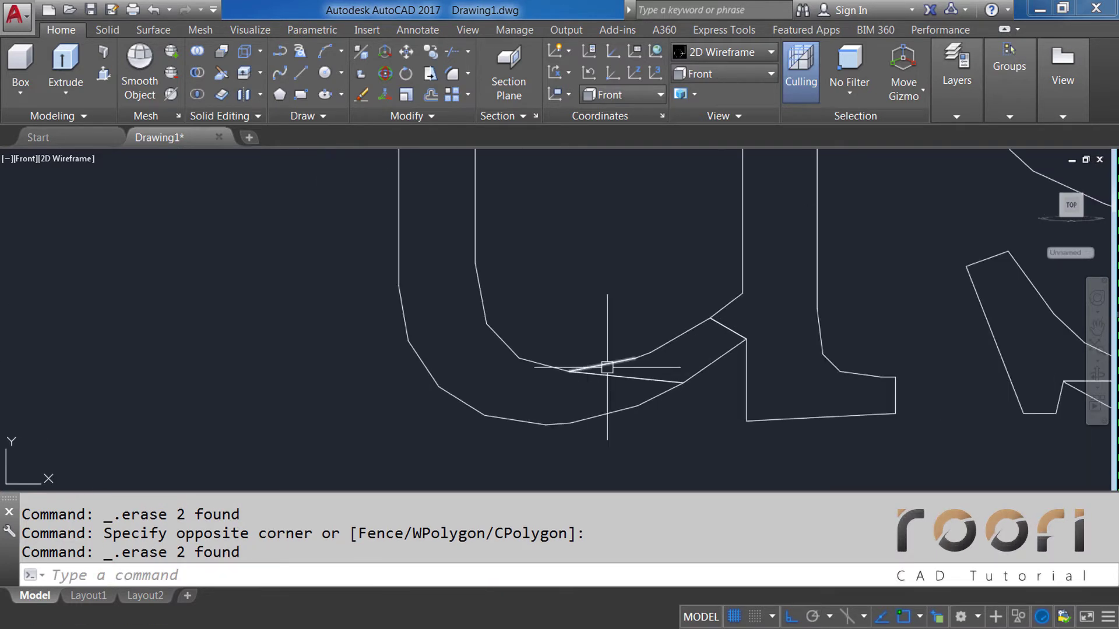
scroll(654, 374, up, 2)
click(643, 362)
key(Delete)
Step: Delete the remaining diagonal stray line closing the u outline
scroll(894, 280, down, 2)
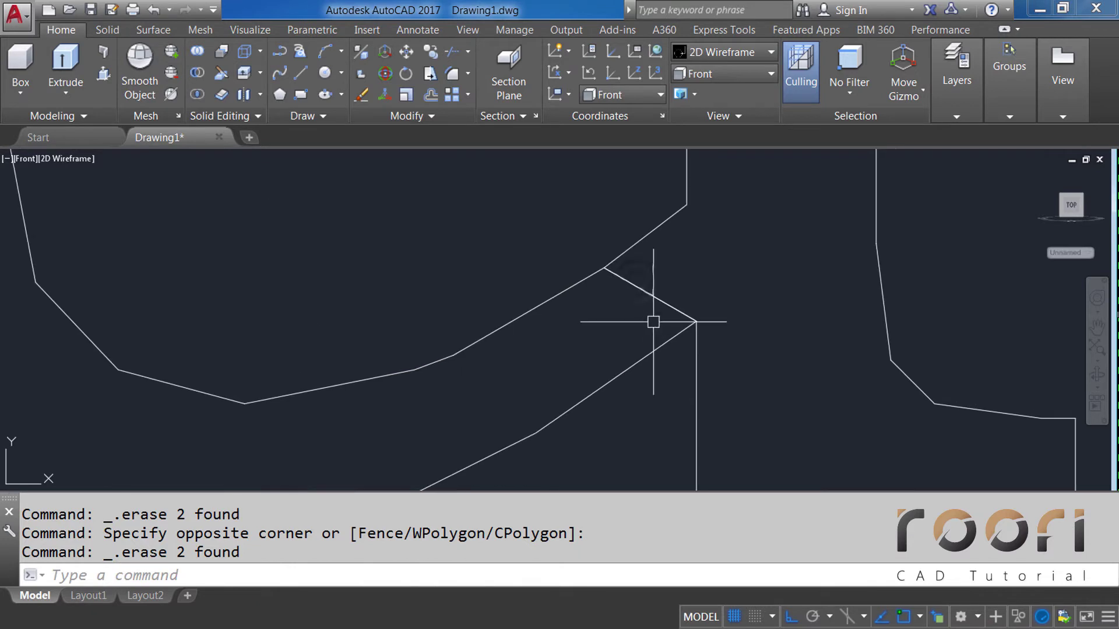
click(637, 280)
click(582, 280)
key(Delete)
scroll(489, 280, down, 1)
scroll(488, 280, down, 2)
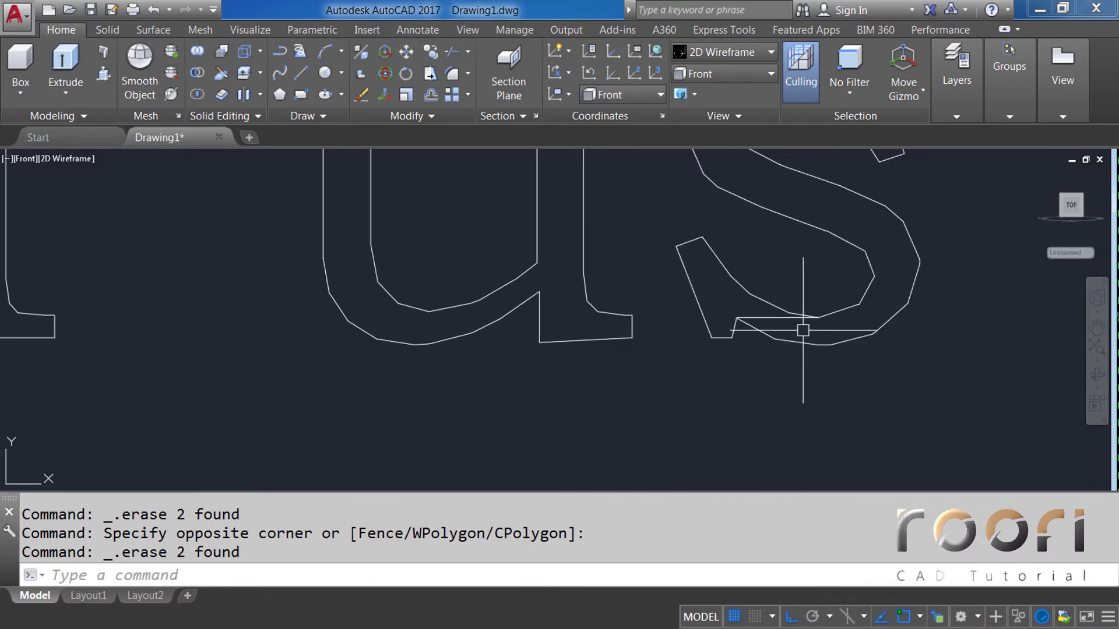
scroll(803, 331, up, 3)
Step: Remove the stray line under the s and a short nearby stray line
click(719, 263)
key(Delete)
scroll(599, 349, down, 3)
scroll(606, 327, down, 1)
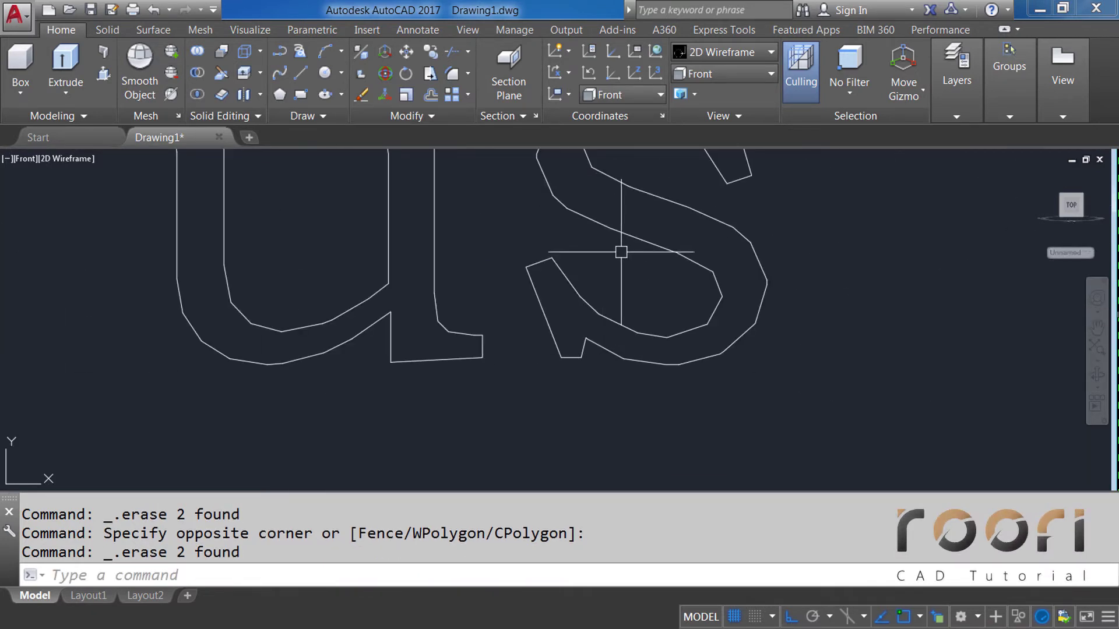
scroll(621, 252, down, 2)
scroll(644, 255, up, 5)
click(681, 238)
click(656, 176)
key(Delete)
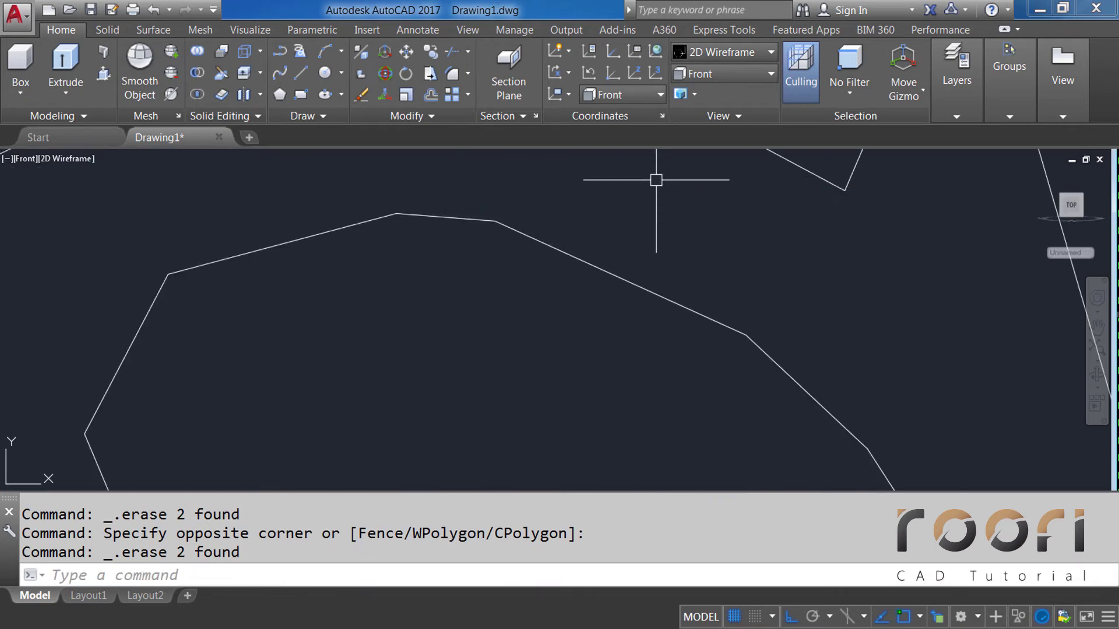
Step: Window-select and delete the two stray lines at the top of the s
scroll(656, 180, down, 3)
scroll(768, 254, up, 3)
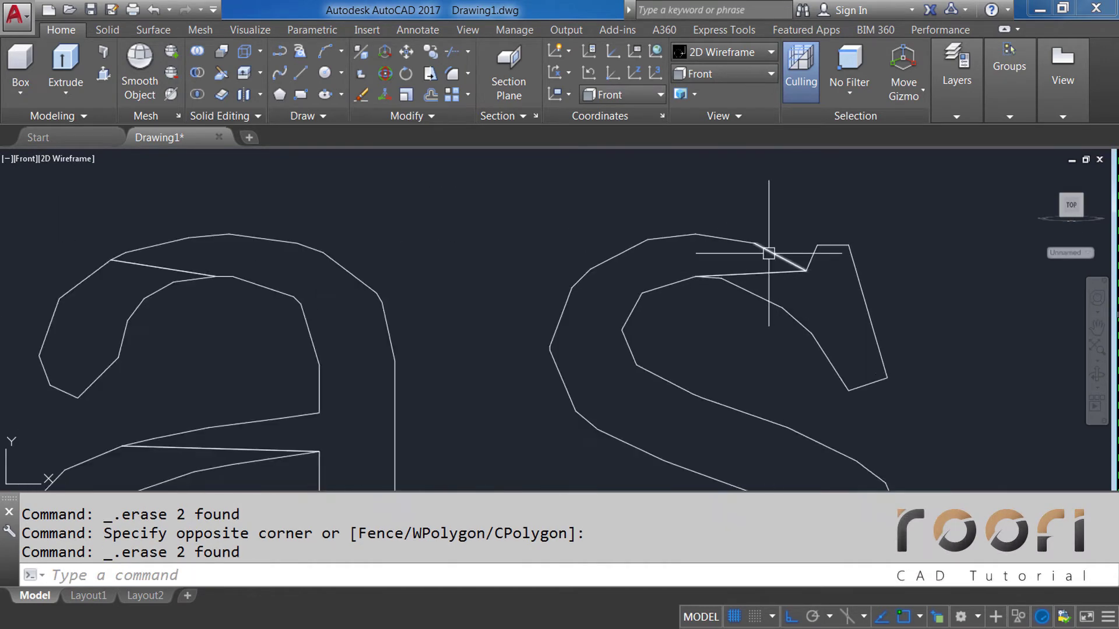
scroll(769, 253, up, 2)
click(782, 327)
click(761, 288)
key(Delete)
scroll(762, 287, down, 4)
Step: Delete the horizontal stray line at the bottom of the s in "as"
middle_drag(707, 257, 659, 279)
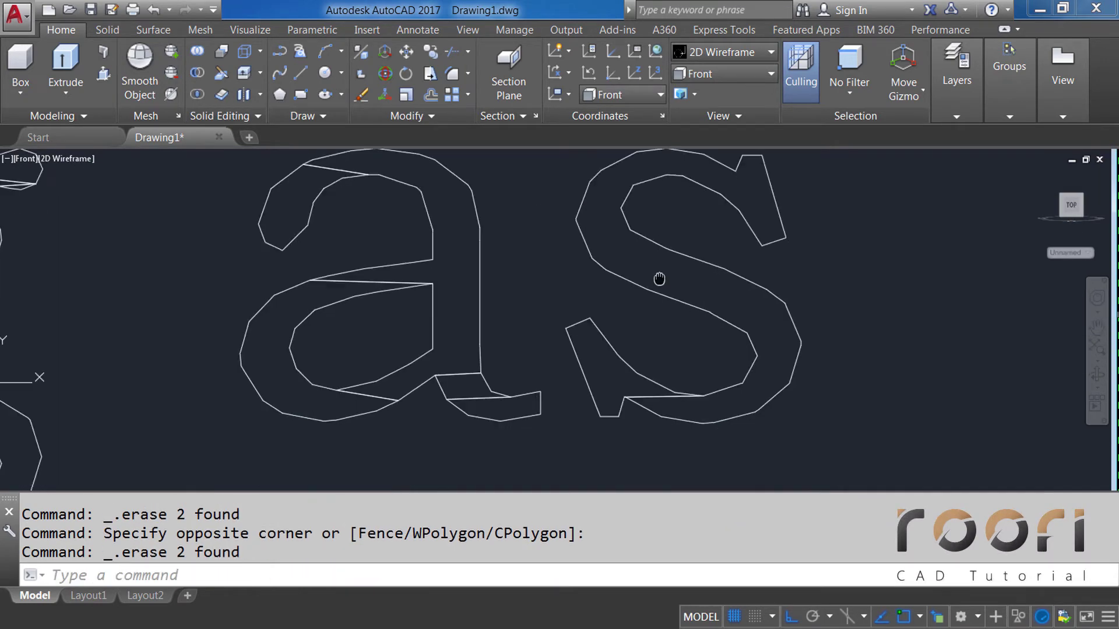
scroll(645, 369, up, 3)
click(657, 383)
click(642, 337)
key(Delete)
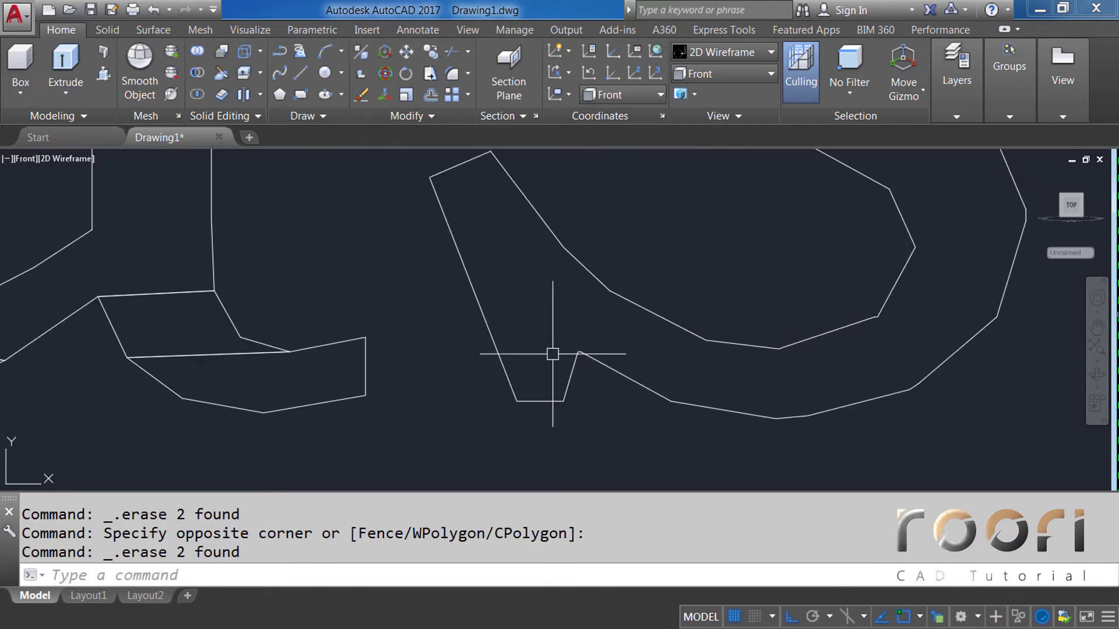
Step: Erase the four stray segments at the tail of the a
middle_drag(552, 353, 792, 349)
scroll(395, 310, up, 2)
click(489, 396)
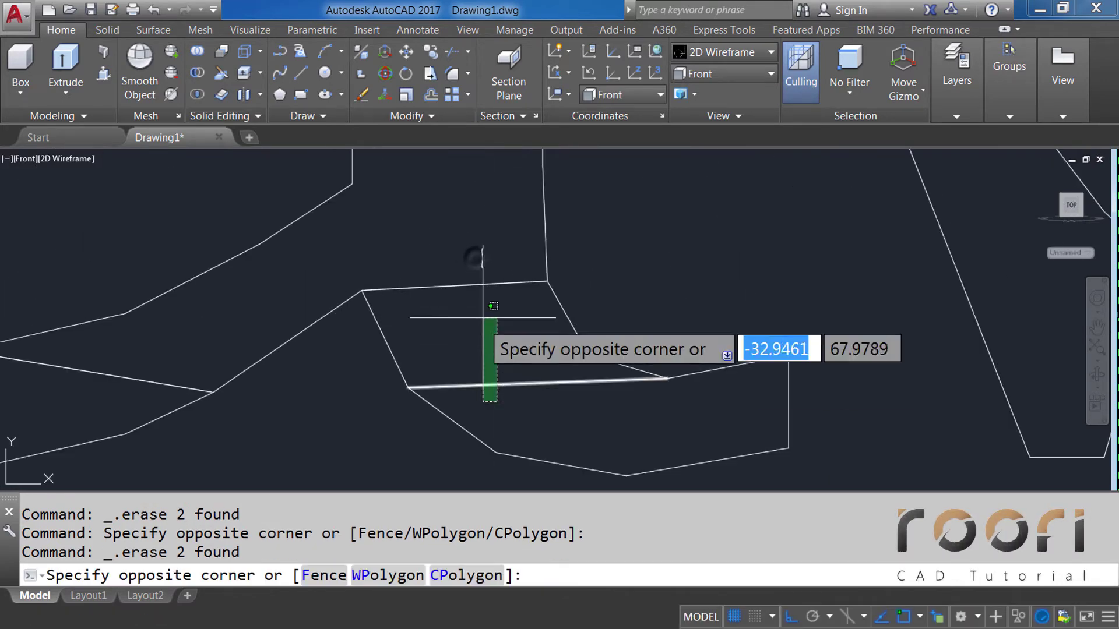
click(482, 312)
key(Delete)
Step: Delete two more stray lines inside the "as" letter outlines
middle_drag(422, 280, 725, 290)
click(517, 351)
click(495, 321)
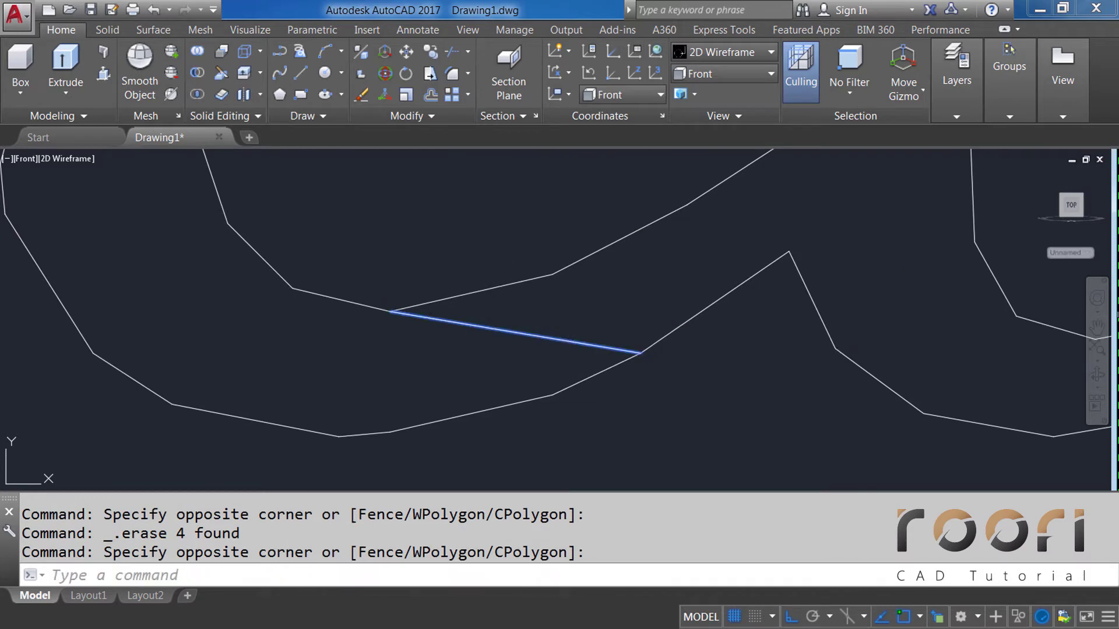
key(Delete)
scroll(509, 334, down, 3)
middle_drag(509, 334, 560, 331)
scroll(560, 330, up, 3)
click(535, 342)
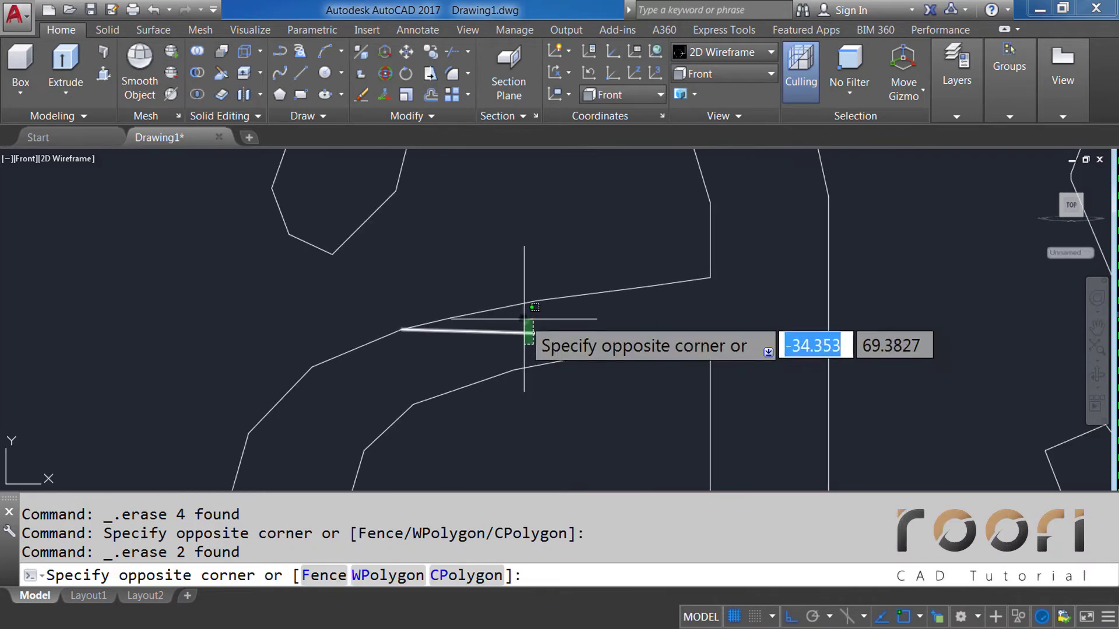
click(519, 318)
key(Delete)
Step: Remove the diagonal line crossing the letter outline
scroll(517, 230, down, 2)
scroll(517, 230, up, 4)
click(524, 269)
click(501, 230)
key(Delete)
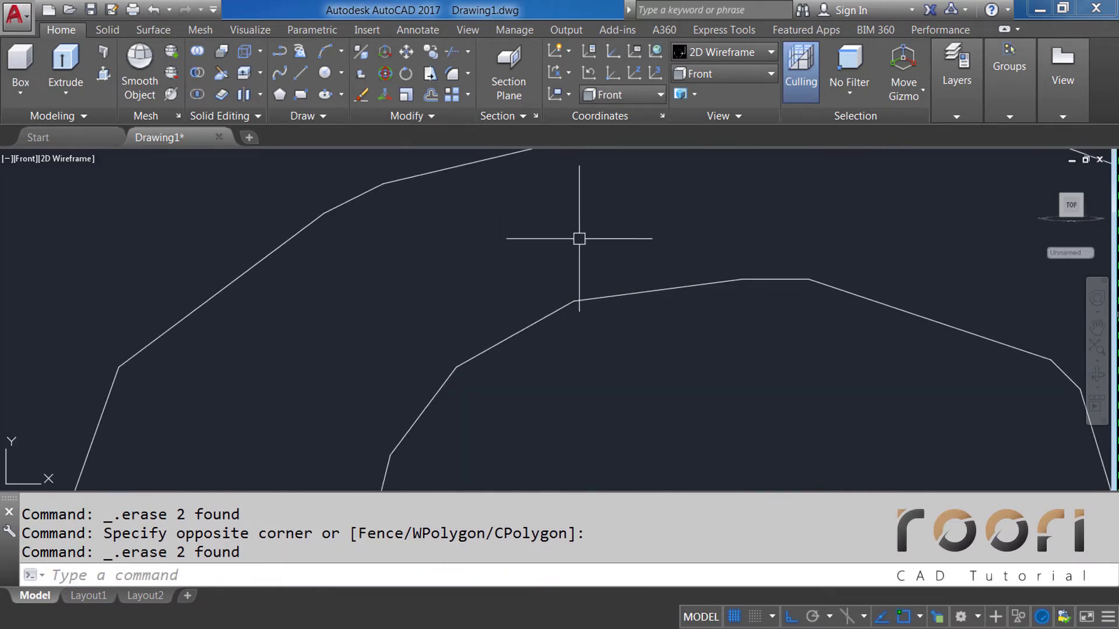
scroll(580, 239, down, 5)
Step: Delete the four stray segments at the ear of the g
middle_drag(405, 280, 651, 279)
scroll(552, 263, up, 5)
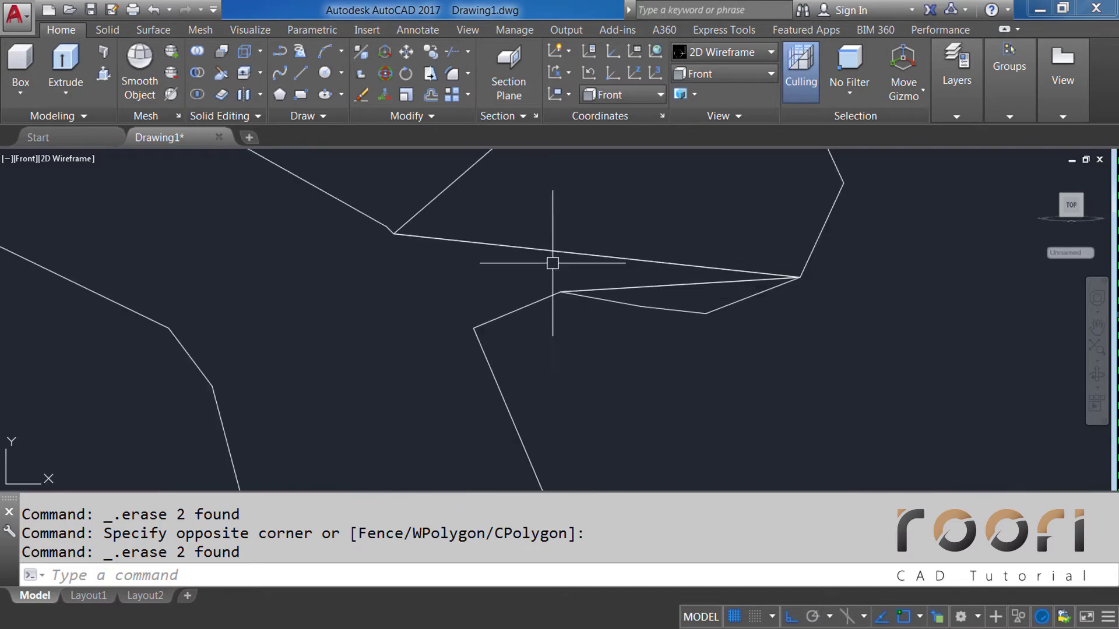
click(689, 286)
click(682, 242)
key(Delete)
Step: Erase the two stray segments in the neighbouring letter outline
scroll(629, 267, down, 3)
middle_drag(205, 245, 574, 234)
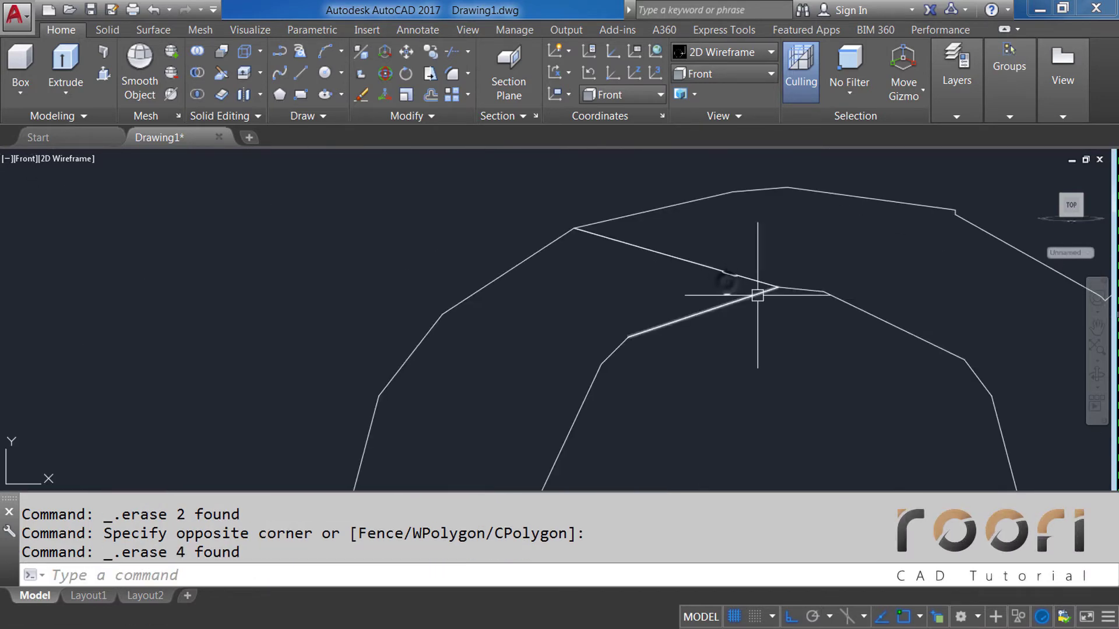
click(758, 296)
click(696, 240)
key(Delete)
scroll(695, 240, down, 3)
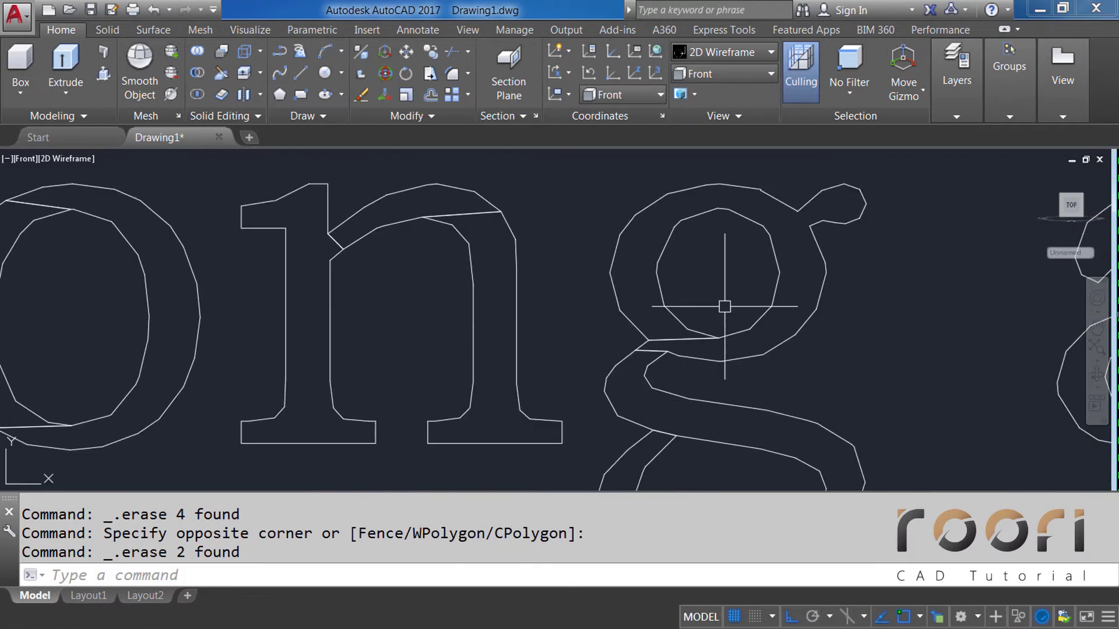
Step: Erase the stray connecting segments at two junctions of the g
scroll(651, 352, up, 5)
click(648, 364)
click(642, 290)
key(Delete)
scroll(600, 270, down, 3)
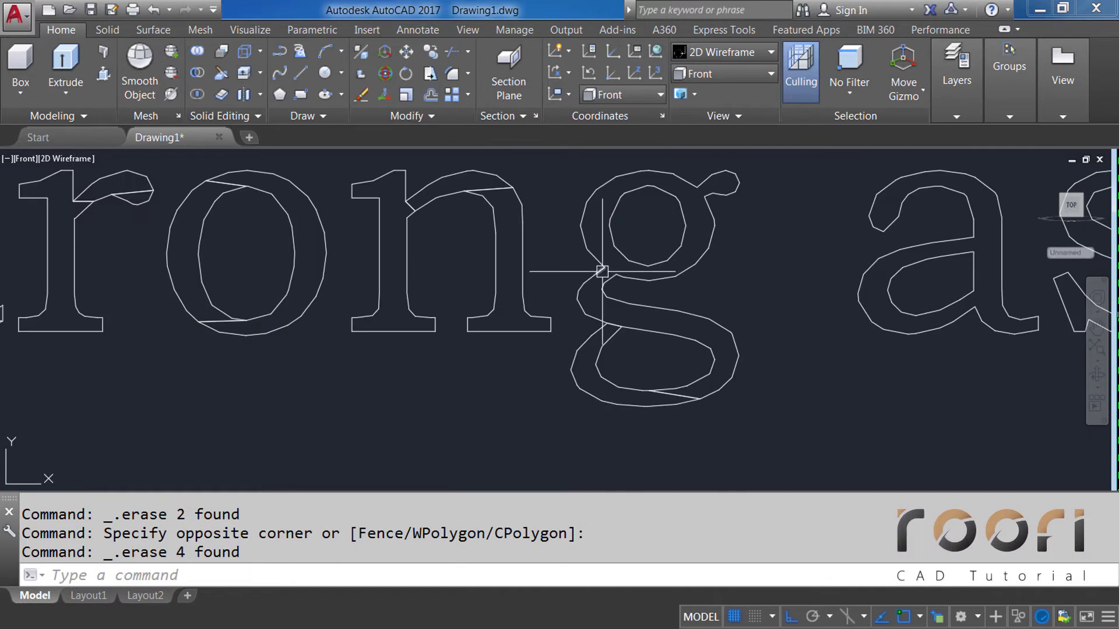
scroll(614, 322, up, 5)
click(608, 353)
click(582, 326)
key(Delete)
scroll(694, 437, down, 3)
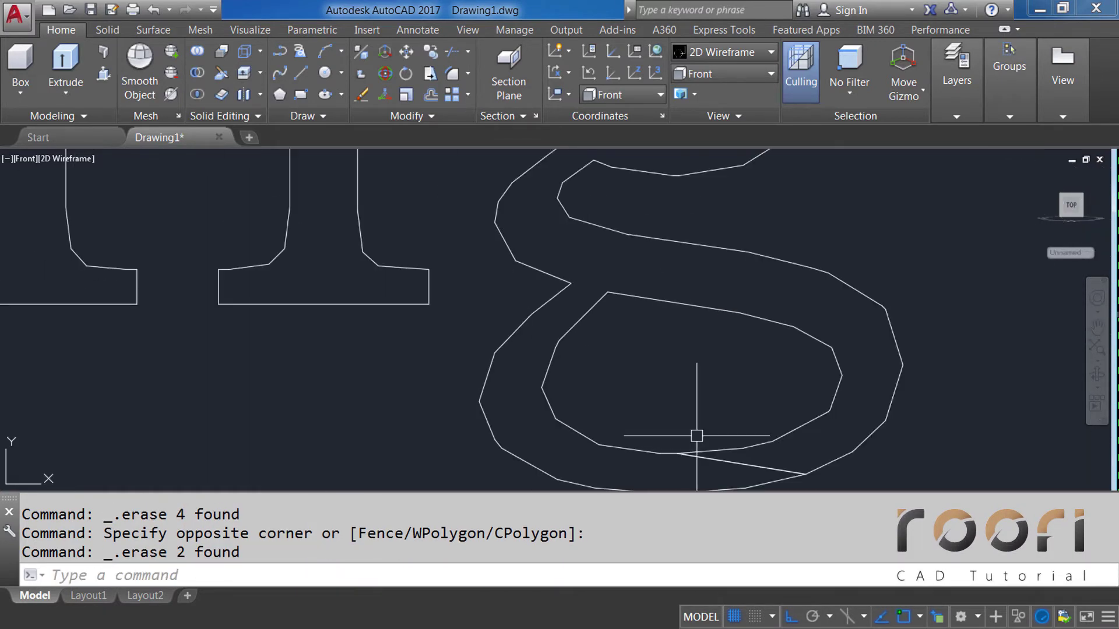
Step: Delete the lower crossing segment of the g and the stray top segment of the n
scroll(756, 475, up, 5)
click(743, 416)
click(699, 343)
key(Delete)
scroll(700, 342, down, 3)
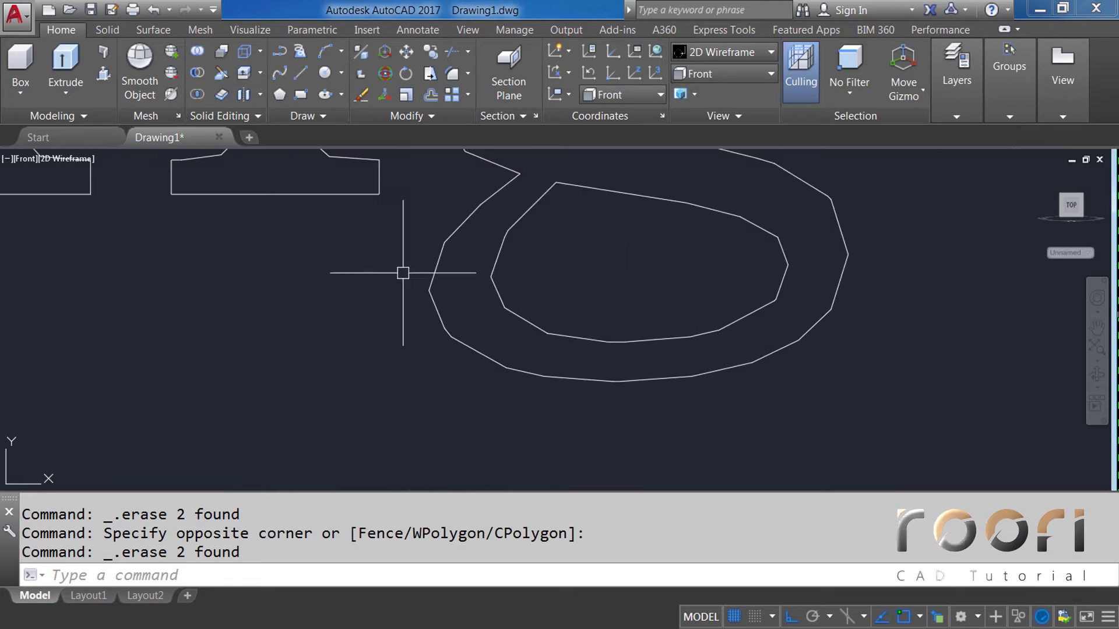
scroll(400, 270, up, 5)
mouse_move(635, 326)
middle_down()
mouse_move(652, 336)
mouse_move(679, 406)
middle_up()
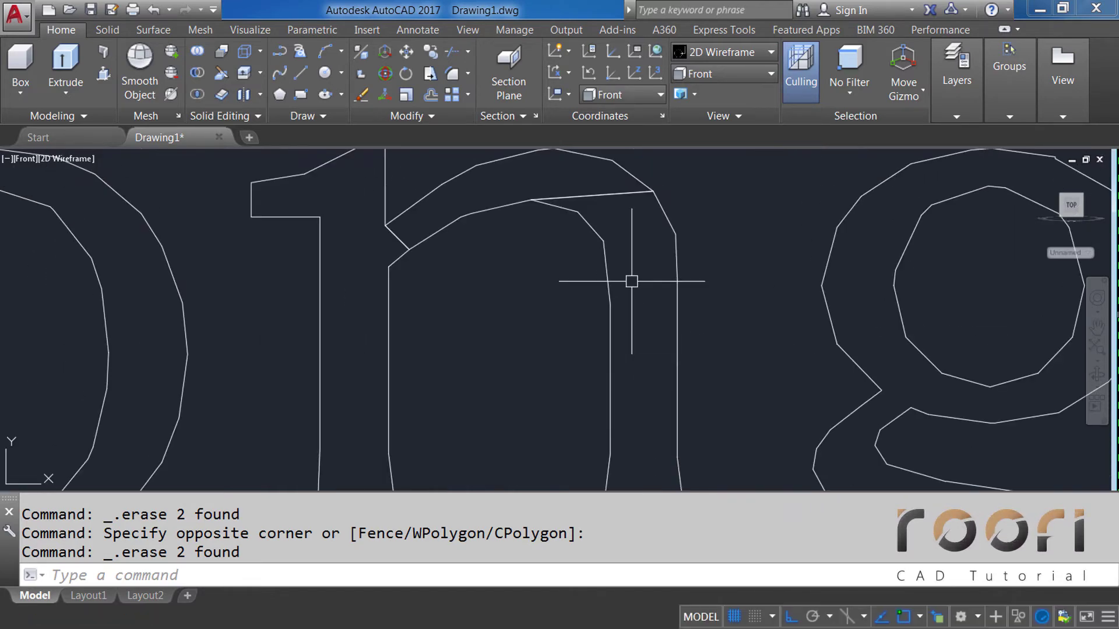
click(625, 209)
click(544, 180)
key(Delete)
scroll(412, 255, up, 3)
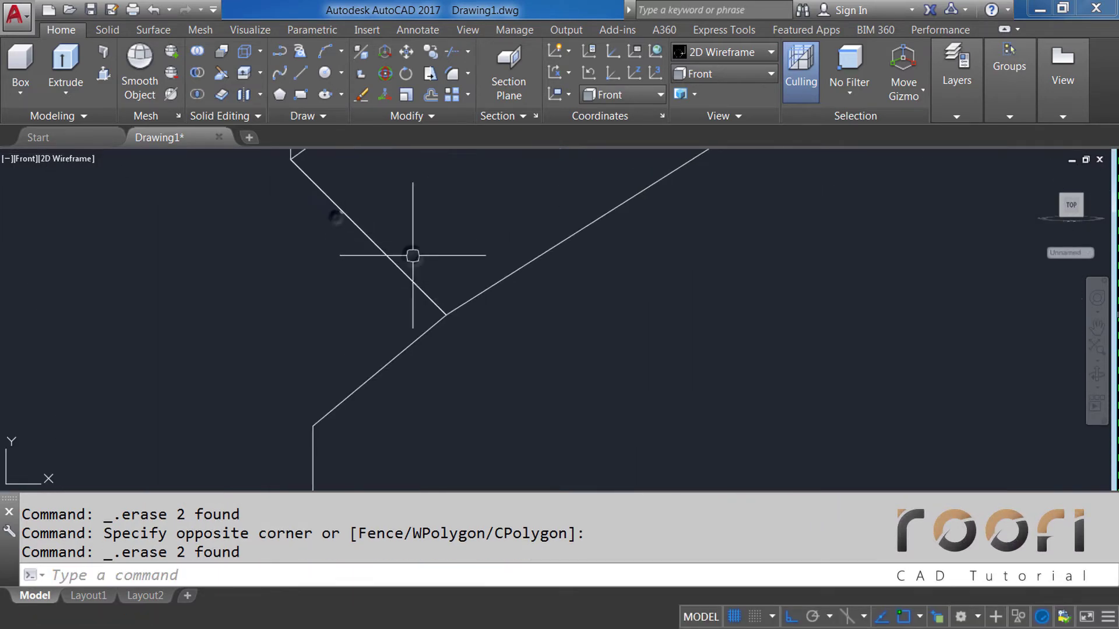
scroll(362, 320, down, 5)
Step: Check the next junction and the bottom of the o, cancelling two unwanted selections
middle_drag(363, 320, 746, 315)
scroll(649, 257, up, 5)
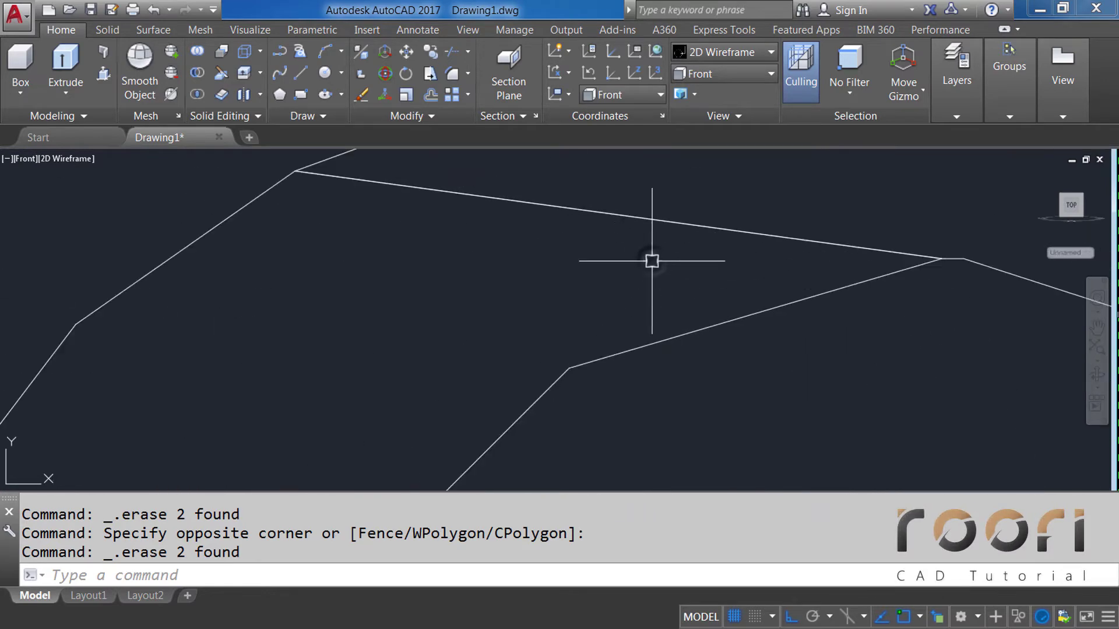
click(649, 202)
key(Escape)
scroll(649, 203, down, 3)
scroll(607, 363, down, 2)
scroll(607, 350, up, 3)
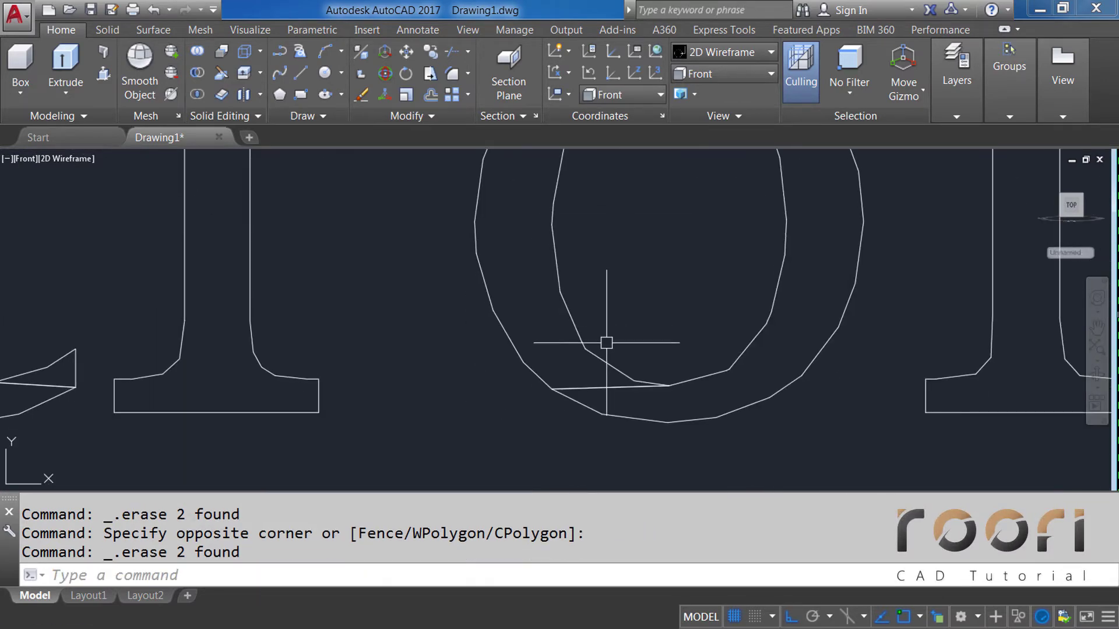
scroll(611, 395, up, 3)
click(610, 395)
key(Escape)
scroll(696, 348, down, 3)
scroll(470, 345, down, 3)
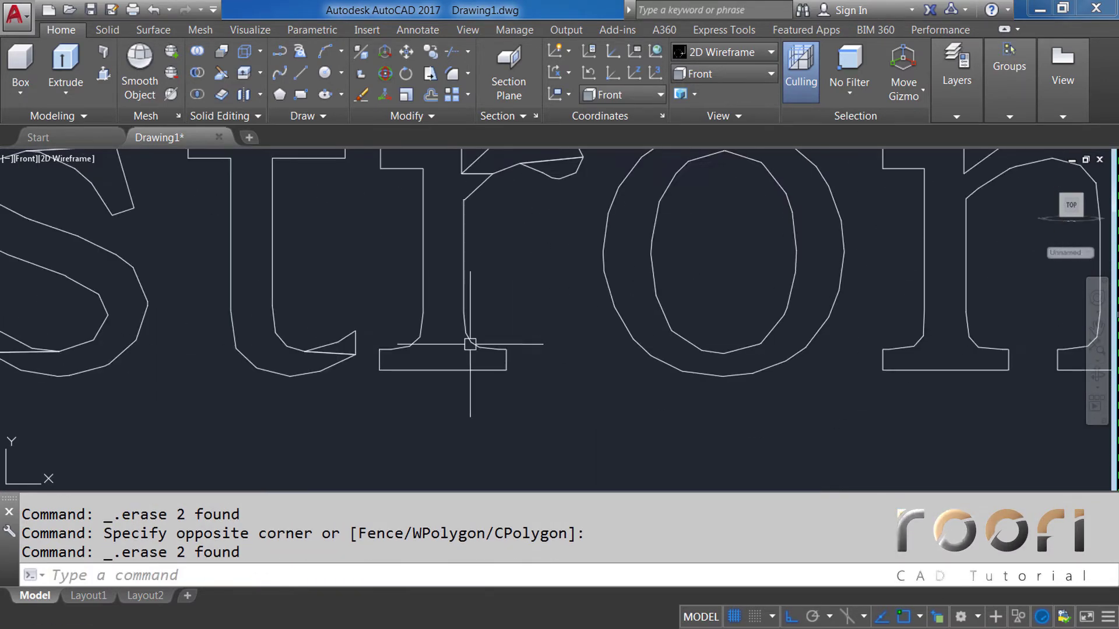
Step: Erase the stray line on the arm of the r in 'stron'
middle_drag(460, 262, 485, 324)
scroll(496, 329, up, 2)
scroll(599, 288, up, 3)
click(582, 210)
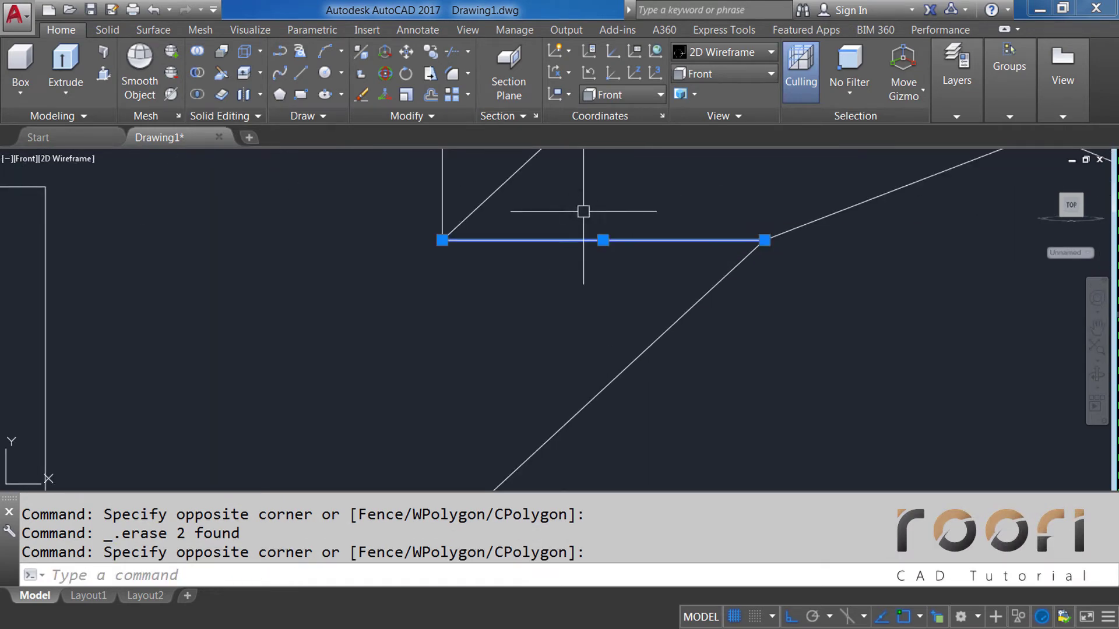
key(Escape)
scroll(661, 293, up, 2)
scroll(661, 294, down, 2)
click(727, 323)
click(737, 300)
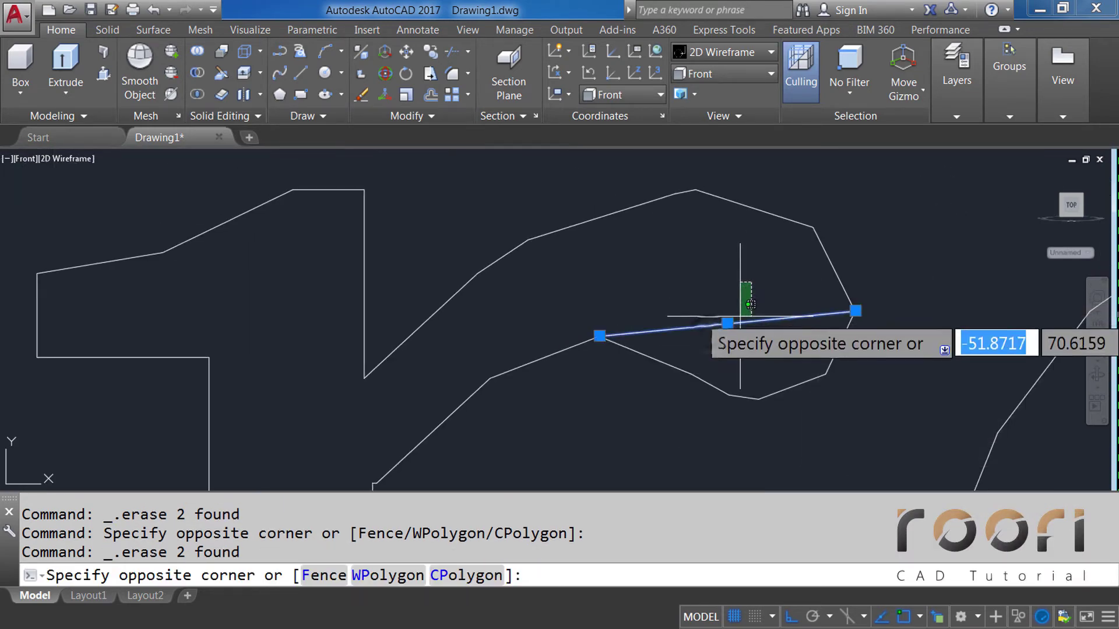
click(709, 333)
key(Delete)
scroll(709, 334, down, 2)
scroll(709, 334, down, 2)
Step: Remove the stray segments inside the 'as stron' letters
middle_drag(630, 421, 696, 394)
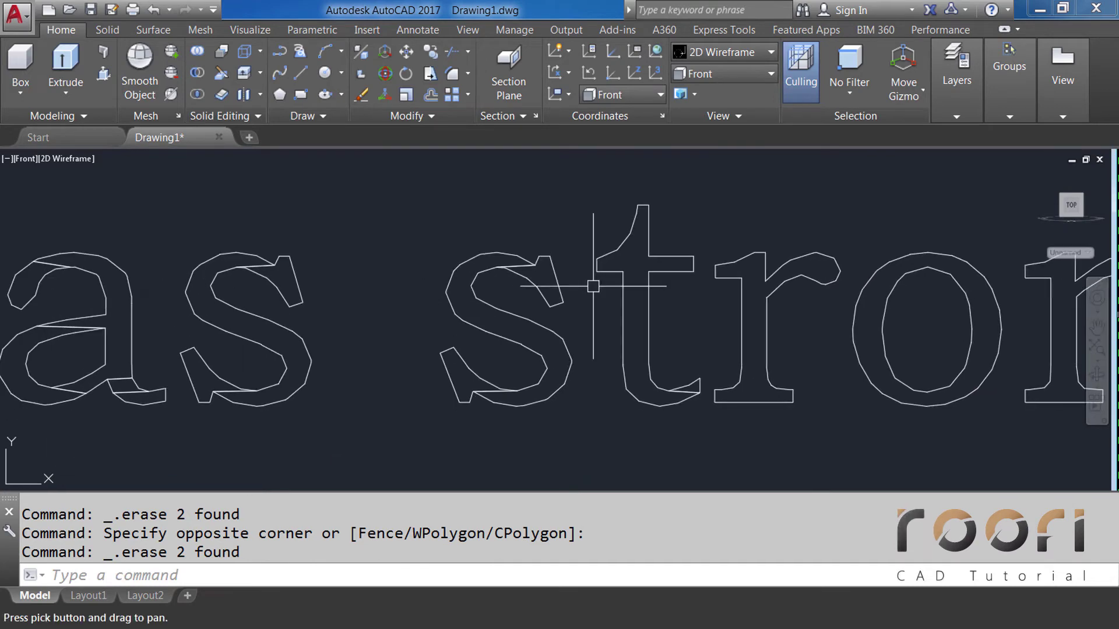
scroll(695, 393, up, 4)
click(692, 345)
click(679, 275)
key(Delete)
scroll(570, 305, down, 4)
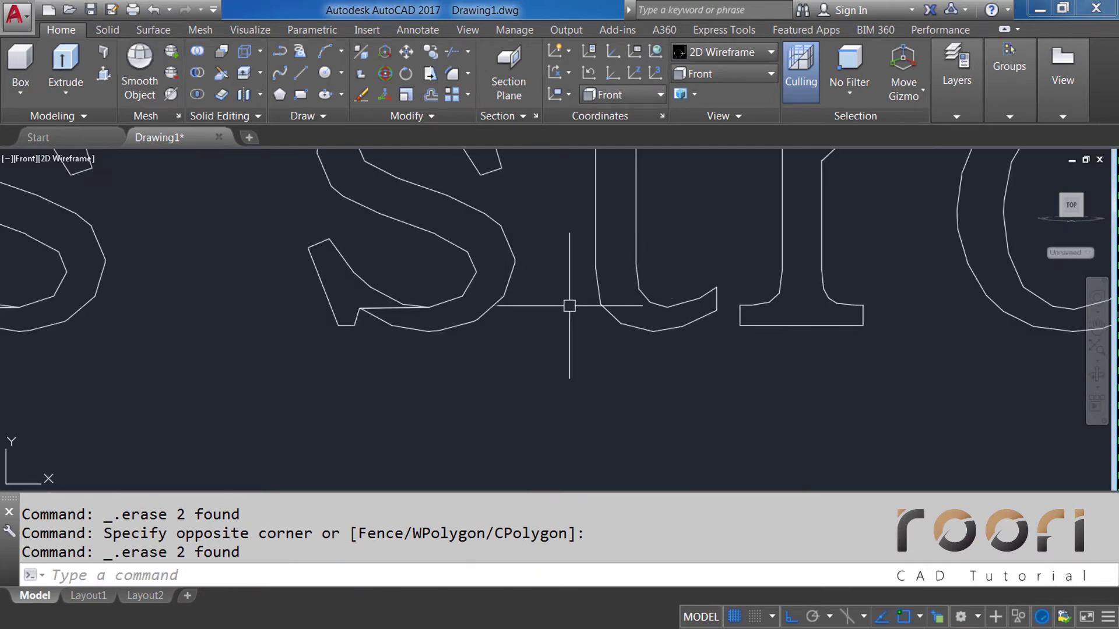
Step: Bring the s outline into view and try catching a stray segment there
middle_drag(570, 305, 700, 362)
scroll(700, 363, up, 4)
click(669, 369)
click(646, 302)
scroll(569, 374, down, 3)
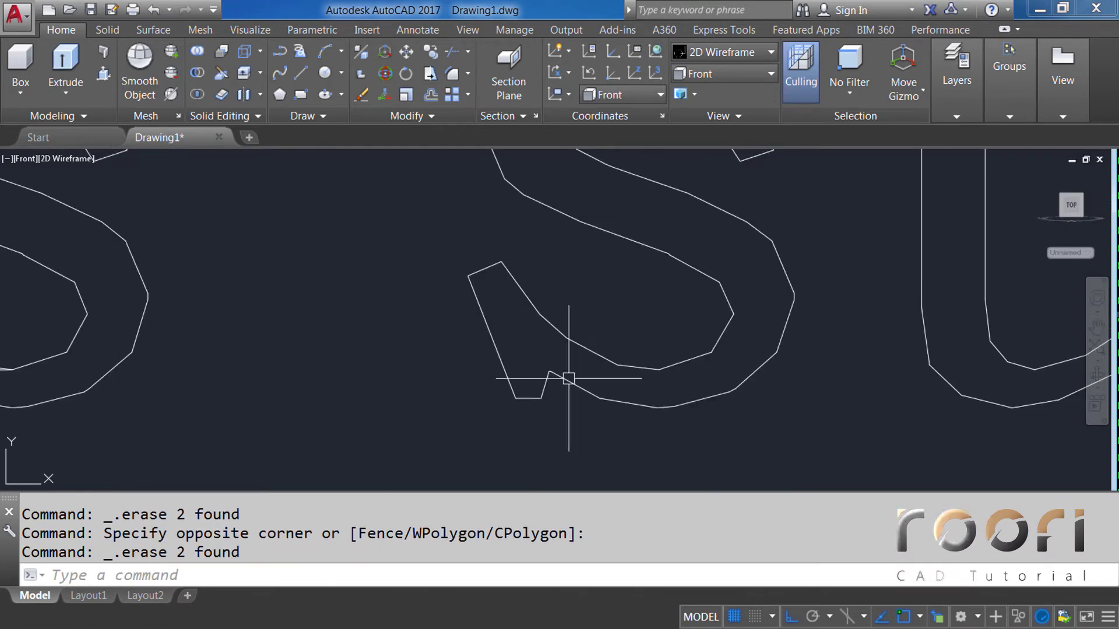
scroll(570, 375, down, 1)
middle_drag(569, 374, 622, 303)
scroll(622, 303, up, 3)
scroll(634, 295, up, 3)
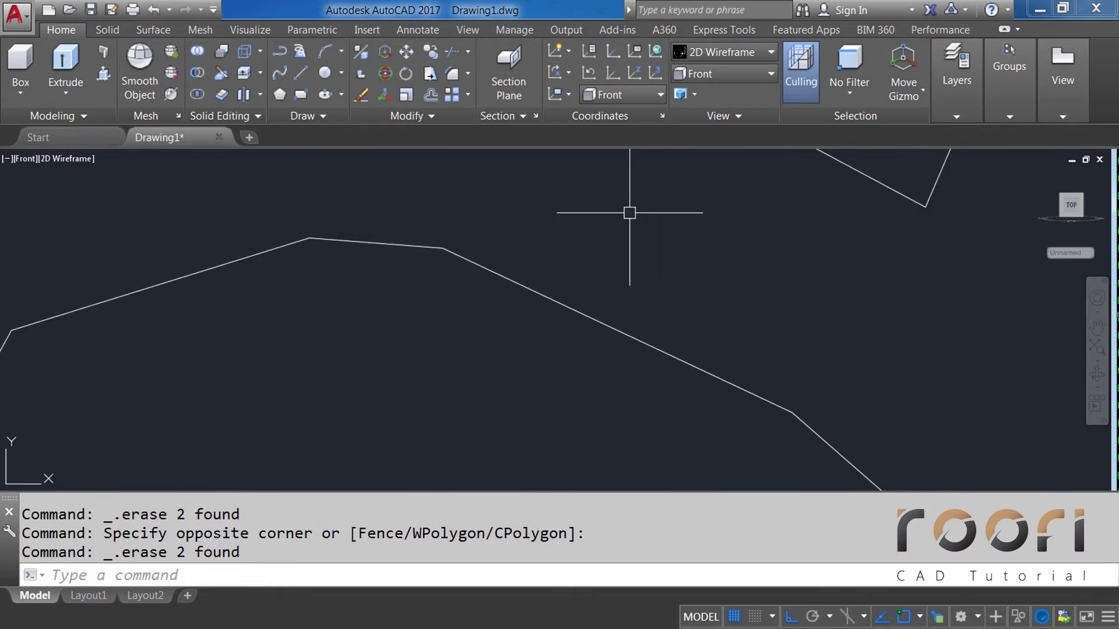
scroll(629, 212, down, 4)
scroll(500, 220, up, 3)
scroll(449, 208, up, 2)
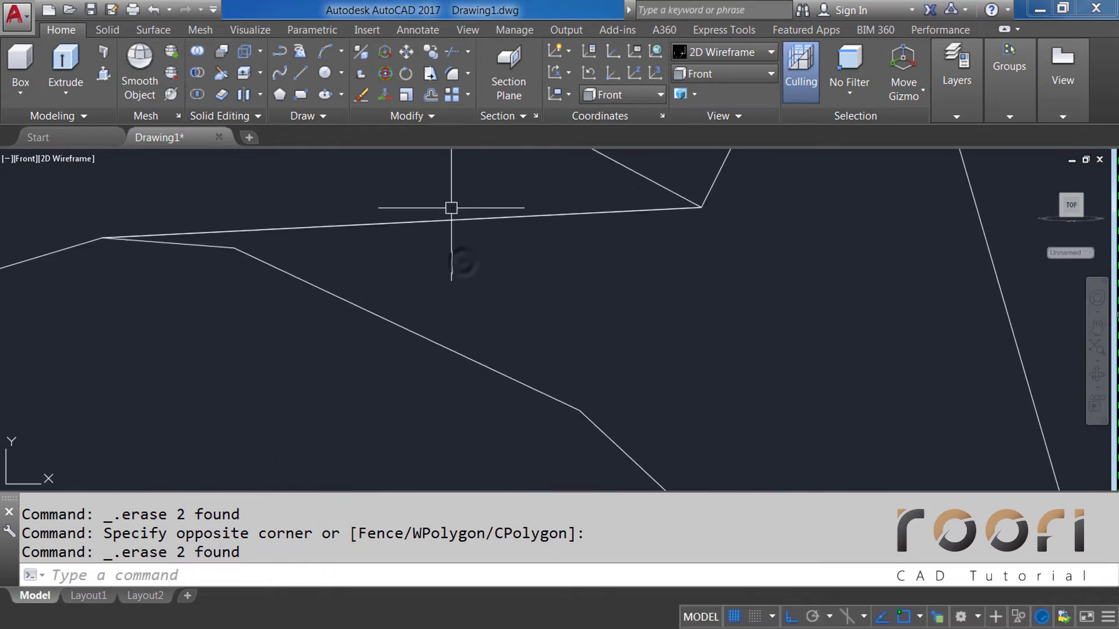
Step: Attempt two more stray-line selections, cancelling both
click(463, 264)
key(Escape)
scroll(430, 348, down, 3)
scroll(655, 235, up, 2)
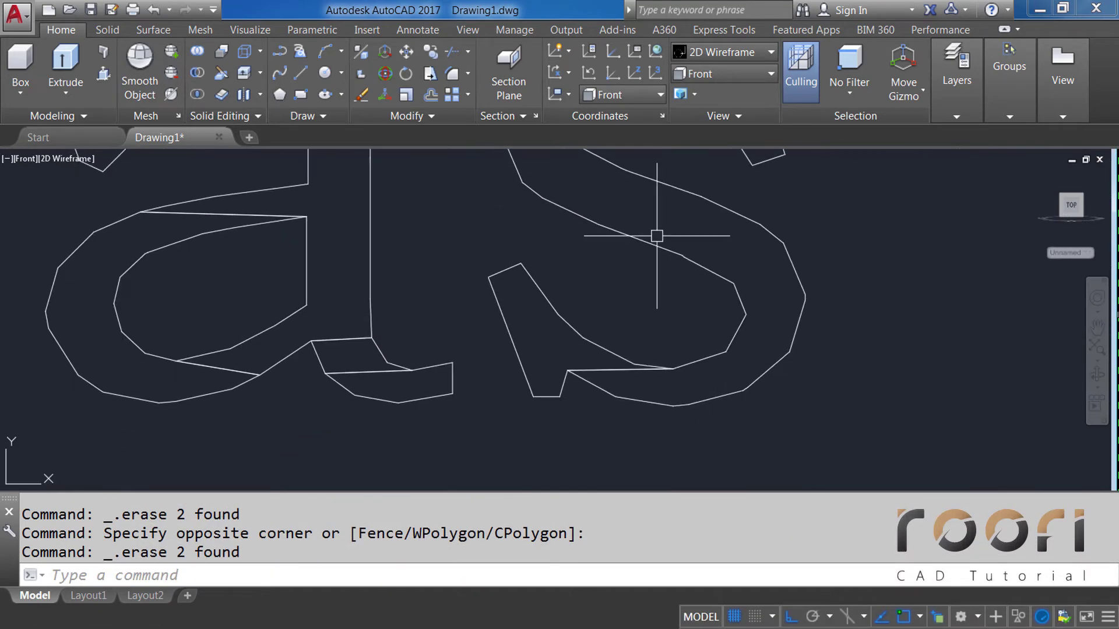
scroll(622, 379, up, 3)
click(622, 379)
key(Escape)
scroll(507, 320, down, 3)
scroll(711, 387, up, 2)
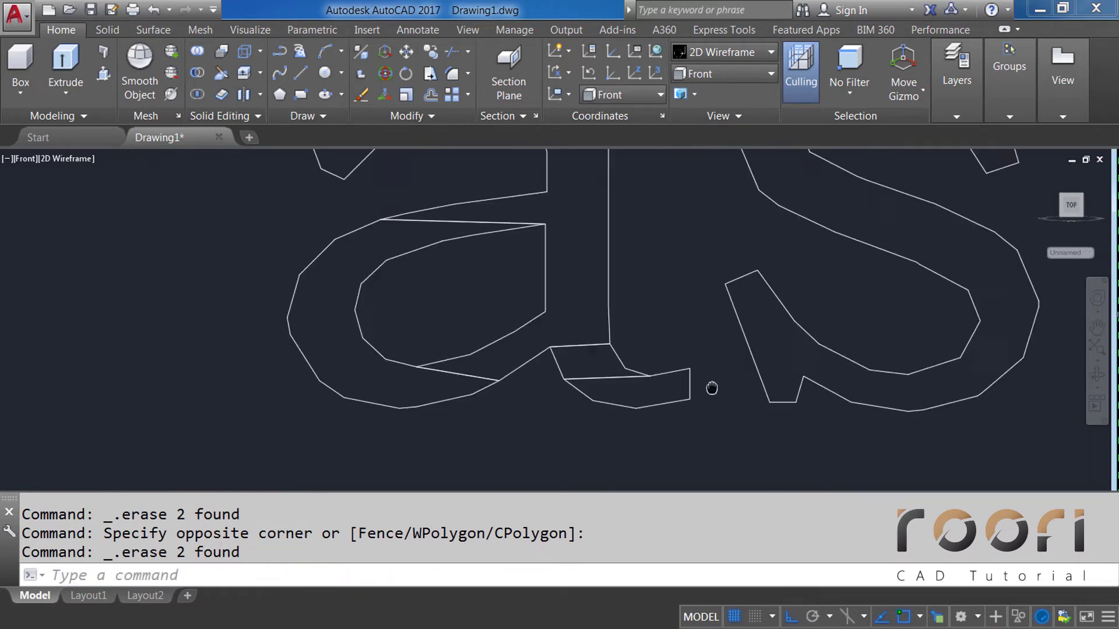
scroll(681, 395, up, 2)
scroll(681, 395, up, 2)
Step: Erase the four stray segments at the a and the stray lines across neighbouring letters
click(719, 392)
click(699, 245)
key(Delete)
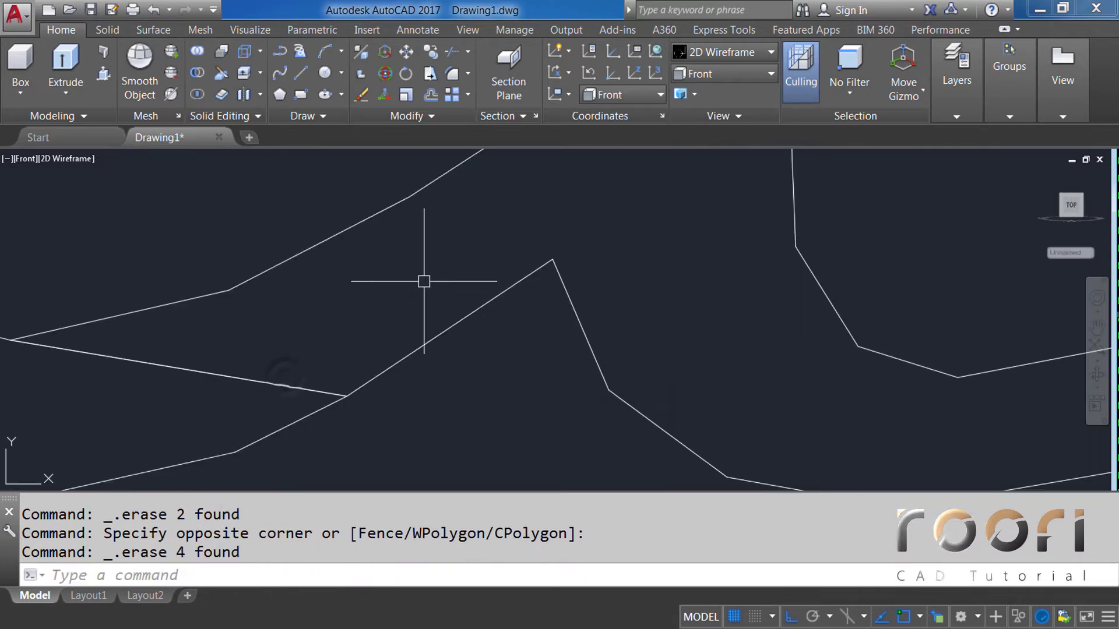
click(275, 366)
click(187, 390)
key(Delete)
Step: Delete the long stray line with a selection window
scroll(278, 247, down, 3)
scroll(475, 465, up, 3)
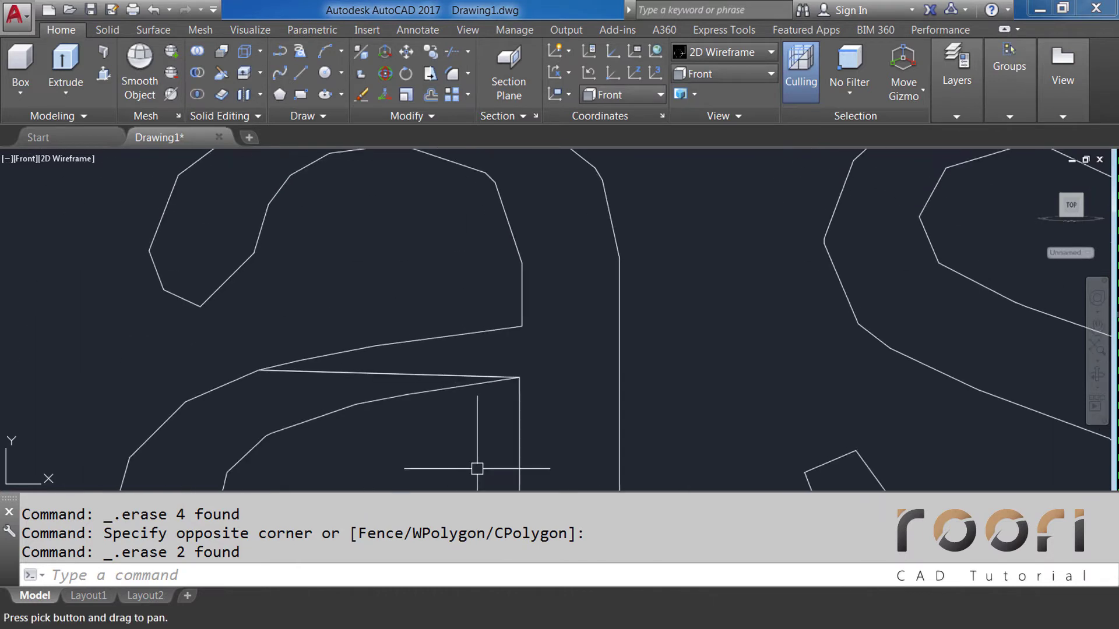
scroll(378, 381, up, 2)
click(378, 381)
click(372, 342)
key(Delete)
Step: Window-select and erase the next stray line
scroll(400, 275, down, 3)
scroll(527, 447, up, 2)
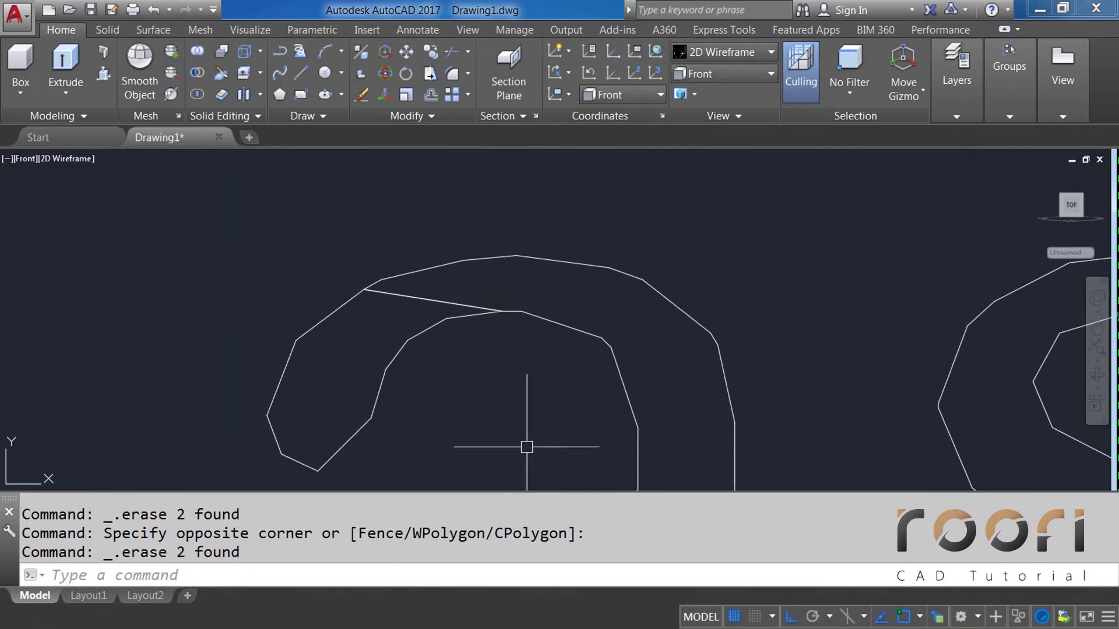
scroll(457, 318, up, 2)
scroll(457, 319, up, 1)
click(426, 268)
click(417, 244)
key(Delete)
scroll(417, 245, down, 3)
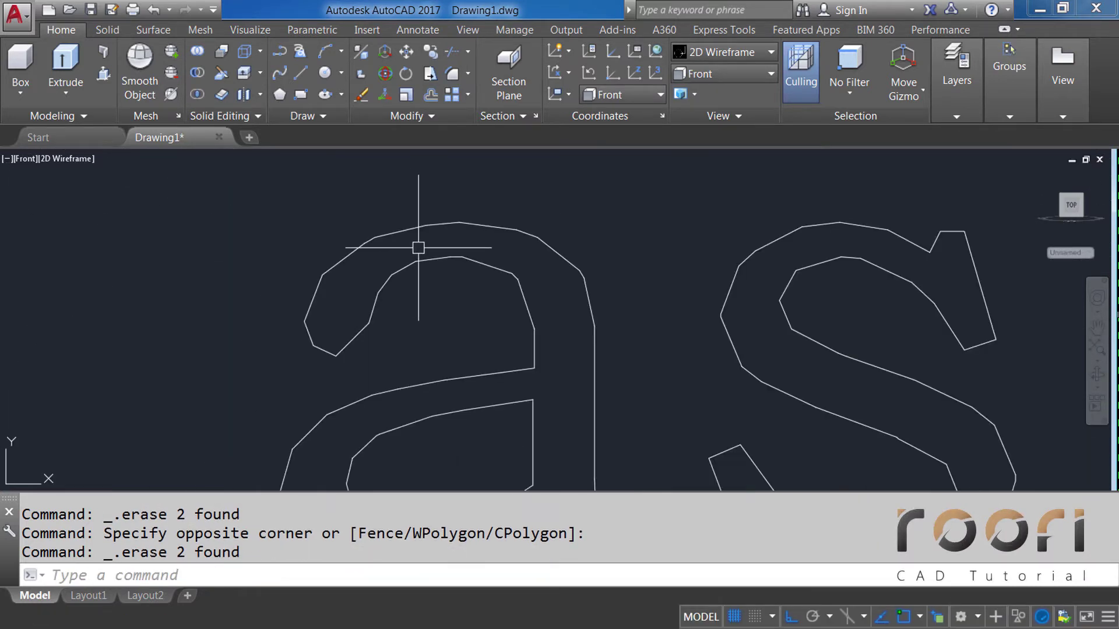
scroll(352, 349, up, 2)
Step: Pan to the next letters and erase another stray line near the s and a
middle_drag(352, 349, 740, 346)
scroll(578, 301, up, 3)
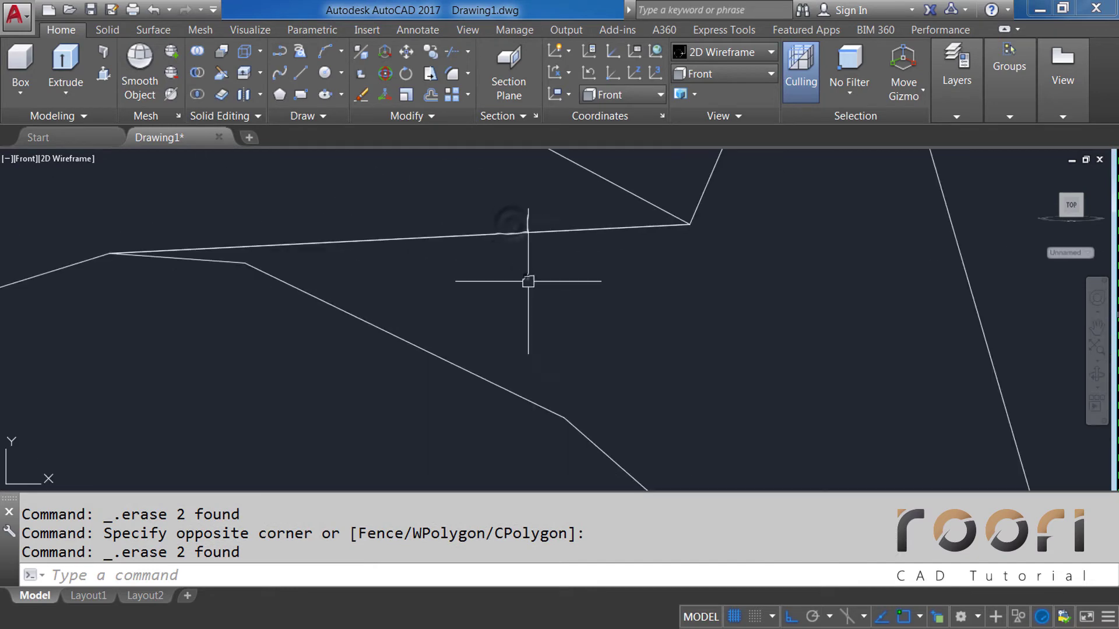
click(527, 280)
click(510, 222)
key(Delete)
scroll(522, 220, down, 2)
middle_drag(522, 220, 613, 229)
scroll(613, 229, down, 2)
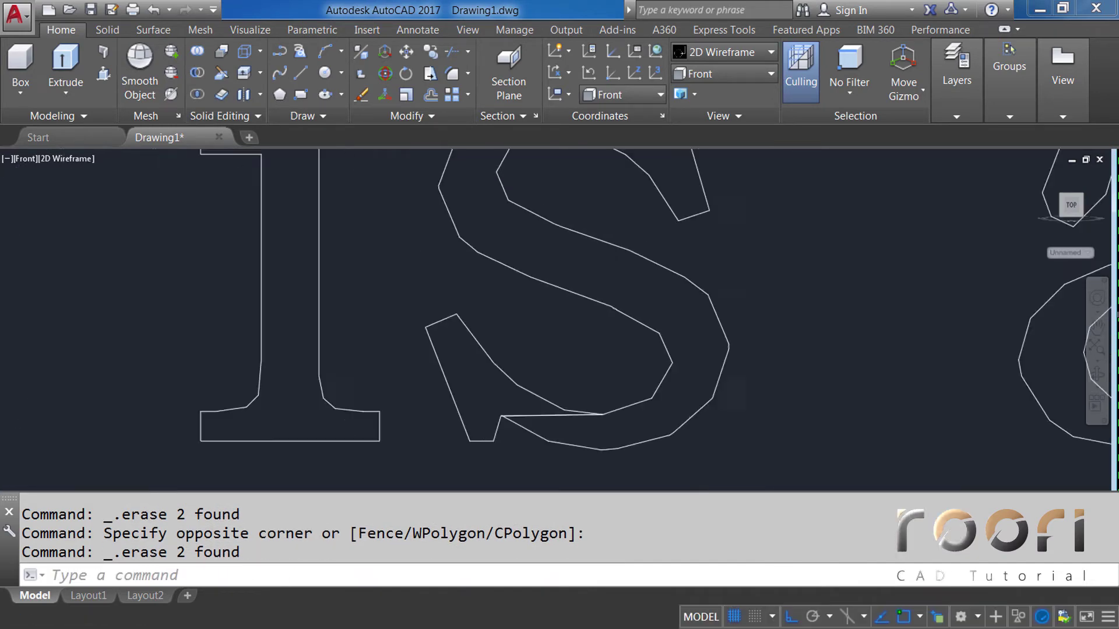
scroll(614, 229, down, 1)
scroll(544, 357, up, 3)
click(573, 359)
scroll(562, 340, down, 3)
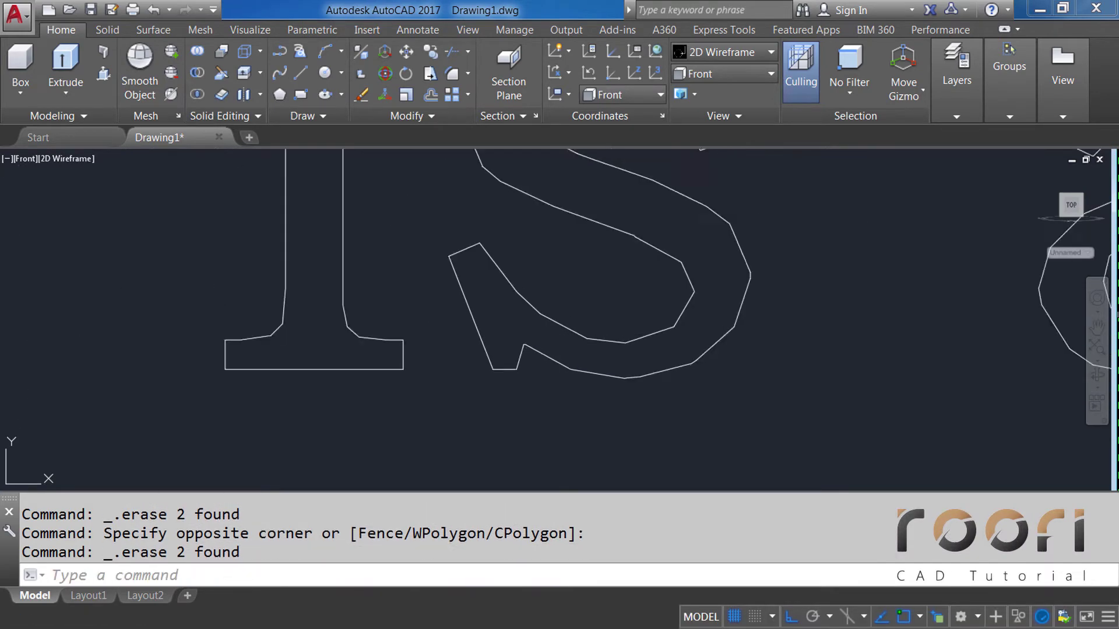
scroll(572, 357, down, 2)
Step: Move to the 'of us.' line and probe stray segments in the o and f, cancelling the selections
middle_drag(938, 391, 614, 243)
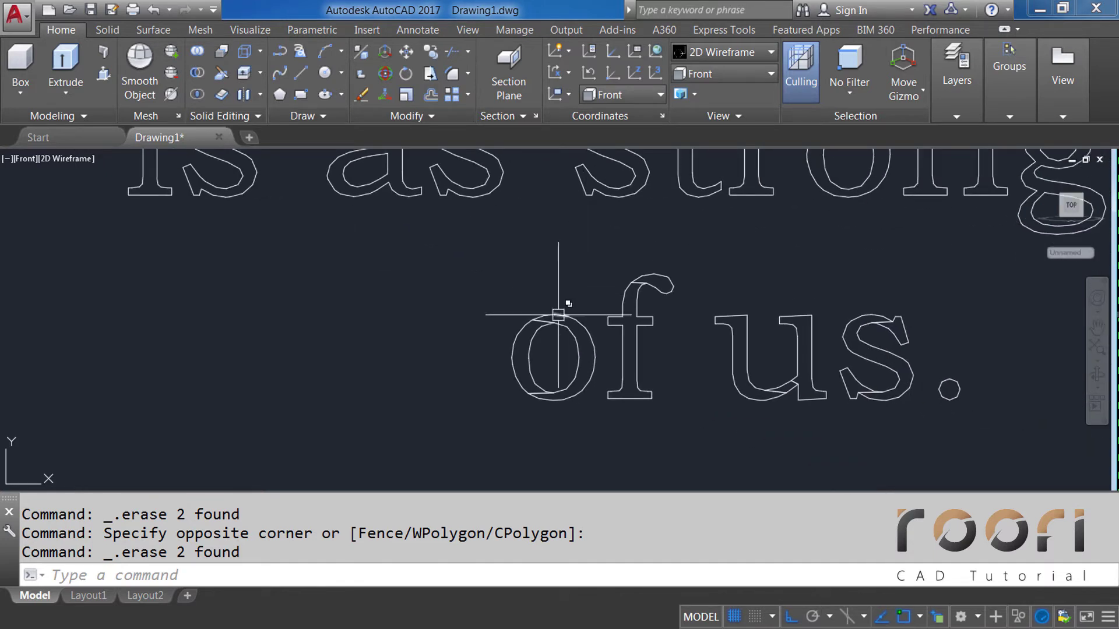
scroll(565, 305, up, 5)
click(516, 315)
click(491, 274)
scroll(495, 286, down, 3)
scroll(532, 305, up, 1)
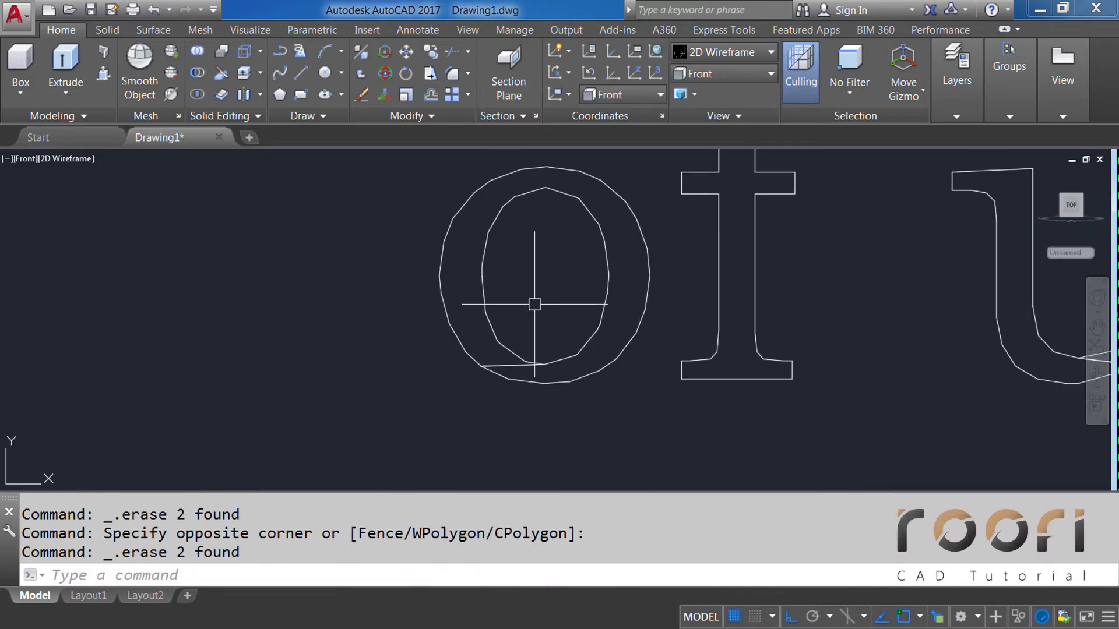
scroll(518, 350, up, 4)
key(Escape)
scroll(519, 382, down, 2)
scroll(692, 217, down, 2)
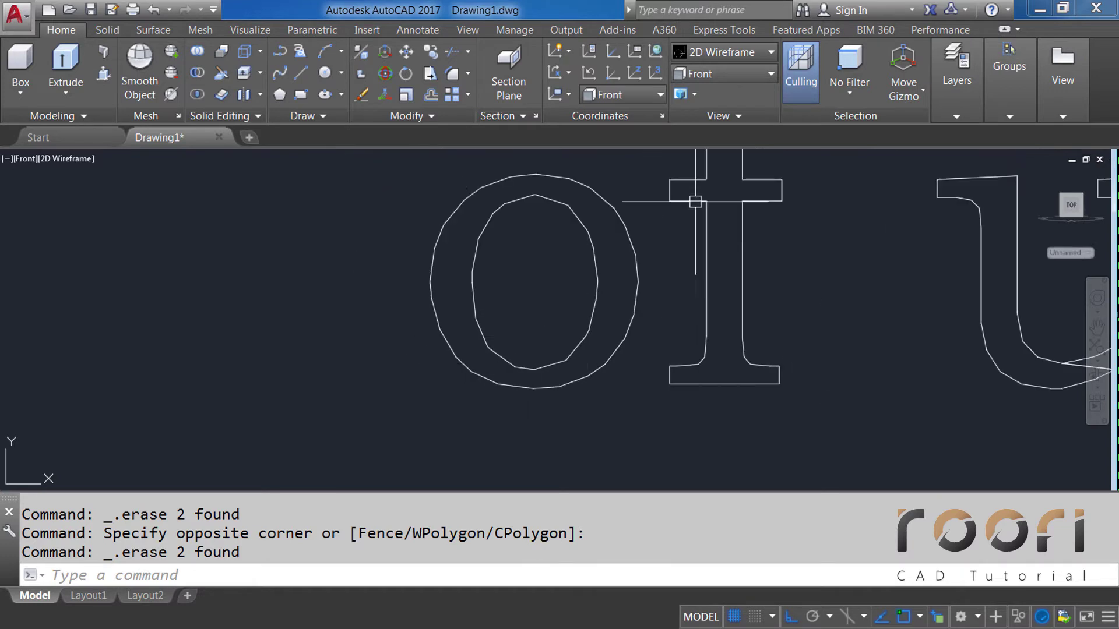
scroll(645, 342, up, 3)
scroll(674, 269, up, 3)
click(674, 269)
key(Escape)
Step: Erase the stray line at the top of the s
scroll(546, 264, down, 4)
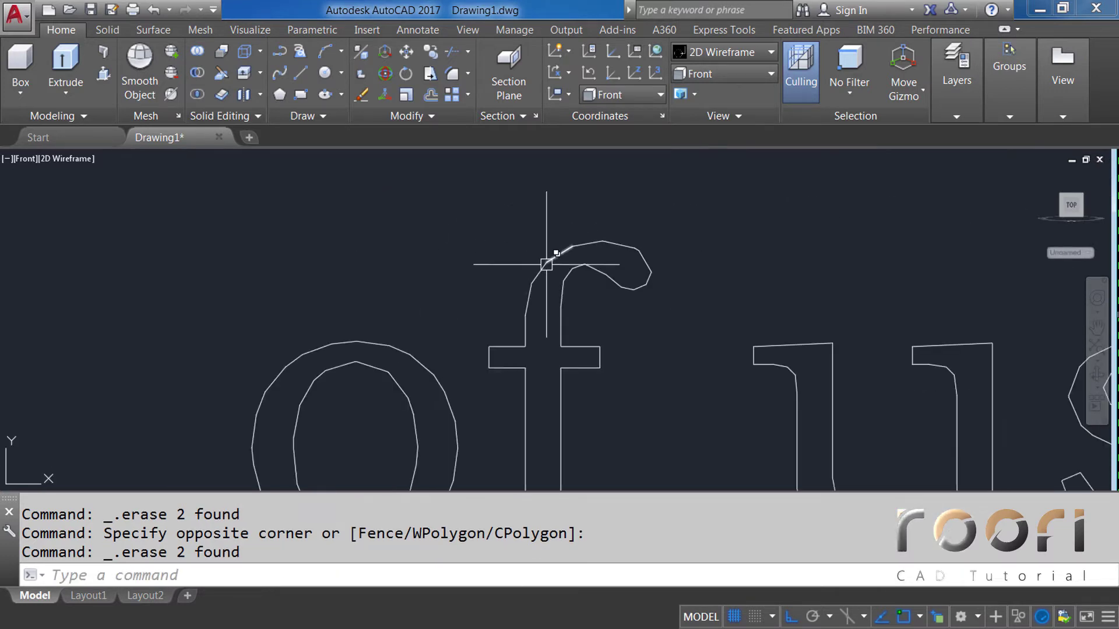
scroll(536, 270, down, 2)
scroll(649, 367, up, 3)
scroll(644, 372, up, 2)
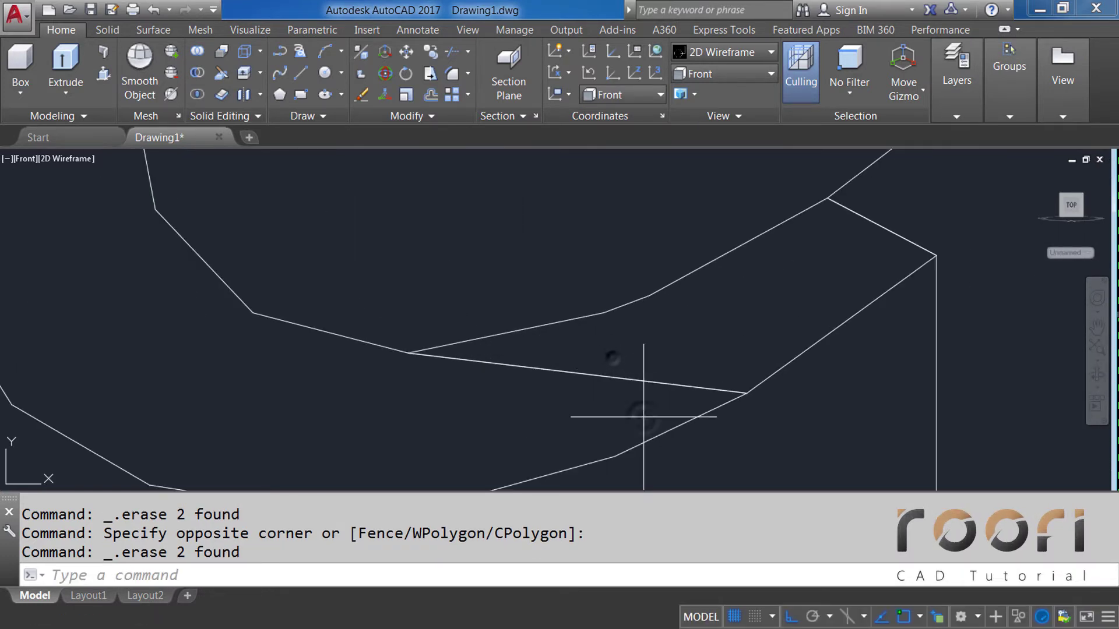
scroll(905, 274, up, 2)
key(Escape)
scroll(775, 262, down, 2)
scroll(904, 225, down, 2)
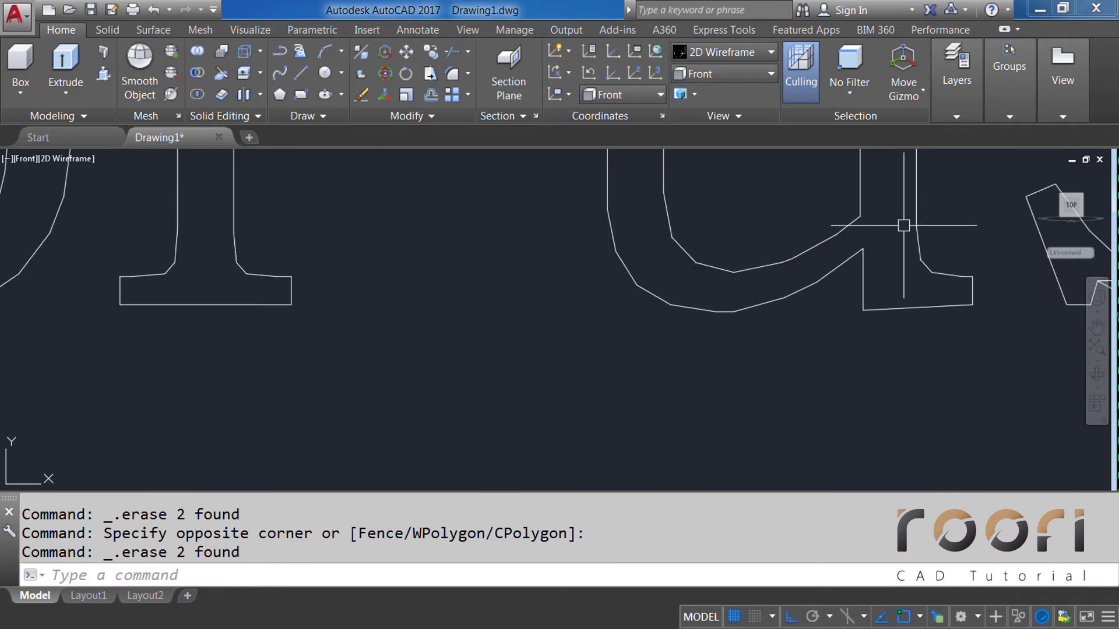
scroll(594, 392, down, 2)
scroll(843, 199, up, 3)
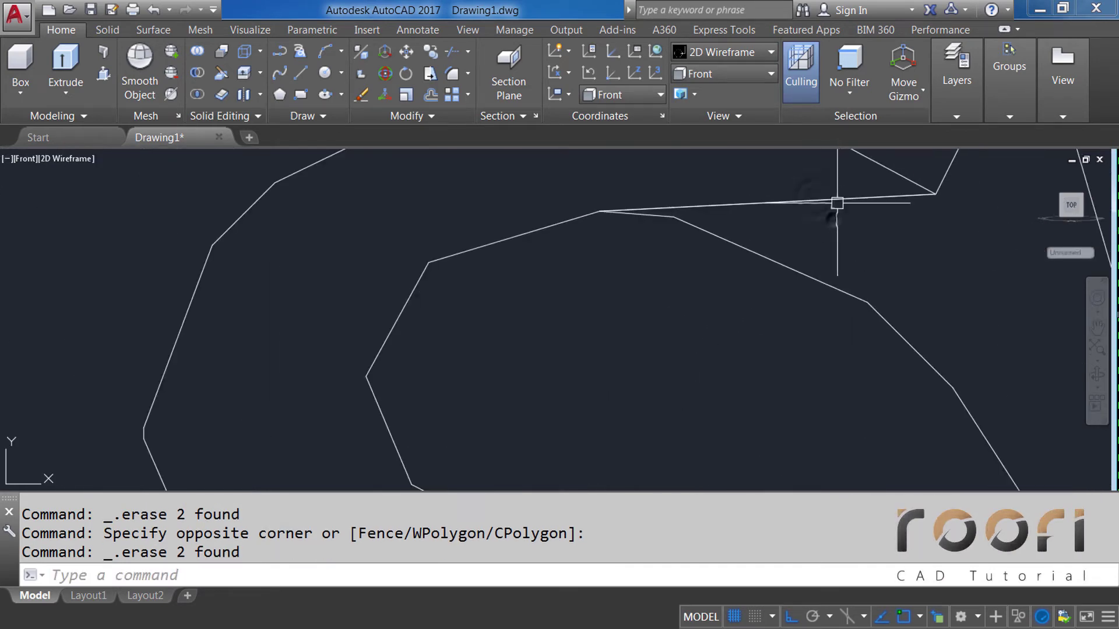
drag(837, 205, 814, 192)
key(Delete)
Step: Clear the stray line at the bottom of the s and pan over the finished outlines
scroll(744, 180, down, 3)
scroll(702, 328, up, 4)
scroll(702, 328, up, 4)
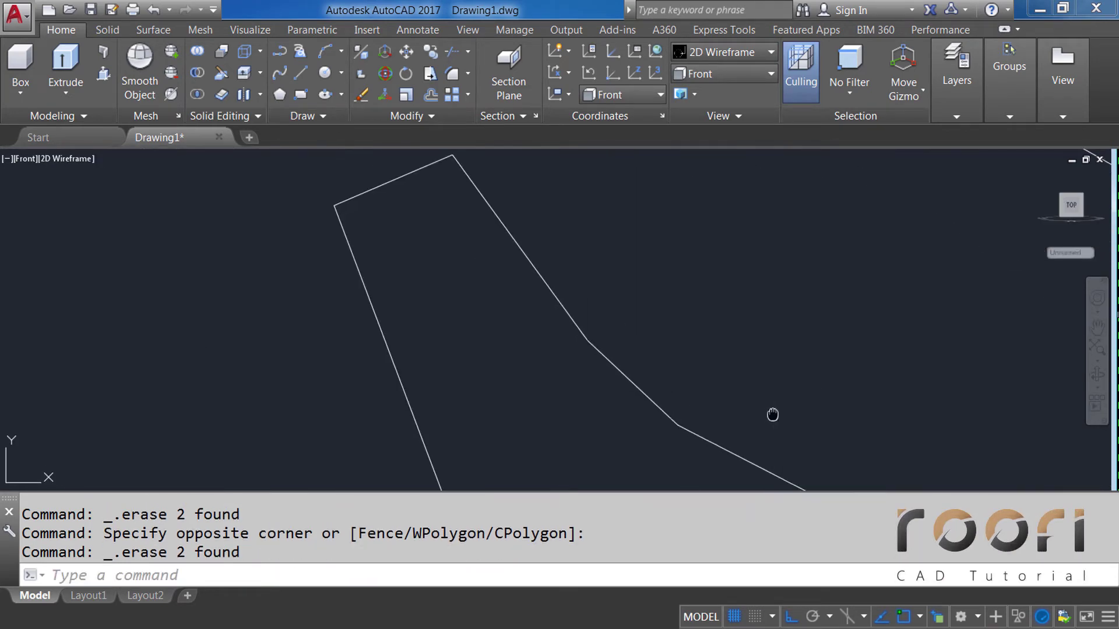
middle_drag(774, 415, 641, 192)
click(612, 275)
key(Delete)
scroll(612, 275, down, 3)
scroll(540, 320, down, 2)
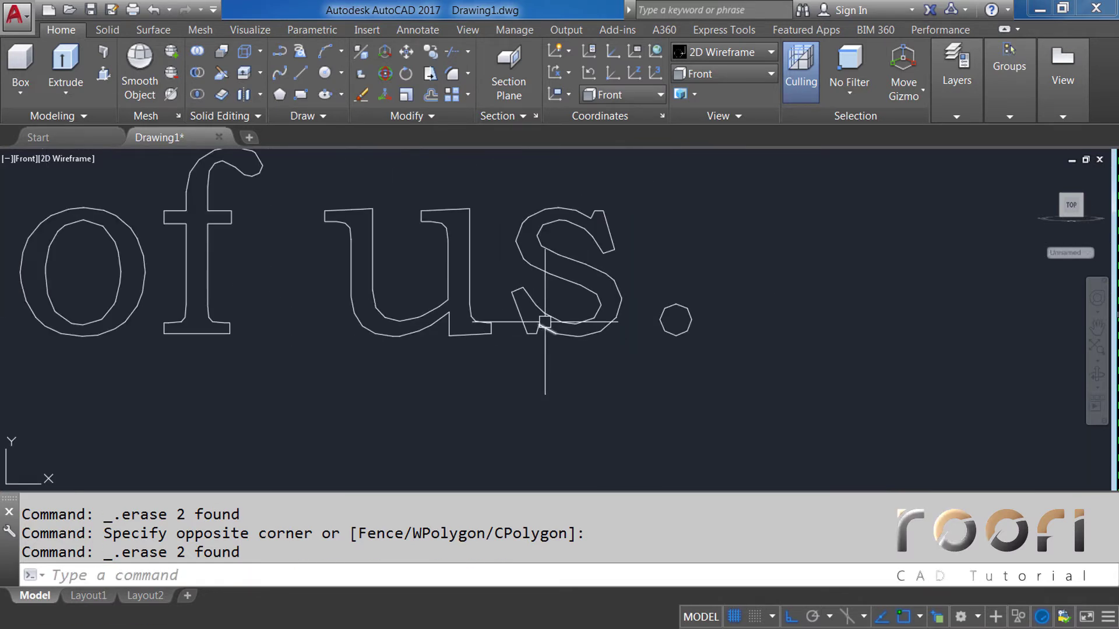
scroll(540, 320, down, 2)
scroll(522, 325, down, 2)
scroll(506, 295, down, 2)
middle_drag(447, 250, 697, 261)
middle_drag(821, 251, 587, 293)
scroll(617, 272, up, 4)
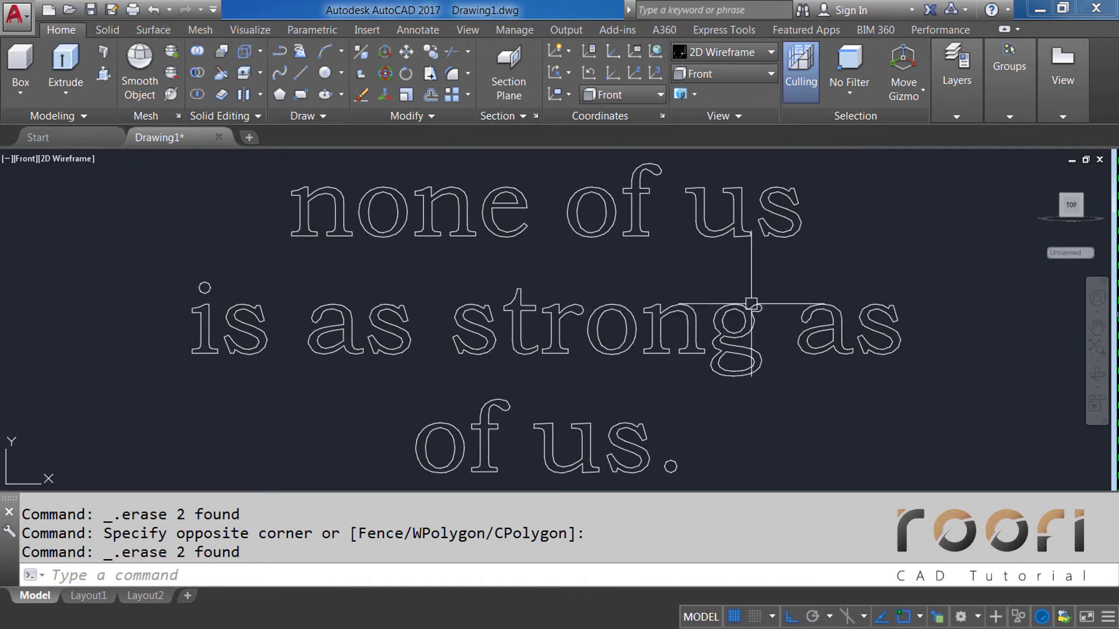
Step: Make Text the current layer from the Layers panel
click(953, 117)
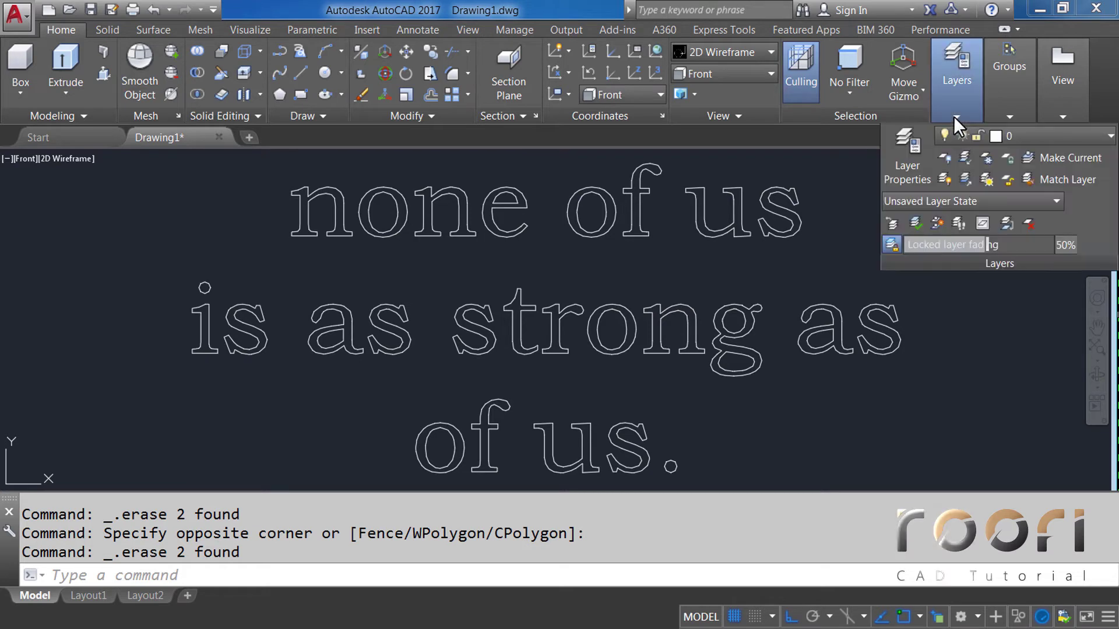
click(1032, 132)
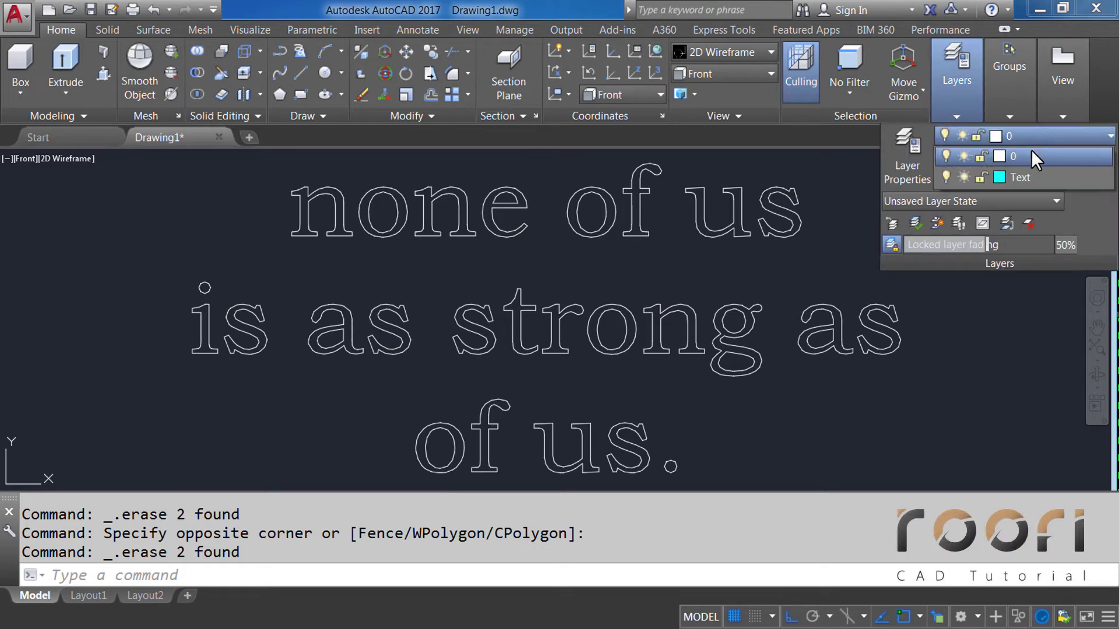
click(1019, 176)
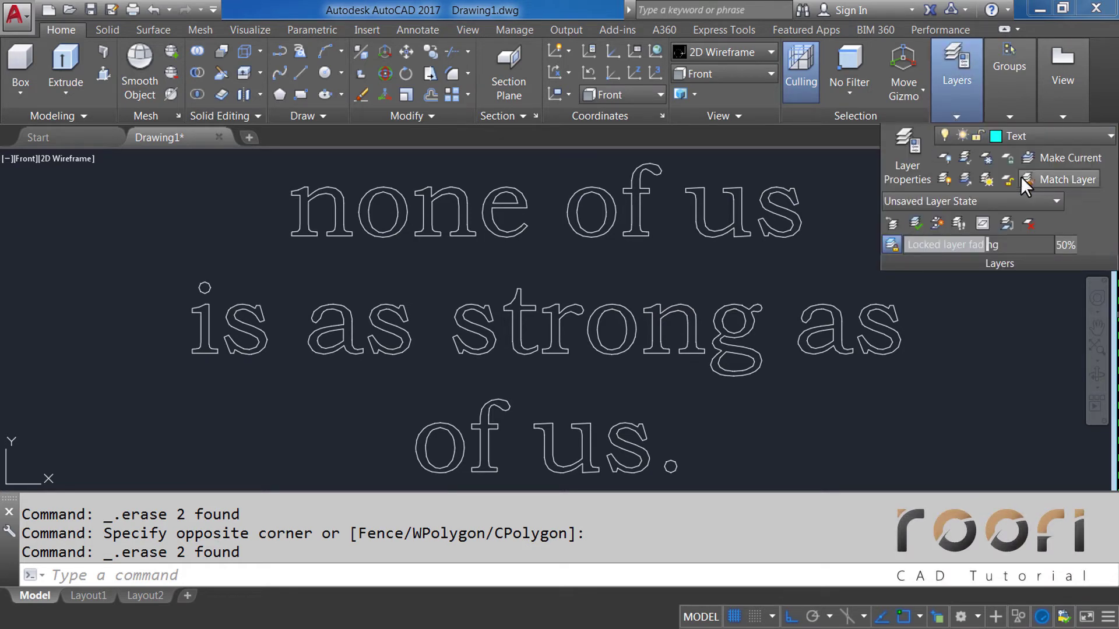
click(880, 203)
click(825, 227)
text(BPO)
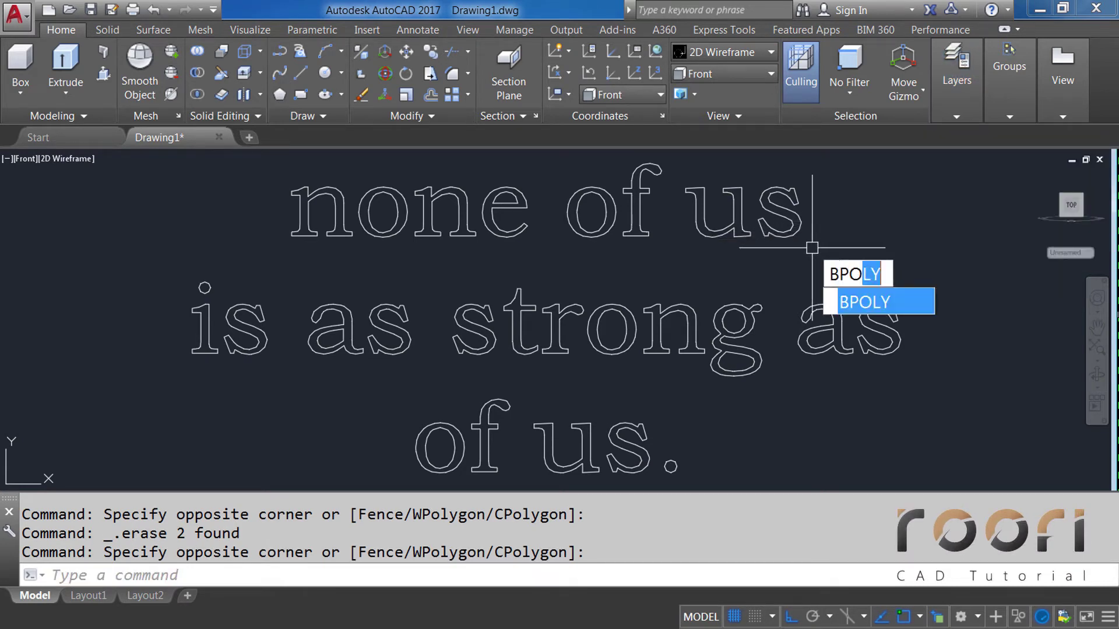
Step: Run BPOLY and pick inside the letters of 'none of us' and the second 'as'
key(Return)
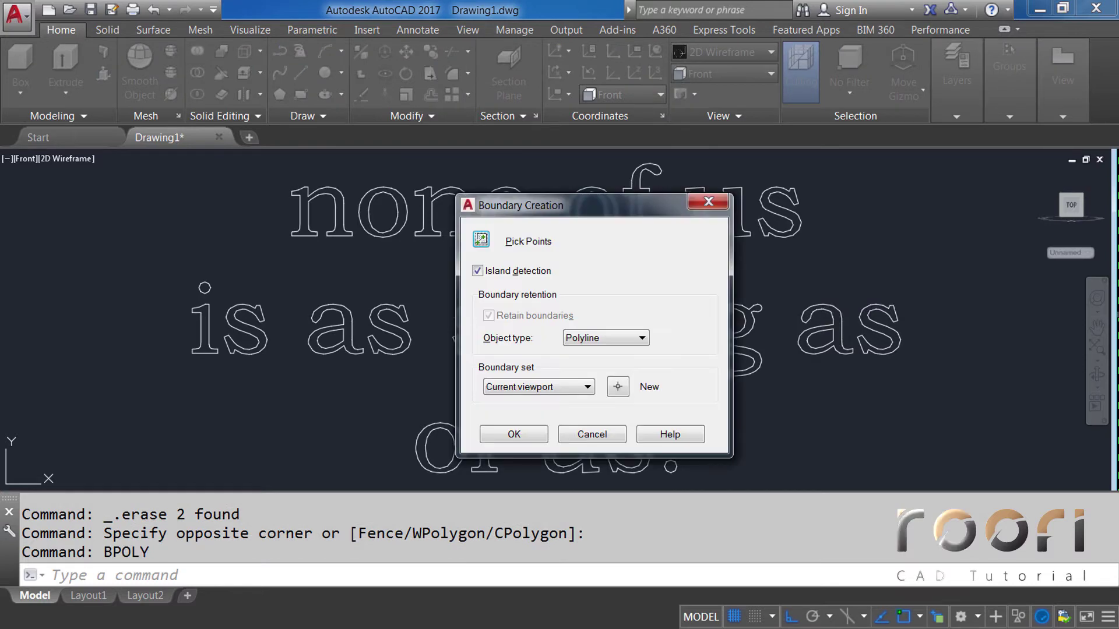
click(481, 241)
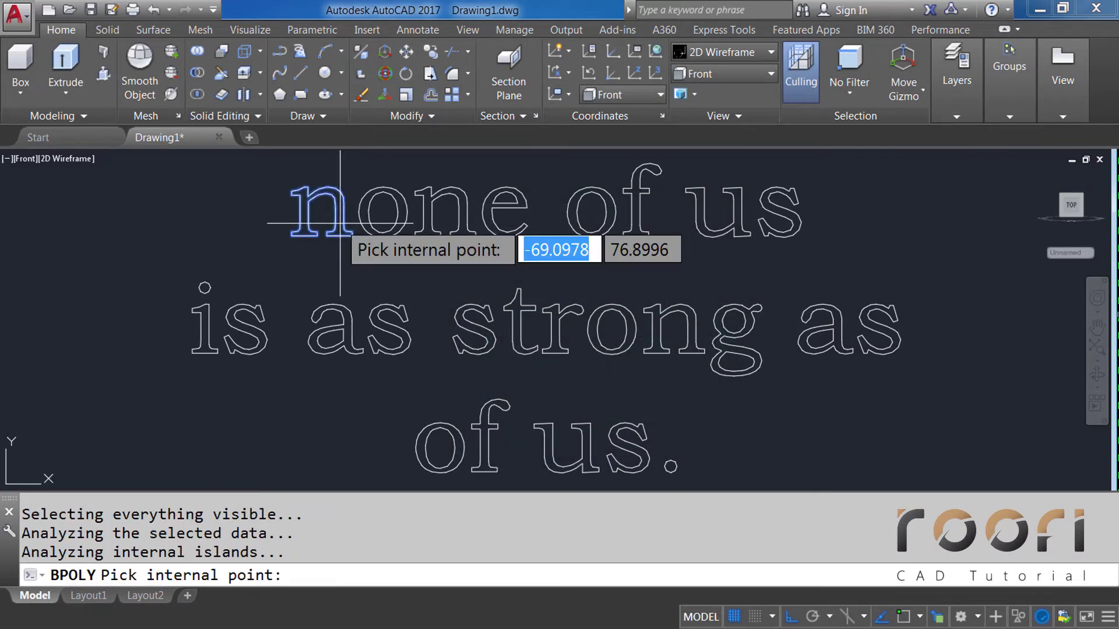
click(362, 219)
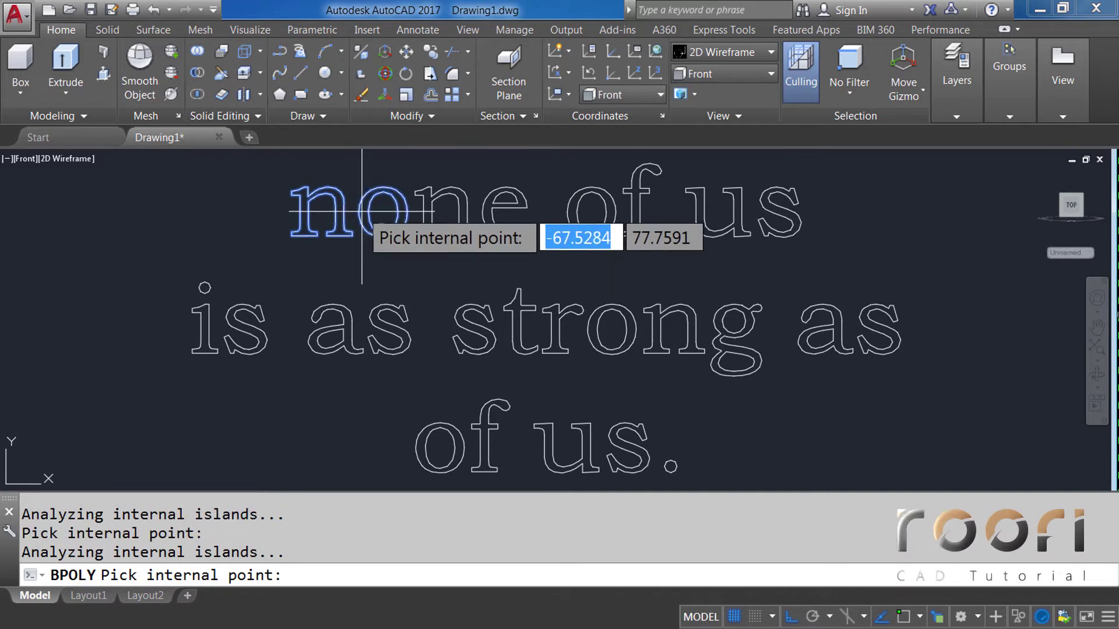
click(428, 218)
click(494, 216)
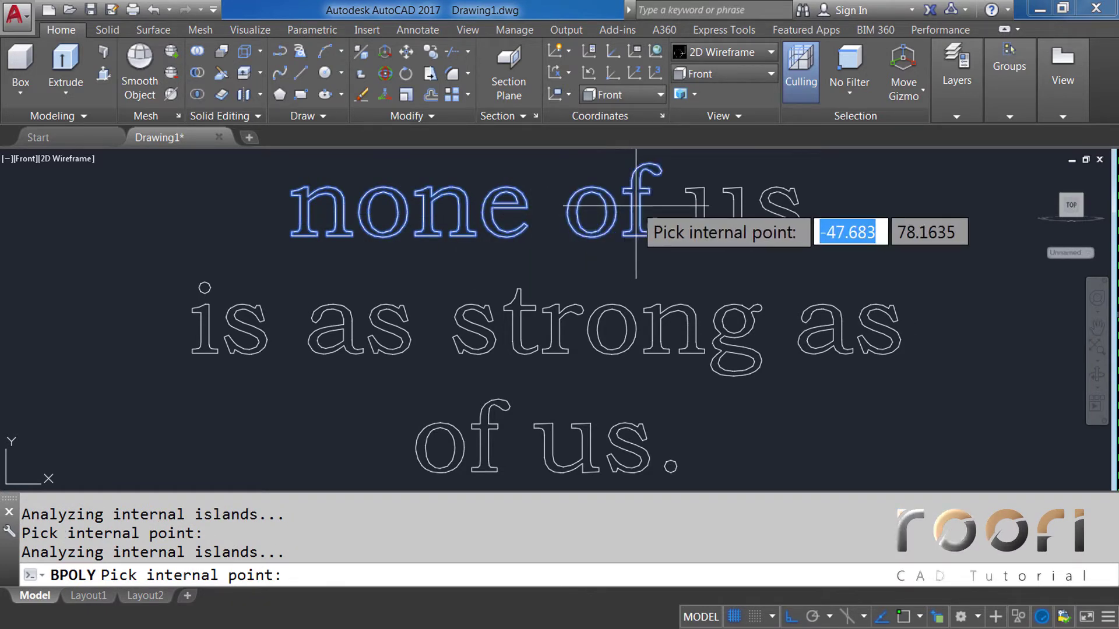
click(712, 213)
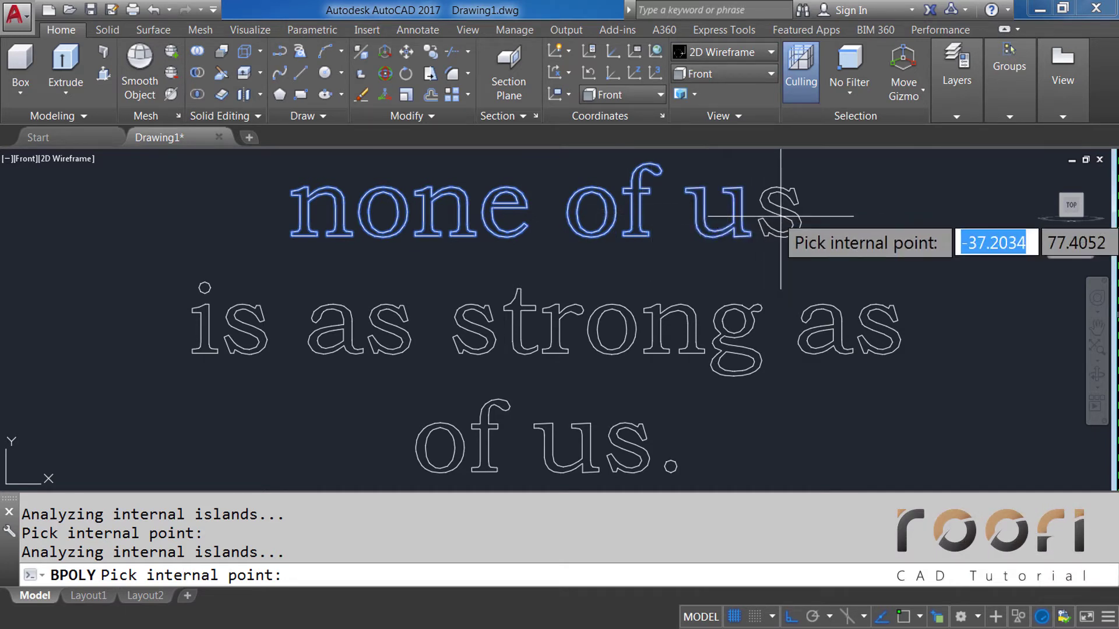
click(788, 213)
click(842, 320)
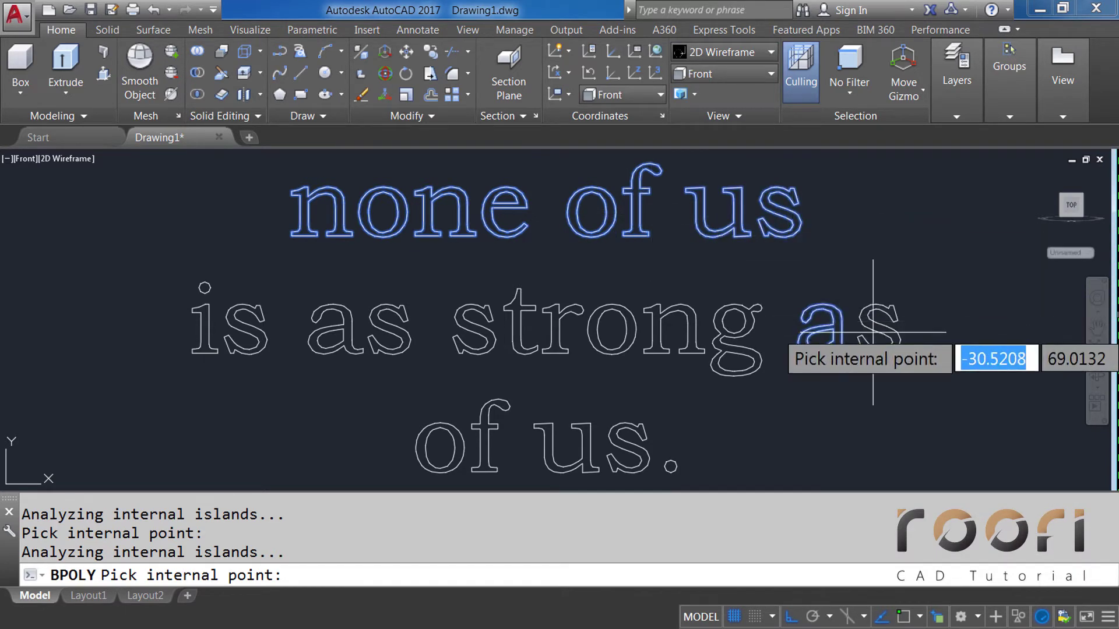
click(884, 332)
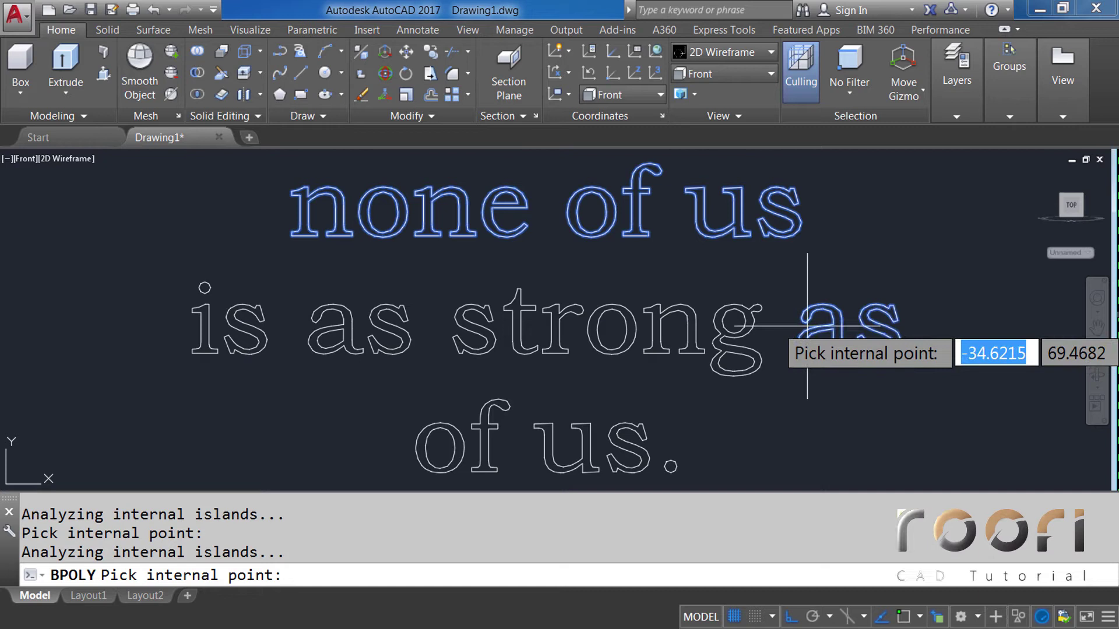
Step: Pick inside the letters of 'strong', 'as', 'is' and the final 'of us'
click(752, 322)
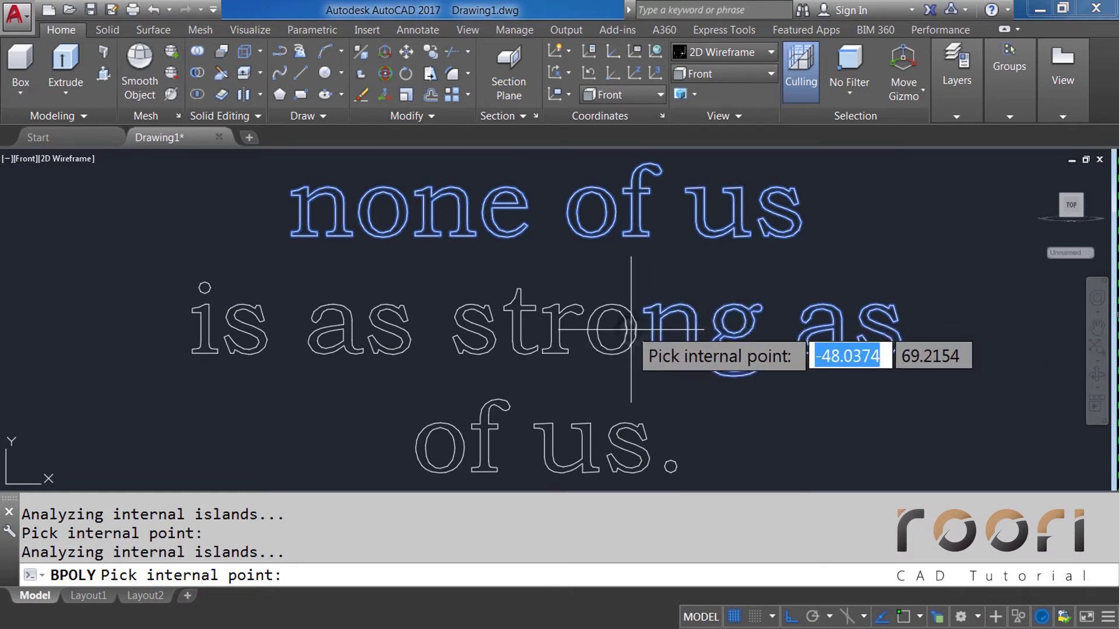
click(513, 321)
click(479, 330)
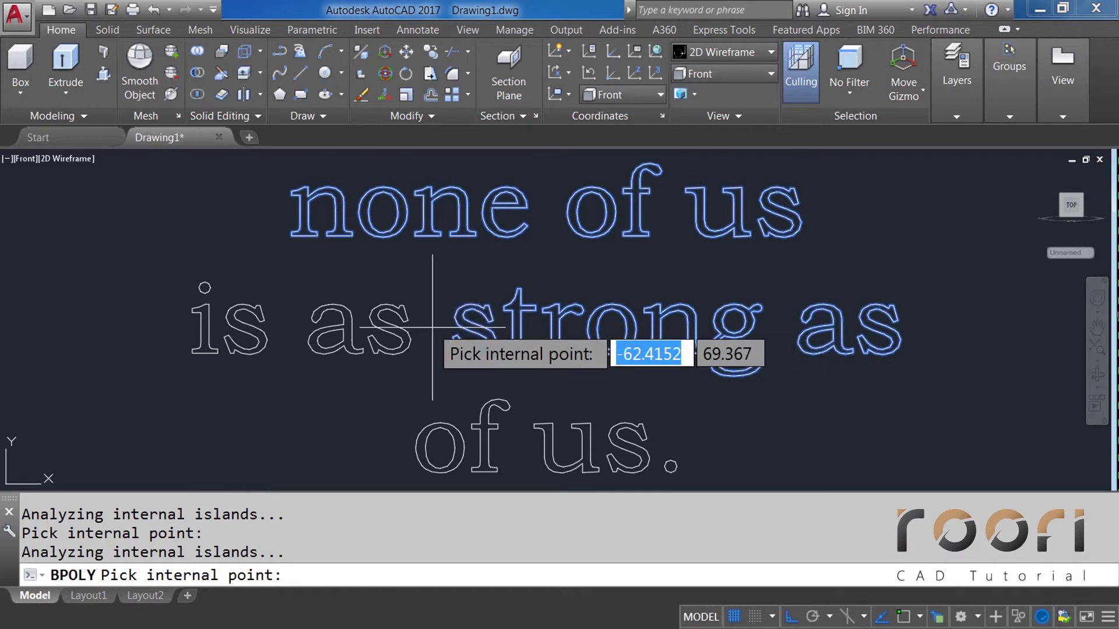
click(350, 327)
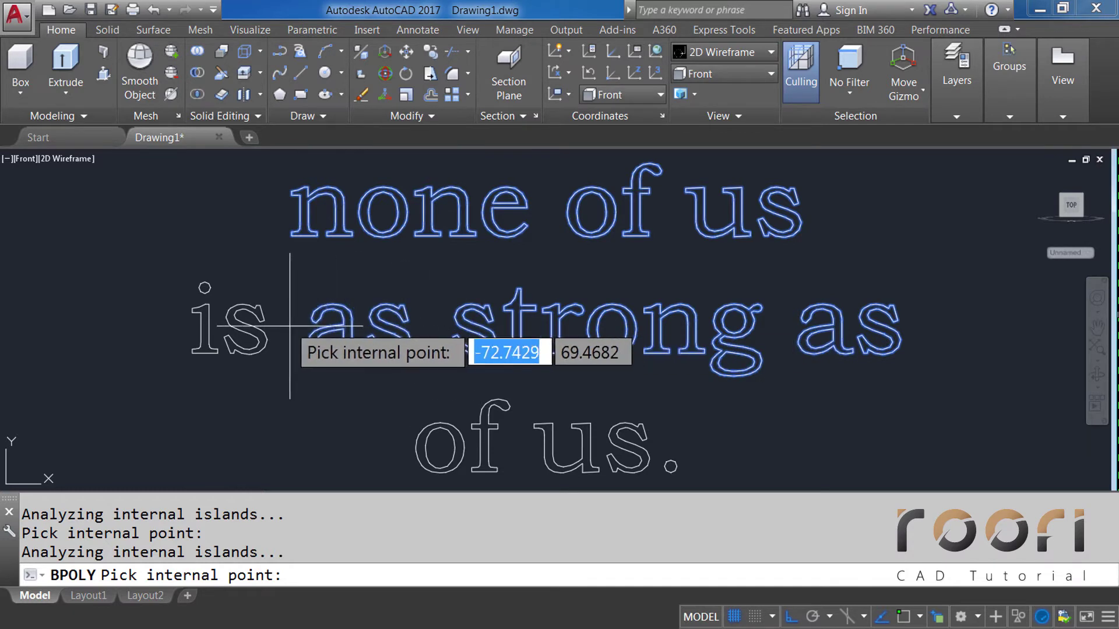
click(200, 329)
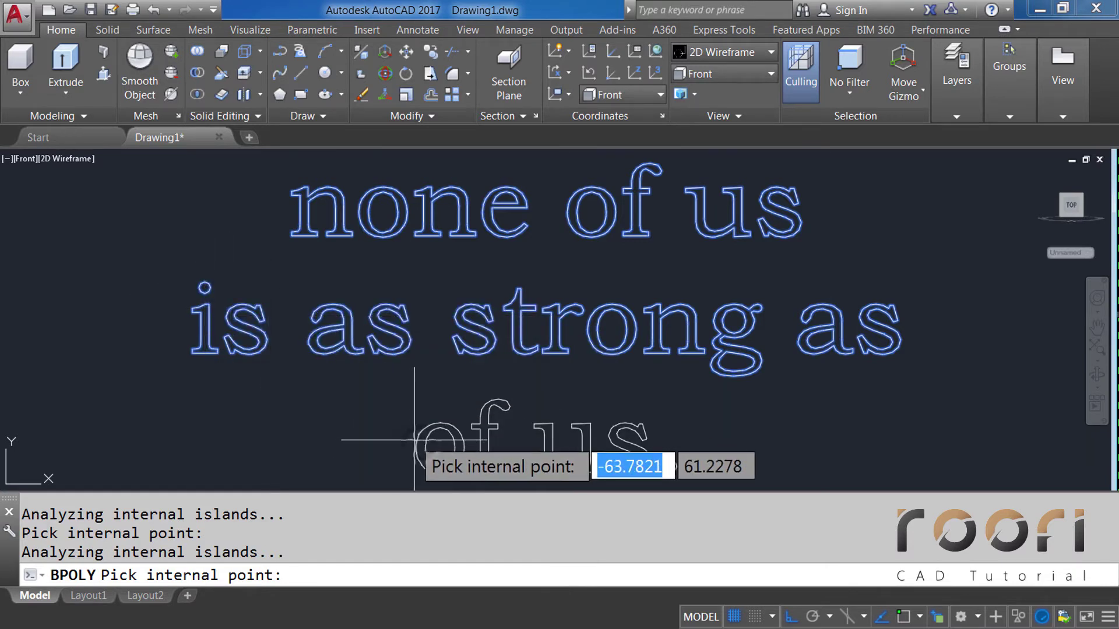
click(499, 436)
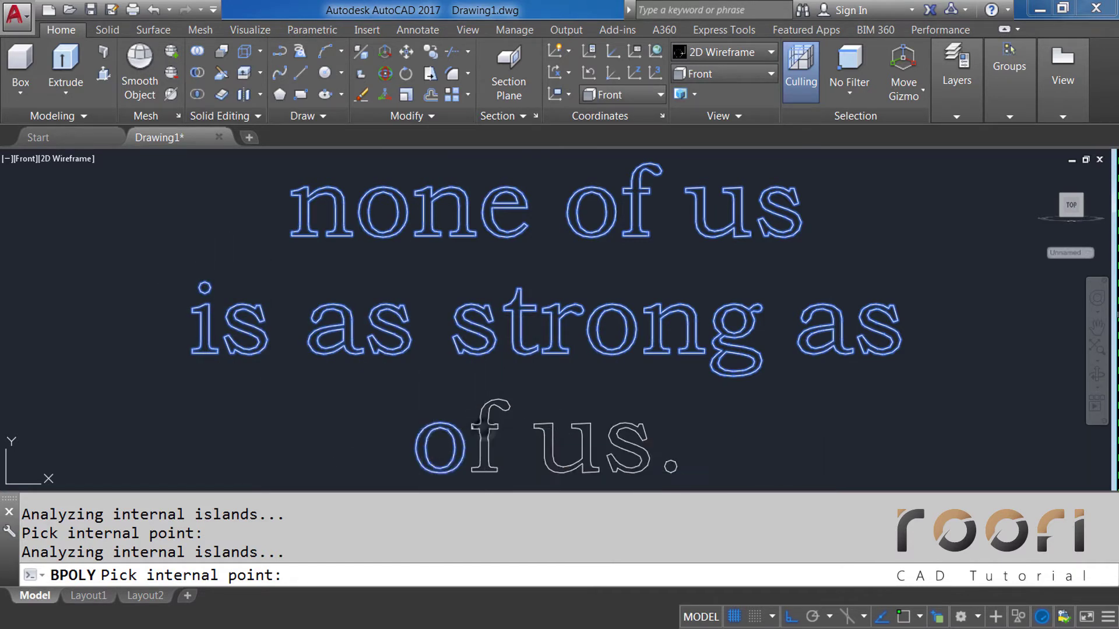
click(550, 460)
click(627, 456)
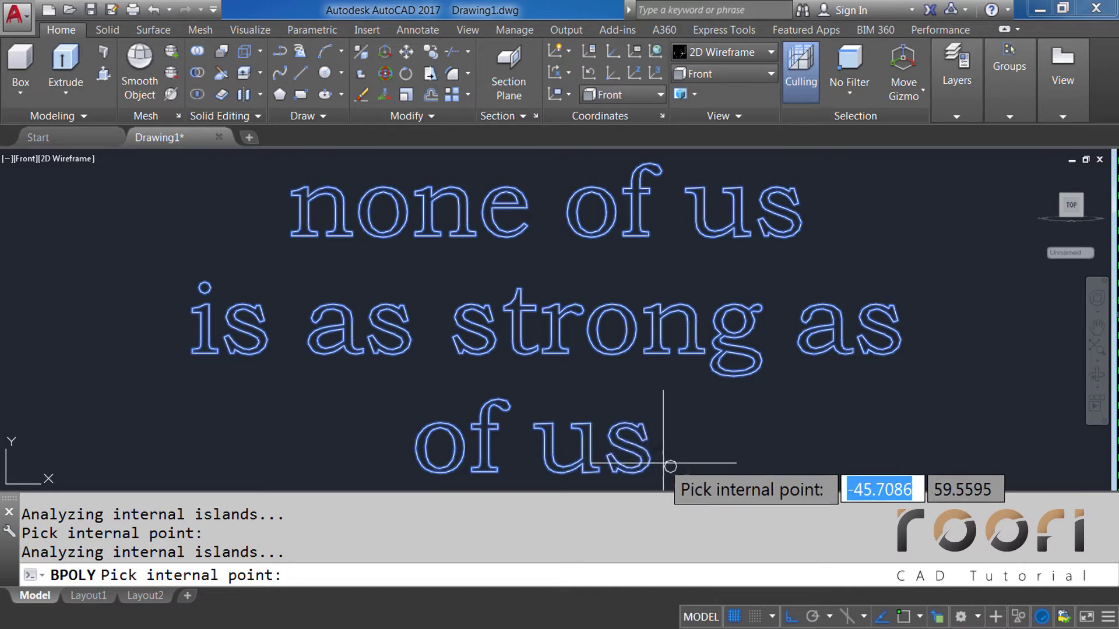
Step: Finish the quote letter boundaries and frame the ALL letters in view
key(Return)
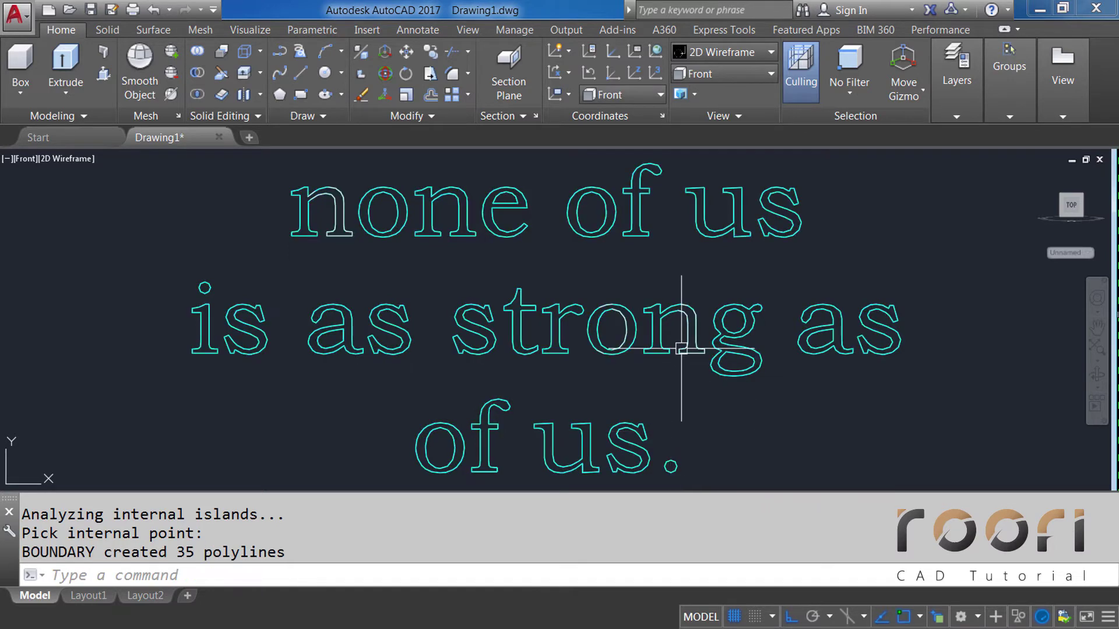
scroll(689, 316, down, 5)
scroll(612, 362, up, 3)
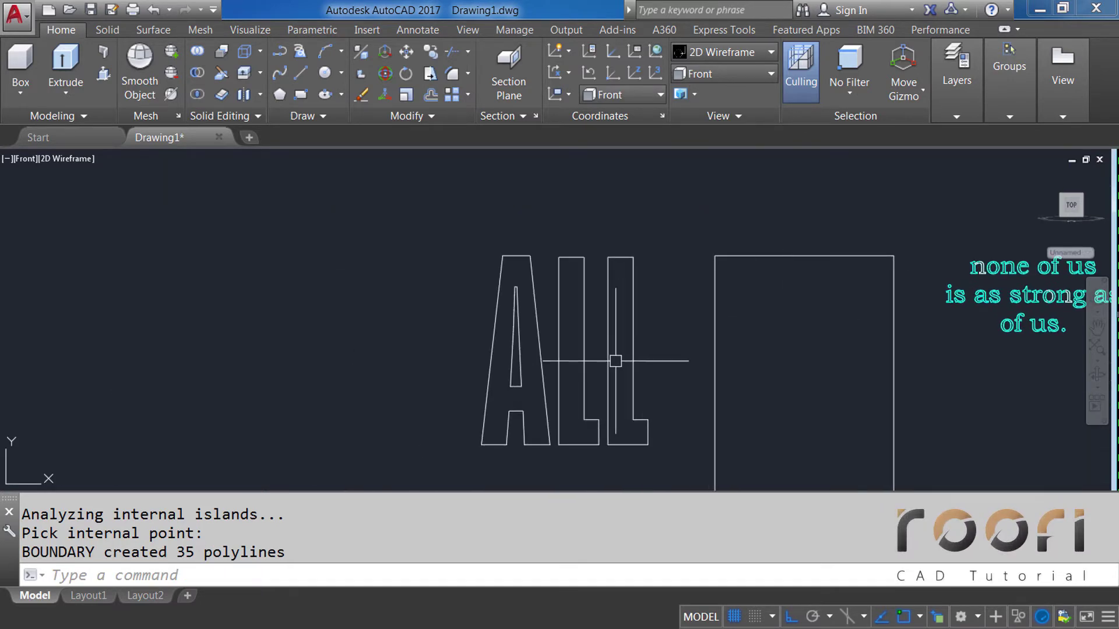
scroll(609, 384, up, 3)
scroll(608, 384, down, 3)
middle_drag(606, 382, 601, 360)
text(BPO)
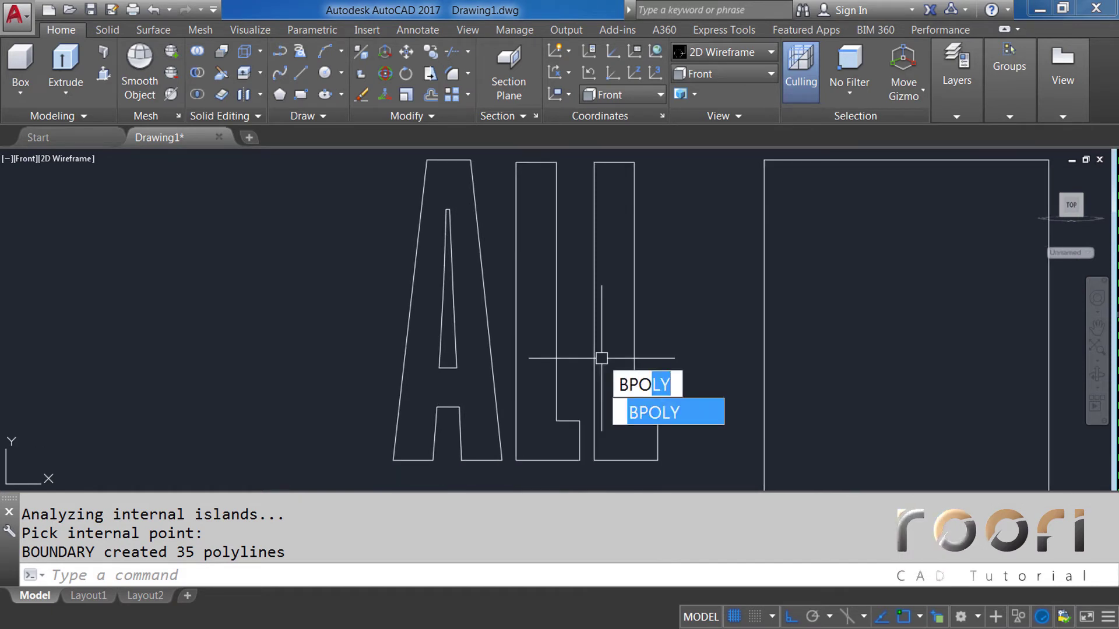
Step: Trace BPOLY boundaries inside the A and both L letters of ALL
key(Return)
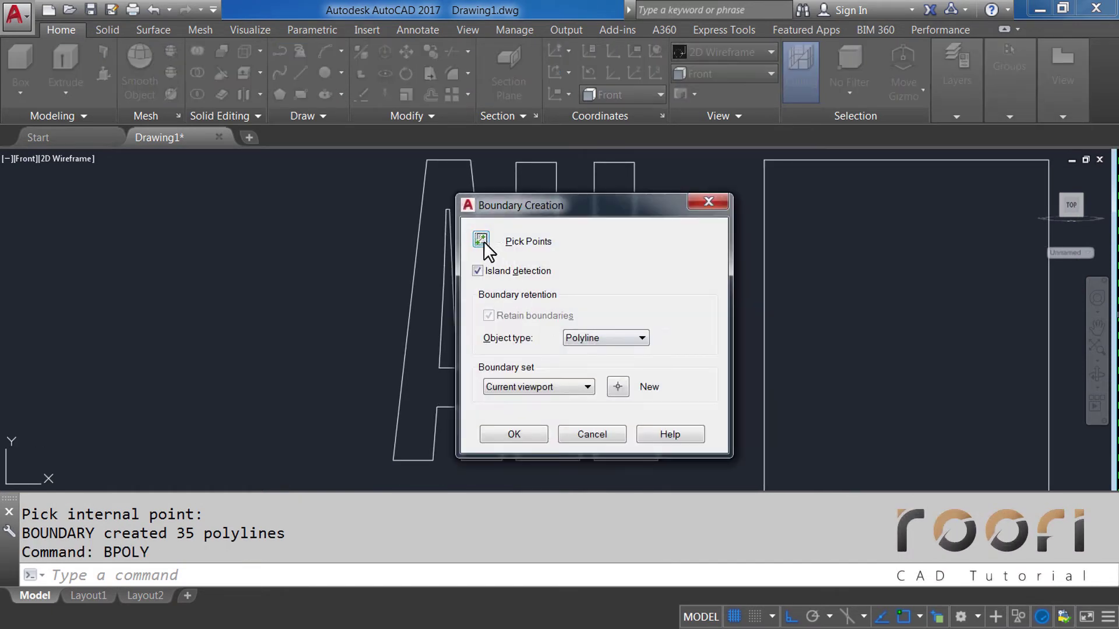
click(484, 241)
click(428, 250)
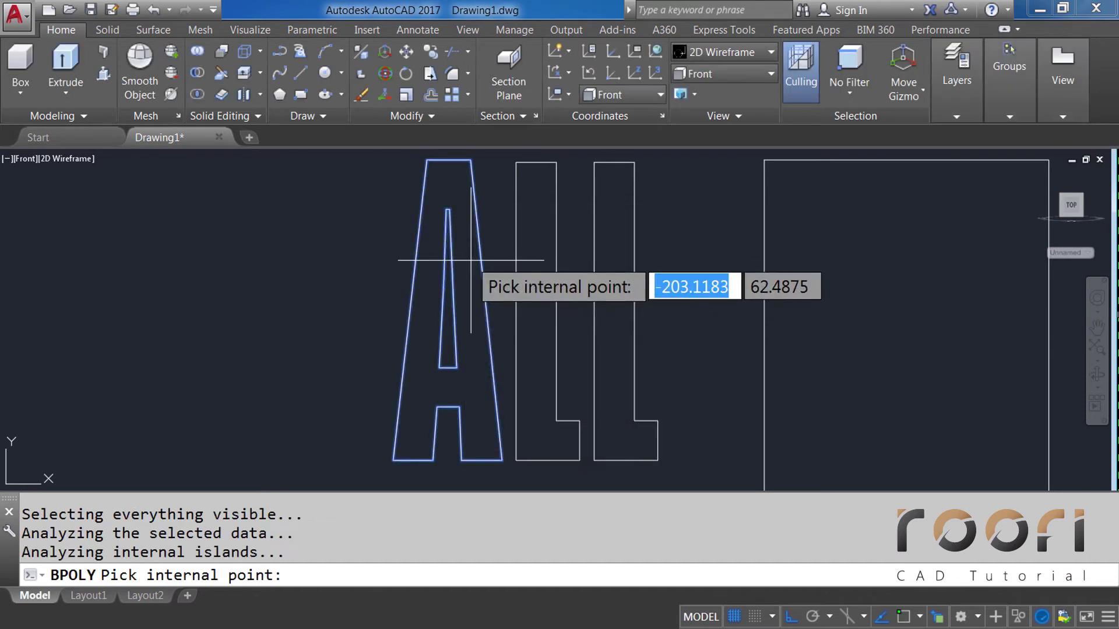
click(533, 346)
click(618, 372)
key(Return)
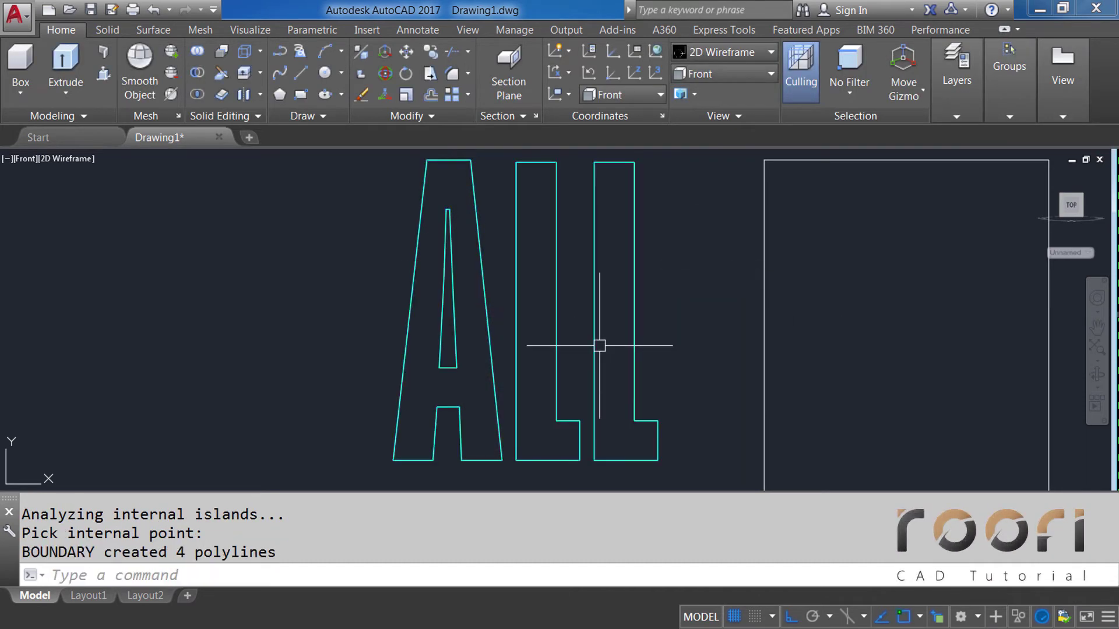
scroll(423, 344, down, 2)
scroll(493, 361, down, 1)
middle_drag(704, 361, 591, 369)
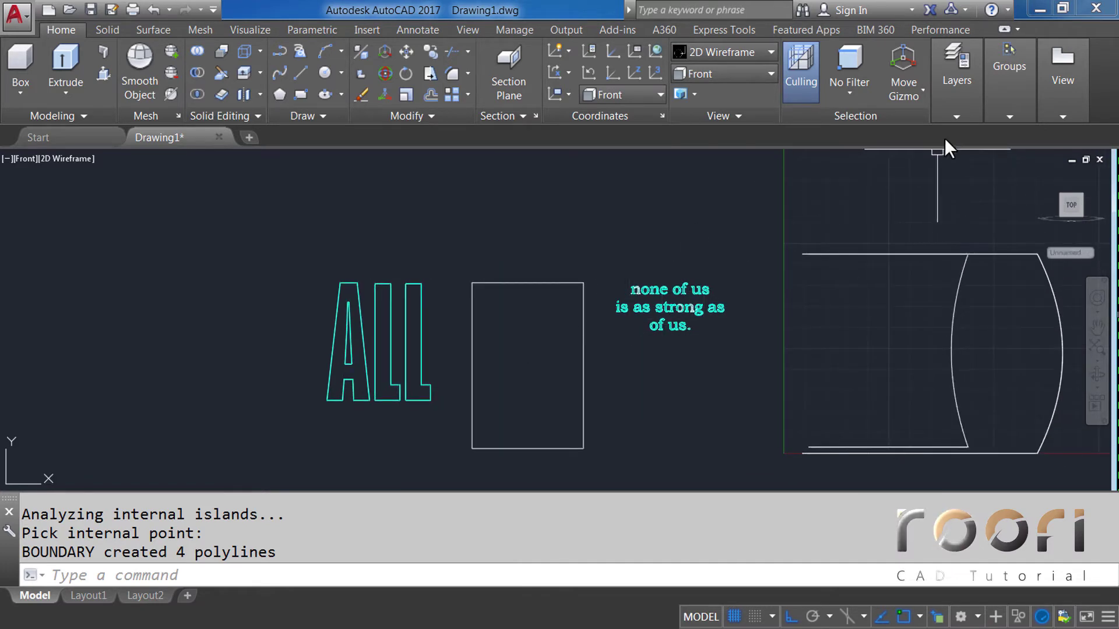
Step: Set layer 0 current and turn off the Text layer's lightbulb
click(957, 118)
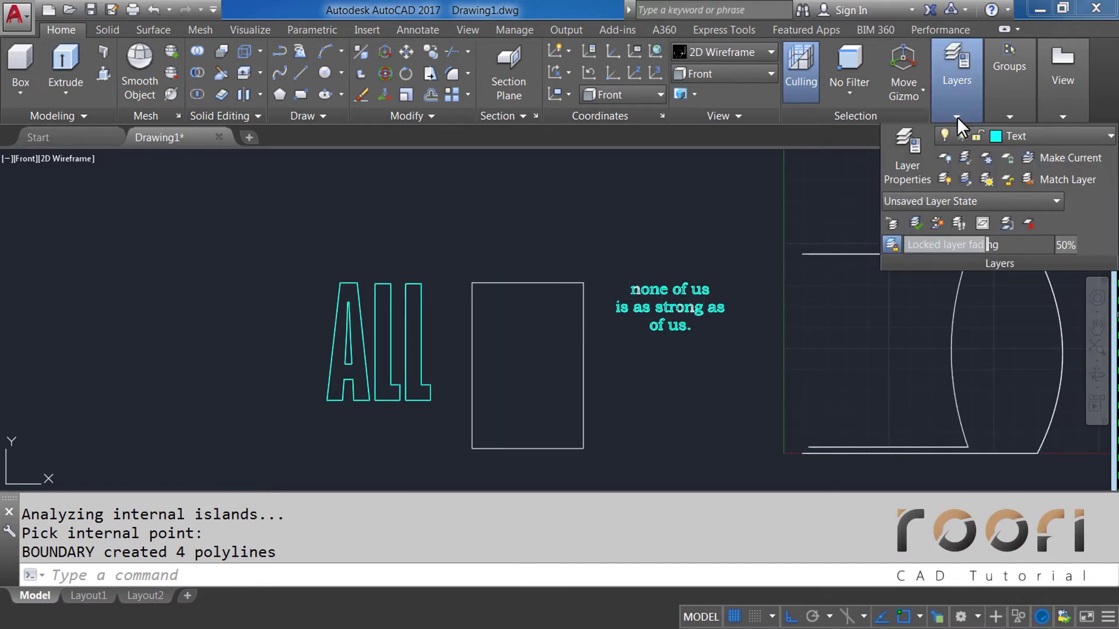
click(1025, 137)
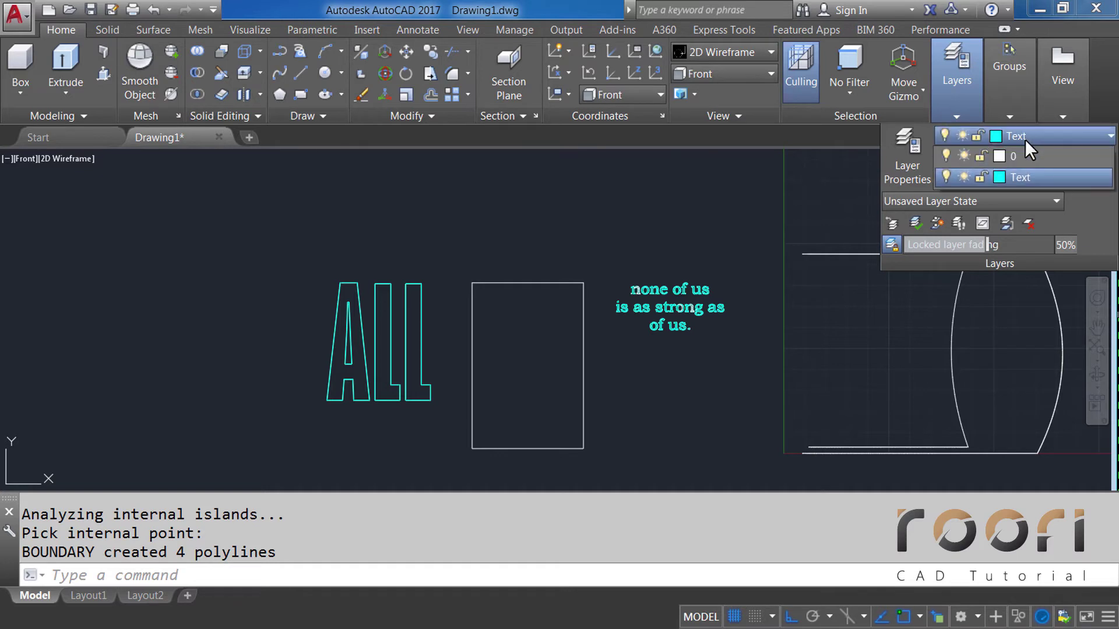
click(1020, 154)
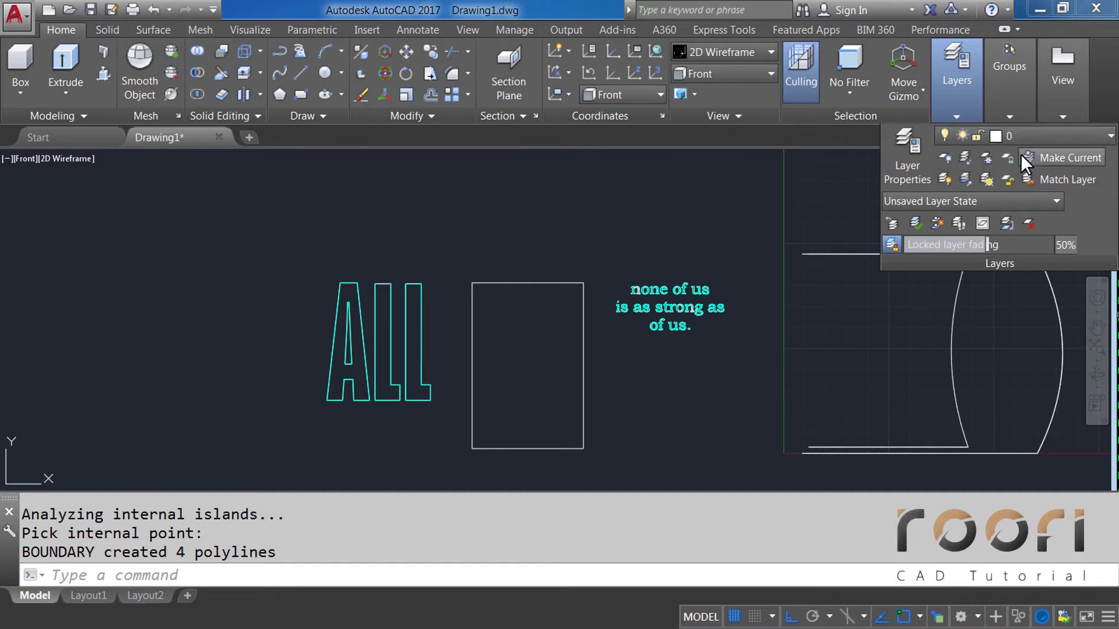
click(1020, 133)
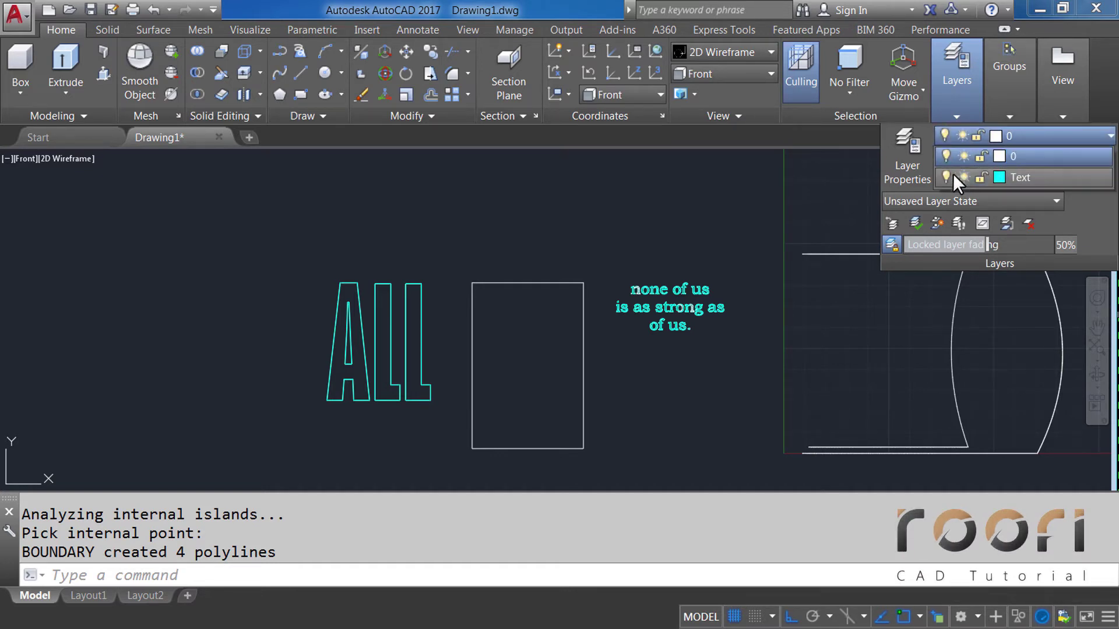
click(946, 174)
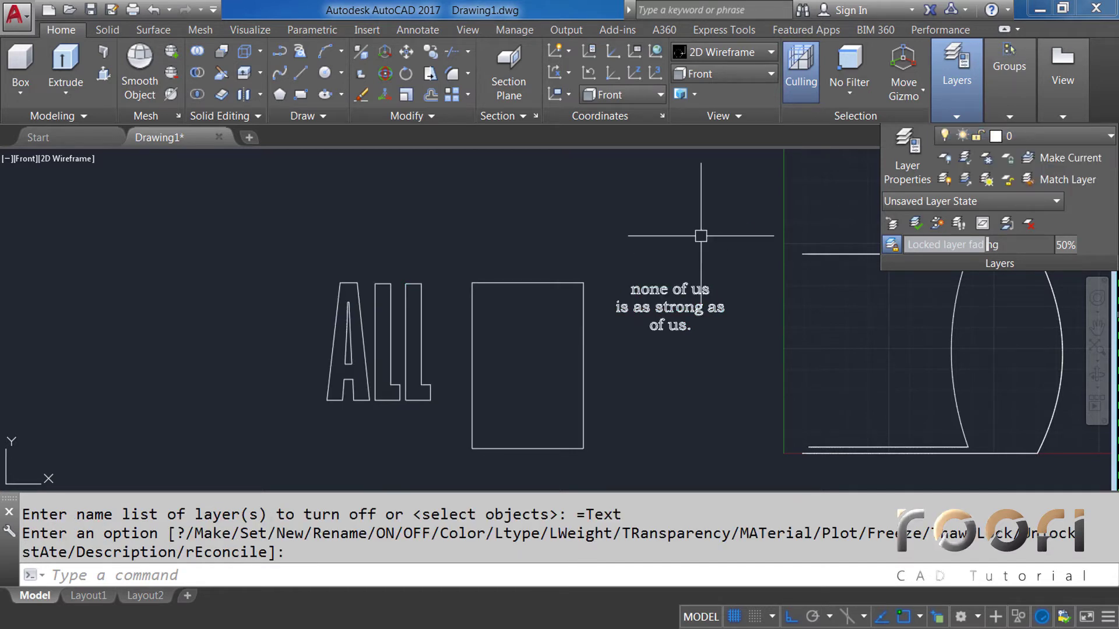
click(740, 361)
Step: Erase the original white quote lettering and the original ALL letters
click(608, 278)
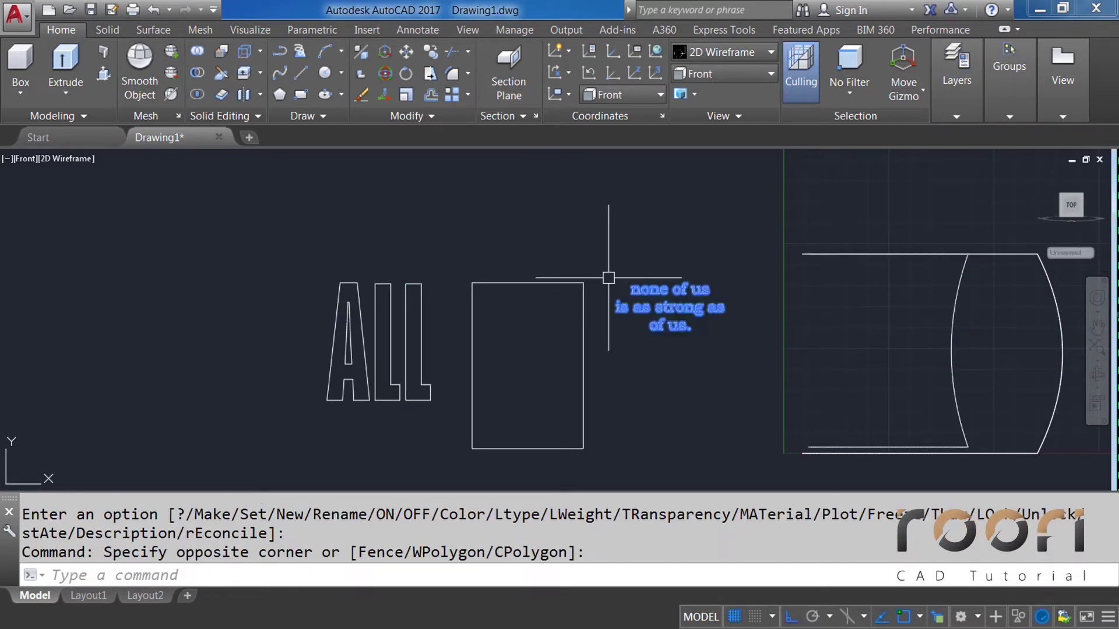
key(Delete)
click(443, 408)
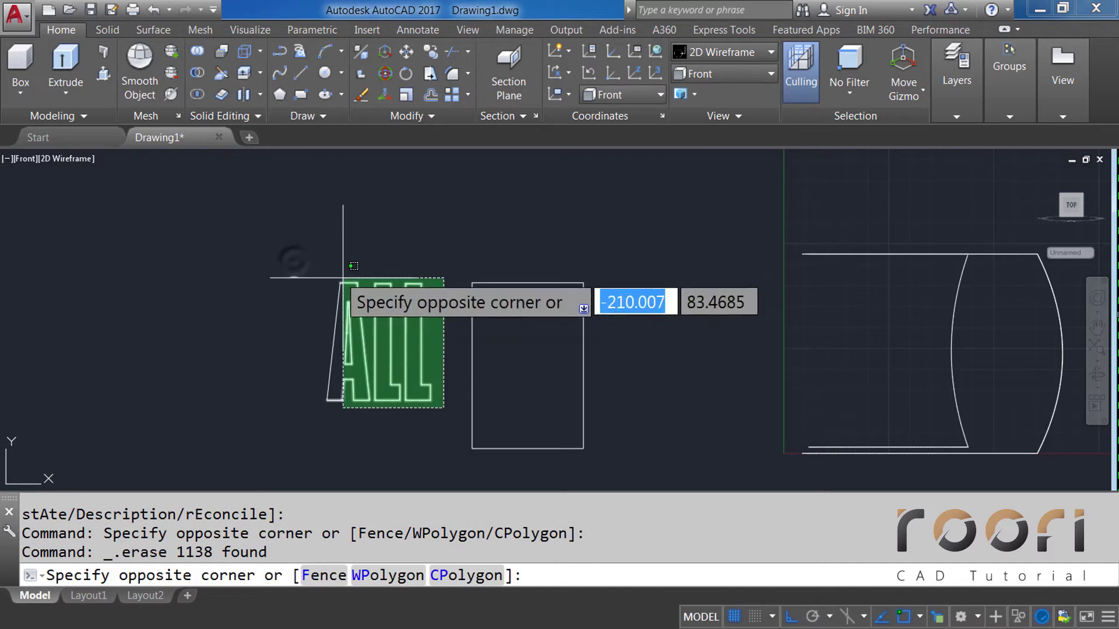
click(297, 257)
key(Delete)
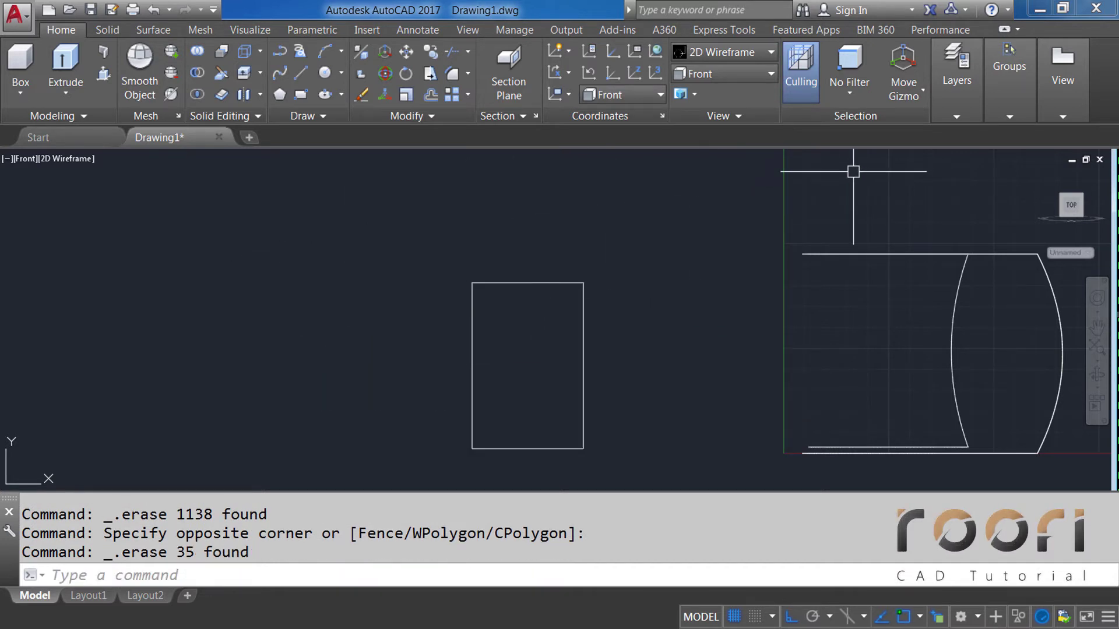
Step: Turn the Text layer back on to show the cyan outlines
click(954, 115)
click(1033, 134)
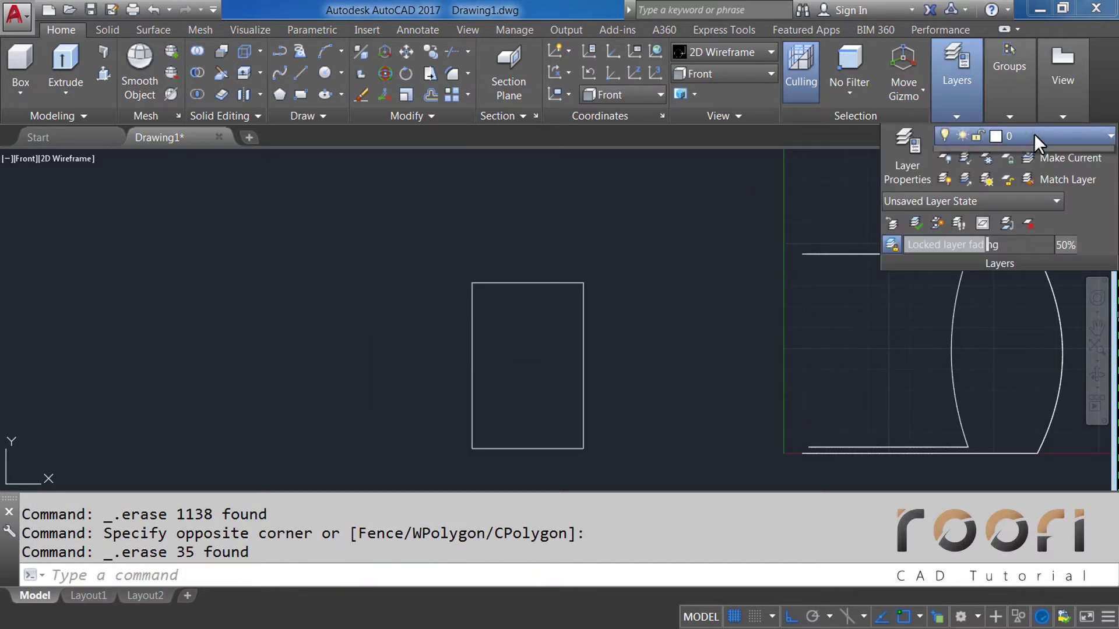
click(945, 177)
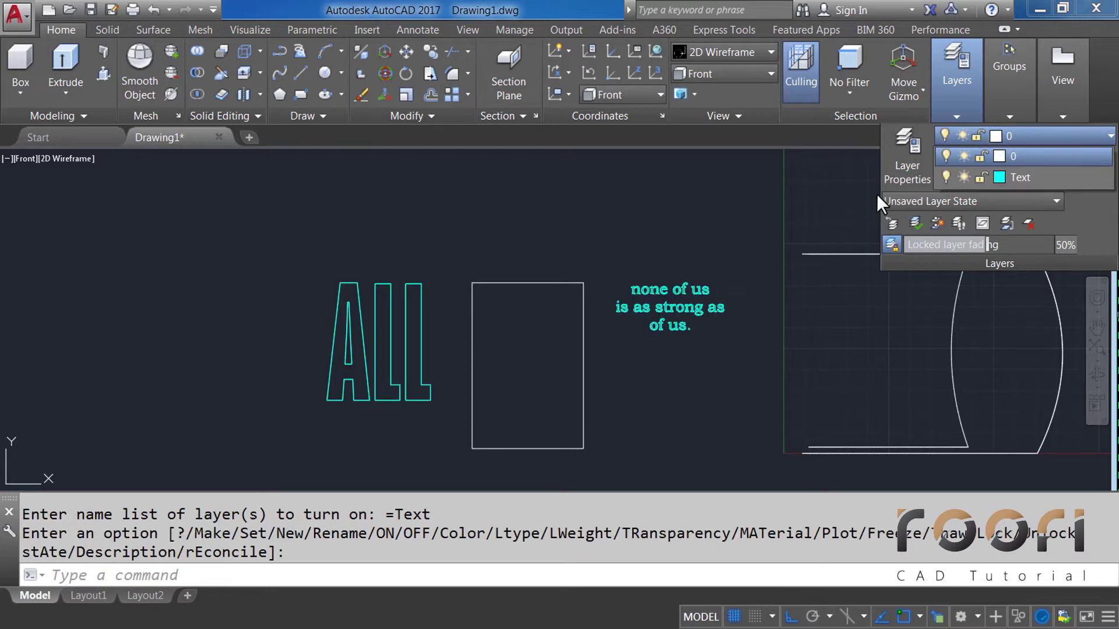
click(649, 369)
scroll(538, 323, up, 2)
text(M)
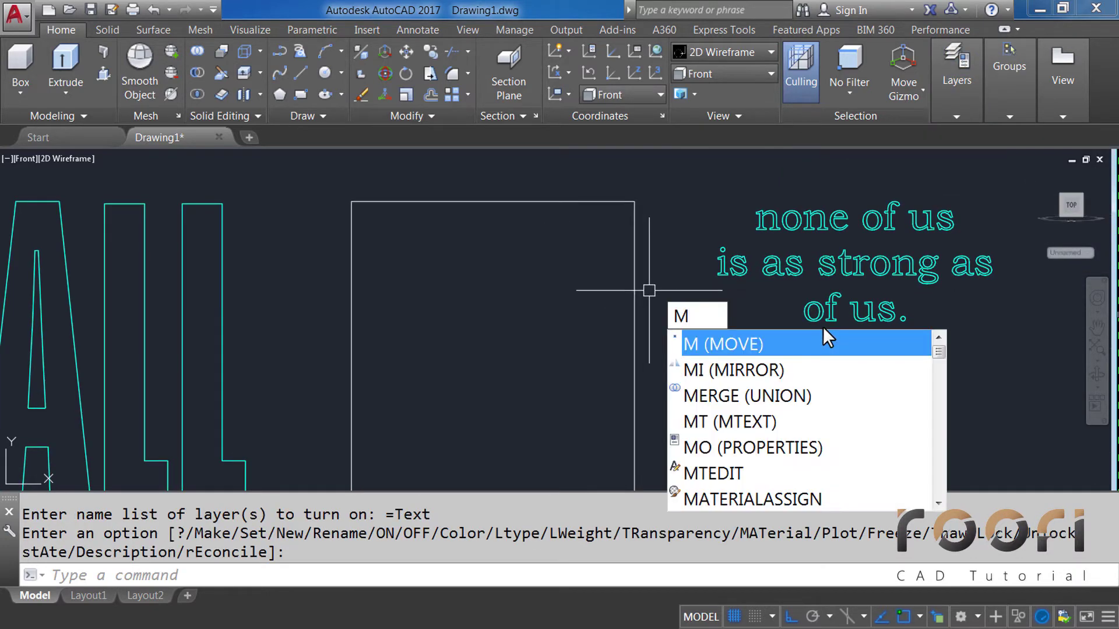
Step: Move the quote outlines into the rectangular frame
key(Return)
click(988, 360)
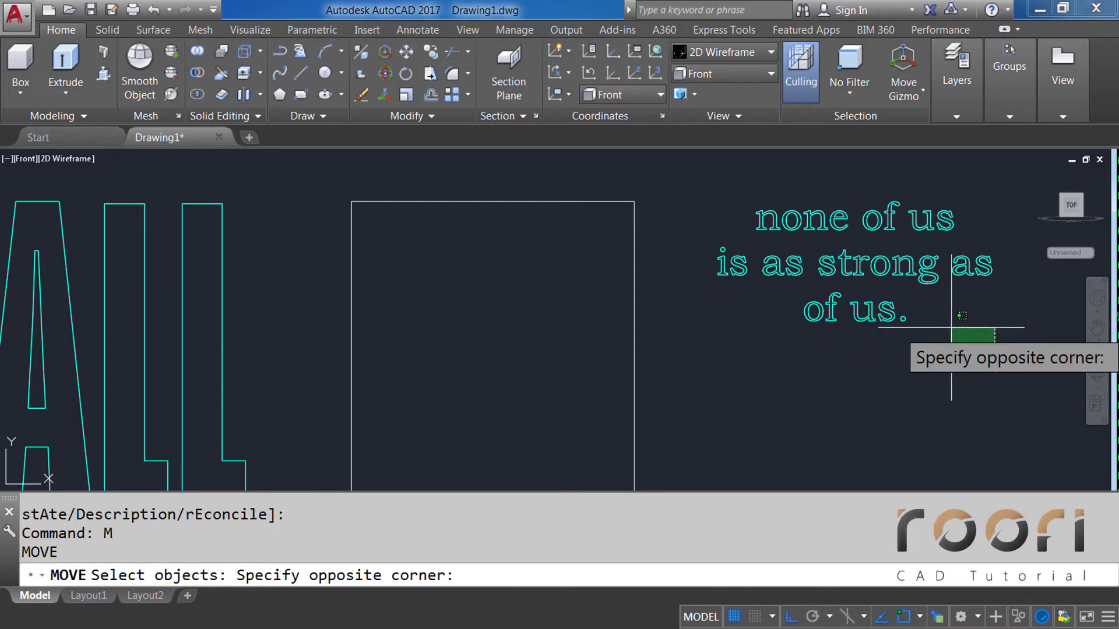
click(771, 173)
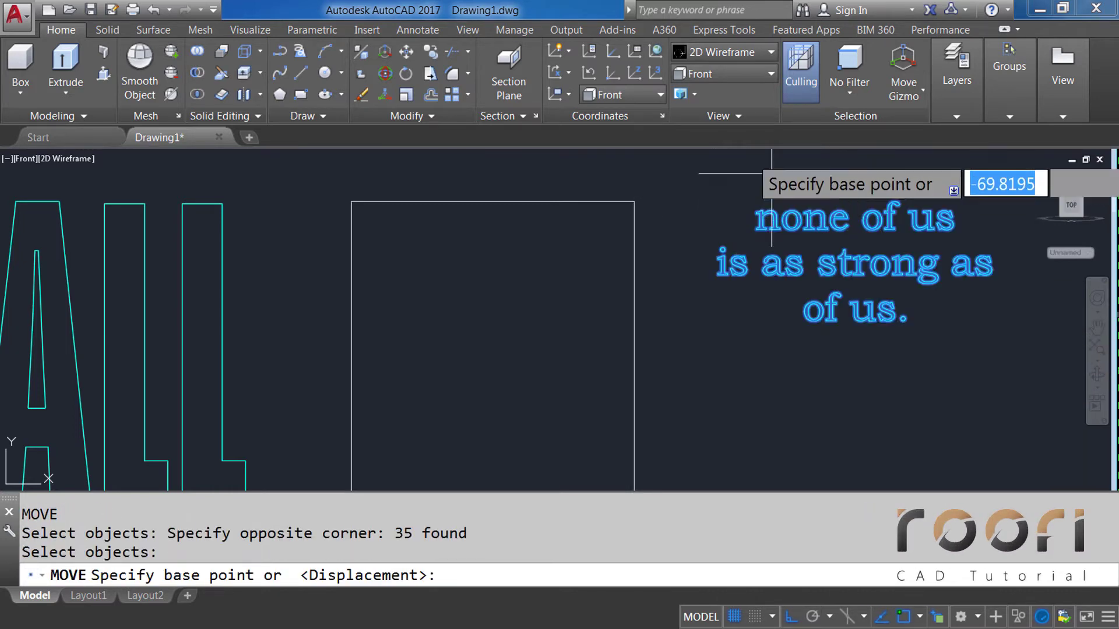
click(837, 153)
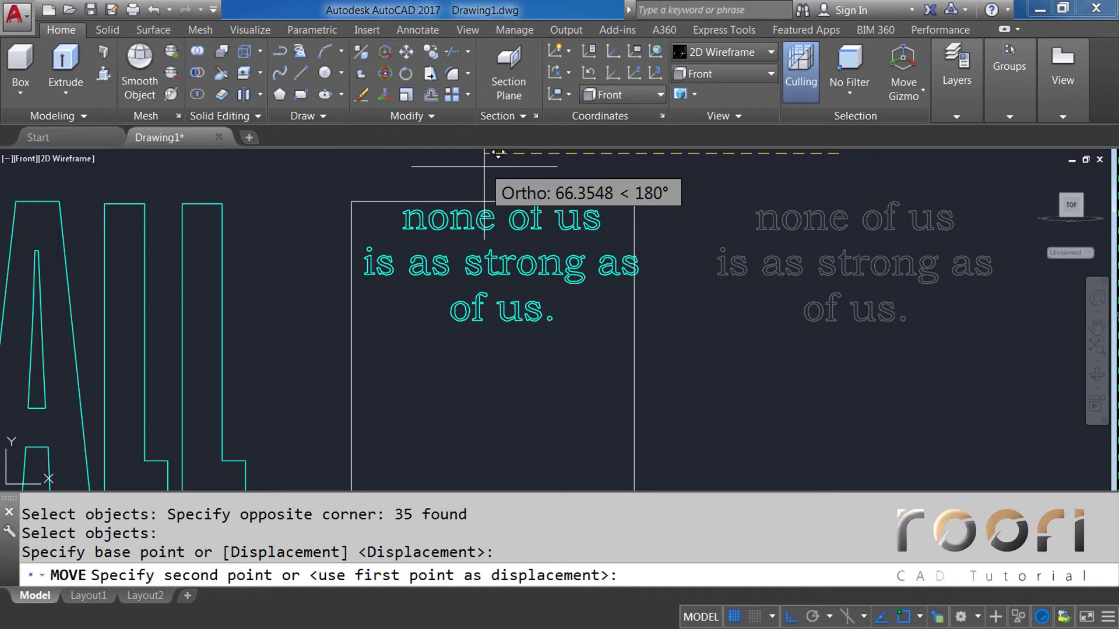
click(475, 166)
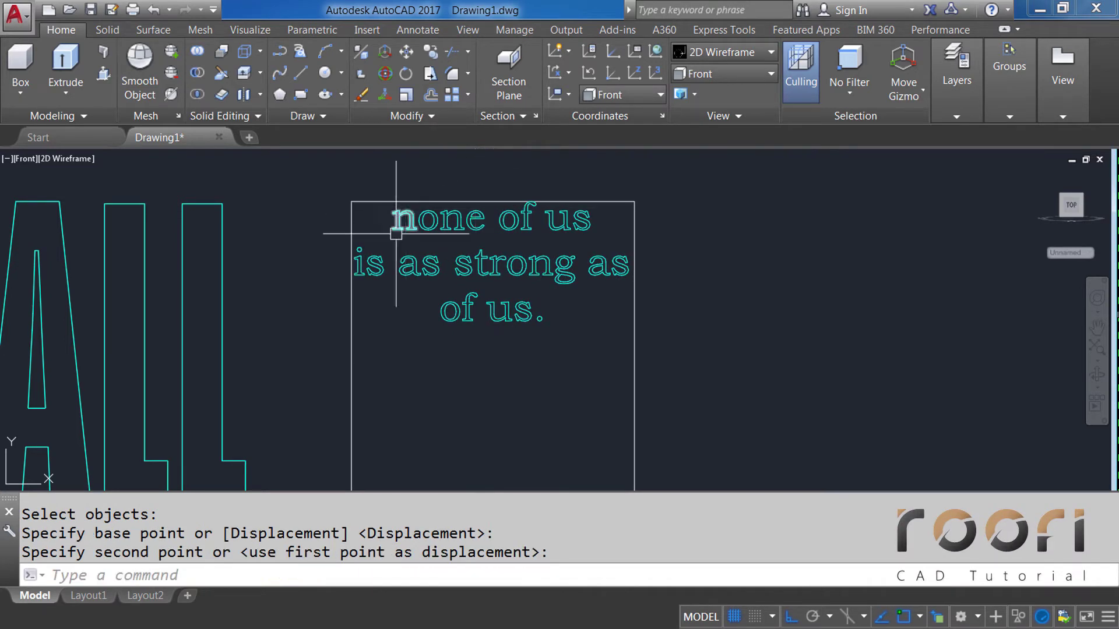
scroll(451, 230, up, 2)
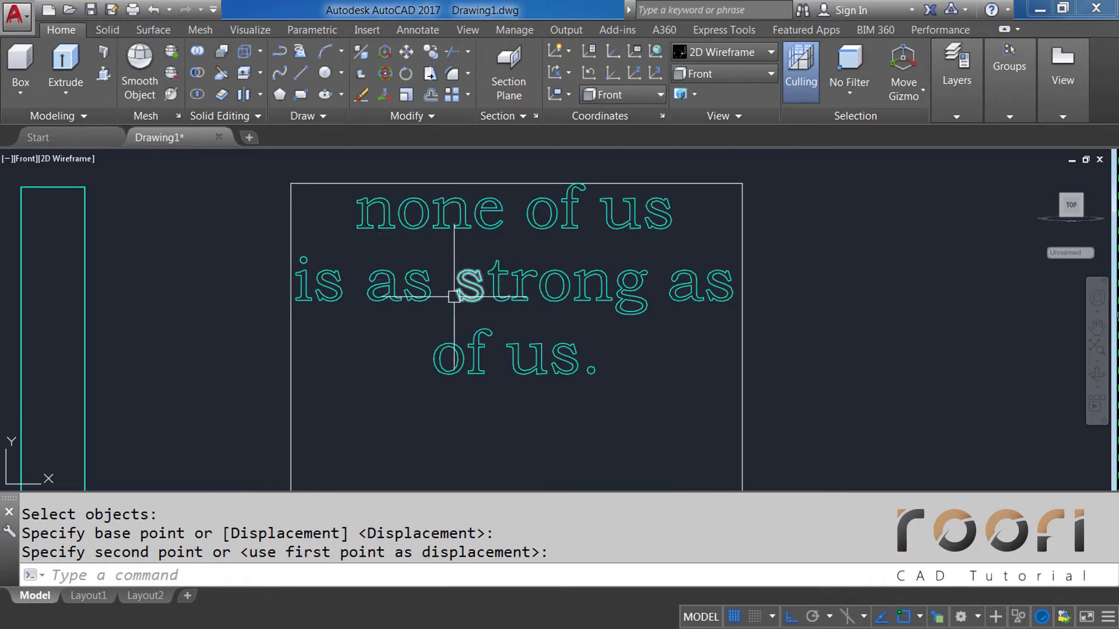
middle_drag(454, 296, 473, 297)
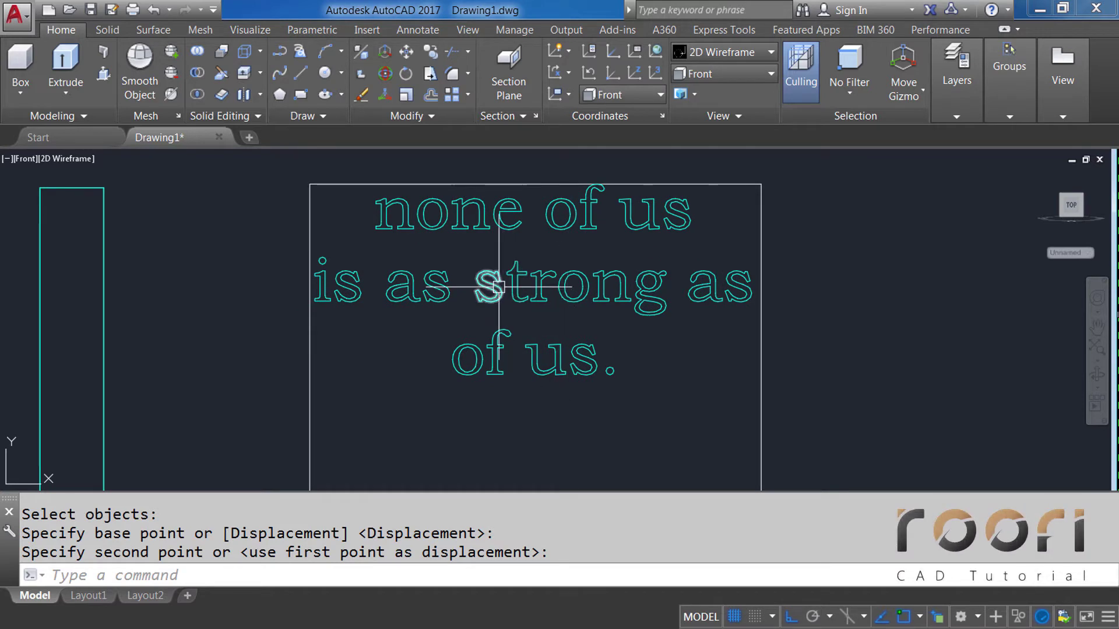
text(M)
Step: Move the lower two quote lines up closer to the first line
key(Return)
click(748, 421)
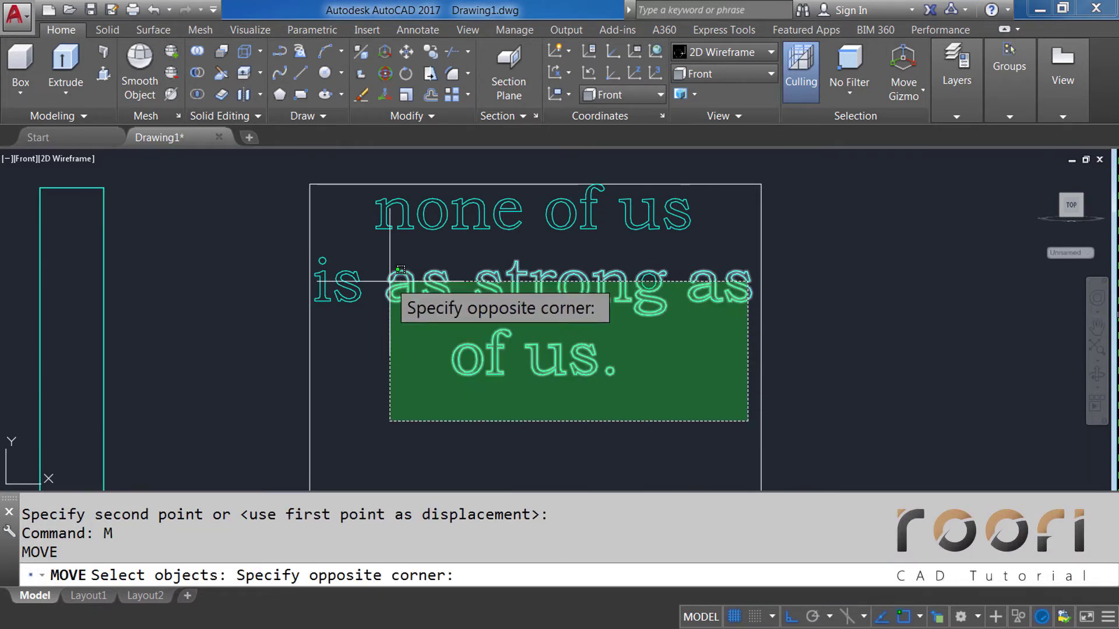
click(317, 247)
key(Return)
click(854, 374)
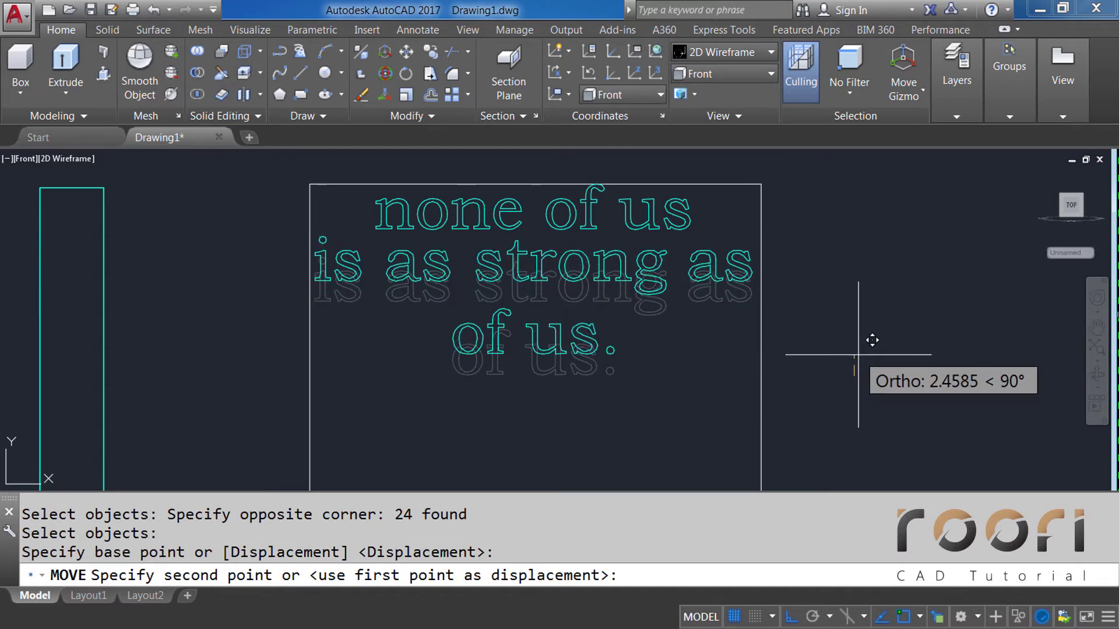
click(858, 354)
Step: Move the 'of us.' line down to the frame's bottom edge
key(Return)
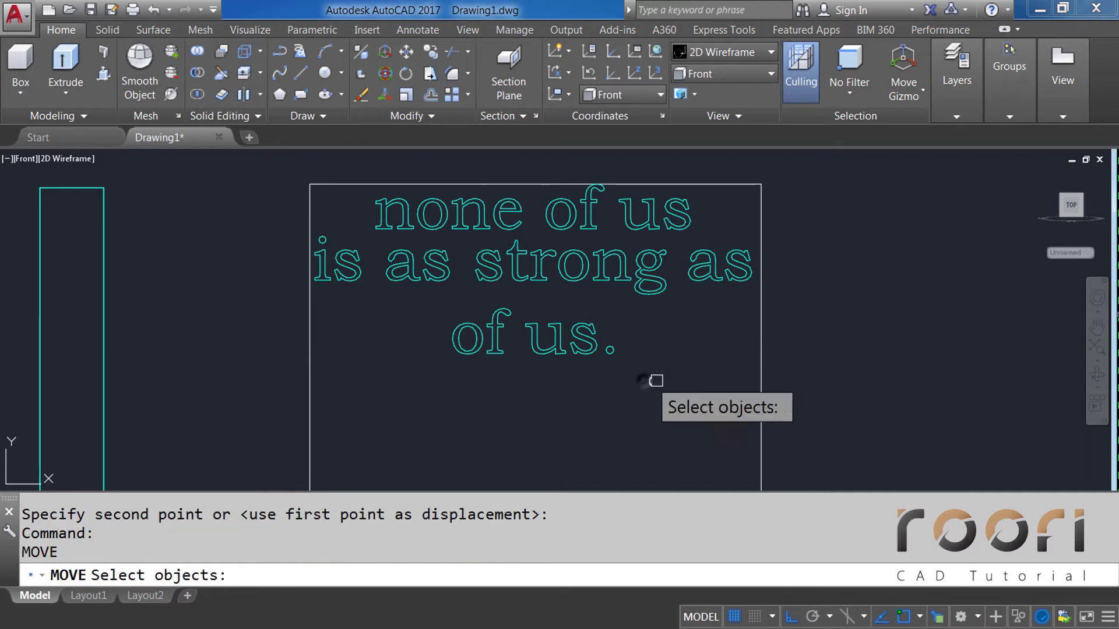
click(647, 375)
click(430, 327)
scroll(564, 326, down, 1)
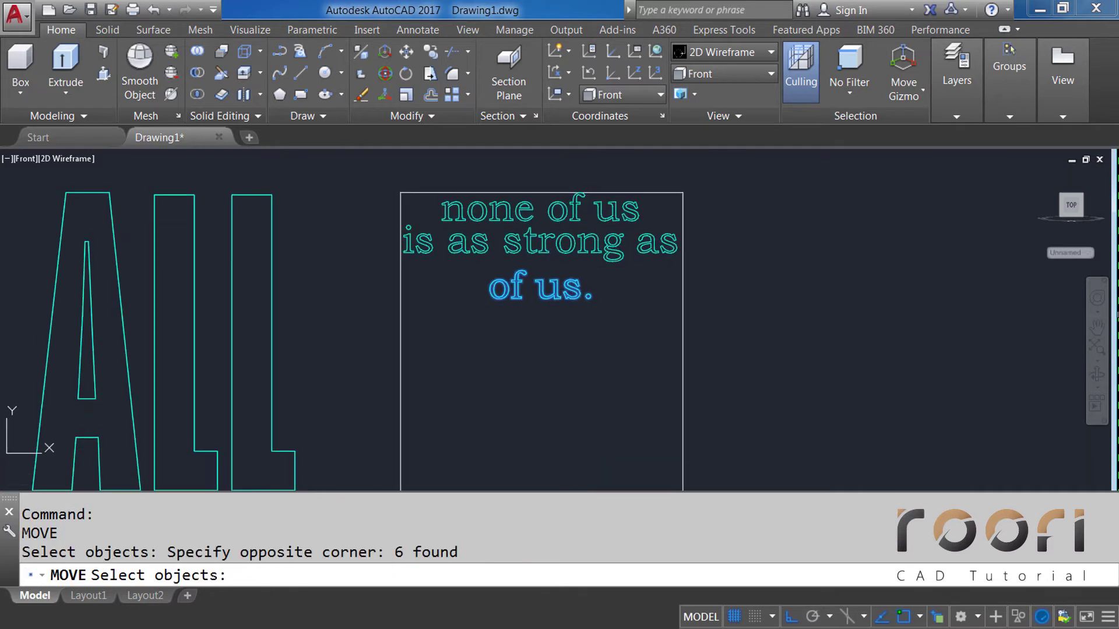
middle_drag(571, 489, 577, 320)
key(Return)
click(774, 202)
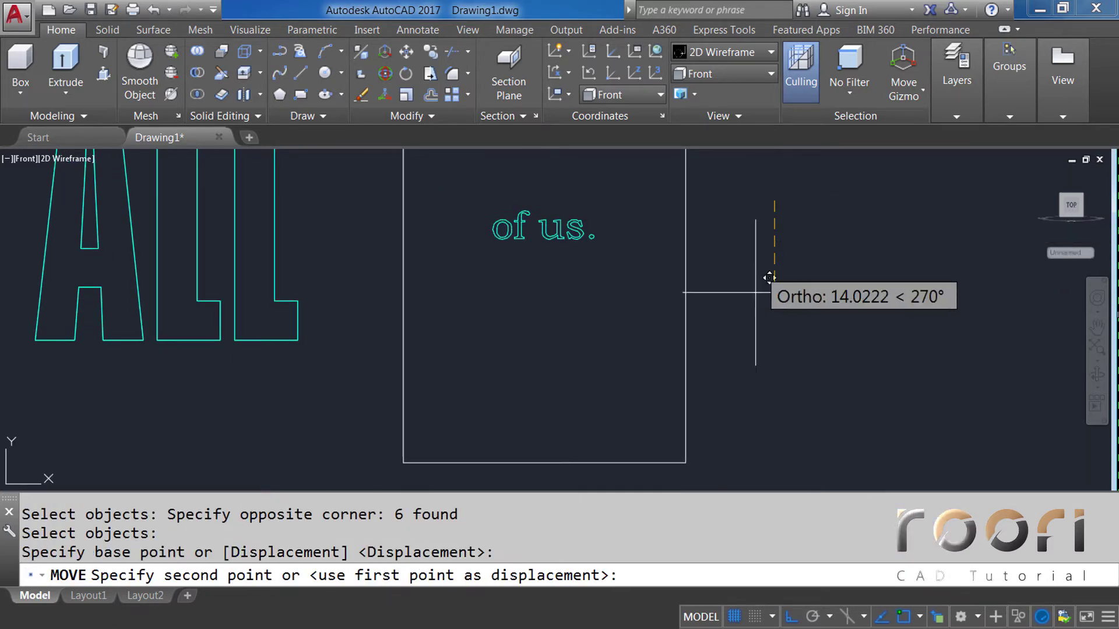
middle_drag(769, 430, 786, 381)
scroll(763, 398, up, 2)
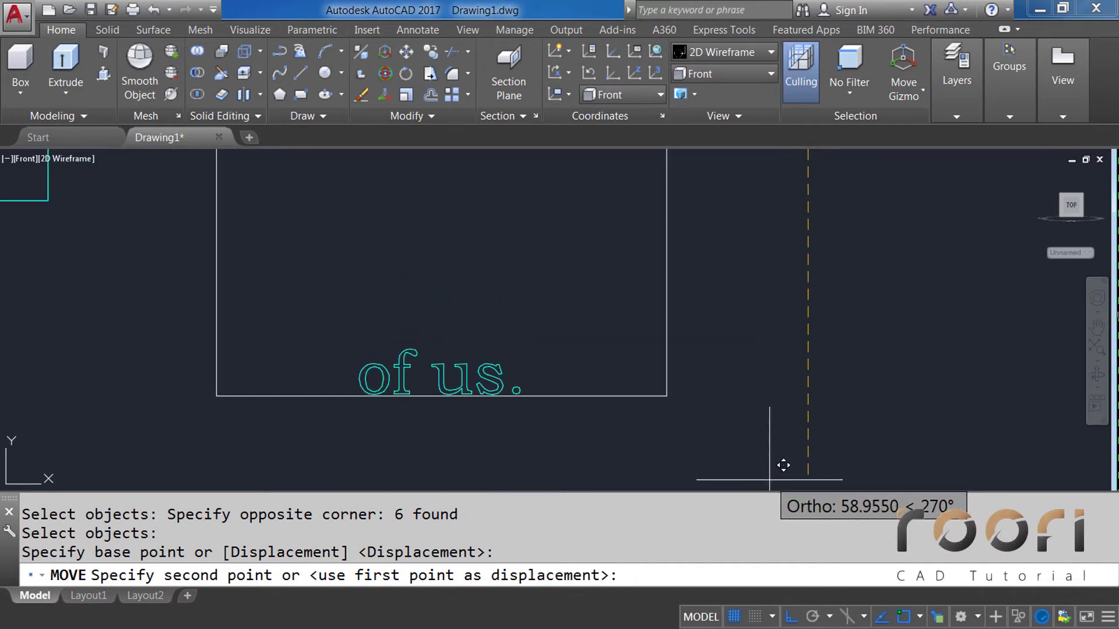
click(769, 480)
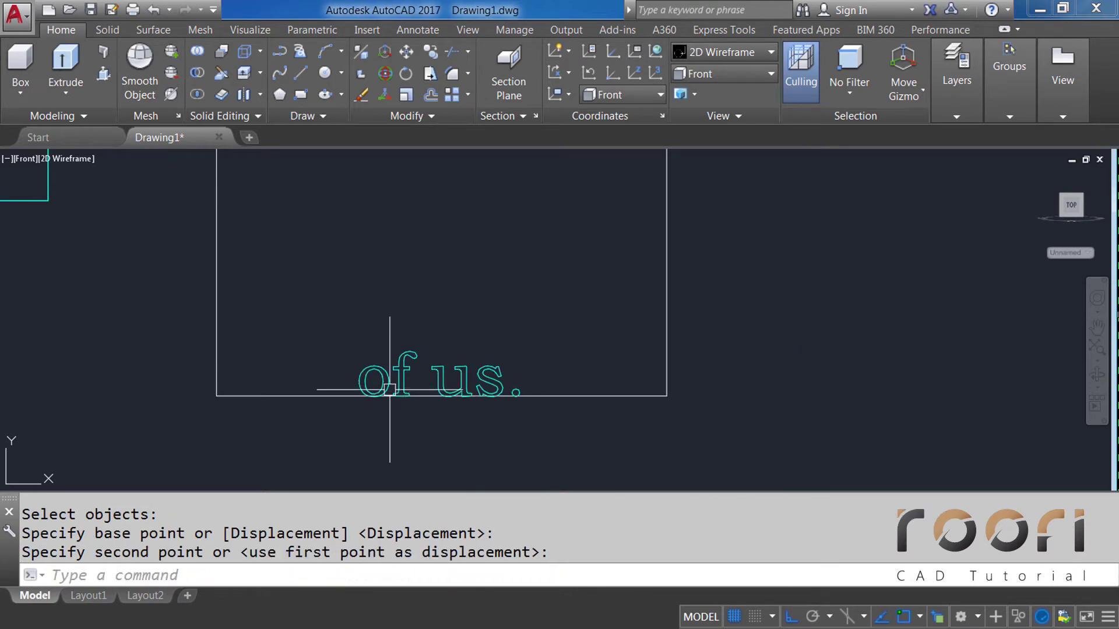
scroll(497, 439, down, 1)
scroll(497, 427, down, 1)
scroll(481, 308, down, 2)
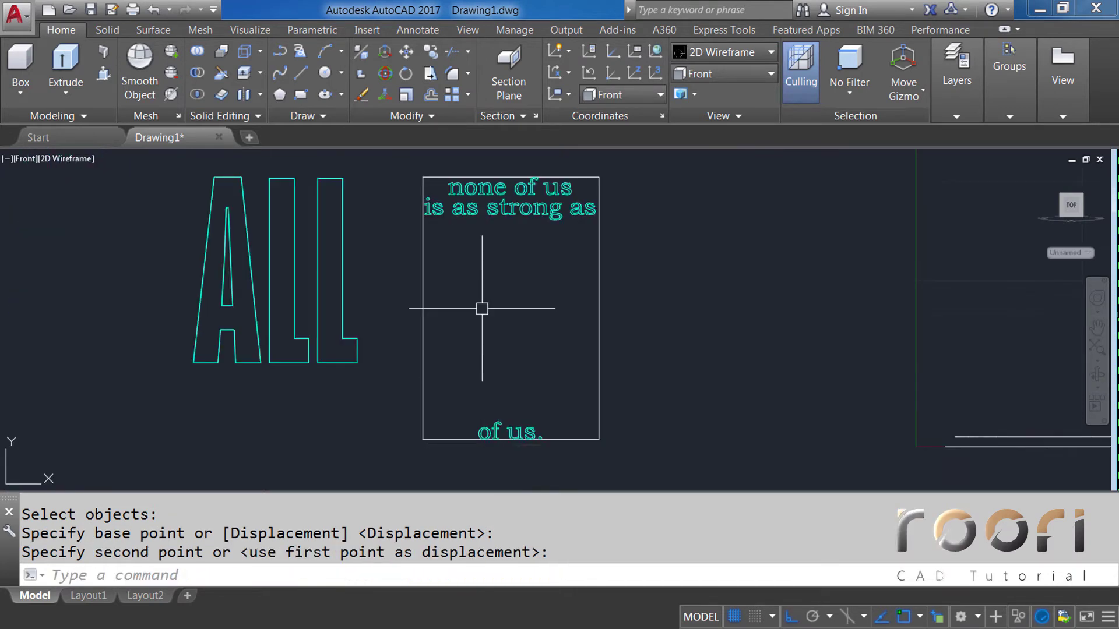
middle_drag(481, 309, 504, 305)
key(Return)
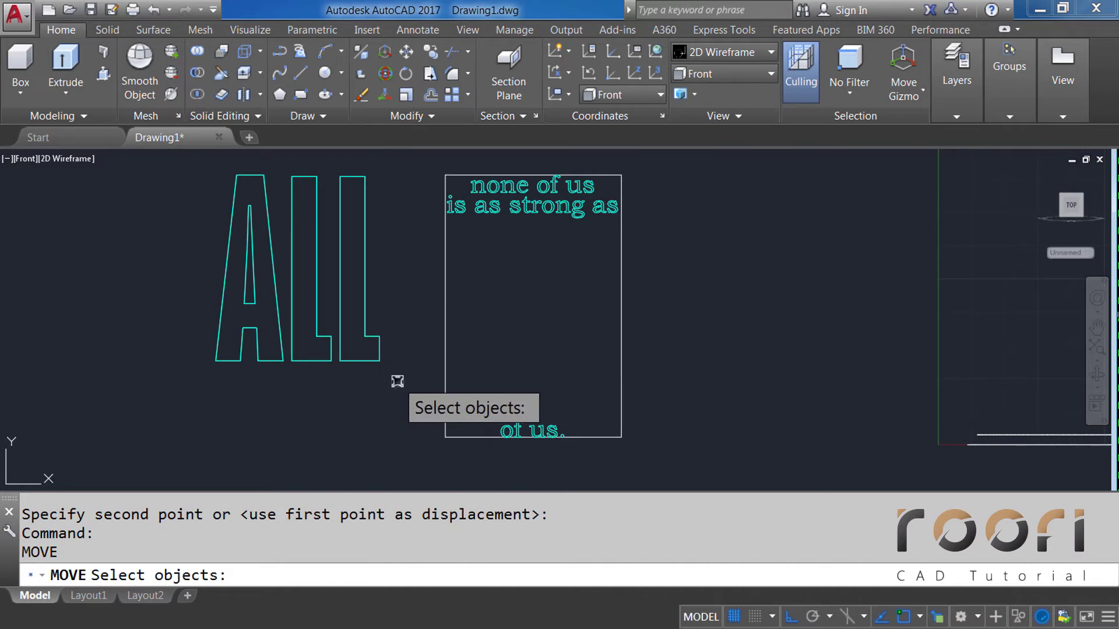
Step: Move the four ALL letter outlines lower down
click(397, 381)
click(164, 169)
key(Return)
click(130, 242)
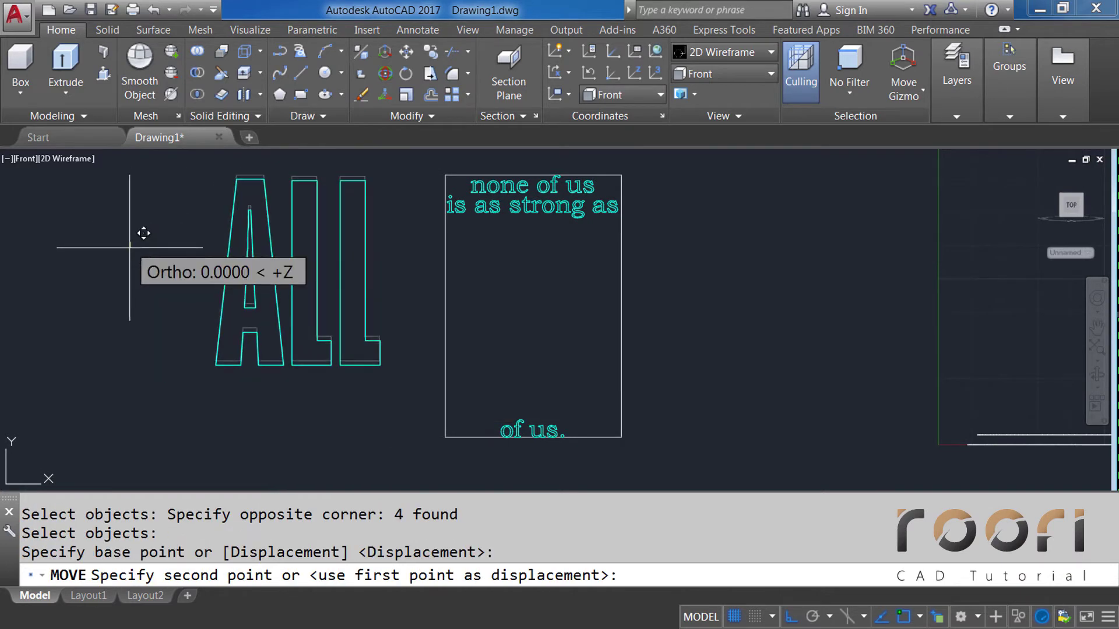
click(130, 295)
text(M)
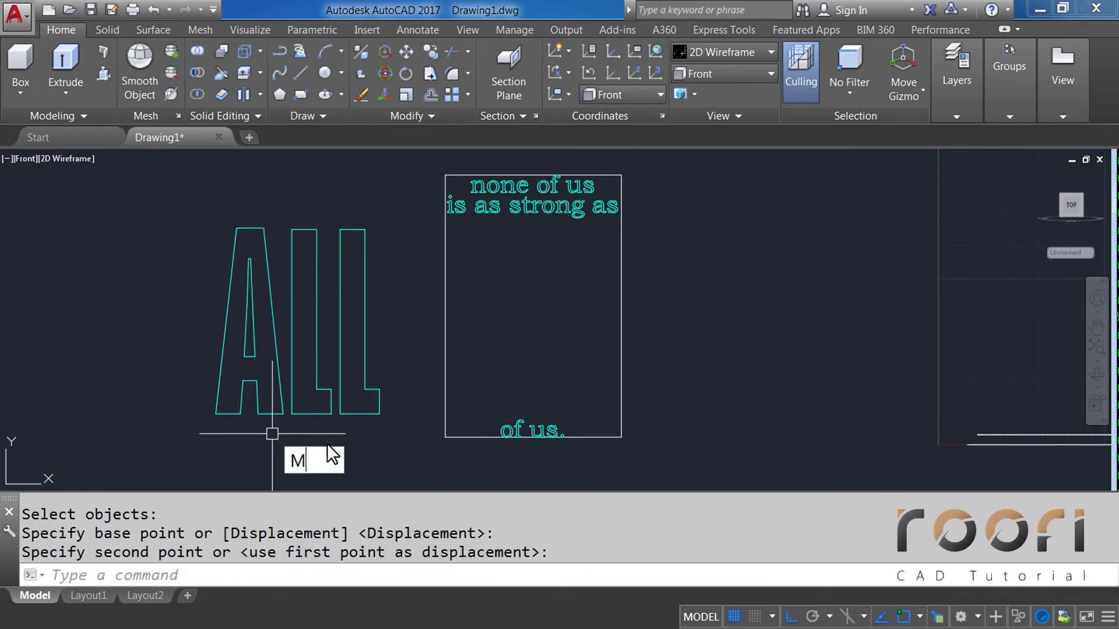
Step: Move the ALL outlines into the frame below 'is as strong as'
key(Return)
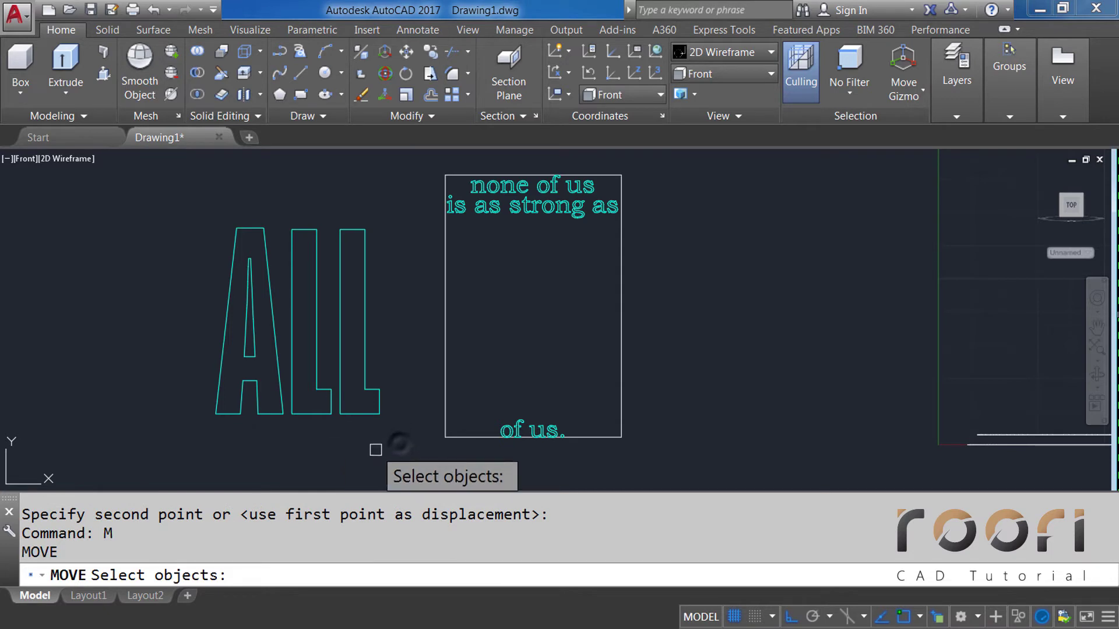
click(404, 444)
click(114, 236)
key(Return)
click(546, 334)
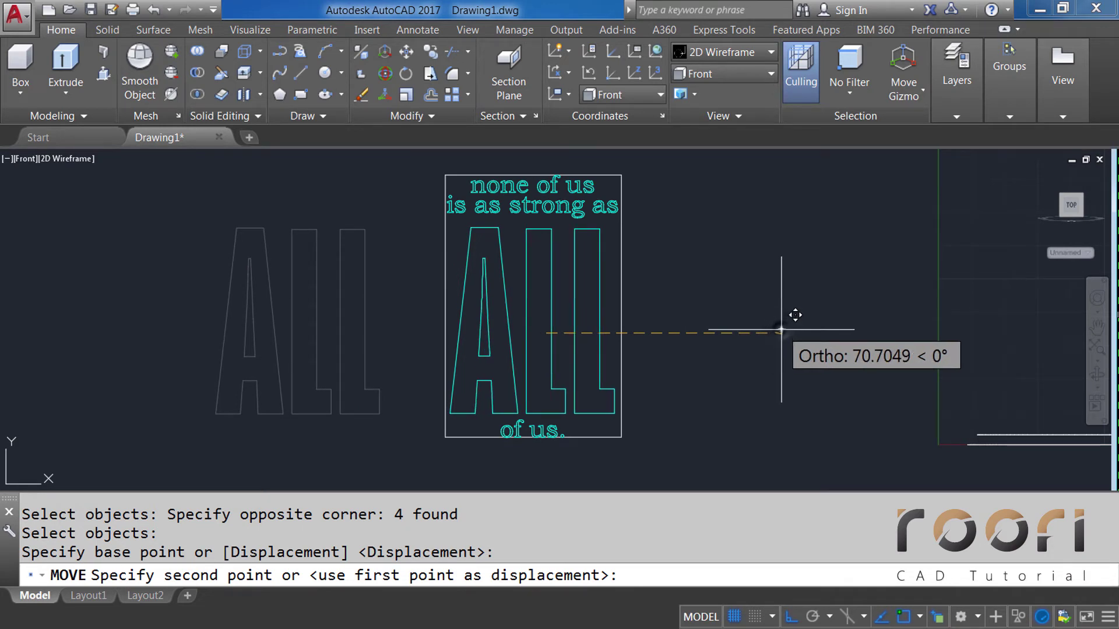
click(781, 329)
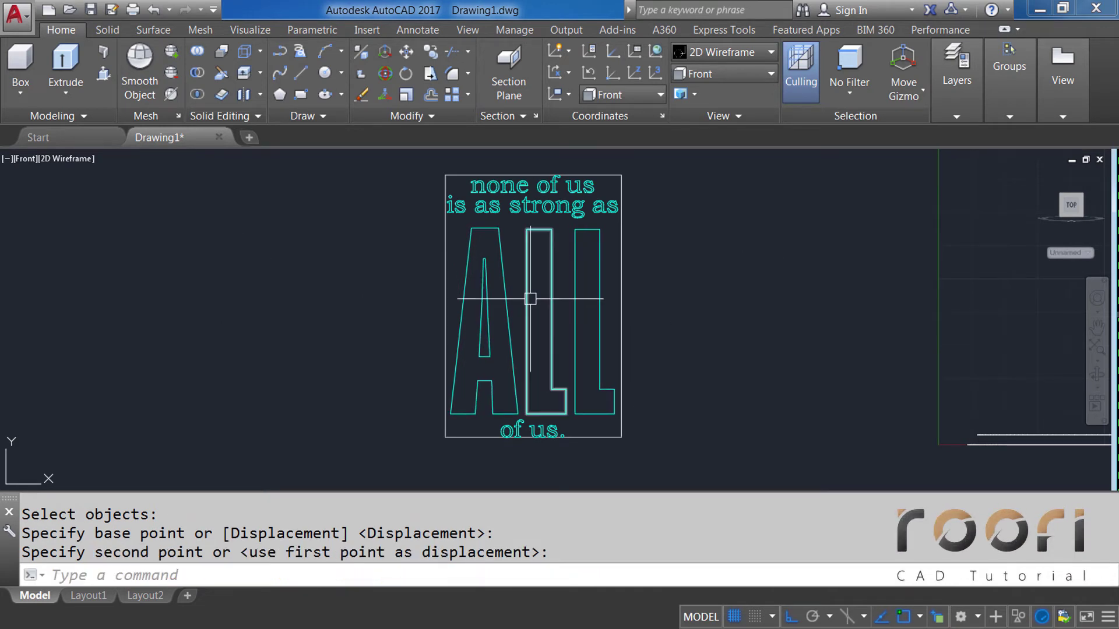
scroll(530, 299, up, 2)
Step: Nudge the ALL outlines slightly upward to their final position
key(Return)
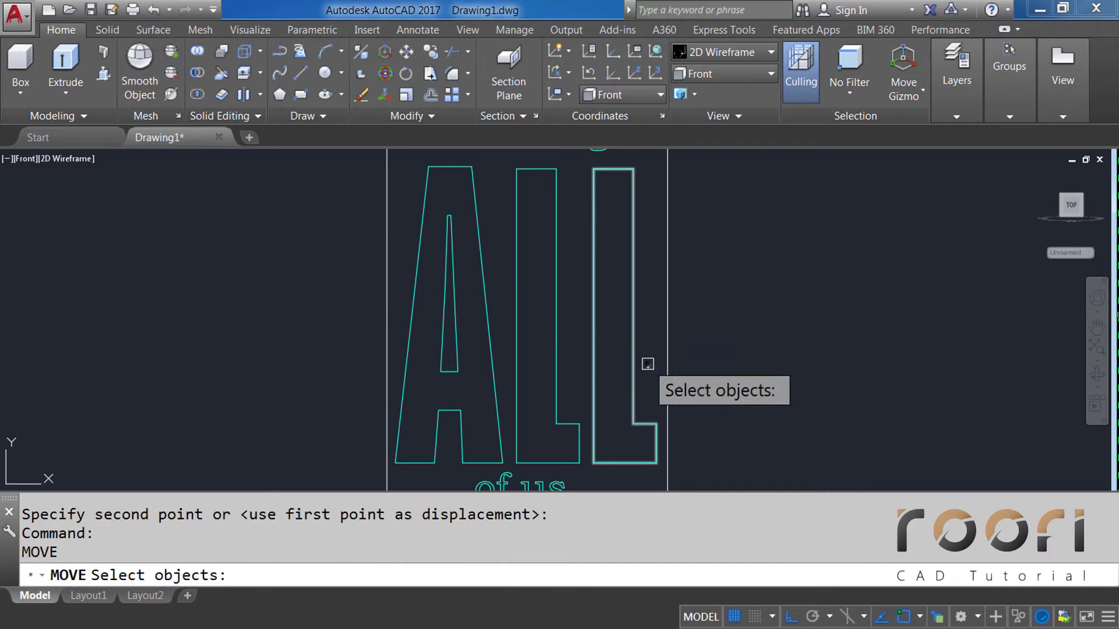
click(647, 364)
click(418, 299)
key(Return)
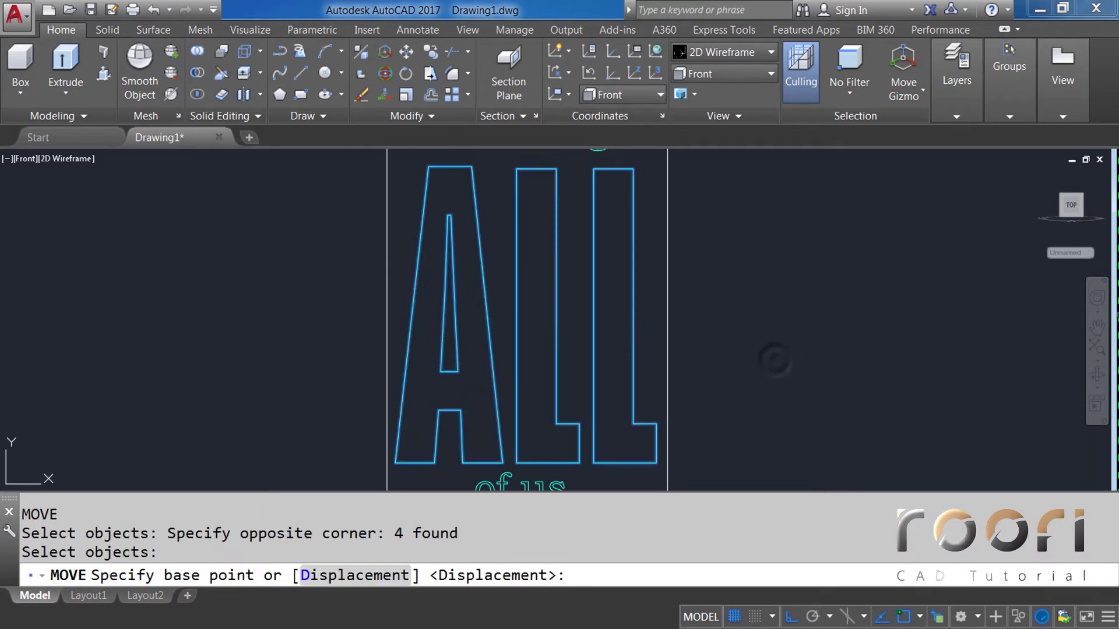
click(775, 360)
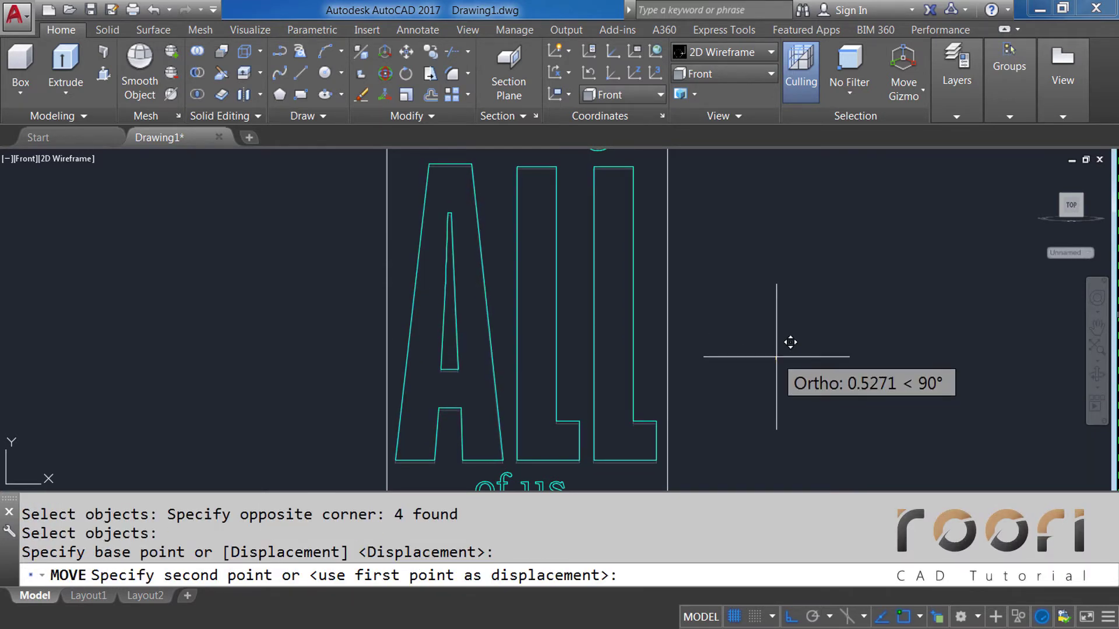
click(776, 356)
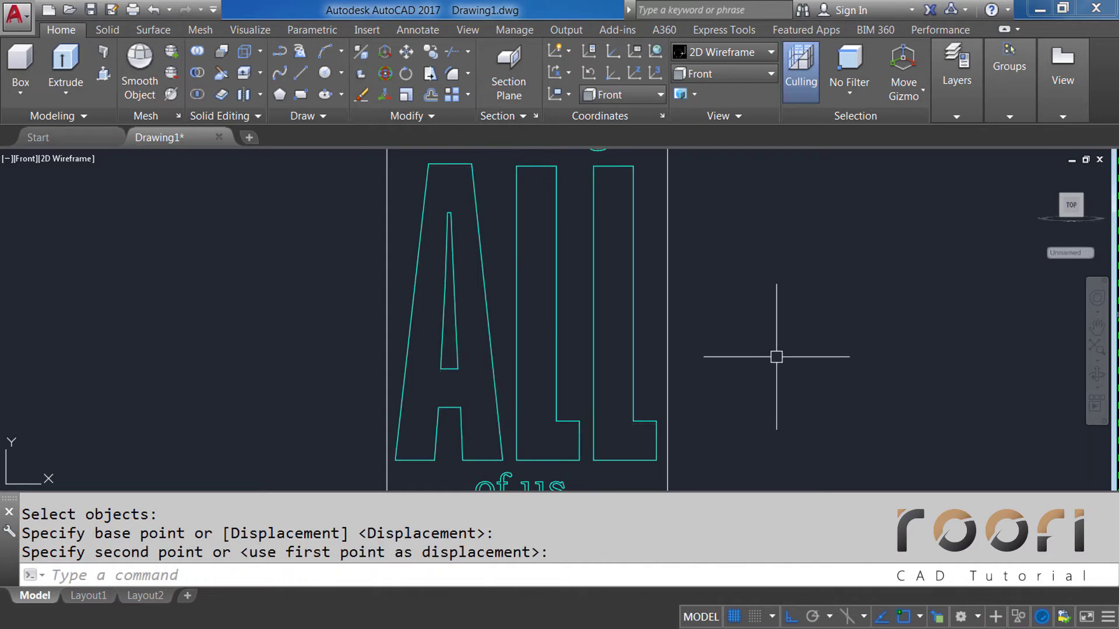
scroll(571, 327, down, 2)
middle_drag(598, 287, 587, 301)
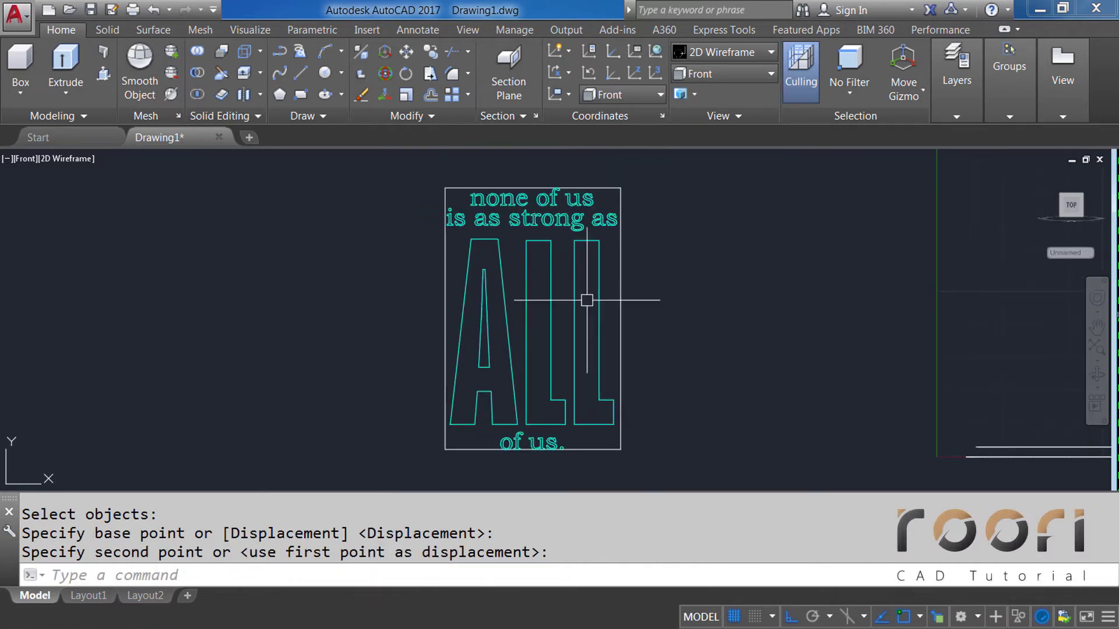
Step: Delete the four border lines of the rectangular frame around the quote
scroll(458, 187, up, 3)
click(439, 219)
click(374, 169)
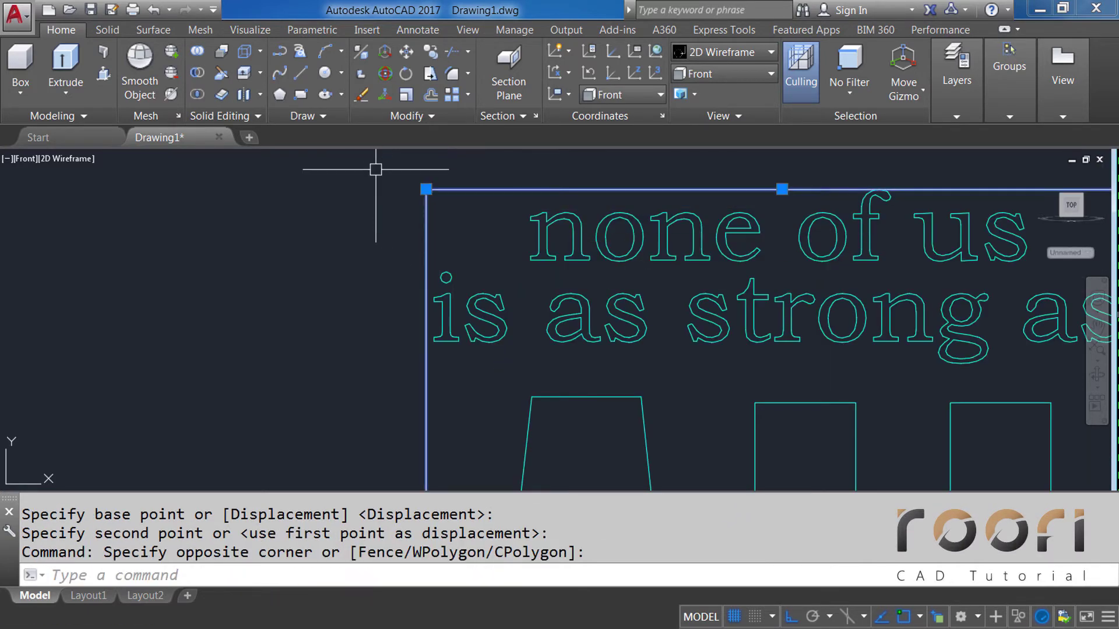
scroll(374, 170, down, 2)
scroll(549, 304, down, 2)
scroll(570, 337, up, 3)
scroll(647, 452, up, 3)
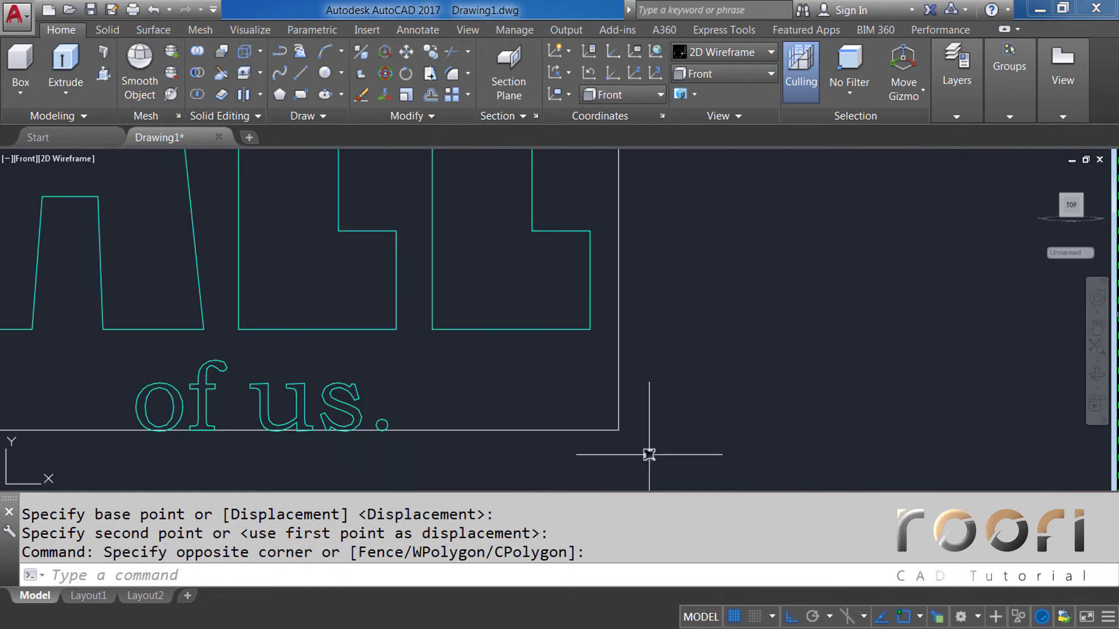
click(648, 453)
click(601, 413)
key(Delete)
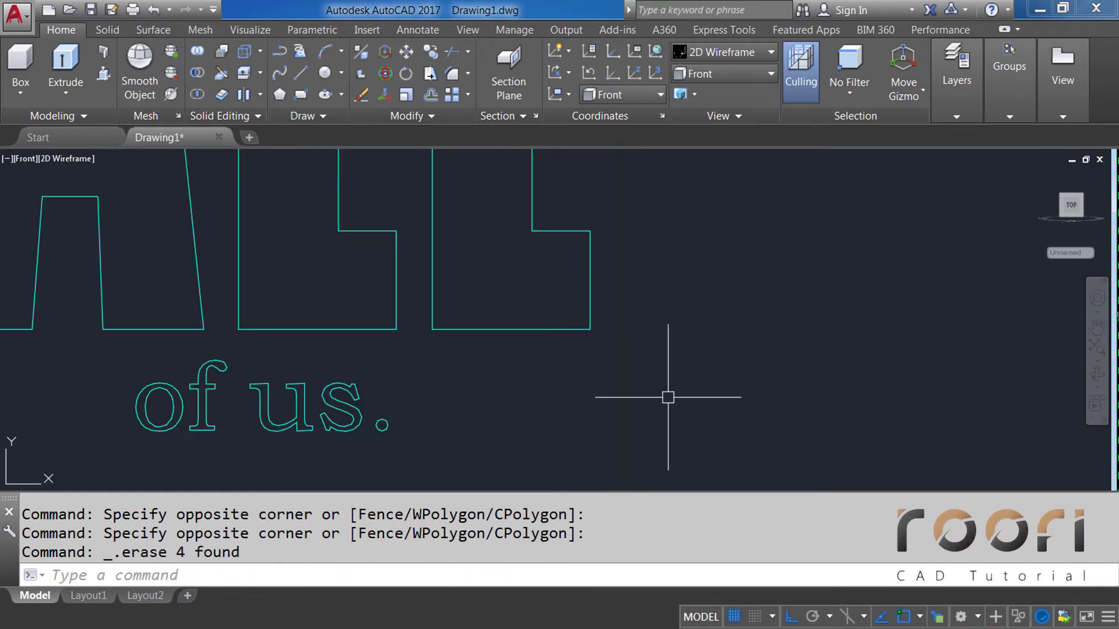
scroll(658, 394, down, 3)
scroll(667, 327, down, 3)
middle_drag(667, 318, 441, 317)
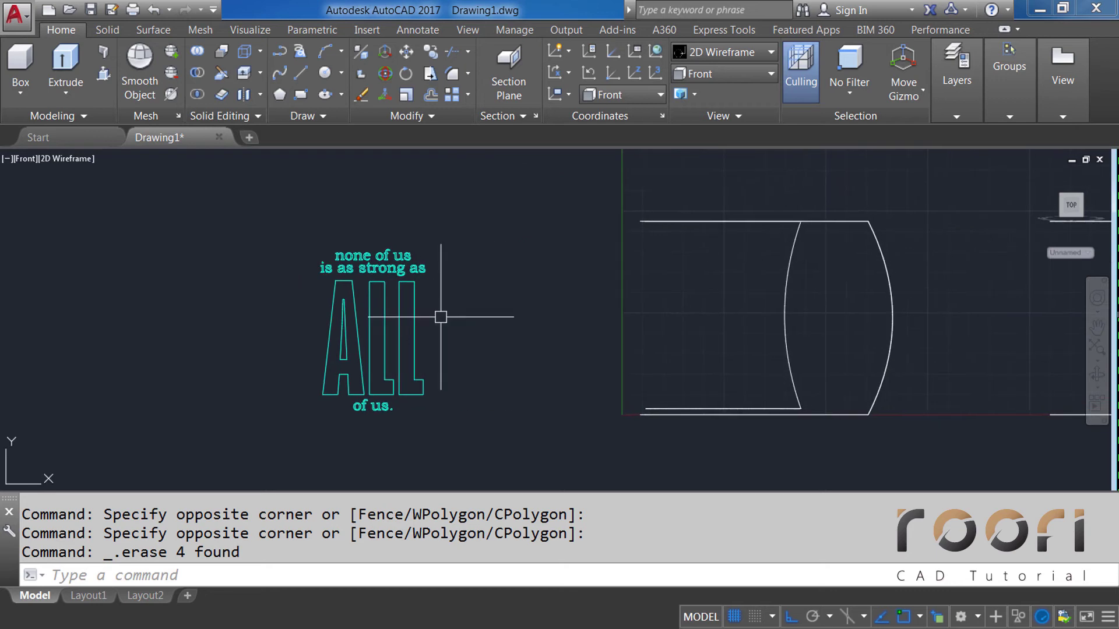
Step: Switch to the Top view, then orbit into a tilted 3D view of text and mug
click(716, 76)
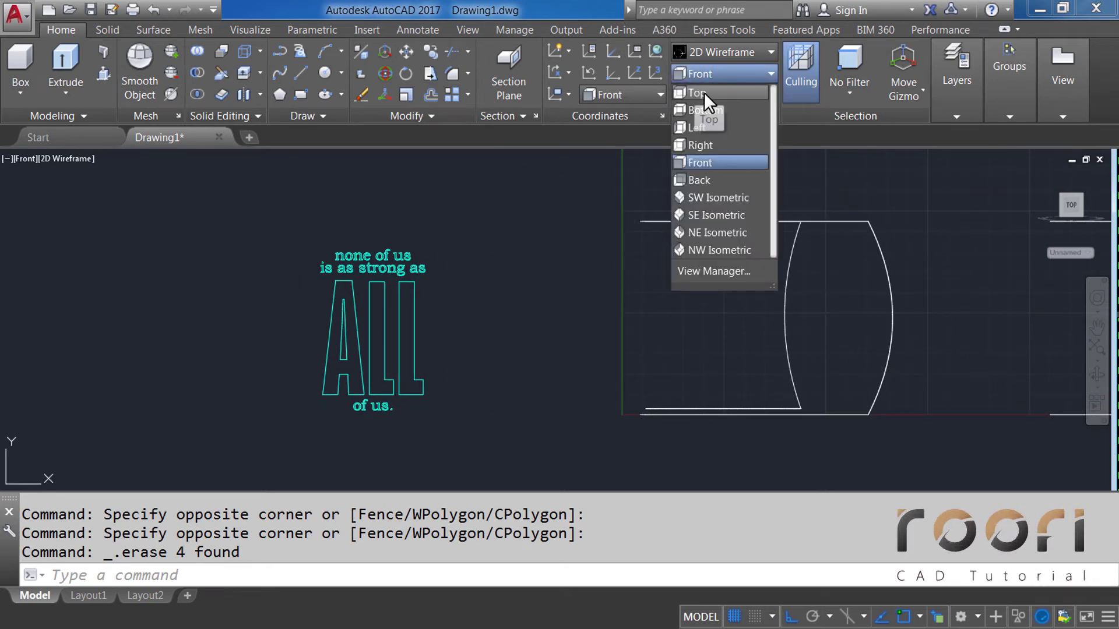
click(704, 92)
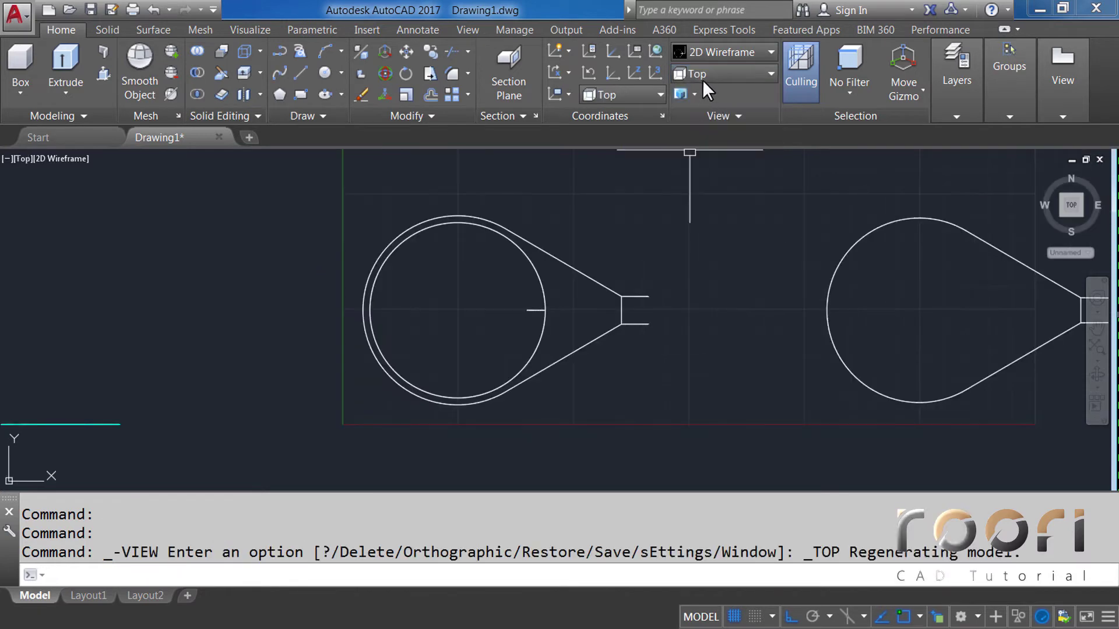
scroll(658, 248, down, 2)
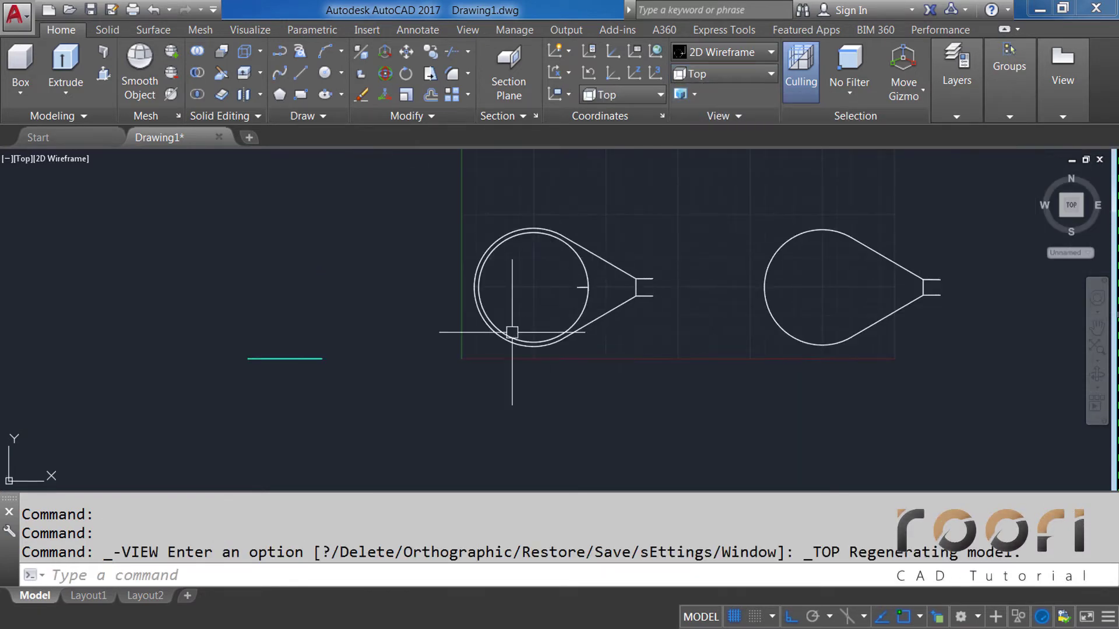
mouse_move(415, 392)
shift+middle_down()
mouse_move(485, 285)
mouse_move(475, 285)
shift+middle_up()
scroll(508, 367, up, 1)
scroll(513, 376, up, 1)
scroll(517, 382, up, 1)
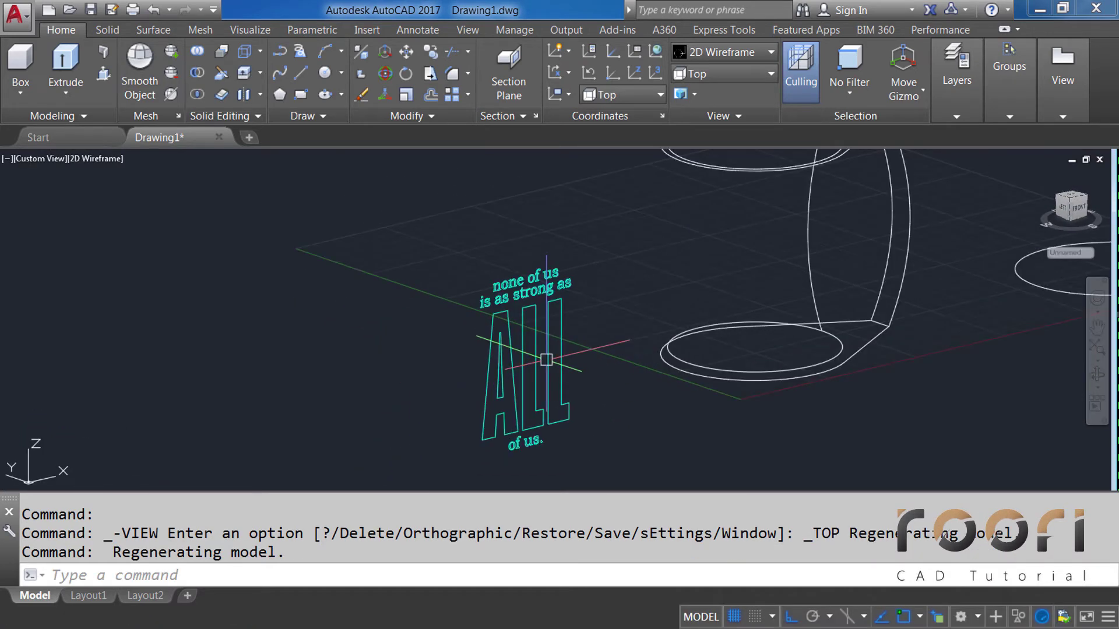
Step: Make Text the current layer
click(944, 119)
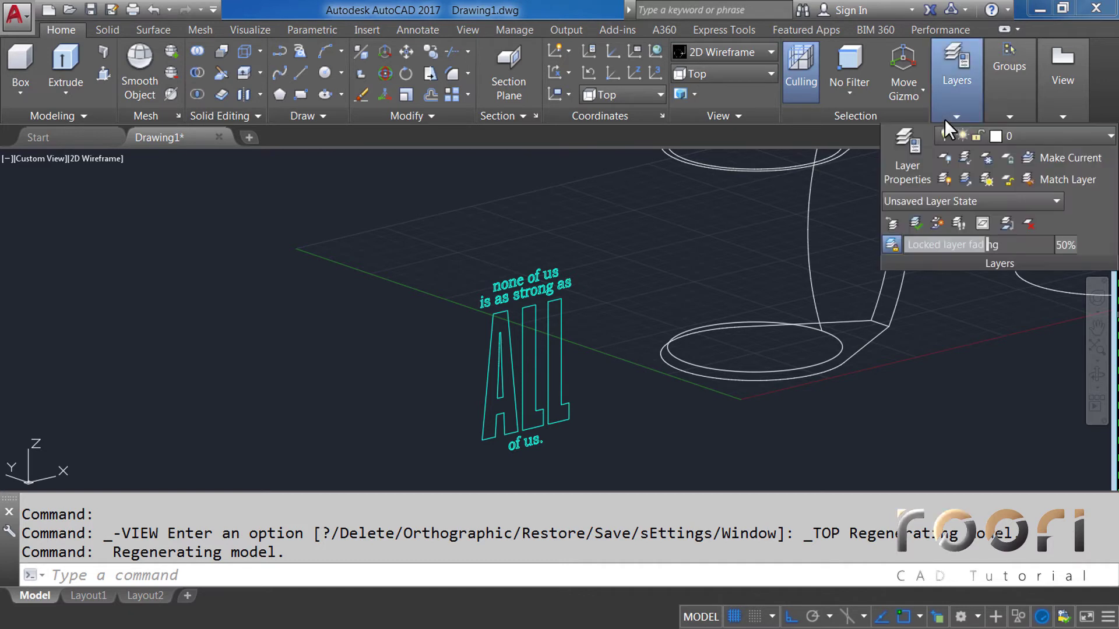
click(1019, 135)
click(1021, 171)
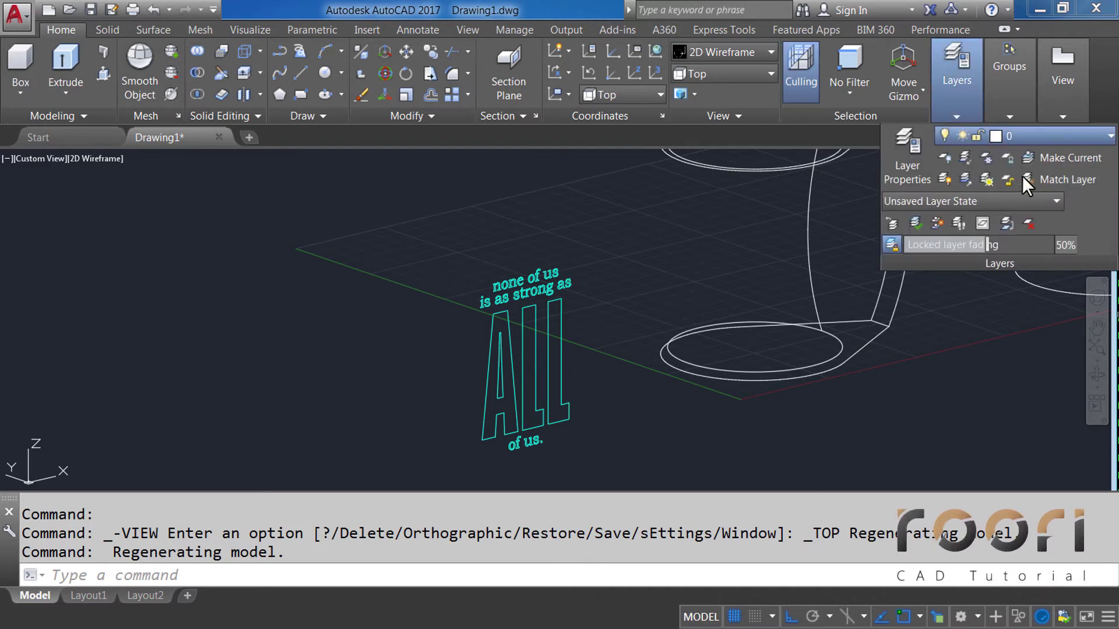
click(542, 227)
text(EXTR)
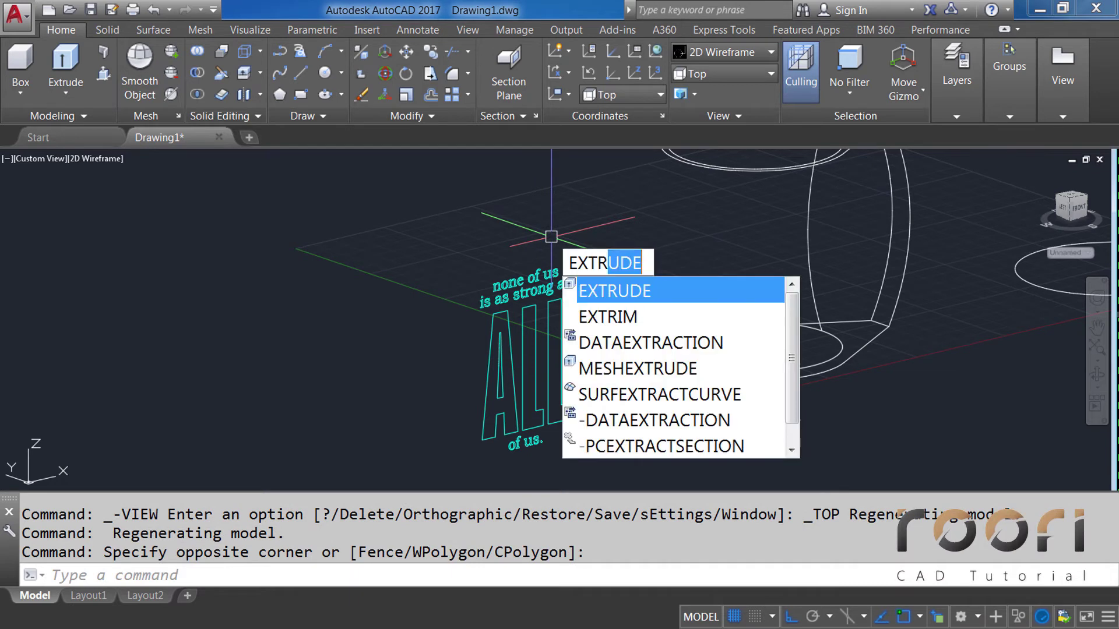
Step: Extrude all 39 letter outlines 30 units into solids
text(UDE)
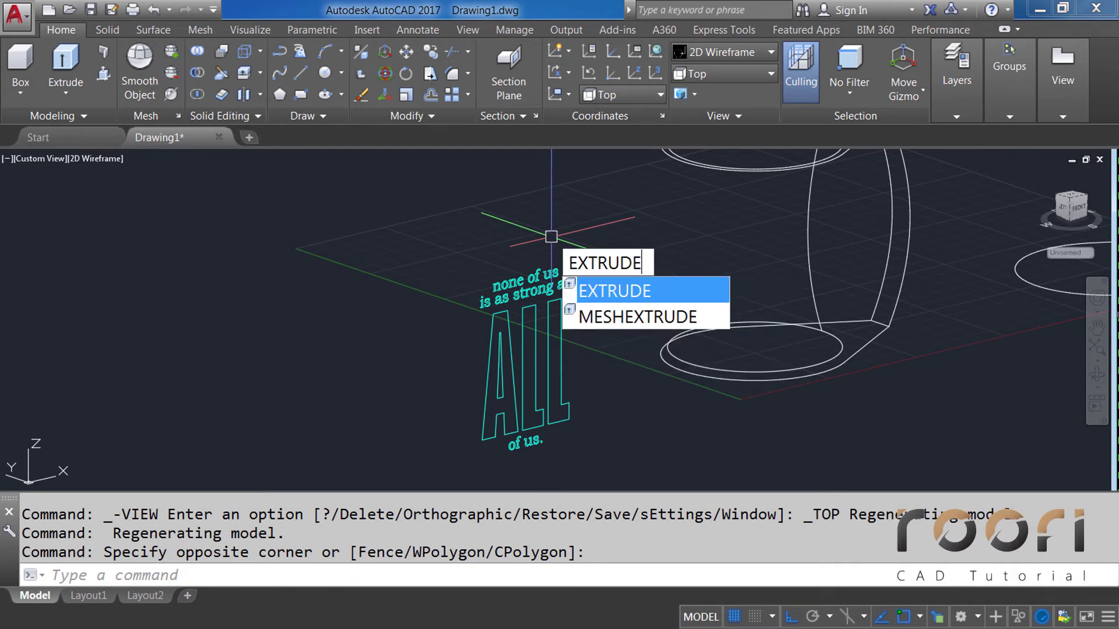
key(Return)
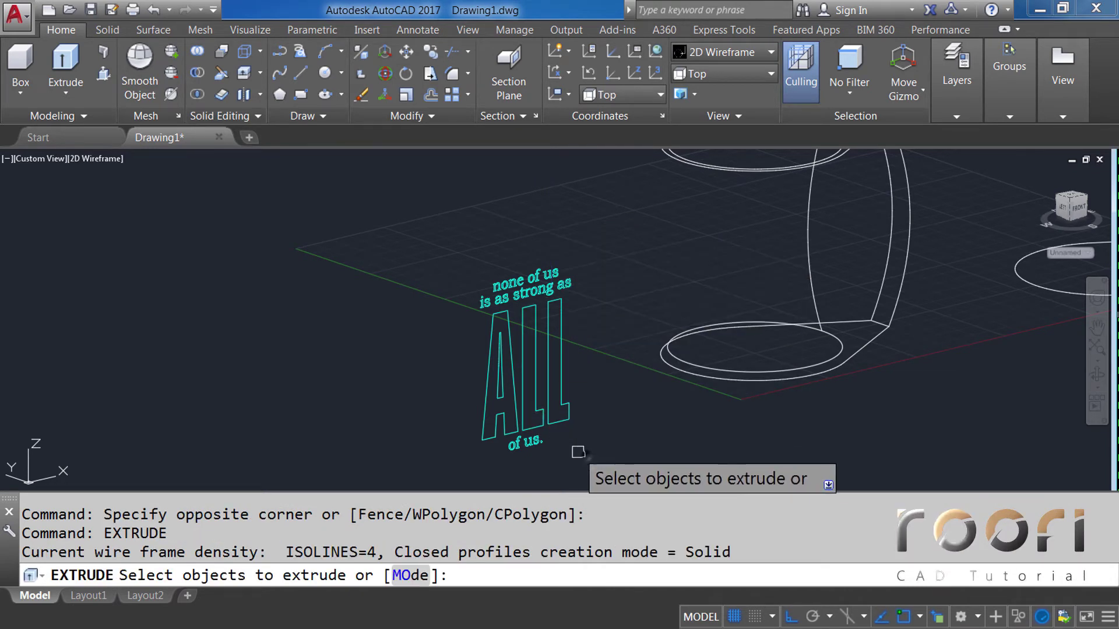
click(591, 466)
click(453, 268)
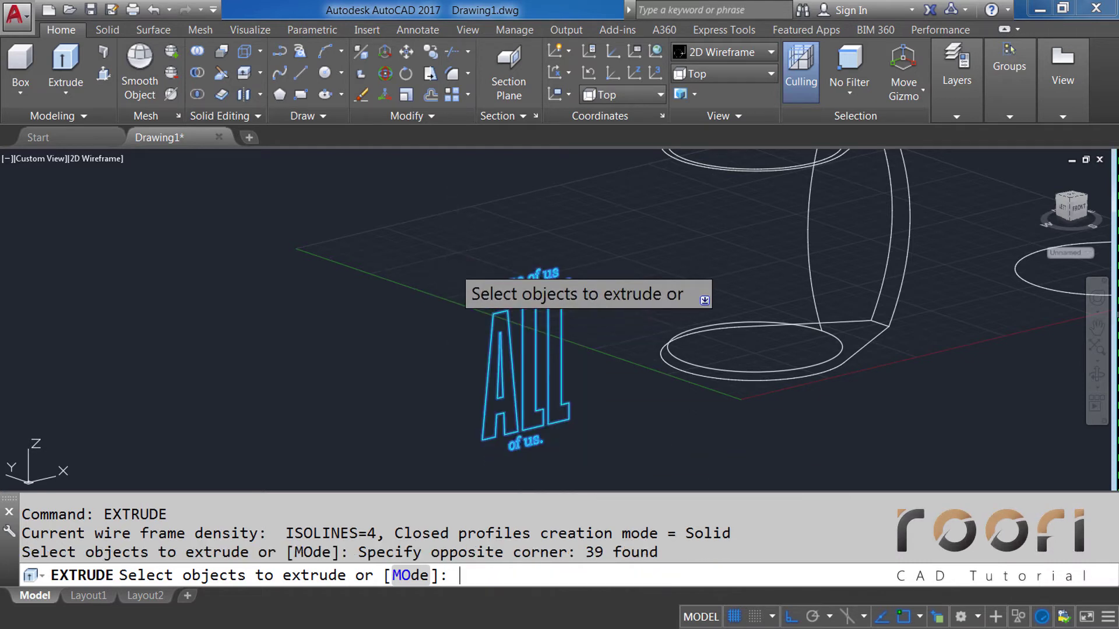
key(Return)
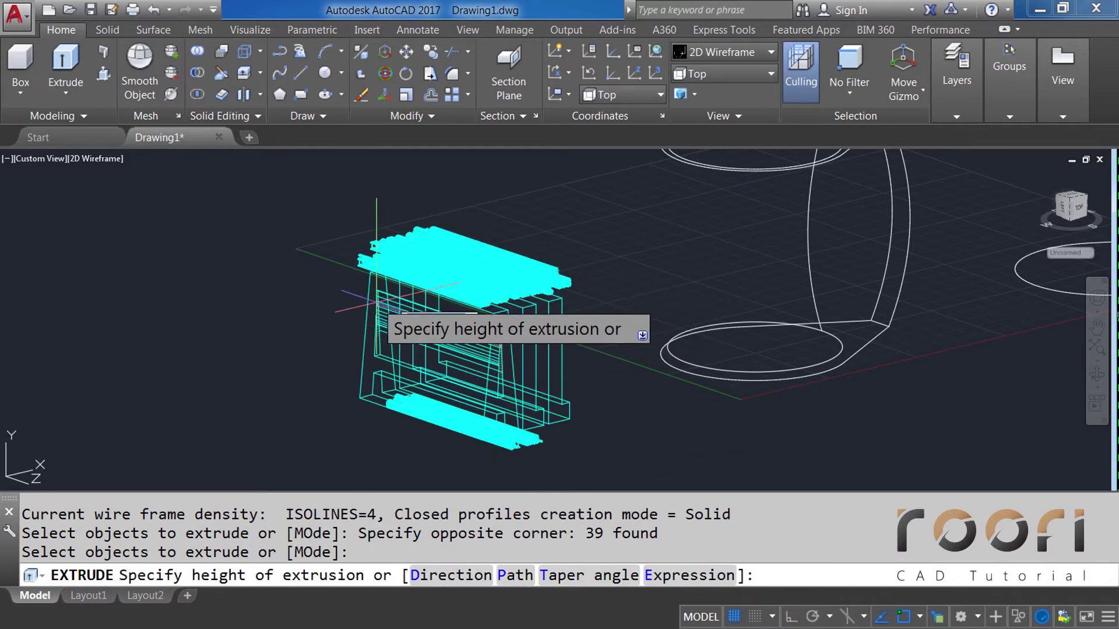
text(30)
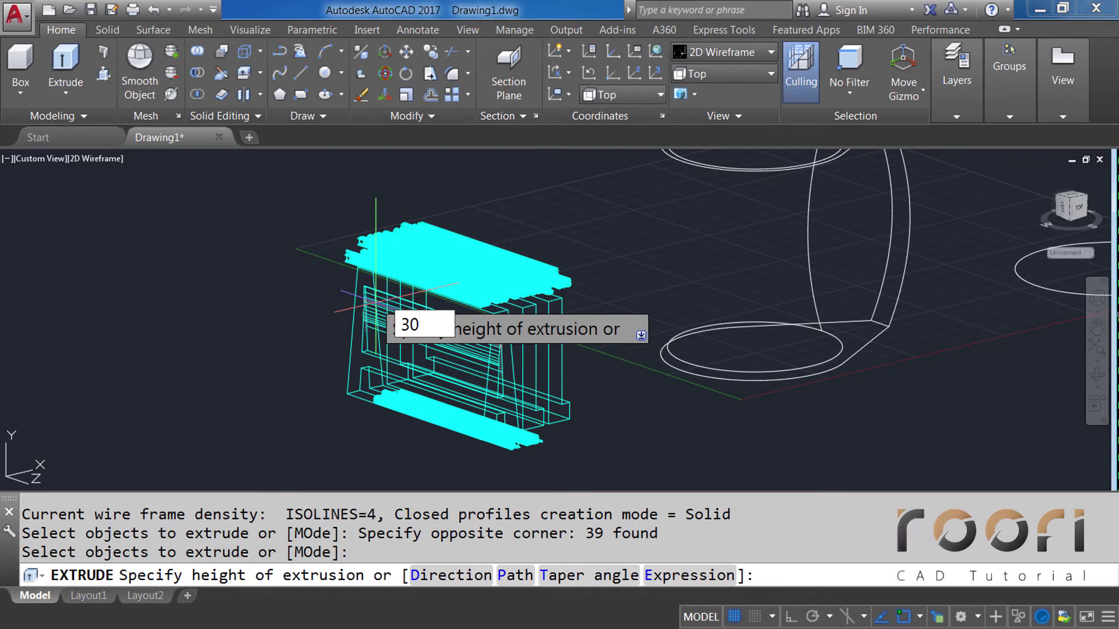
key(Return)
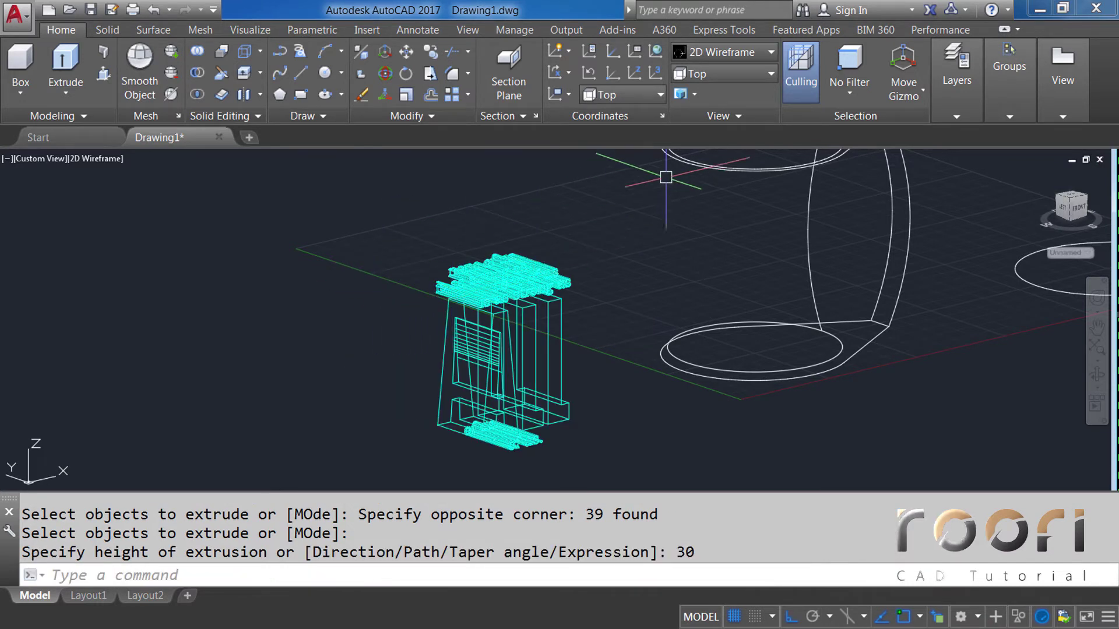
click(718, 57)
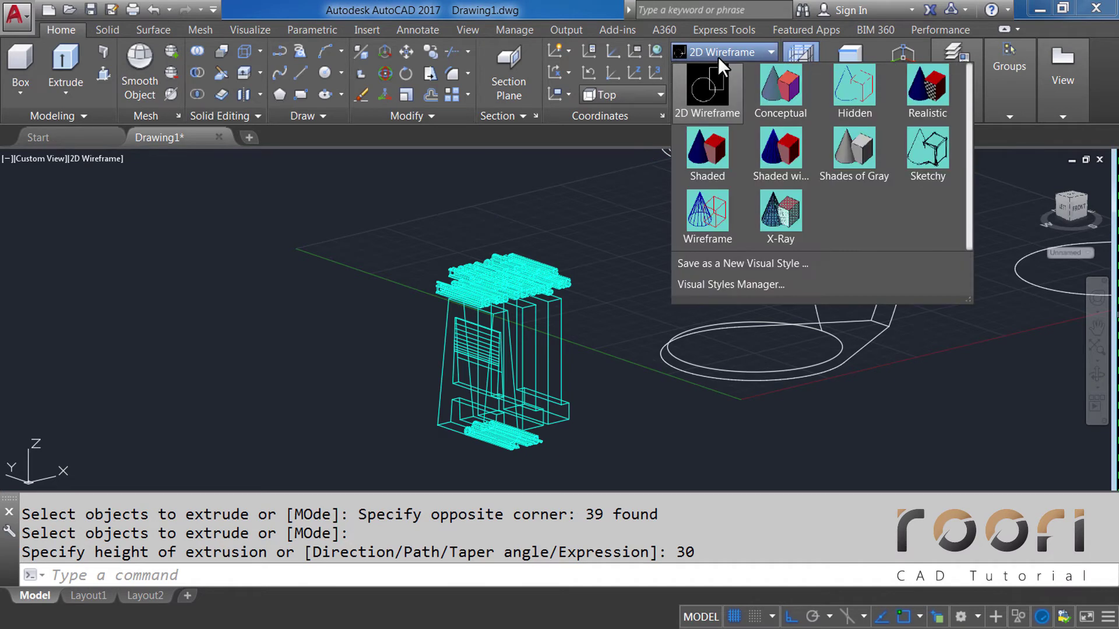
Step: Apply the Realistic visual style, orbit to face the lettering from the front, and zoom in
click(939, 97)
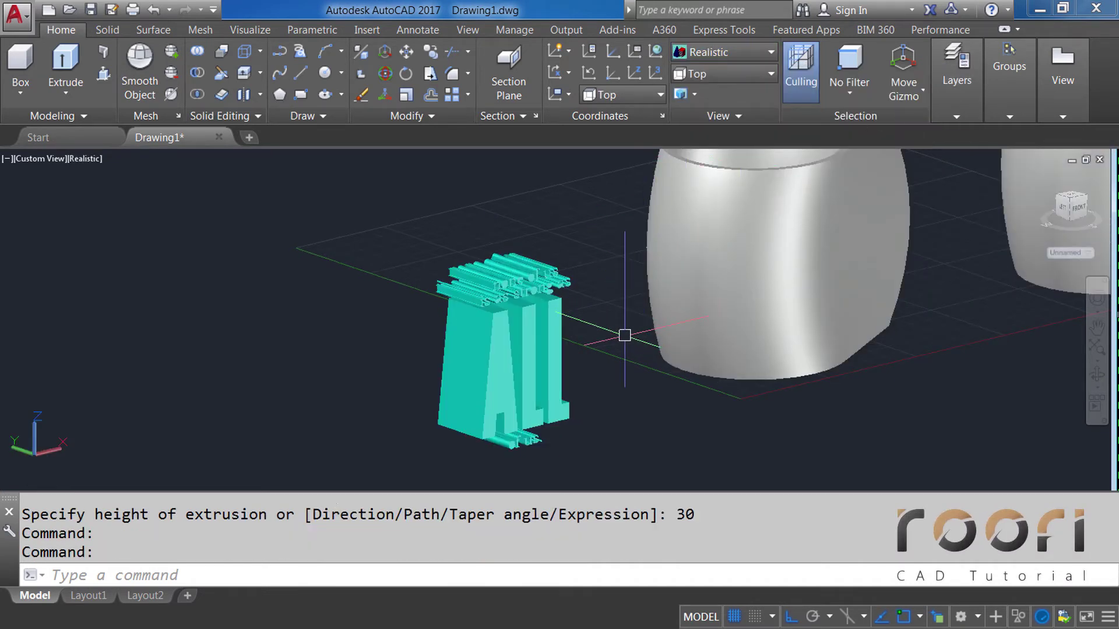
mouse_move(625, 336)
shift+middle_down()
mouse_move(542, 347)
mouse_move(529, 317)
shift+middle_up()
scroll(512, 250, up, 3)
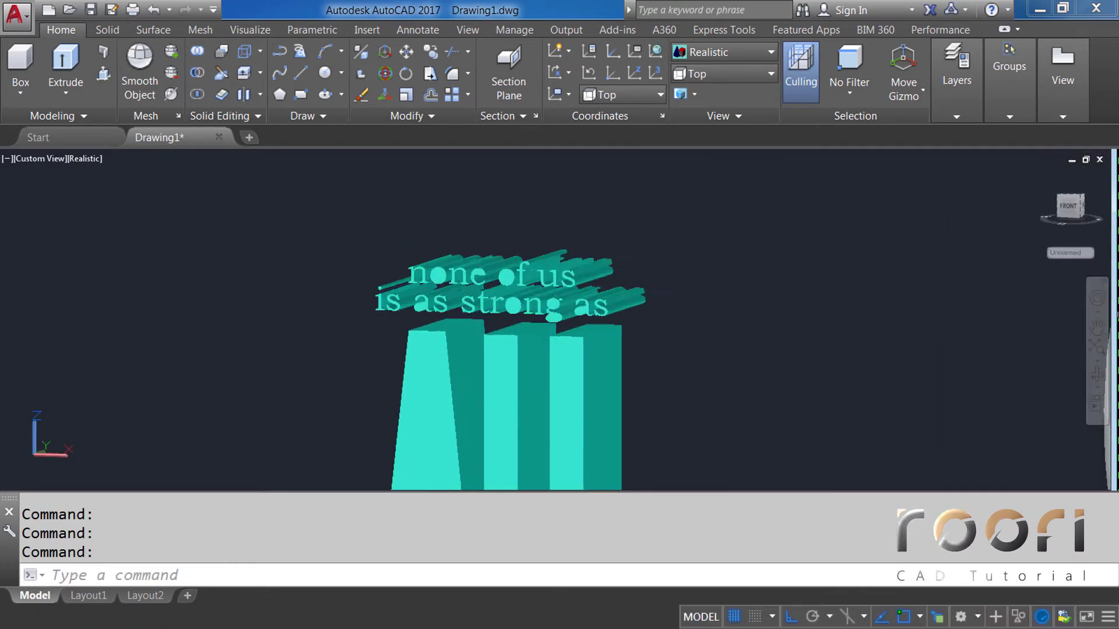
scroll(375, 288, up, 4)
scroll(374, 289, up, 2)
scroll(448, 324, up, 2)
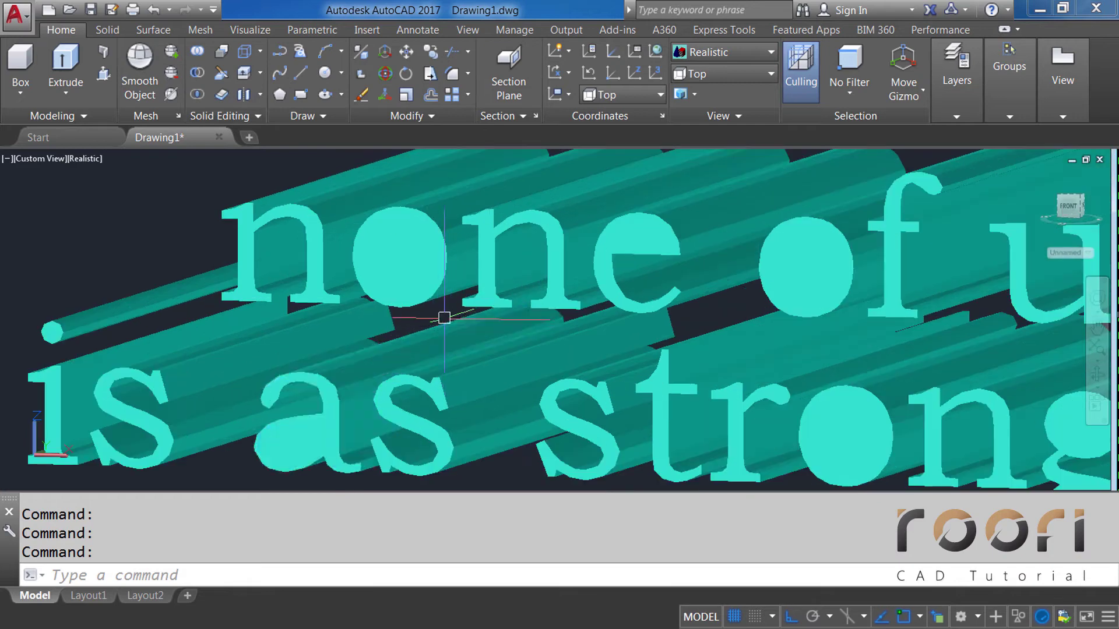
Step: Subtract the inner counter solid from the o of 'none', leaving it hollow
text(SUBT)
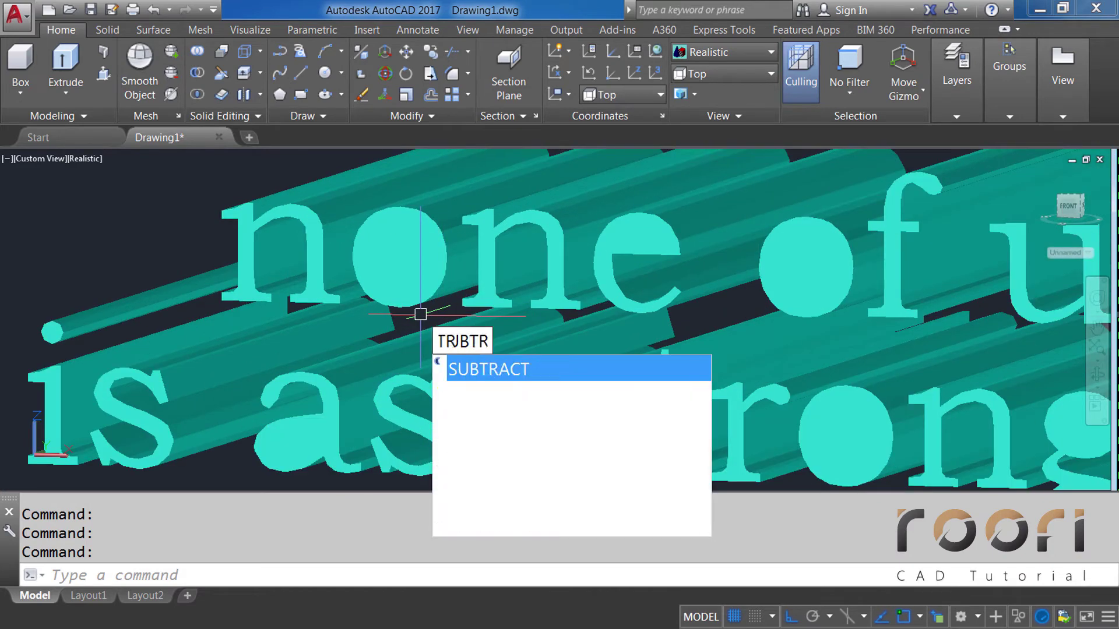
text(R)
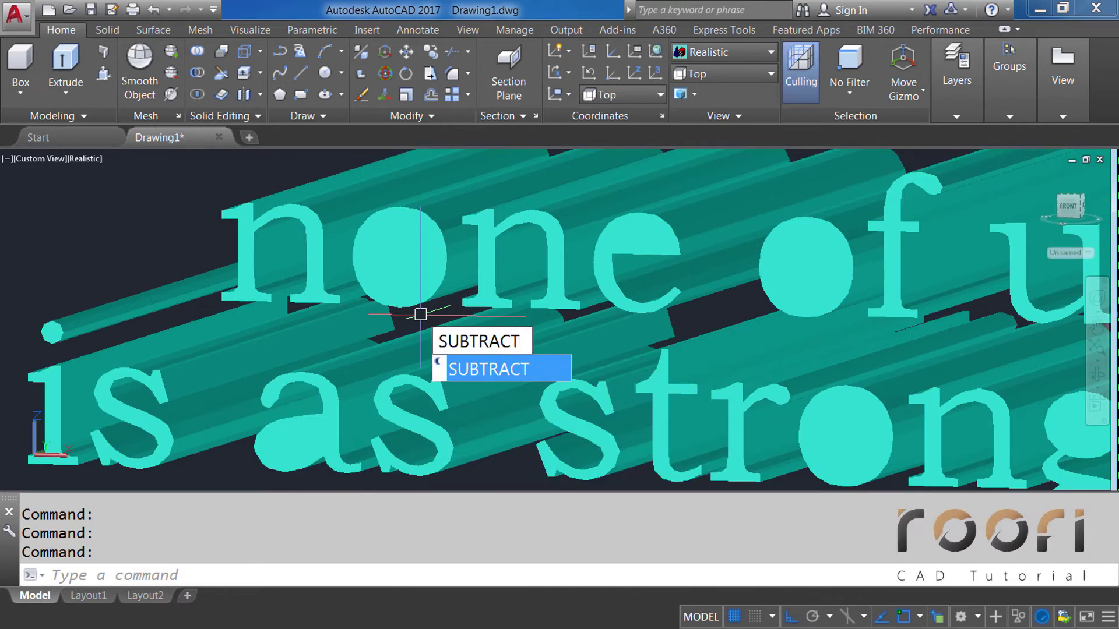
key(Return)
click(411, 276)
key(Return)
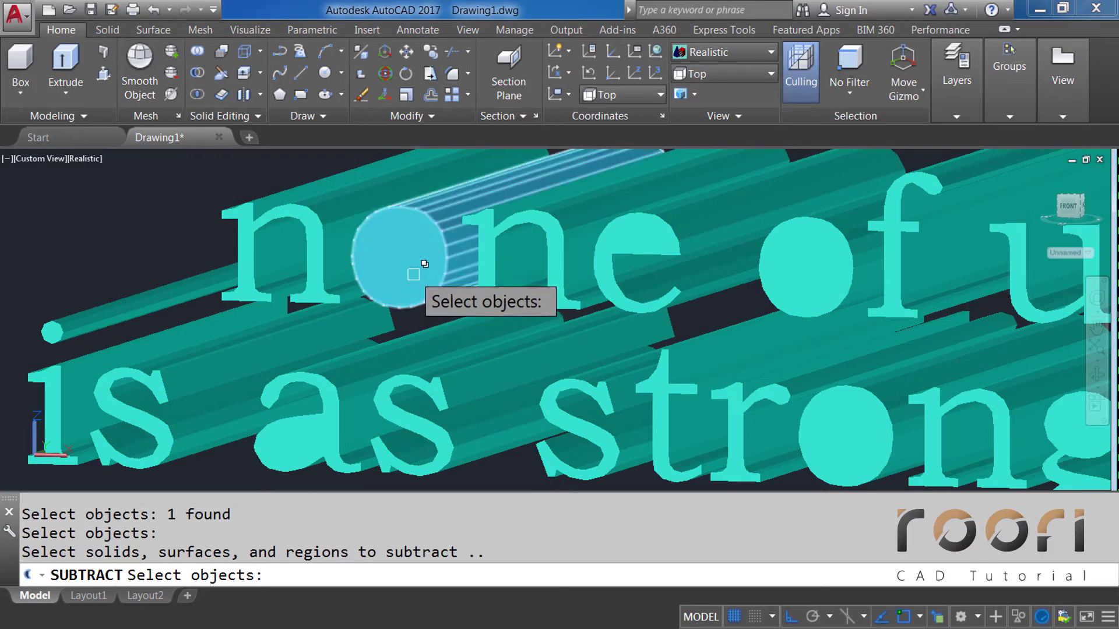
click(402, 260)
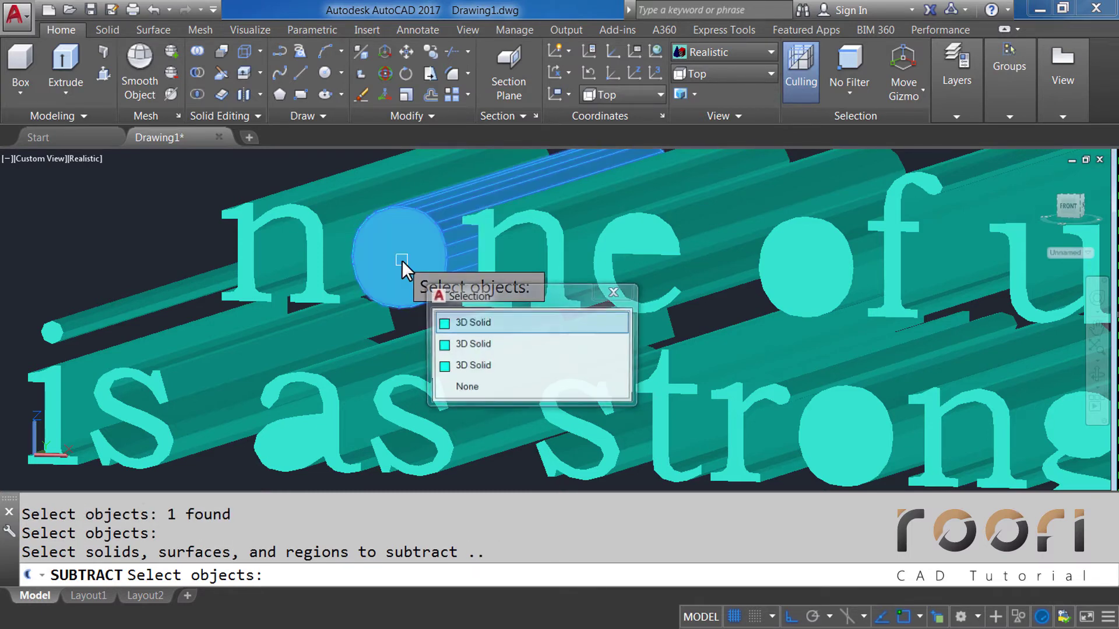
click(467, 365)
key(Return)
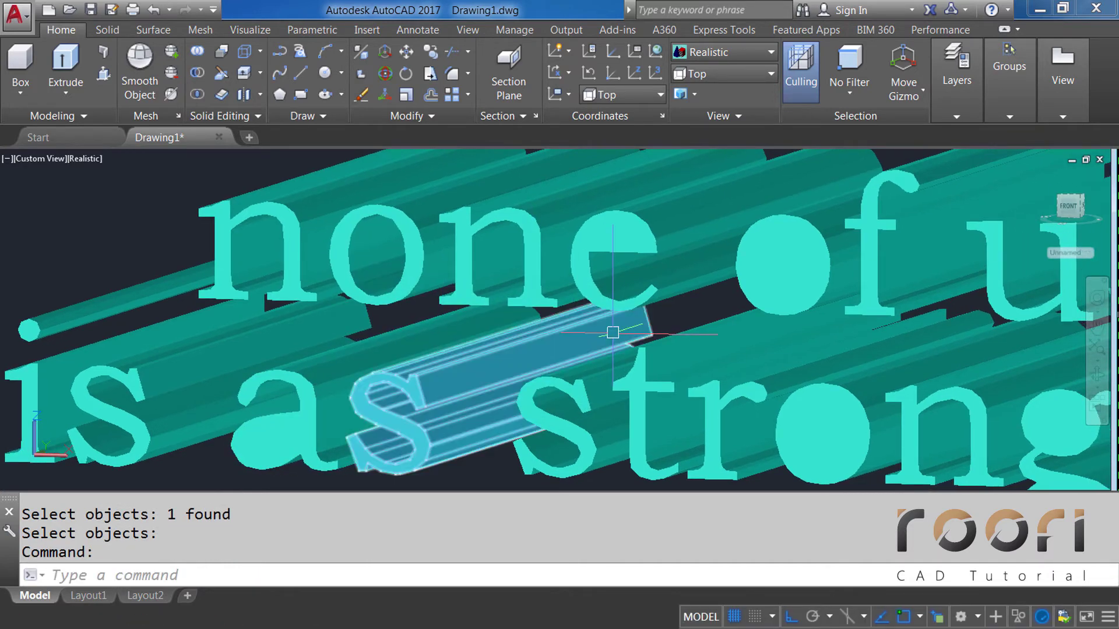
mouse_move(612, 324)
shift+middle_down()
mouse_move(637, 325)
mouse_move(462, 365)
shift+middle_up()
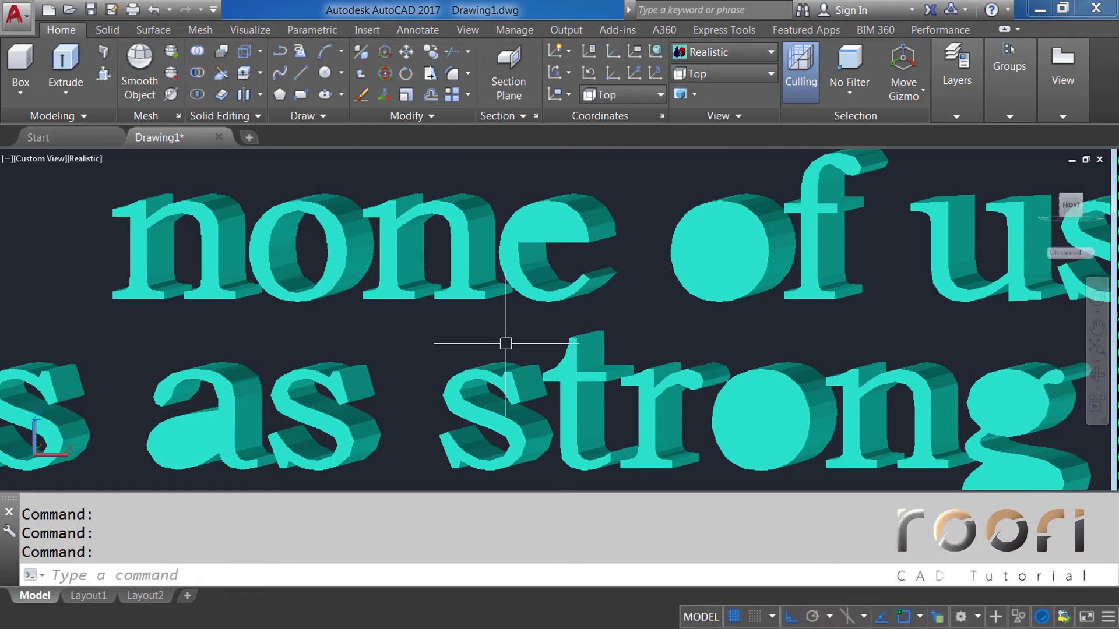
Step: Subtract the filled eye from the e of 'none'
text(SUB)
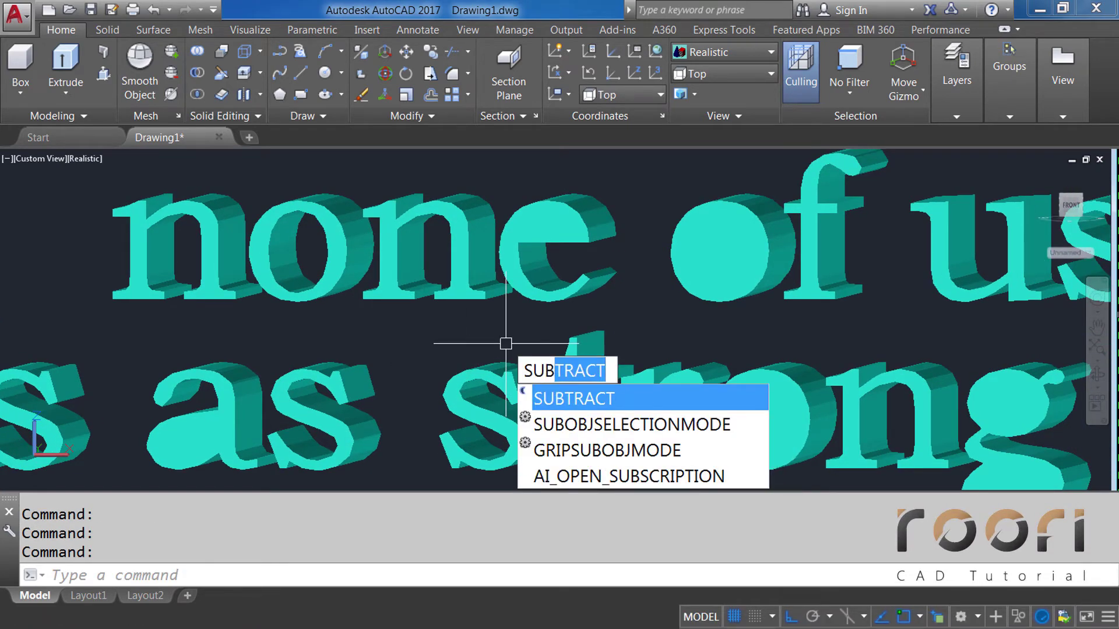
key(Return)
click(593, 280)
key(Return)
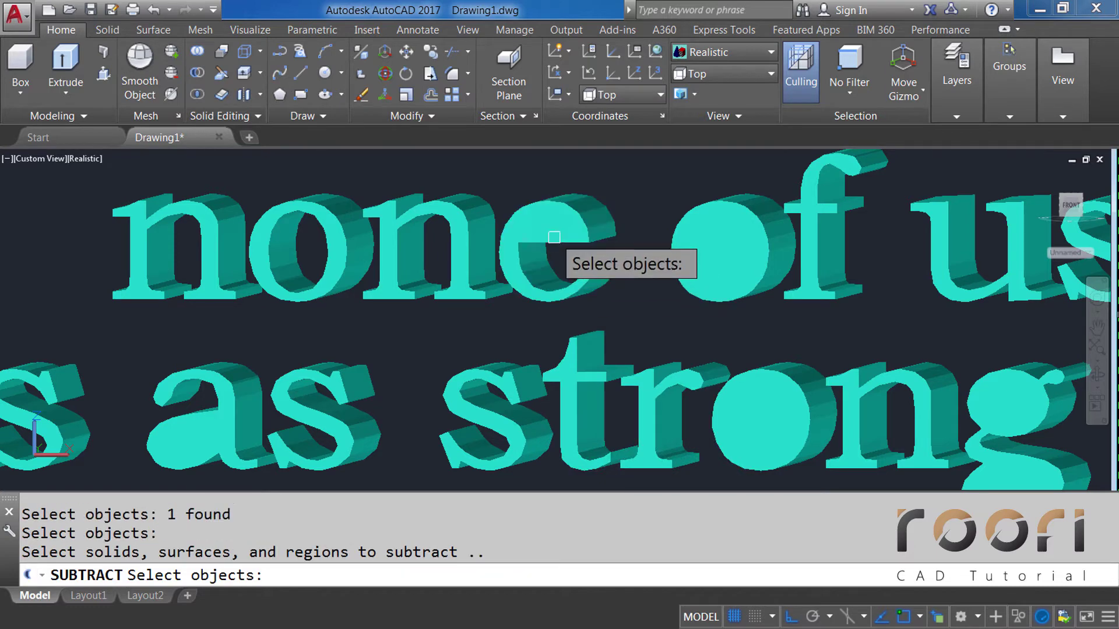
click(562, 208)
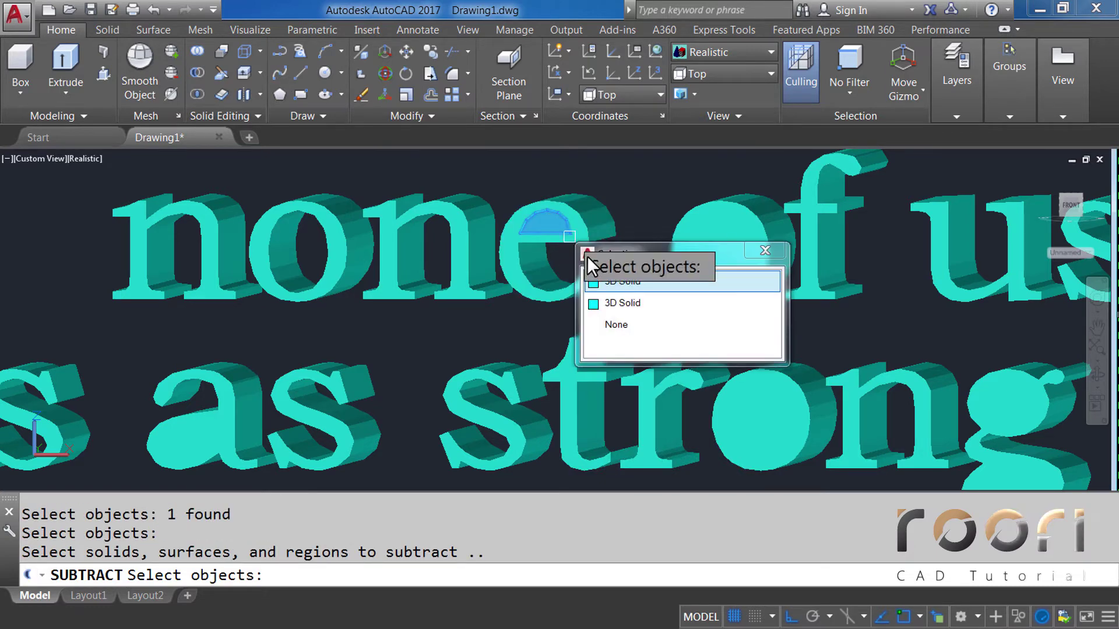
click(612, 281)
key(Return)
middle_drag(627, 282, 524, 313)
Step: Begin subtracting from the o of 'of', picking the letter and its filled centre
key(Return)
key(Return)
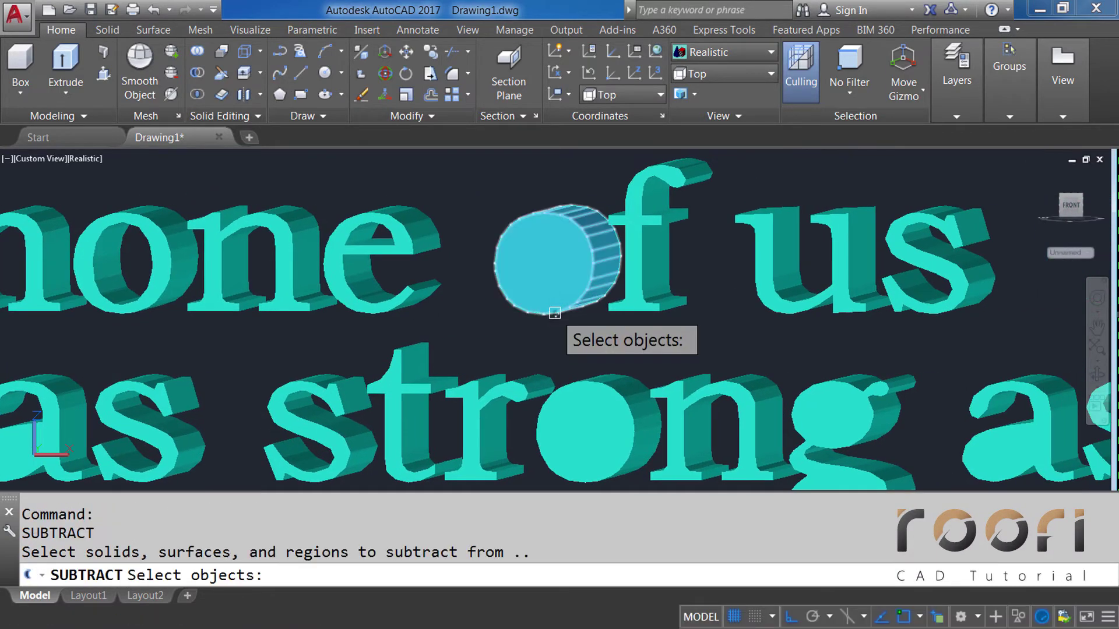
click(554, 312)
key(Return)
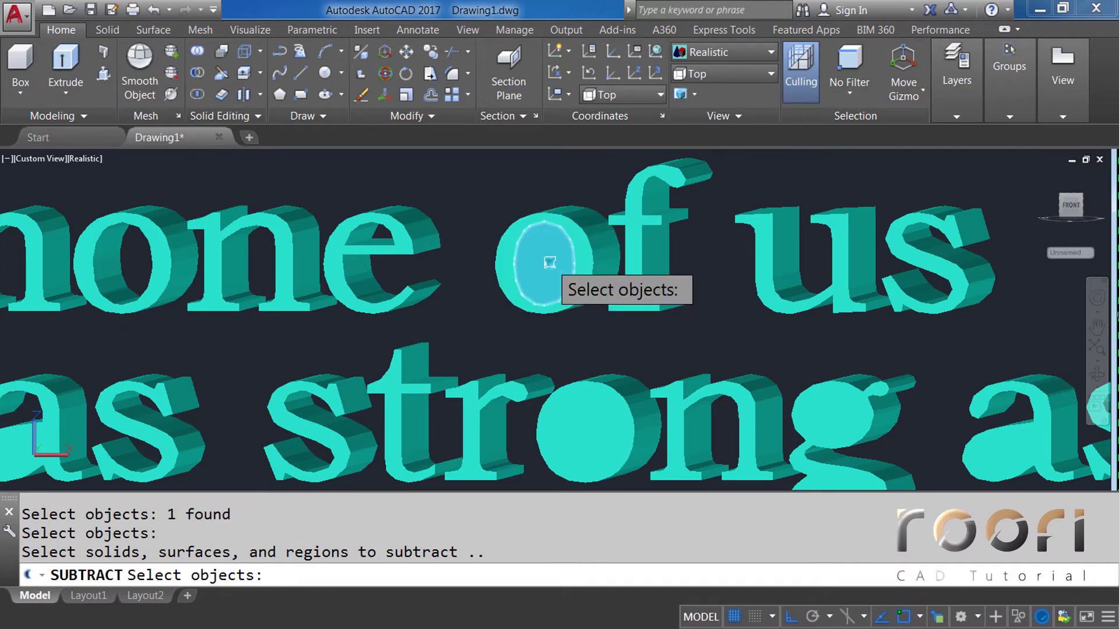
click(564, 285)
Step: Finish hollowing the o of 'of' by choosing its inner solid
click(615, 326)
key(Return)
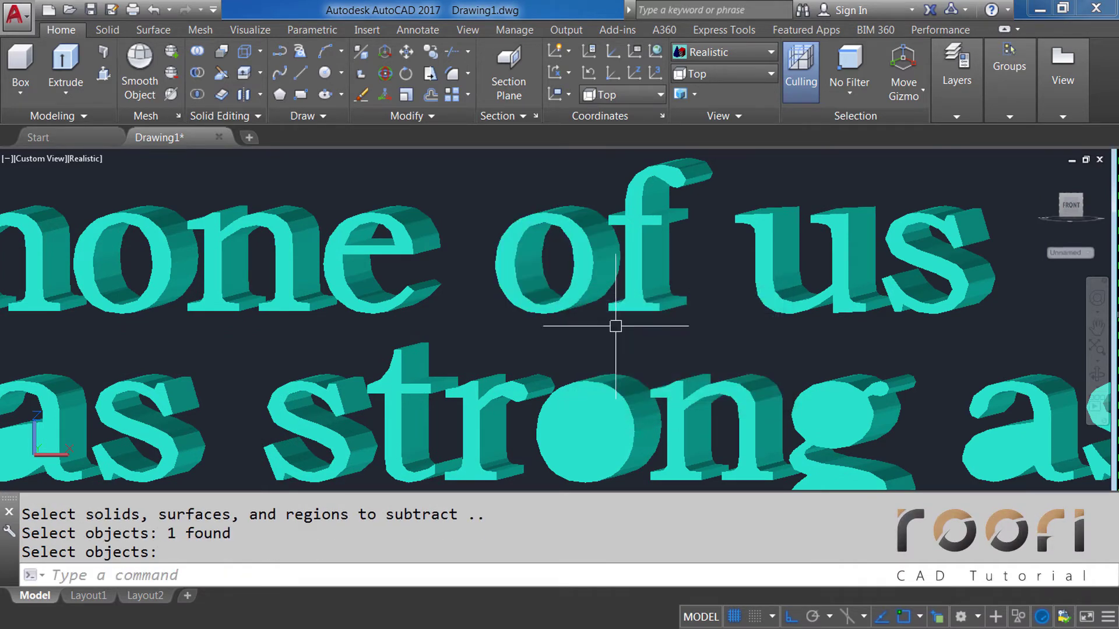
scroll(583, 324, down, 2)
scroll(751, 368, up, 3)
scroll(751, 368, up, 2)
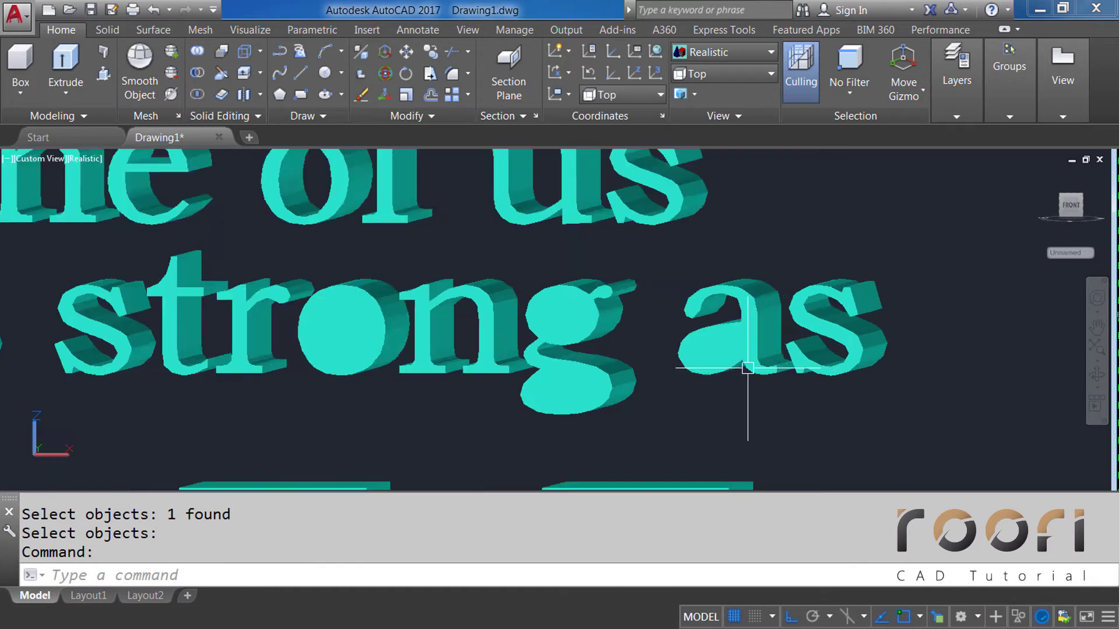
scroll(751, 368, up, 3)
Step: Cut the inner bowl solid out of the a in 'as'
key(Return)
click(751, 367)
key(Return)
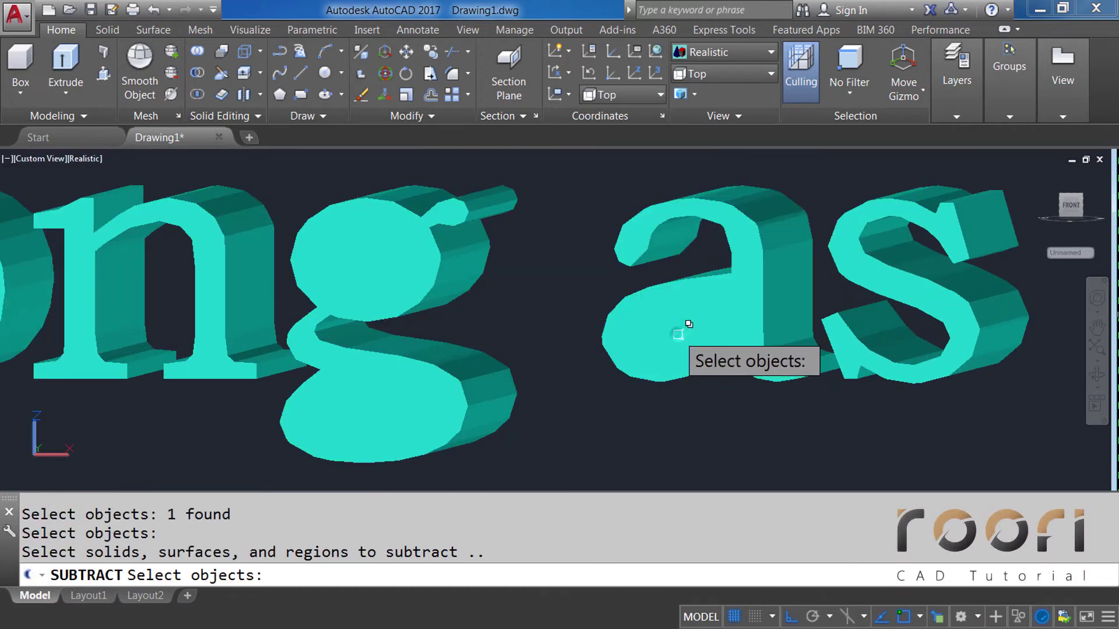
click(678, 333)
click(733, 421)
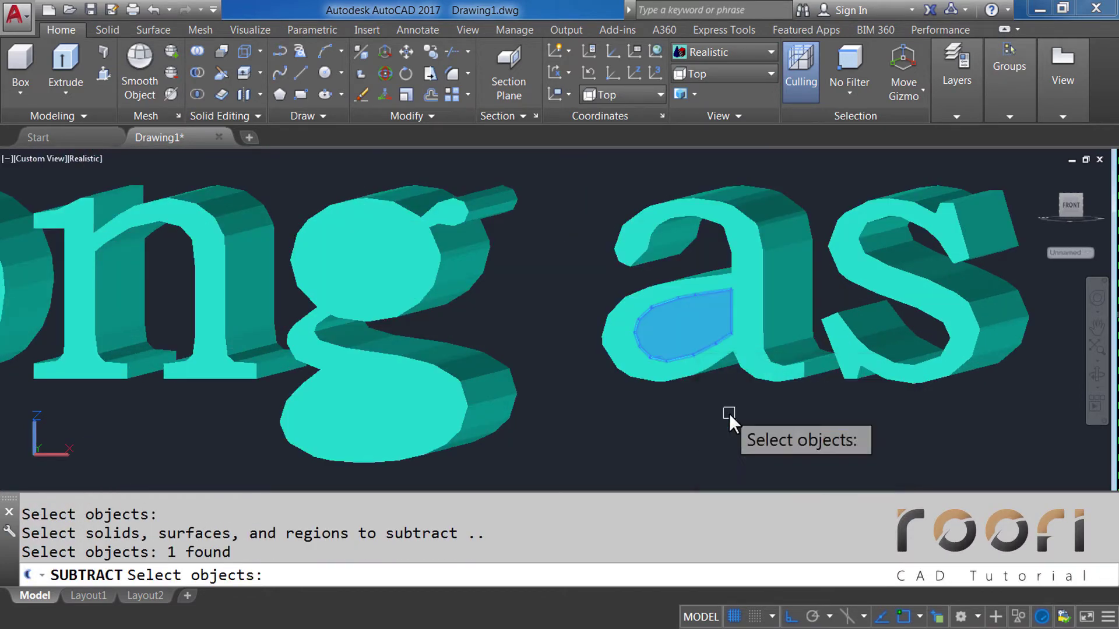
key(Return)
scroll(645, 375, up, 2)
scroll(641, 372, up, 2)
Step: Subtract the inner piece of the g's upper loop from the g
key(Return)
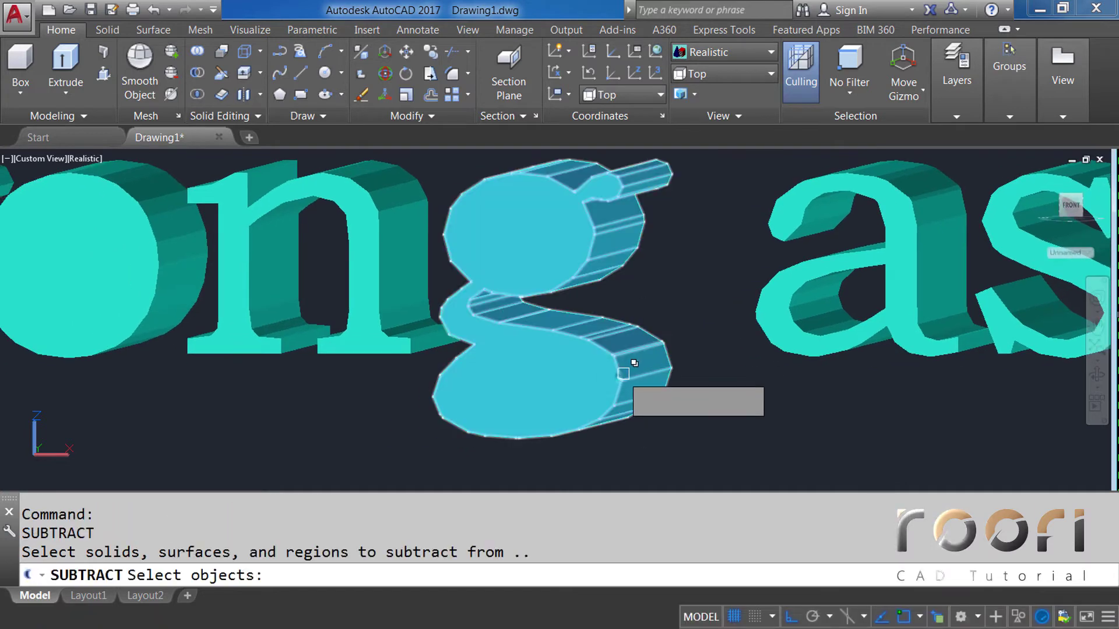
click(641, 372)
click(676, 442)
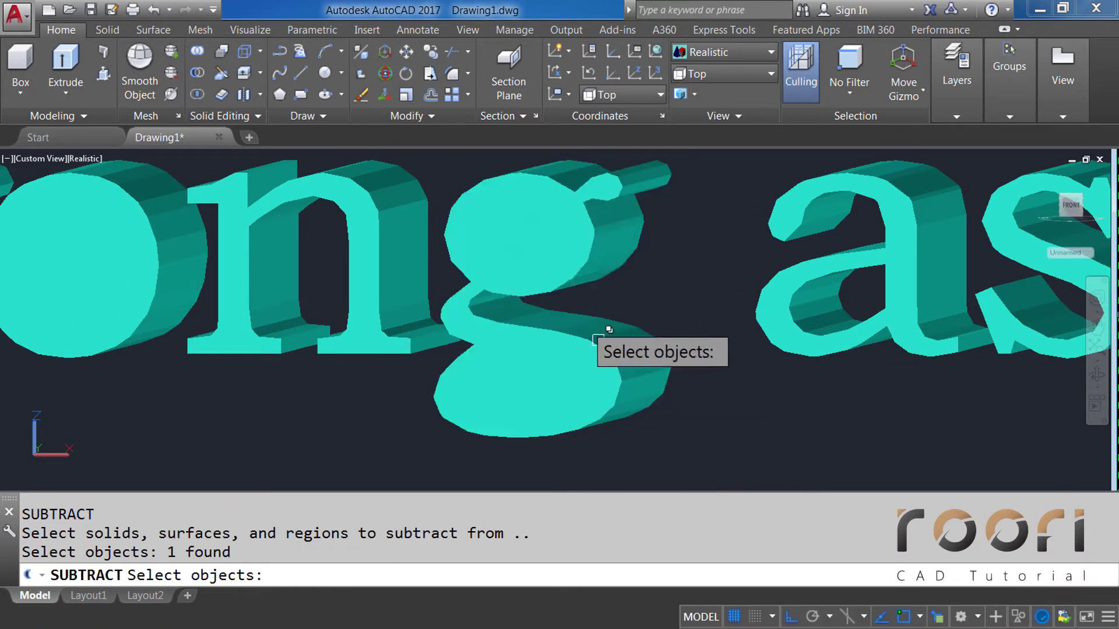
key(Return)
click(533, 240)
click(599, 303)
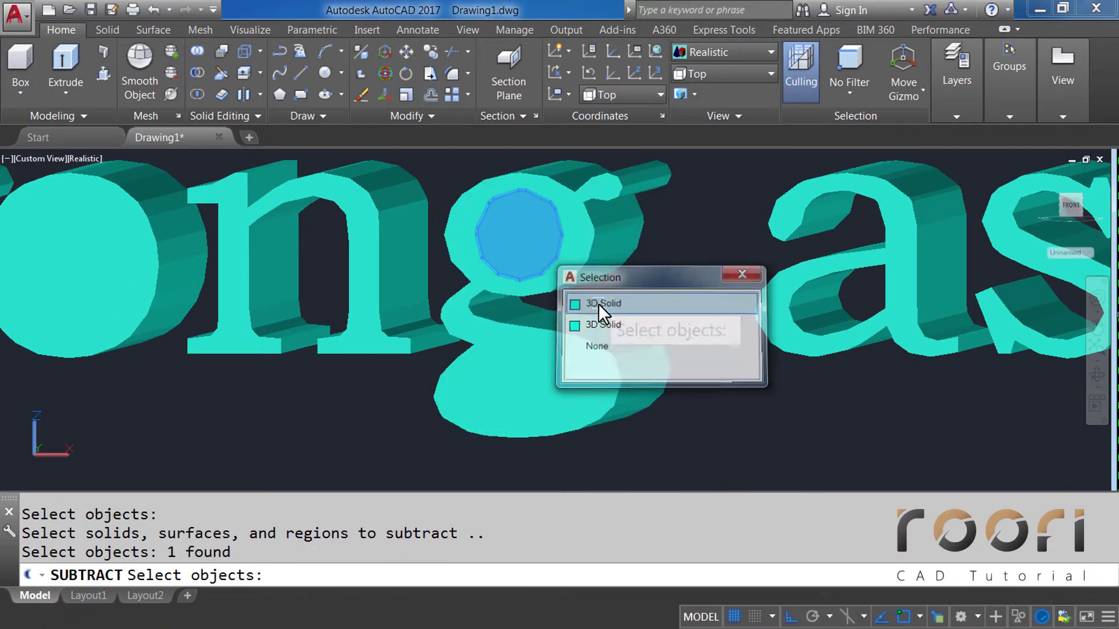
key(Return)
Step: Subtract the inner piece of the g's lower bowl from the g
key(Return)
click(630, 331)
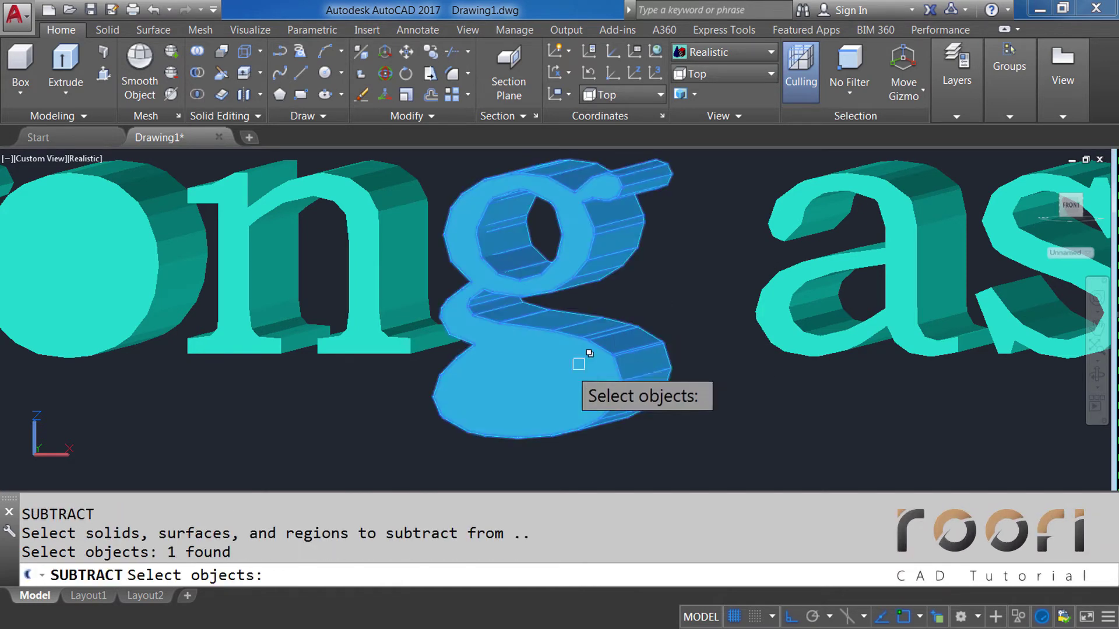
key(Return)
click(543, 384)
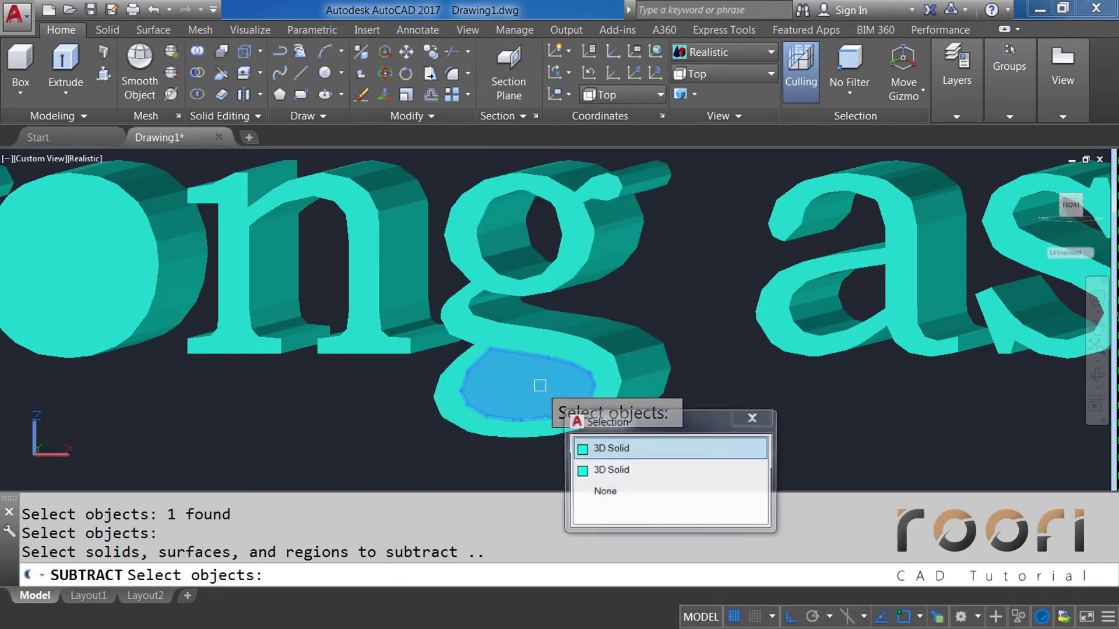
click(593, 453)
key(Return)
Step: Hollow the o of 'strong' by subtracting its inner cylinder
middle_drag(236, 318, 621, 336)
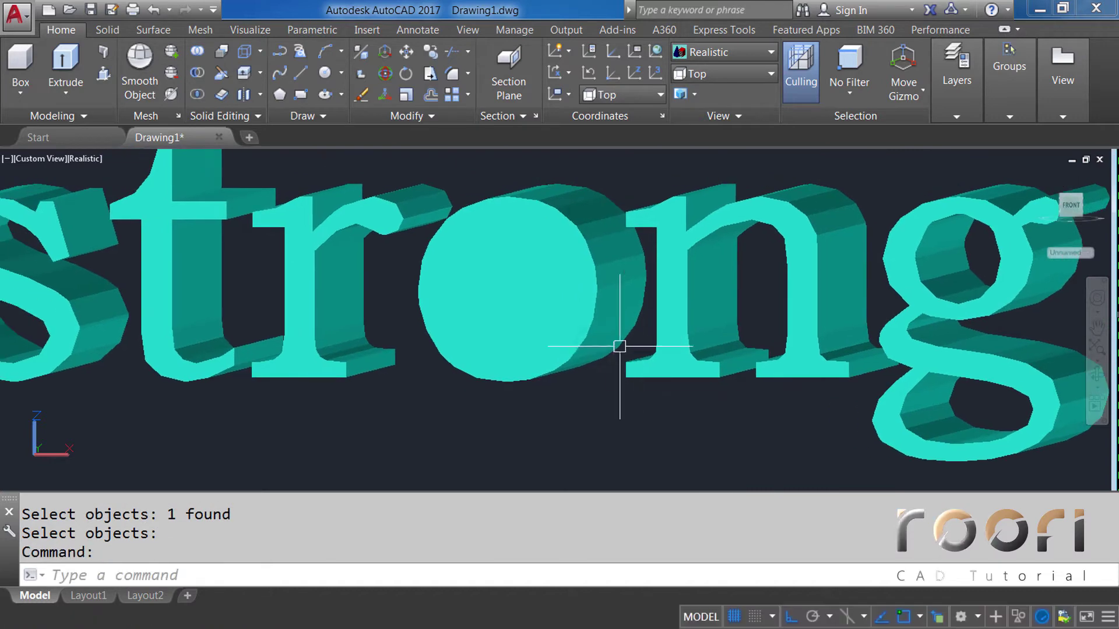
key(Return)
click(588, 344)
key(Return)
click(512, 289)
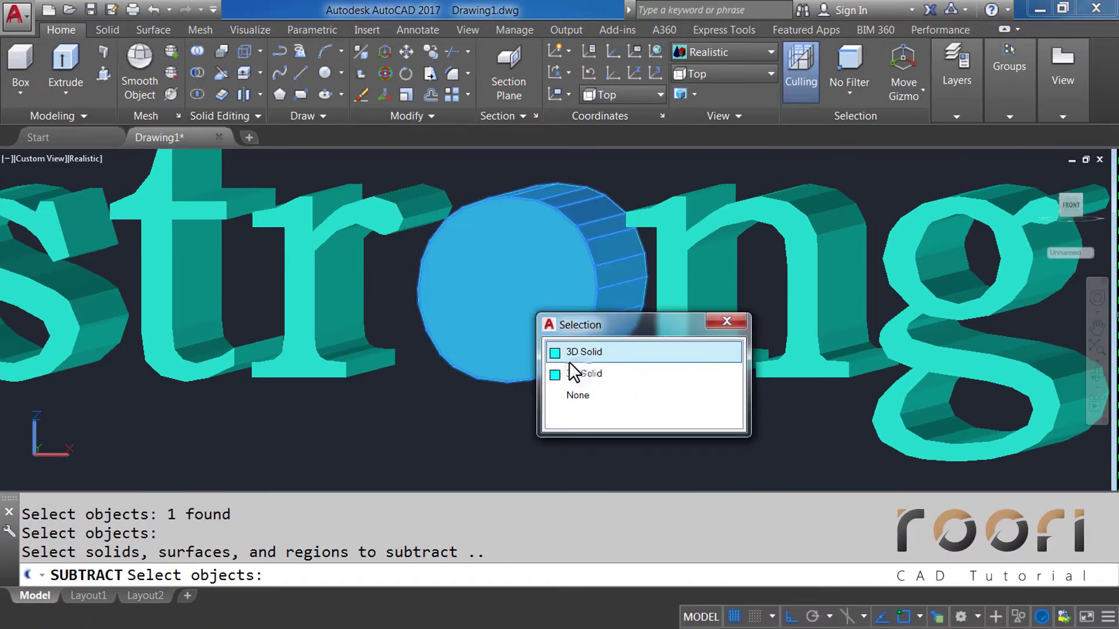
click(578, 374)
key(Return)
Step: Bring 'is as' into view and remove the inner bowl of its a
scroll(481, 350, down, 2)
middle_drag(248, 345, 474, 344)
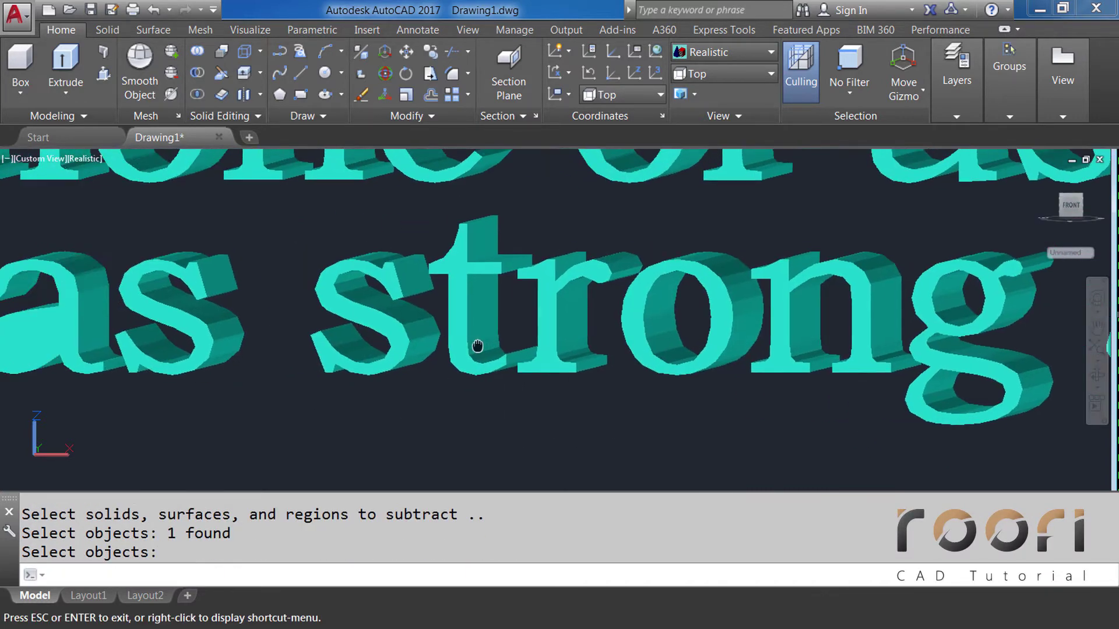
key(Return)
middle_drag(173, 337, 522, 337)
mouse_move(359, 340)
middle_down()
mouse_move(592, 340)
mouse_move(571, 344)
middle_up()
scroll(554, 356, up, 1)
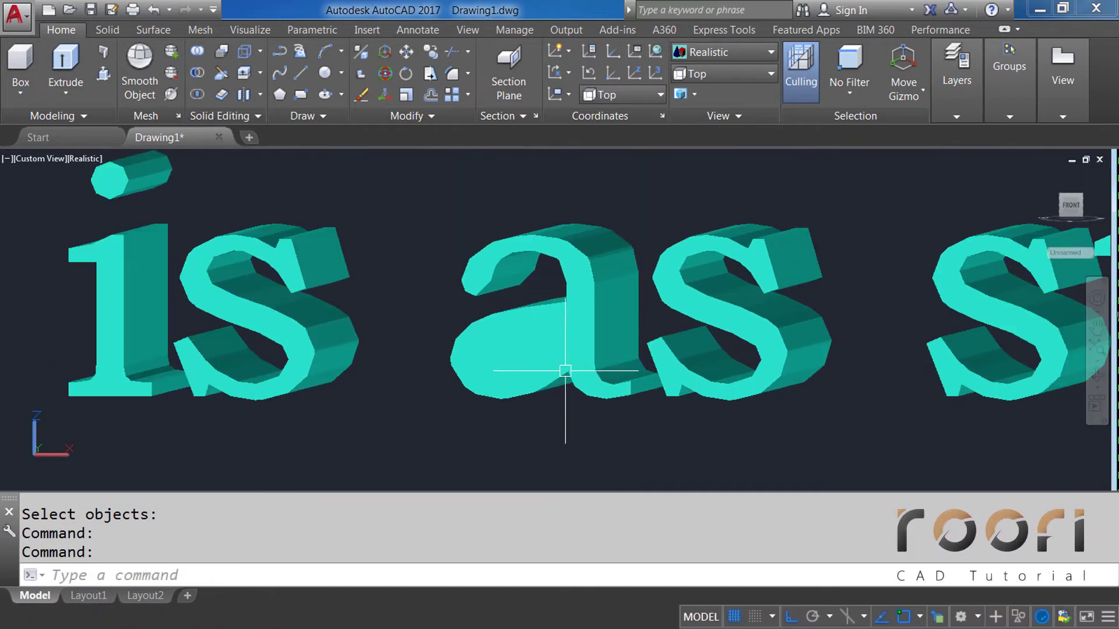
scroll(542, 373, up, 2)
key(Return)
key(Return)
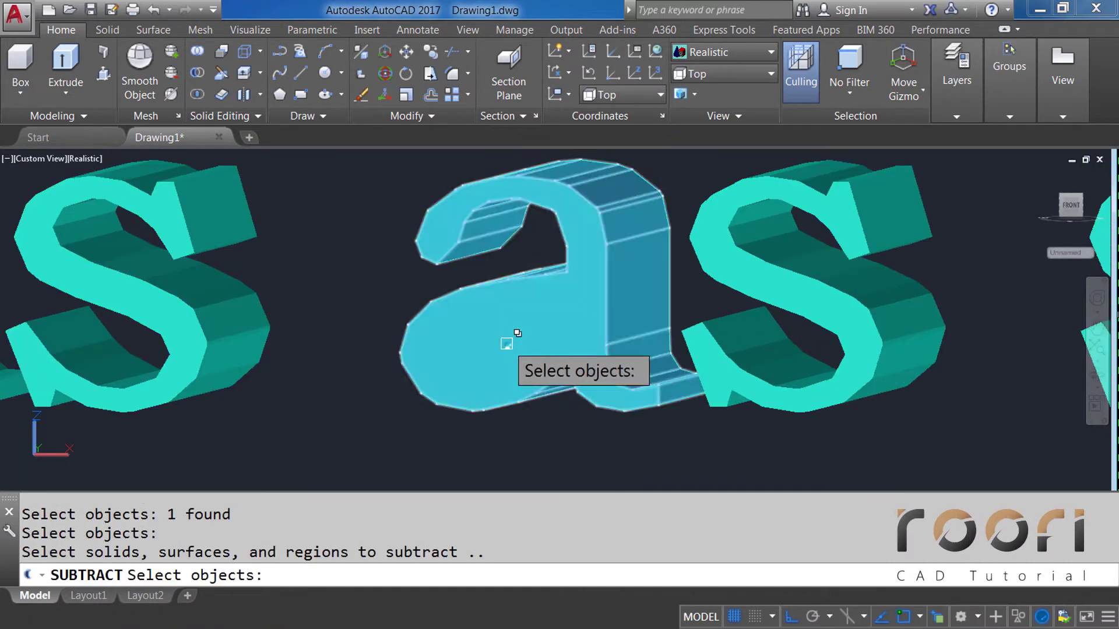
click(507, 335)
click(565, 426)
key(Return)
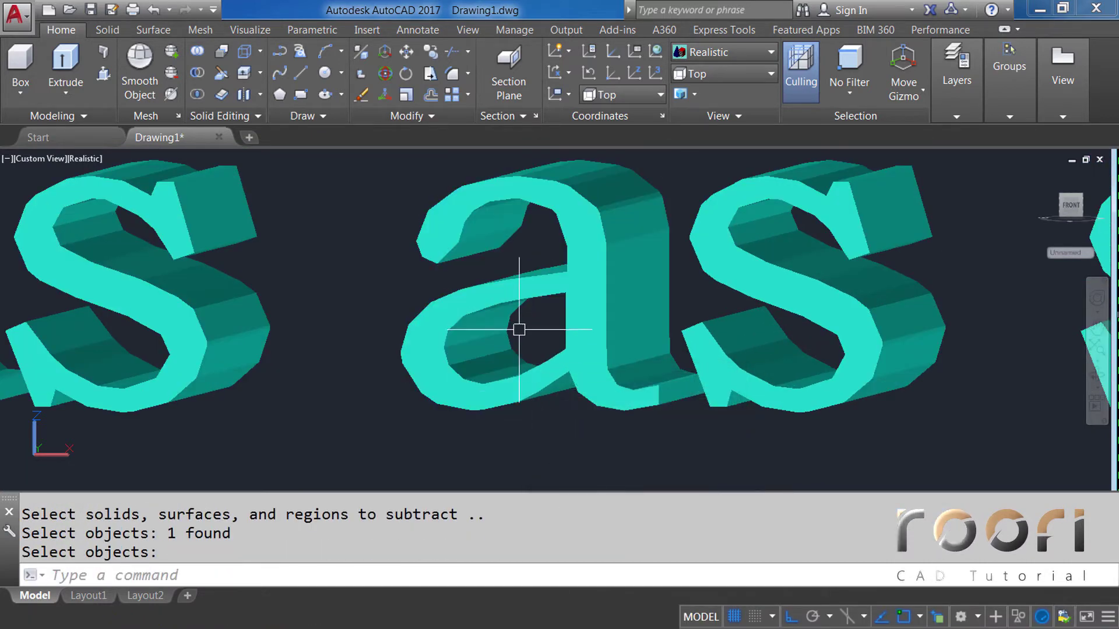
Step: Subtract the inner solid from the tapered letter solid
scroll(466, 292, down, 5)
scroll(554, 233, up, 3)
scroll(484, 373, up, 3)
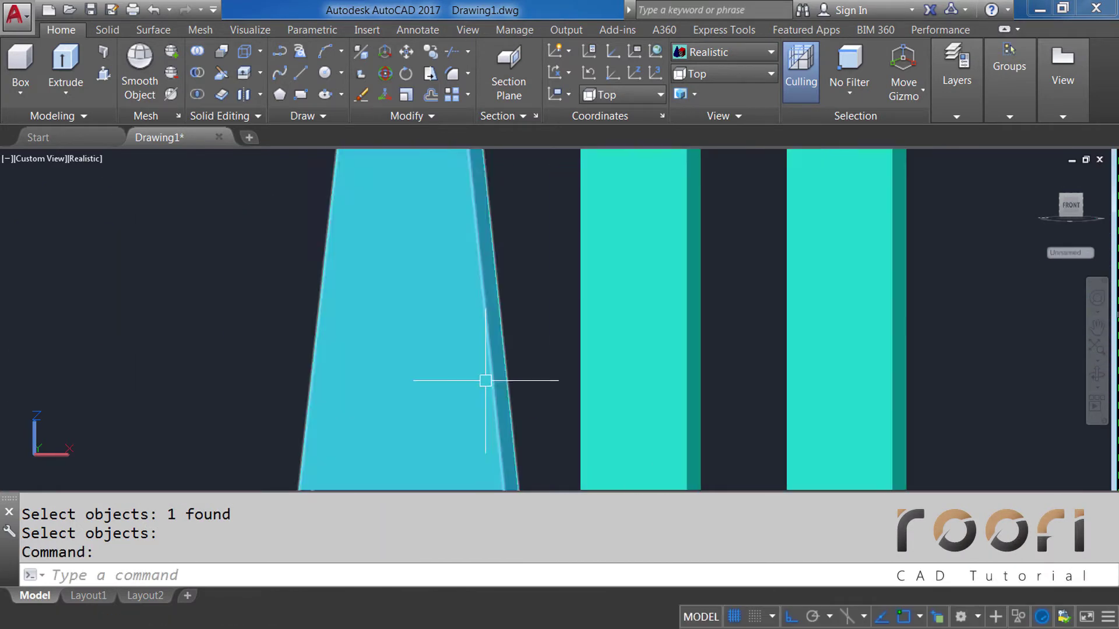
scroll(507, 291, up, 1)
key(Return)
click(522, 322)
key(Return)
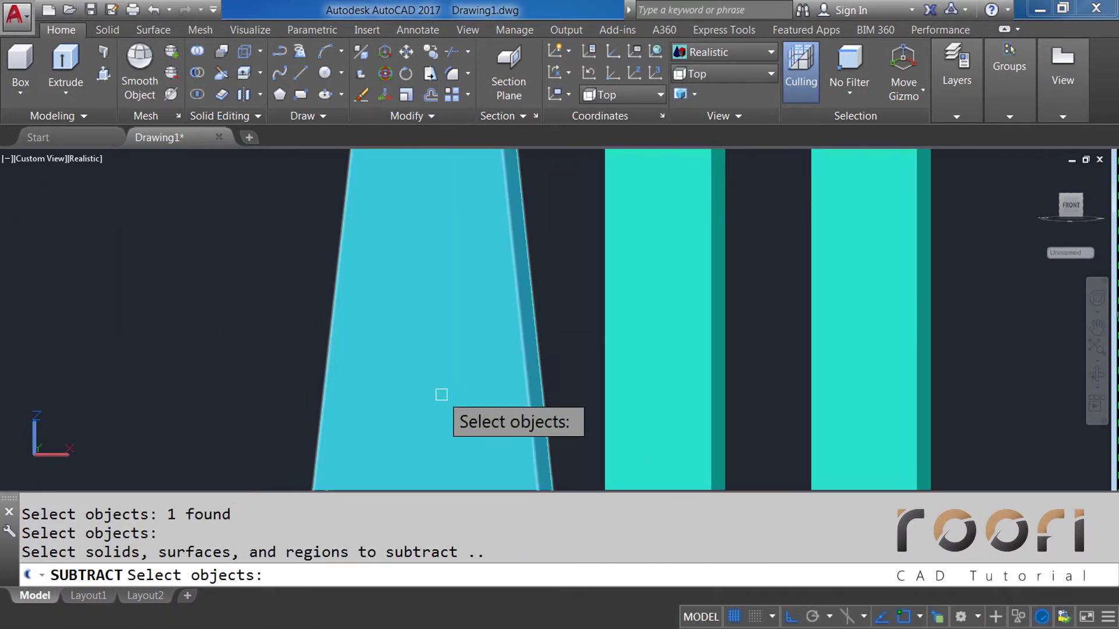
click(433, 411)
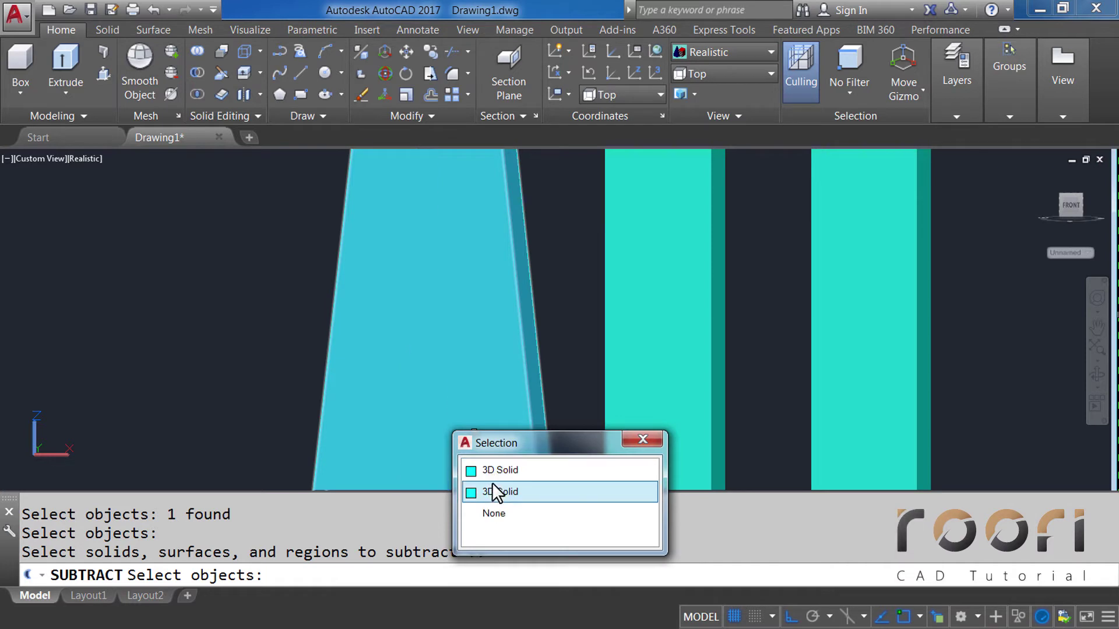
click(492, 471)
key(Return)
Step: Hollow the remaining o by subtracting its inner cylinder from the disc
scroll(474, 287, down, 10)
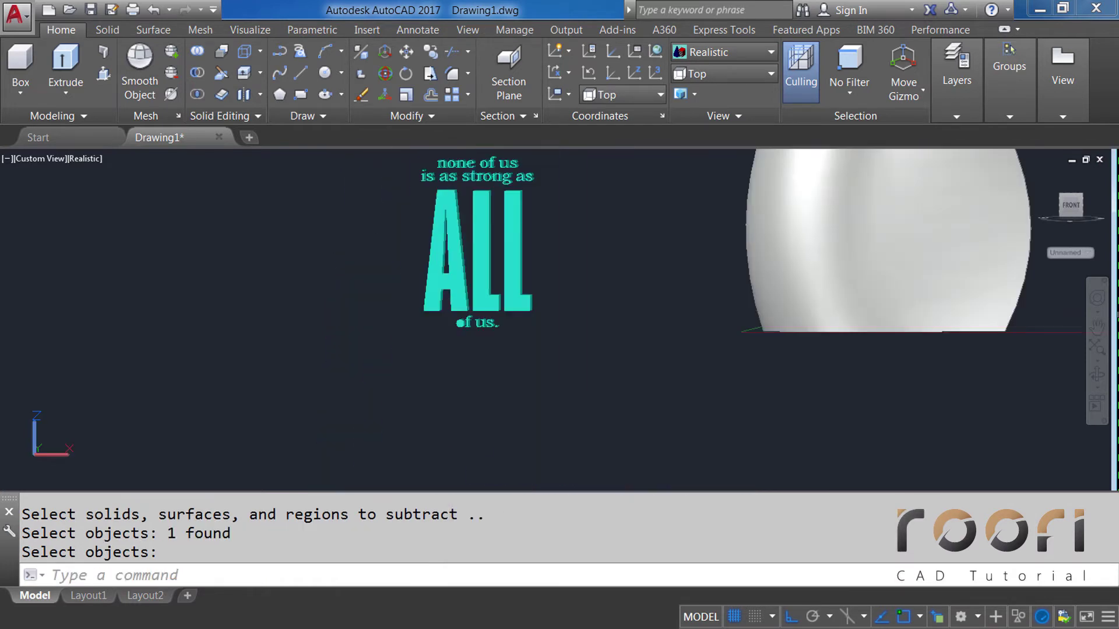
scroll(449, 350, up, 3)
scroll(450, 350, up, 3)
scroll(449, 350, up, 3)
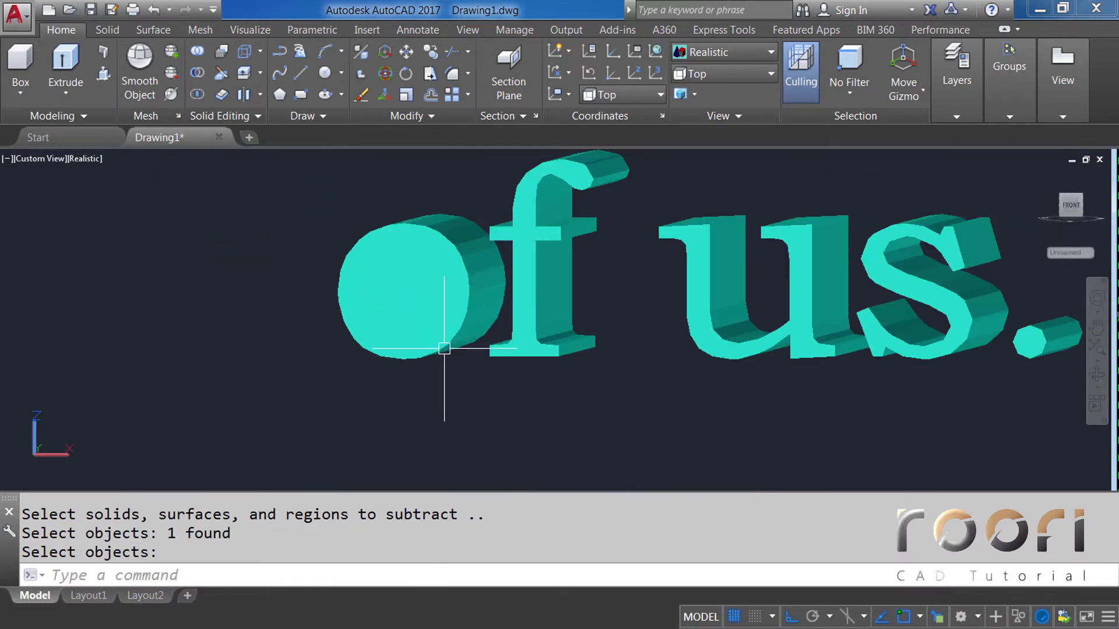
key(Return)
click(448, 351)
key(Return)
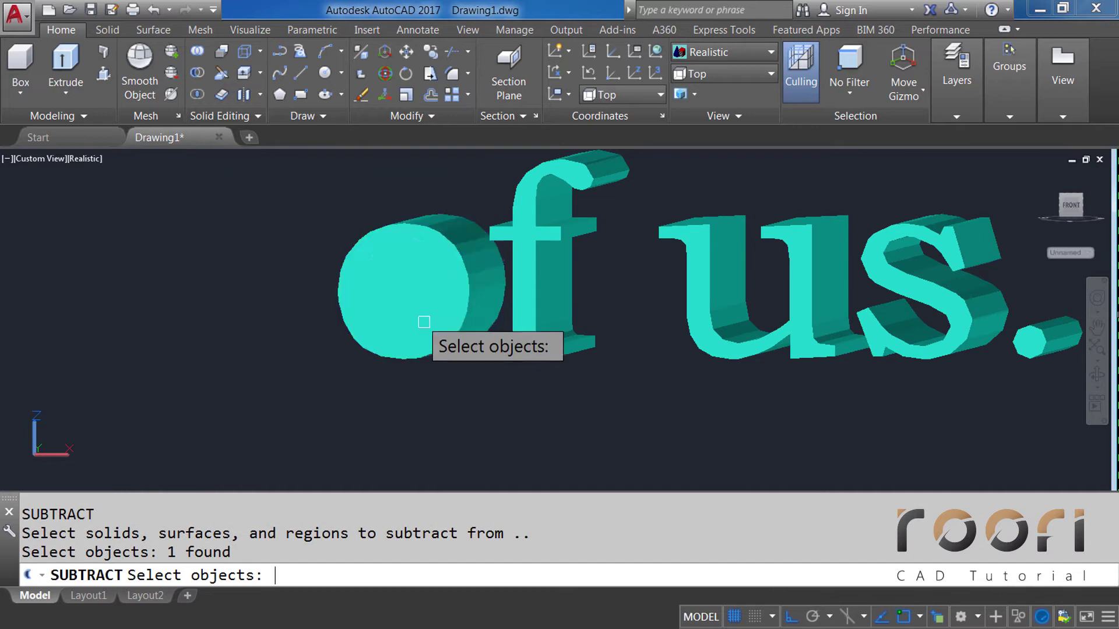
click(409, 298)
click(477, 361)
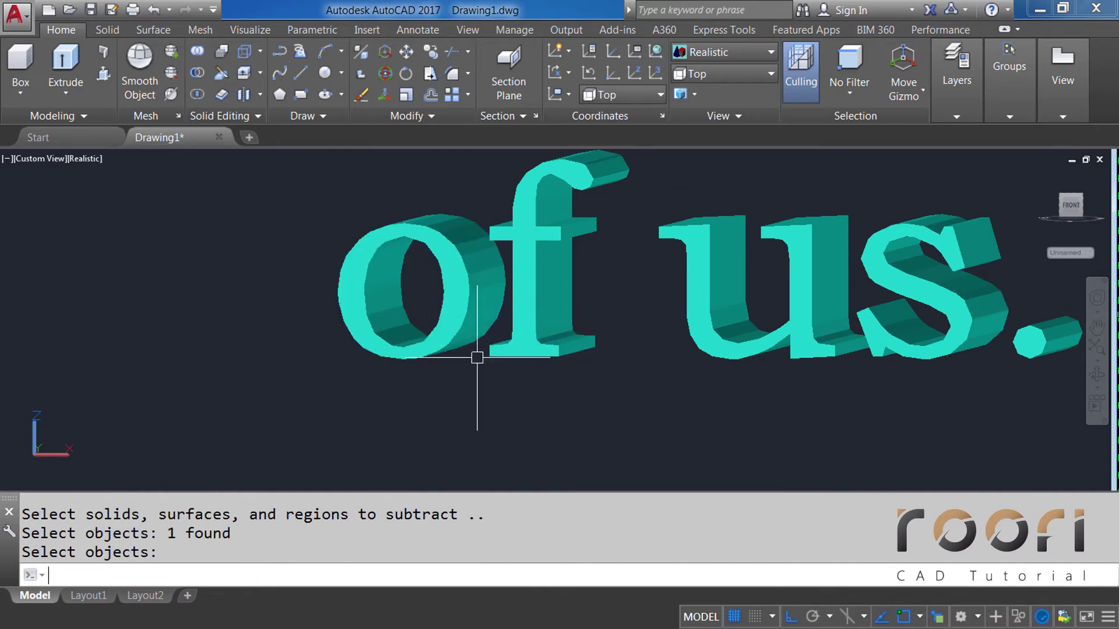
key(Return)
scroll(437, 361, down, 5)
scroll(434, 361, down, 3)
scroll(434, 362, down, 4)
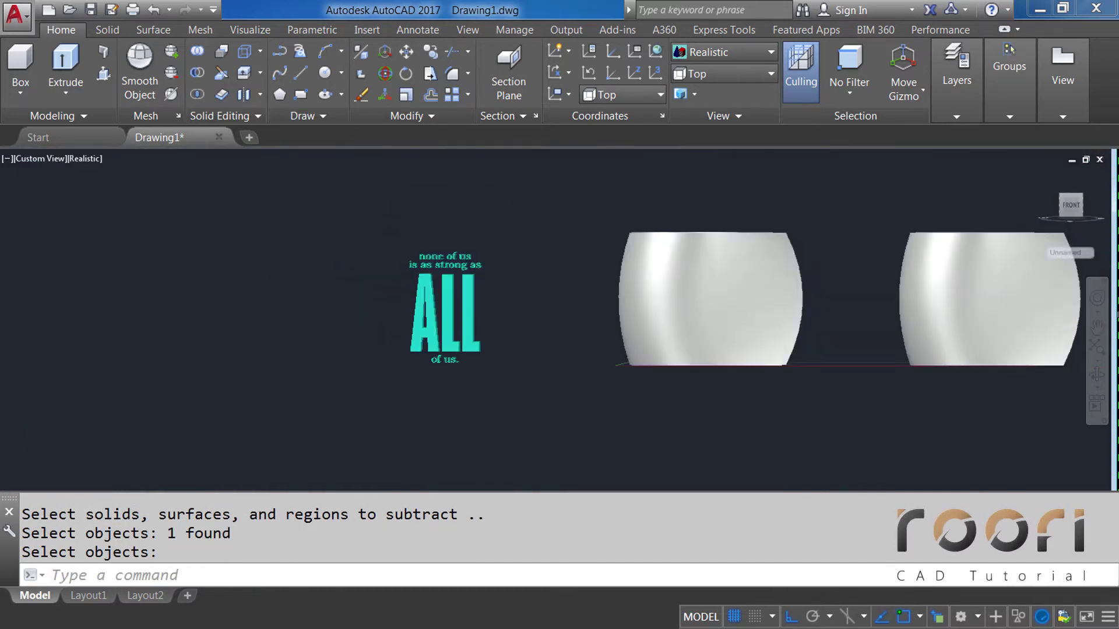
scroll(436, 313, up, 3)
text(UNION)
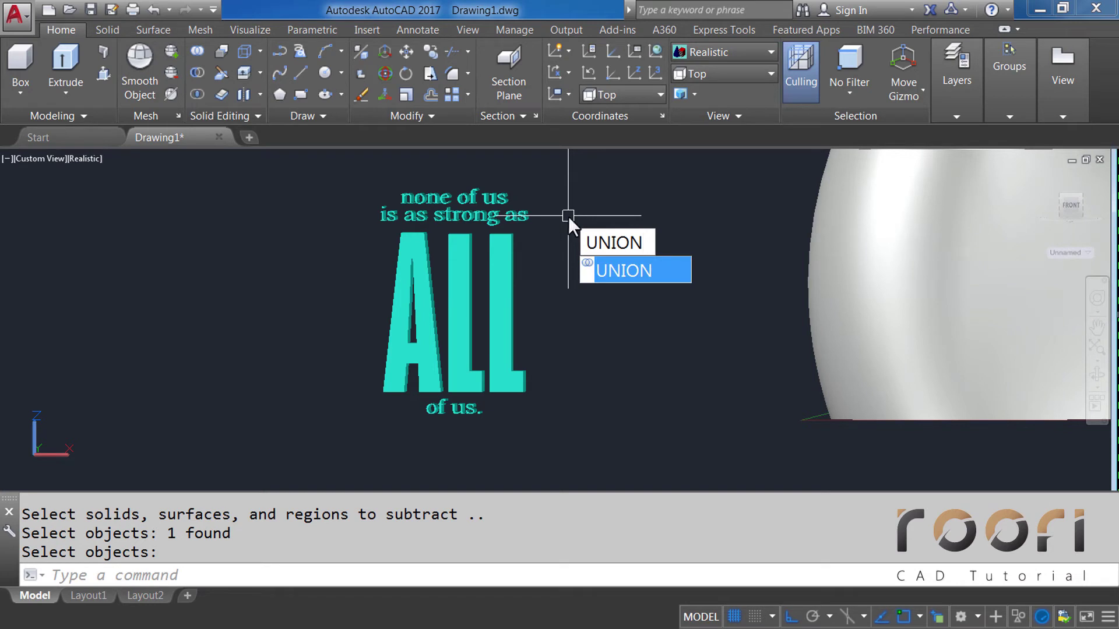
Step: Union all 29 text solids into one solid and switch to 2D Wireframe style
key(Return)
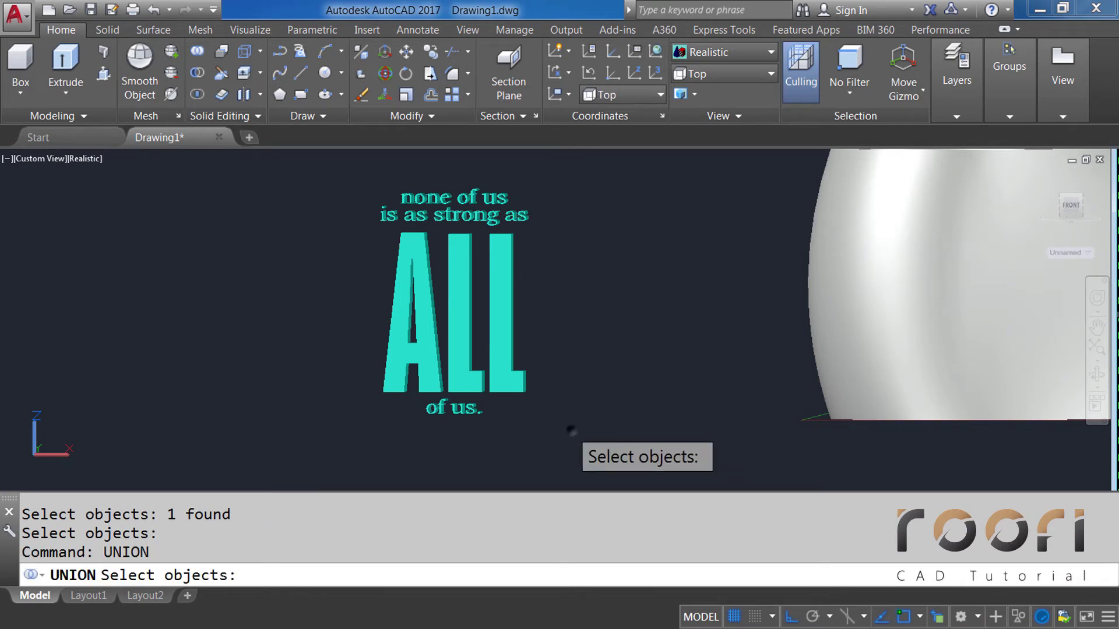
click(571, 430)
click(345, 186)
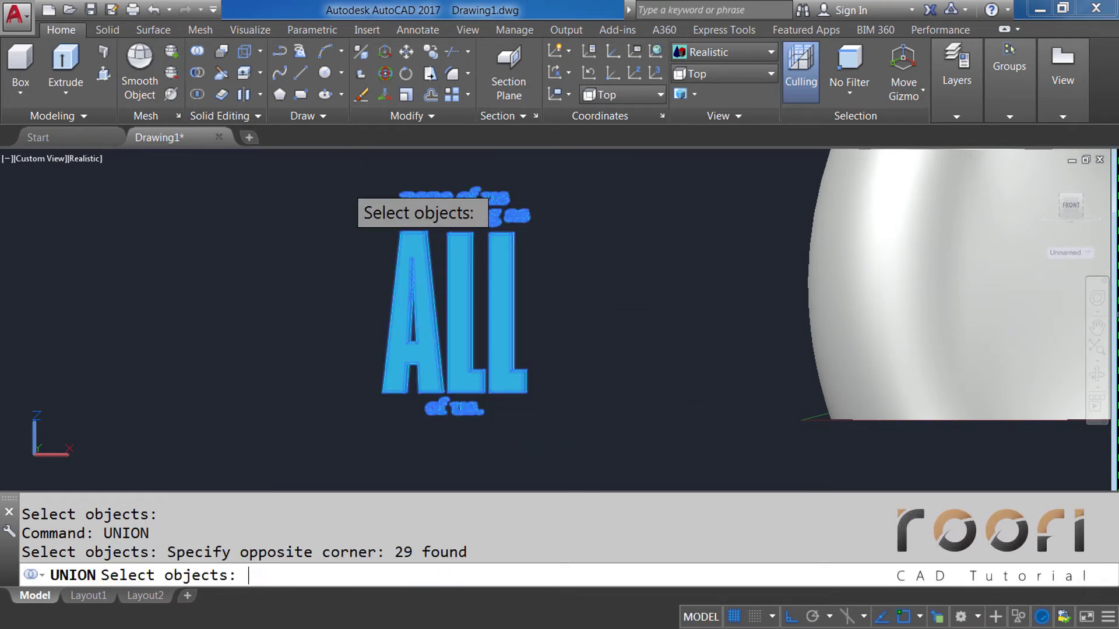
key(Return)
click(402, 270)
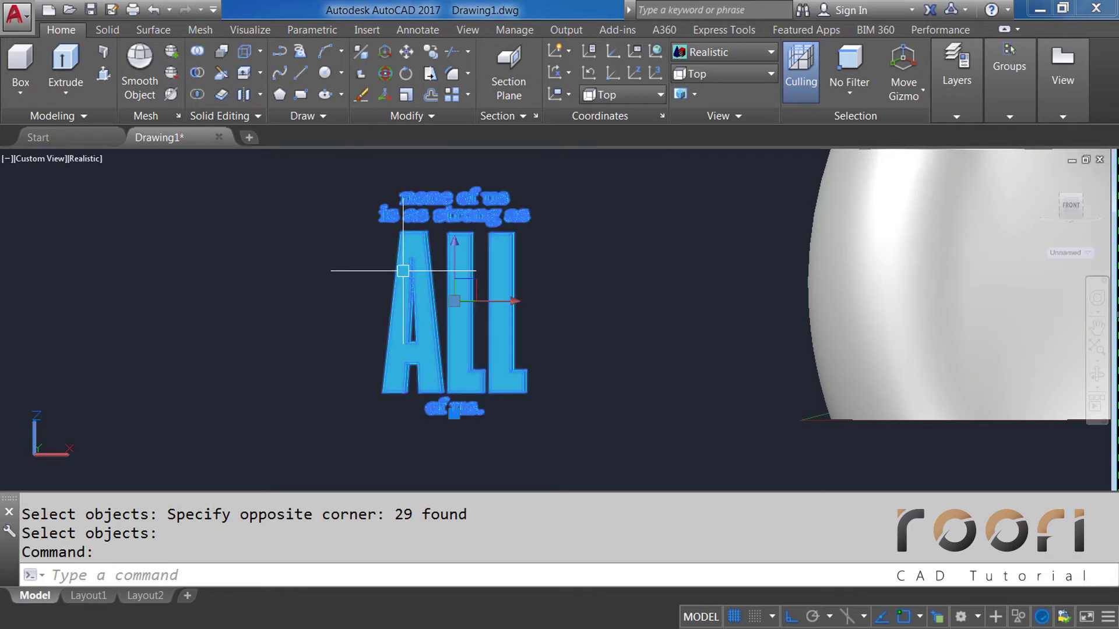
key(Escape)
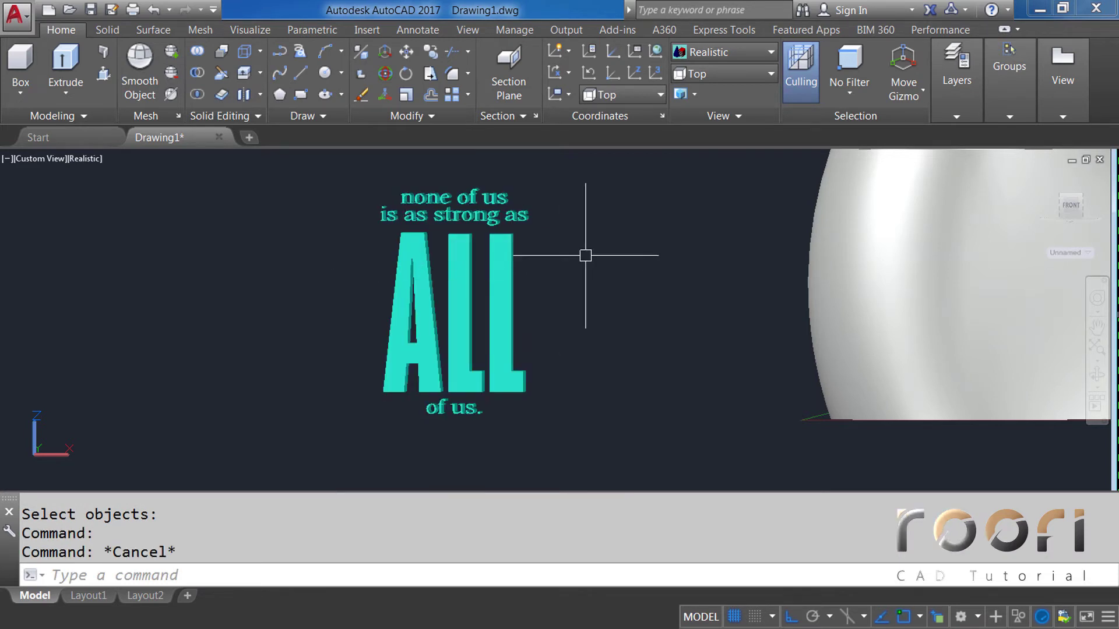
click(722, 56)
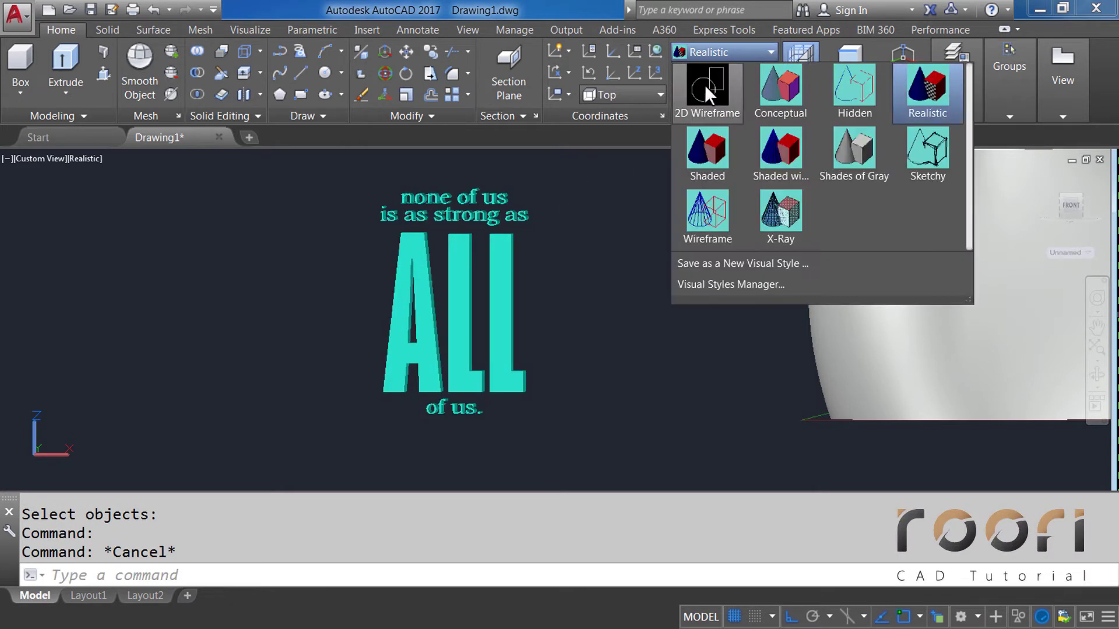
click(705, 85)
Step: Switch to the Top view and make layer 0 current
click(711, 74)
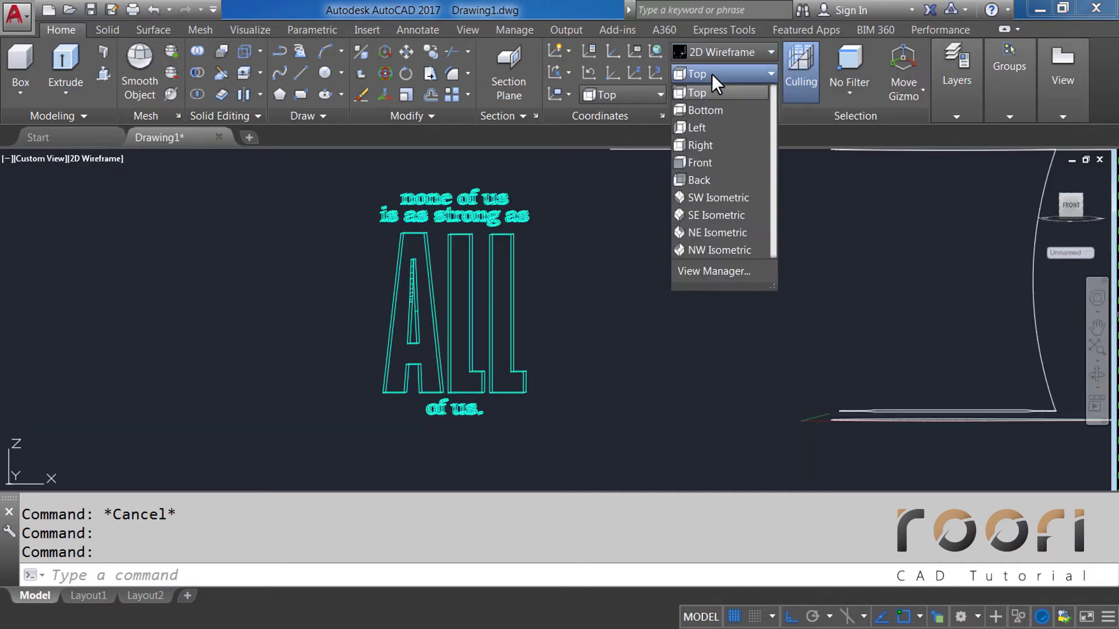
click(702, 92)
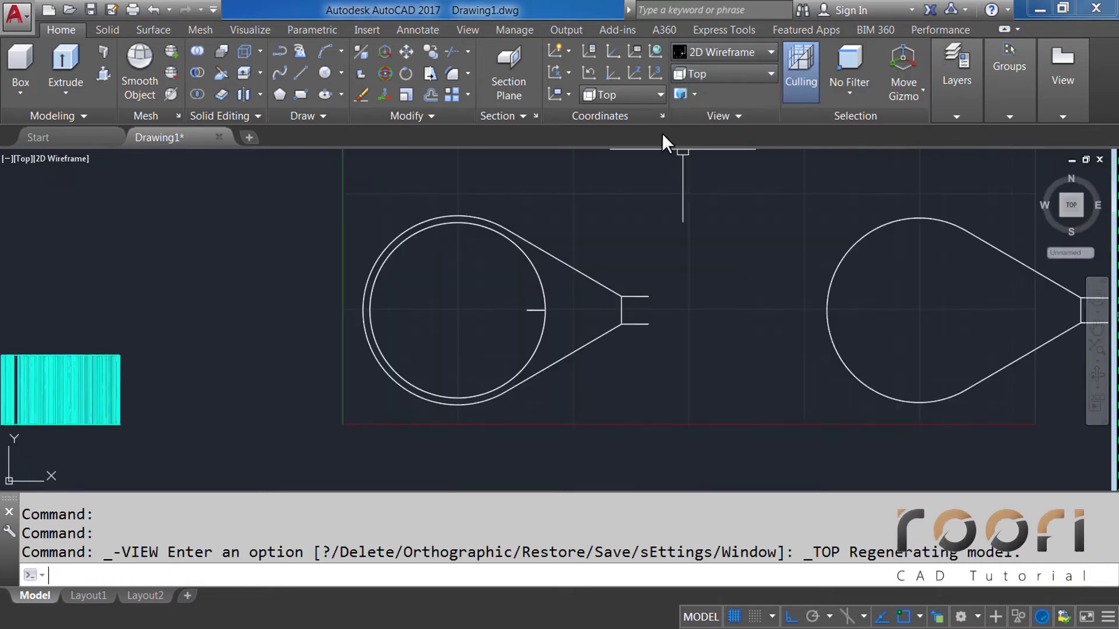
middle_drag(407, 327, 553, 326)
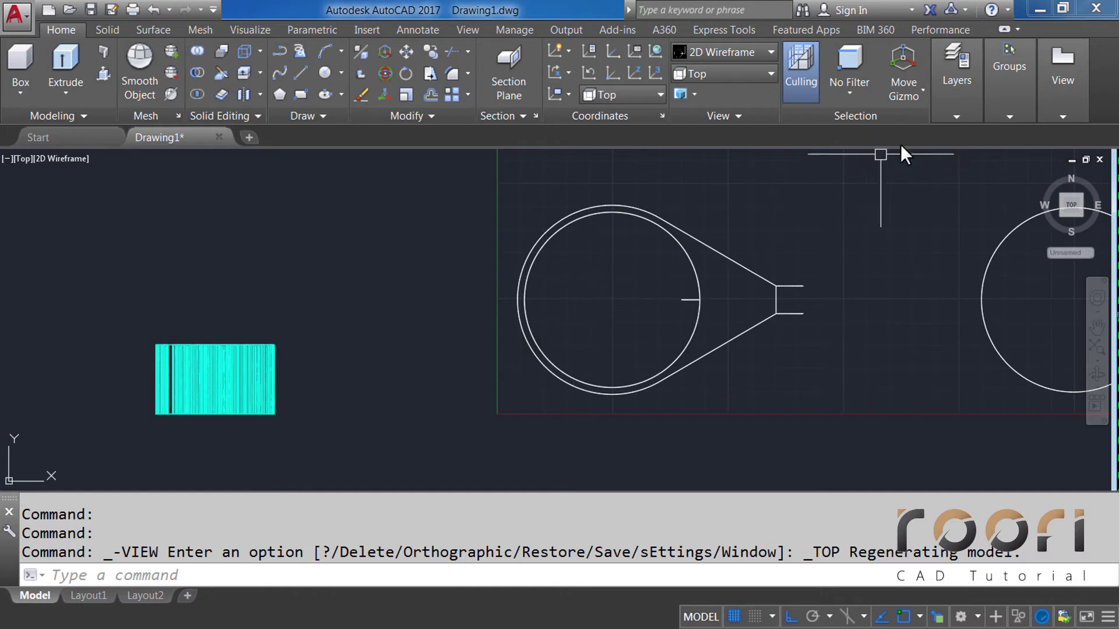
click(949, 120)
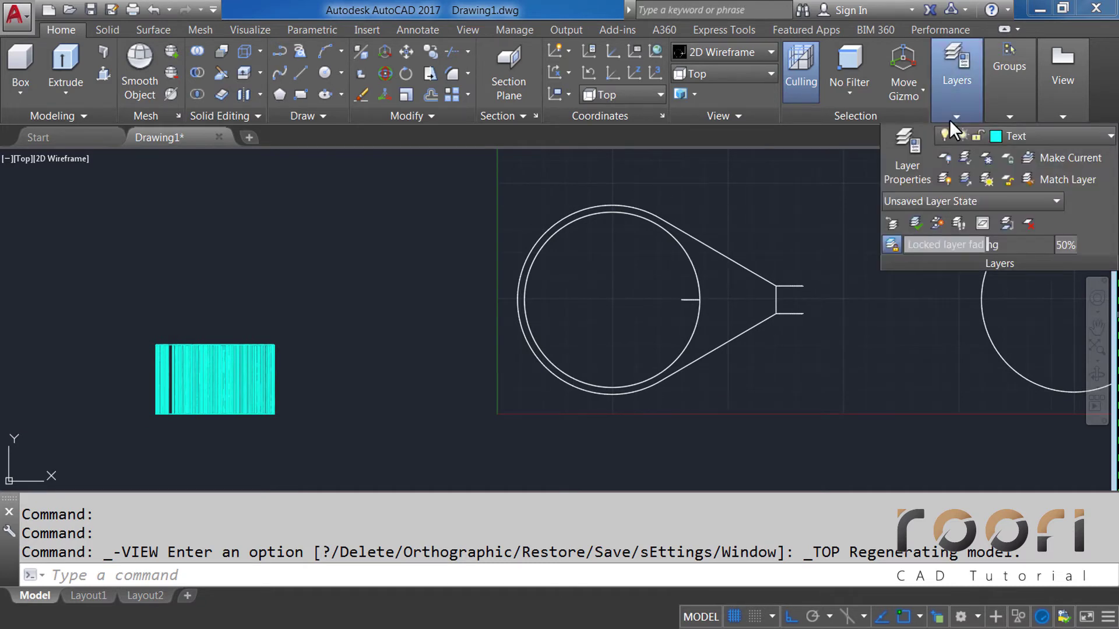
click(1033, 141)
click(1020, 153)
text(M)
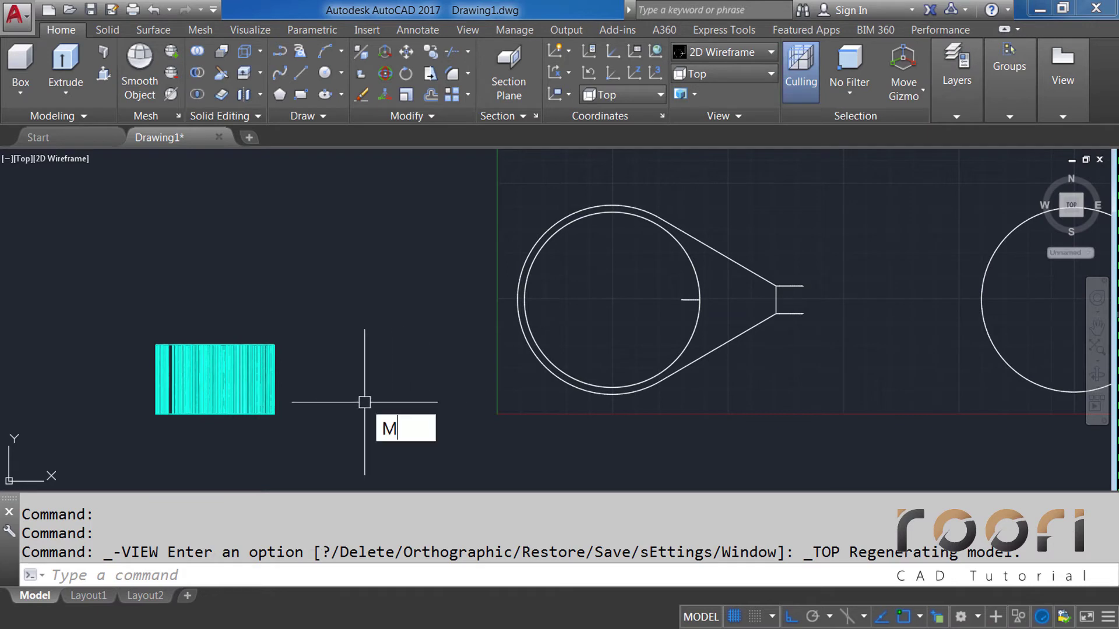
Step: Move the text solid horizontally so it overlaps the mug's front
key(Return)
click(274, 408)
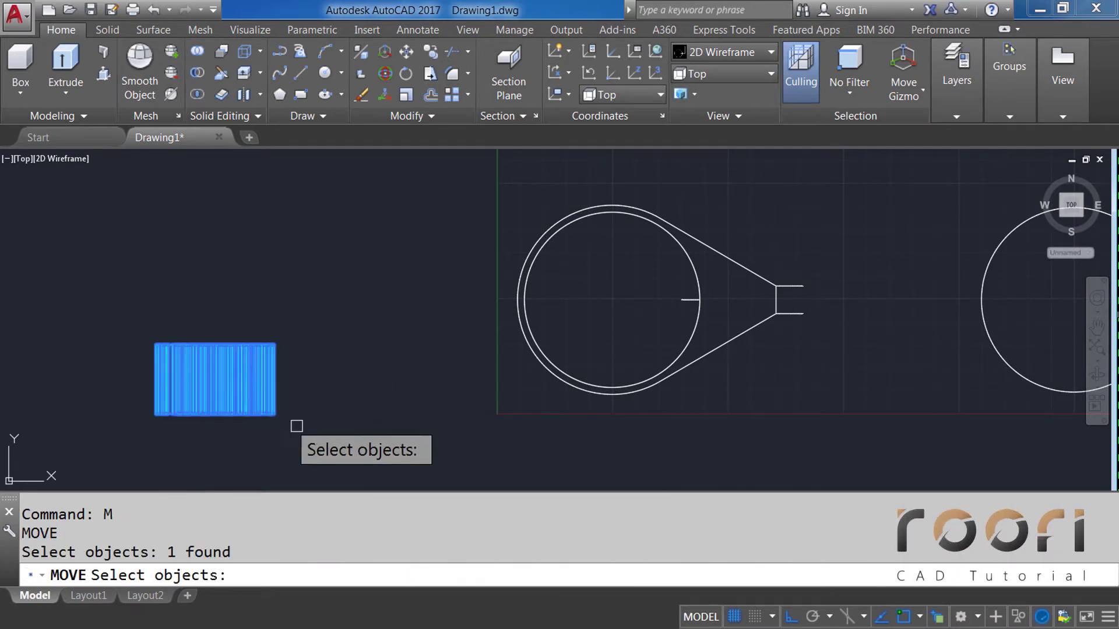
key(Return)
click(361, 445)
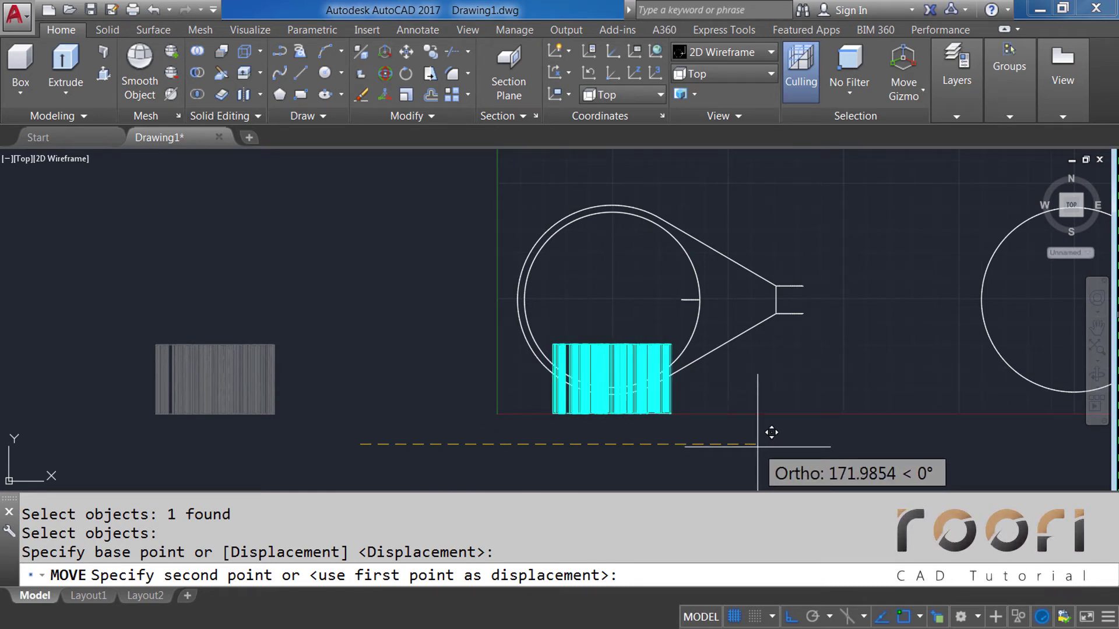
click(757, 447)
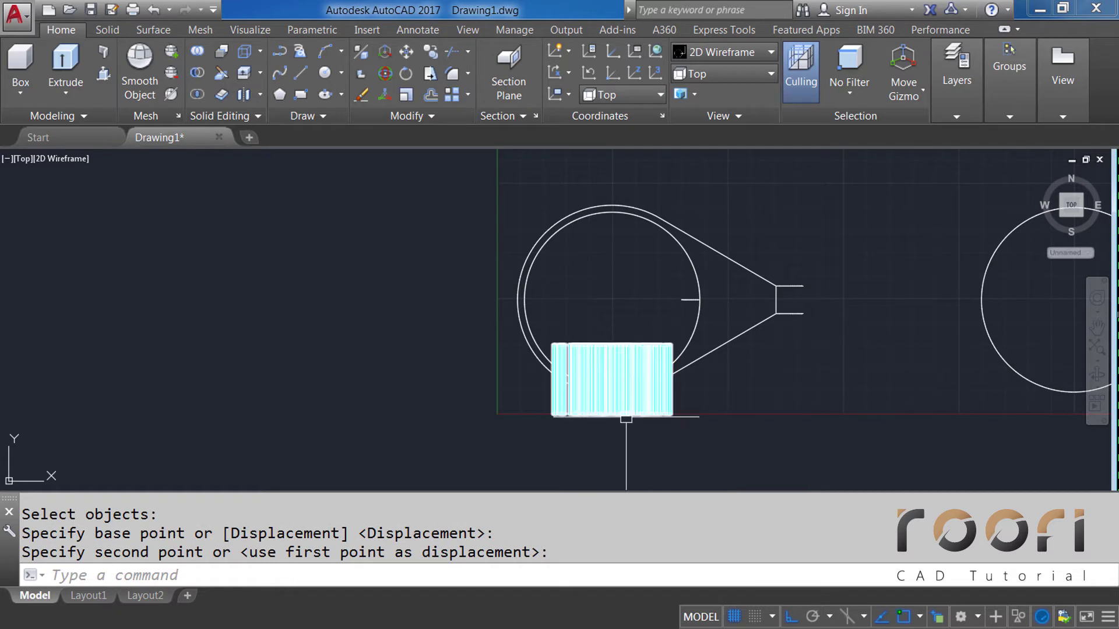
scroll(625, 416, up, 2)
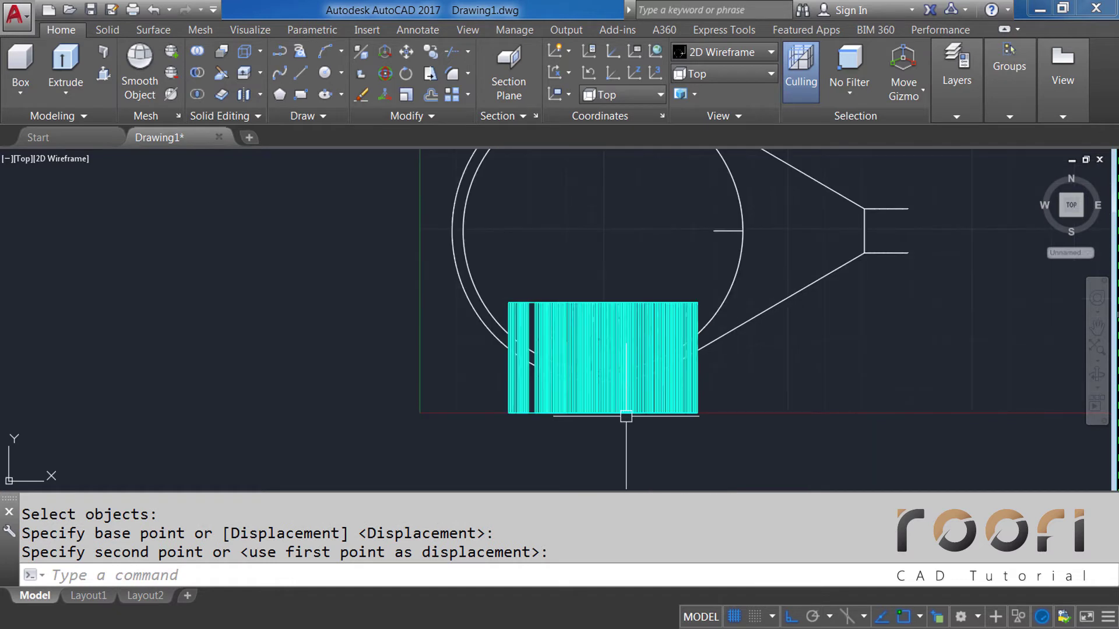
click(721, 77)
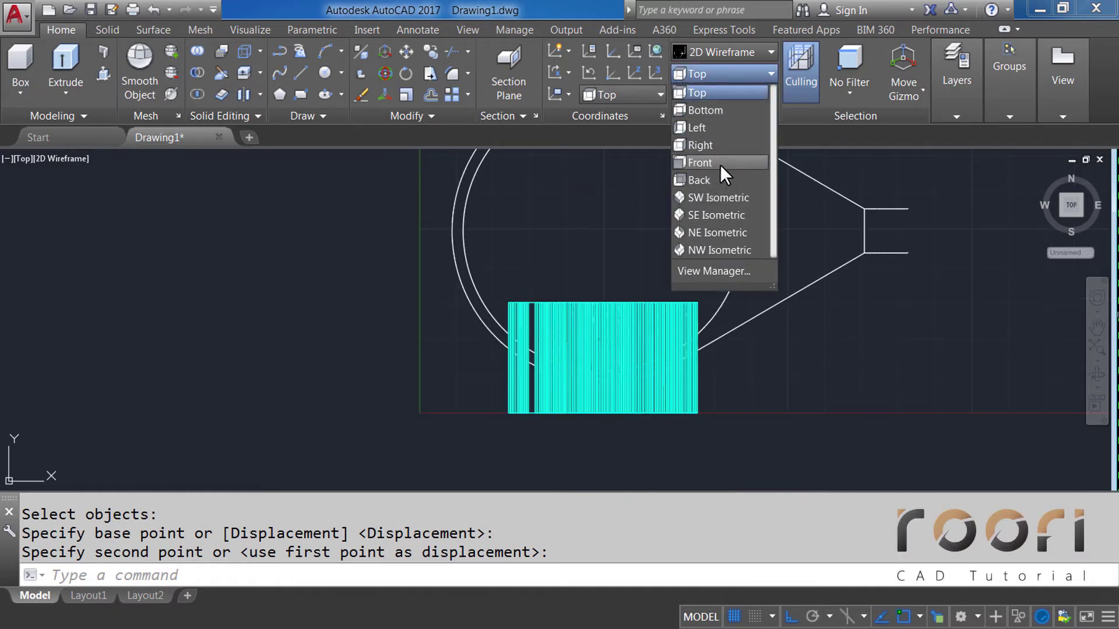
Step: From the Front view, raise the text solid about 4 units within the mug's height
click(697, 163)
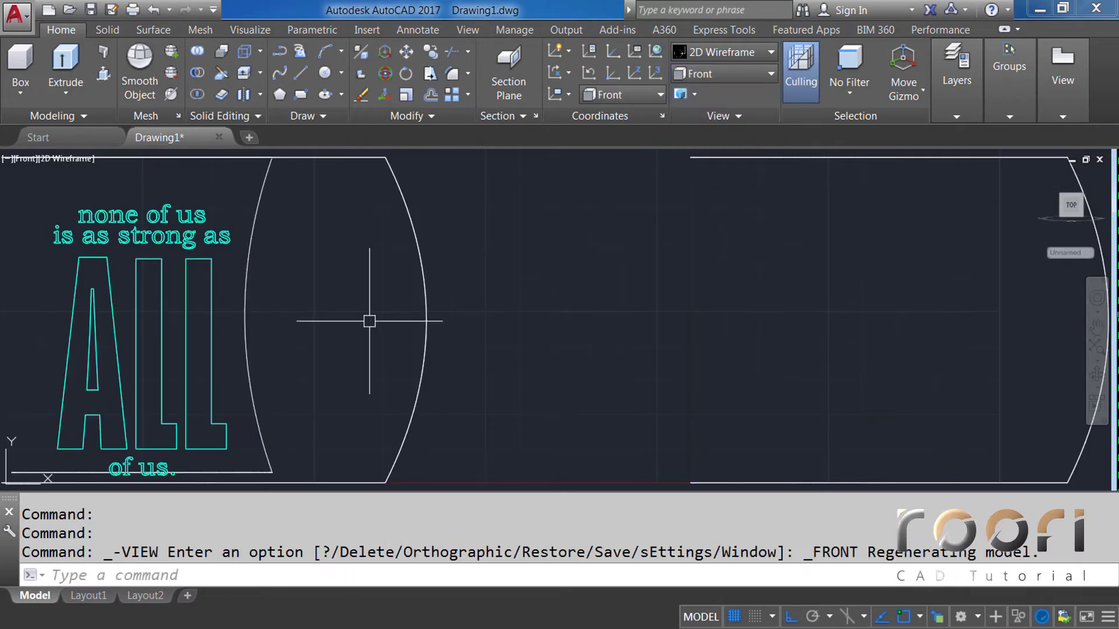
middle_drag(369, 319, 714, 321)
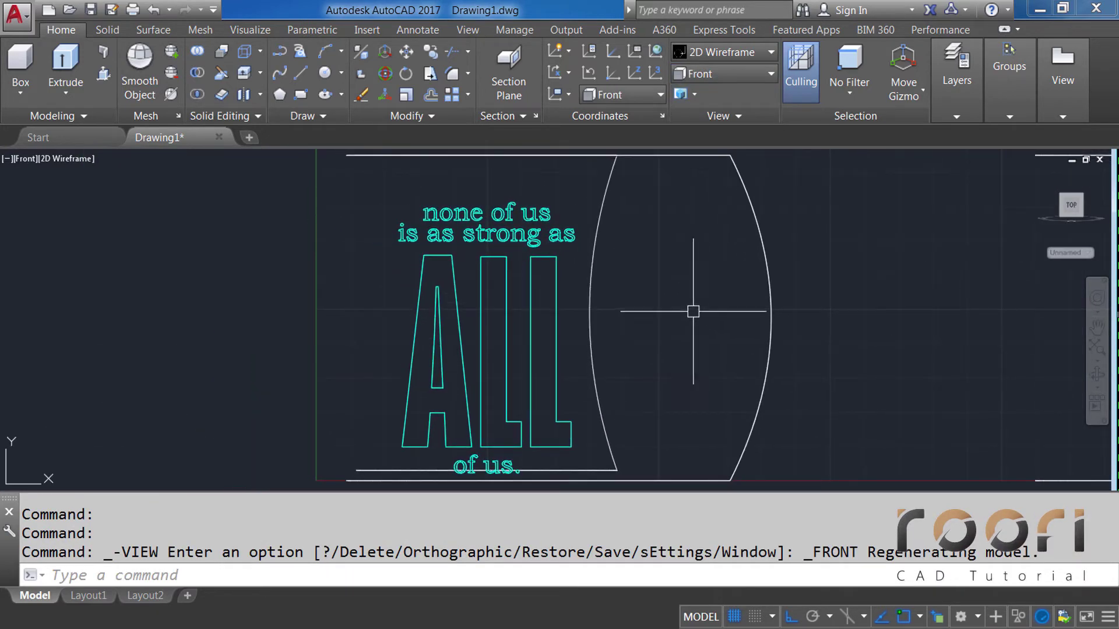
text(M)
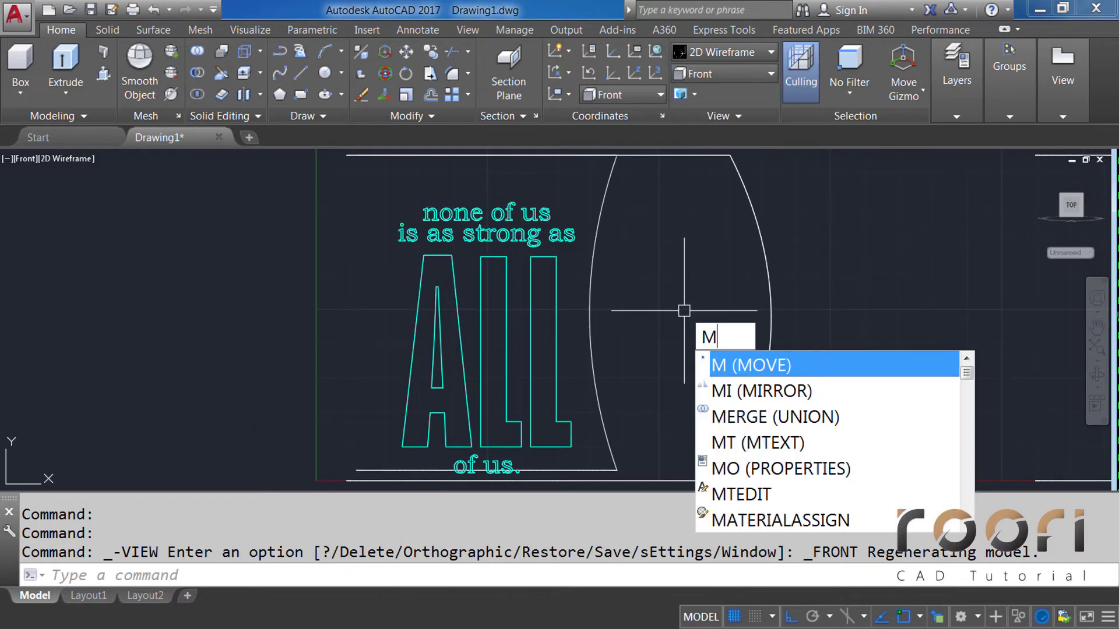
key(Return)
click(577, 335)
key(Return)
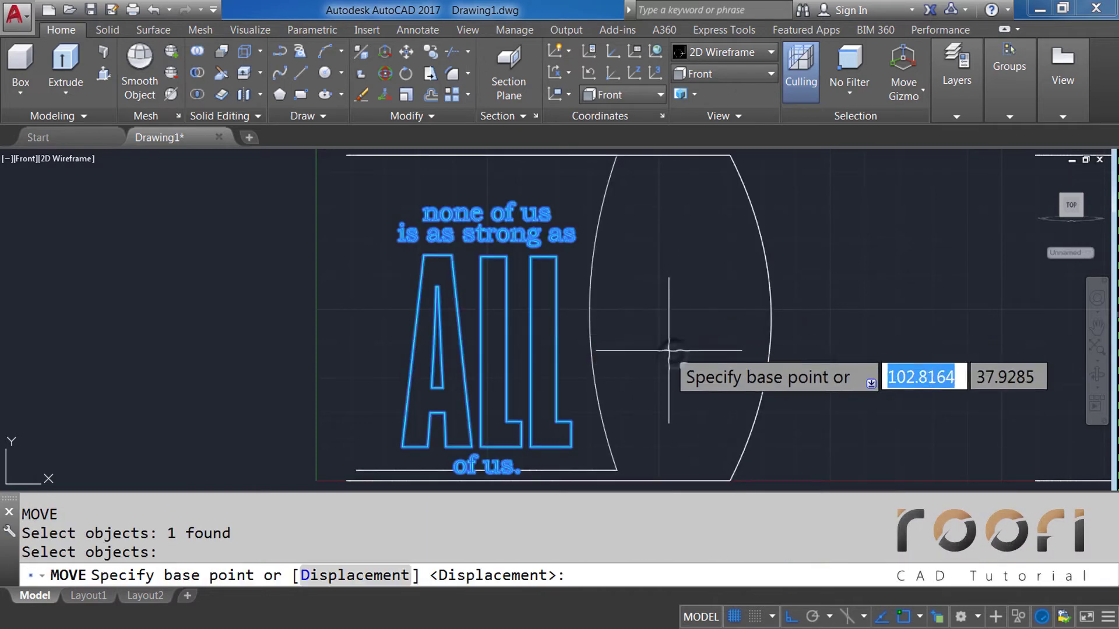
click(671, 351)
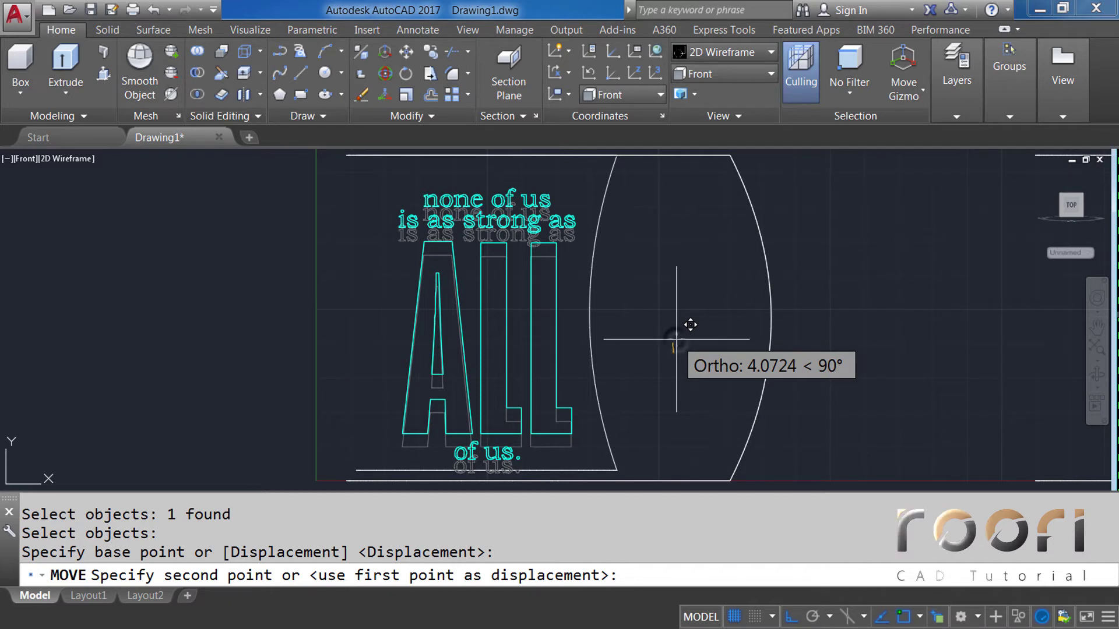
click(676, 339)
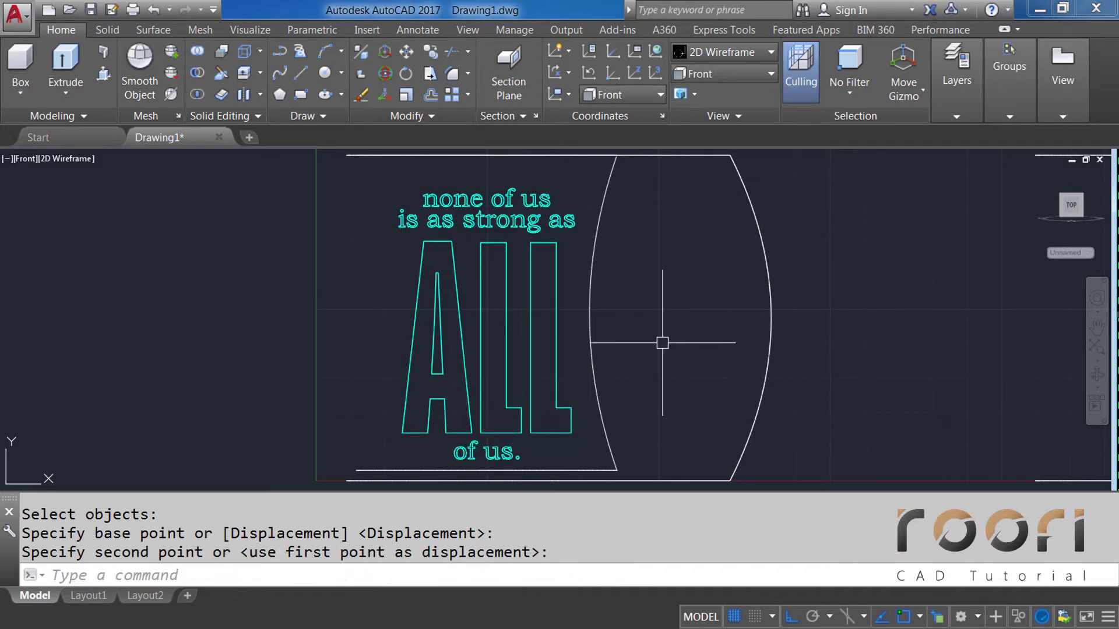
scroll(638, 352, down, 3)
scroll(649, 283, up, 1)
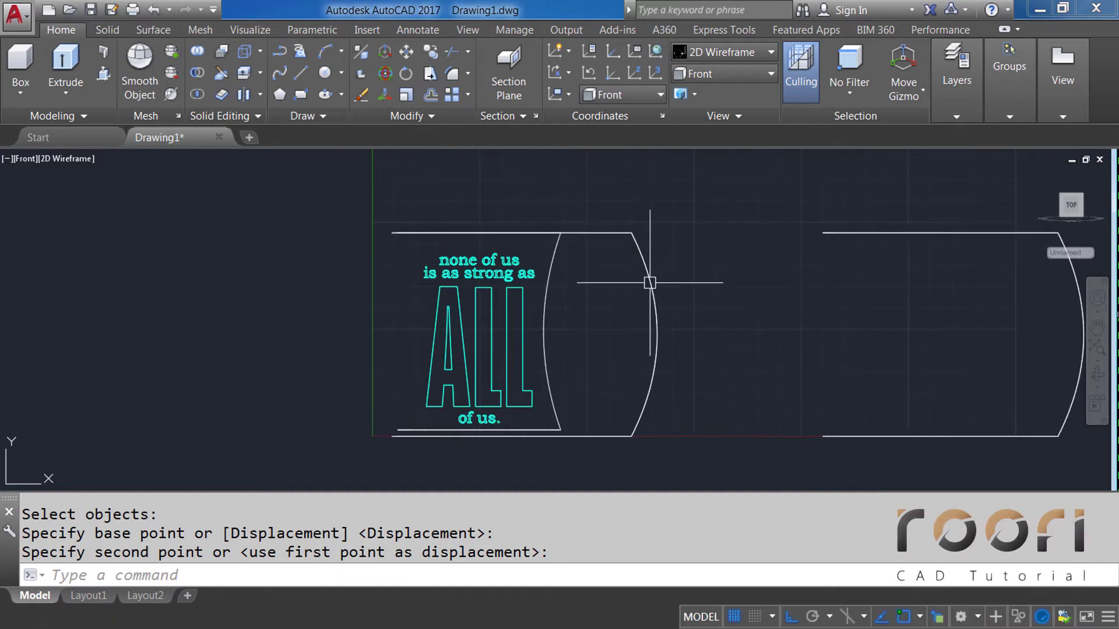
click(698, 72)
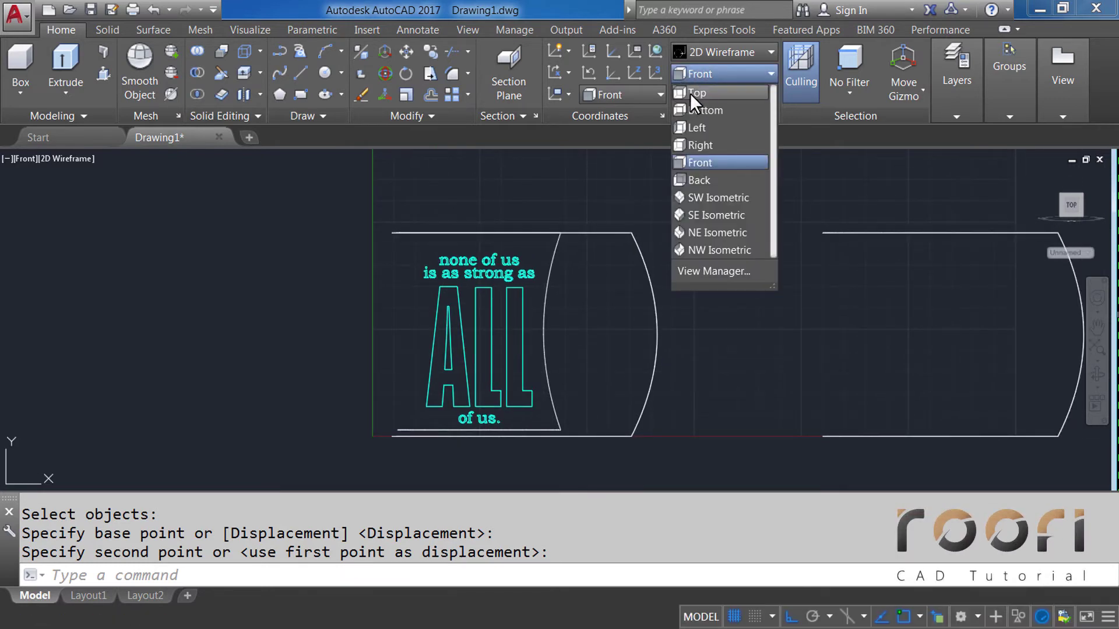
Step: View from Top in Realistic style, centre the mugs and orbit into a tilted 3D view
click(697, 95)
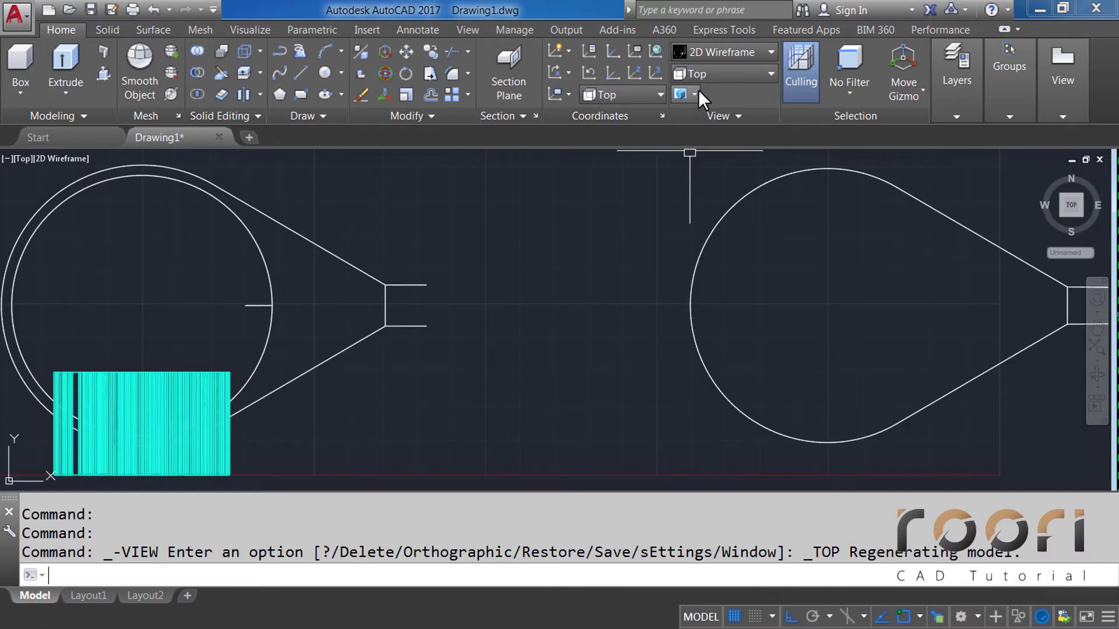
click(711, 51)
click(921, 91)
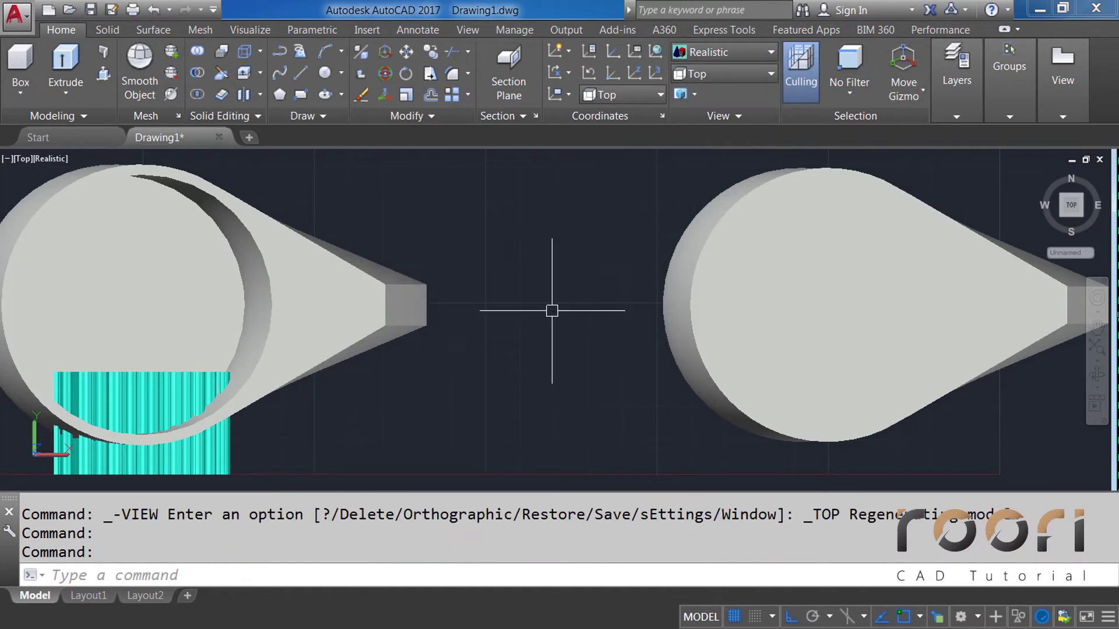
scroll(566, 317, down, 1)
middle_drag(567, 317, 738, 286)
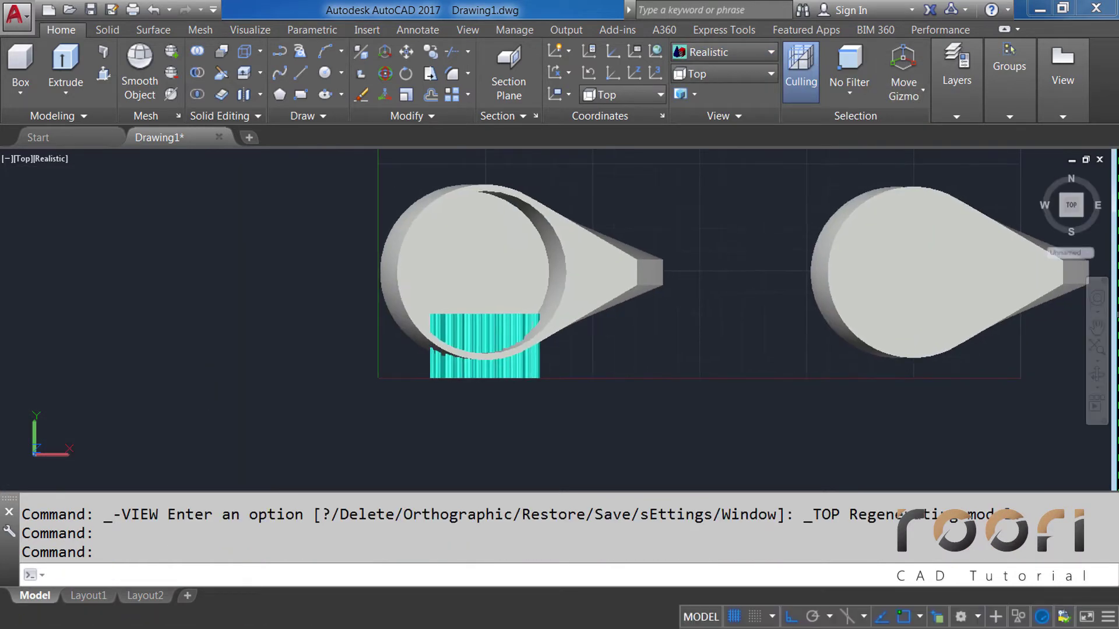
middle_click(464, 371)
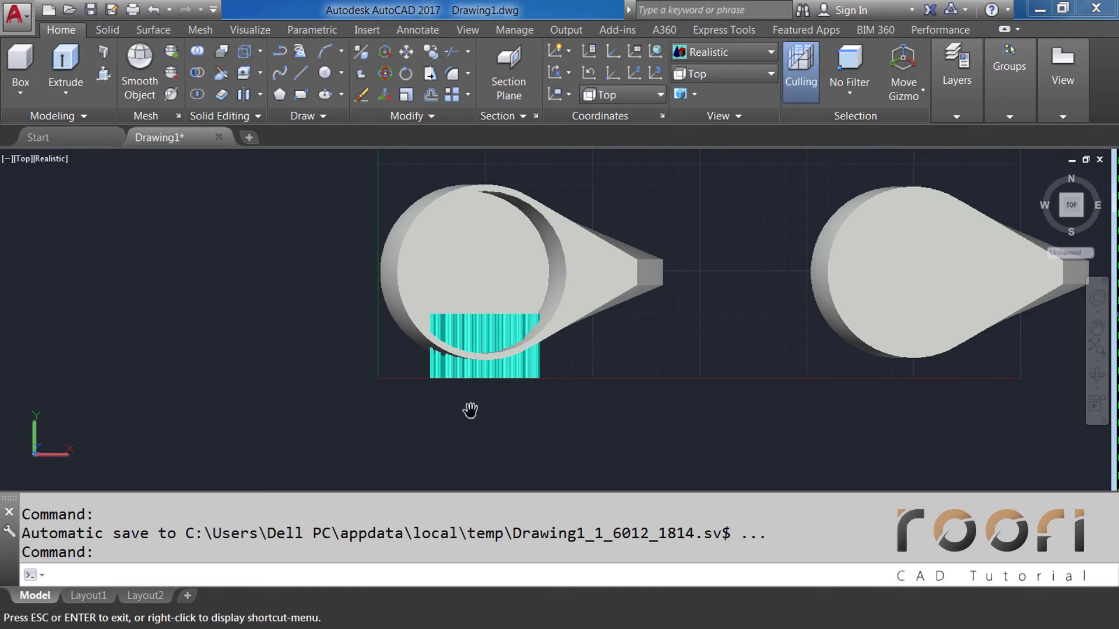
middle_drag(464, 417, 496, 395)
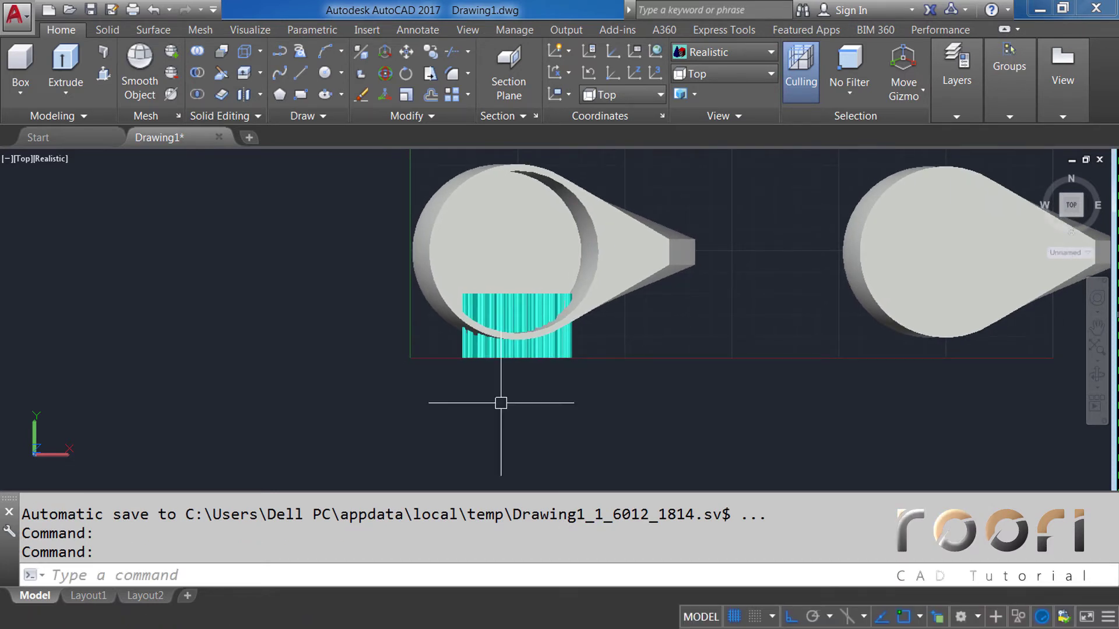
mouse_move(500, 399)
shift+middle_down()
mouse_move(548, 337)
mouse_move(563, 362)
shift+middle_up()
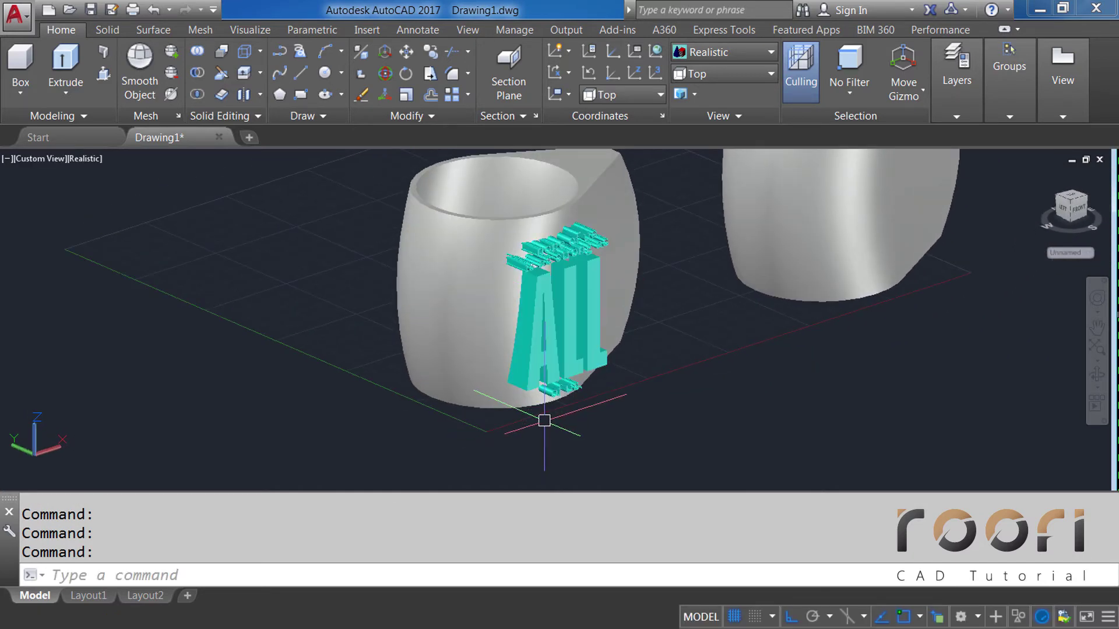
shift+middle_drag(553, 407, 552, 415)
Step: Copy the mug 200 units to the left of the original
text(CO)
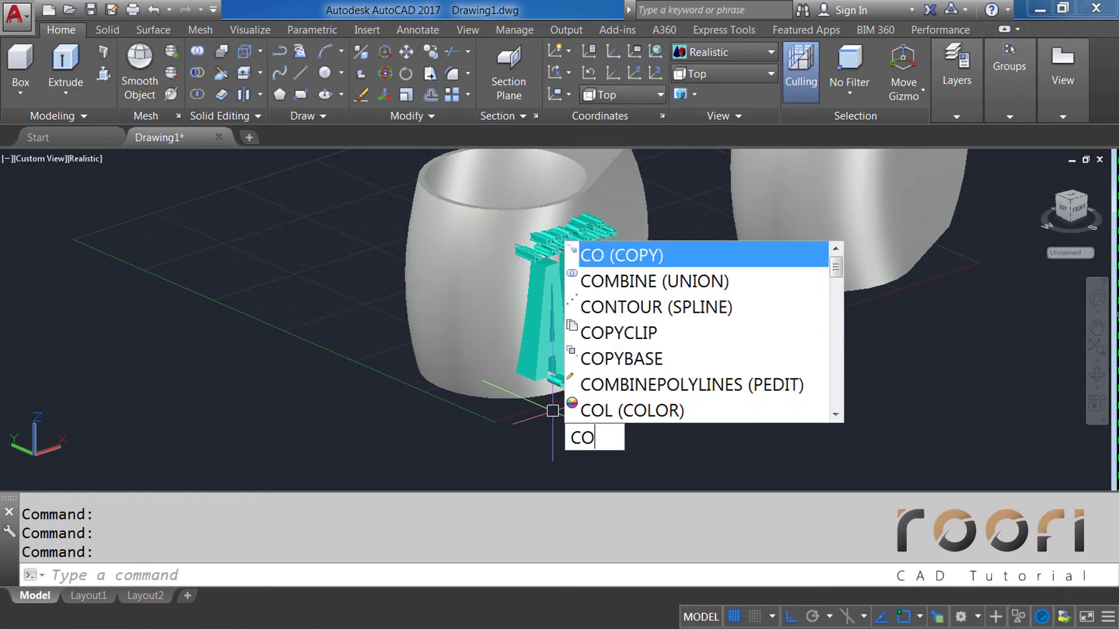
key(Return)
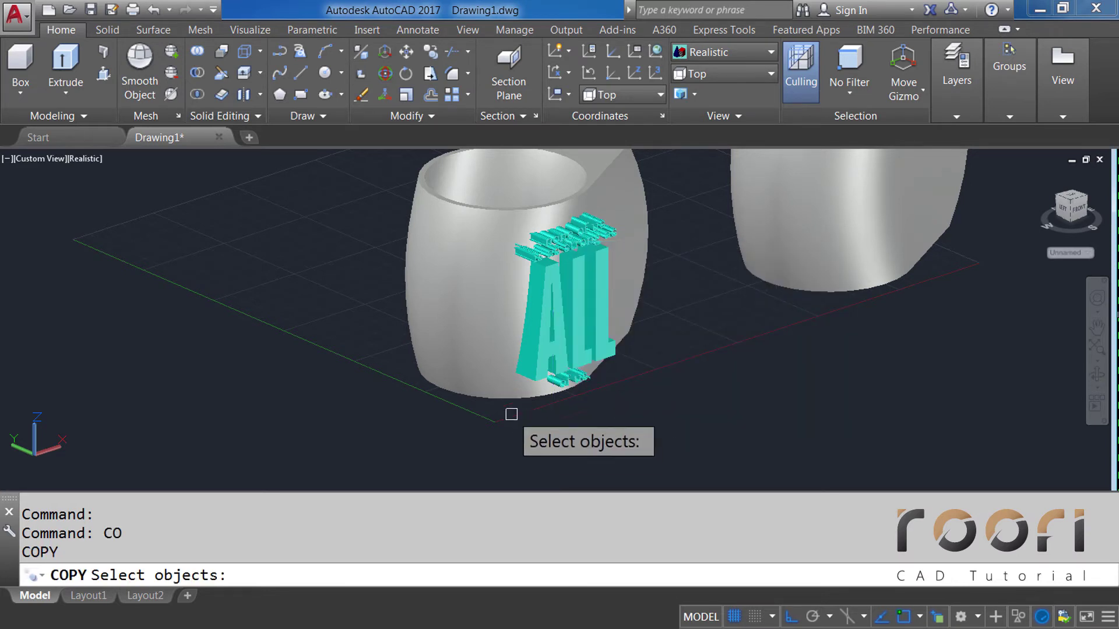
click(495, 390)
key(Return)
click(685, 375)
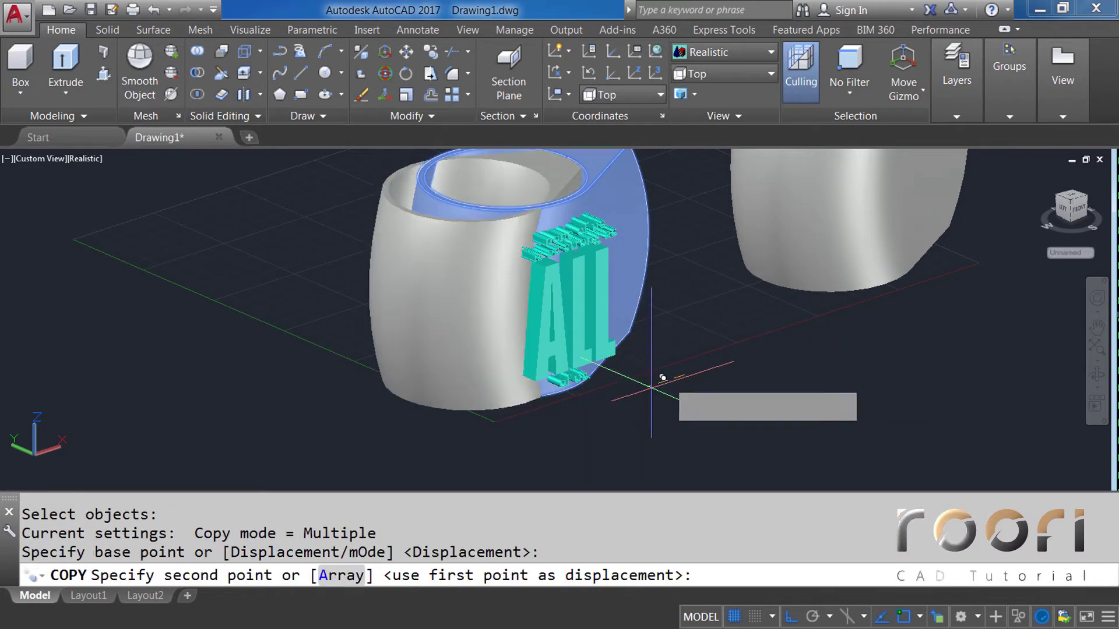
text(200)
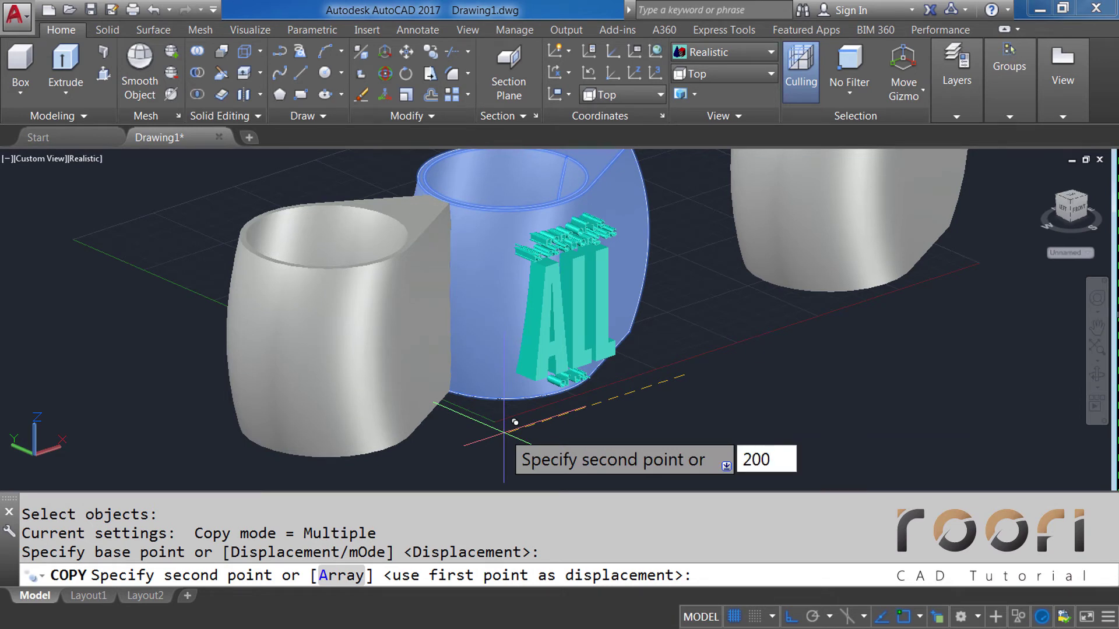
key(Return)
key(Return)
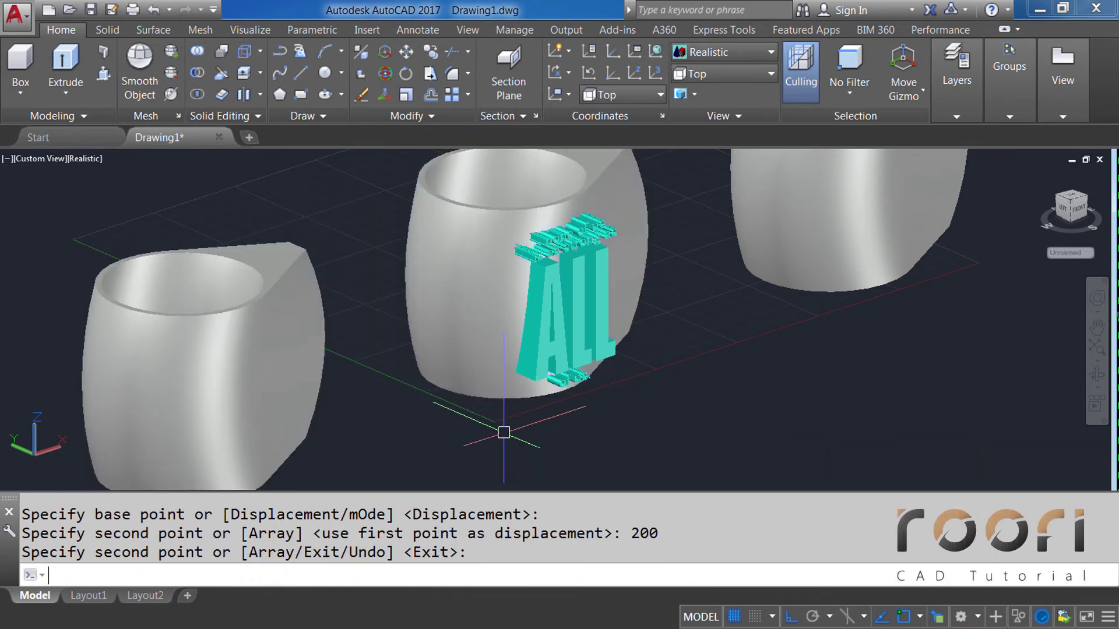
key(Return)
shift+middle_drag(502, 435, 476, 417)
text(IN)
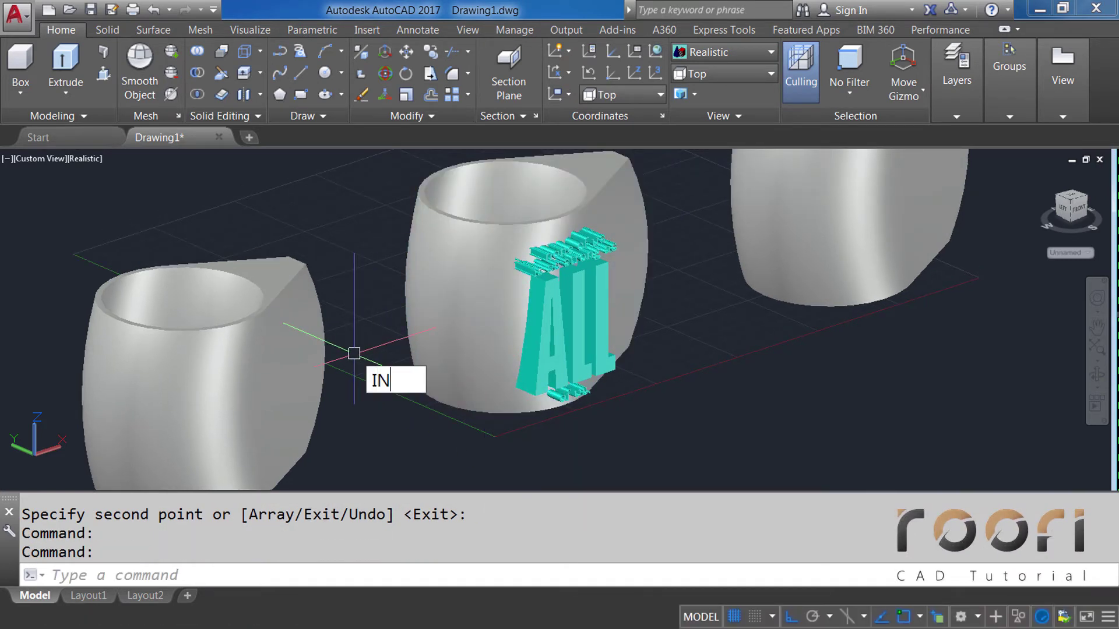
Step: Intersect the middle mug with the text solid, leaving only the curved quote lettering
text(TERSECT)
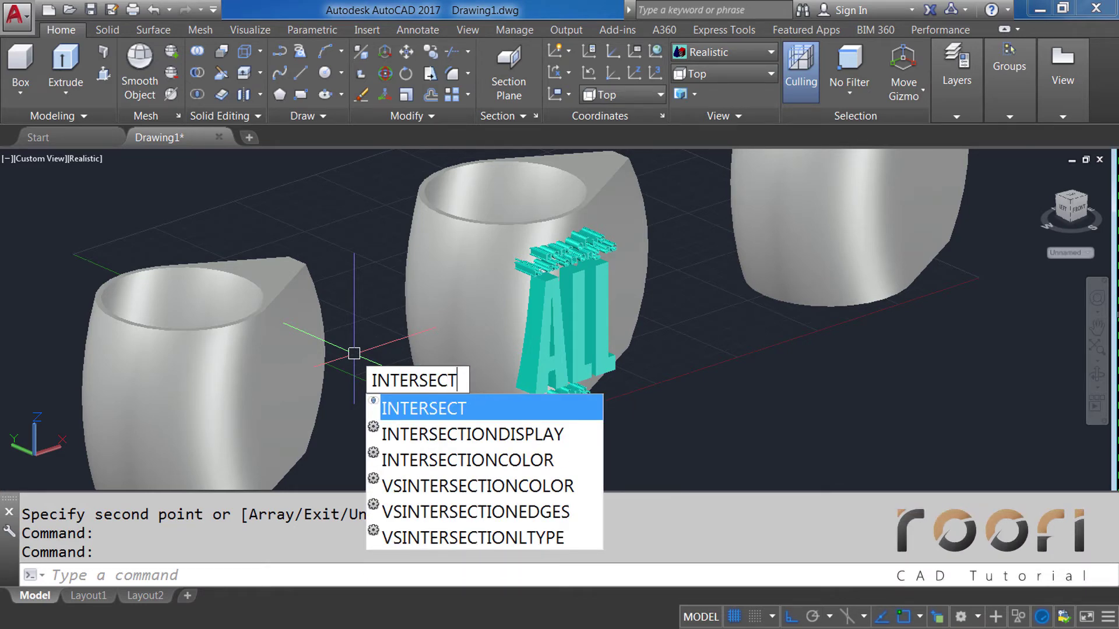
key(Return)
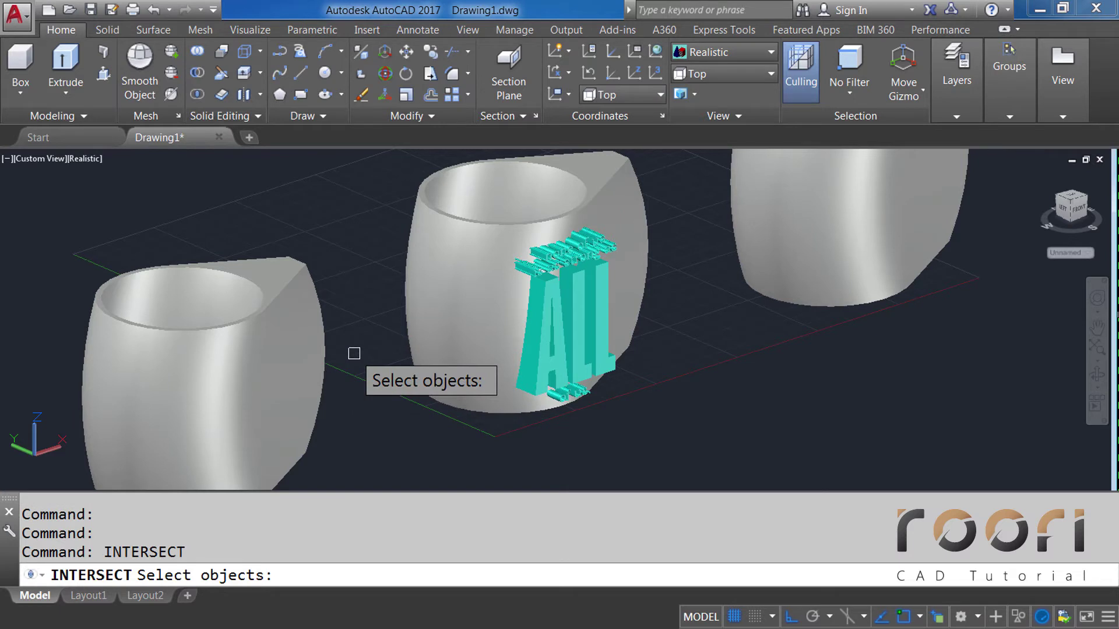
click(627, 418)
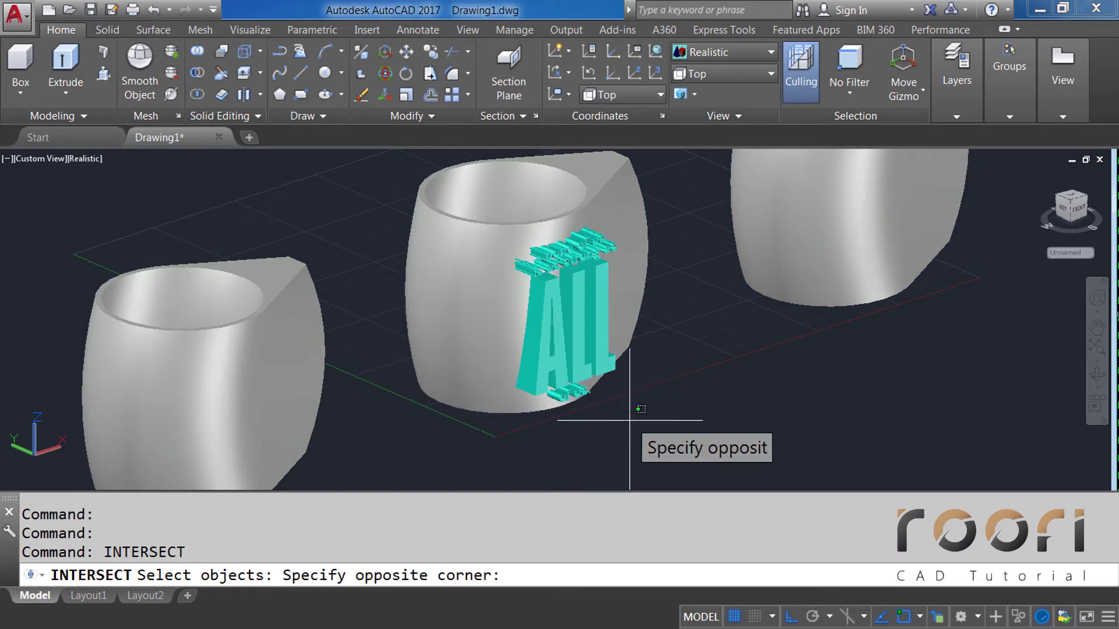
click(532, 308)
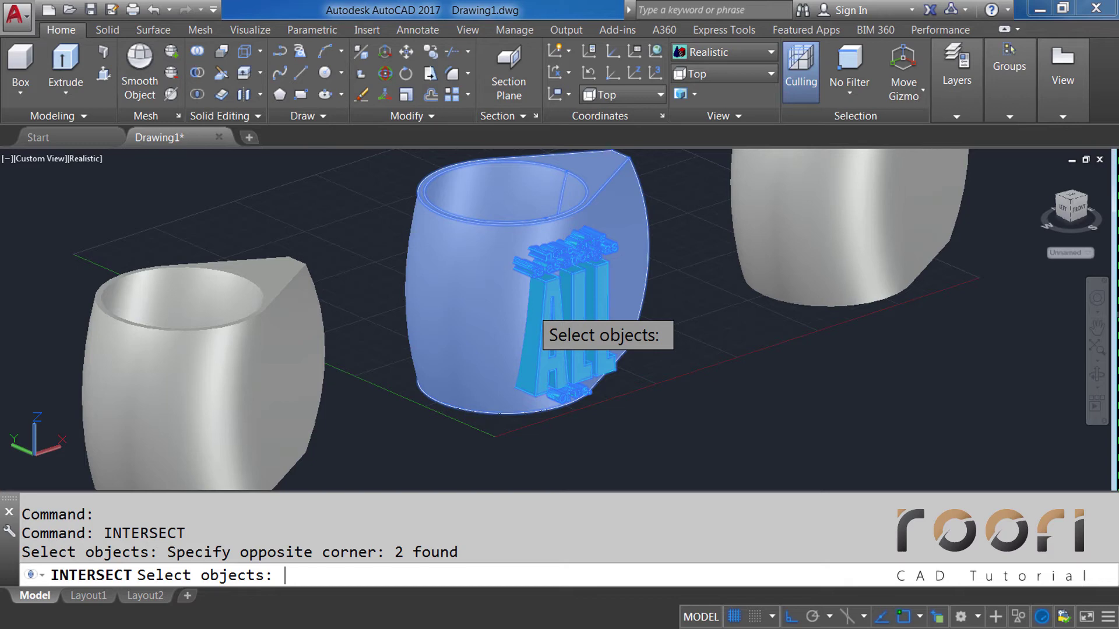
key(Return)
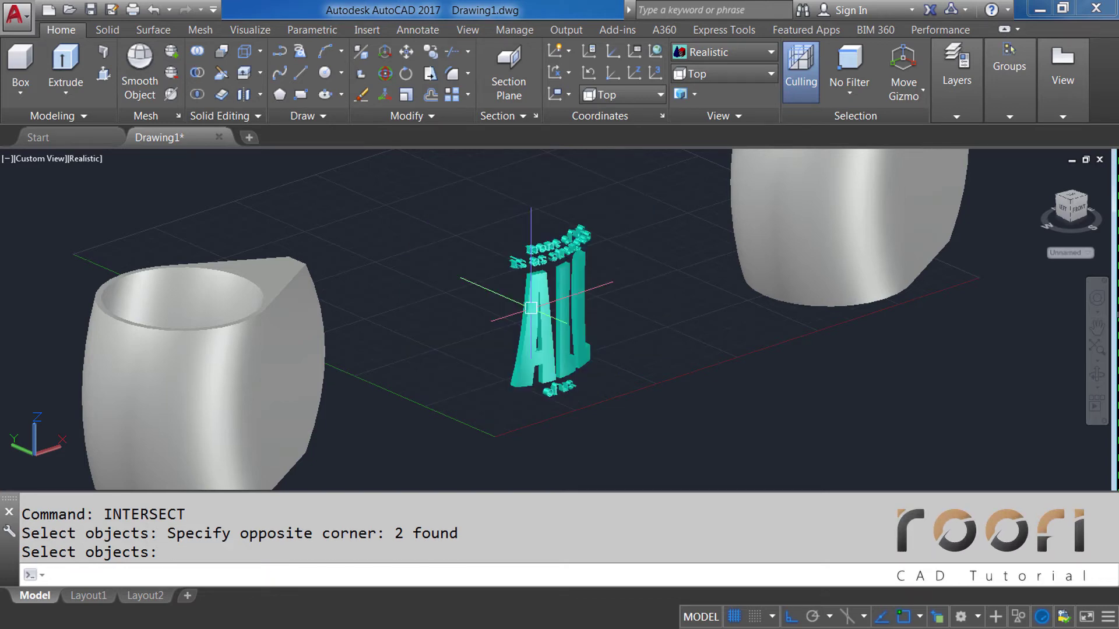
scroll(533, 309, up, 1)
scroll(554, 315, up, 1)
scroll(572, 319, up, 1)
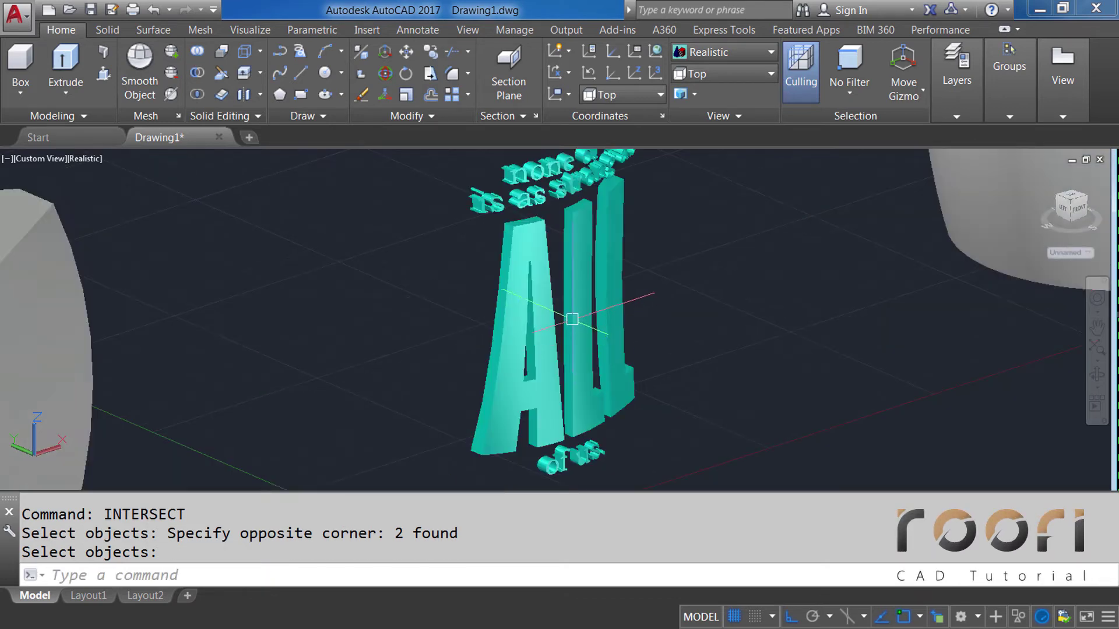
mouse_move(572, 319)
shift+middle_down()
mouse_move(512, 375)
mouse_move(571, 392)
mouse_move(721, 360)
mouse_move(754, 317)
mouse_move(692, 369)
mouse_move(637, 392)
mouse_move(574, 381)
mouse_move(507, 310)
mouse_move(570, 331)
mouse_move(579, 325)
mouse_move(569, 317)
shift+middle_up()
scroll(564, 355, down, 3)
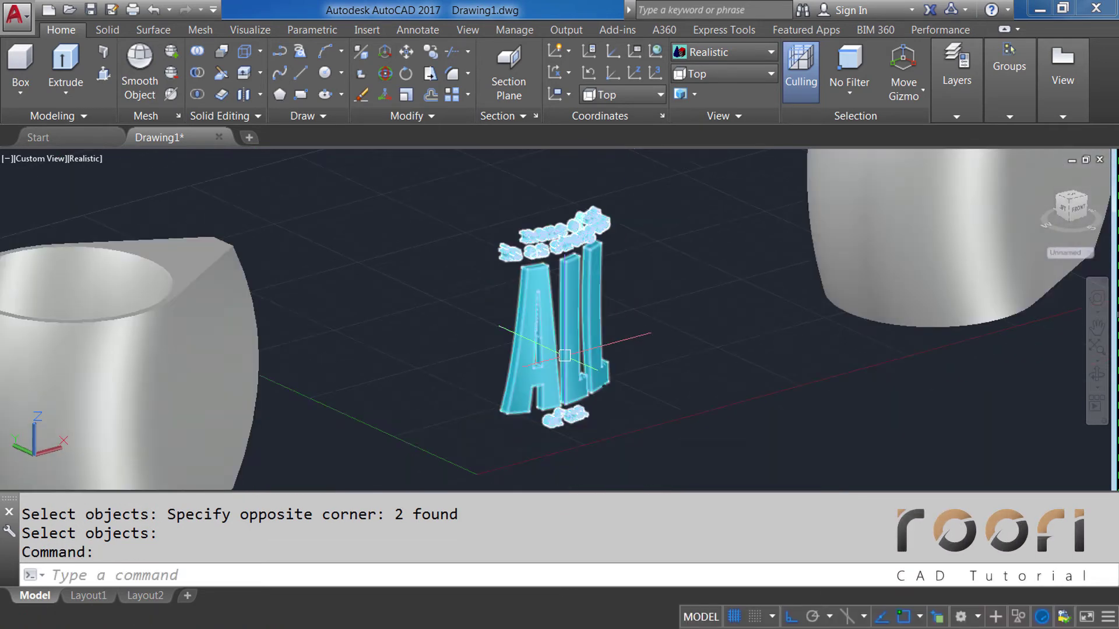
scroll(550, 359, down, 3)
shift+middle_drag(591, 369, 569, 369)
text(M)
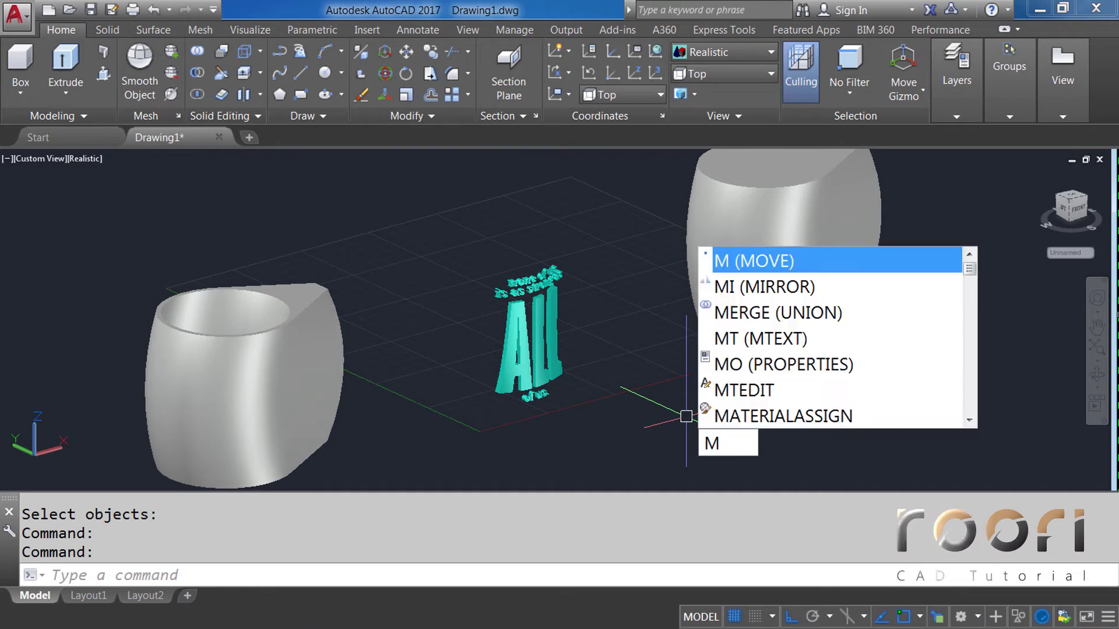
Step: Move the right-hand mug 200 units left so the curved lettering sits on its front
key(Return)
click(768, 323)
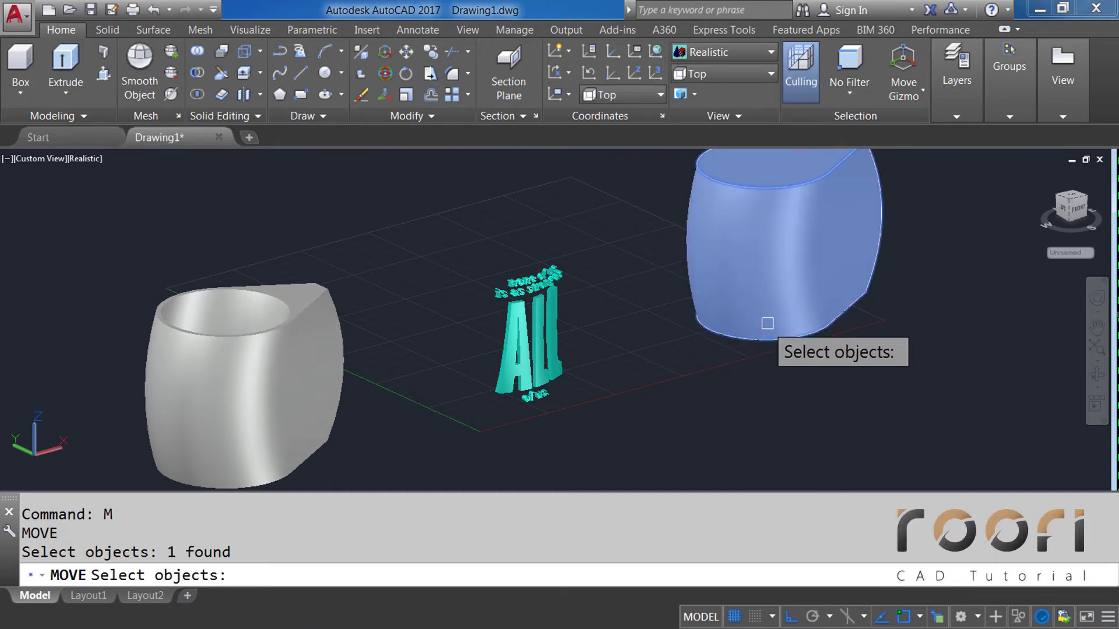
key(Return)
click(767, 321)
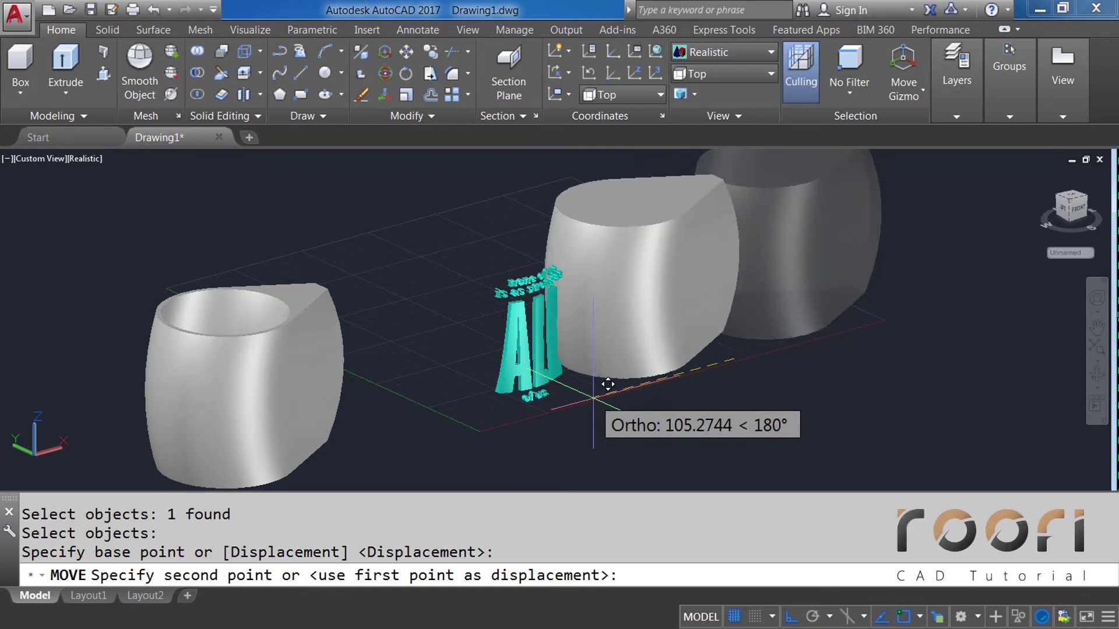
text(200)
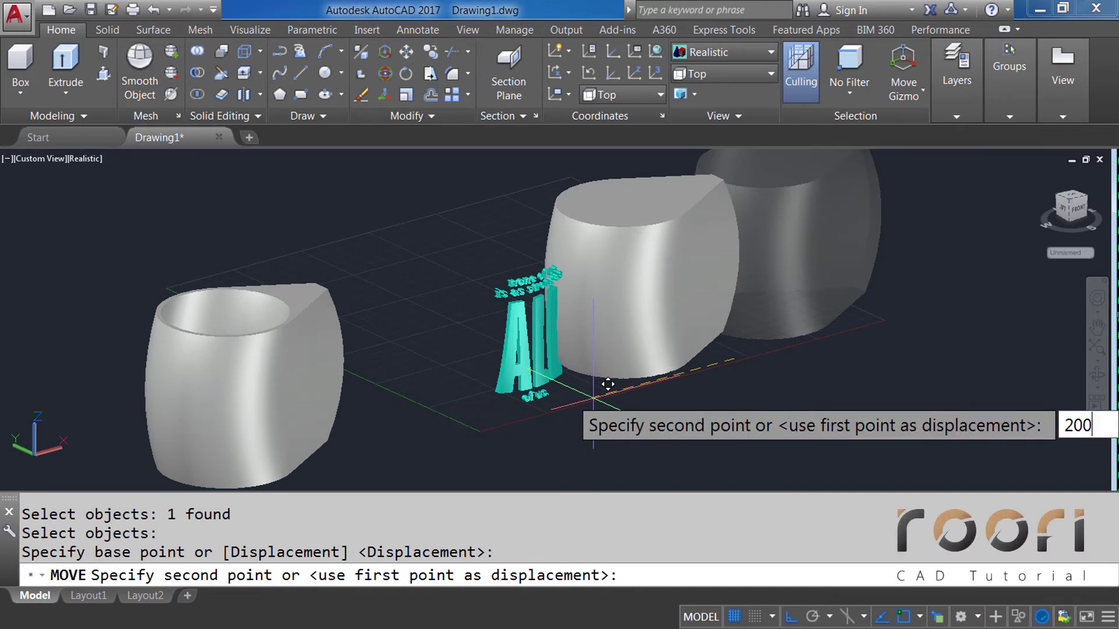
key(Return)
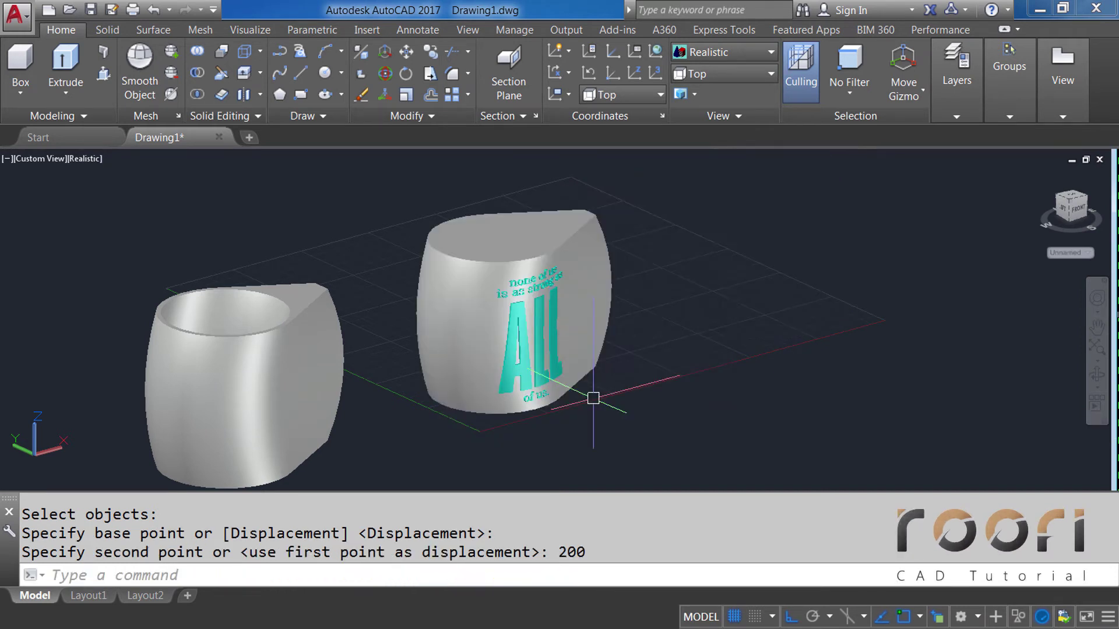
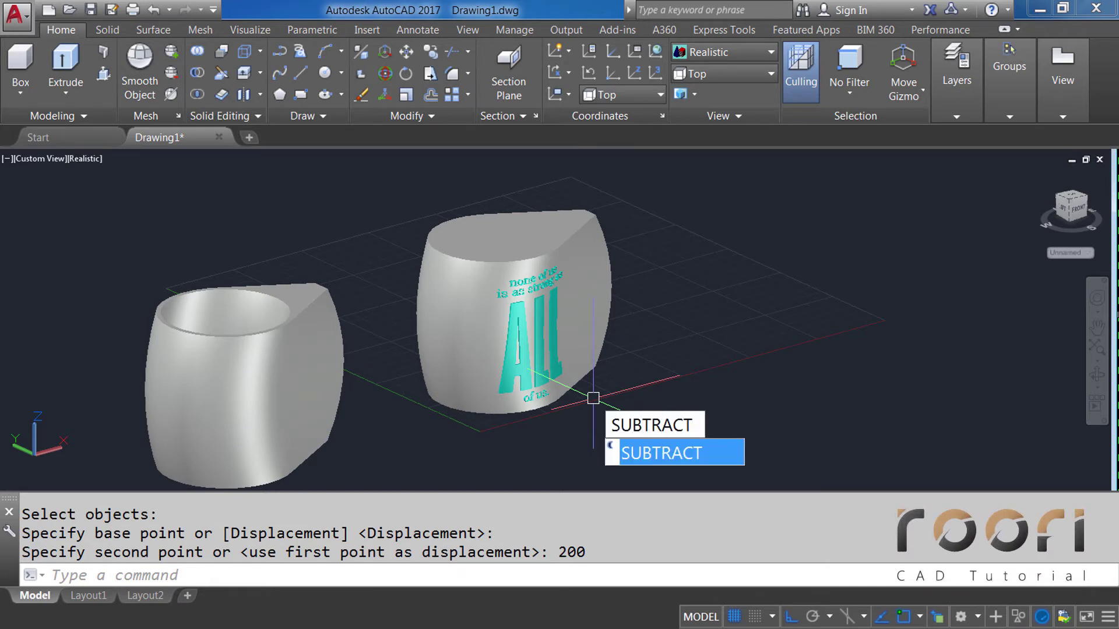
Step: Subtract the second mug body from the teal lettering solid, leaving only the curved text
key(Return)
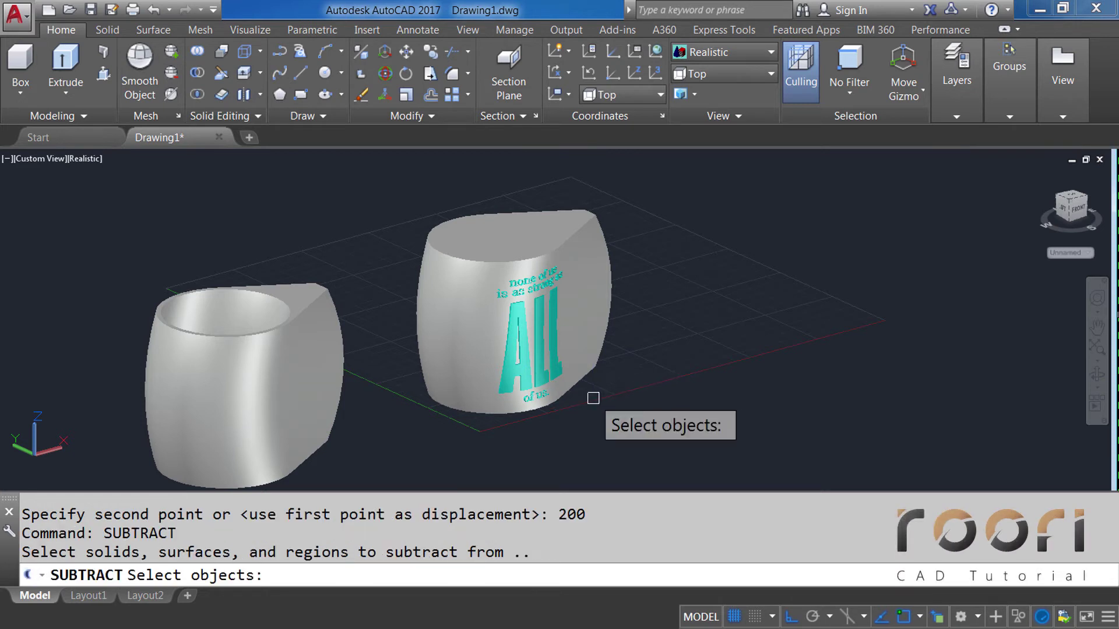
click(564, 394)
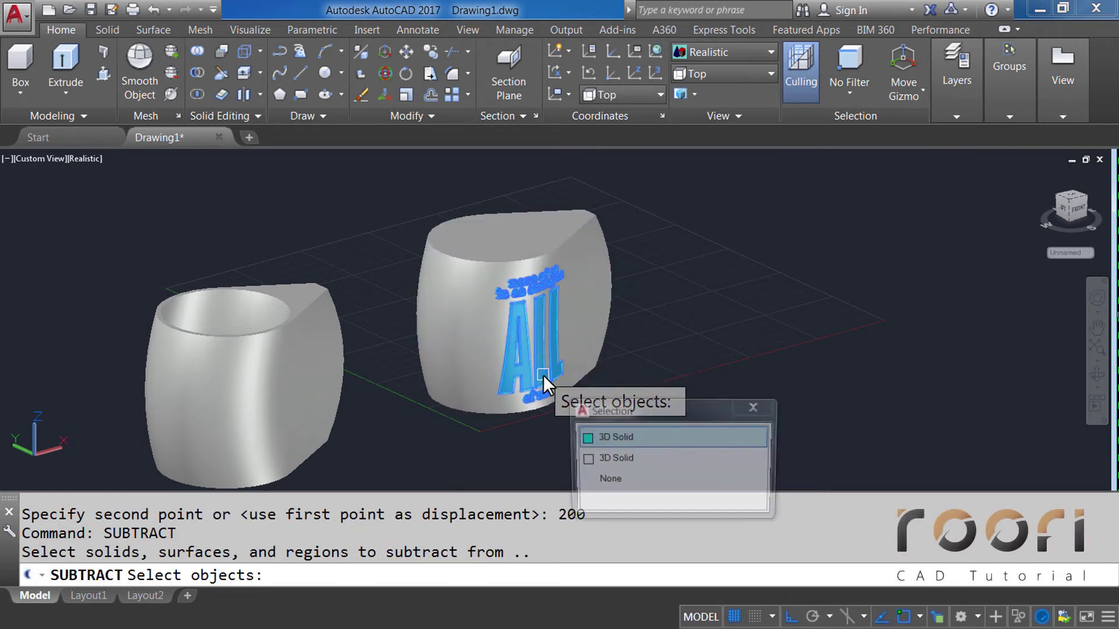
click(600, 436)
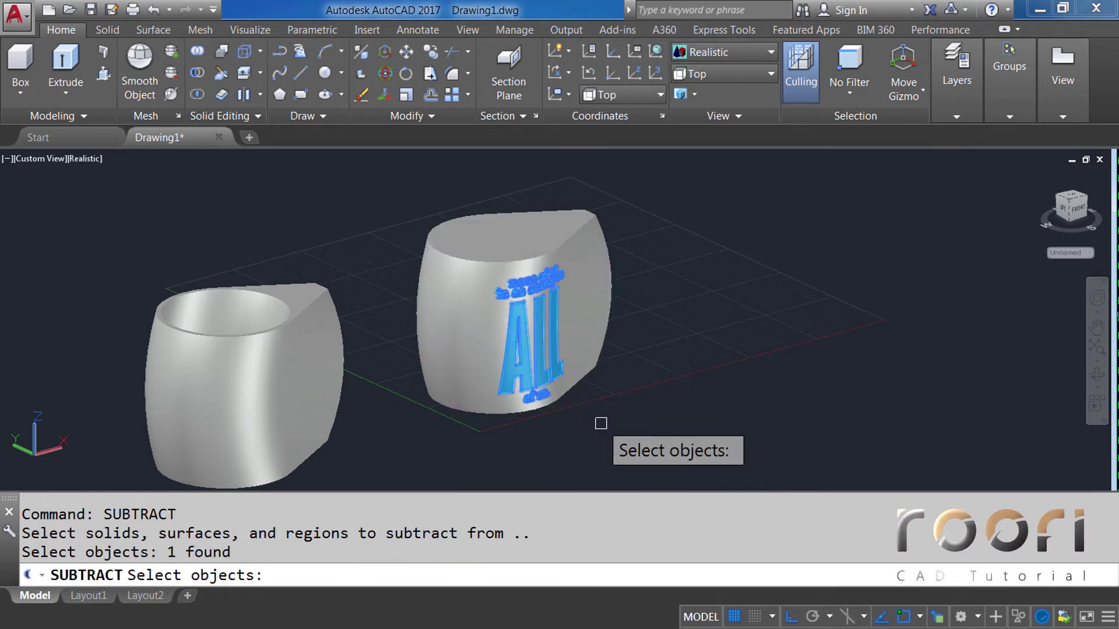
click(592, 350)
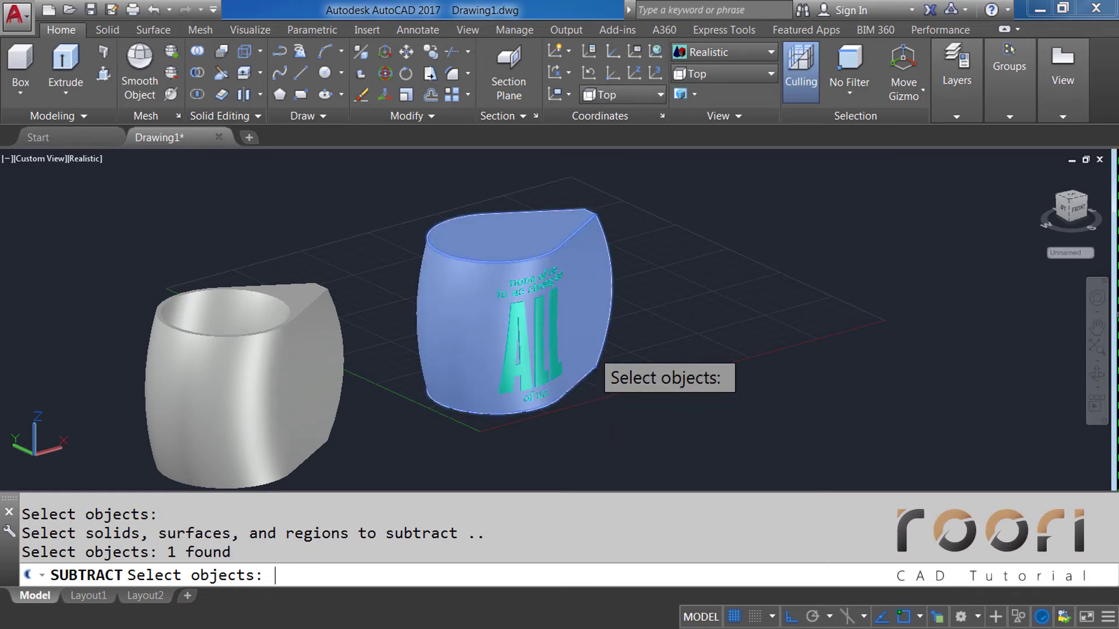
key(Return)
scroll(523, 340, up, 1)
scroll(523, 339, up, 3)
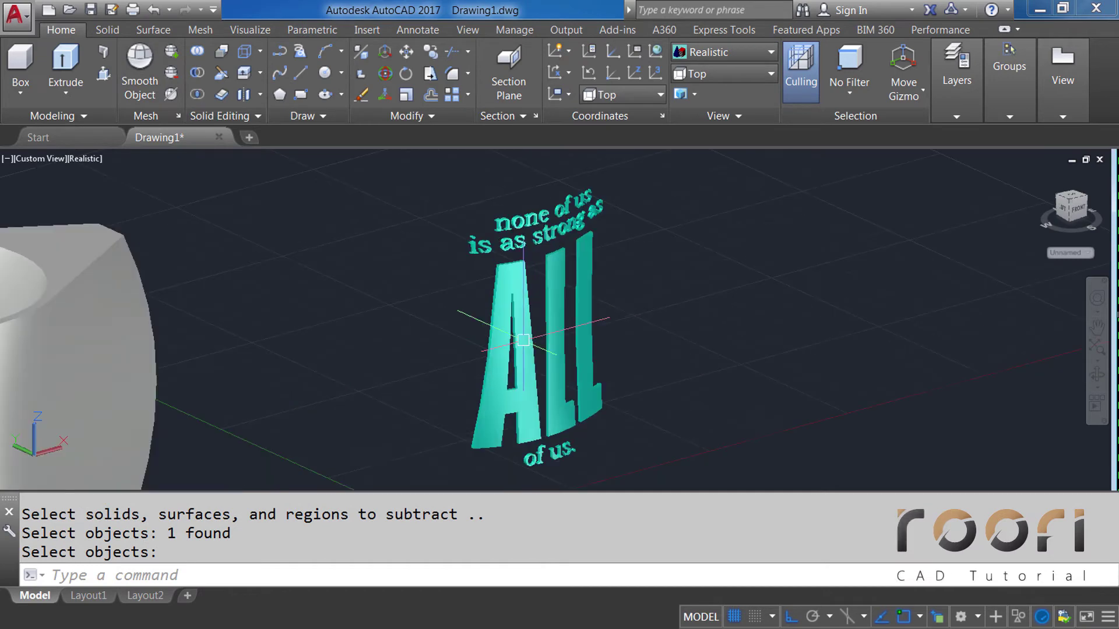
mouse_move(523, 322)
shift+middle_down()
mouse_move(625, 312)
mouse_move(641, 286)
mouse_move(530, 317)
mouse_move(517, 309)
mouse_move(531, 305)
shift+middle_up()
scroll(531, 304, down, 3)
mouse_move(512, 349)
shift+middle_down()
mouse_move(474, 406)
mouse_move(554, 372)
shift+middle_up()
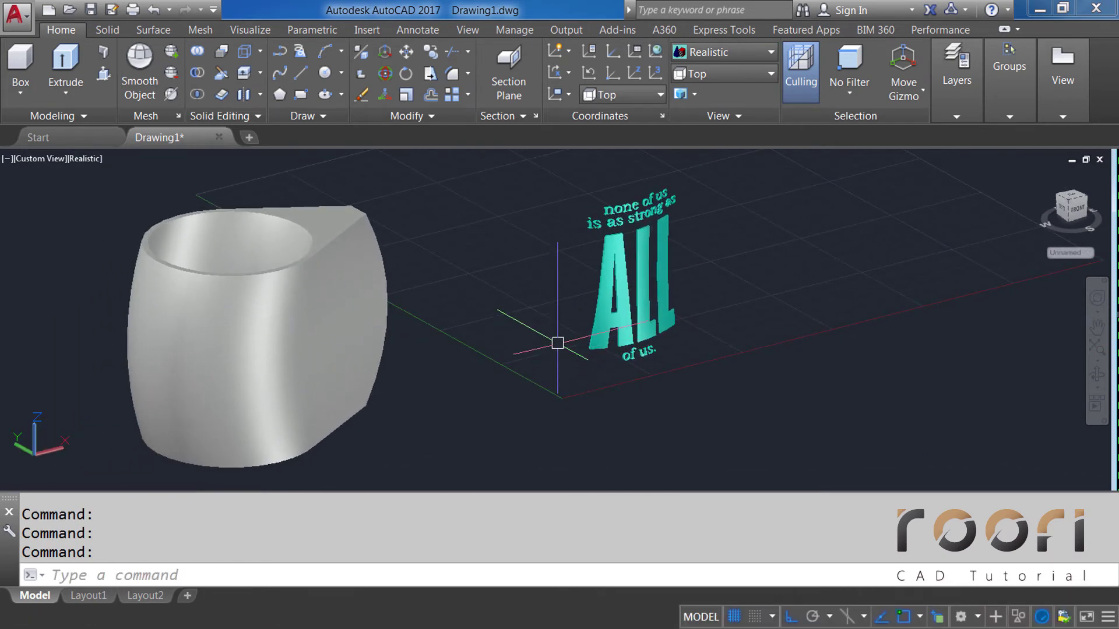
text(M)
Step: Move the hollow mug 200 units onto the lettering
key(Return)
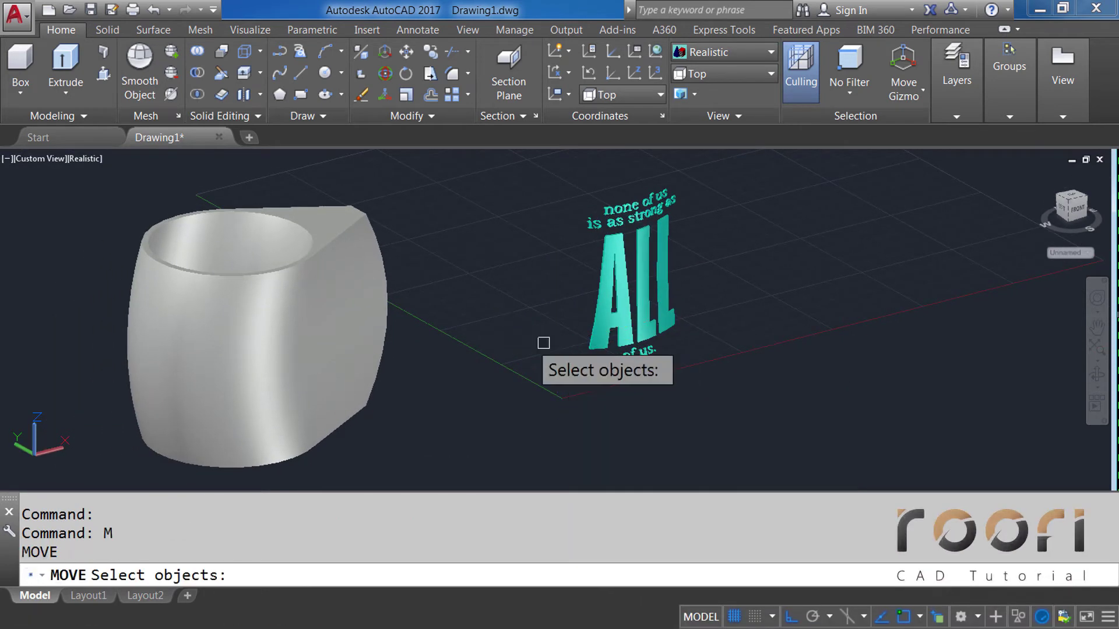
click(326, 410)
key(Return)
click(405, 440)
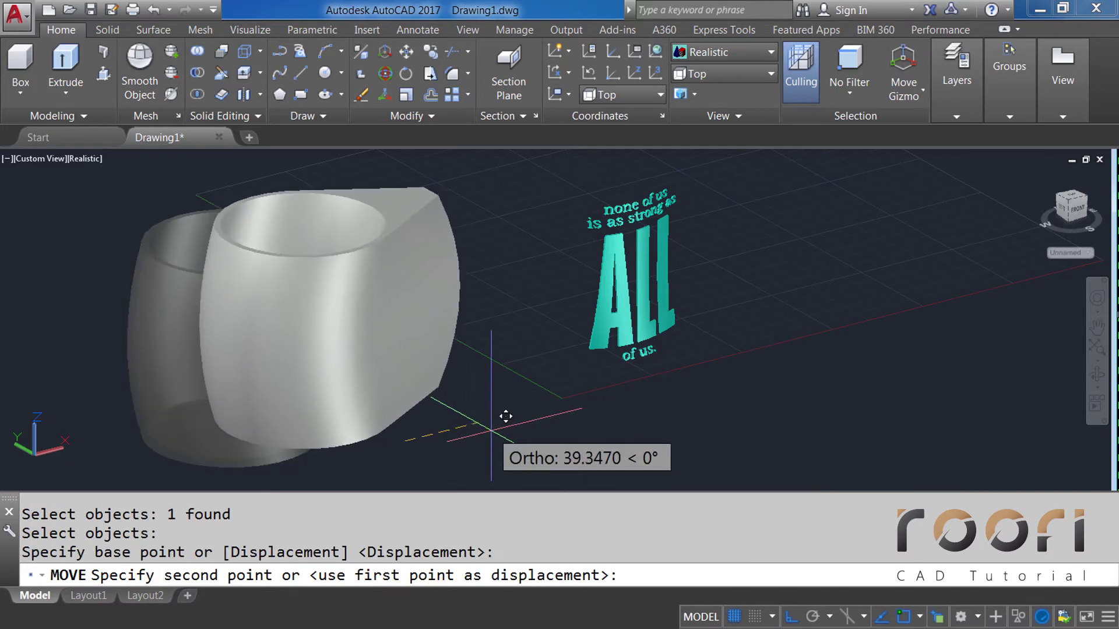
text(200)
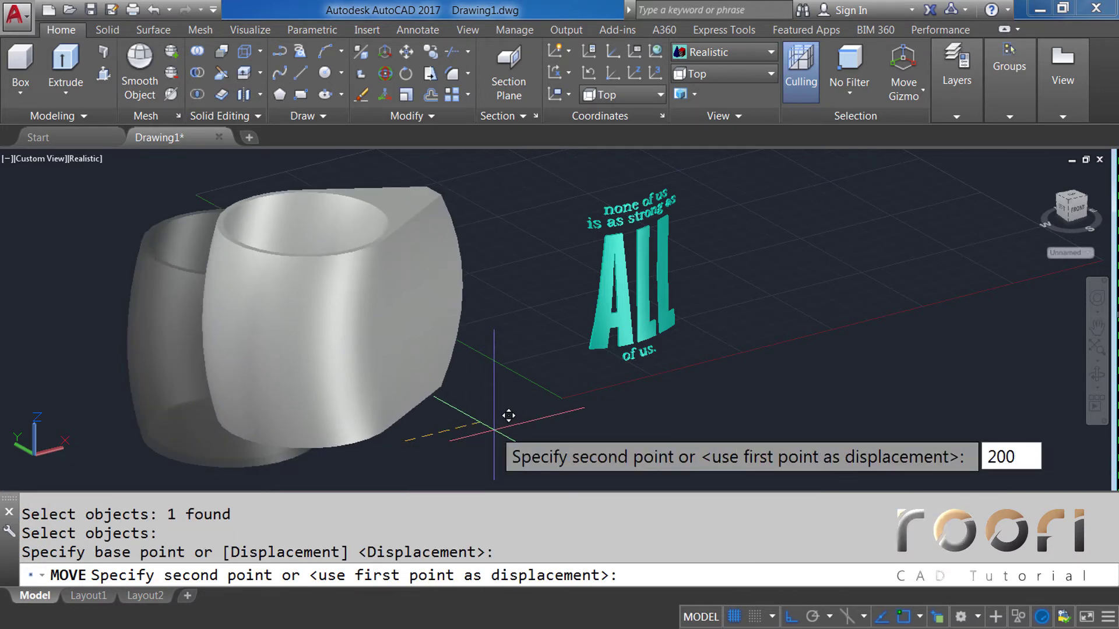
key(Return)
text(CO)
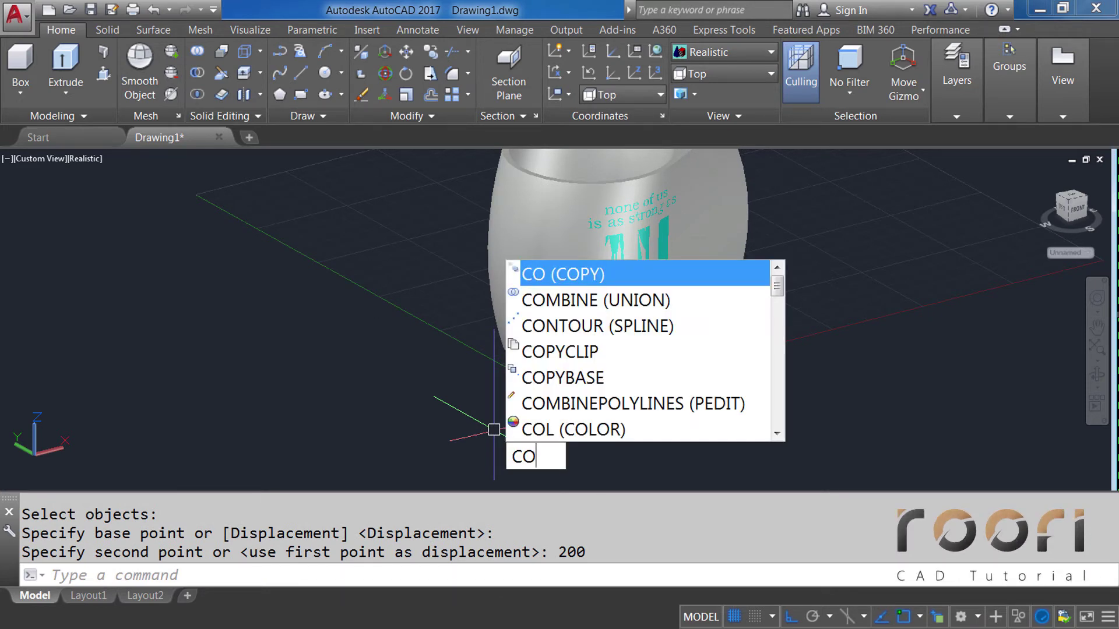
Step: Copy the lettering solid 100 units to the left
key(Return)
click(648, 344)
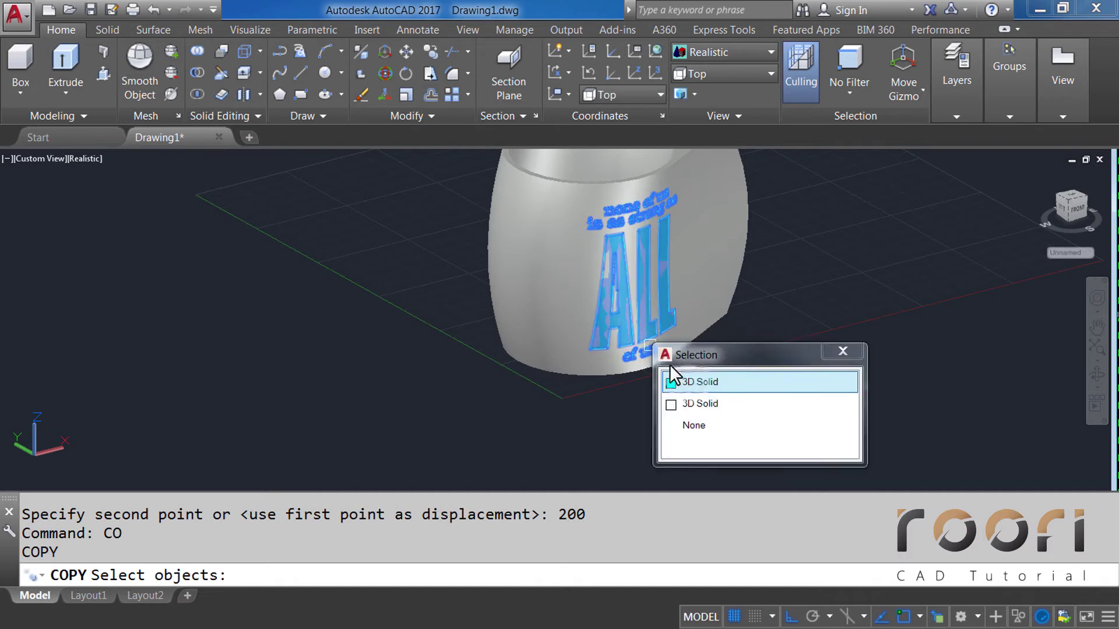
click(688, 380)
key(Return)
click(679, 382)
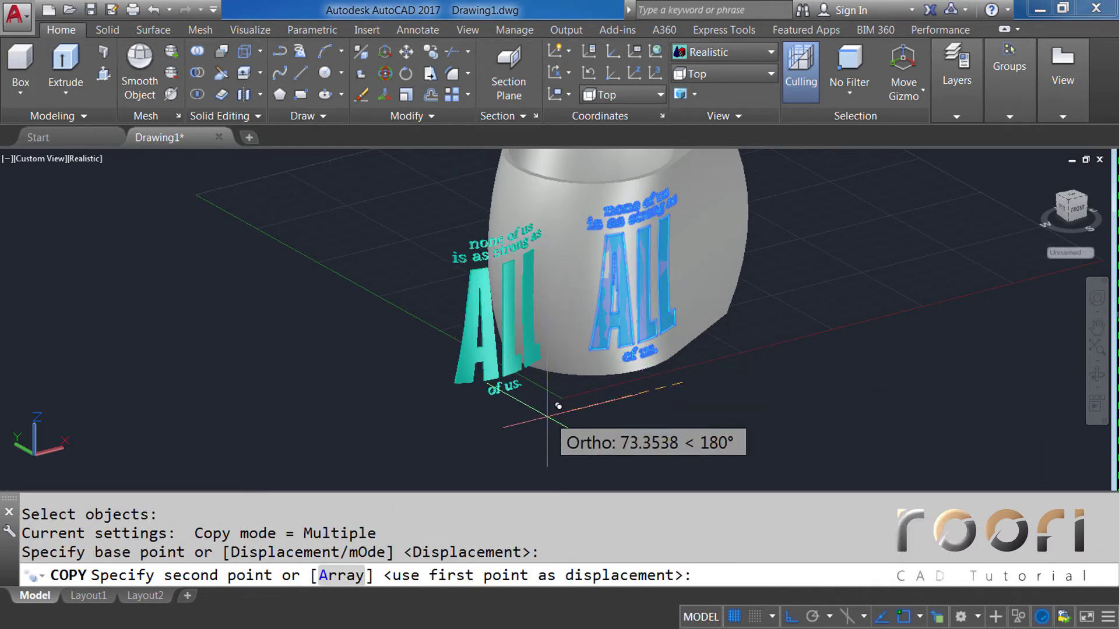
text(100)
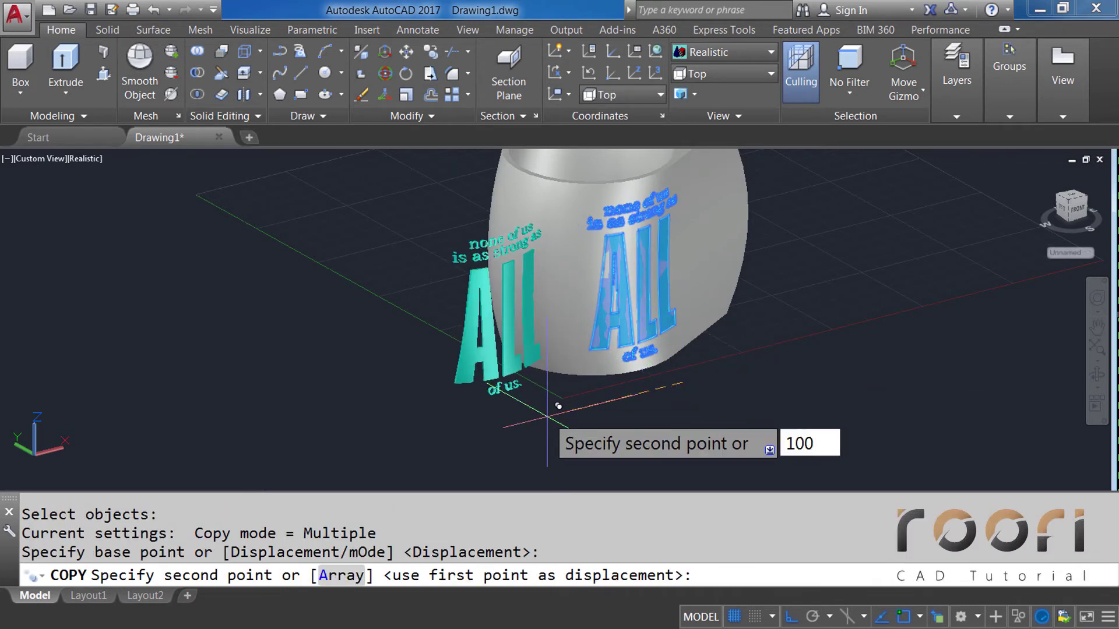
key(Return)
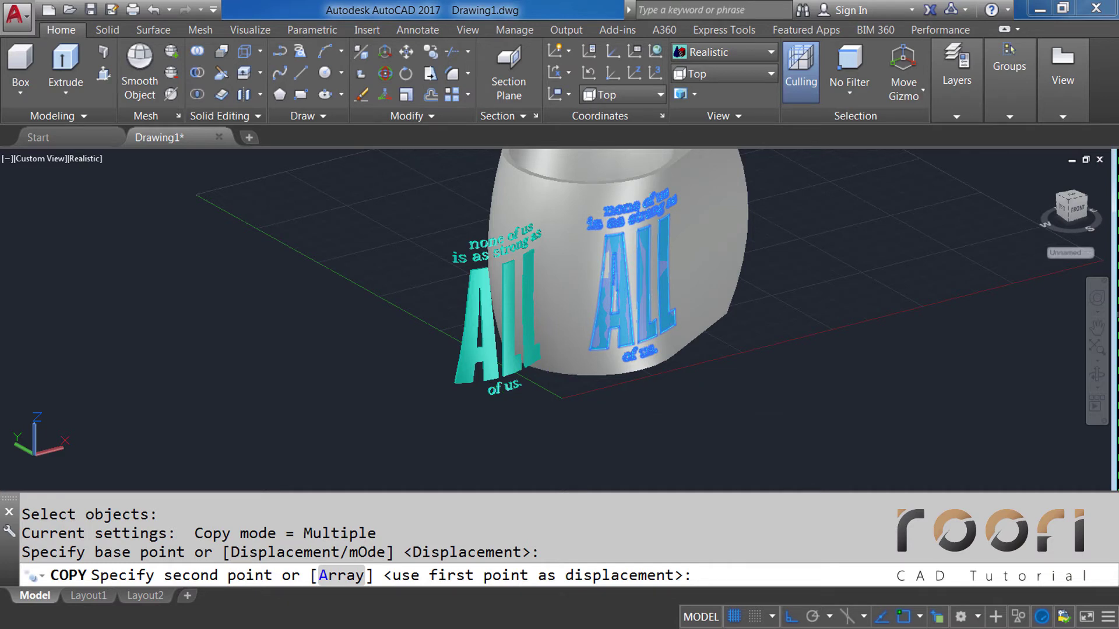
key(Return)
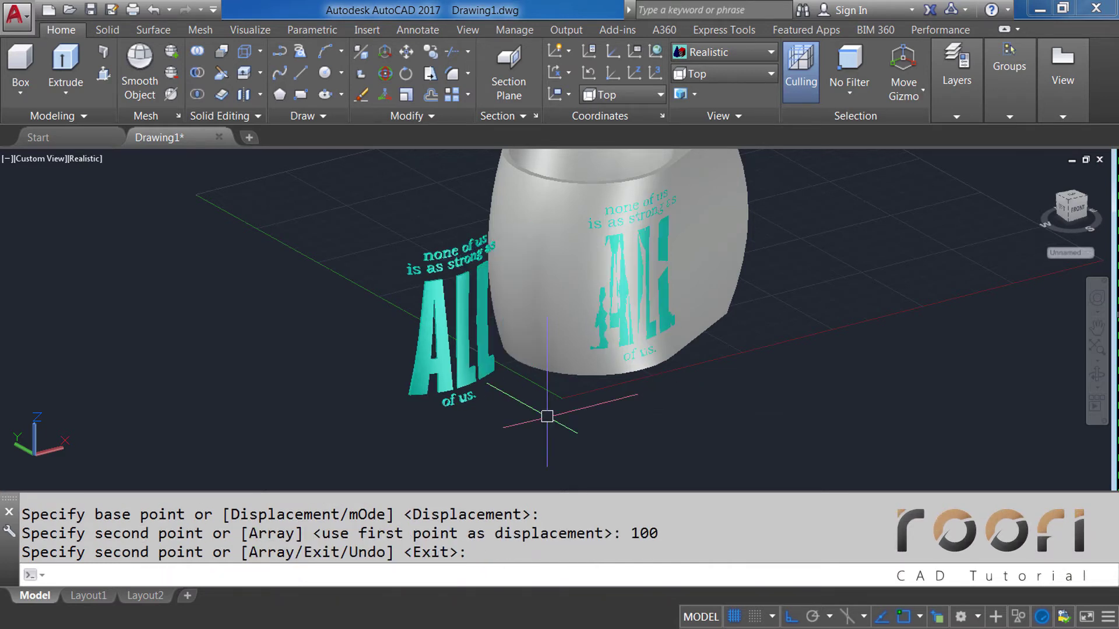
Step: Subtract the overlapping lettering from the mug to engrave the text into its surface
text(SUBT)
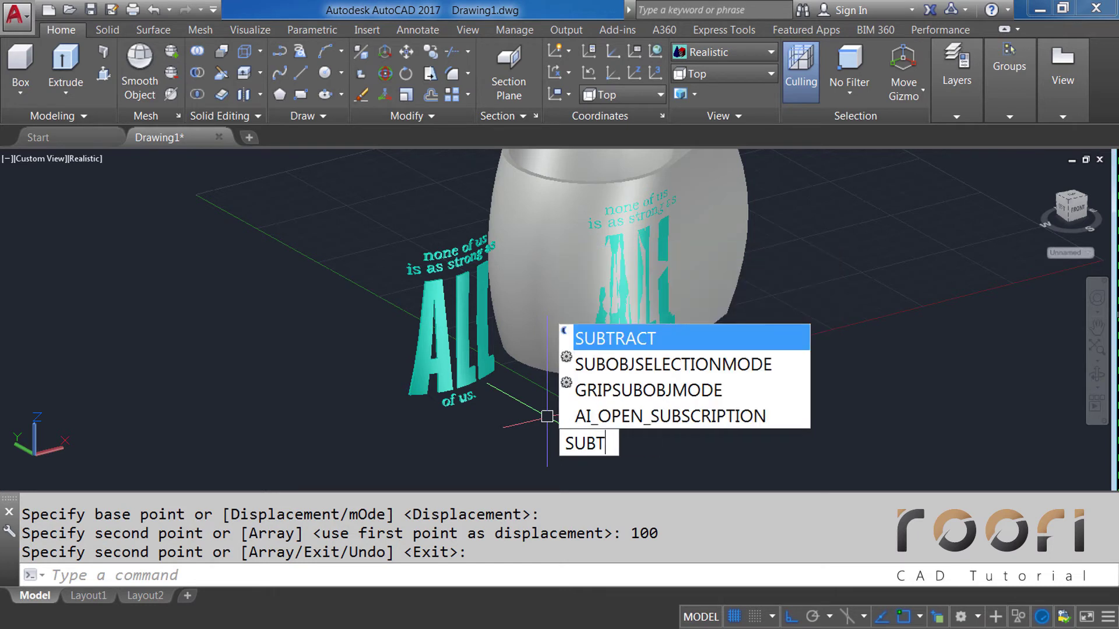
text(RACT)
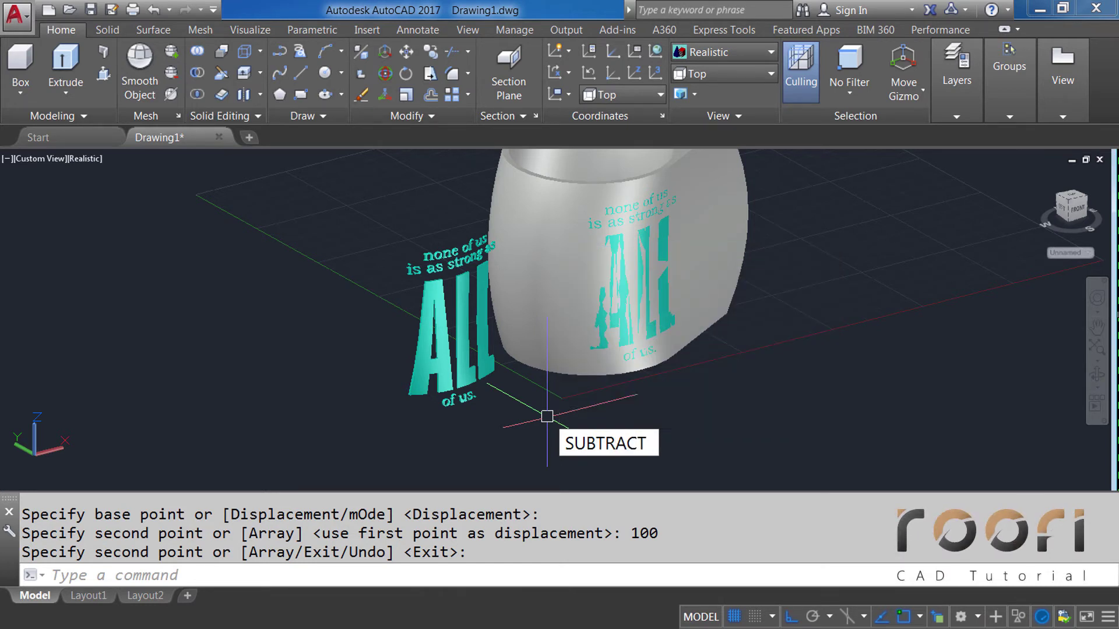
key(Return)
click(553, 365)
key(Return)
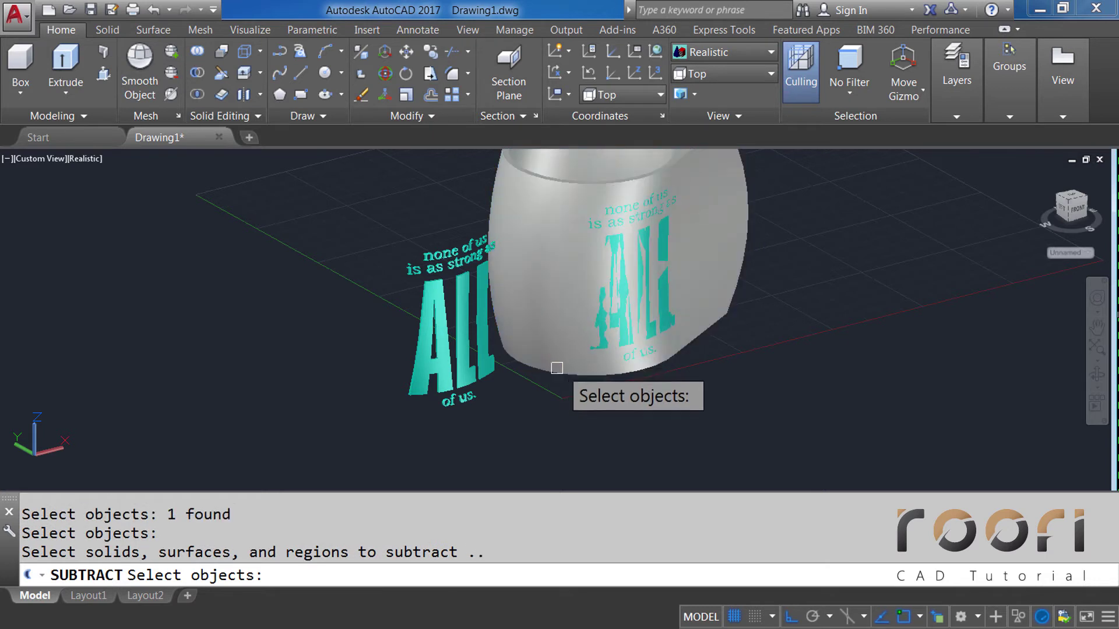
click(635, 315)
click(683, 387)
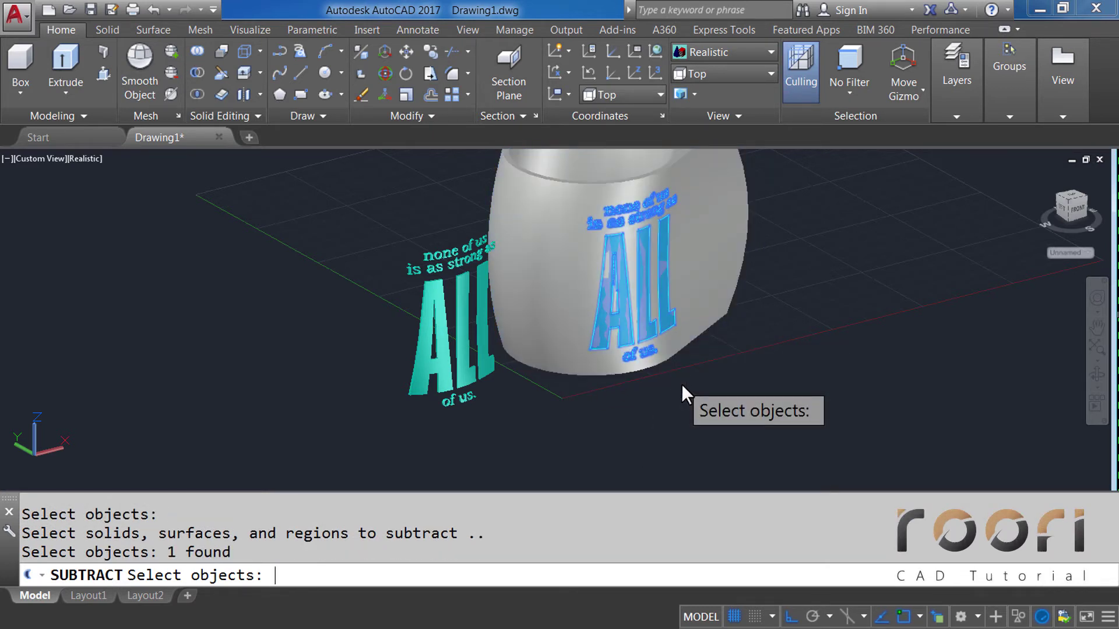
key(Return)
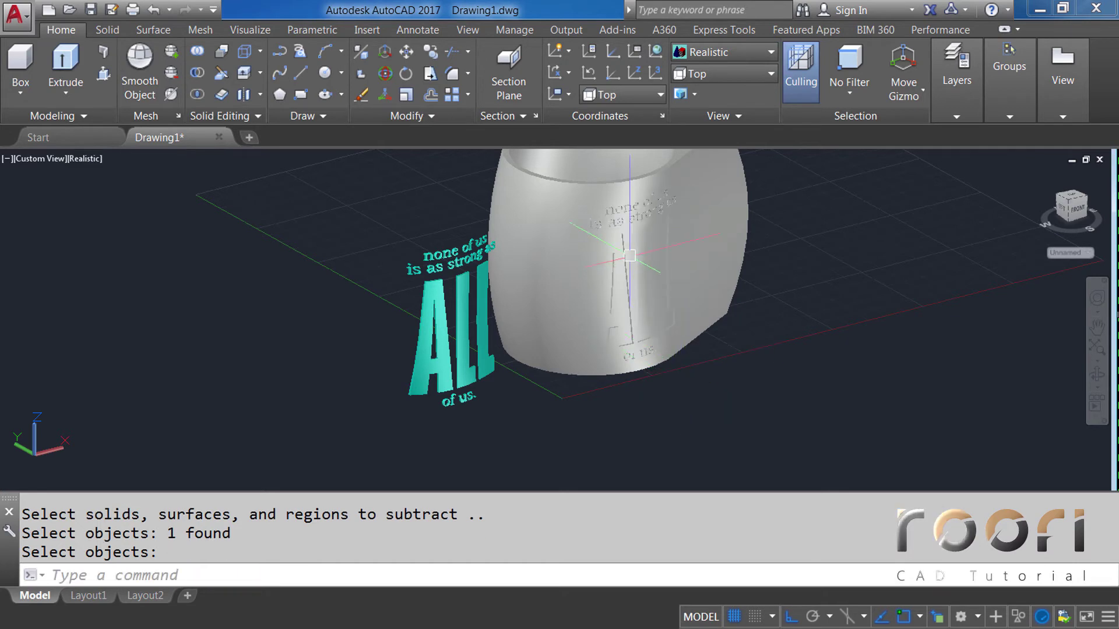
scroll(619, 251, up, 2)
mouse_move(629, 295)
shift+middle_down()
mouse_move(514, 231)
mouse_move(625, 292)
mouse_move(634, 282)
shift+middle_up()
key(Return)
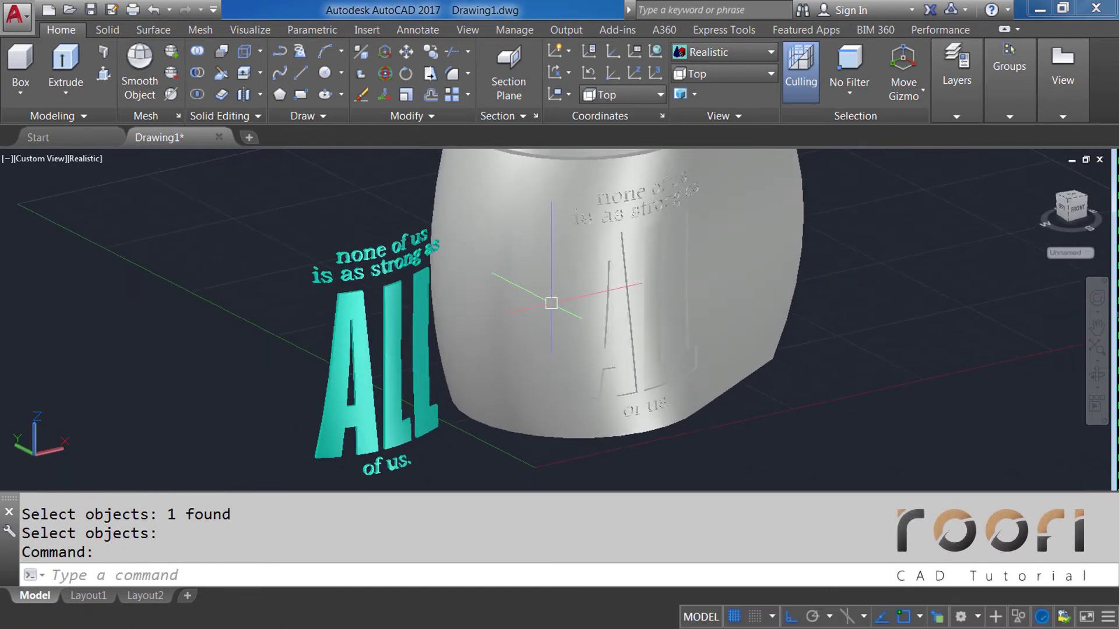
scroll(560, 357, down, 2)
Step: Move the copied lettering into the engraved mug
text(m)
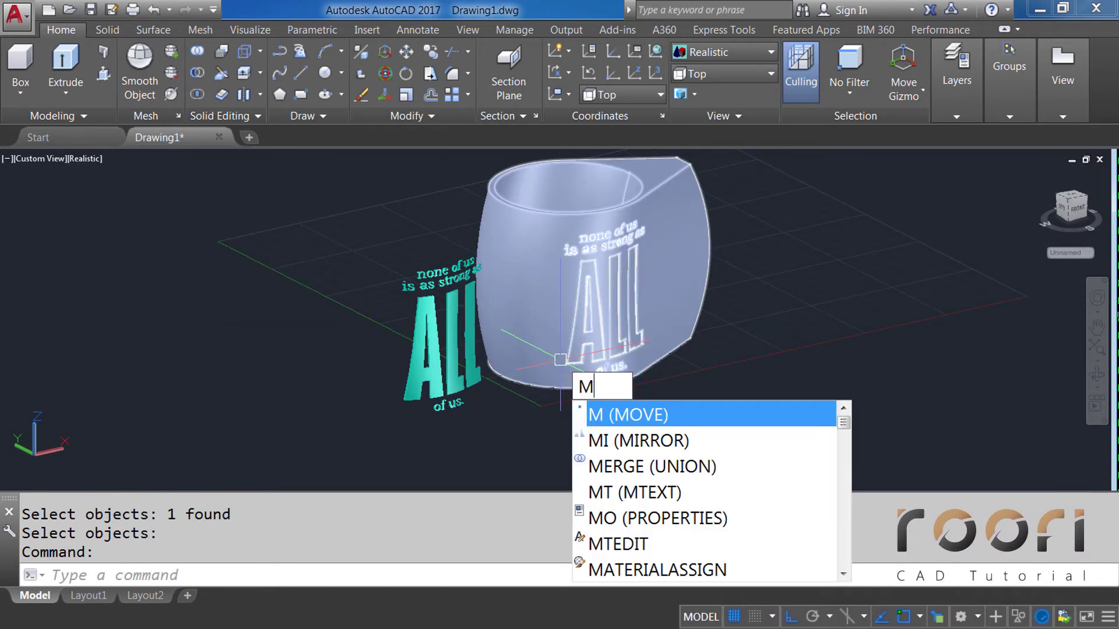
key(Return)
click(444, 406)
key(Return)
click(445, 406)
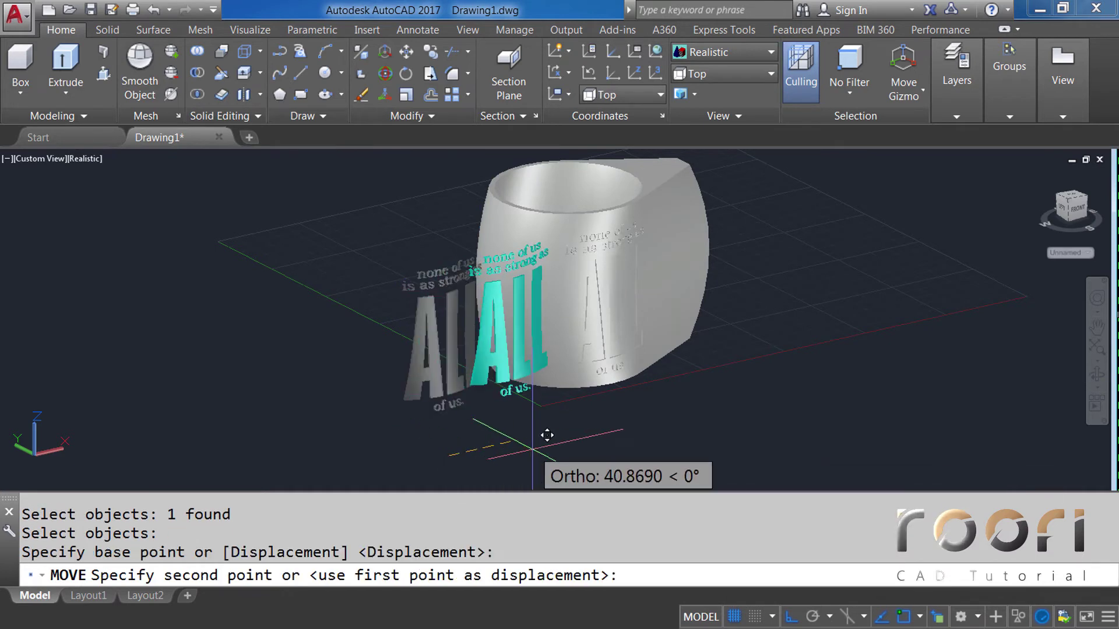
text(100)
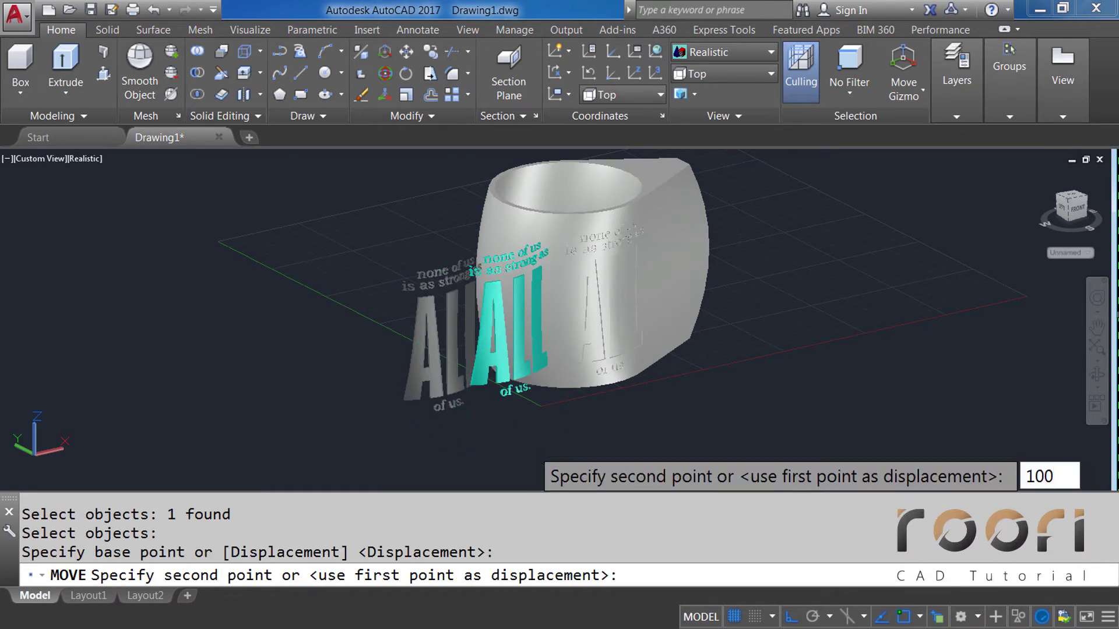
key(Return)
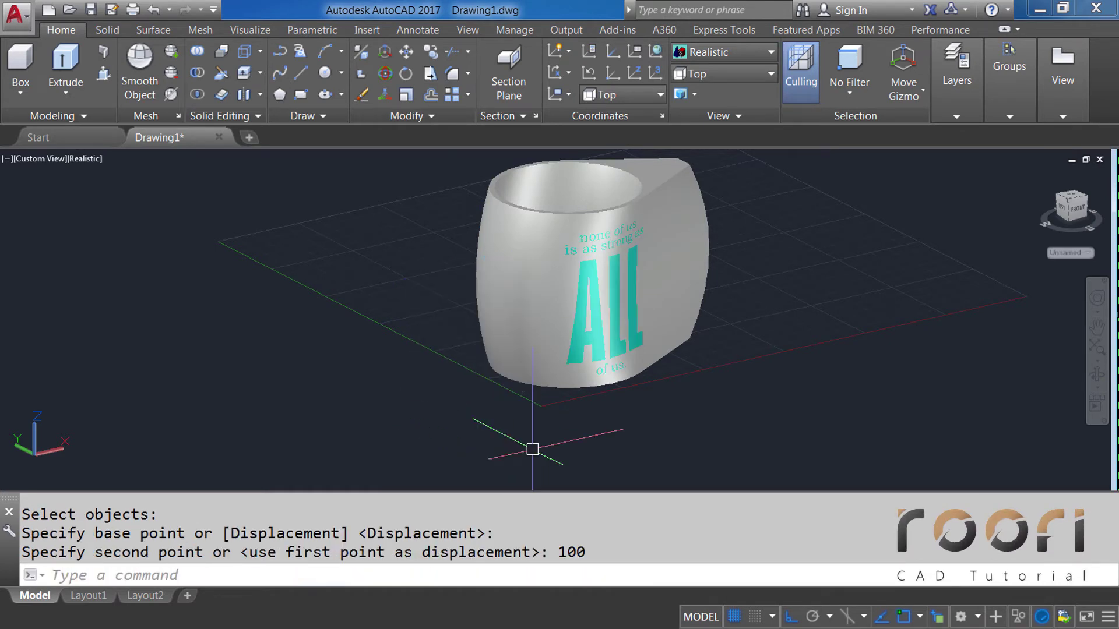
Step: Orbit around the mug to inspect its front and side lettering
scroll(606, 326, up, 1)
scroll(615, 305, up, 2)
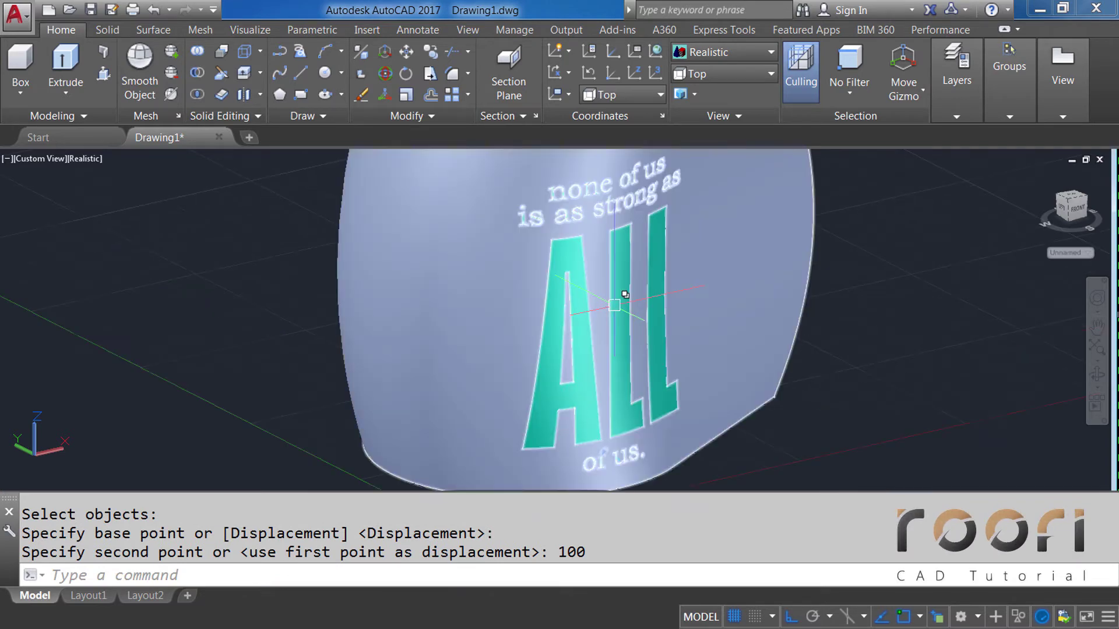
mouse_move(618, 312)
shift+middle_down()
mouse_move(604, 324)
mouse_move(572, 280)
mouse_move(553, 359)
shift+middle_up()
scroll(637, 349, up, 2)
mouse_move(637, 350)
shift+middle_down()
mouse_move(606, 367)
mouse_move(524, 367)
mouse_move(516, 384)
mouse_move(644, 425)
mouse_move(591, 337)
shift+middle_up()
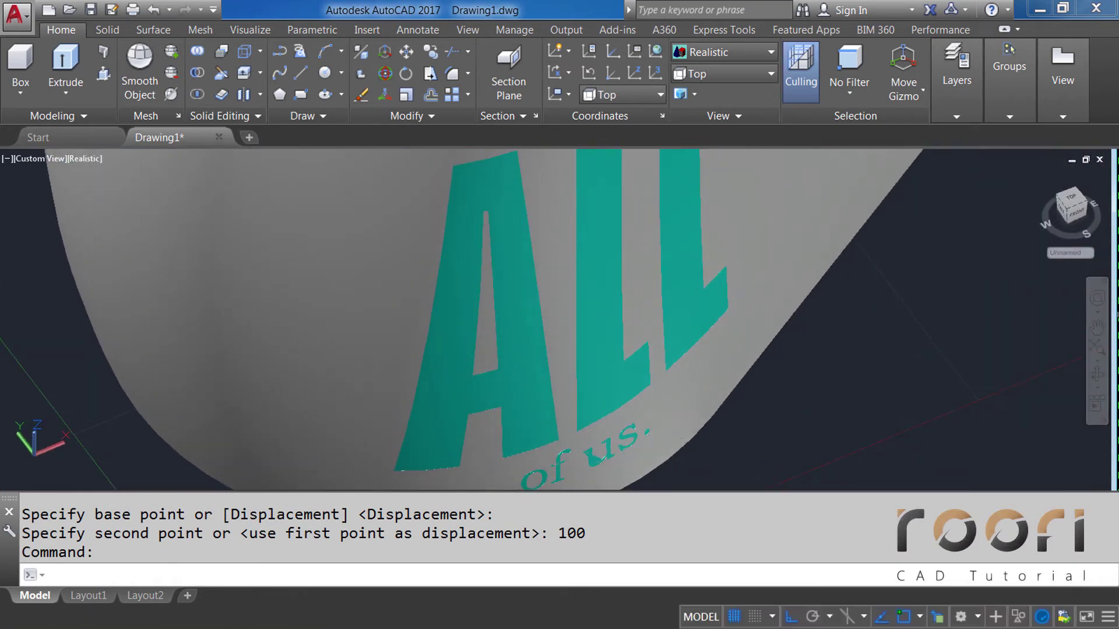
mouse_move(559, 251)
shift+middle_down()
mouse_move(624, 322)
mouse_move(760, 265)
mouse_move(492, 262)
mouse_move(500, 243)
mouse_move(592, 330)
shift+middle_up()
click(575, 348)
Step: Zoom and orbit to view the mug from an elevated angle above the grid
scroll(559, 362, up, 3)
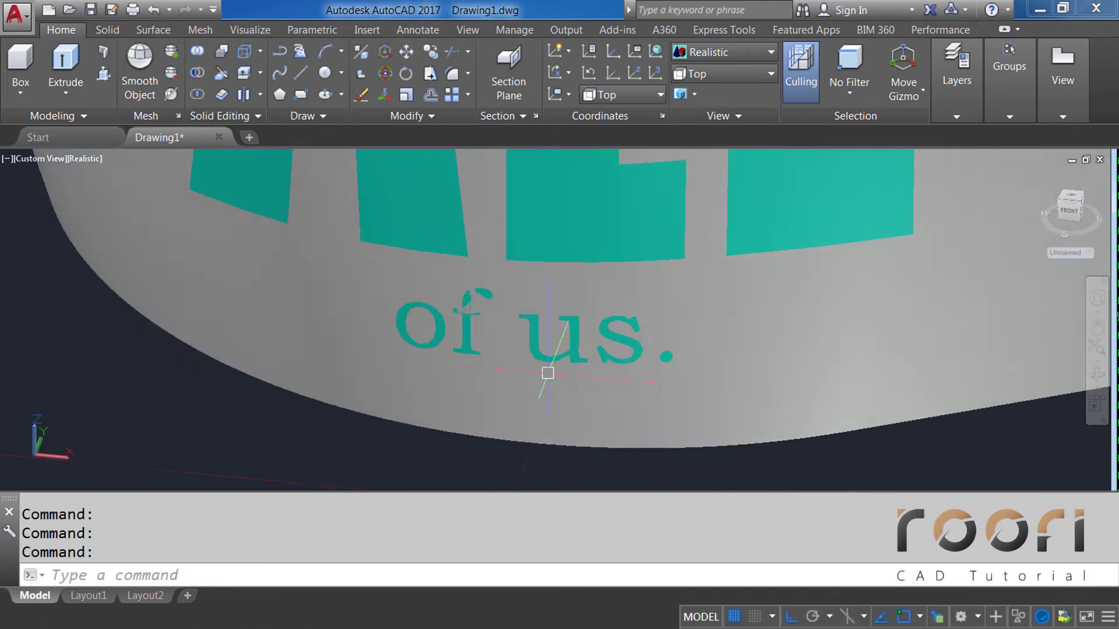
scroll(548, 370, up, 3)
shift+middle_drag(547, 373, 550, 382)
scroll(507, 395, down, 4)
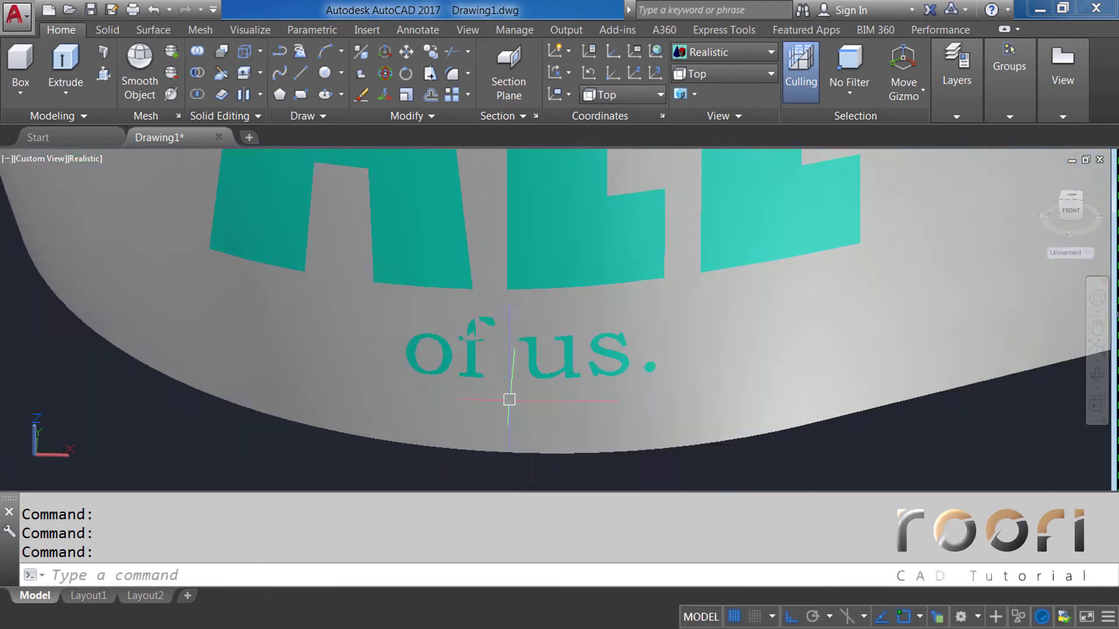
scroll(525, 349, down, 5)
scroll(572, 266, down, 2)
scroll(562, 289, down, 3)
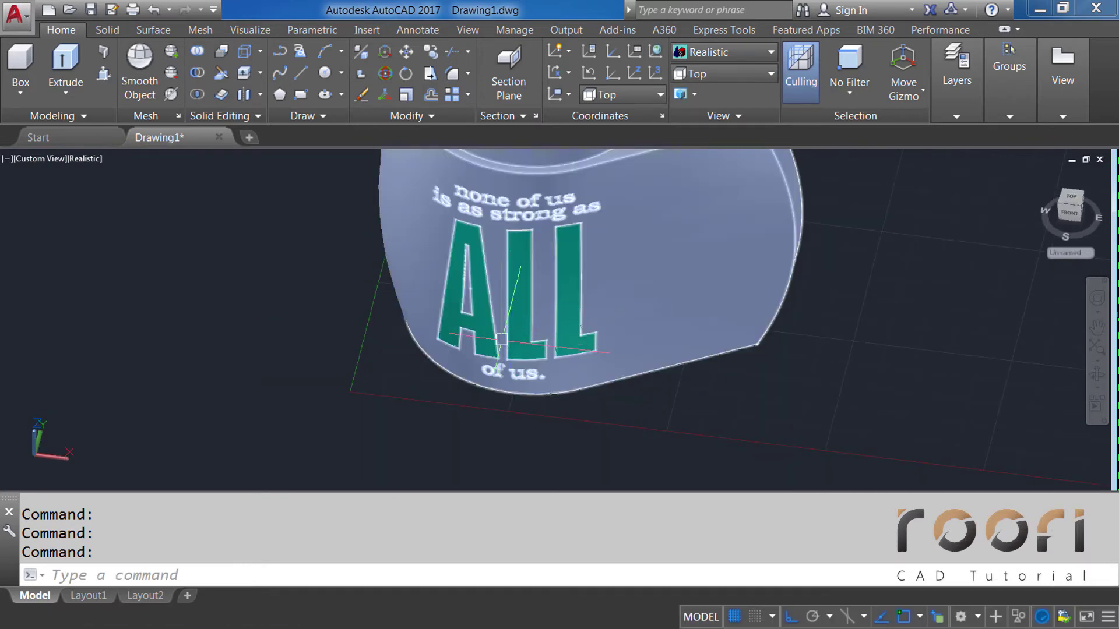
shift+middle_drag(563, 288, 515, 306)
click(526, 291)
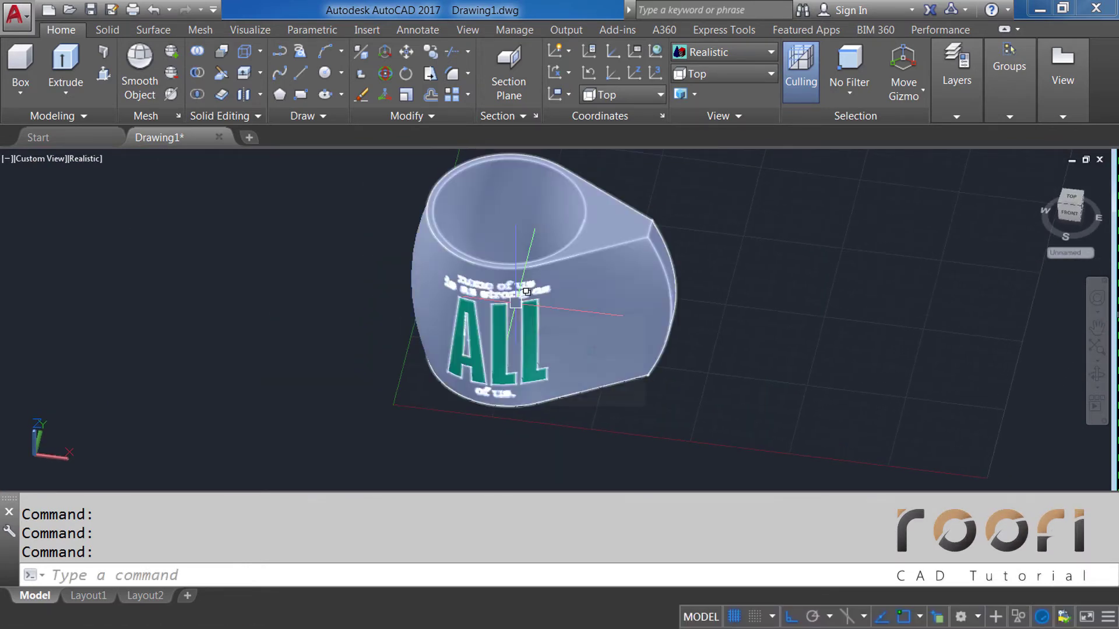
mouse_move(513, 288)
shift+middle_down()
mouse_move(376, 325)
mouse_move(274, 279)
mouse_move(217, 282)
mouse_move(412, 307)
mouse_move(567, 243)
shift+middle_up()
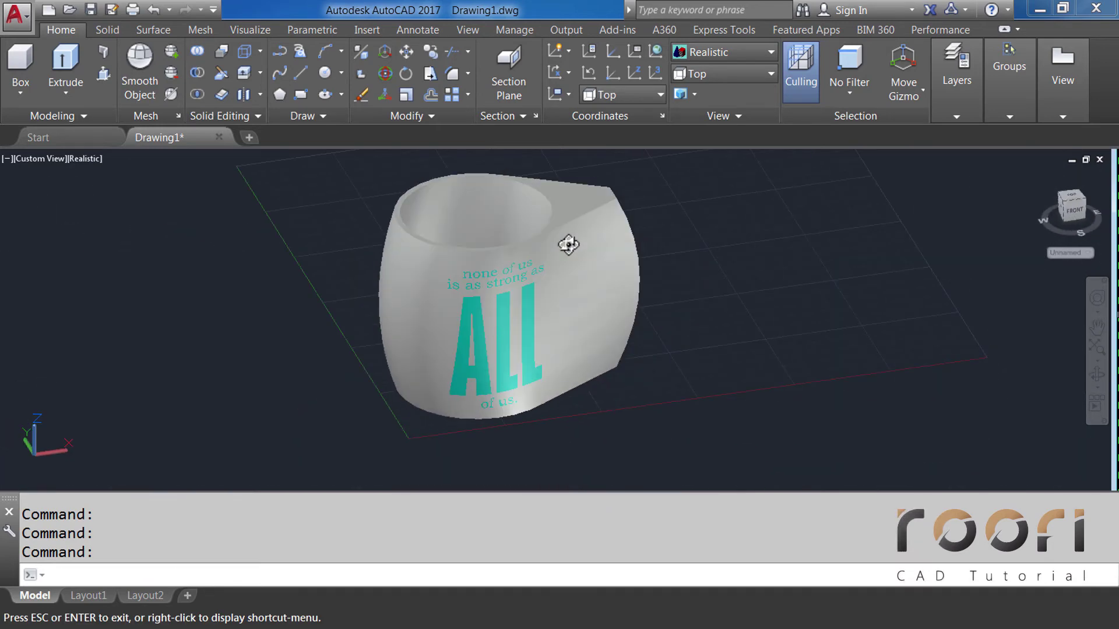
Step: Switch the mug to 2D Wireframe in Front view and pan it to the left
click(709, 57)
click(705, 75)
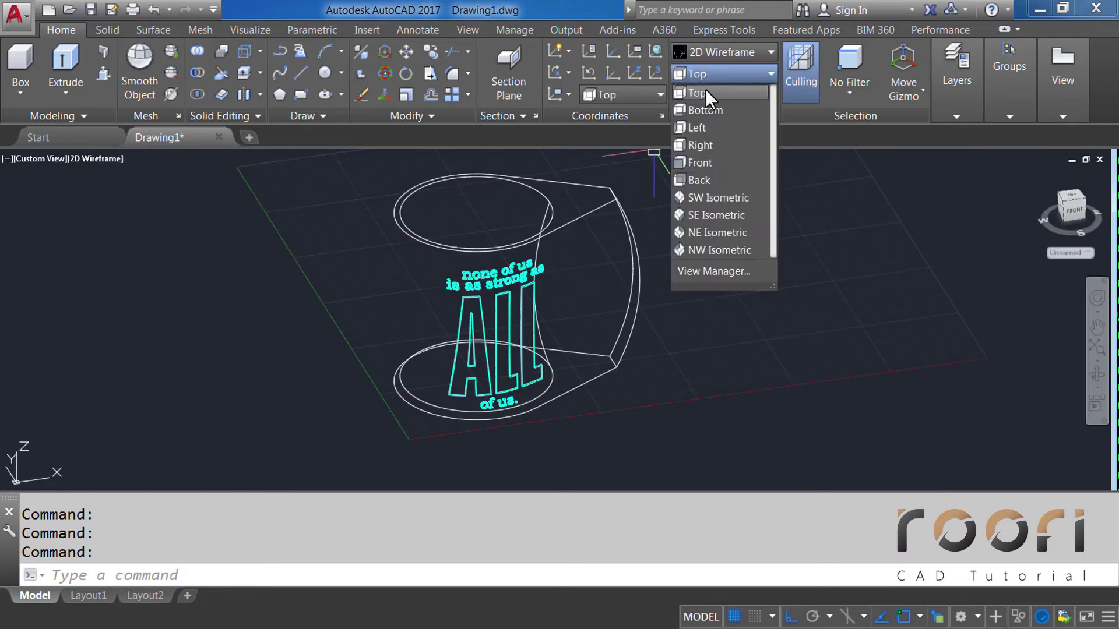
click(695, 163)
scroll(477, 291, down, 2)
mouse_move(687, 317)
middle_down()
mouse_move(556, 309)
mouse_move(537, 323)
middle_up()
text(L)
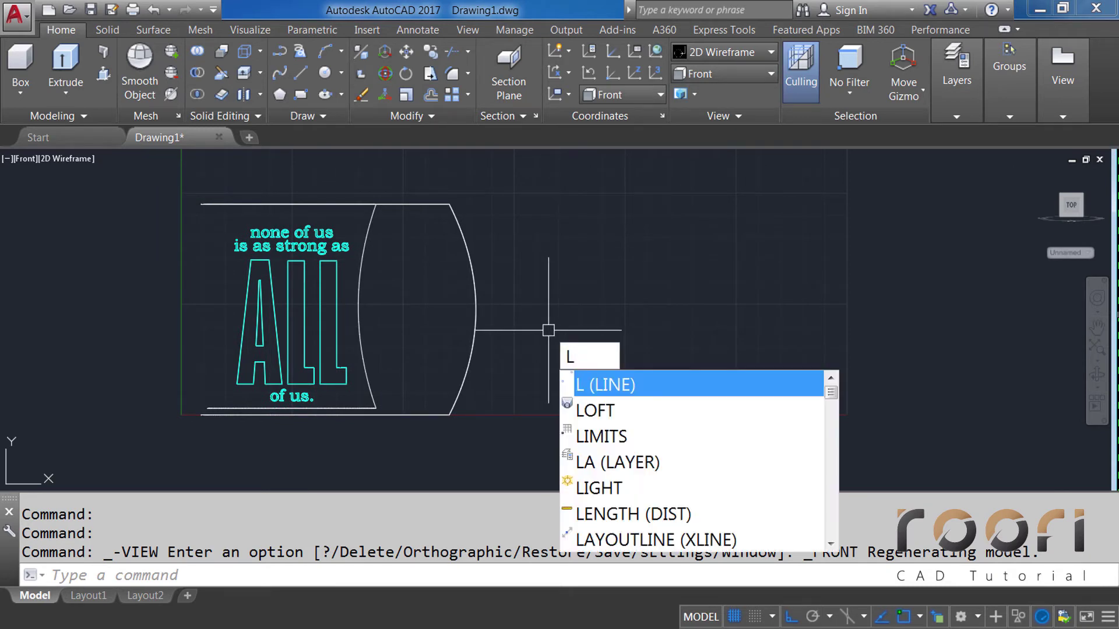
Step: Draw a 95-unit vertical line to the right of the mug's base
key(Return)
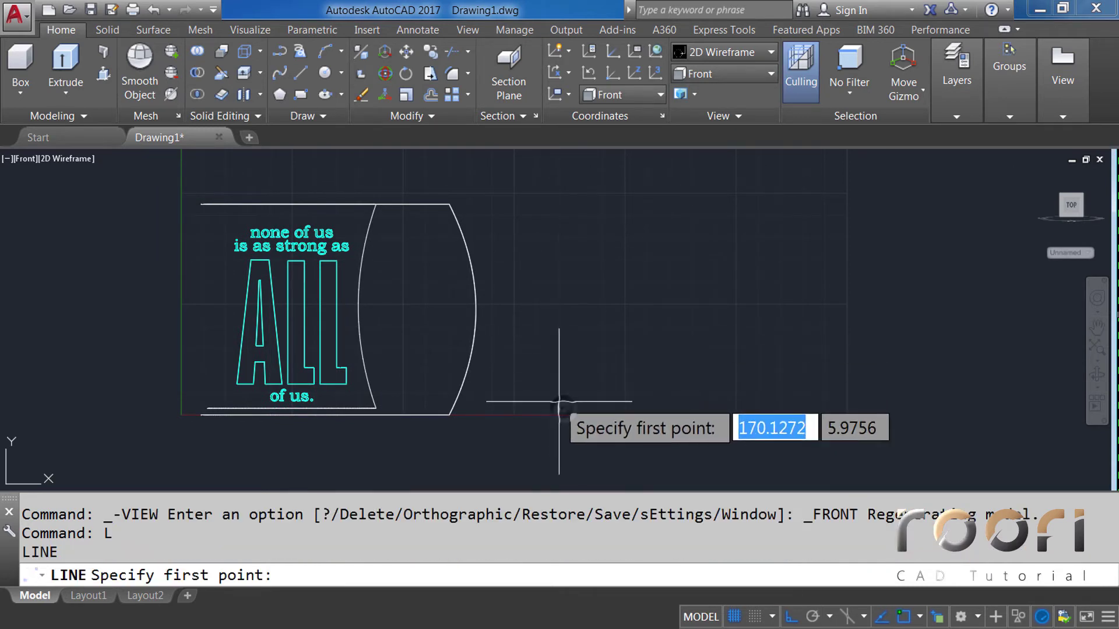
click(563, 408)
text(95)
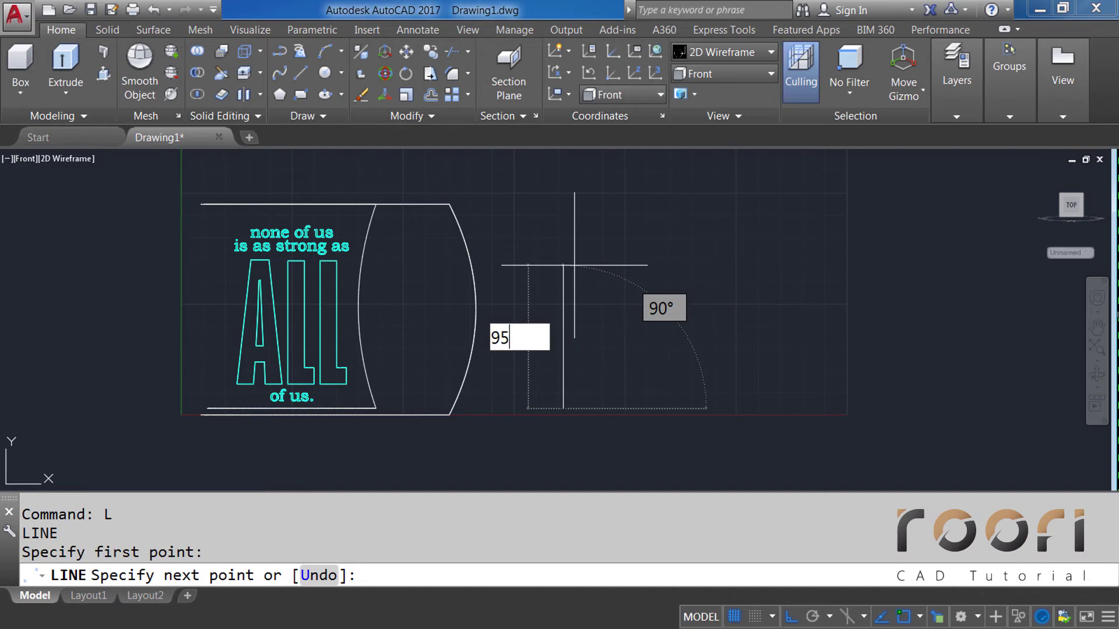
key(Return)
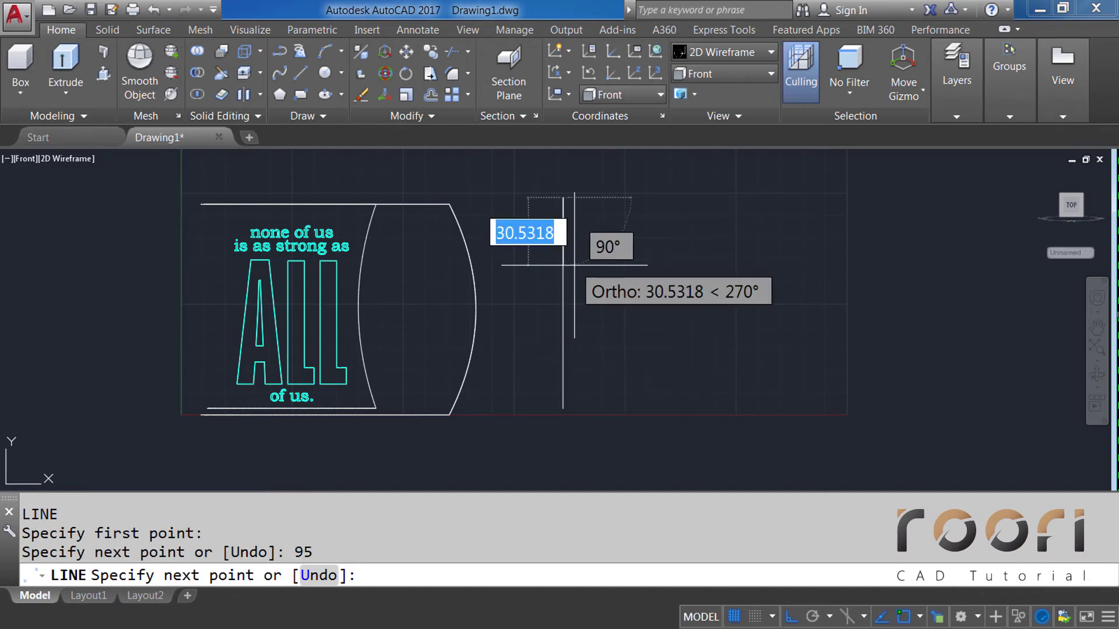
key(Return)
Step: Offset the vertical line 53 to the right, then that copy 12 inward
text(O)
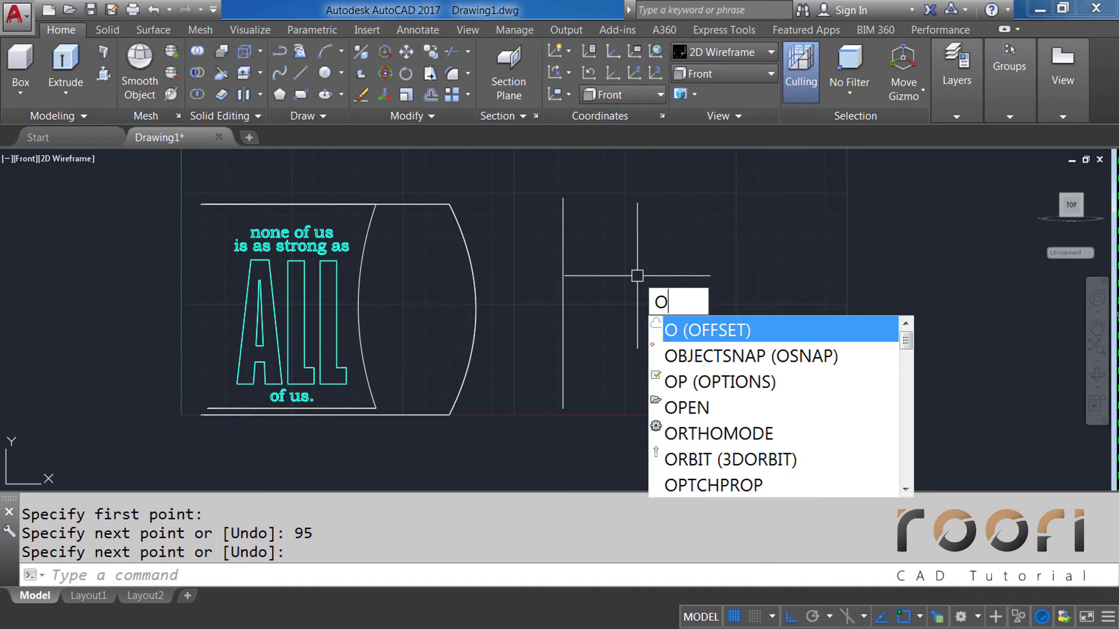
key(Return)
text(53)
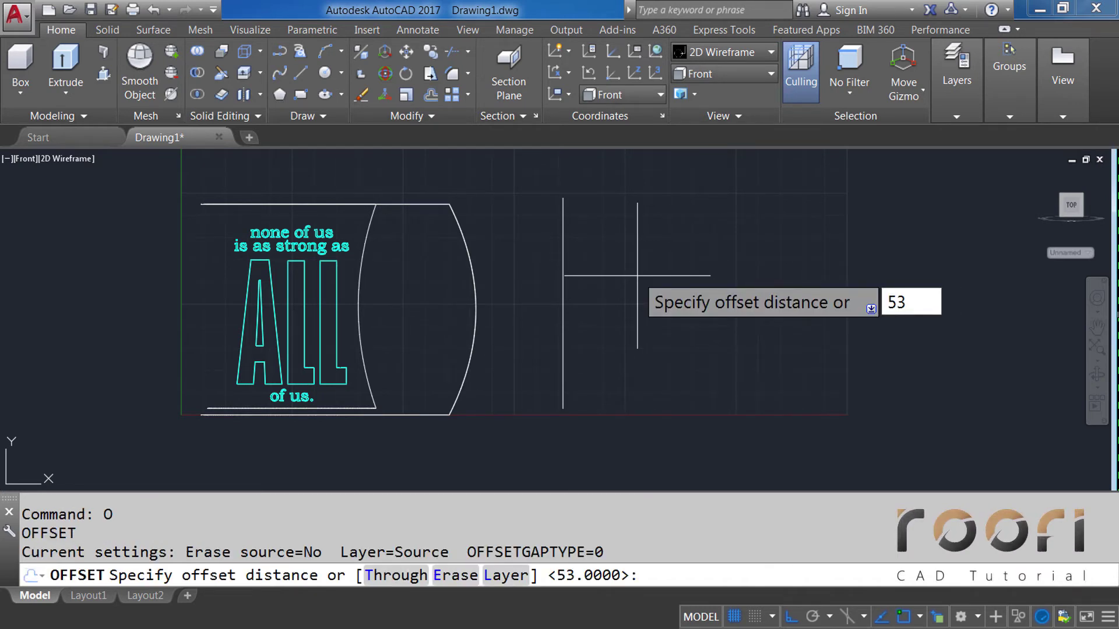
key(Return)
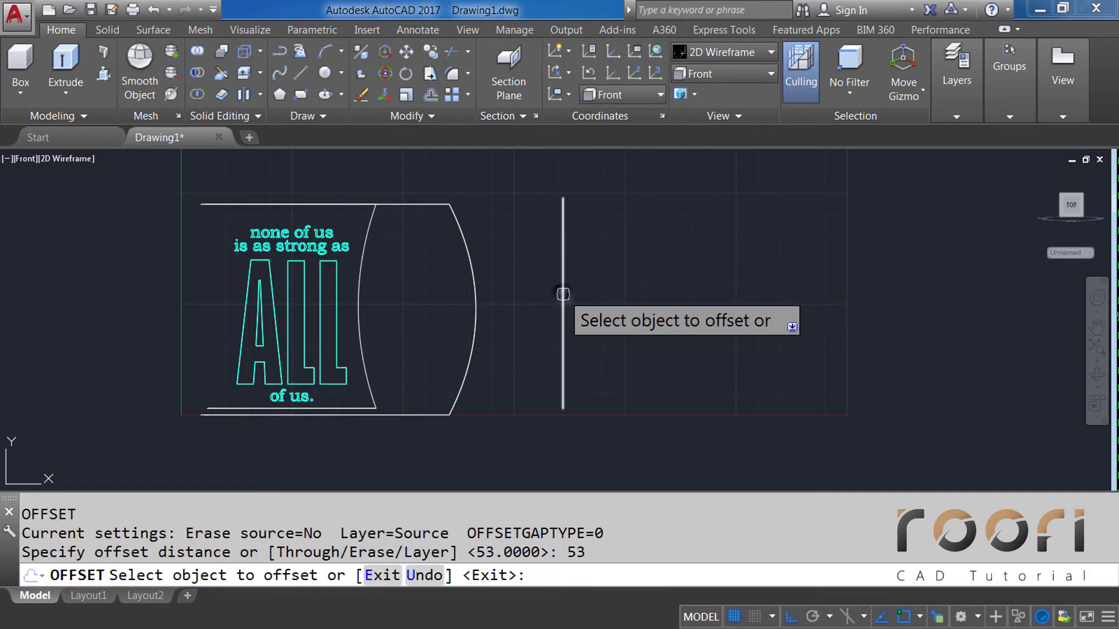
click(563, 294)
click(597, 296)
text(O)
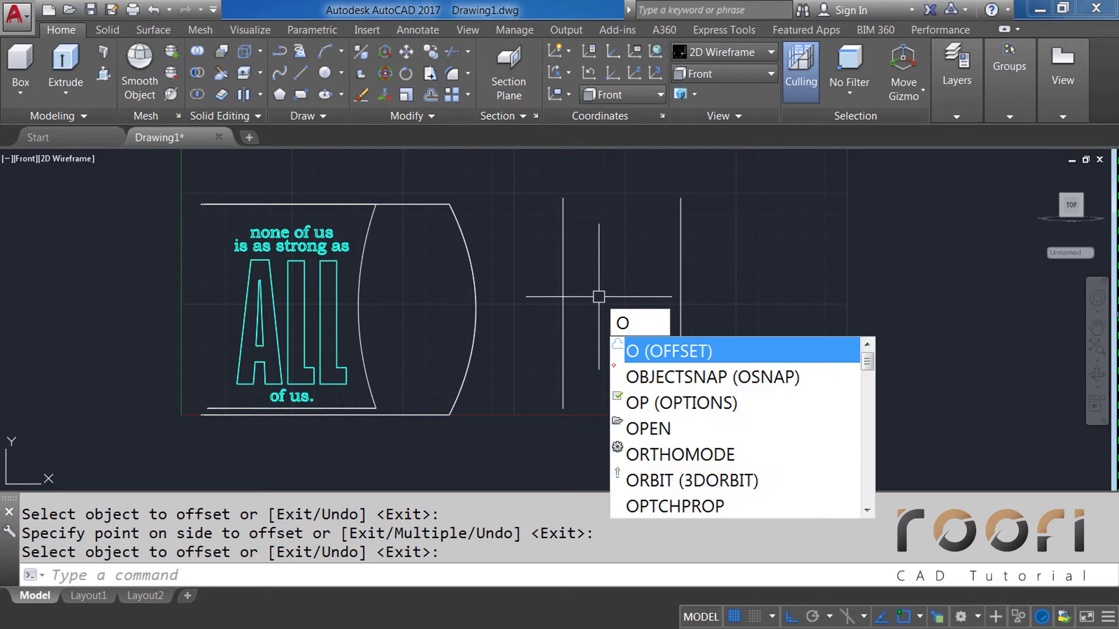
key(Return)
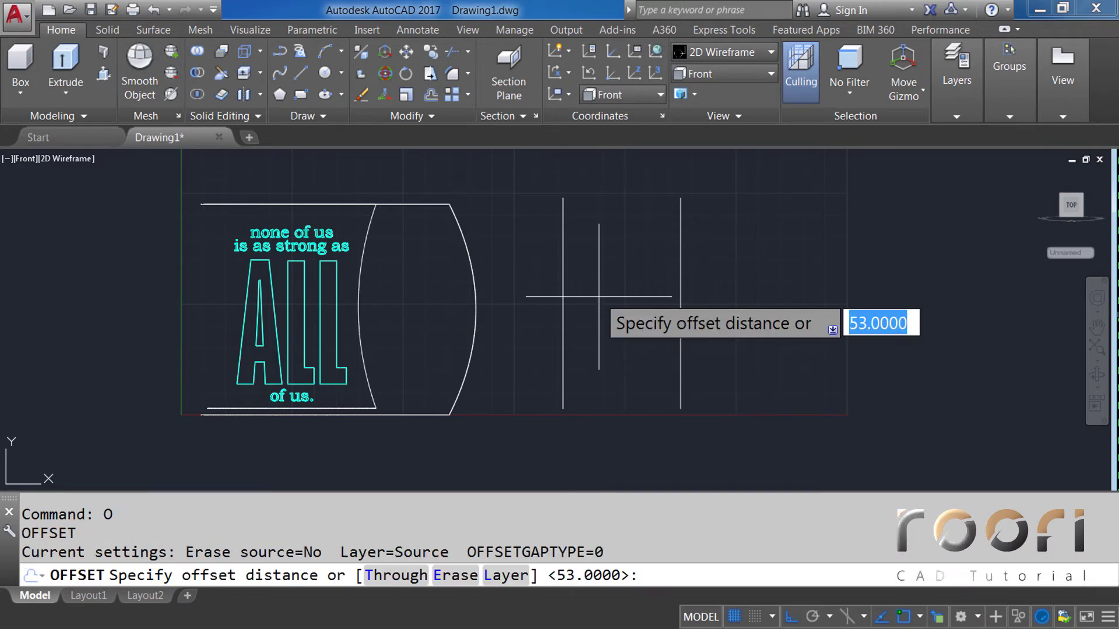
text(12)
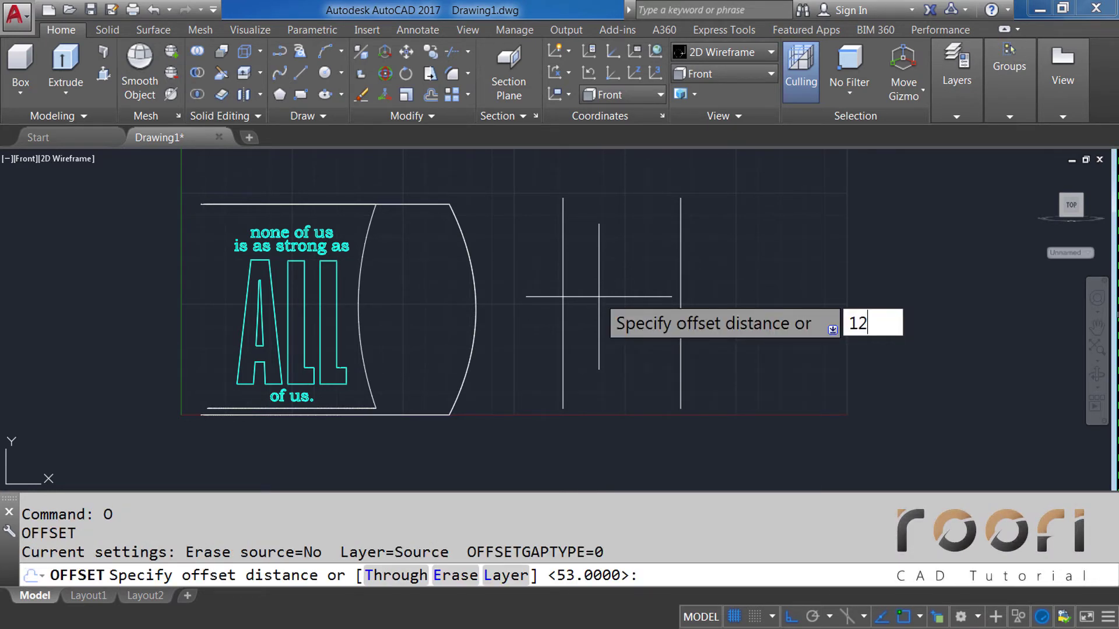
key(Return)
click(677, 312)
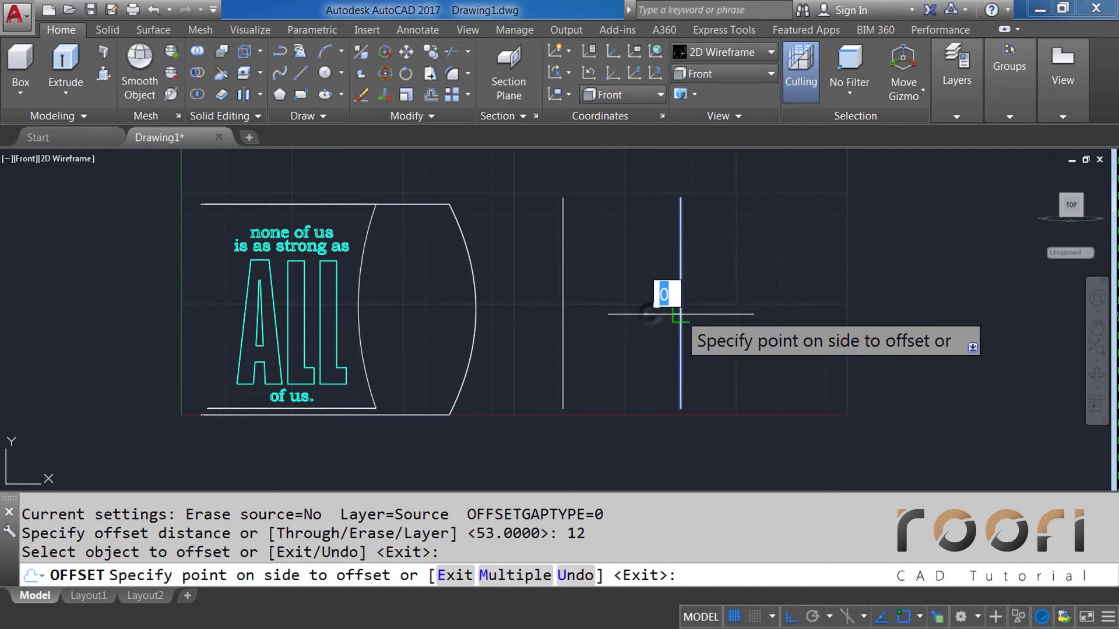
key(Return)
Step: Offset the original left vertical line 8 units to the right
text(o)
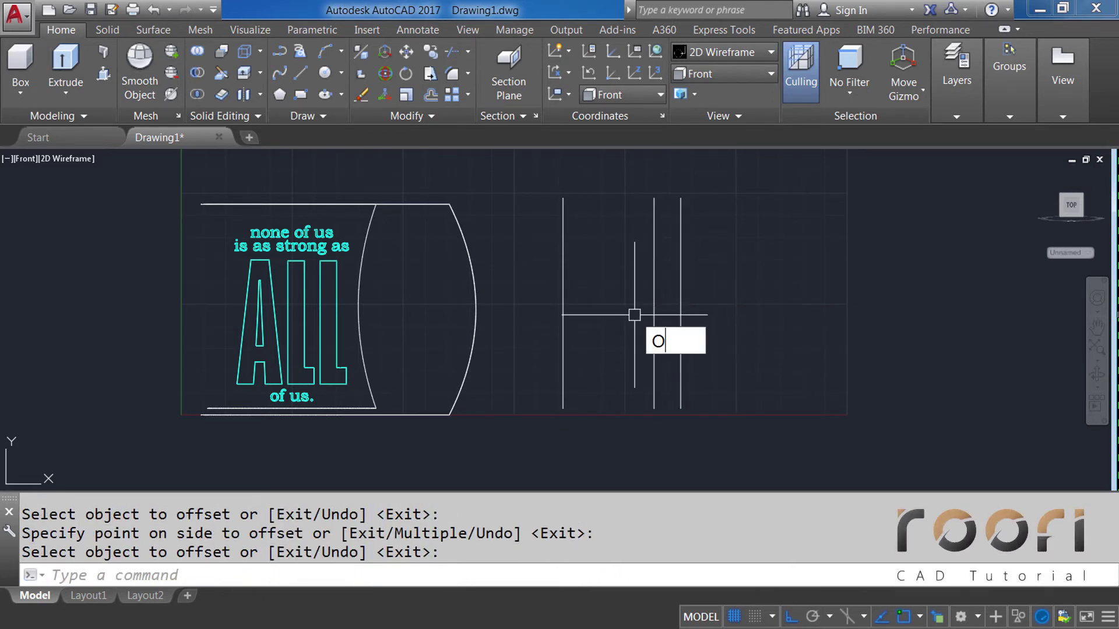
key(Return)
text(8)
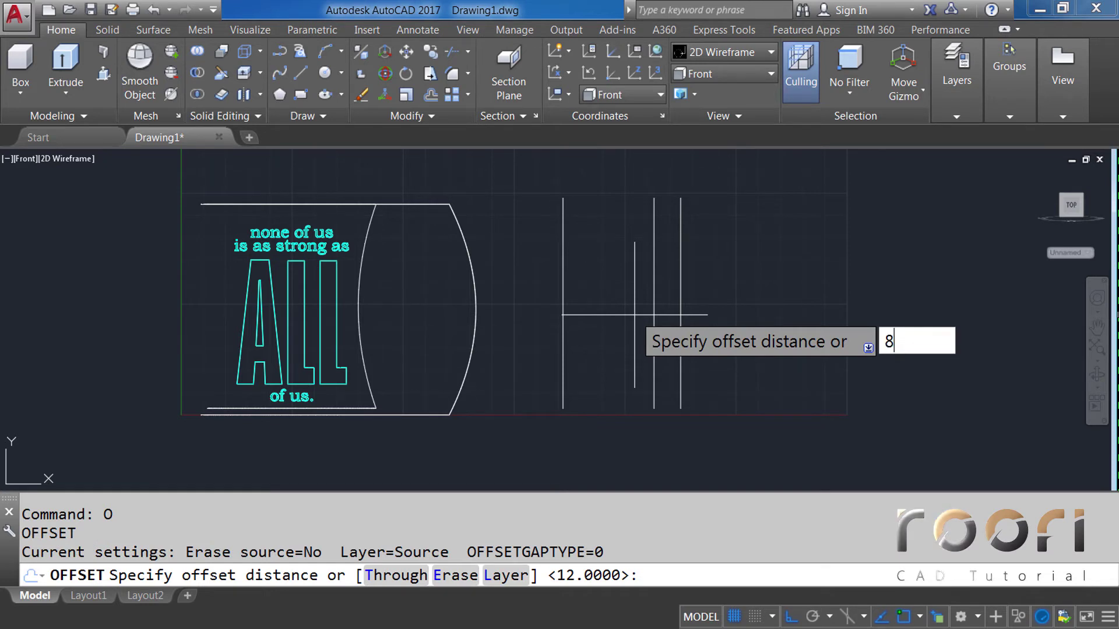
key(Return)
click(561, 295)
click(606, 317)
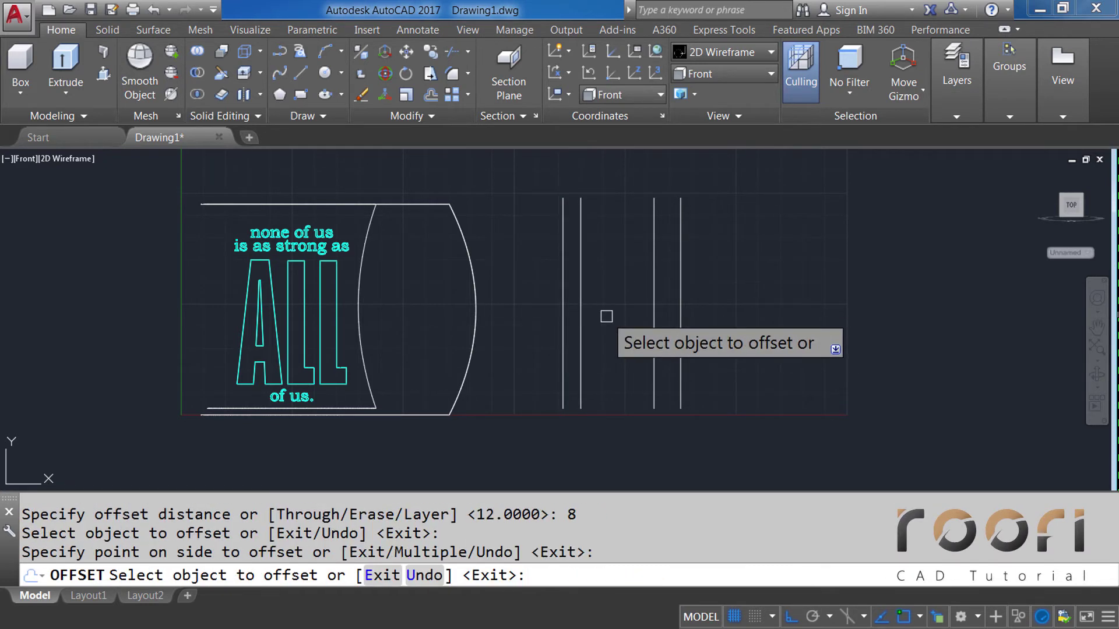
key(Return)
text(ARC)
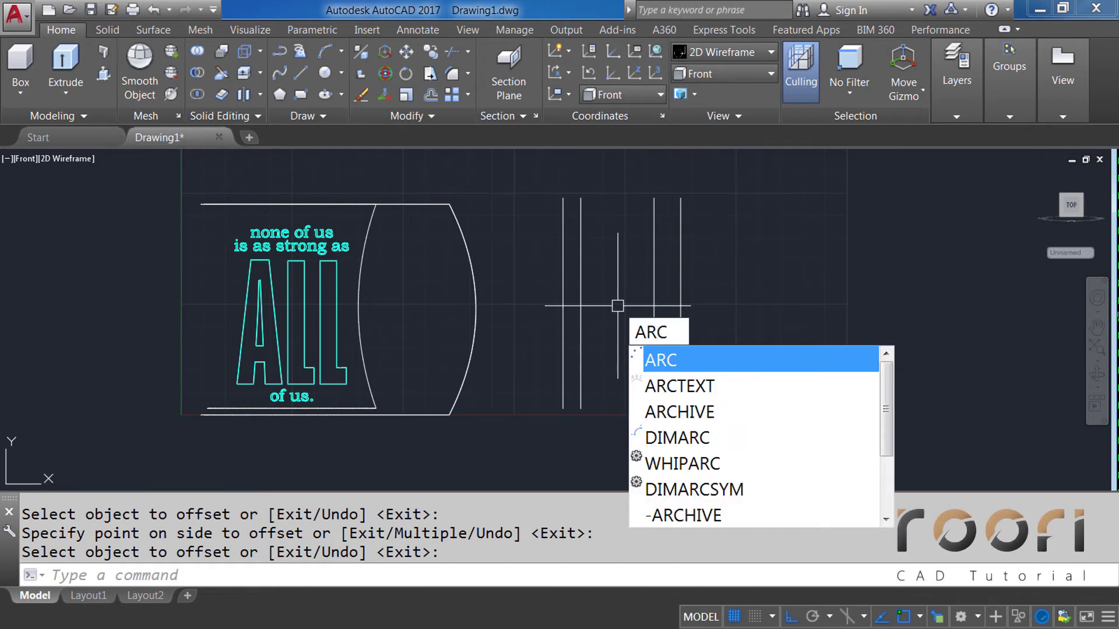
Step: Draw two 3-point arcs, one spanning each pair of vertical lines
key(Return)
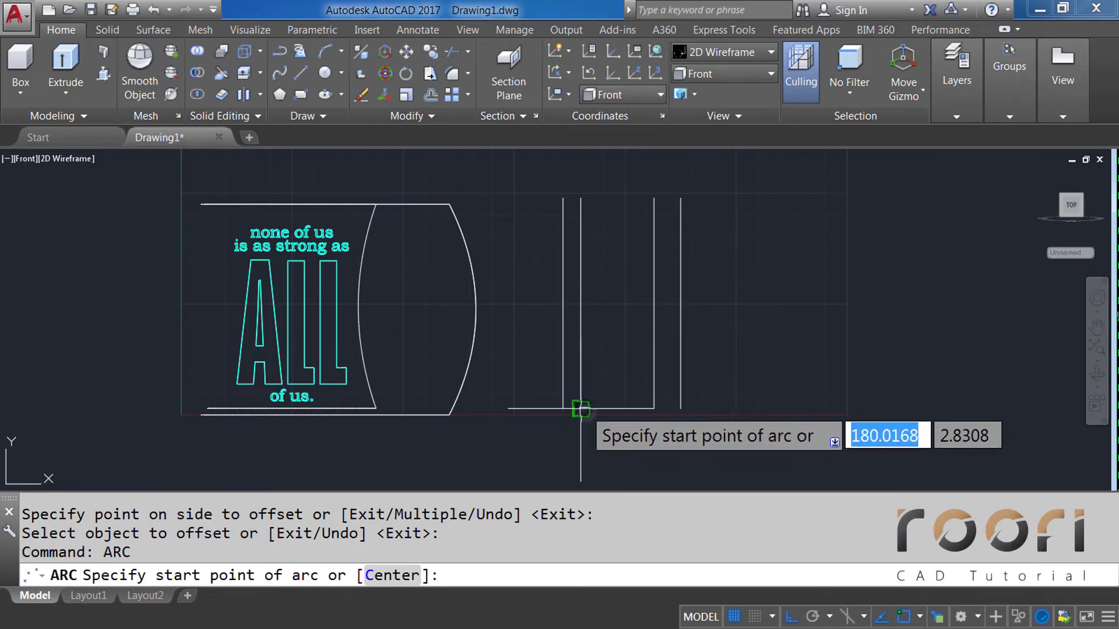
click(581, 408)
click(563, 304)
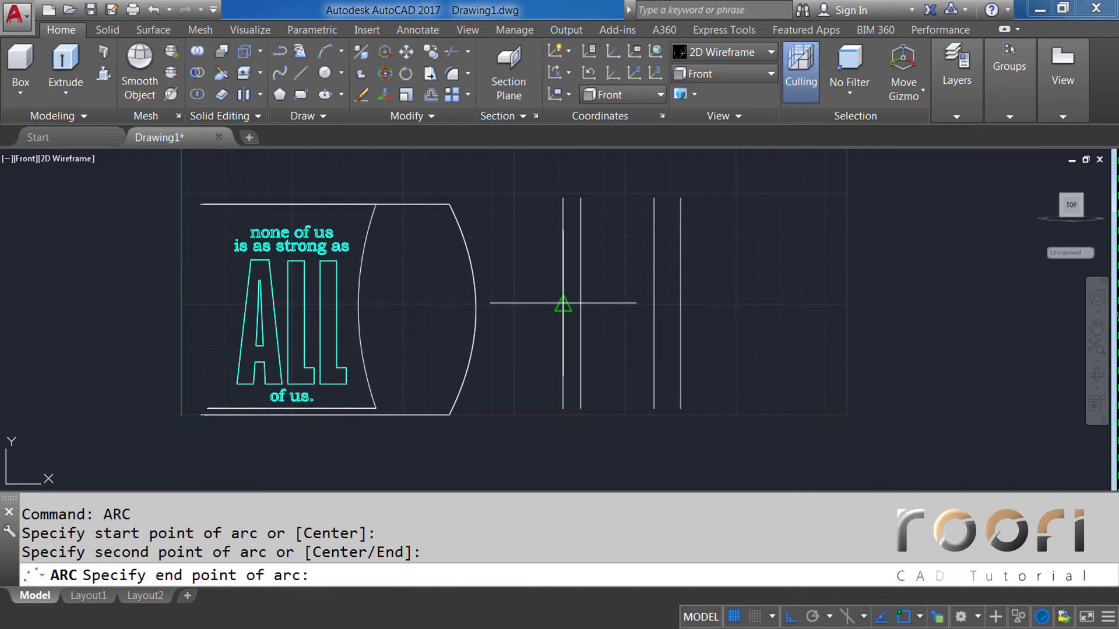
click(580, 209)
text(ARC)
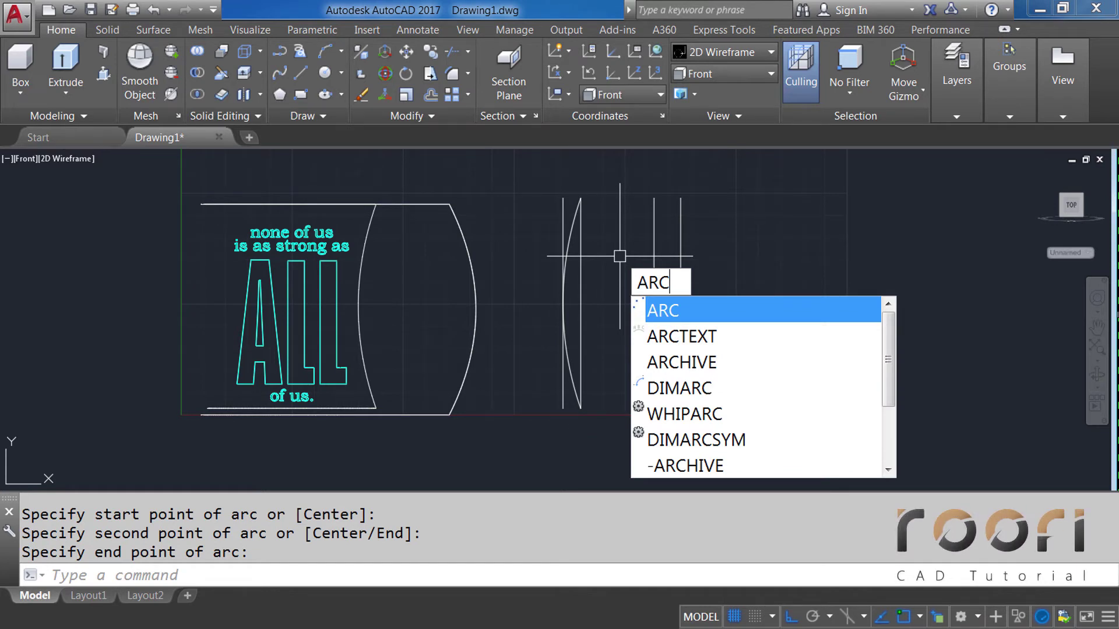
key(Return)
click(660, 239)
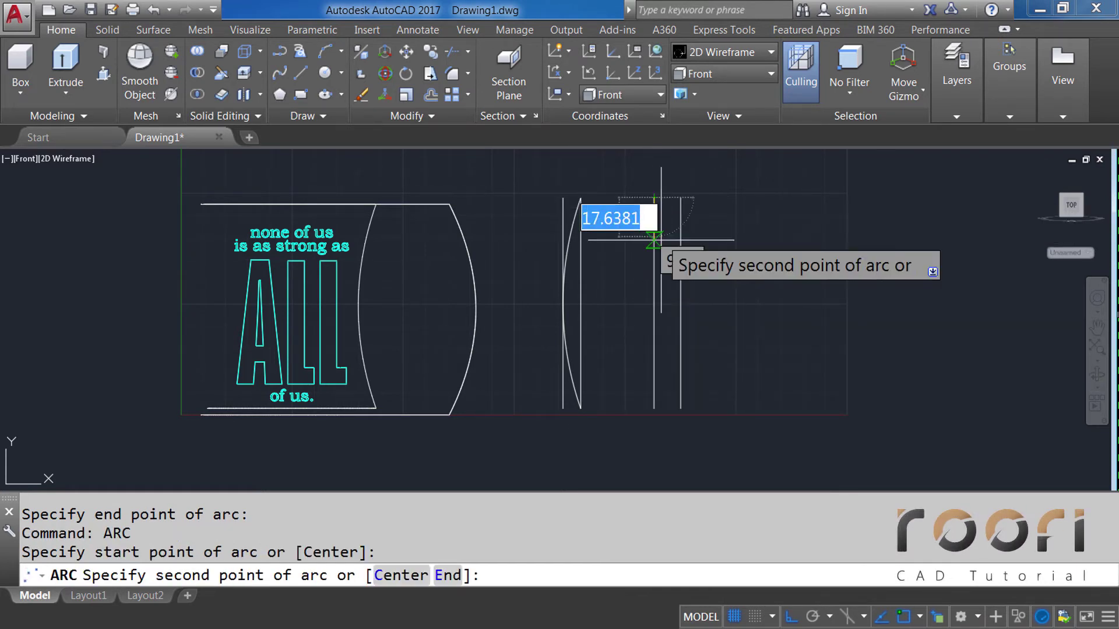
click(677, 309)
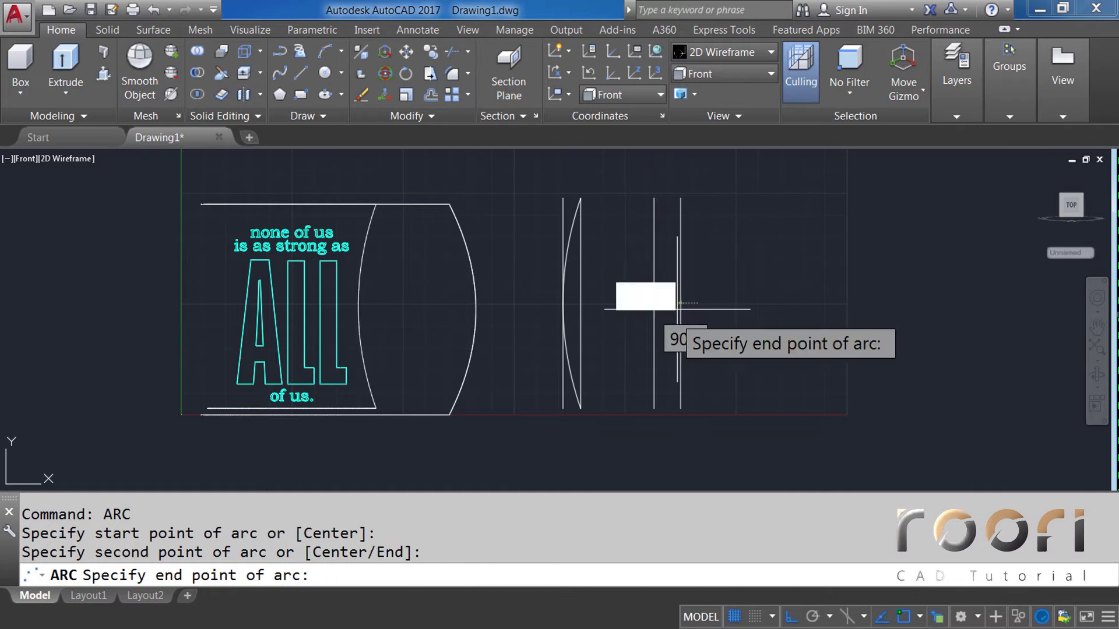
click(655, 410)
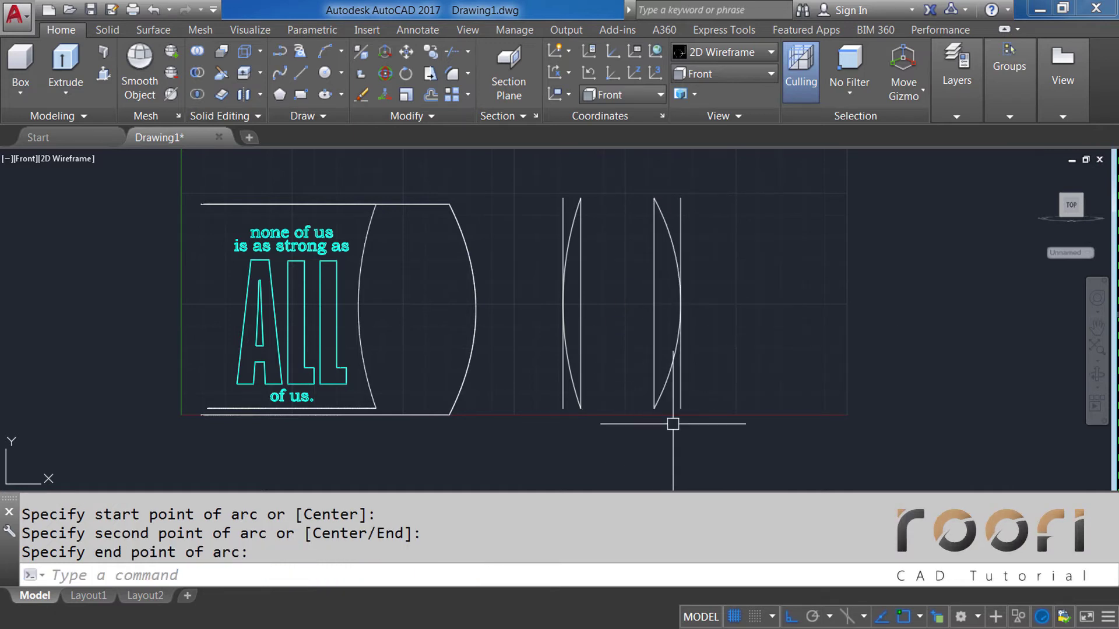
Step: Delete the four vertical construction lines, leaving the two arcs
click(679, 401)
click(655, 368)
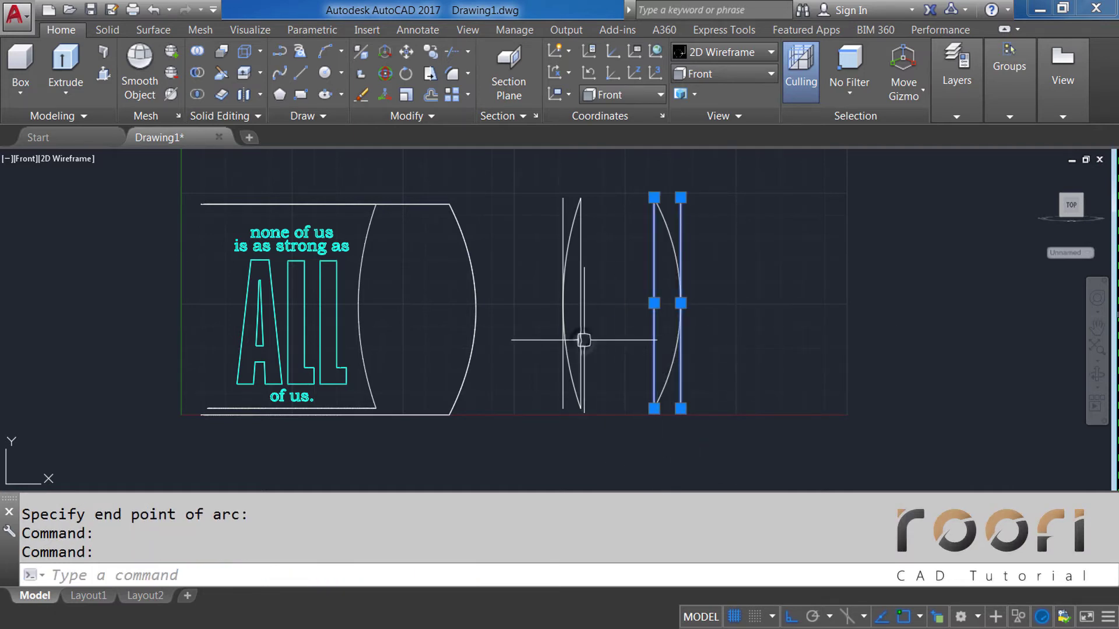
click(581, 340)
click(563, 400)
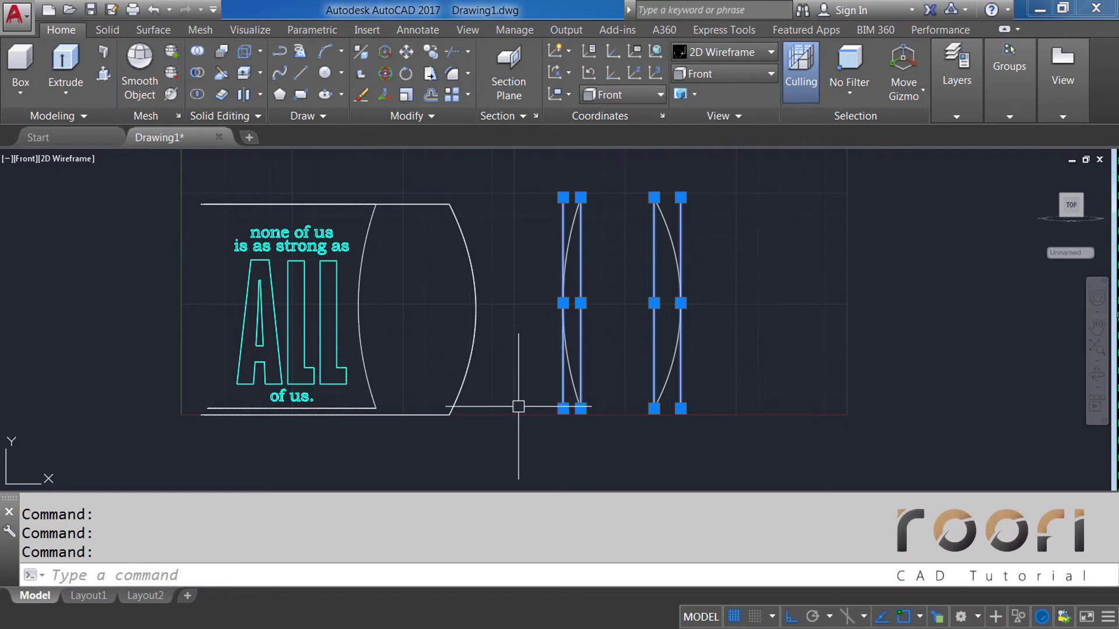
key(Delete)
scroll(606, 396, up, 2)
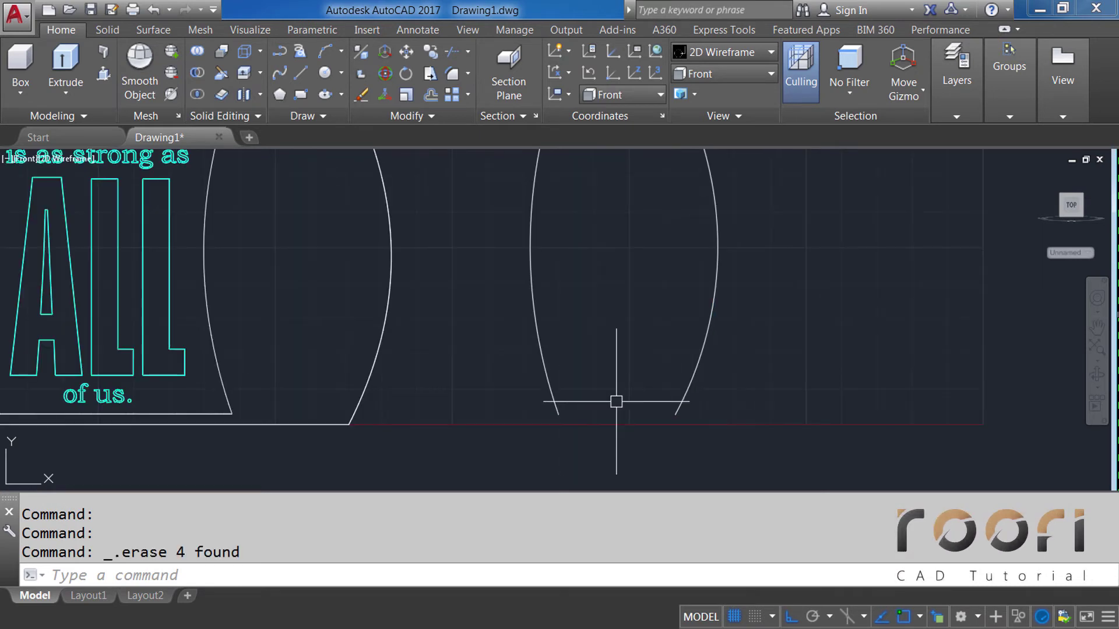
text(L)
Step: Close the shape with bottom and top lines joining the two arcs' ends
key(Return)
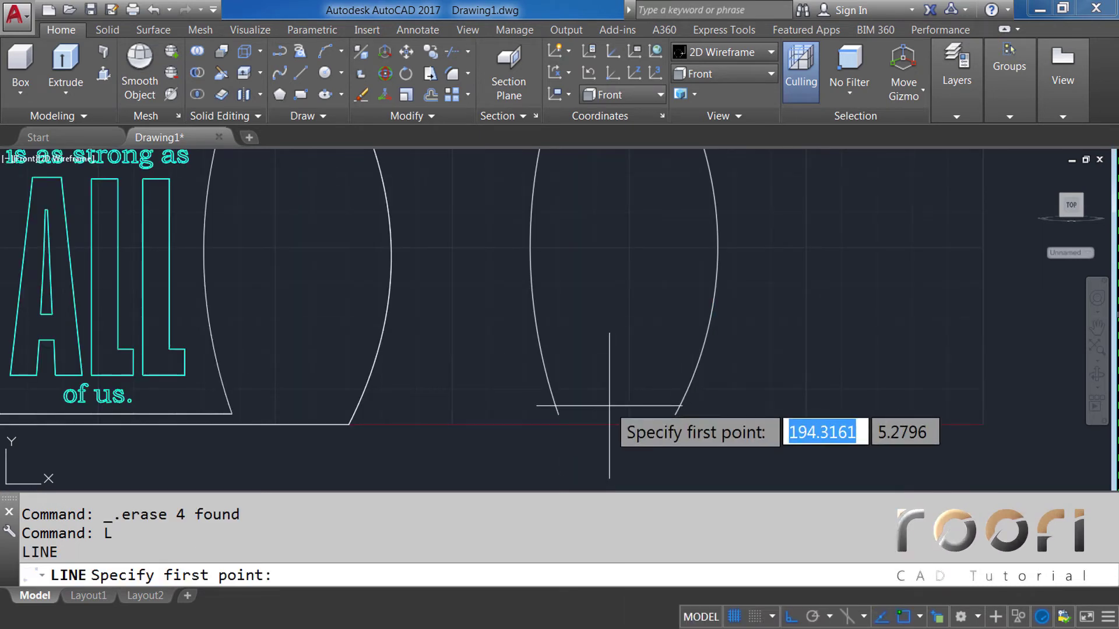
click(559, 415)
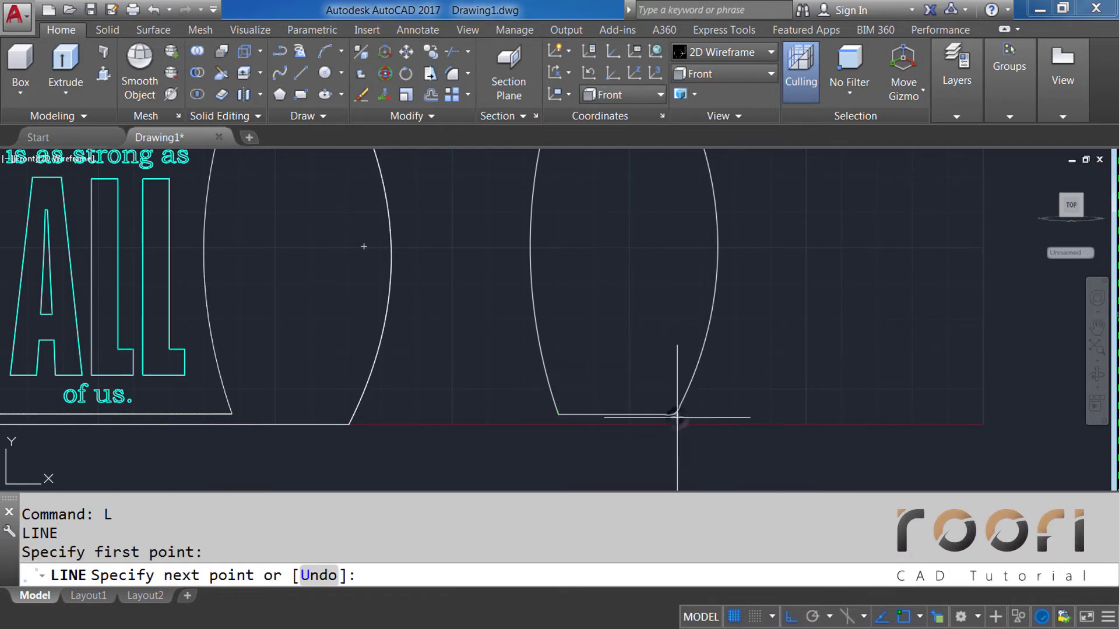
click(675, 414)
key(Return)
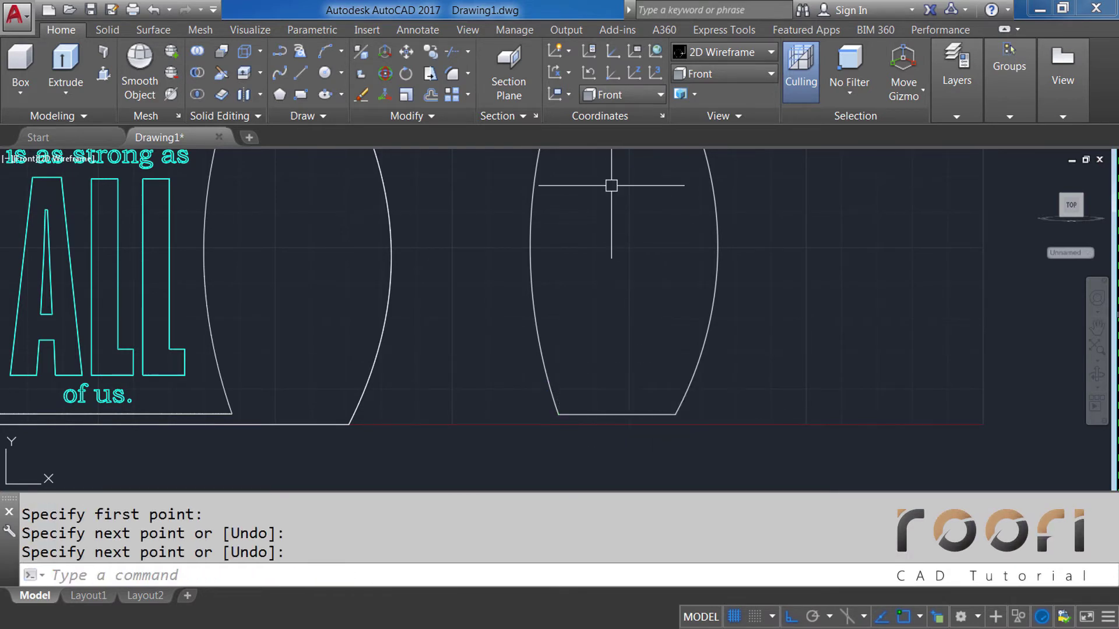
middle_drag(610, 182, 573, 295)
key(Return)
click(522, 191)
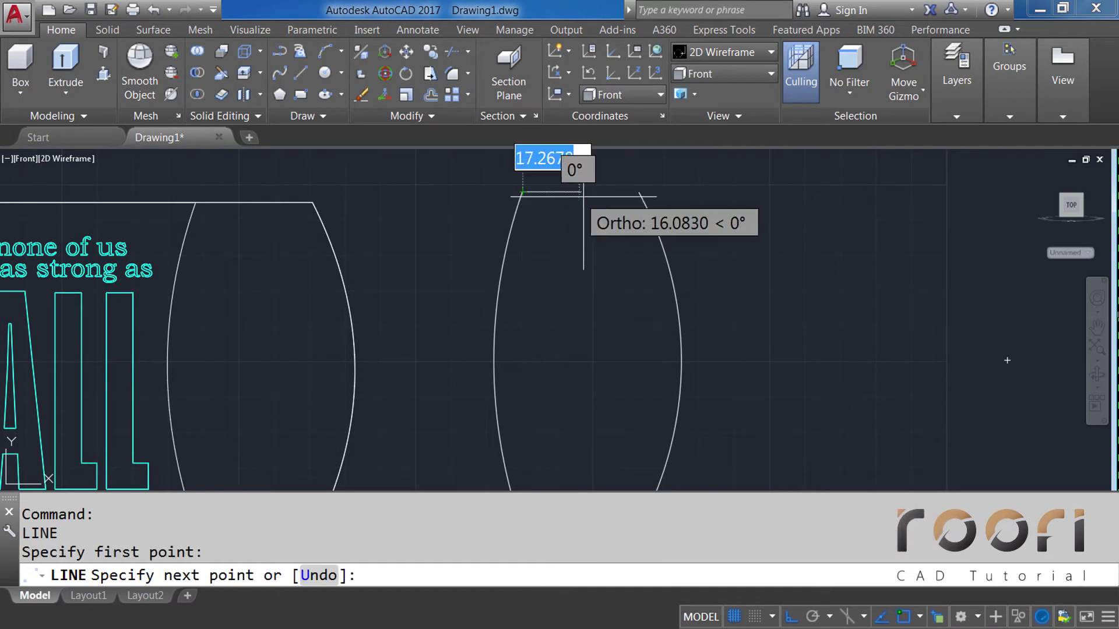
click(640, 192)
key(Return)
Step: Offset the right arc 10 units inward and the top line 9.5 units down
middle_drag(600, 312, 609, 279)
text(o)
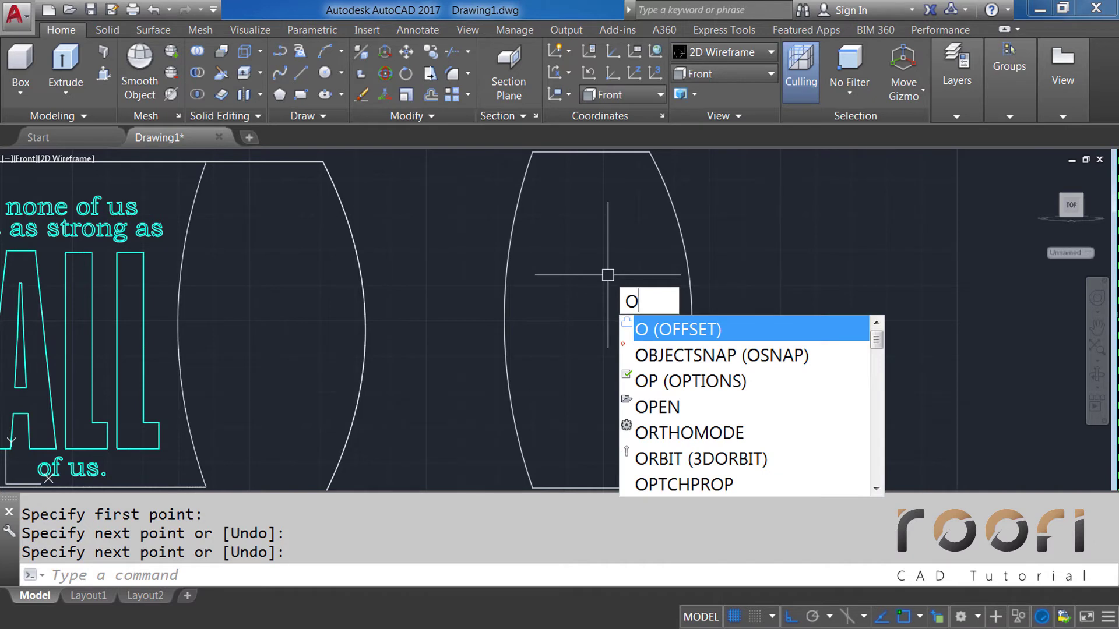
key(Return)
text(10)
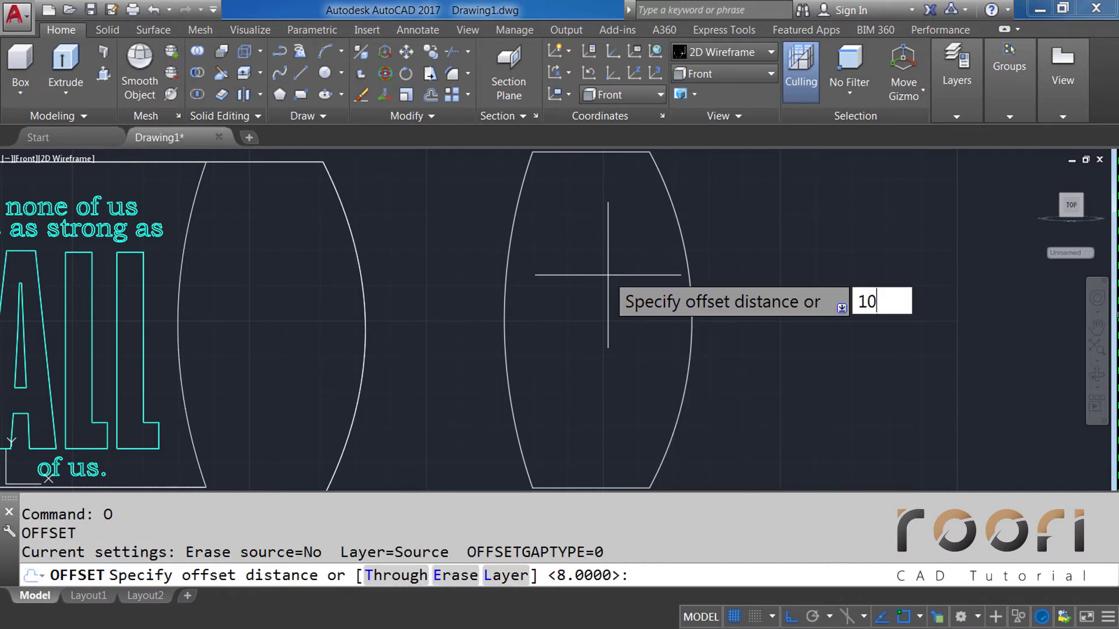
key(Return)
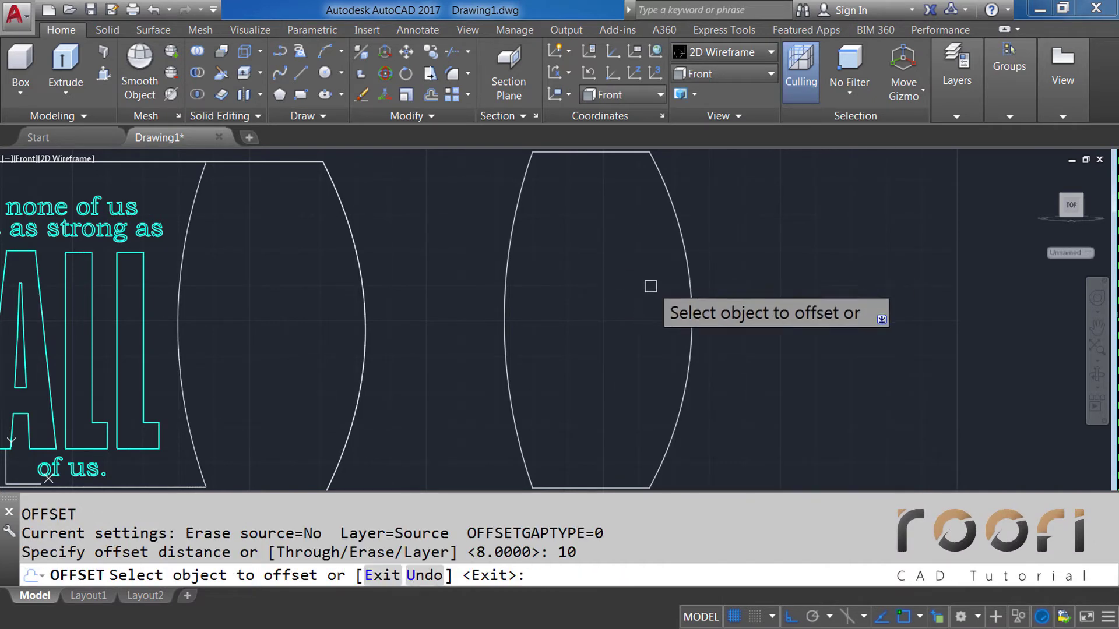
click(687, 305)
click(641, 305)
key(Return)
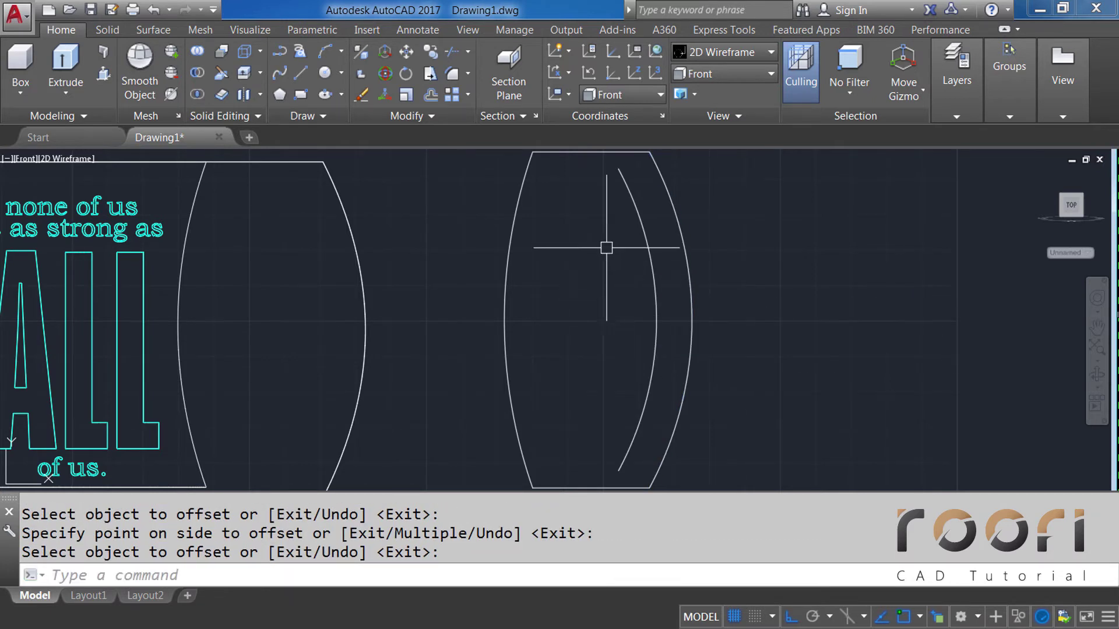
middle_drag(586, 213, 579, 230)
text(o)
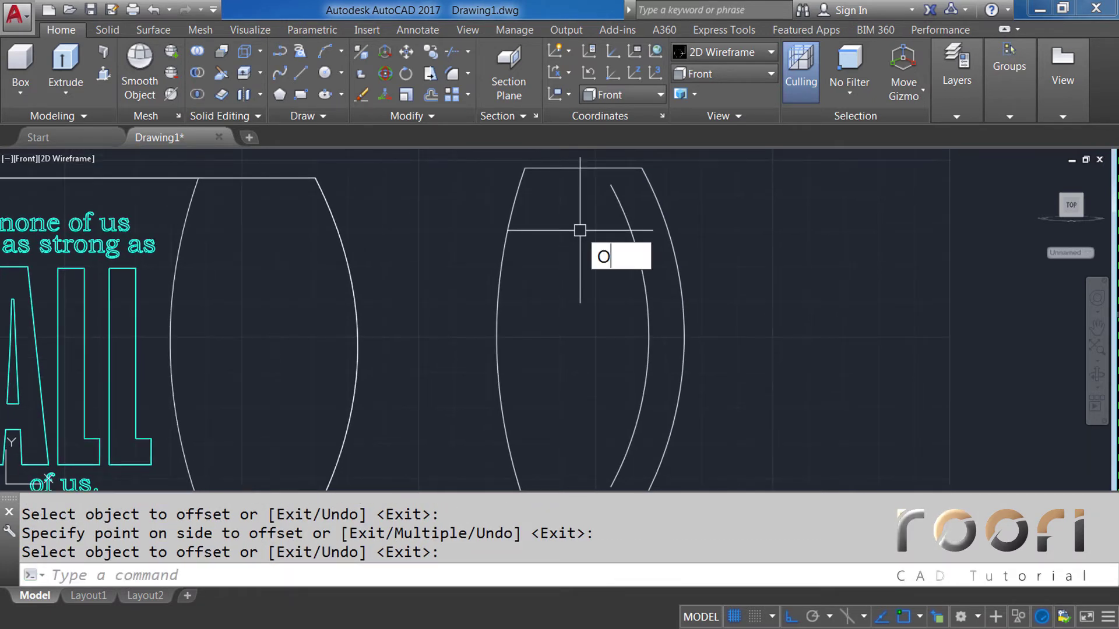
key(Return)
text(9.5)
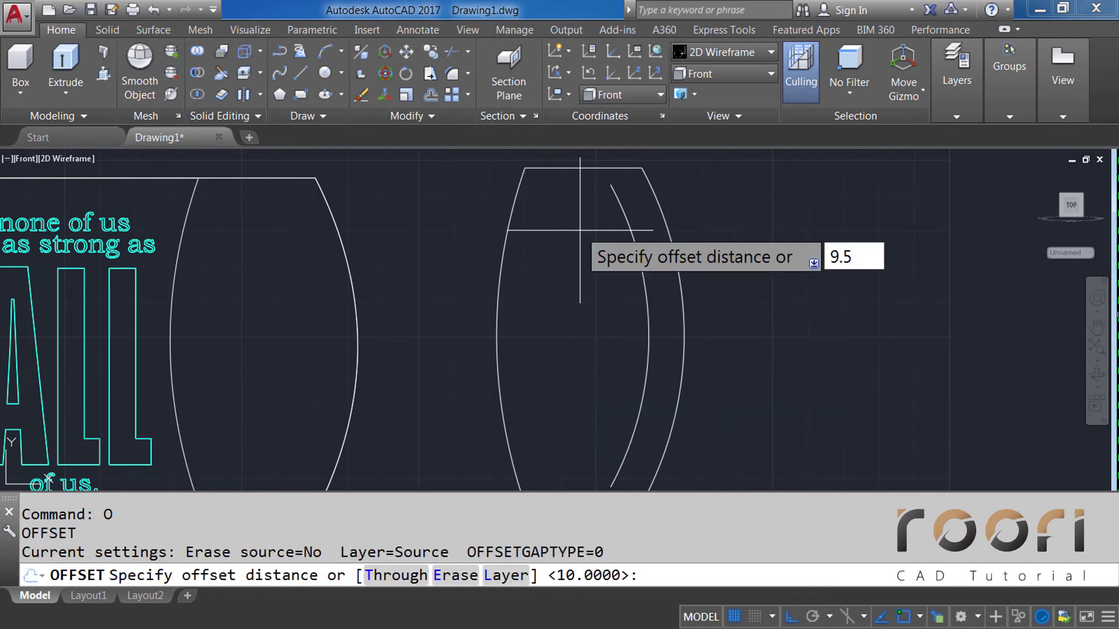
key(Return)
click(574, 168)
click(576, 224)
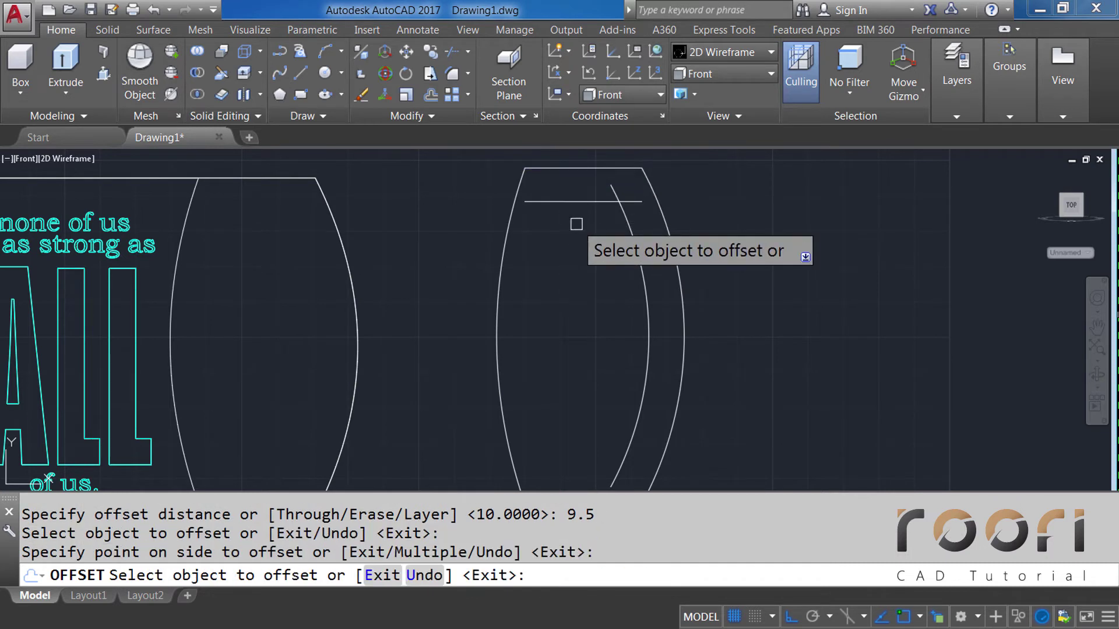
key(Return)
text(O)
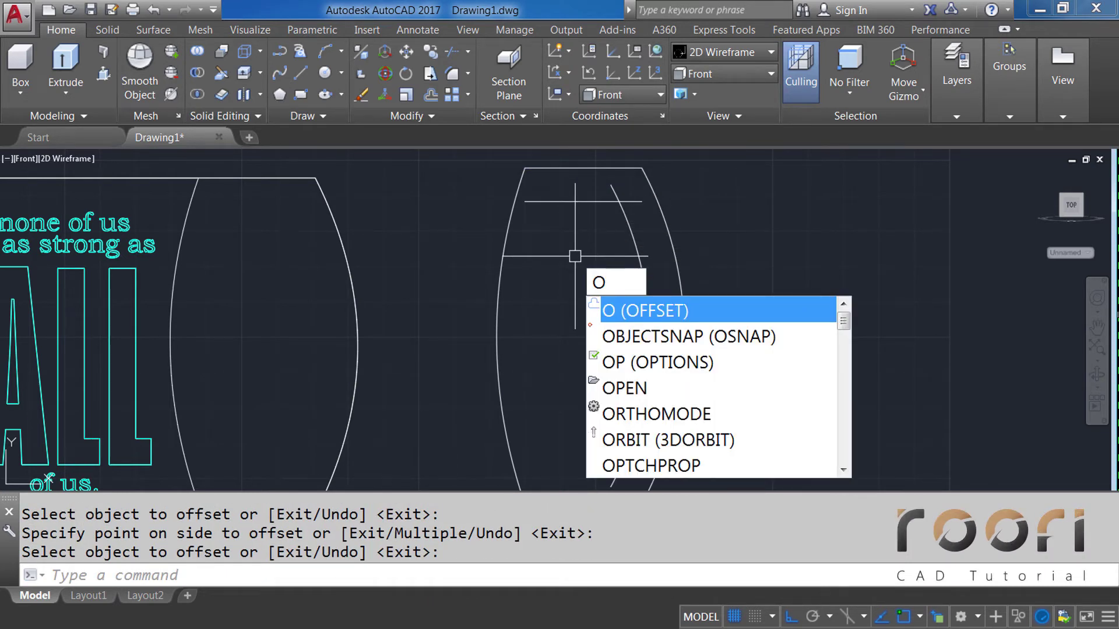
Step: Offset the left arc 3 units inward and the bottom line 12 units up
key(Return)
text(3)
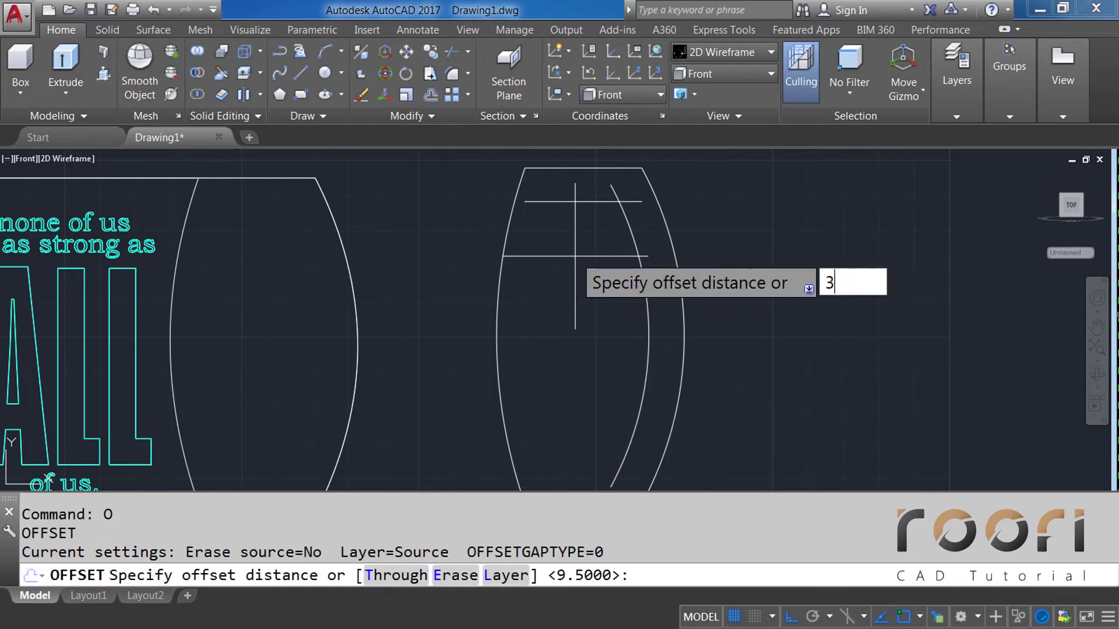
key(Return)
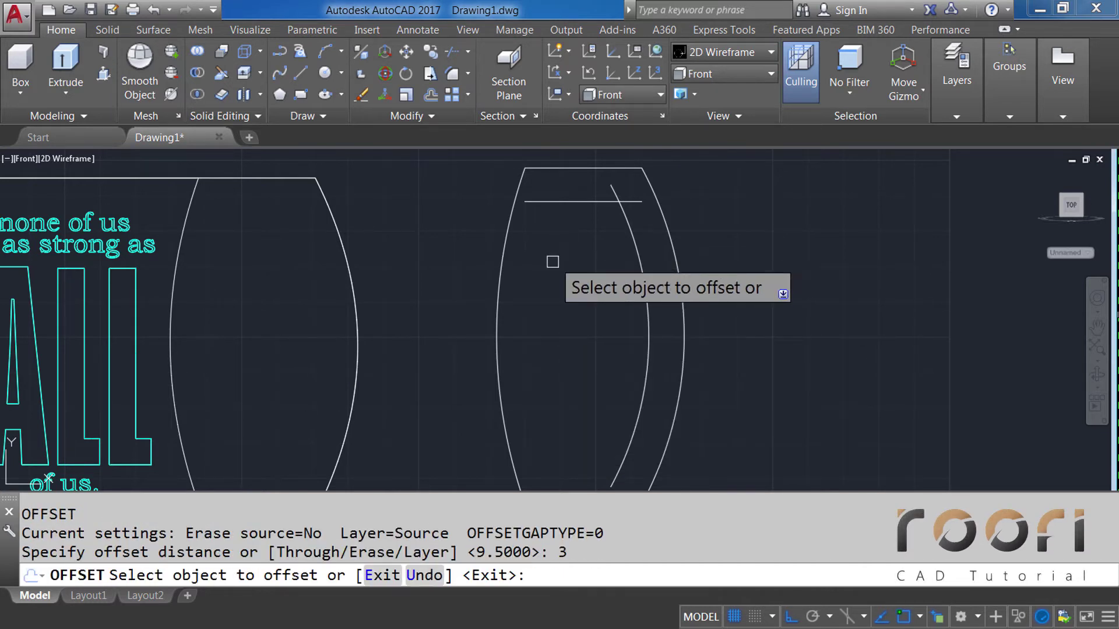
click(499, 284)
click(541, 292)
key(Return)
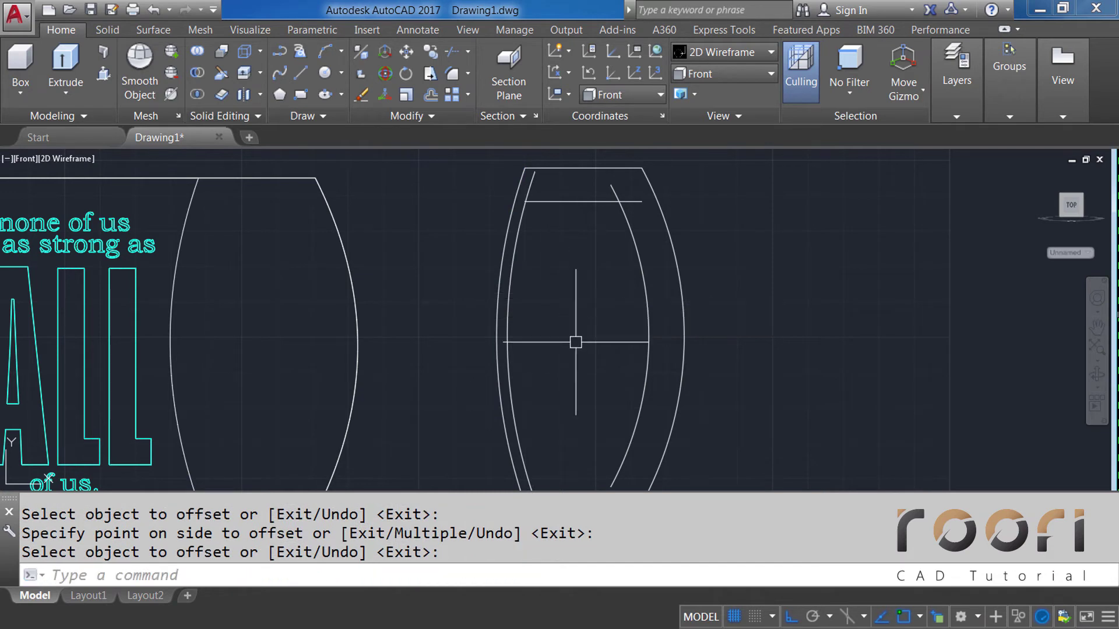
mouse_move(575, 339)
middle_down()
mouse_move(571, 301)
mouse_move(568, 315)
middle_up()
text(O)
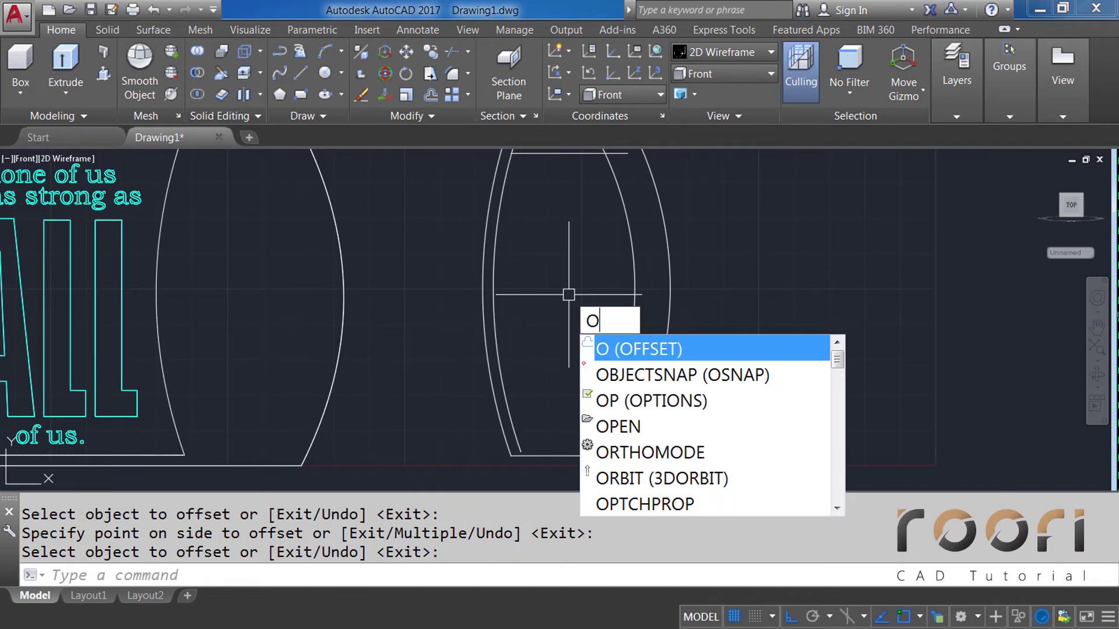
key(Return)
text(12)
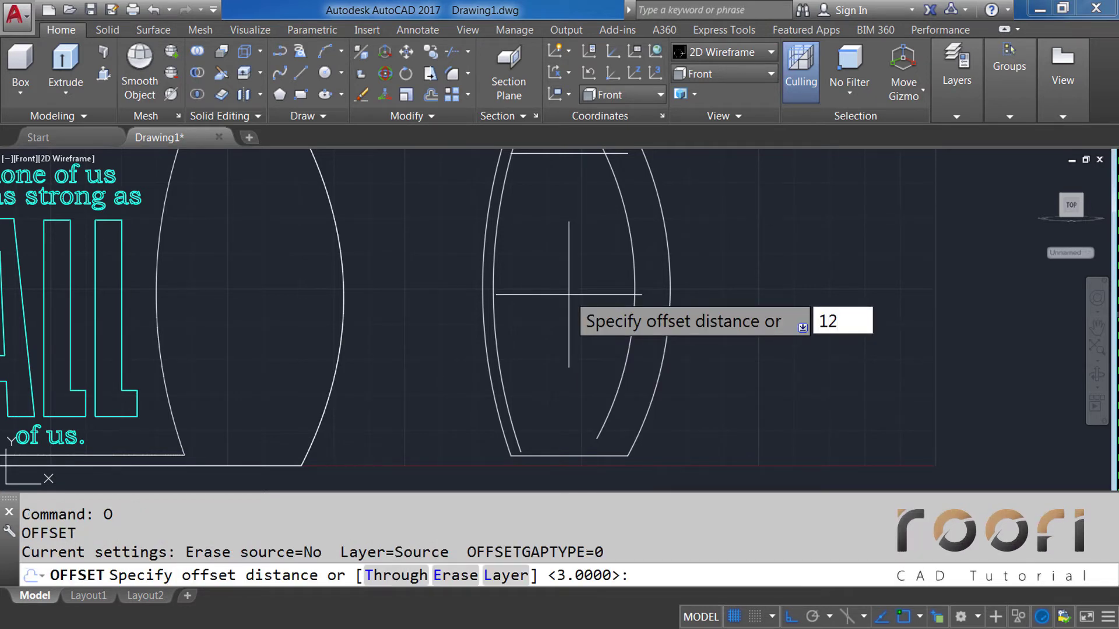
key(Return)
click(568, 455)
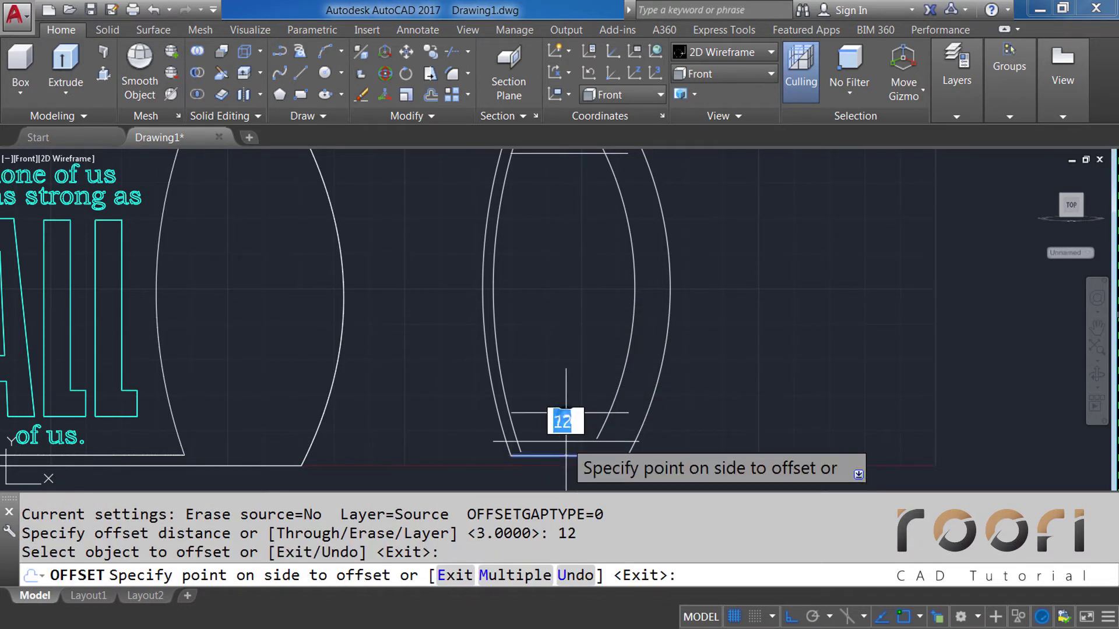
click(566, 415)
key(Return)
middle_drag(564, 259, 553, 301)
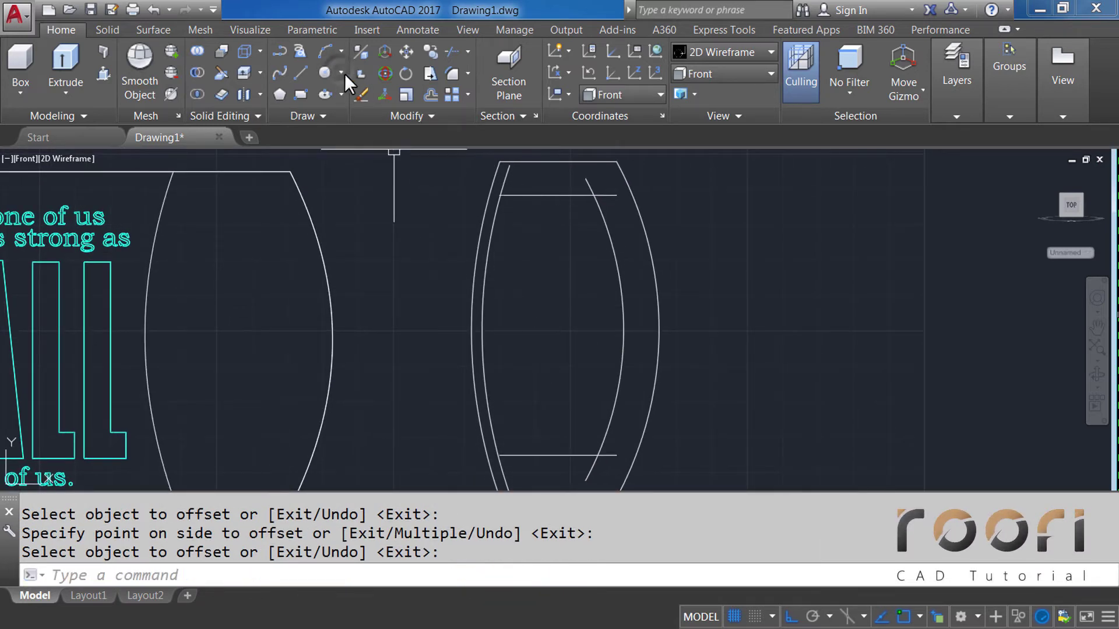
Step: Draw a Tan-Tan-Tan circle touching the left inner arc, upper inner line and right inner arc
click(340, 70)
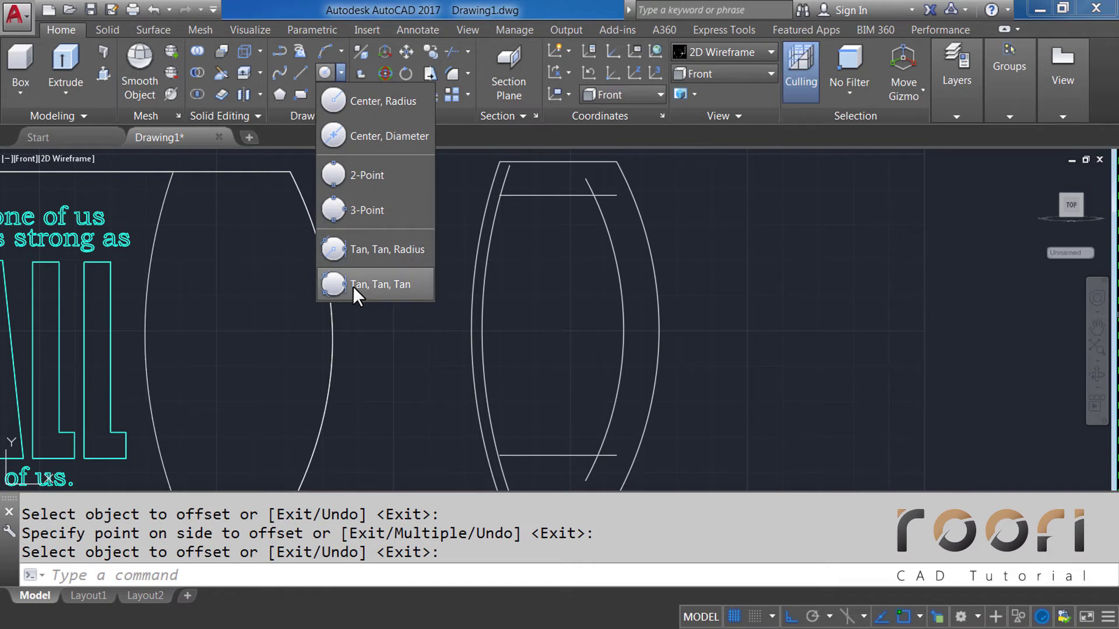
click(375, 283)
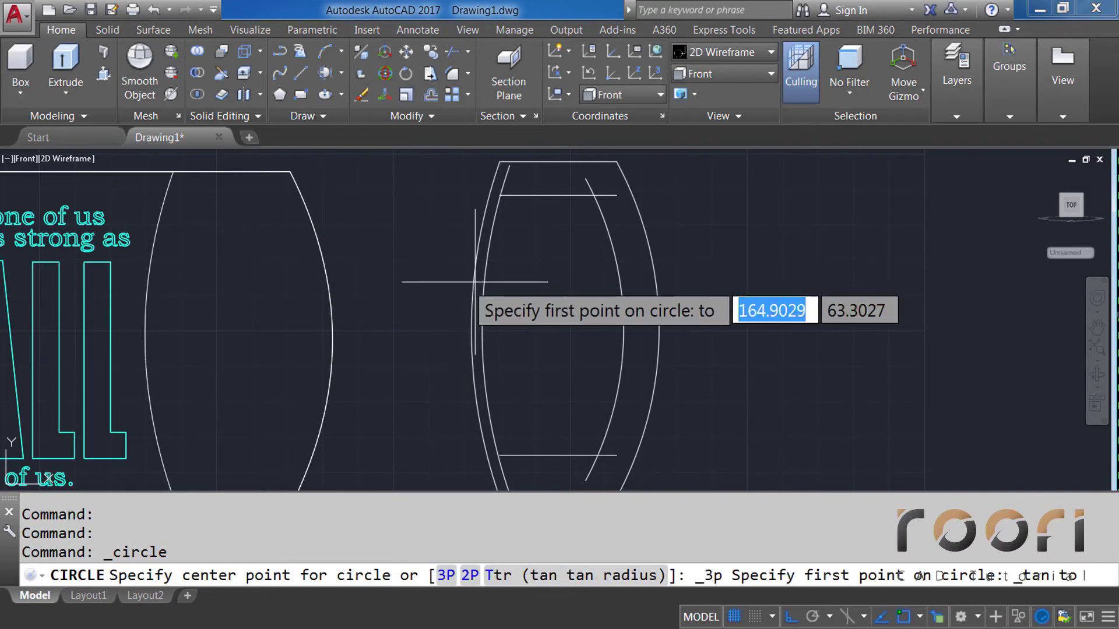
scroll(548, 217, up, 2)
middle_drag(547, 217, 525, 261)
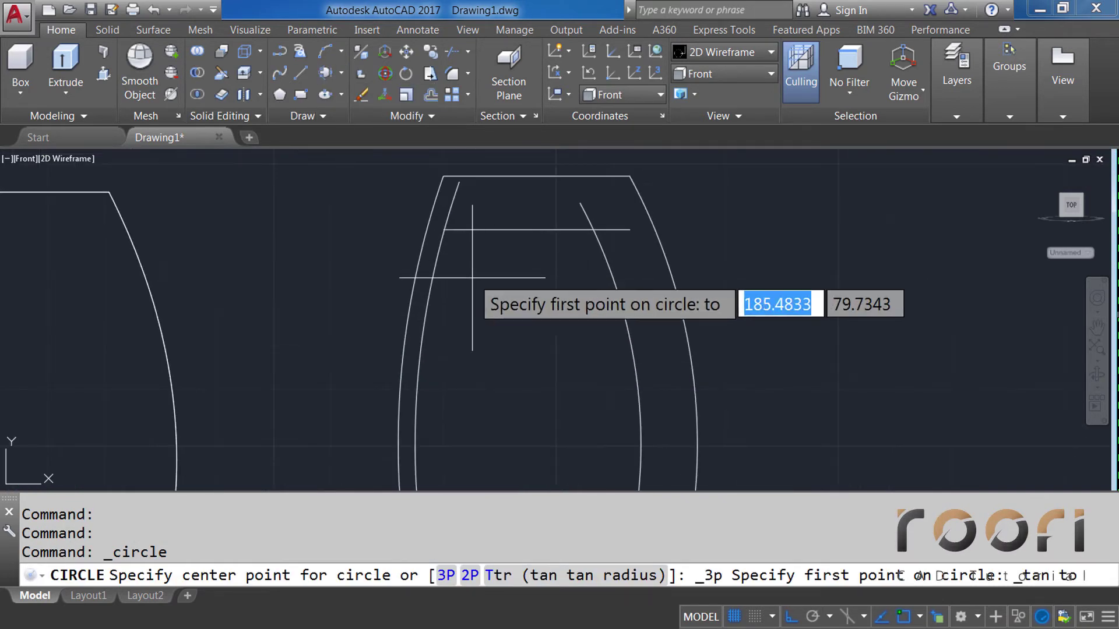
click(429, 275)
click(514, 229)
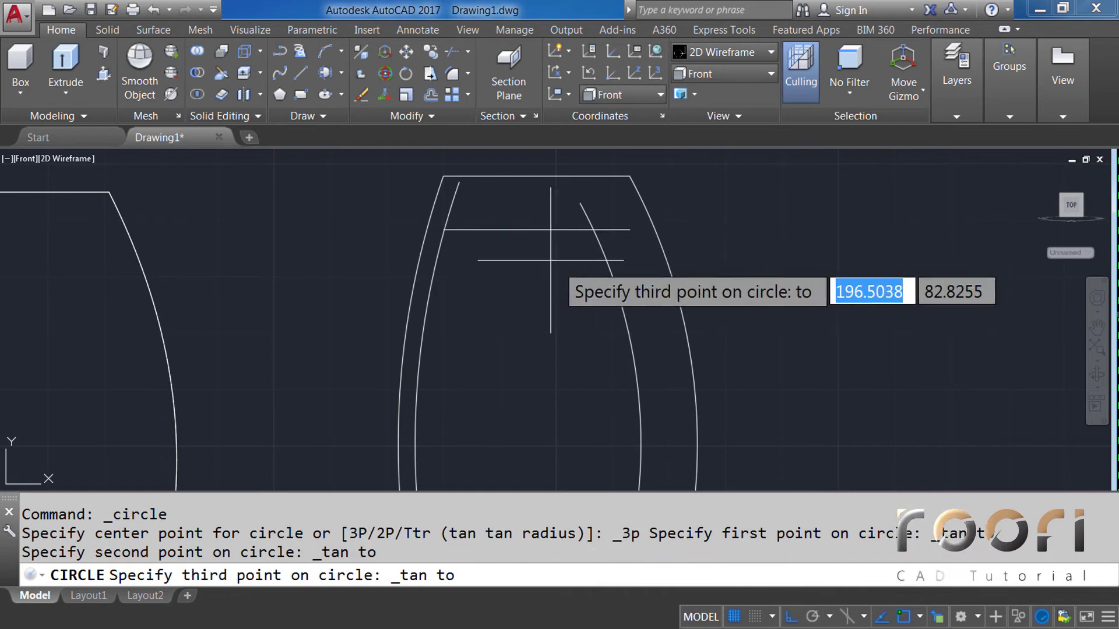
click(614, 296)
scroll(545, 258, down, 2)
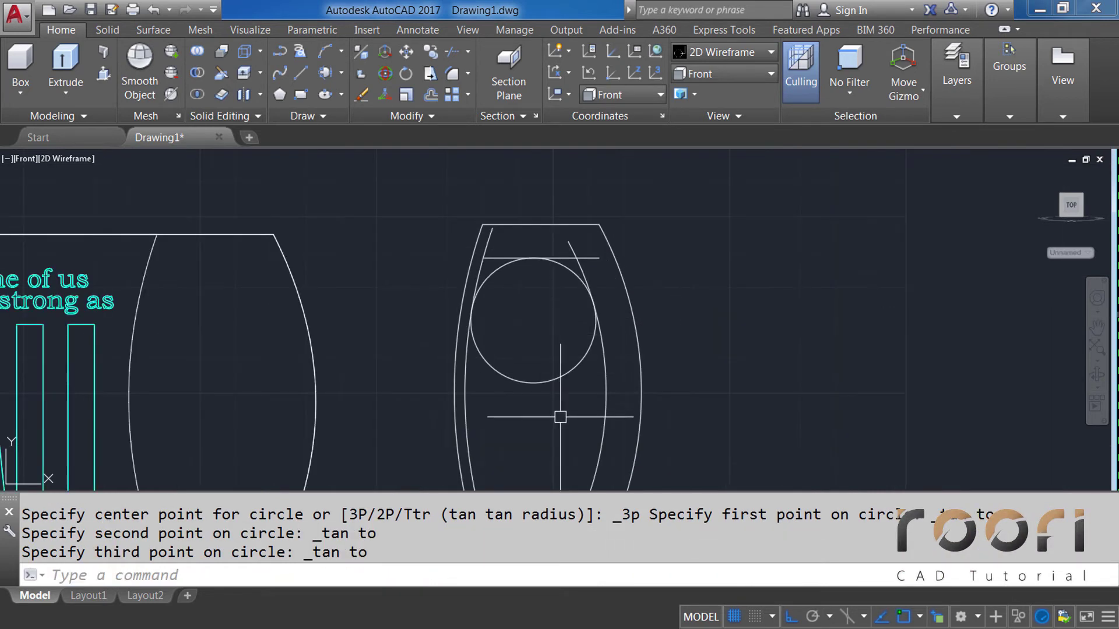
middle_drag(560, 412, 575, 292)
scroll(544, 354, up, 2)
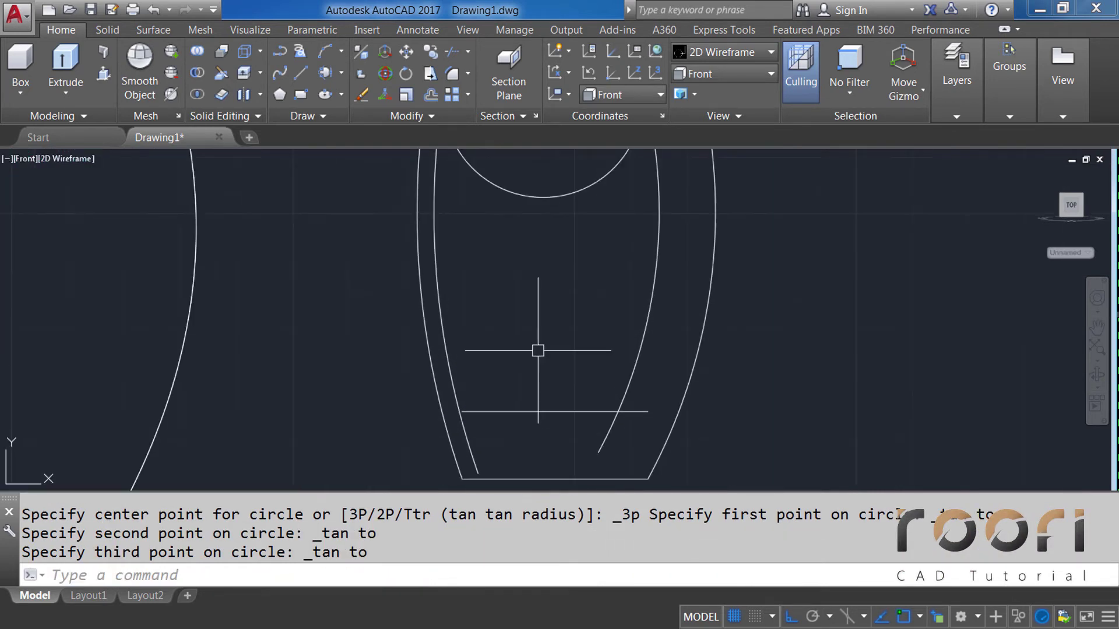
scroll(538, 351, up, 2)
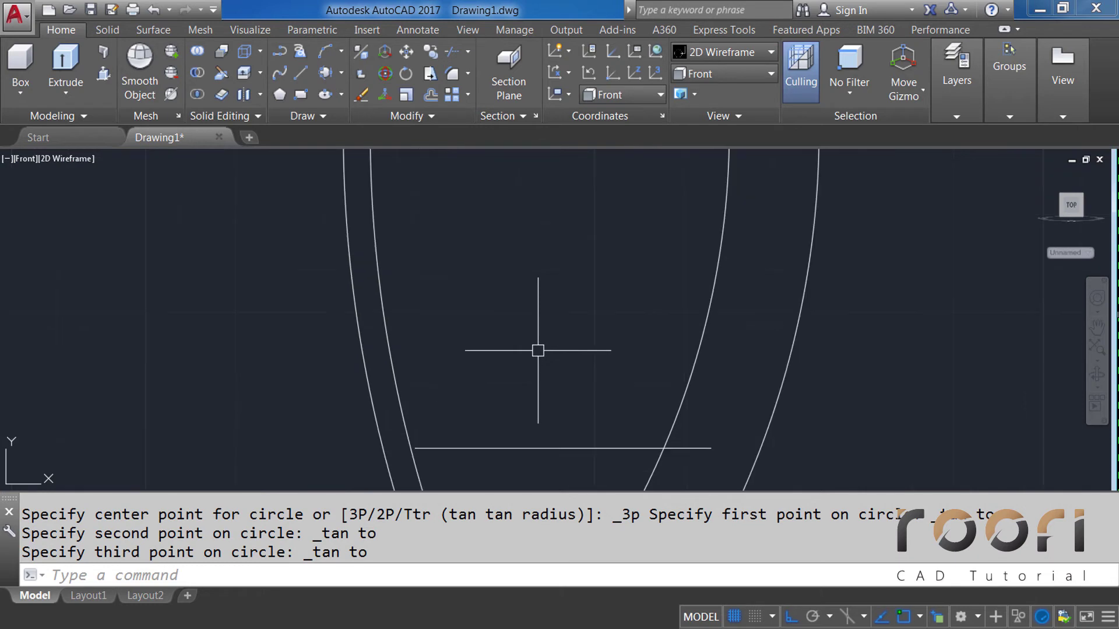
Step: Draw a second Tan-Tan-Tan circle touching the left curve, lower inner line and right arc
click(341, 74)
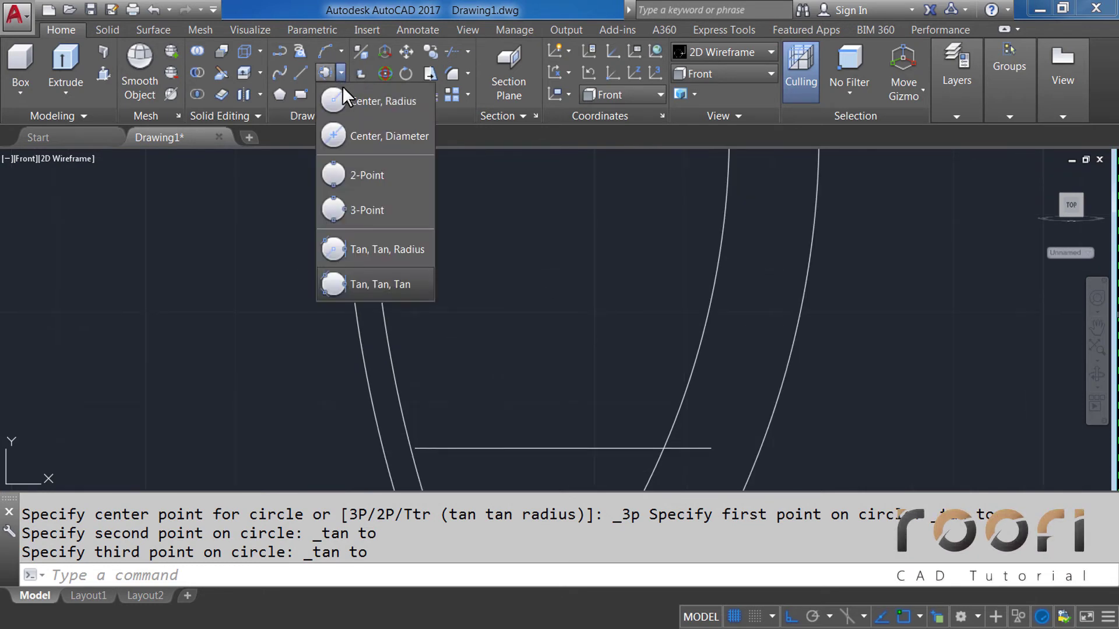
click(364, 284)
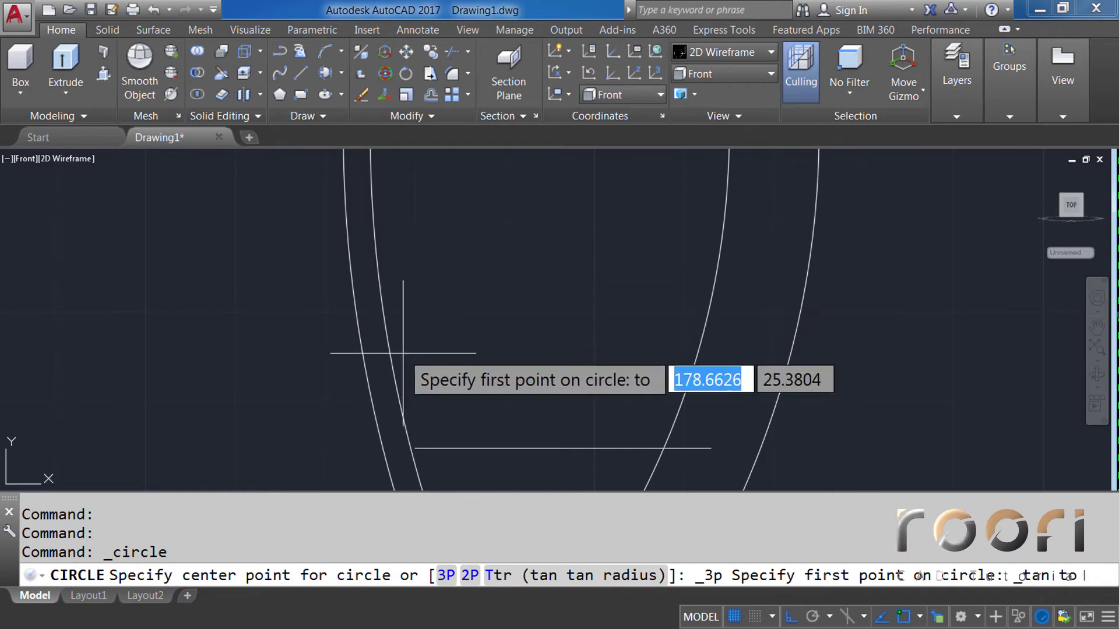
click(391, 366)
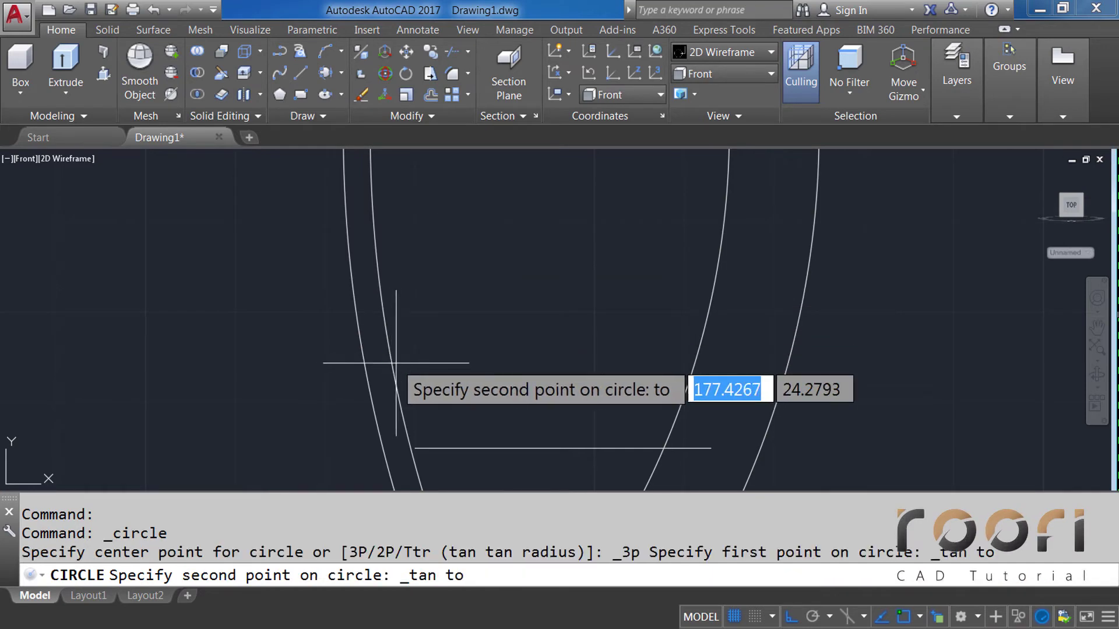
click(534, 448)
click(674, 400)
scroll(549, 359, down, 4)
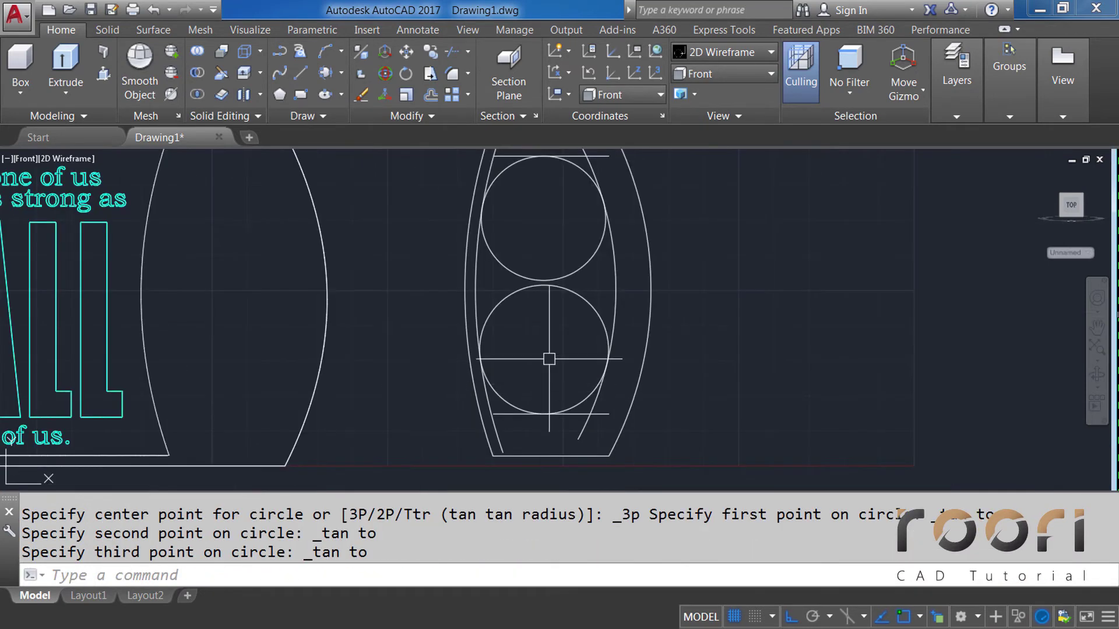
middle_drag(549, 359, 557, 360)
text(TR)
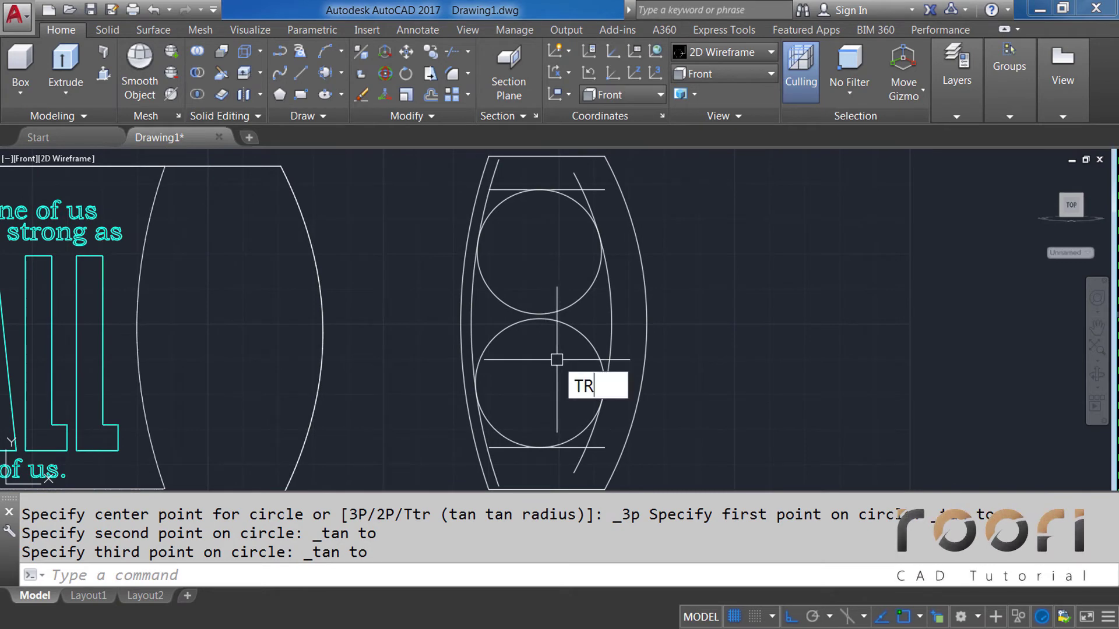
Step: Trim away the arcs between the two circles, using all objects as cutting edges, to form a capsule
key(Return)
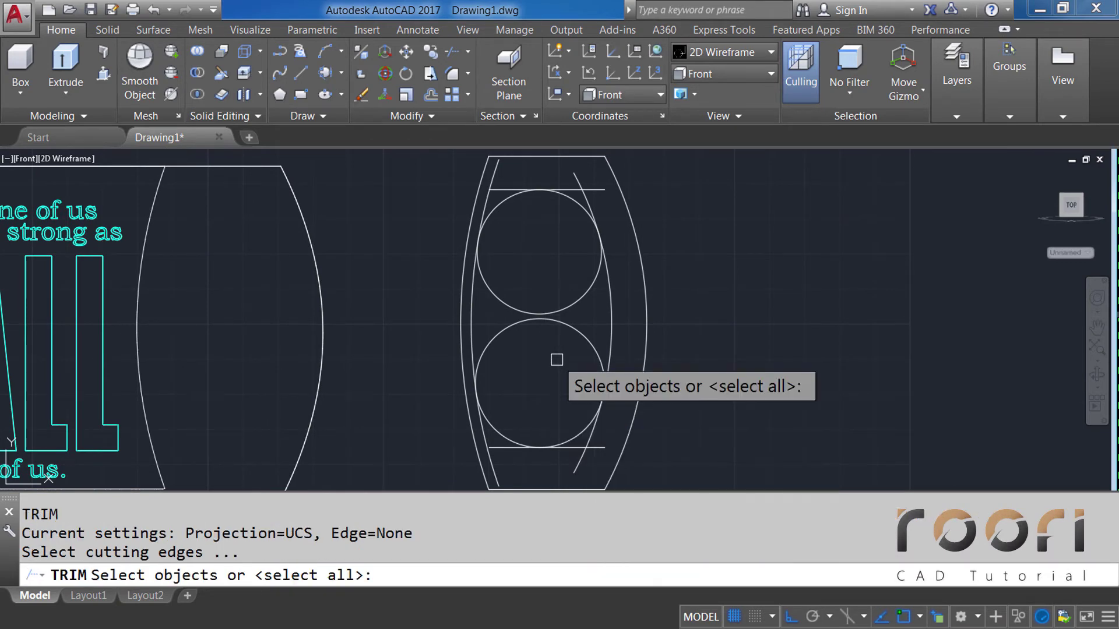
key(Return)
click(554, 357)
click(539, 306)
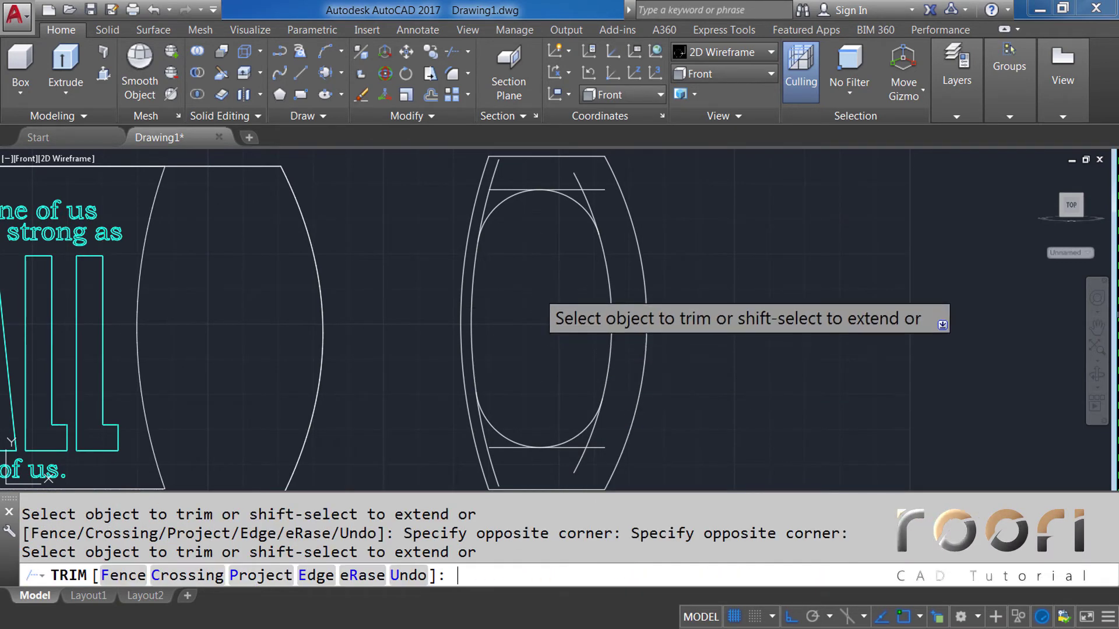
key(Return)
middle_drag(530, 226, 517, 250)
scroll(520, 256, up, 2)
text(TR)
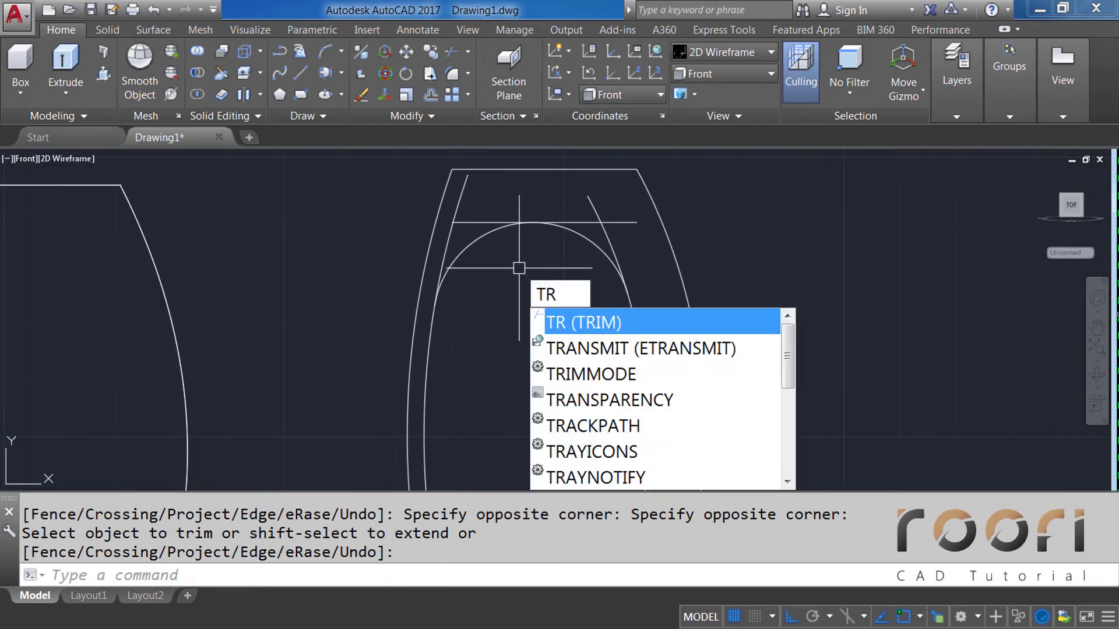
Step: Trim the capsule's top end using the top arc as the cutting edge
key(Return)
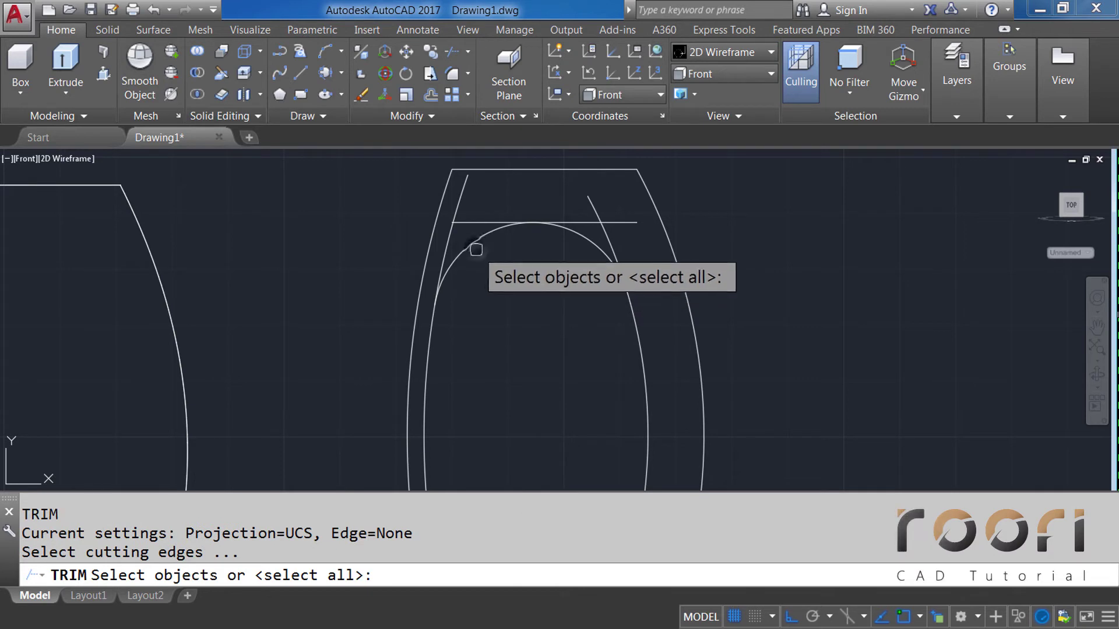
click(474, 249)
key(Return)
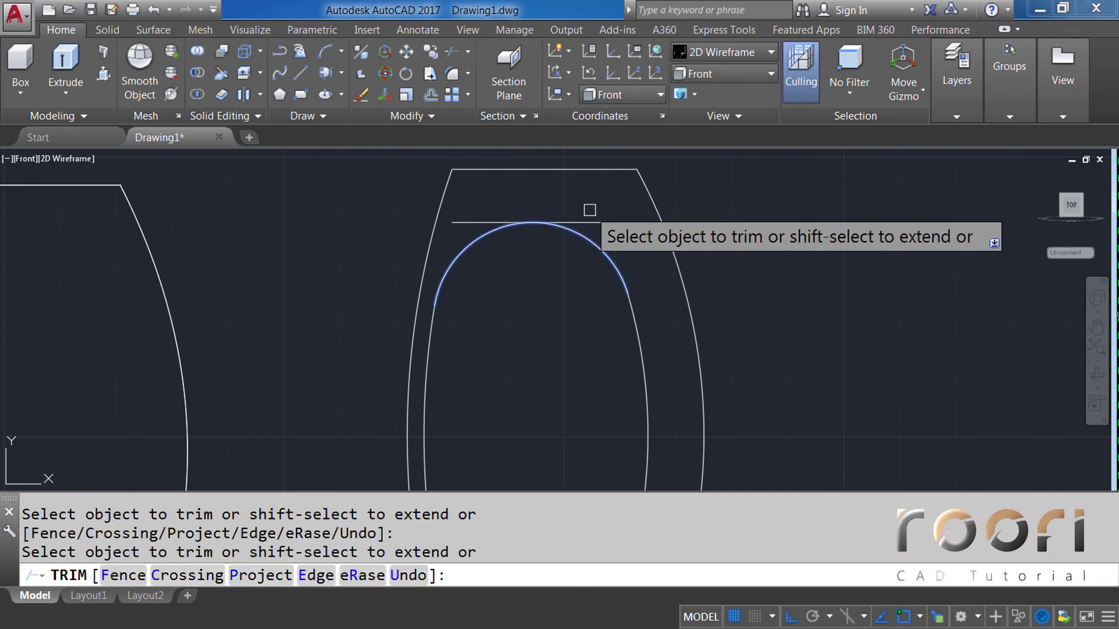
key(Return)
scroll(559, 393, down, 3)
scroll(526, 363, up, 4)
text(TR)
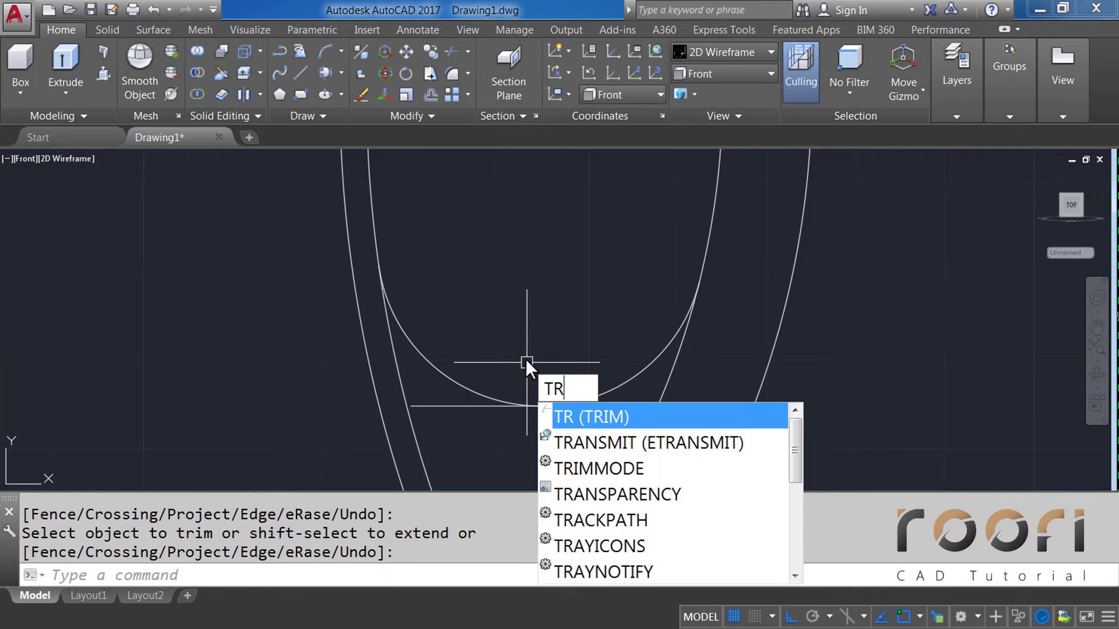
Step: Trim the diagonal line below the bottom arc and erase the bottom horizontal line
key(Return)
click(445, 367)
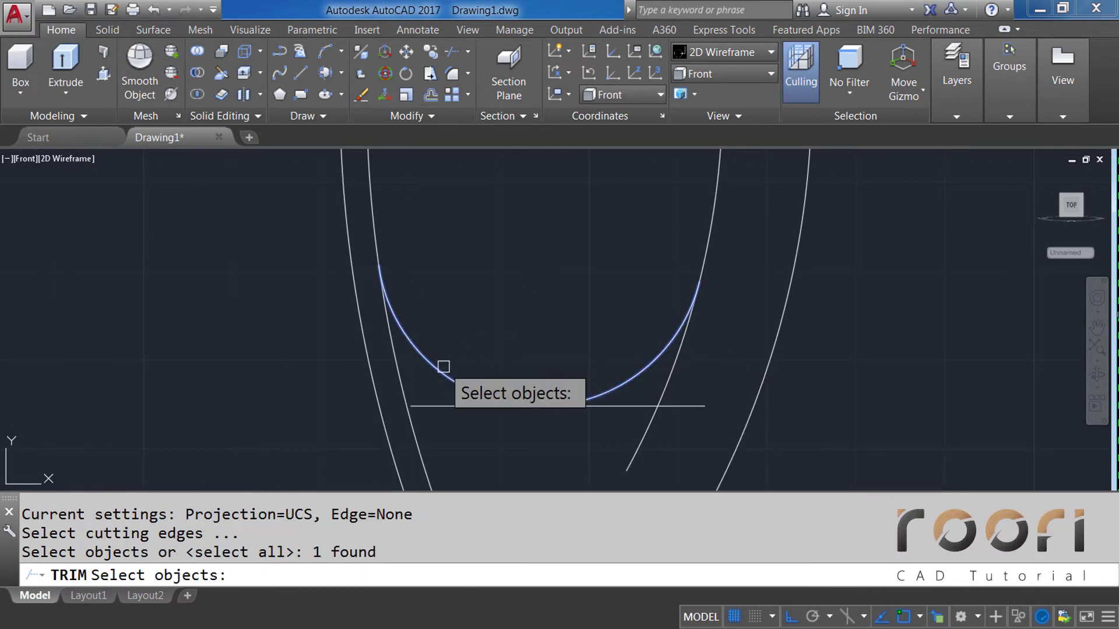
key(Return)
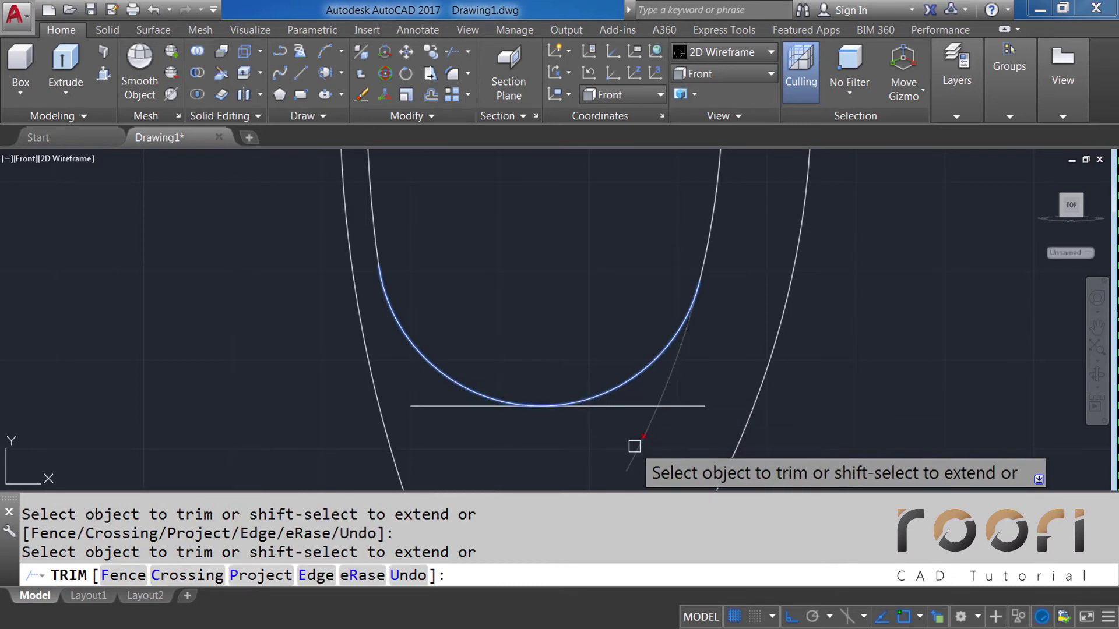
click(635, 446)
key(Return)
key(Return)
click(636, 406)
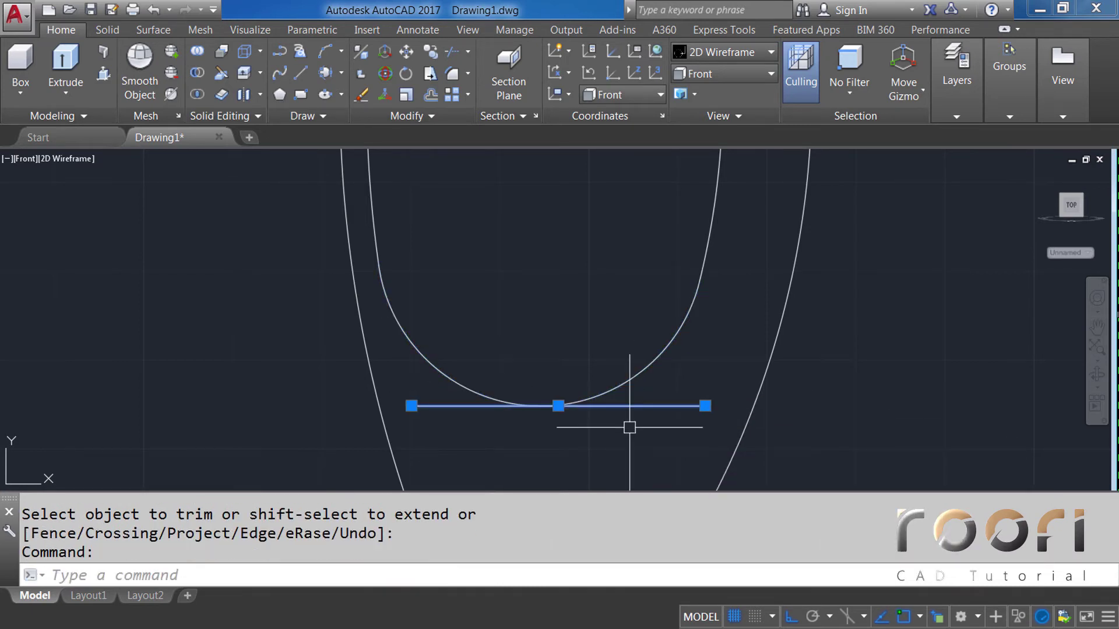
key(Delete)
scroll(600, 431, down, 2)
scroll(589, 425, down, 2)
Step: Erase the top horizontal line and draw a horizontal line rightward from the outline's midpoint
click(624, 165)
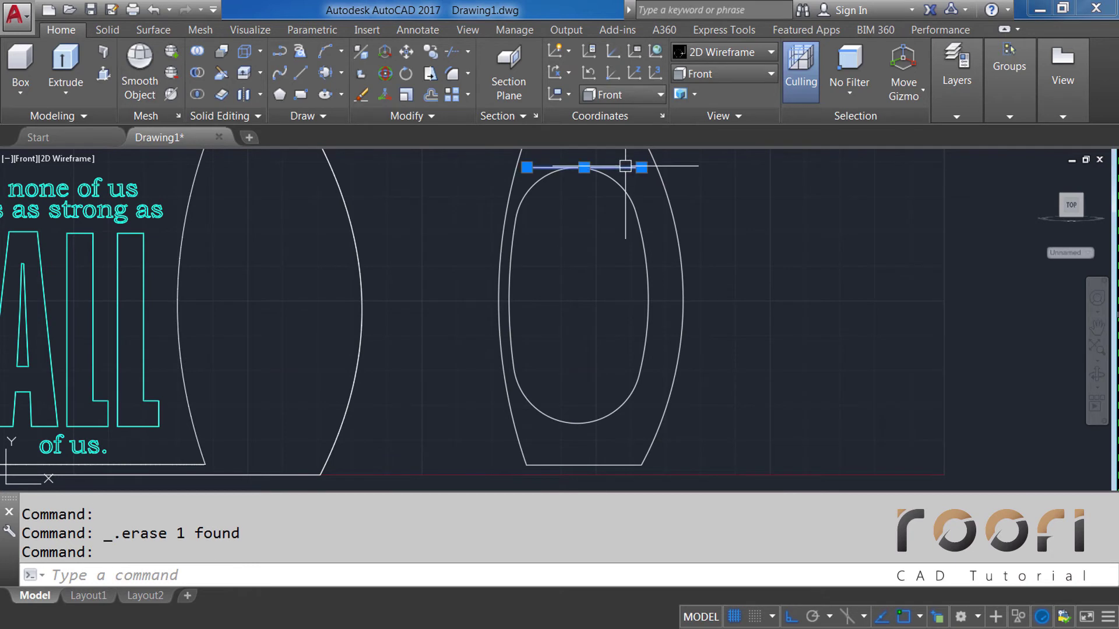
key(Delete)
mouse_move(594, 267)
middle_down()
mouse_move(456, 280)
mouse_move(462, 297)
middle_up()
text(L)
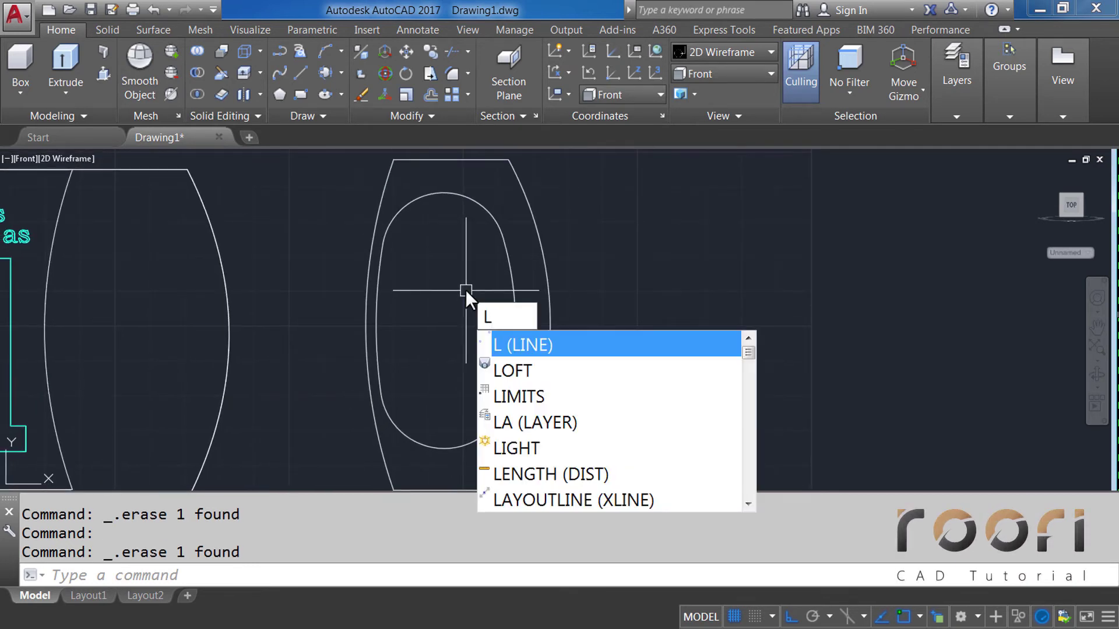
key(Return)
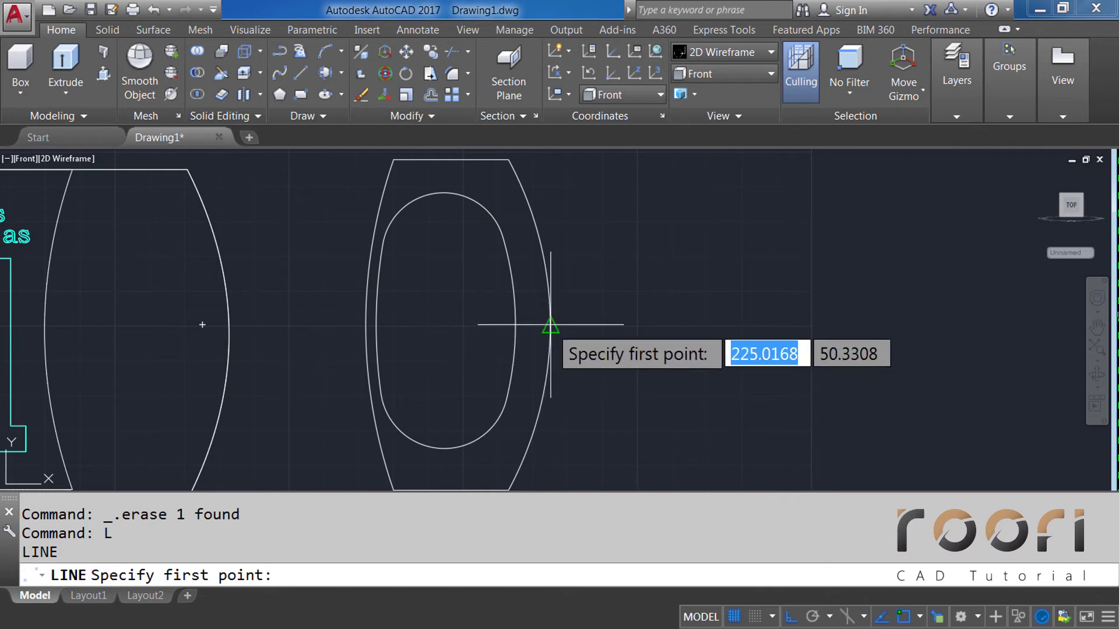
click(551, 325)
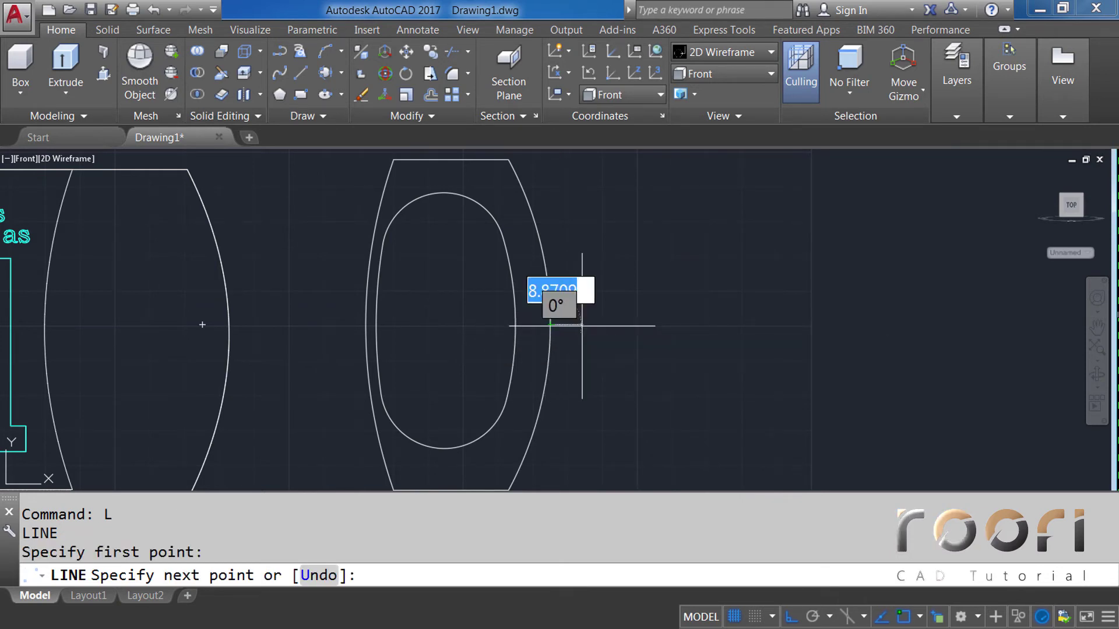
click(691, 321)
key(Return)
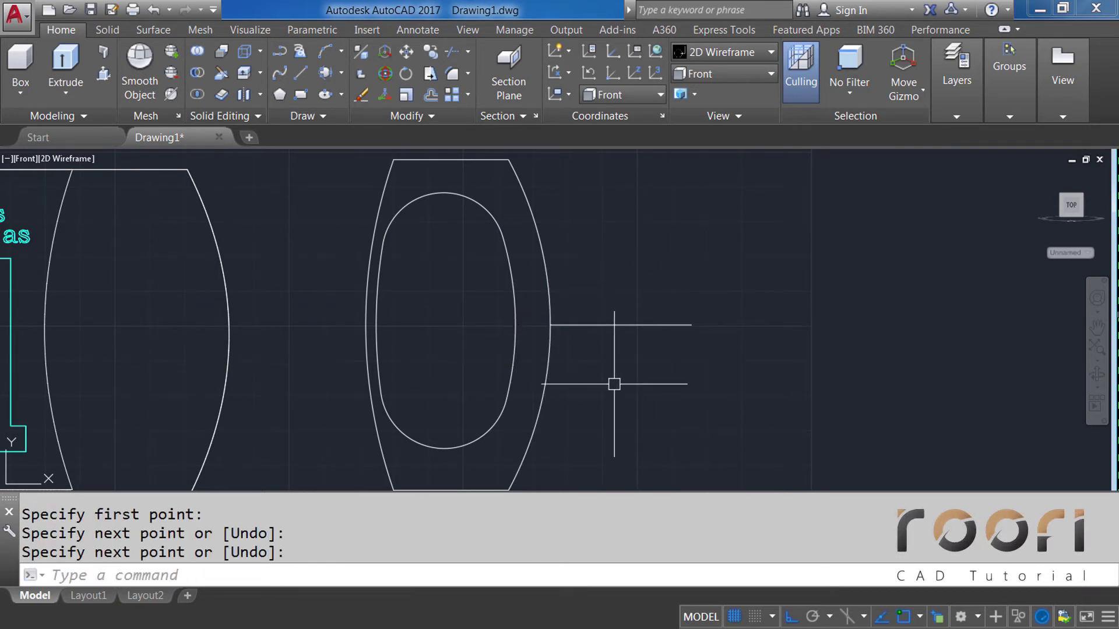
Step: Delete the outer handle outline, including its top line
middle_drag(614, 384, 682, 348)
scroll(670, 379, down, 2)
click(650, 446)
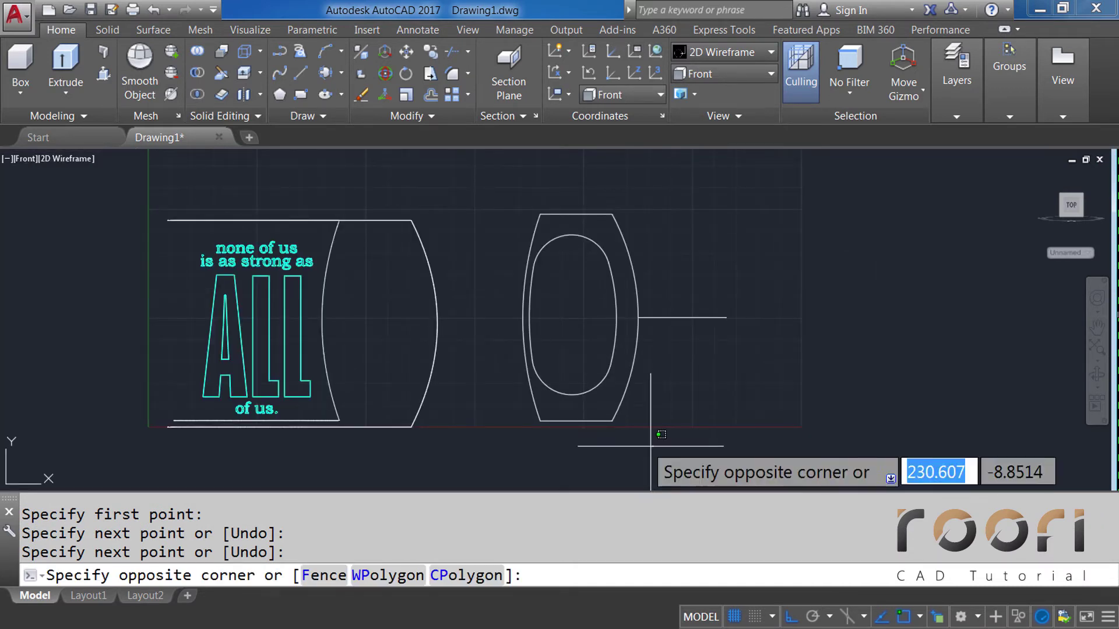
click(517, 417)
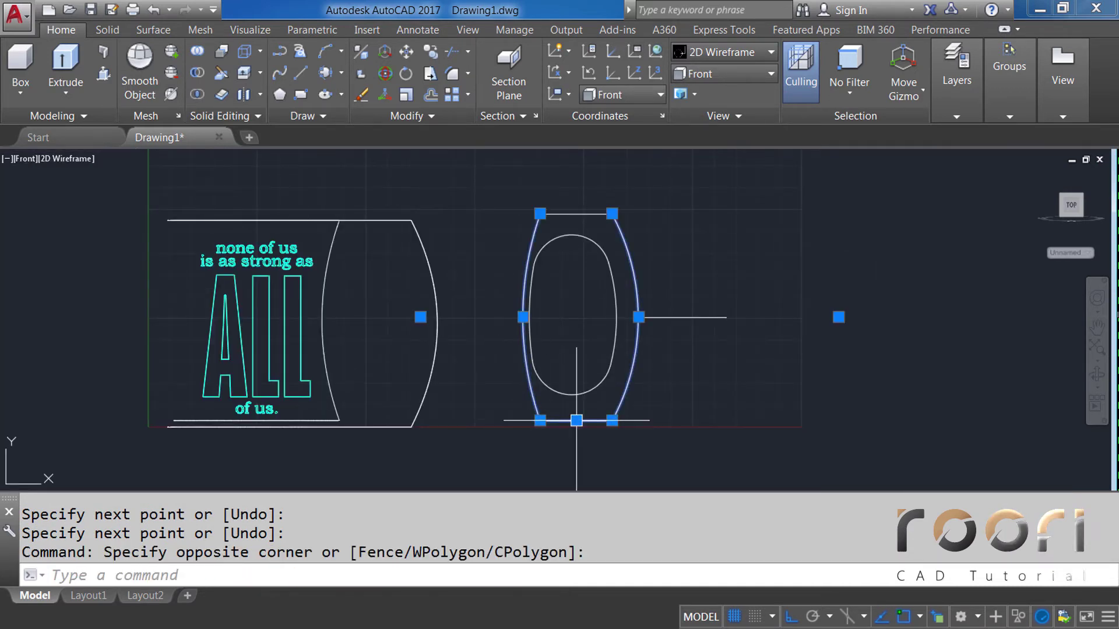
click(675, 230)
click(595, 187)
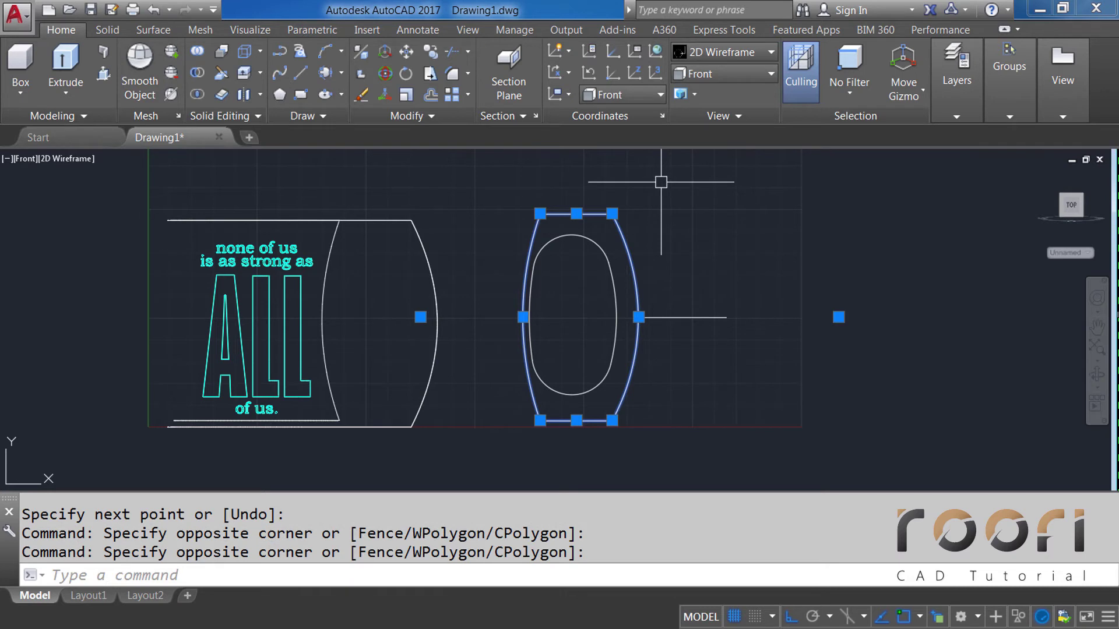
key(Delete)
text(JOIN)
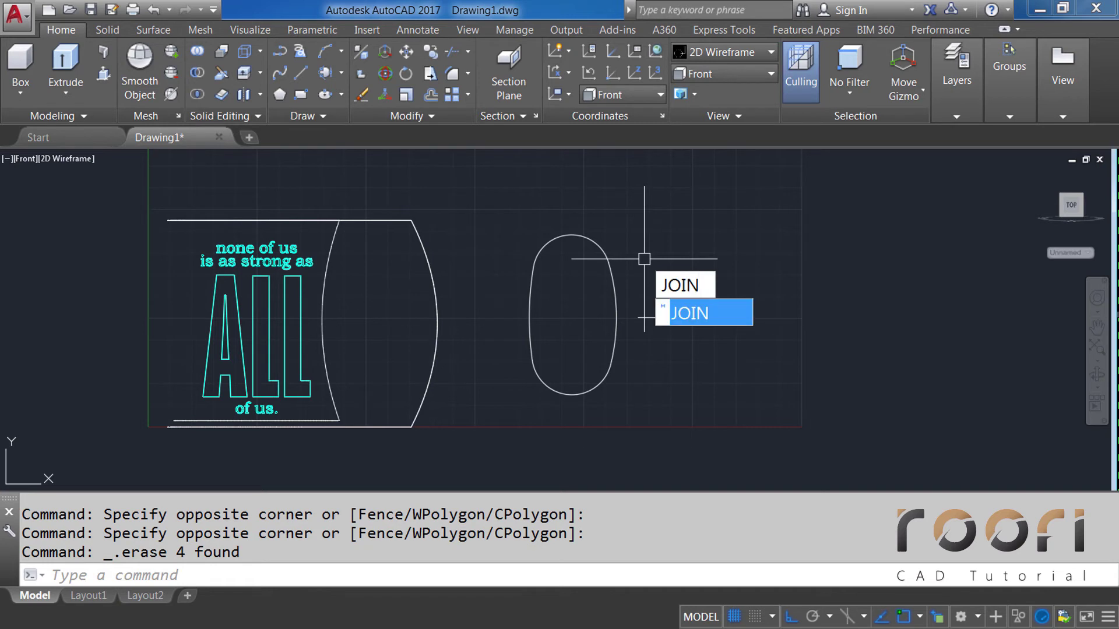
Step: Join the four capsule pieces into a single polyline
key(Return)
click(618, 404)
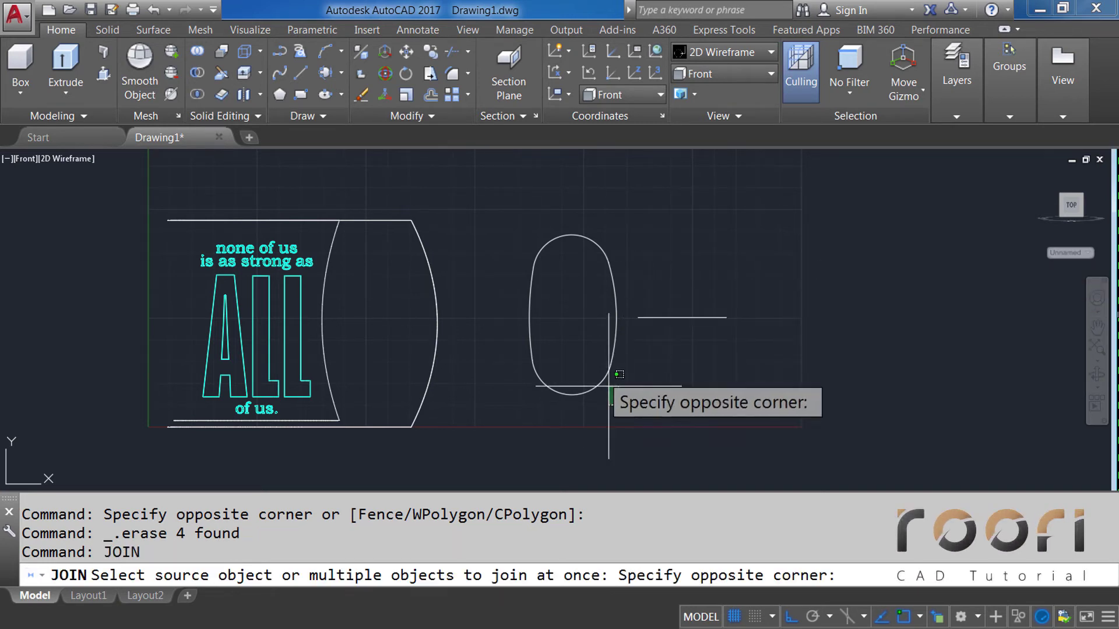
click(513, 254)
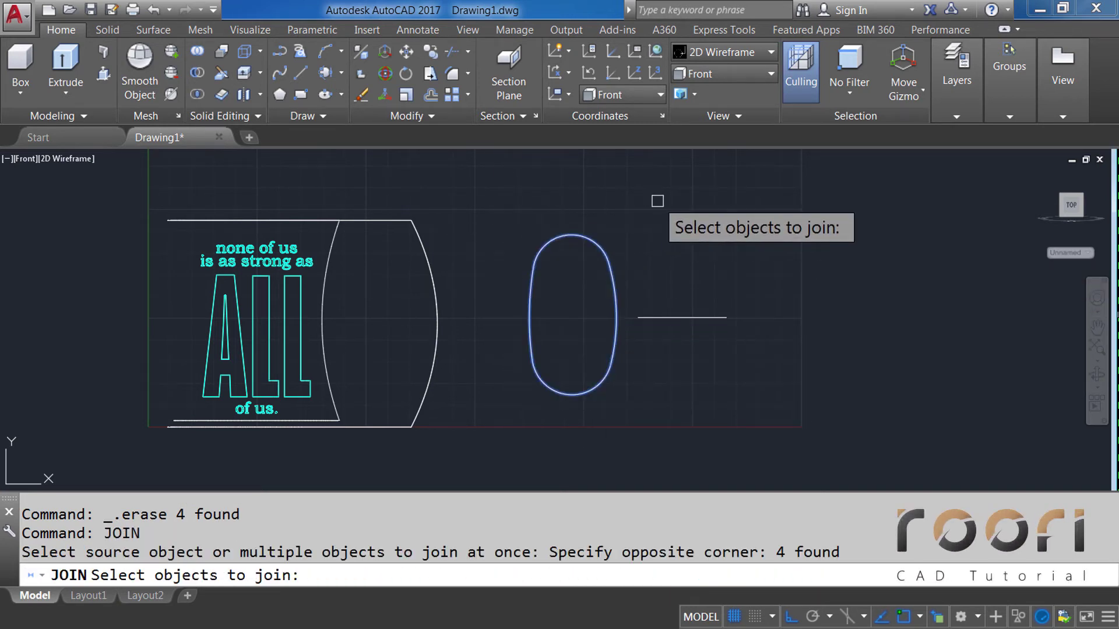
key(Return)
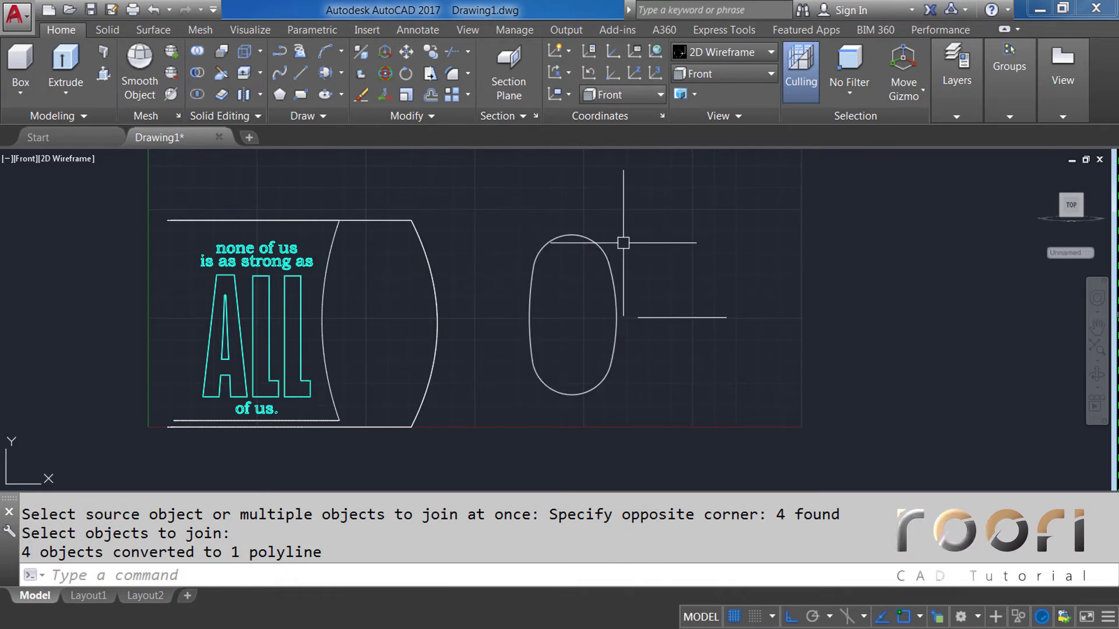
Step: Switch to the Top view and shift the drawing up to make room below the mug
click(705, 78)
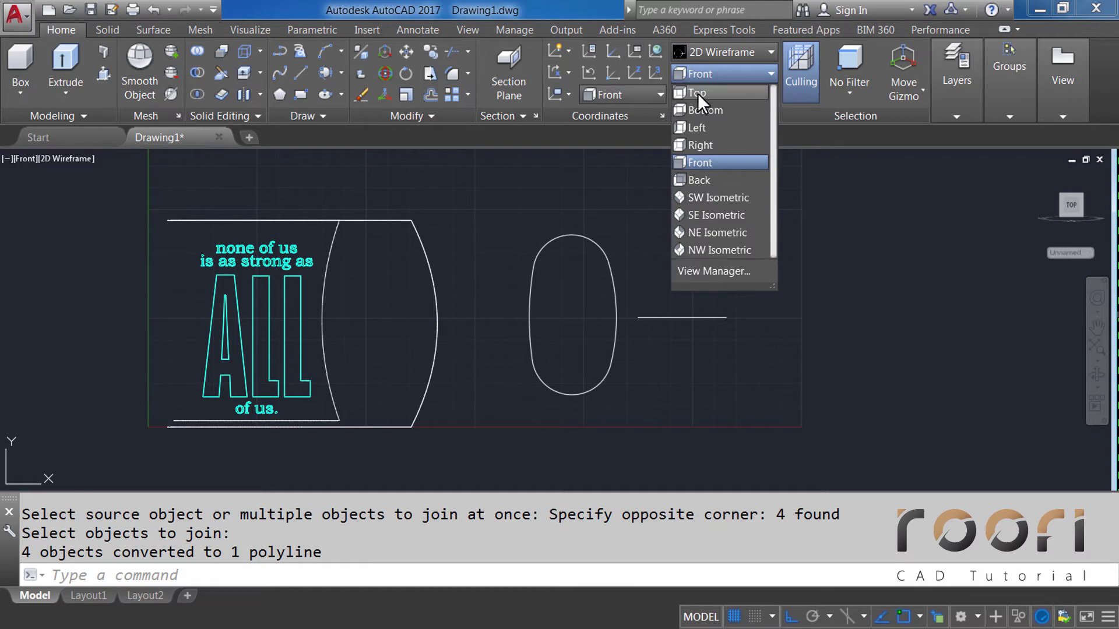
click(697, 93)
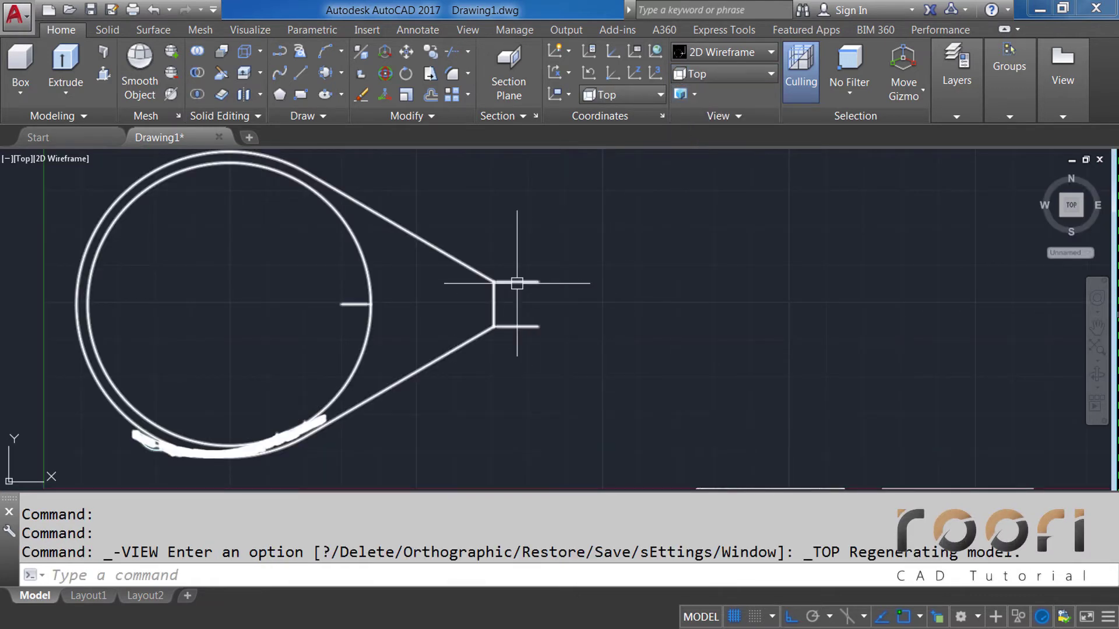
middle_drag(670, 402, 521, 226)
scroll(556, 303, down, 3)
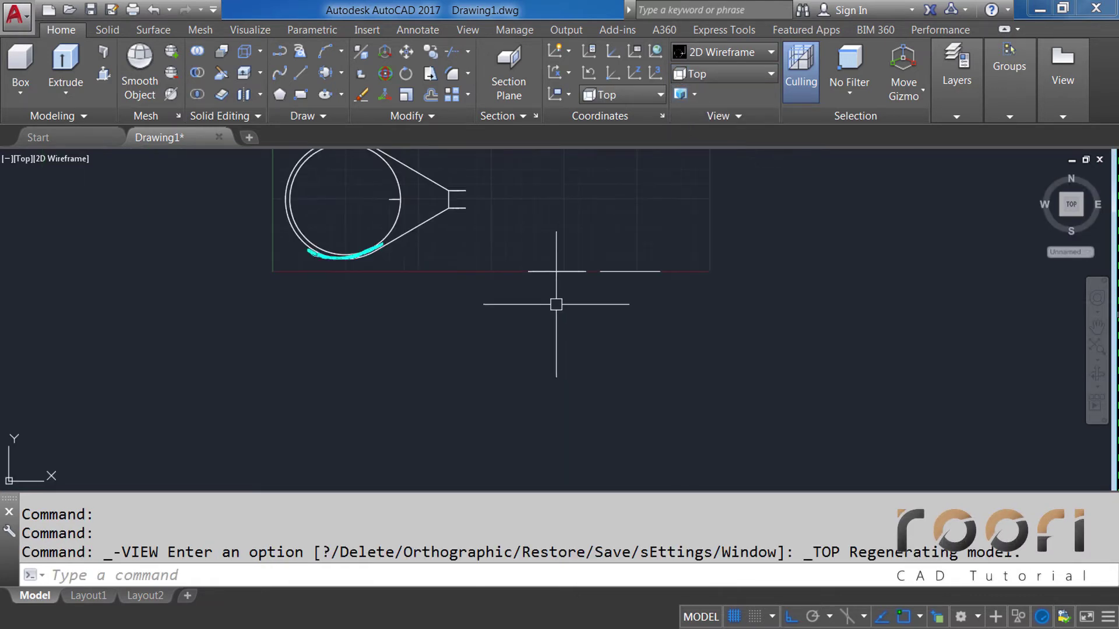
middle_drag(584, 395, 586, 365)
text(C)
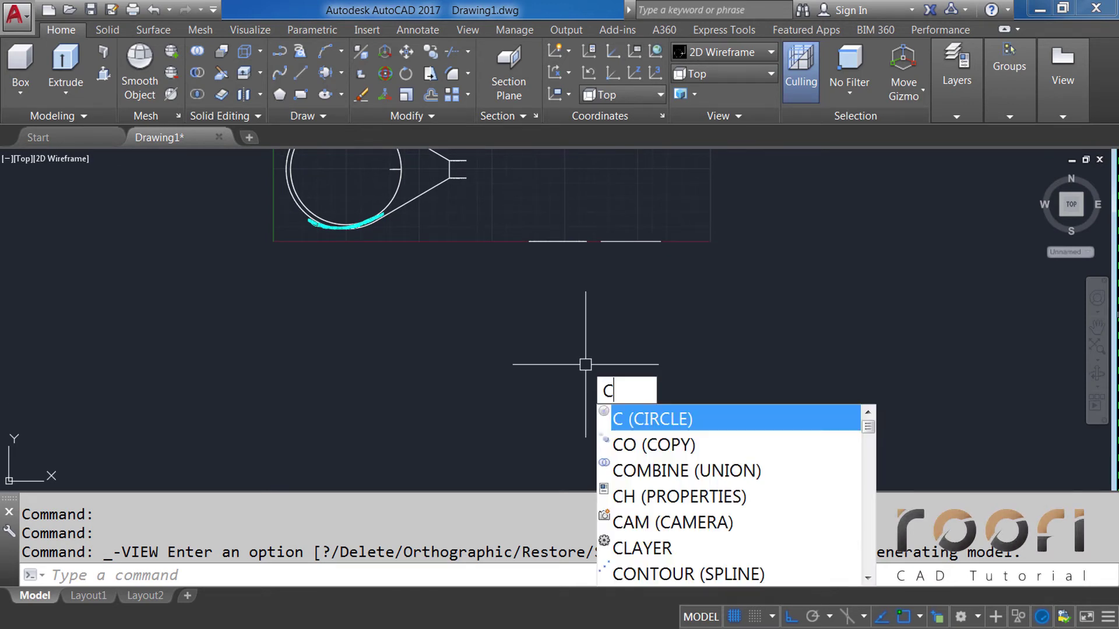
Step: Draw a circle of diameter 82 below the mug, then orbit into a 3D perspective
key(Return)
click(566, 350)
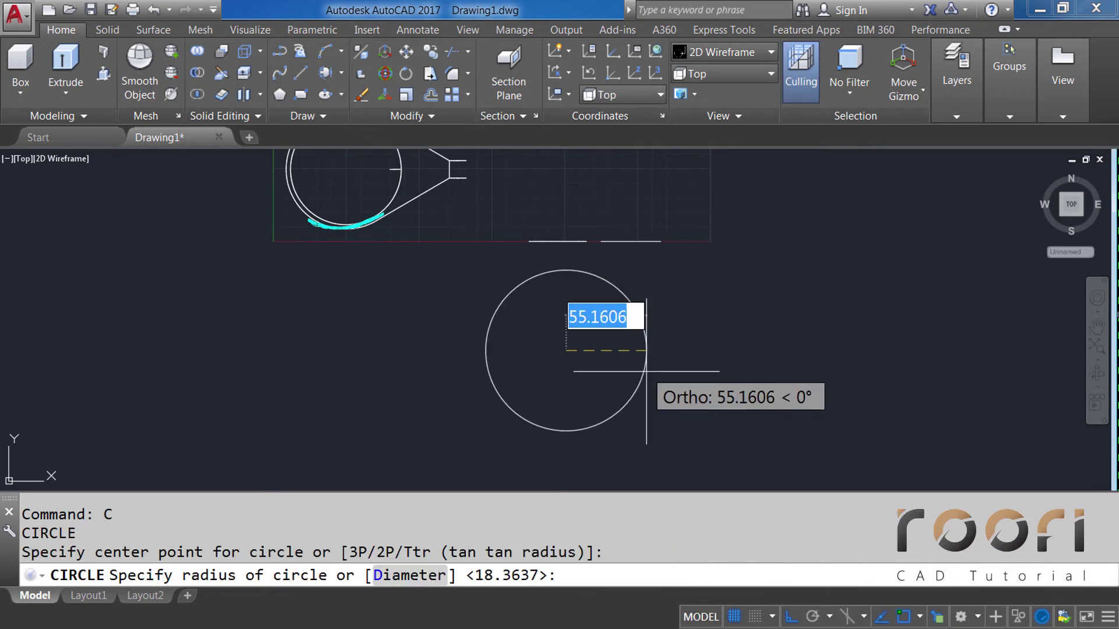
text(D)
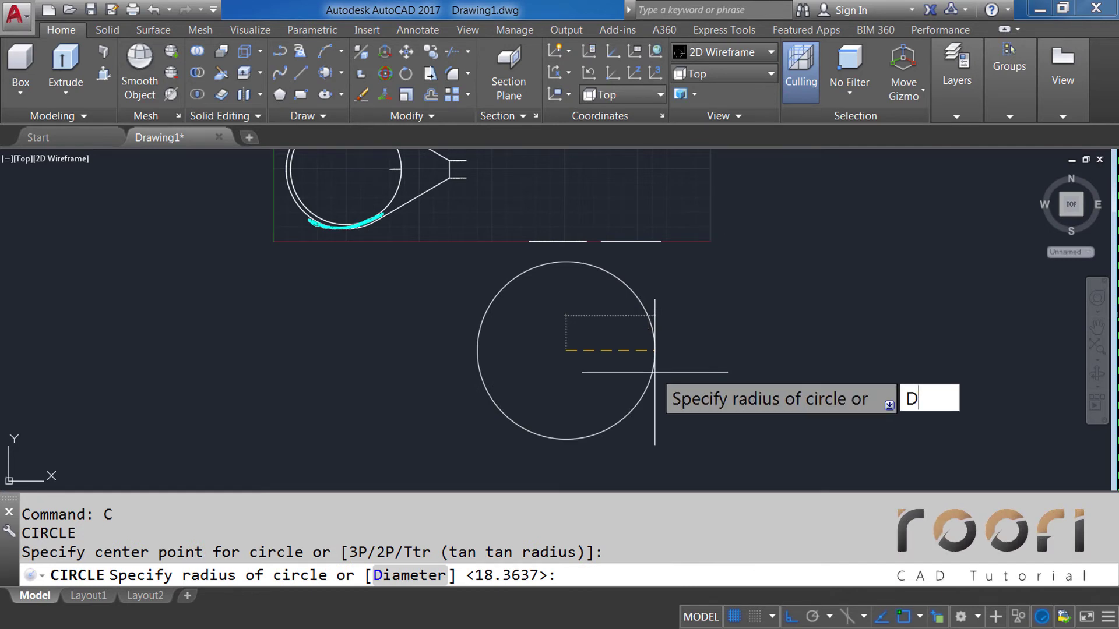
key(Return)
text(82)
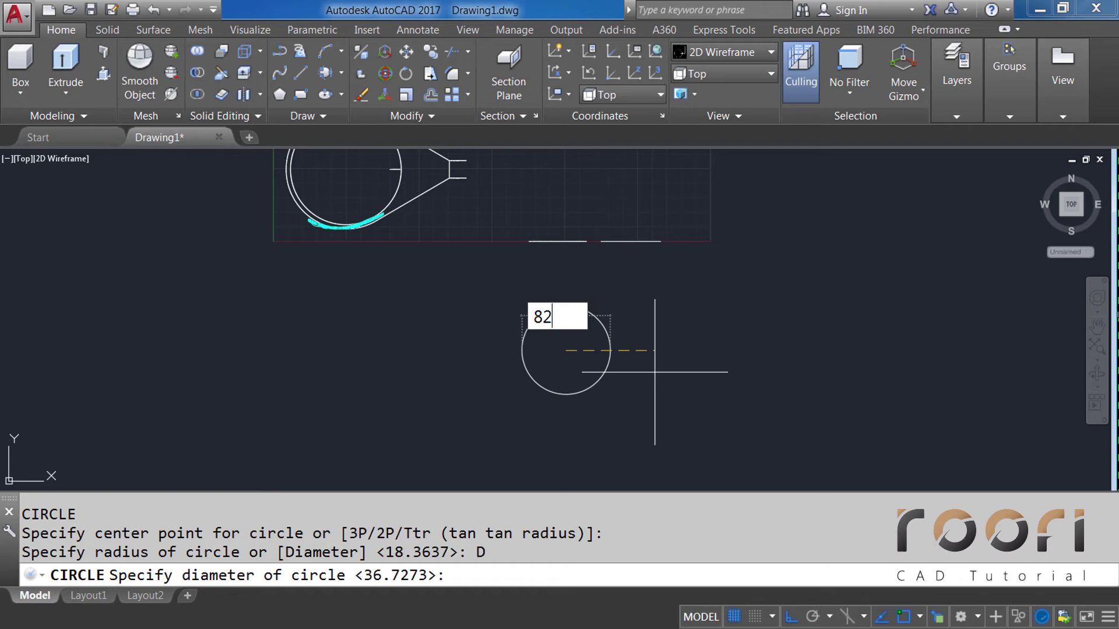
key(Return)
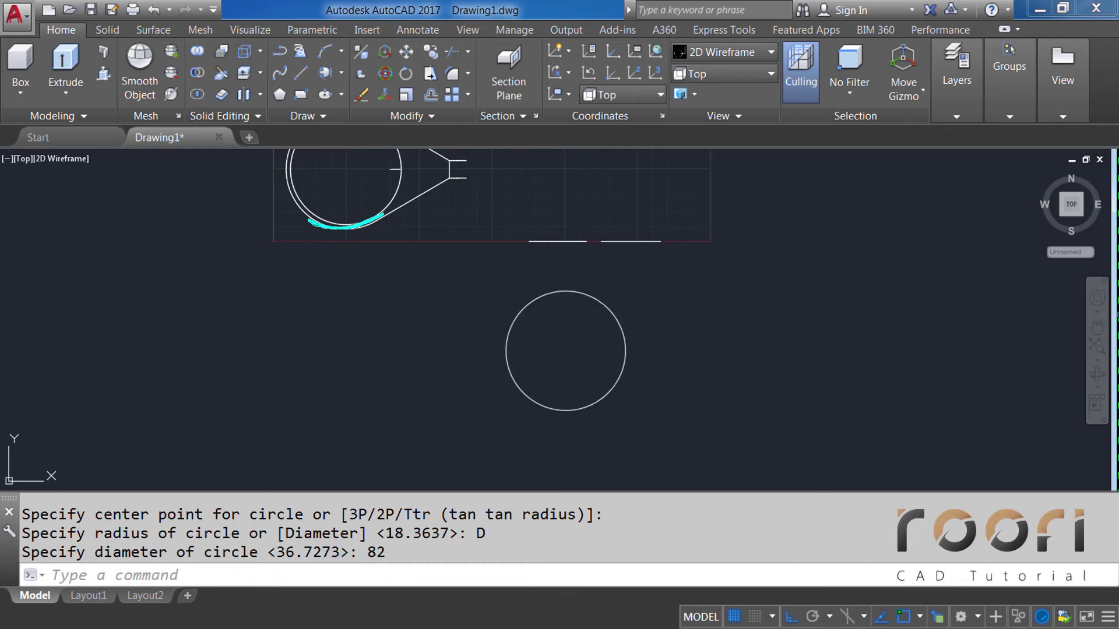
mouse_move(583, 361)
shift+middle_down()
mouse_move(625, 274)
mouse_move(552, 189)
shift+middle_up()
Step: Draw a short line starting from the midpoint at the cup's side
scroll(497, 210, up, 3)
scroll(417, 243, up, 5)
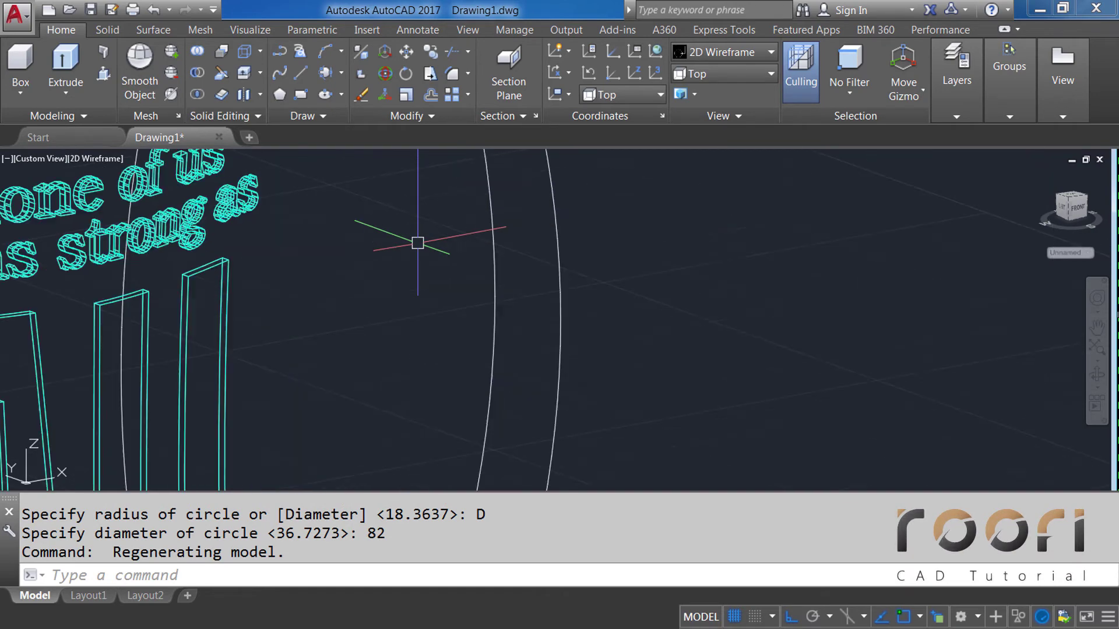
scroll(418, 242, down, 5)
scroll(457, 277, down, 1)
text(L)
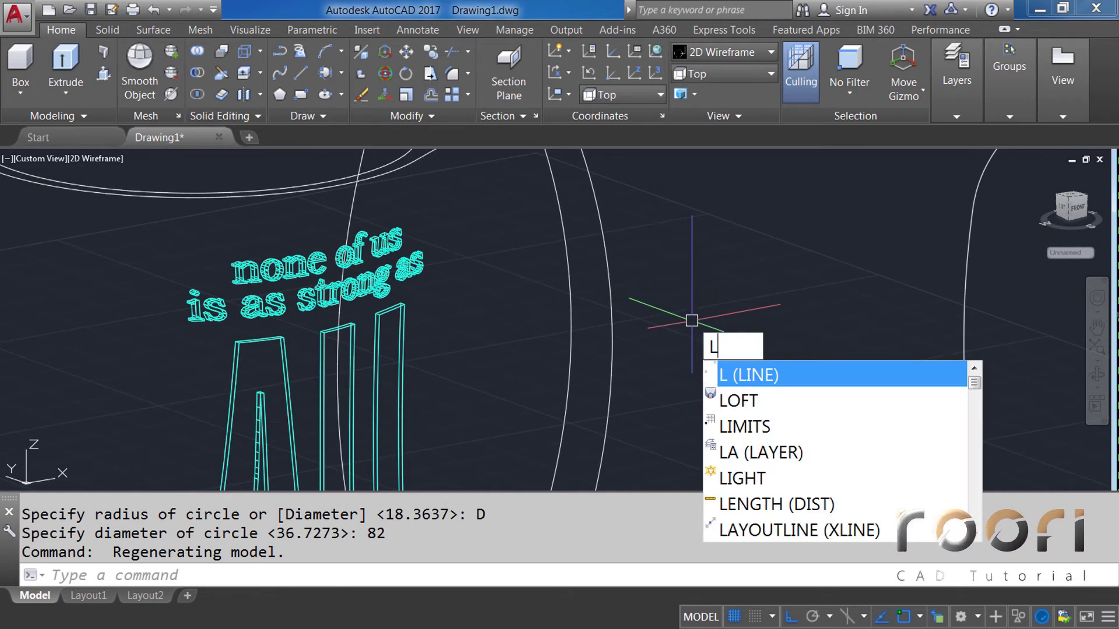
key(Return)
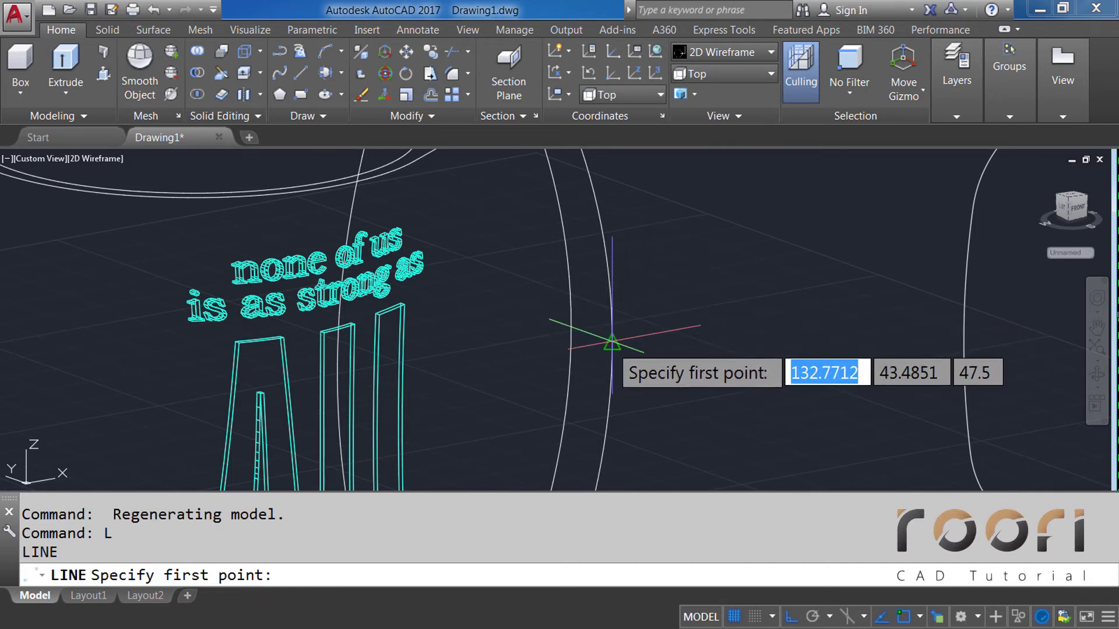
click(611, 342)
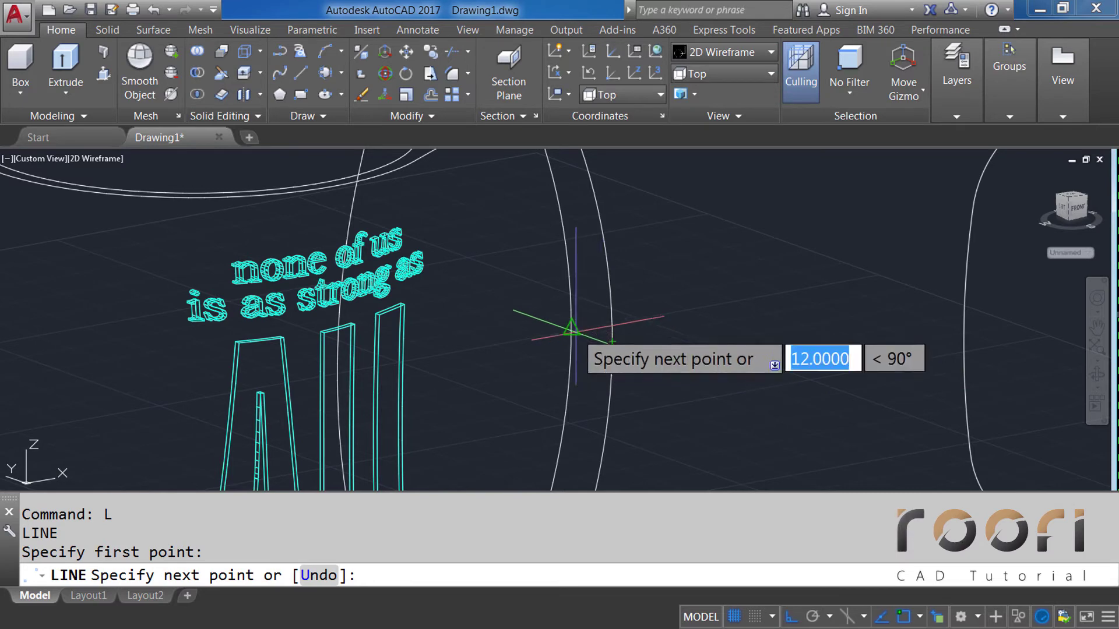
click(573, 328)
key(Return)
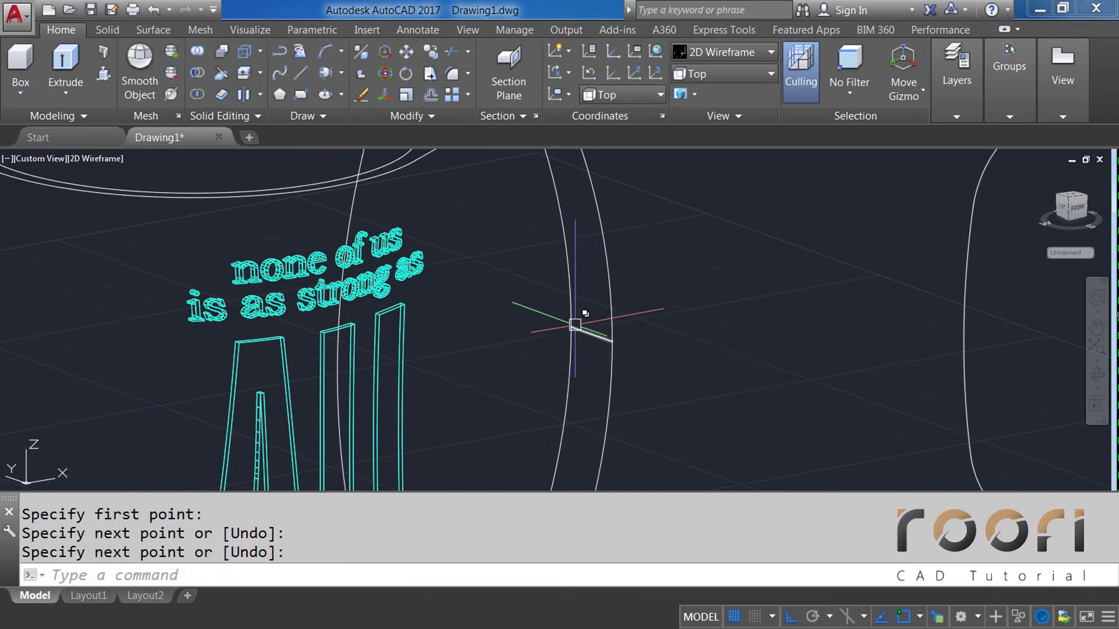
Step: Set the colour of both short guide lines to Red in the Properties palette
click(591, 337)
shift+drag(591, 336, 696, 350)
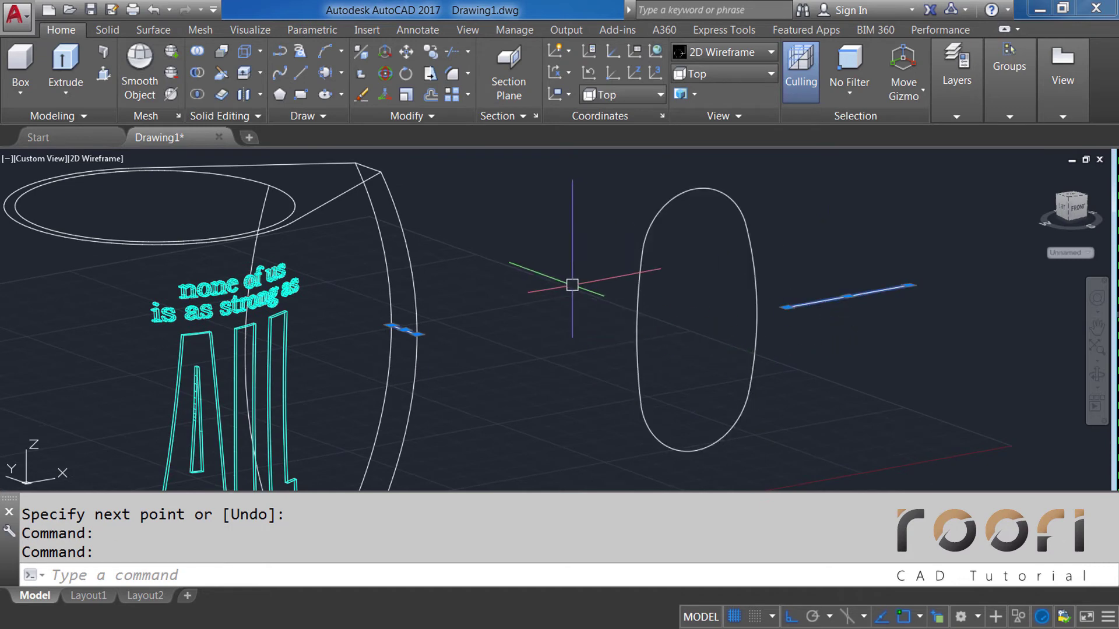
right_click(574, 284)
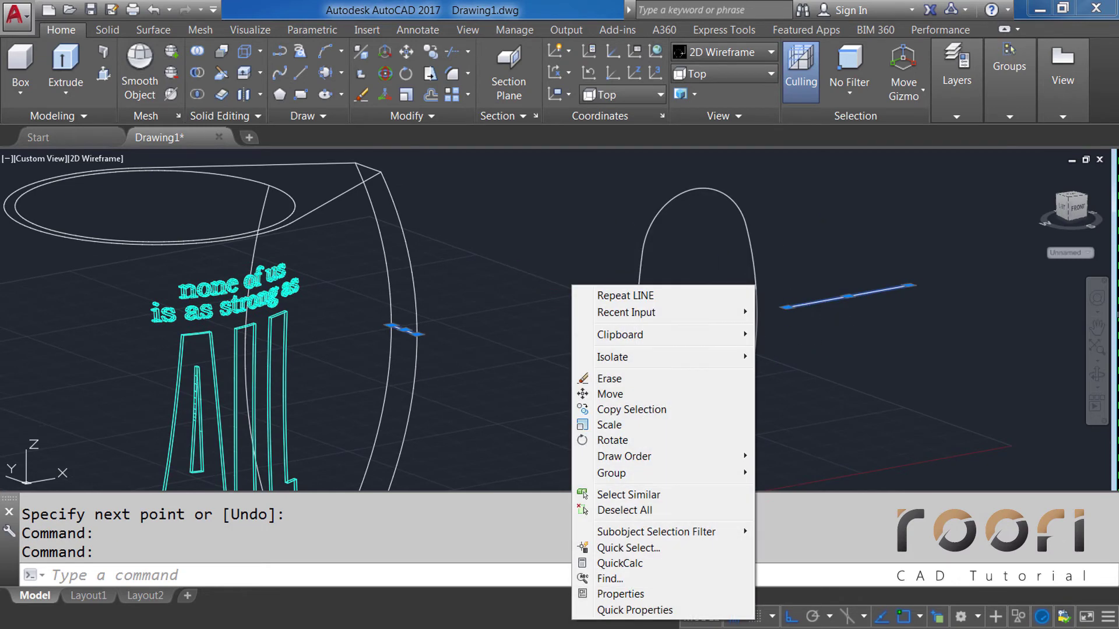
click(614, 592)
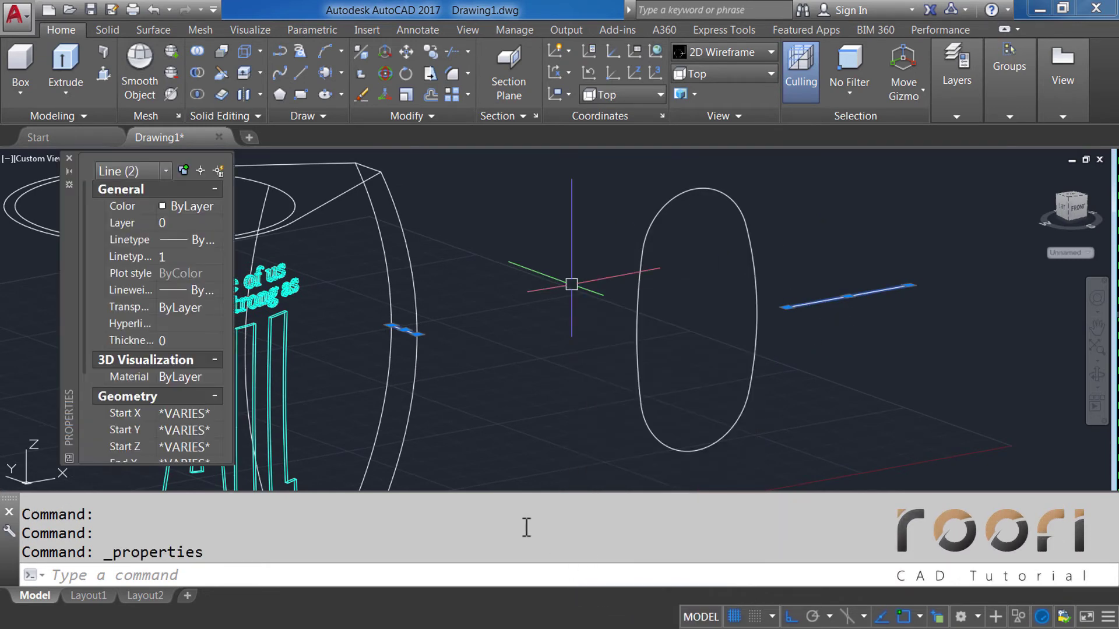
click(215, 208)
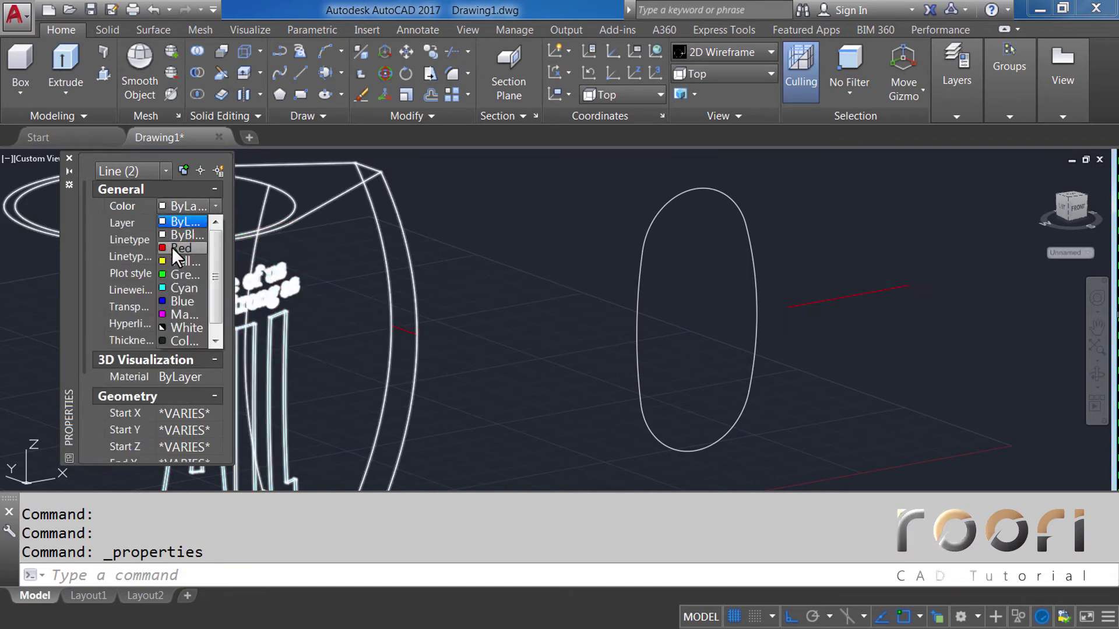
click(179, 248)
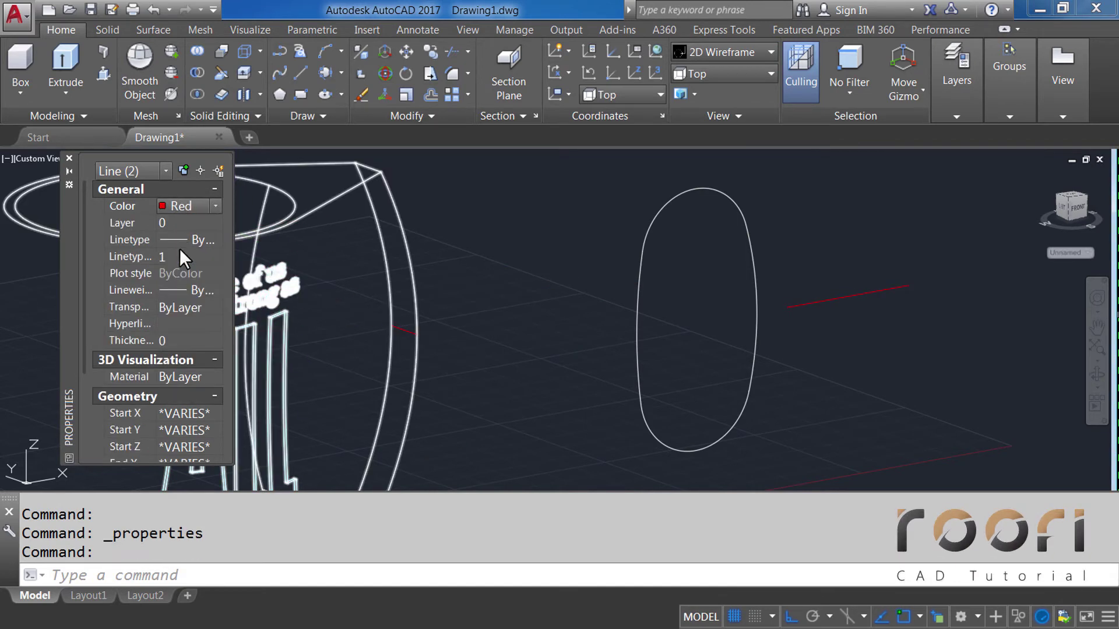
click(69, 158)
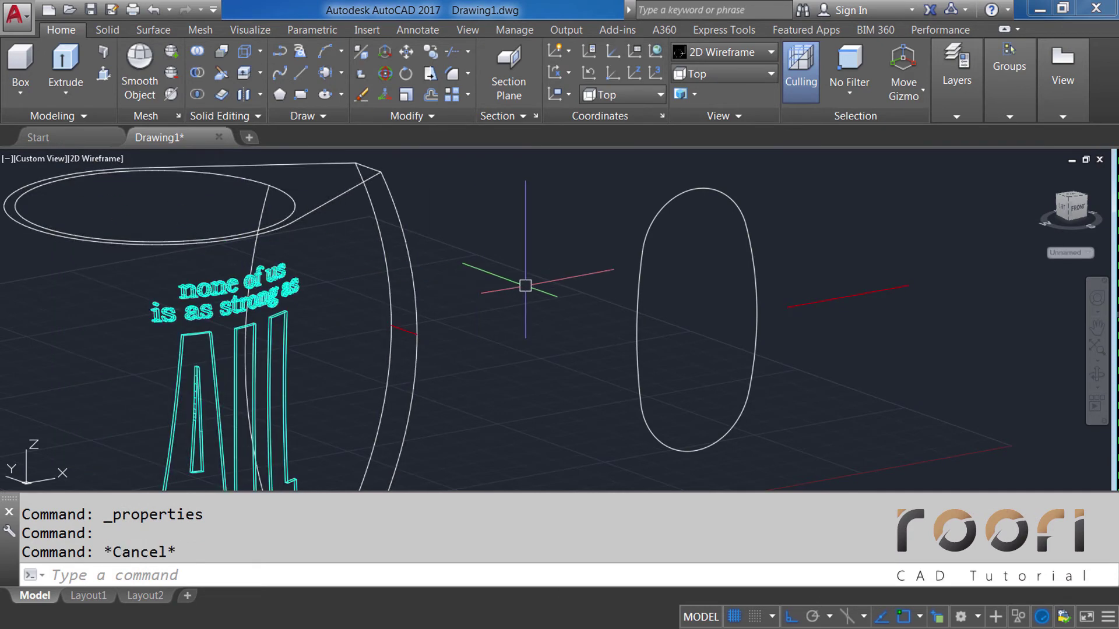
scroll(475, 255, down, 2)
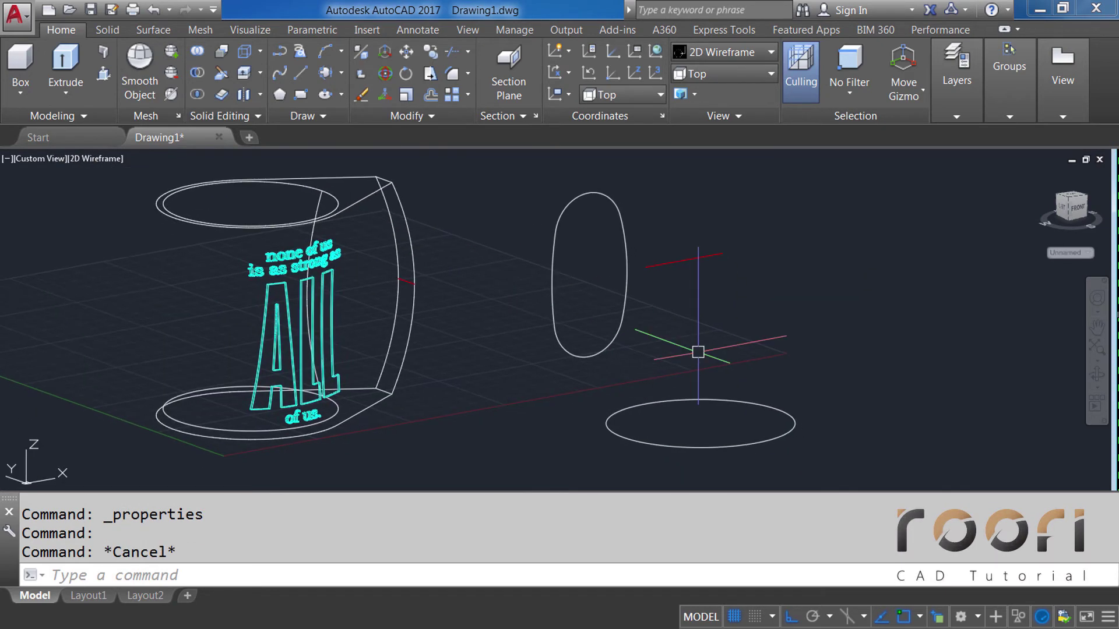
Step: Move the upright oval and its line from the oval's bottom midpoint onto the flat ellipse's edge
mouse_move(698, 352)
shift+middle_down()
mouse_move(689, 365)
mouse_move(674, 344)
shift+middle_up()
click(623, 428)
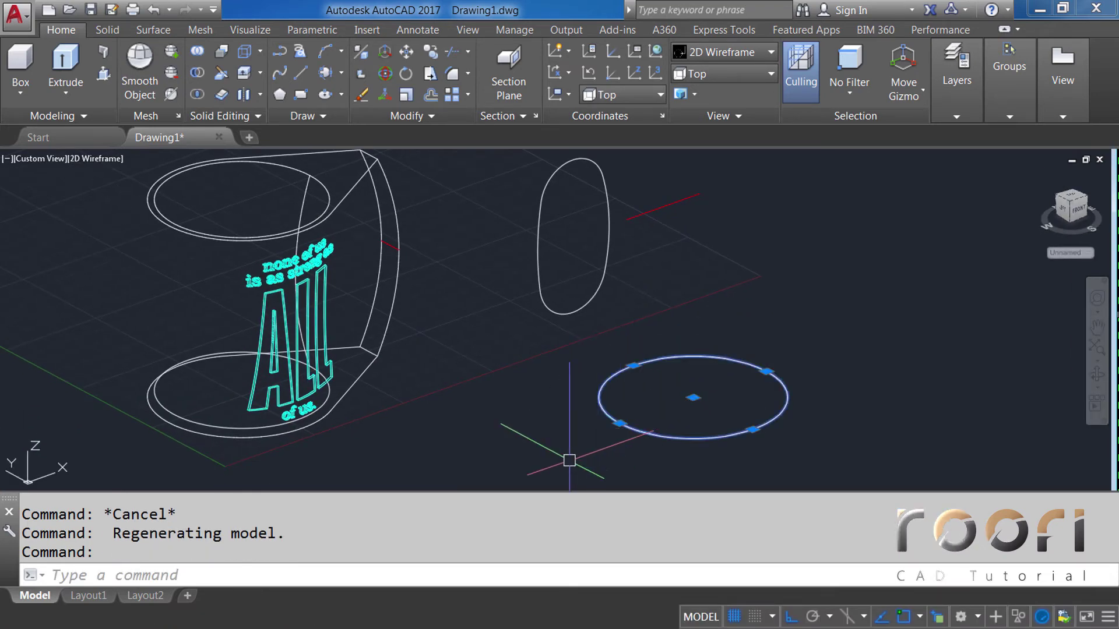
key(Escape)
text(M)
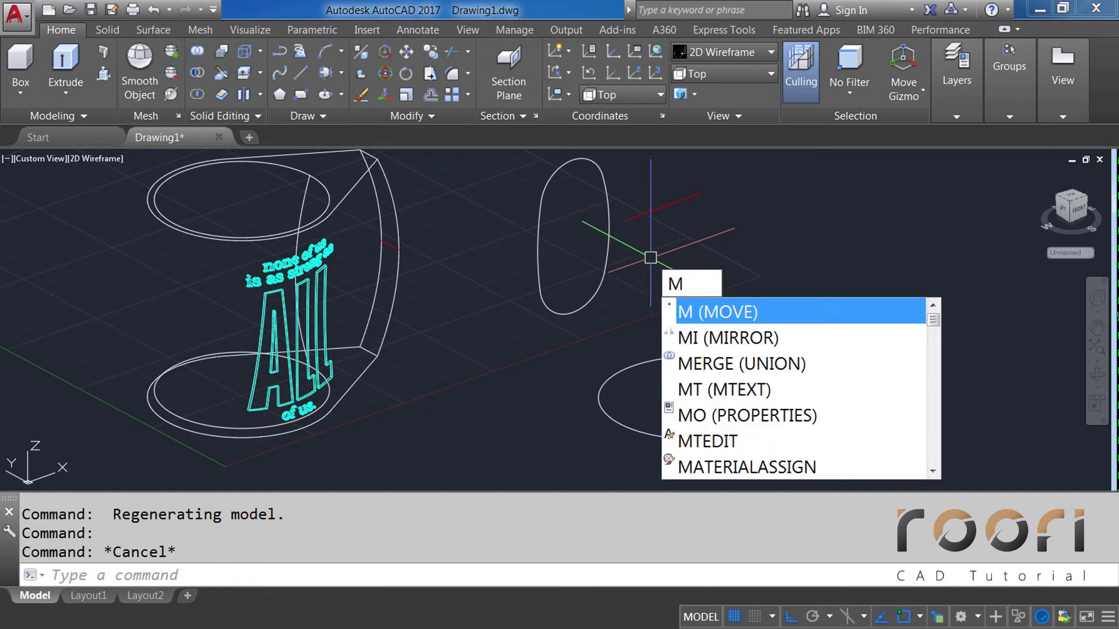
key(Return)
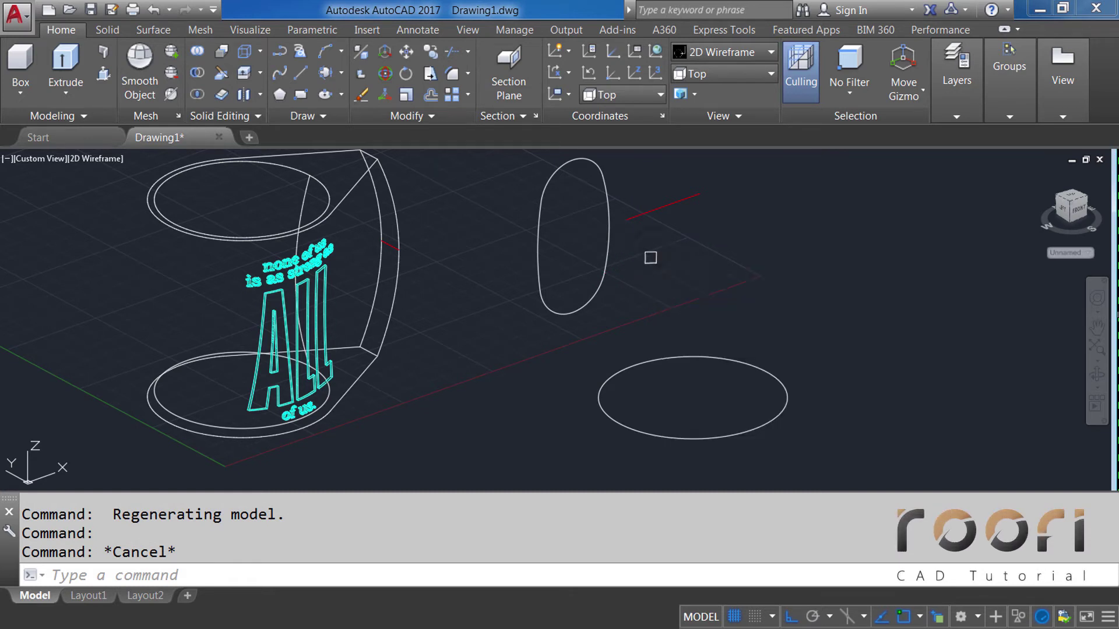
click(650, 257)
click(594, 211)
key(Return)
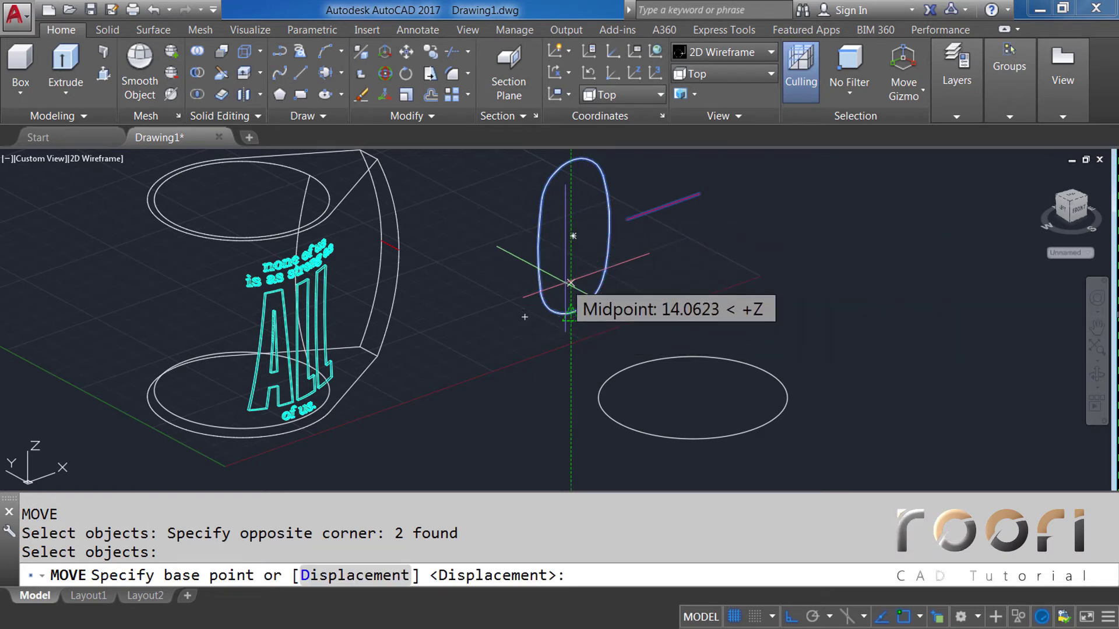
click(573, 236)
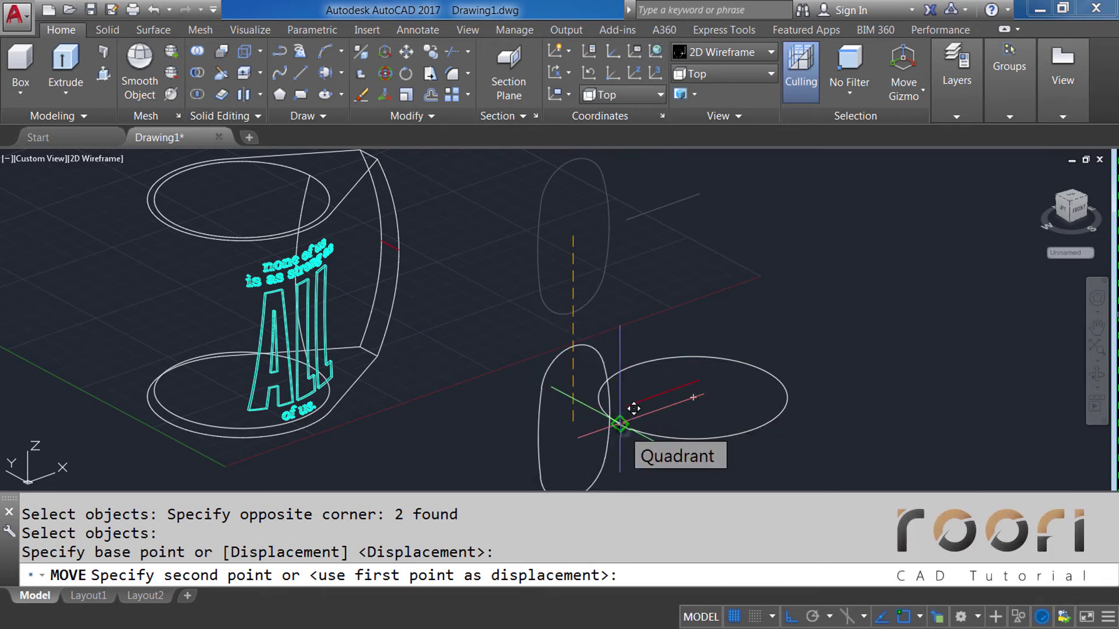
click(634, 408)
Step: Orbit to a near-top view and enter S to begin sweeping
click(674, 441)
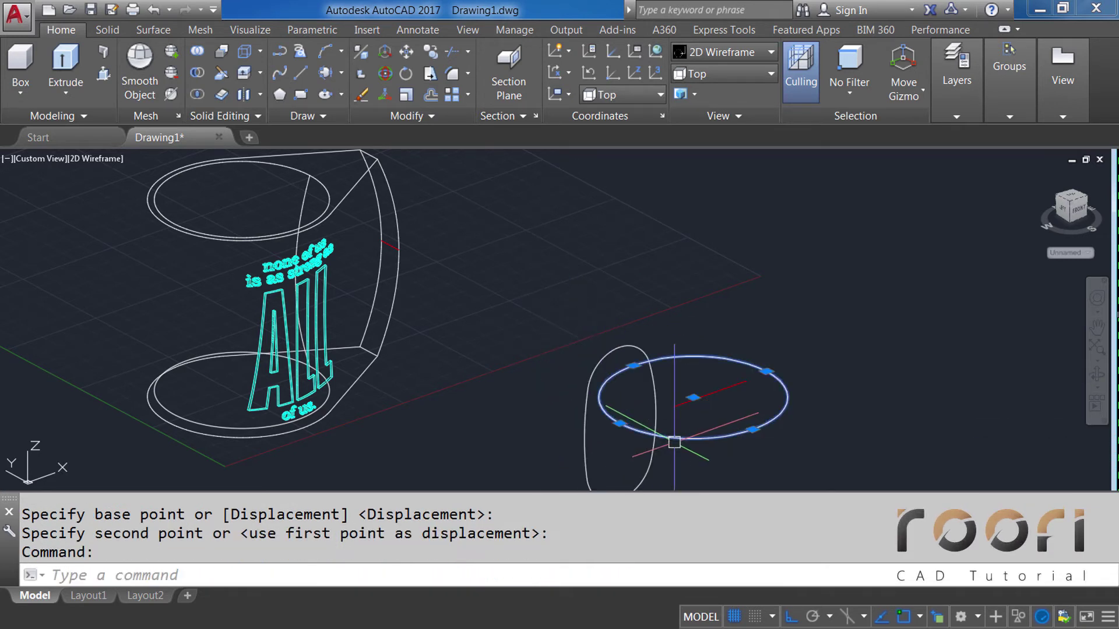
key(Escape)
mouse_move(713, 318)
shift+middle_down()
mouse_move(662, 444)
mouse_move(660, 358)
mouse_move(627, 335)
mouse_move(692, 379)
mouse_move(718, 357)
mouse_move(715, 342)
mouse_move(694, 420)
mouse_move(669, 374)
shift+middle_up()
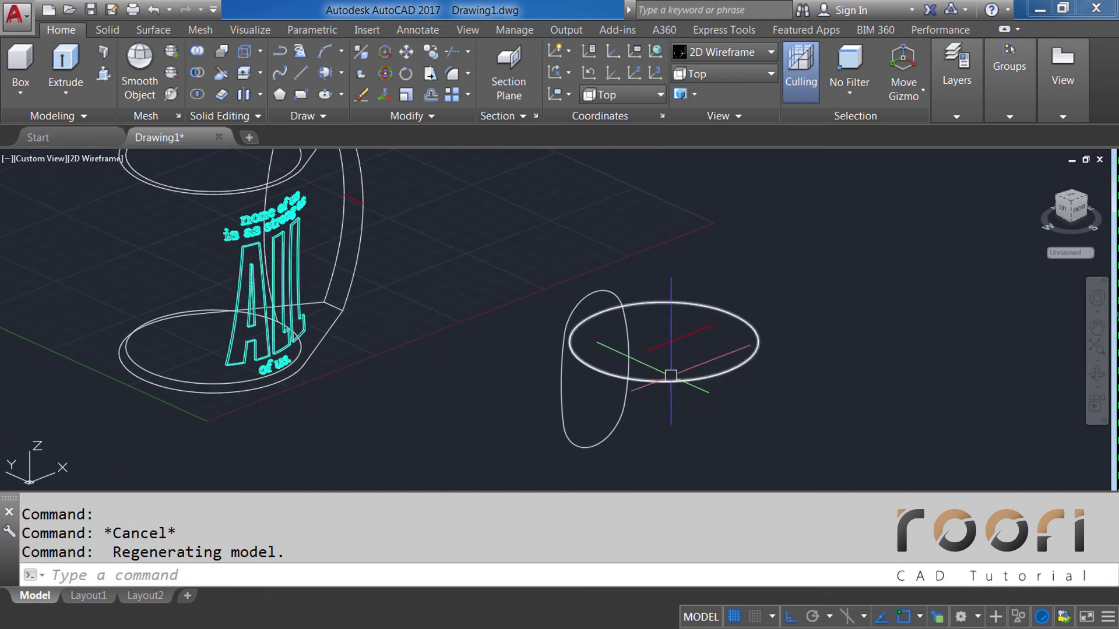
text(SWEEP)
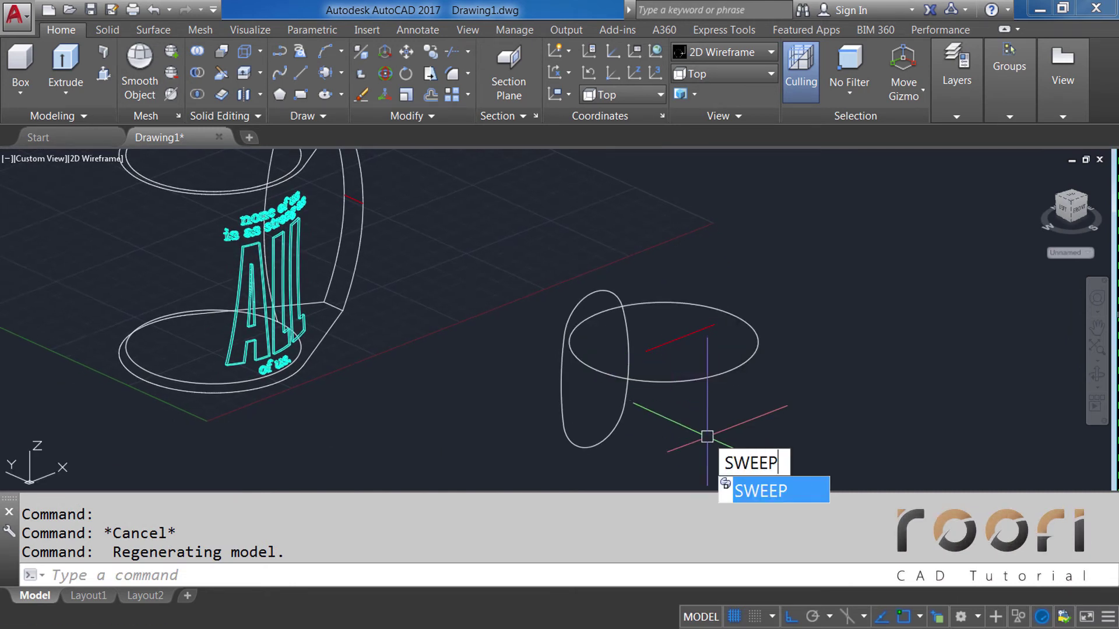
Step: Sweep the upright oval profile along the flat ellipse path into a ring solid
key(Return)
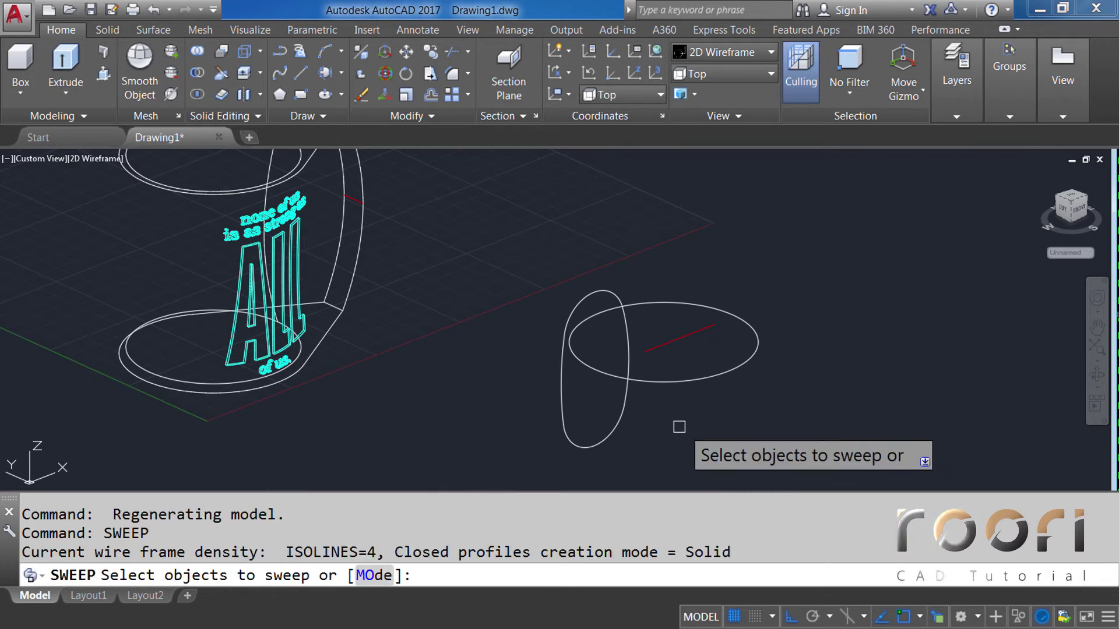
click(623, 412)
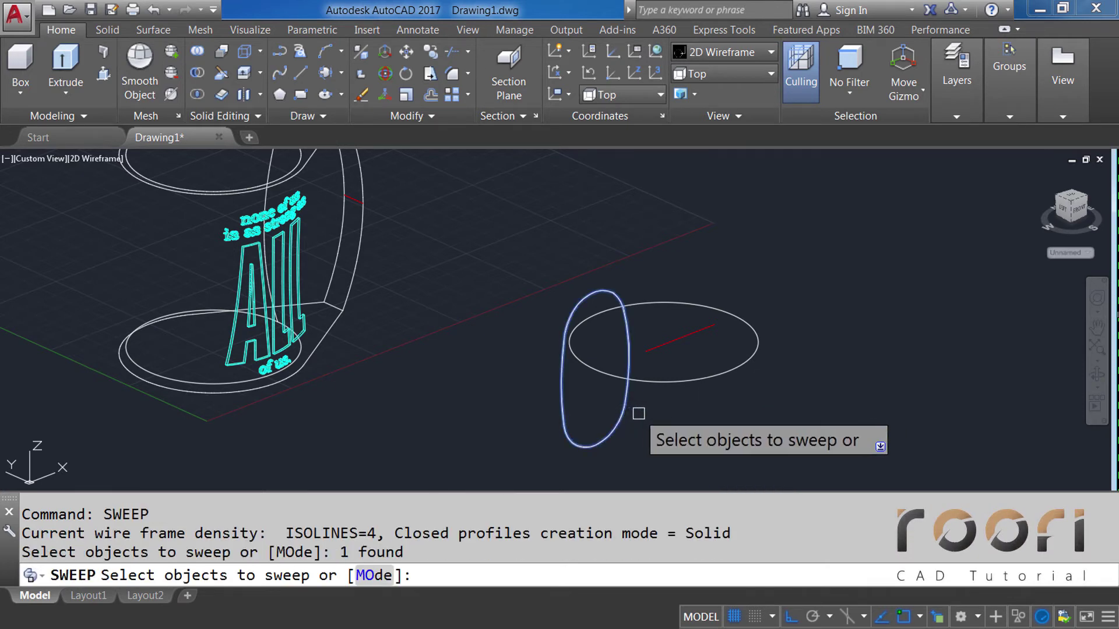
key(Return)
click(657, 383)
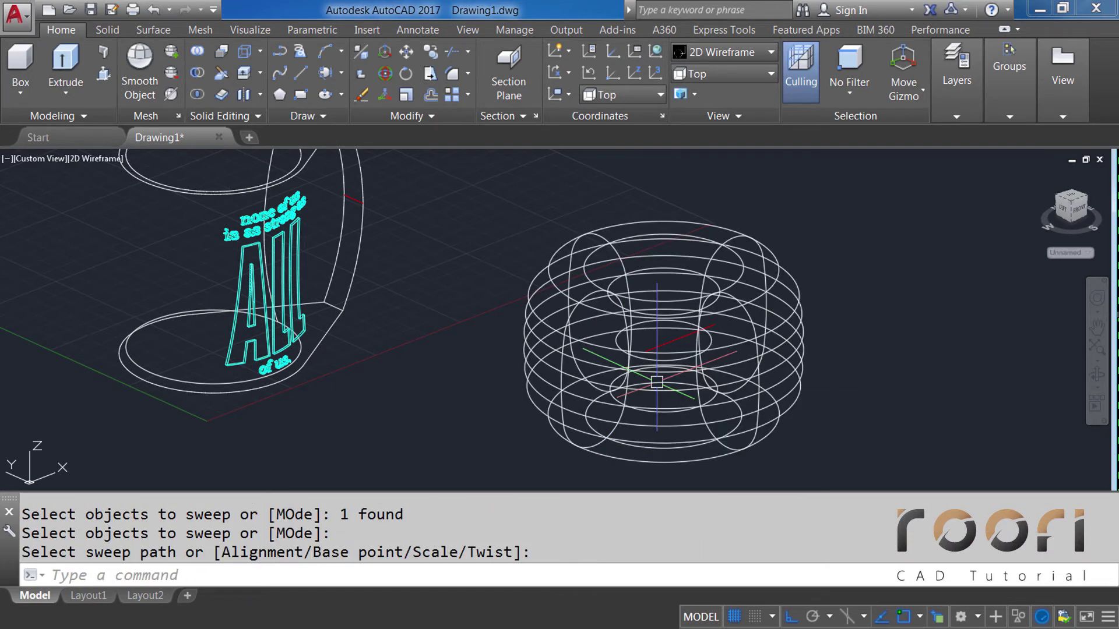
Step: Check the ring in Realistic visual style, then return to 2D Wireframe
click(726, 58)
click(924, 86)
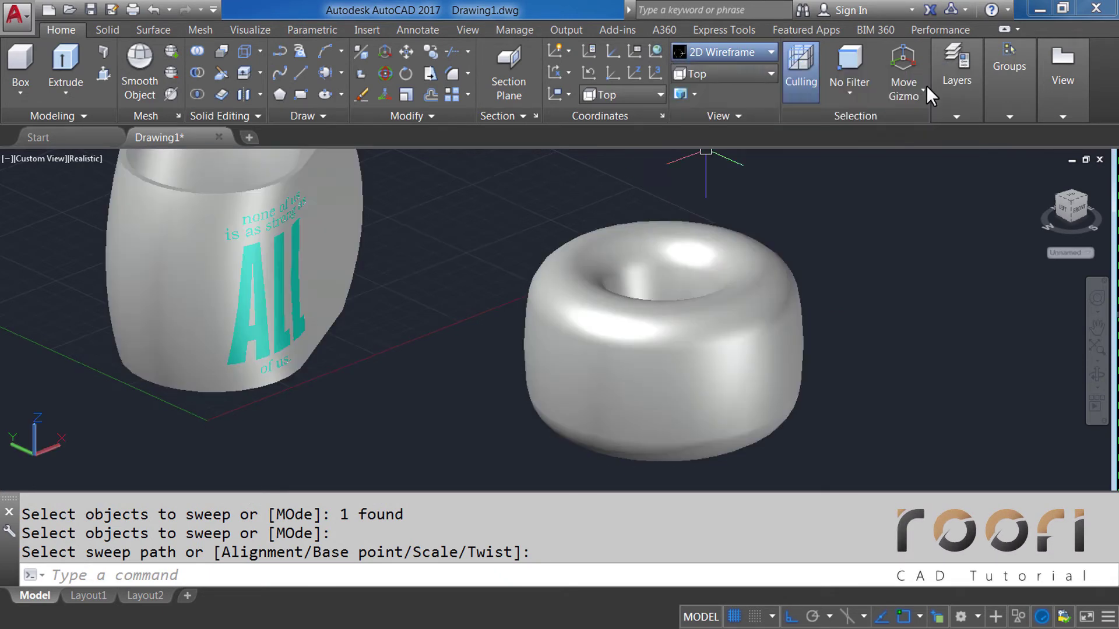
mouse_move(702, 279)
shift+middle_down()
mouse_move(666, 346)
mouse_move(586, 217)
mouse_move(427, 323)
mouse_move(649, 340)
mouse_move(517, 292)
mouse_move(479, 394)
mouse_move(502, 468)
mouse_move(722, 437)
mouse_move(771, 372)
shift+middle_up()
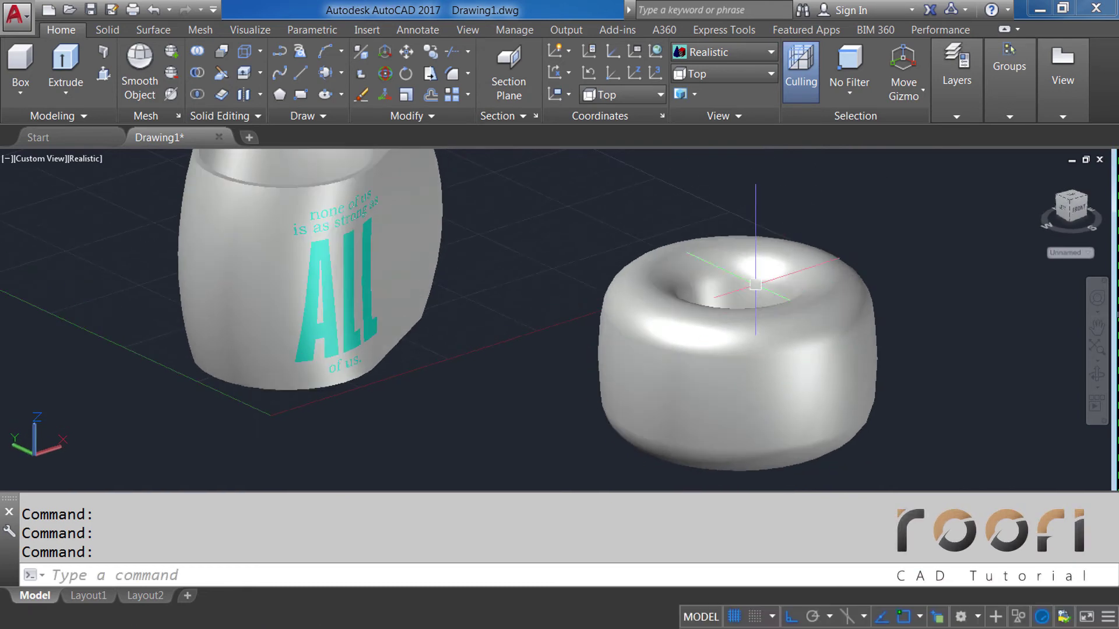
click(732, 55)
click(712, 78)
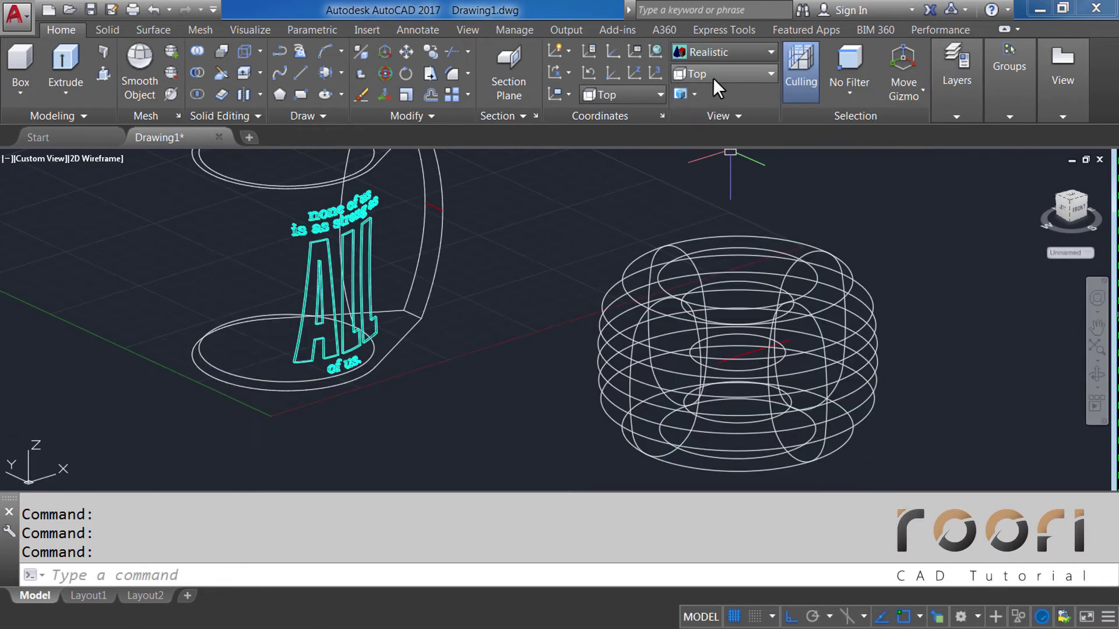
shift+middle_drag(592, 297, 592, 312)
text(M)
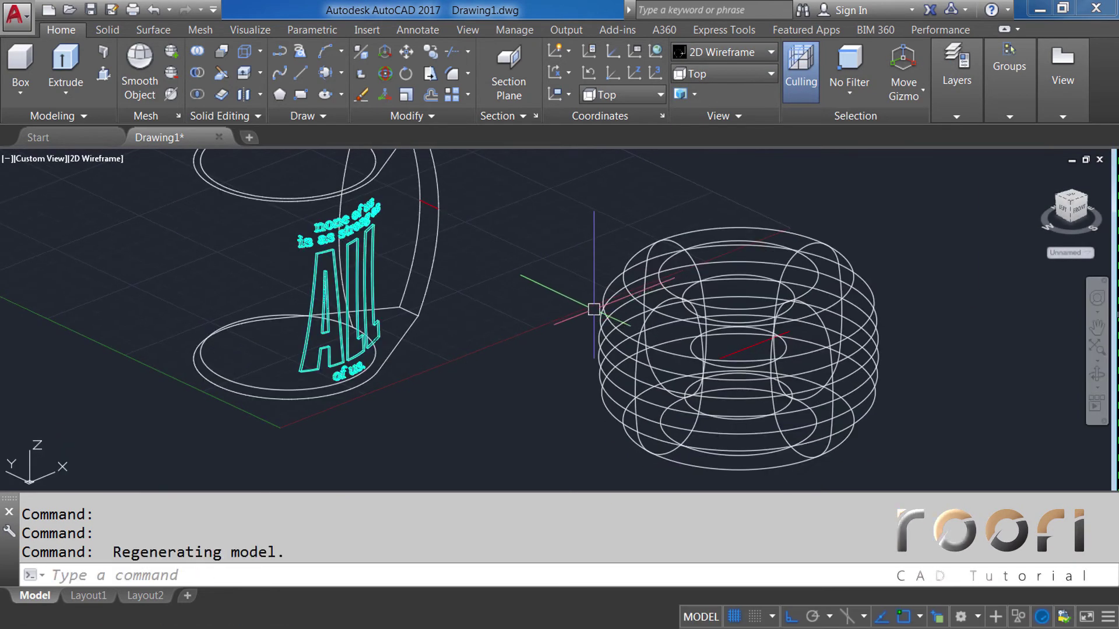
Step: Move the ring solid from the guide line's endpoint to the snapped endpoint at the mug
key(Return)
click(886, 437)
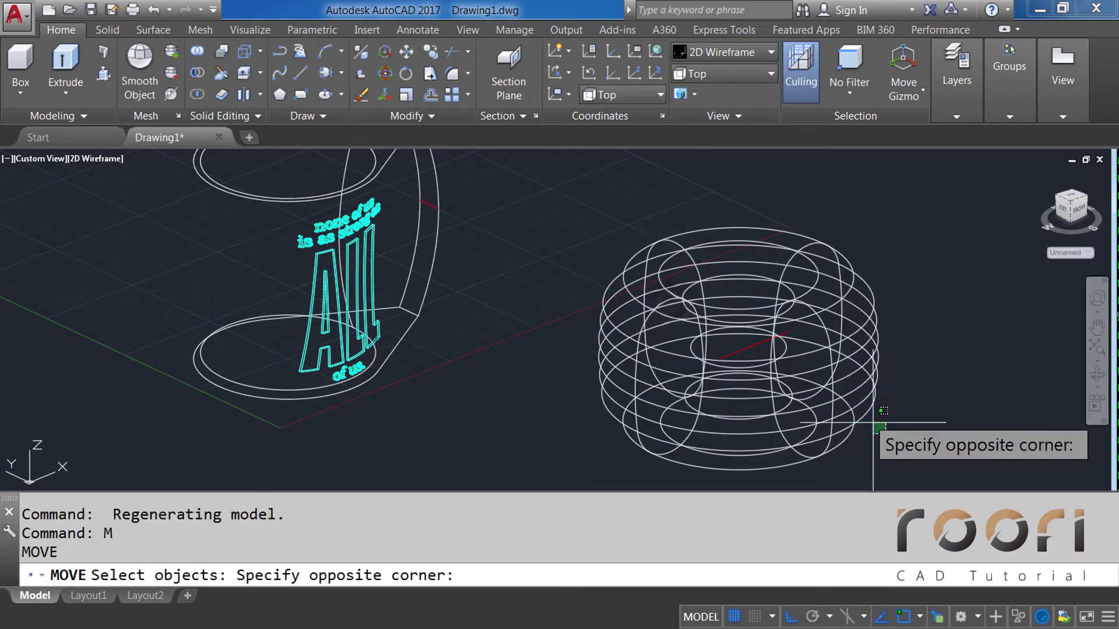
click(677, 318)
key(Return)
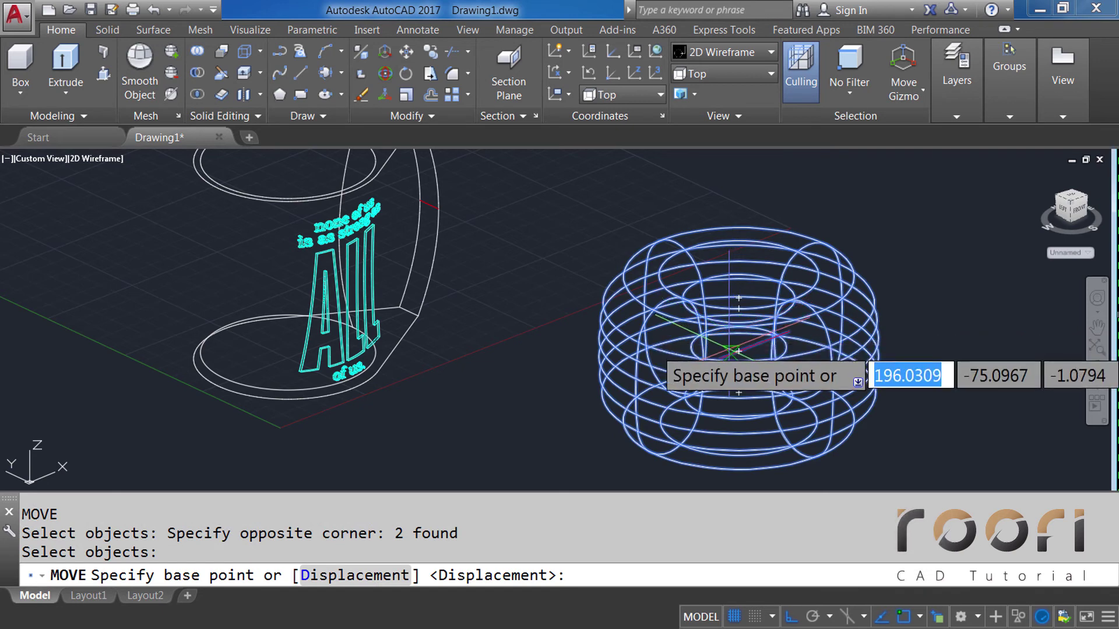
scroll(661, 337, up, 5)
scroll(667, 402, up, 3)
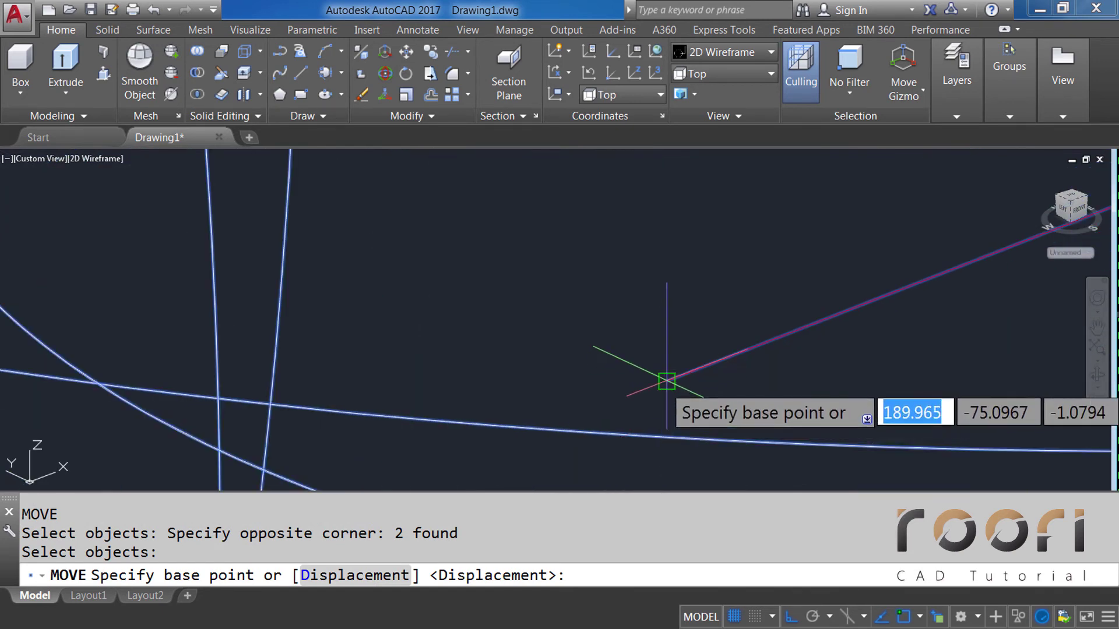
click(666, 381)
scroll(670, 378, down, 5)
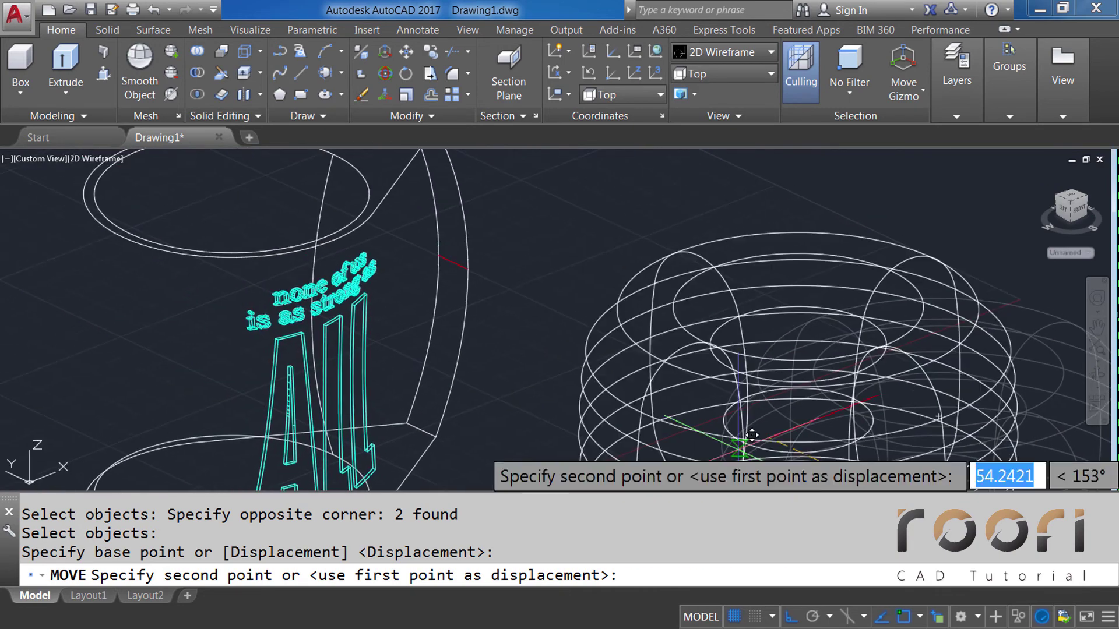
scroll(525, 291, up, 3)
scroll(478, 268, up, 5)
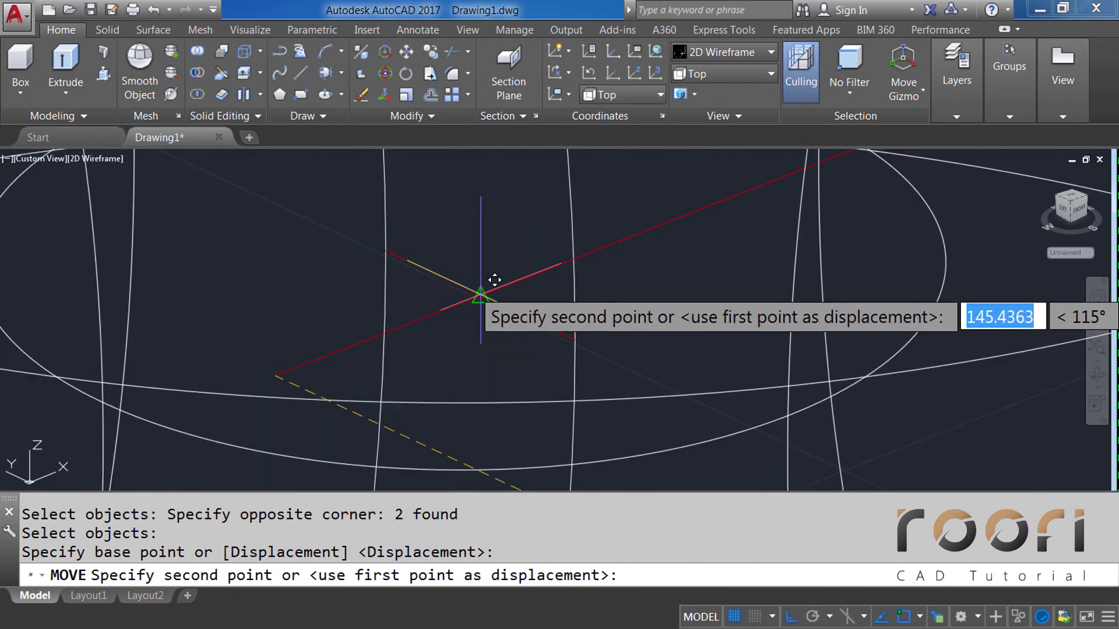
click(481, 294)
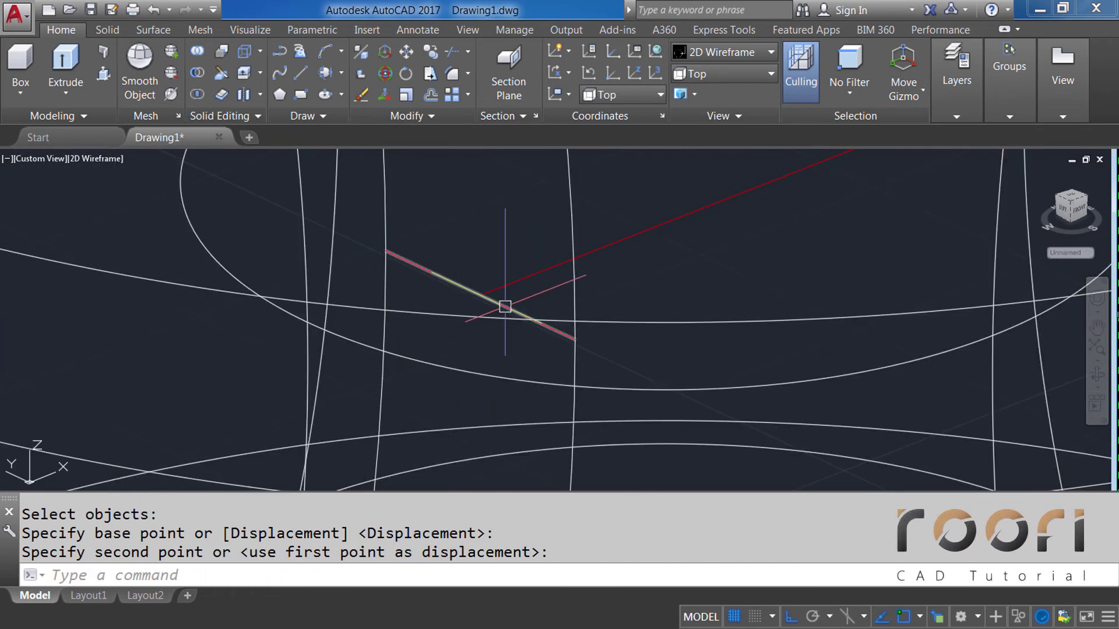
scroll(515, 349, down, 4)
scroll(512, 345, up, 5)
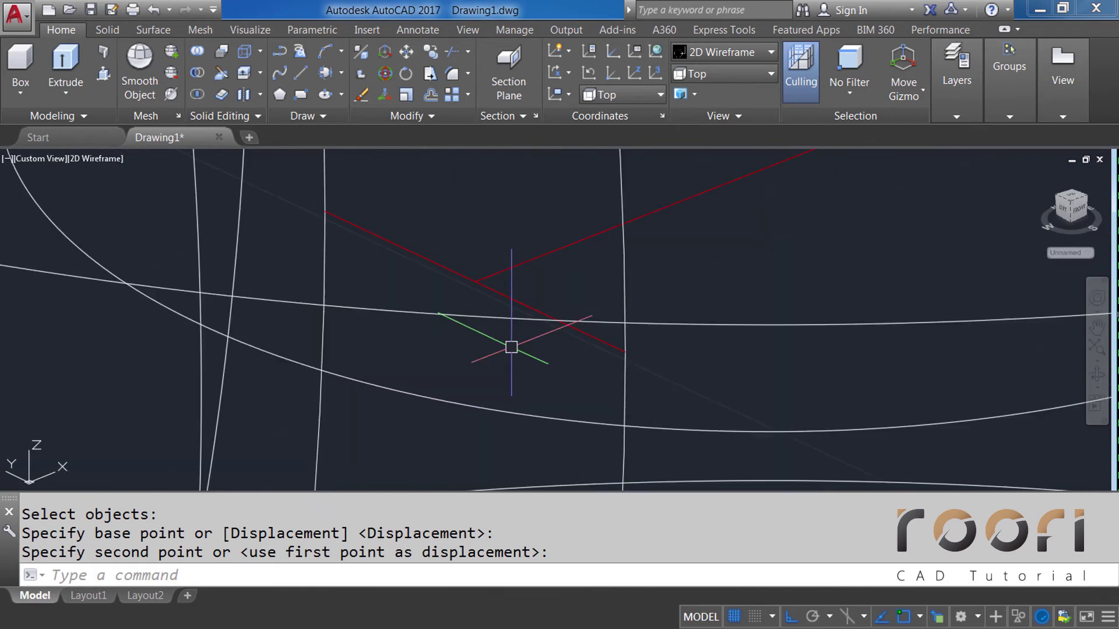
Step: Delete the two red guide lines
click(525, 292)
click(496, 245)
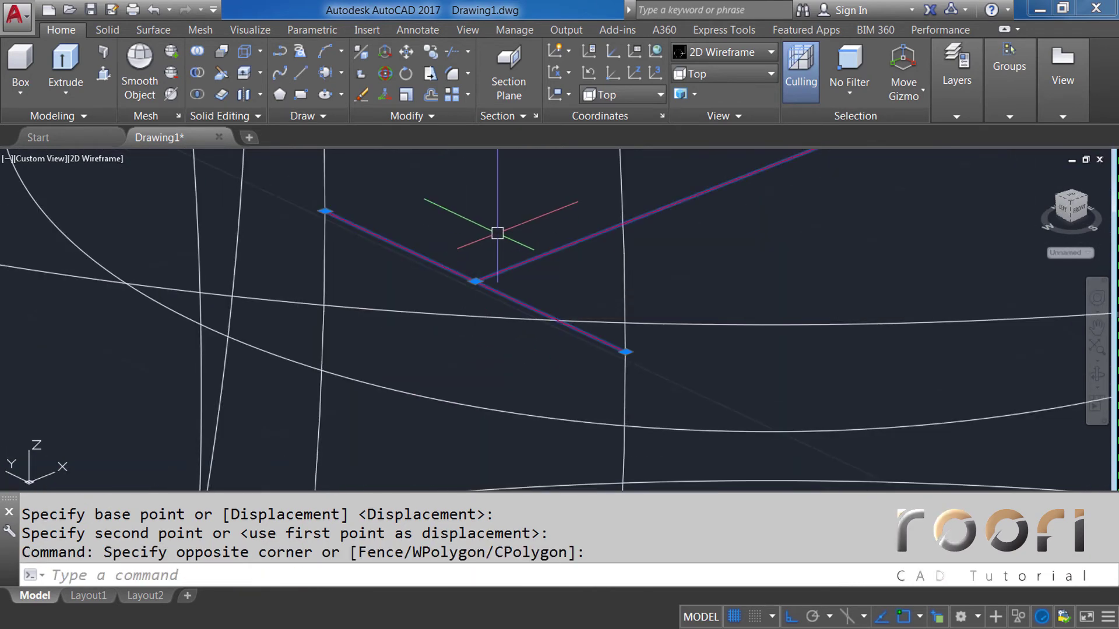
key(Delete)
scroll(614, 282, down, 1)
scroll(618, 285, down, 2)
scroll(616, 299, down, 2)
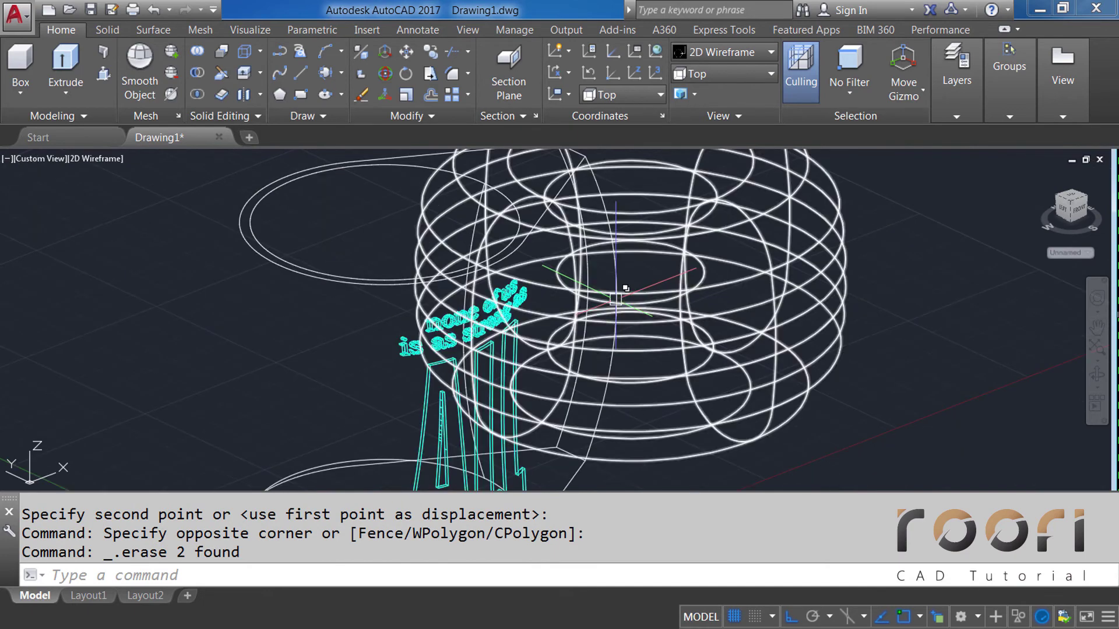
Step: Show the model in Realistic visual style and orbit so the torus sits front-right
mouse_move(681, 283)
shift+middle_down()
mouse_move(652, 317)
mouse_move(678, 151)
shift+middle_up()
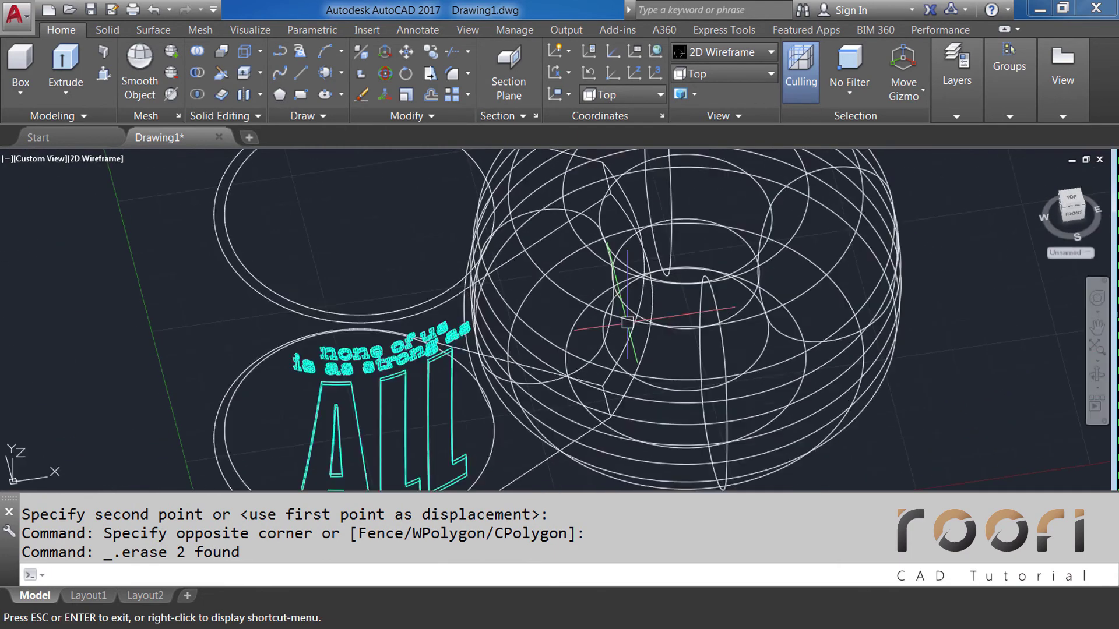
click(718, 58)
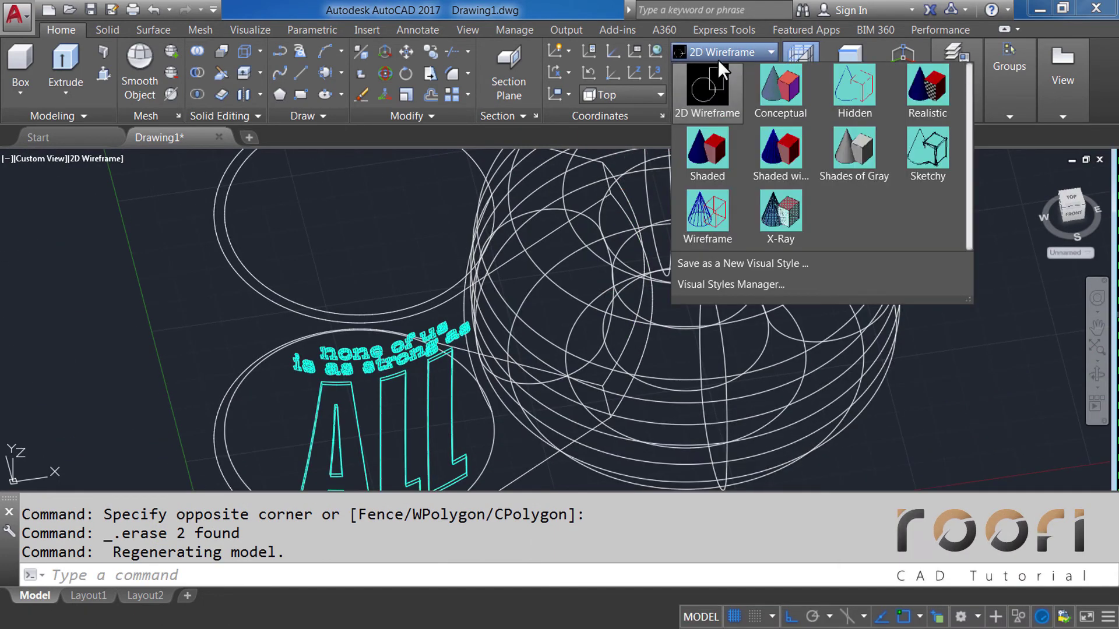
click(913, 93)
mouse_move(813, 205)
shift+middle_down()
mouse_move(662, 355)
mouse_move(535, 279)
mouse_move(470, 208)
mouse_move(428, 187)
mouse_move(397, 274)
mouse_move(619, 289)
mouse_move(654, 269)
mouse_move(709, 270)
shift+middle_up()
scroll(630, 229, up, 2)
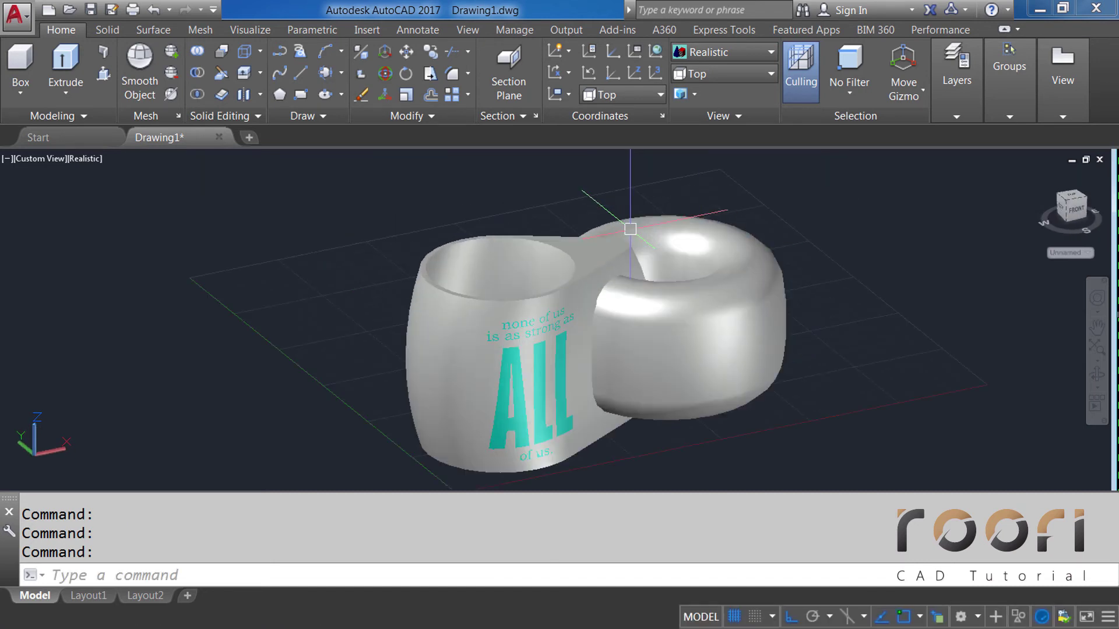
mouse_move(628, 273)
shift+middle_down()
mouse_move(532, 307)
mouse_move(529, 297)
shift+middle_up()
text(SUBTRAC)
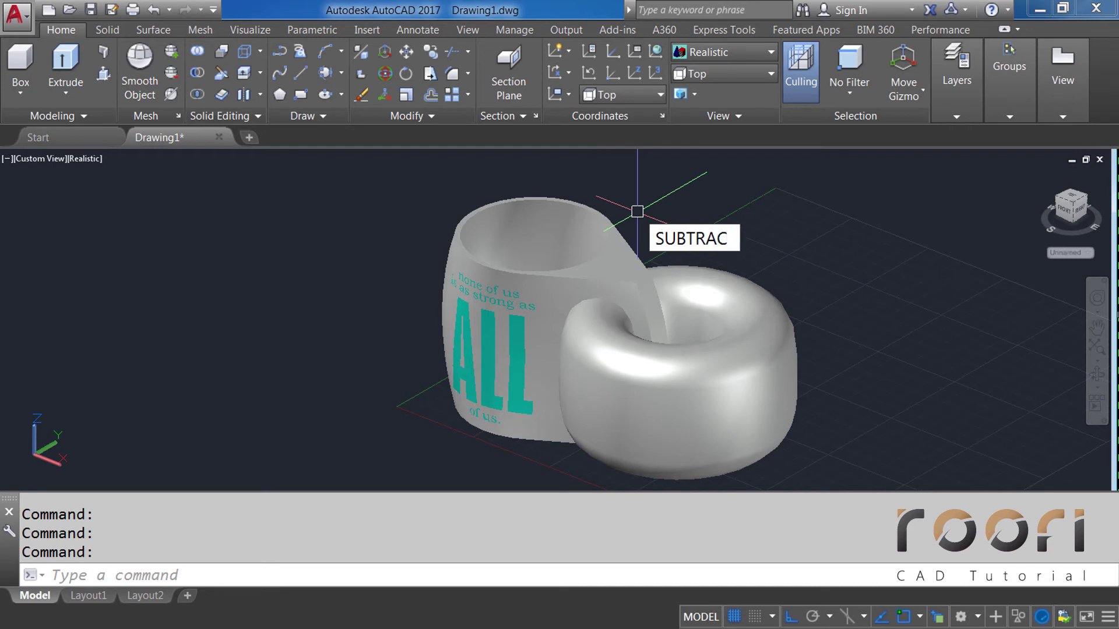
Step: Subtract the torus from the mug body, cutting an open hole through its side
text(T)
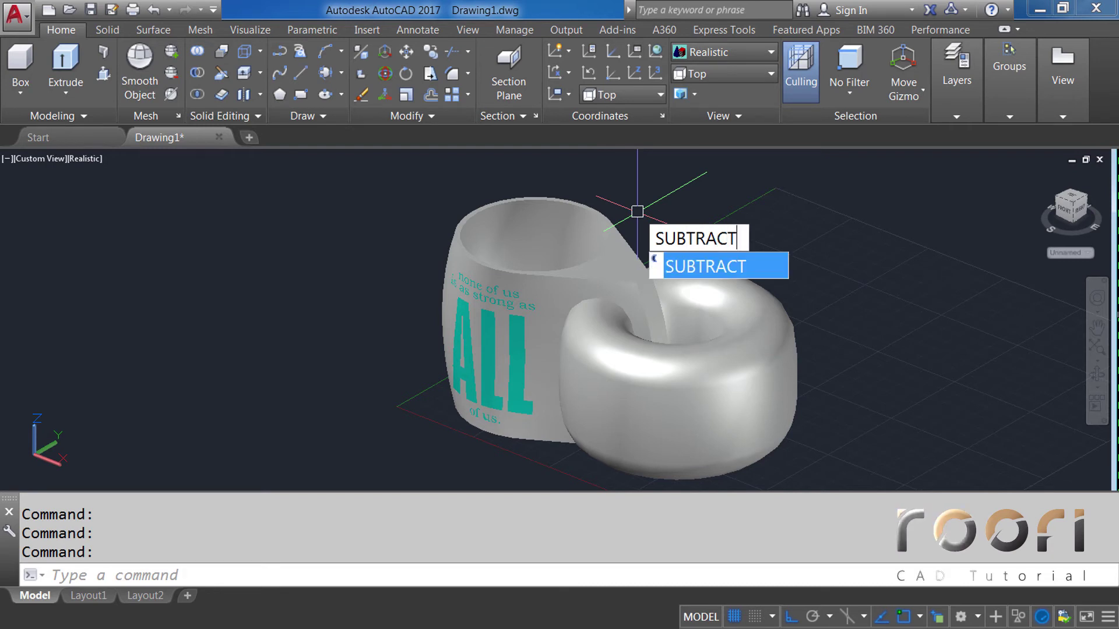
key(Return)
click(617, 228)
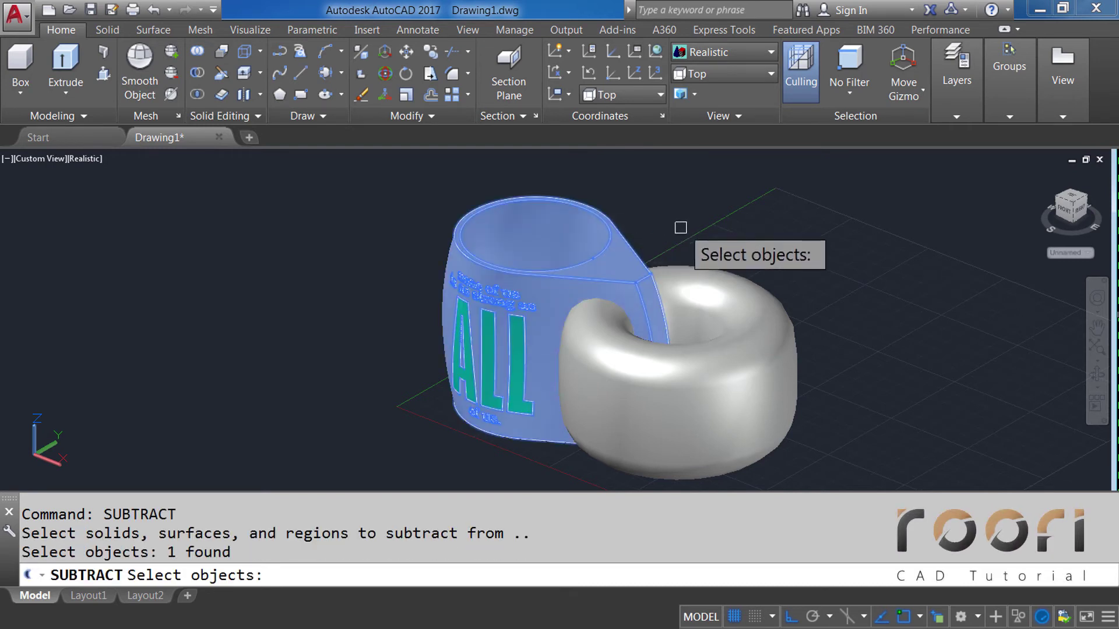
key(Return)
click(702, 267)
key(Return)
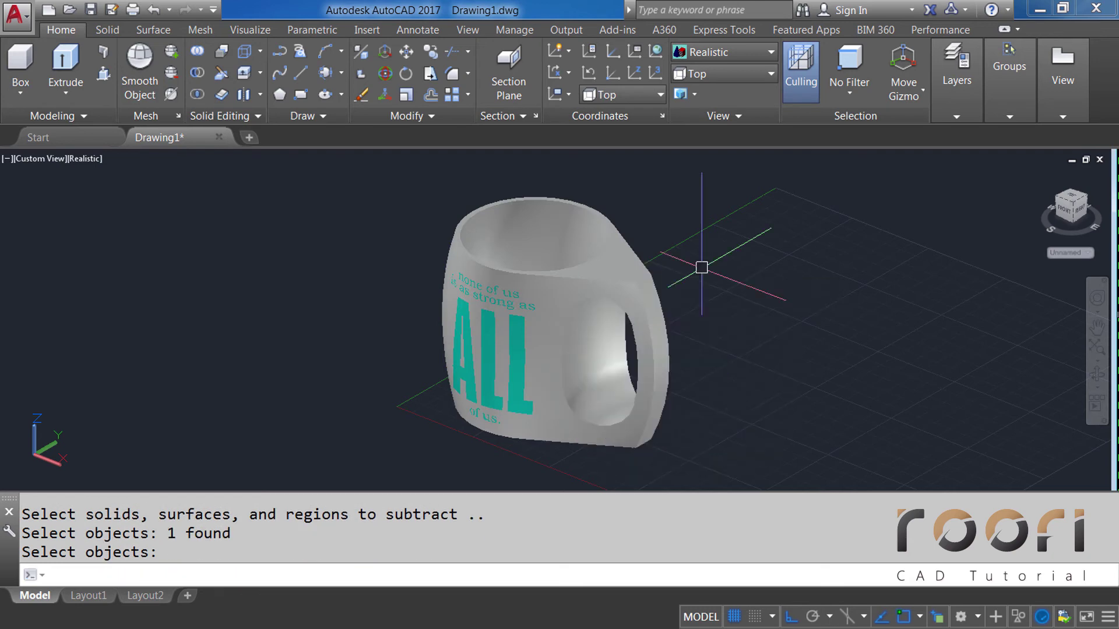
Step: Orbit to a frontal view of the mug and switch the display to 2D Wireframe
scroll(580, 407, up, 3)
mouse_move(607, 374)
shift+middle_down()
mouse_move(662, 342)
mouse_move(714, 360)
mouse_move(522, 409)
mouse_move(439, 327)
mouse_move(390, 332)
mouse_move(337, 379)
mouse_move(337, 414)
mouse_move(621, 380)
shift+middle_up()
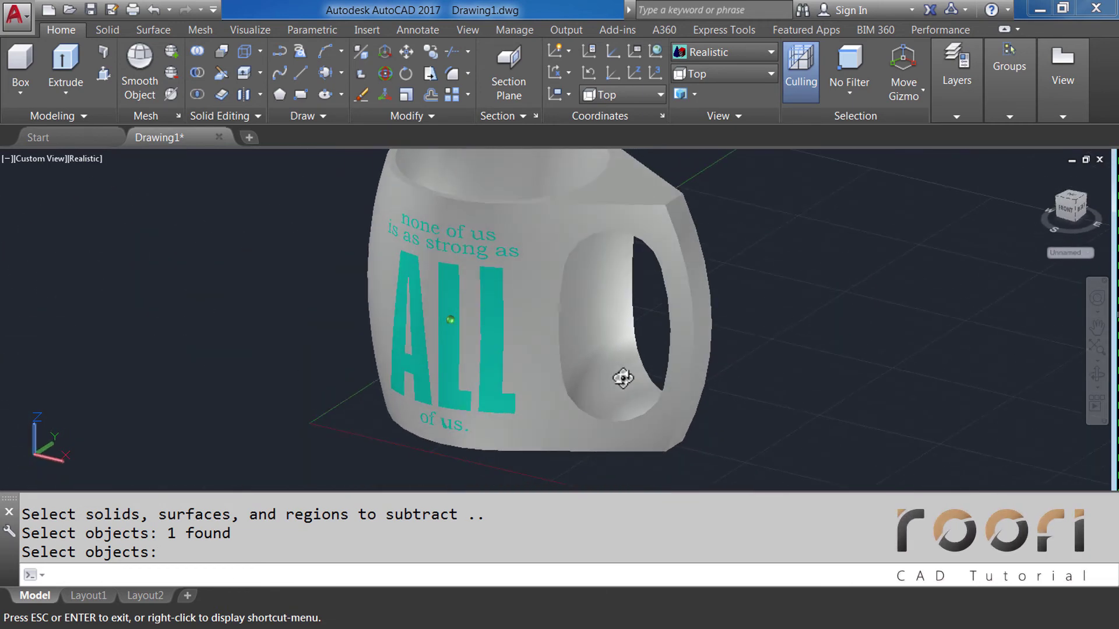
key(Return)
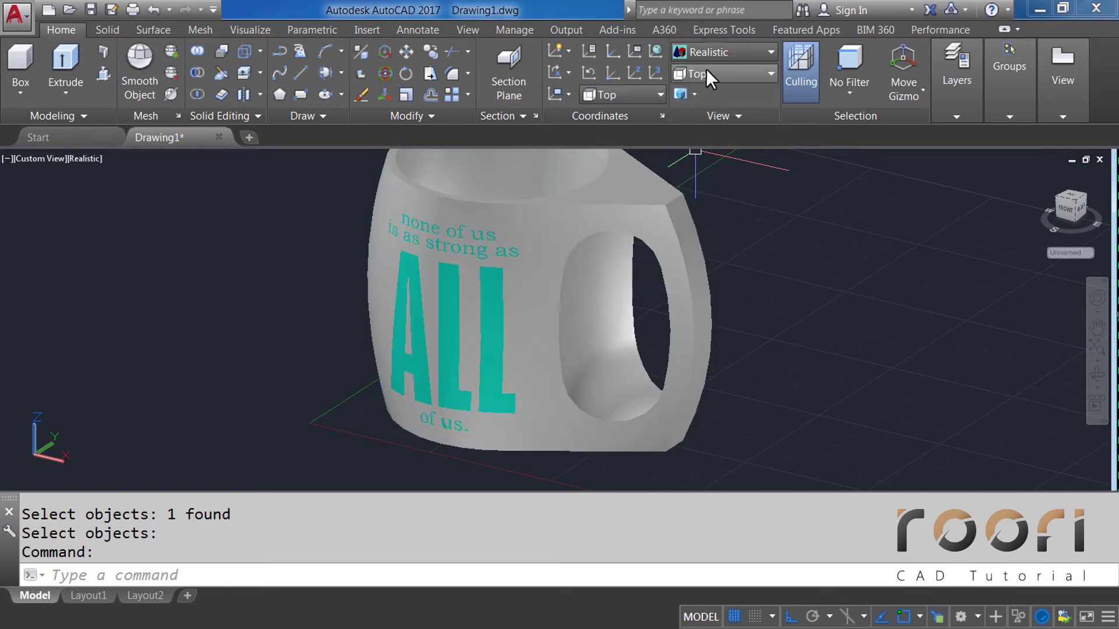
click(714, 58)
click(706, 76)
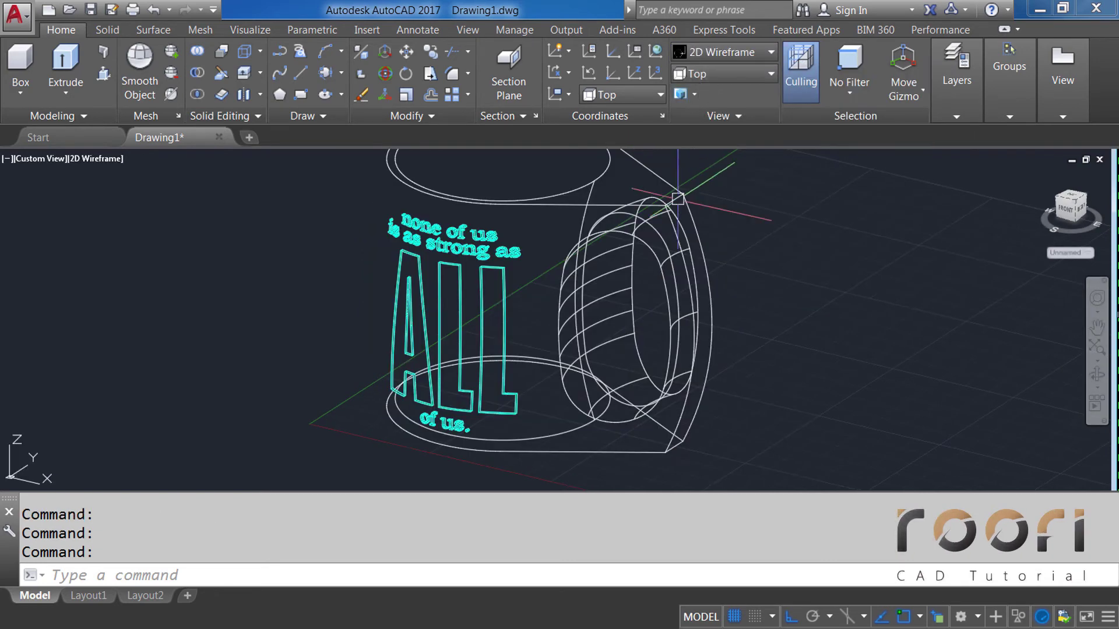
Step: Fillet the mug's upper and bottom corner edges with a 20-unit radius
shift+middle_drag(679, 256, 621, 265)
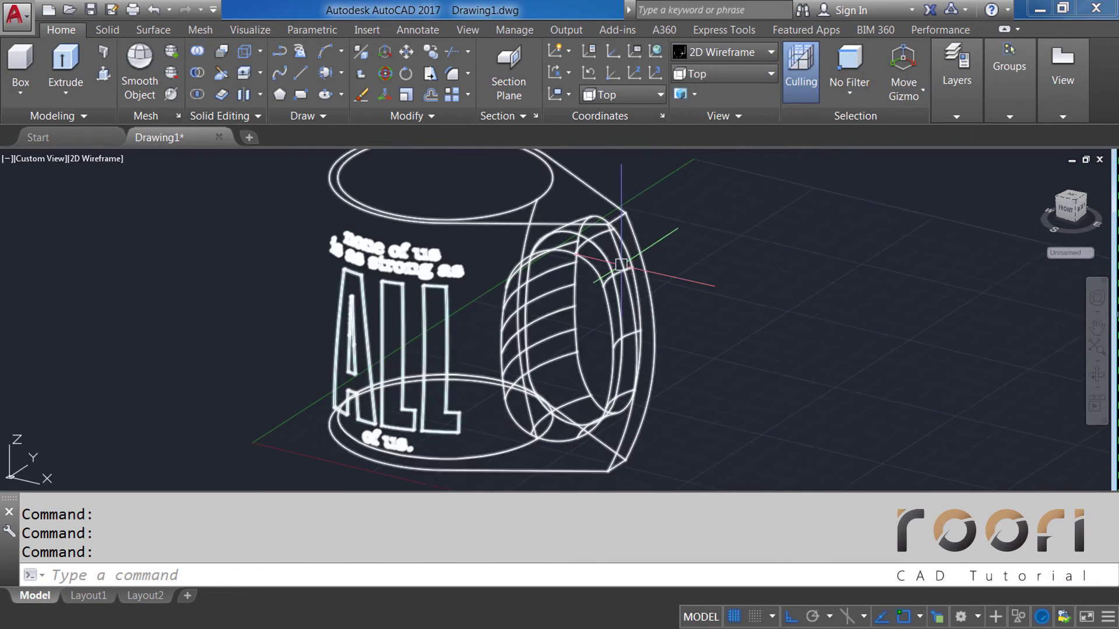
click(468, 75)
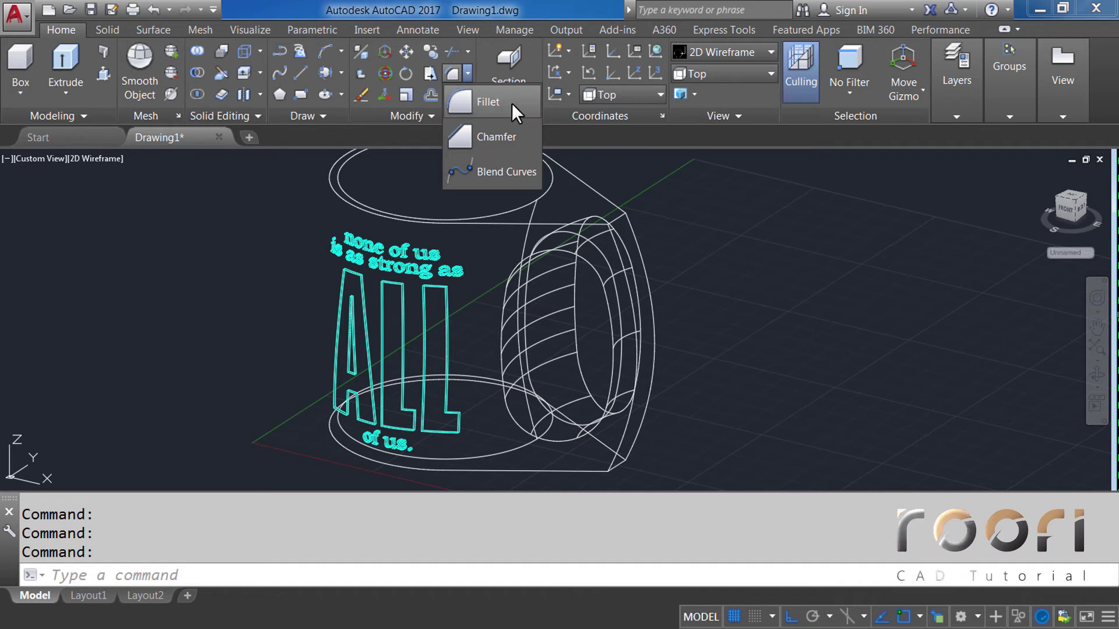
click(487, 101)
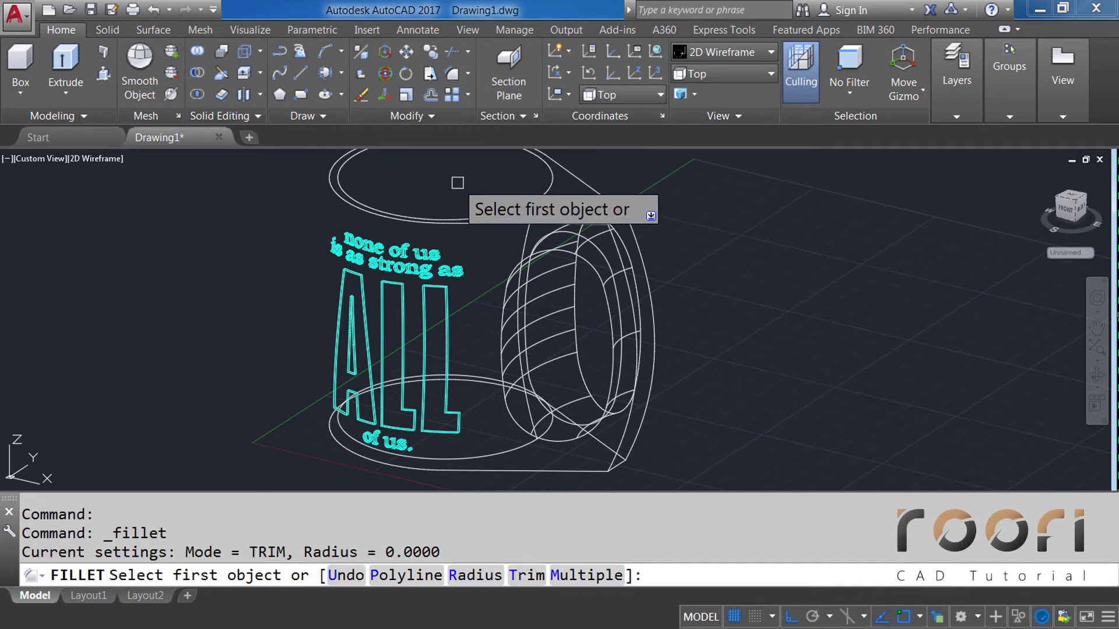
text(R)
key(Return)
text(20)
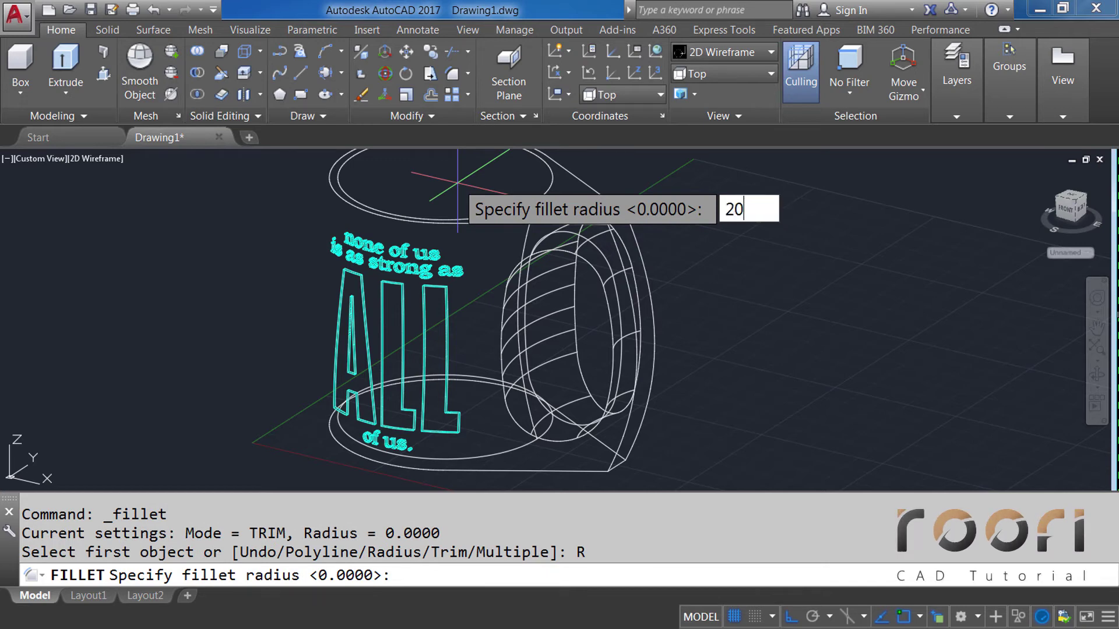
key(Return)
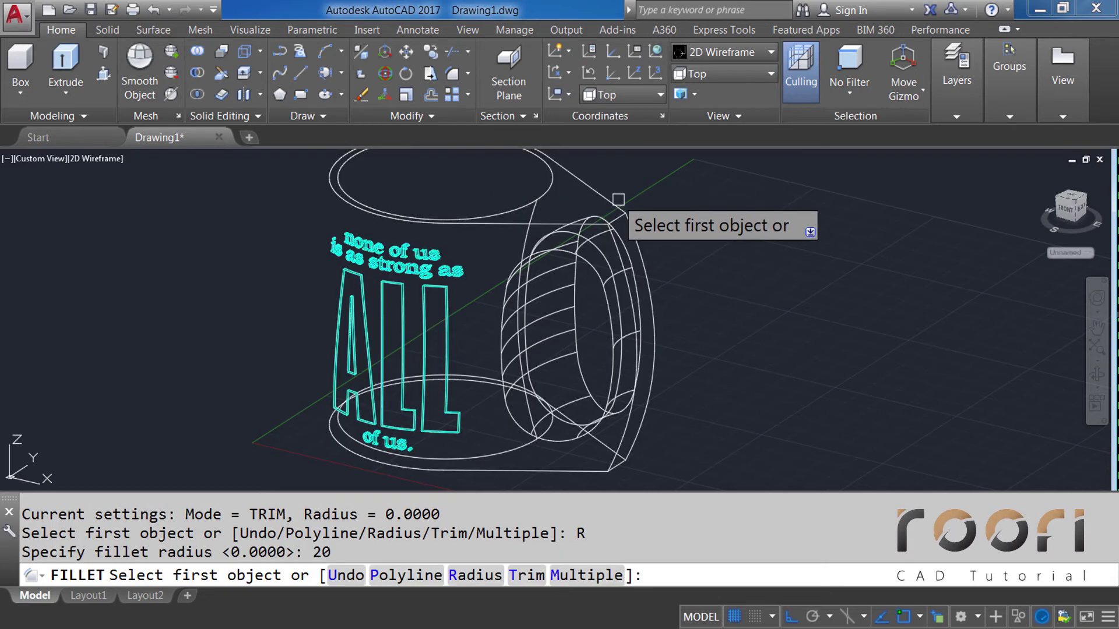
scroll(621, 212, up, 5)
click(621, 221)
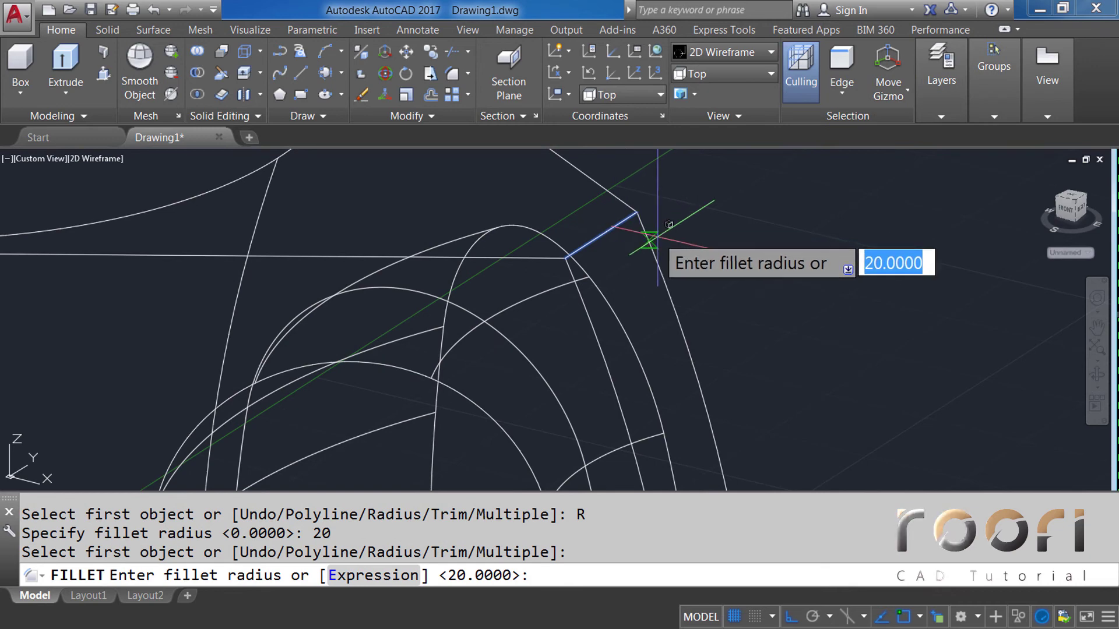
key(Return)
scroll(691, 233, down, 5)
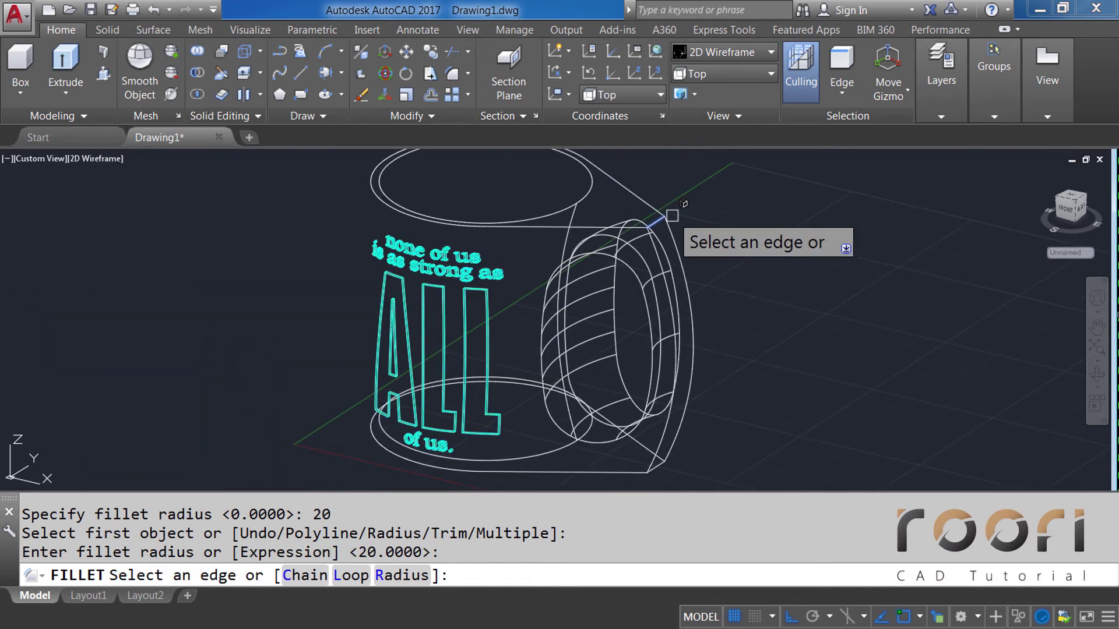
scroll(665, 469, up, 5)
click(622, 439)
scroll(621, 439, down, 5)
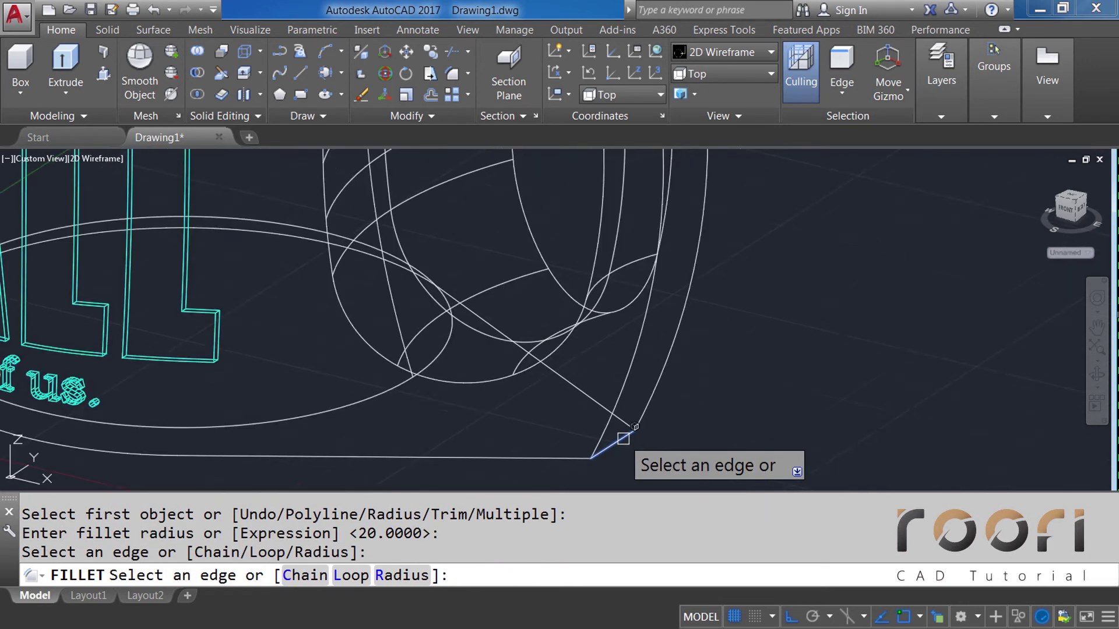
key(Return)
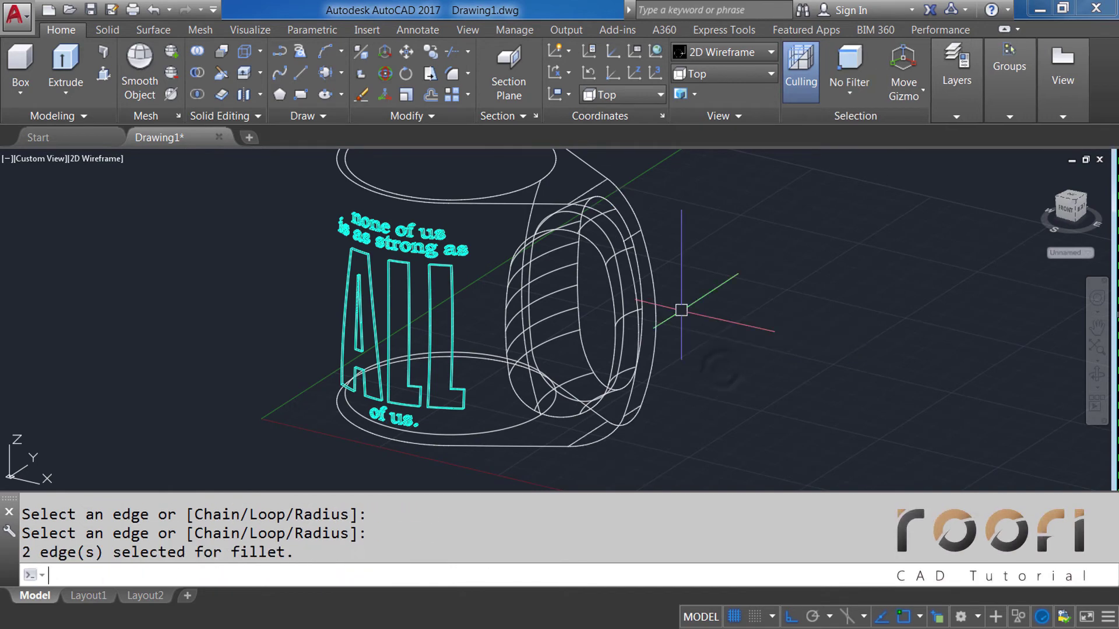
Step: Cancel the stray selection window and pan the mug lower in the view
click(722, 369)
key(Escape)
key(Escape)
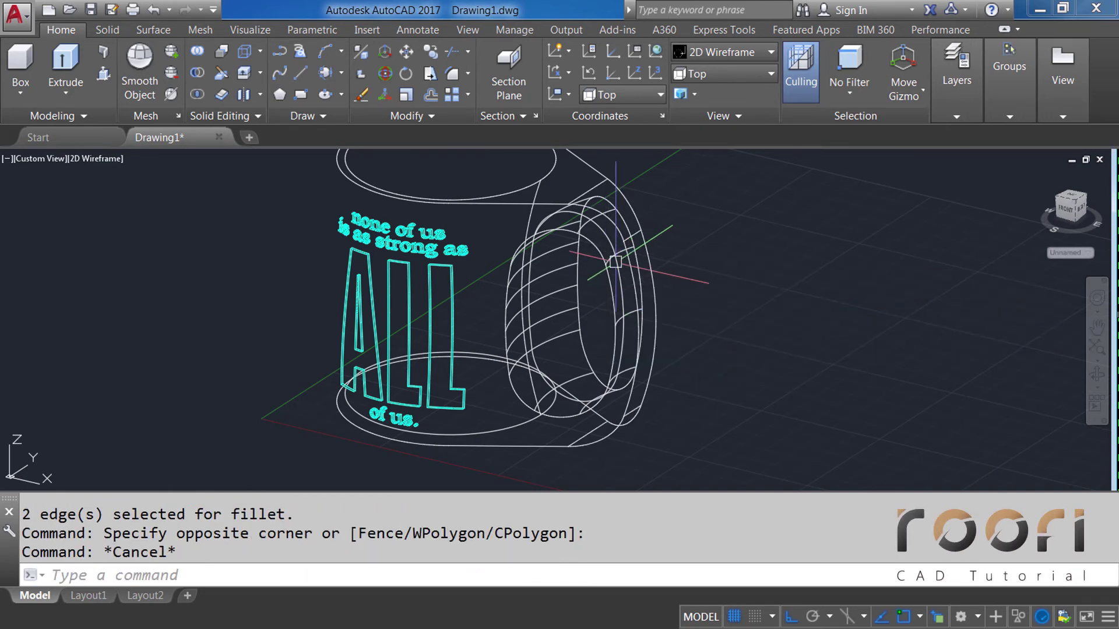
key(Escape)
key(Escape)
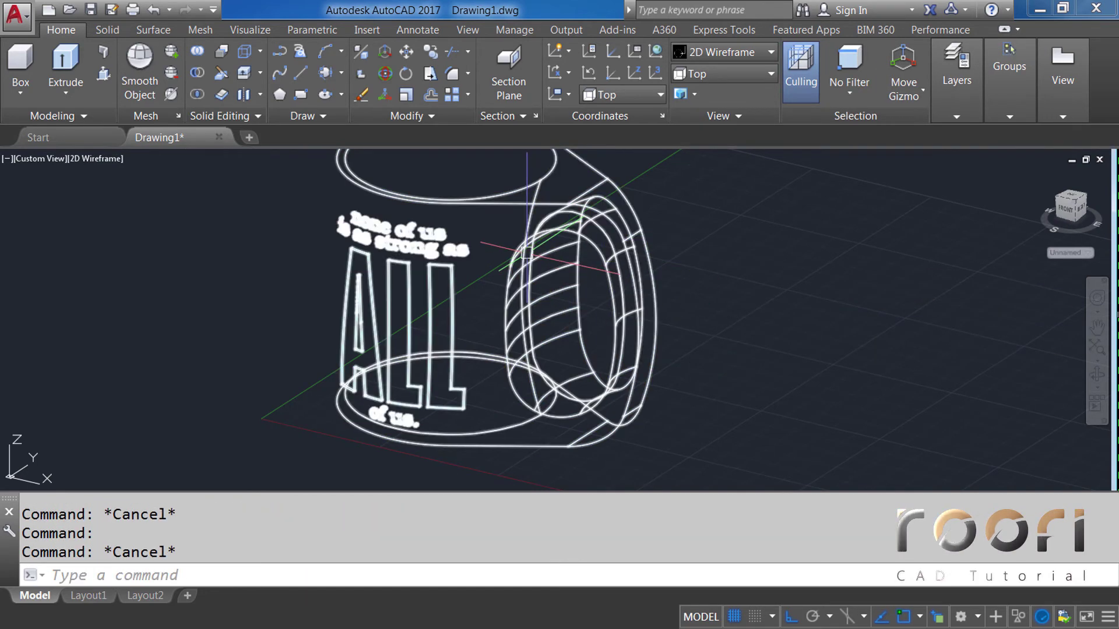
middle_drag(526, 252, 533, 300)
scroll(528, 180, up, 2)
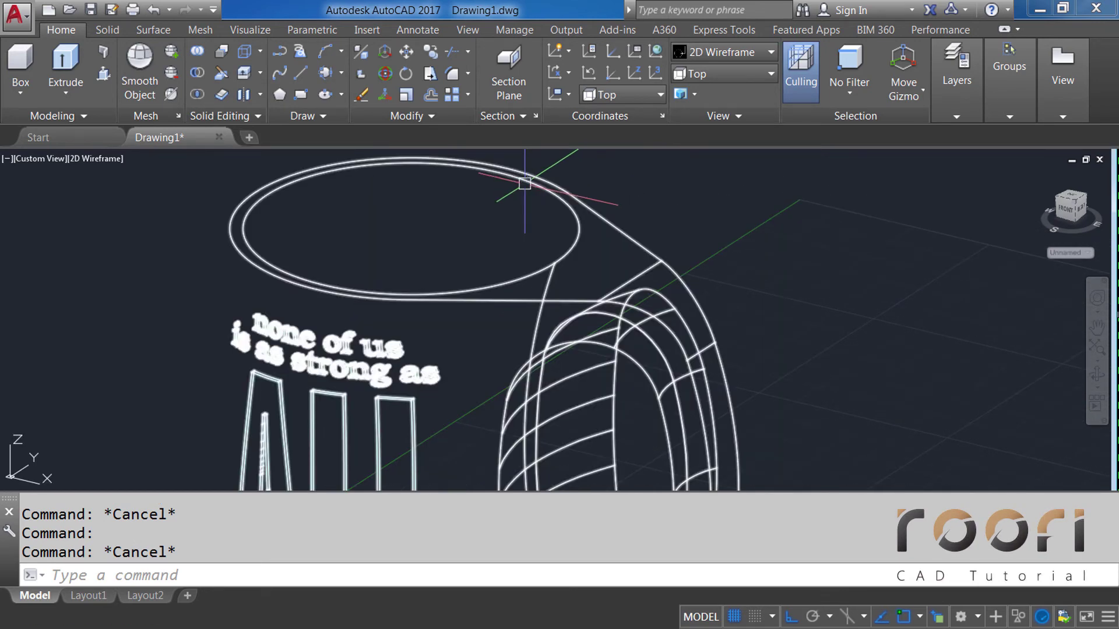
Step: Fillet the outer rim and handle edge chain with a 4-unit radius
click(468, 73)
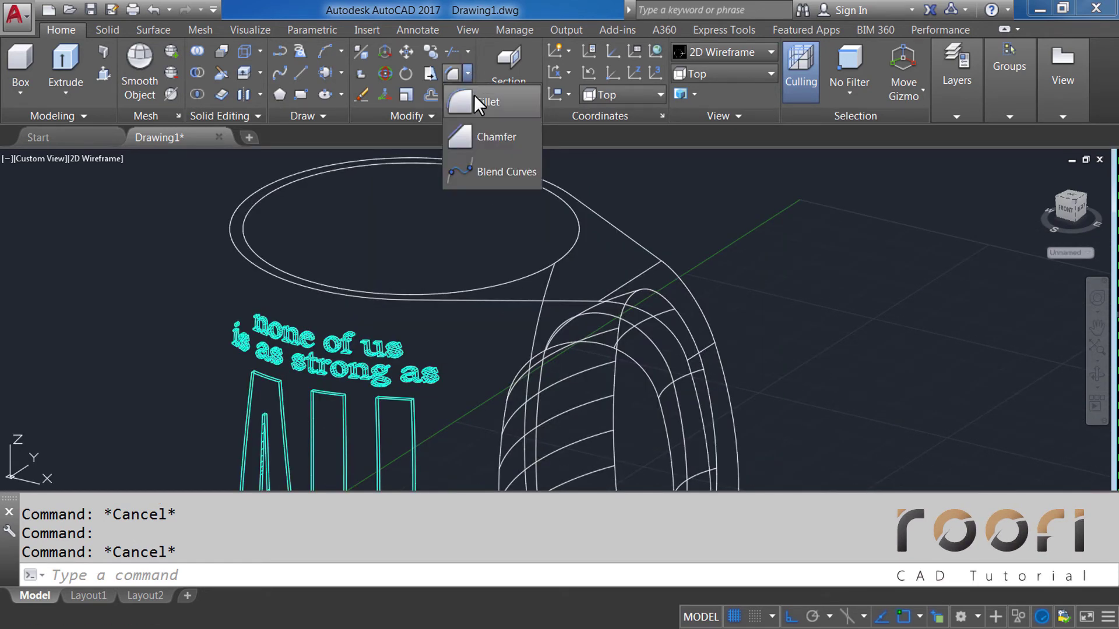
click(487, 100)
text(R)
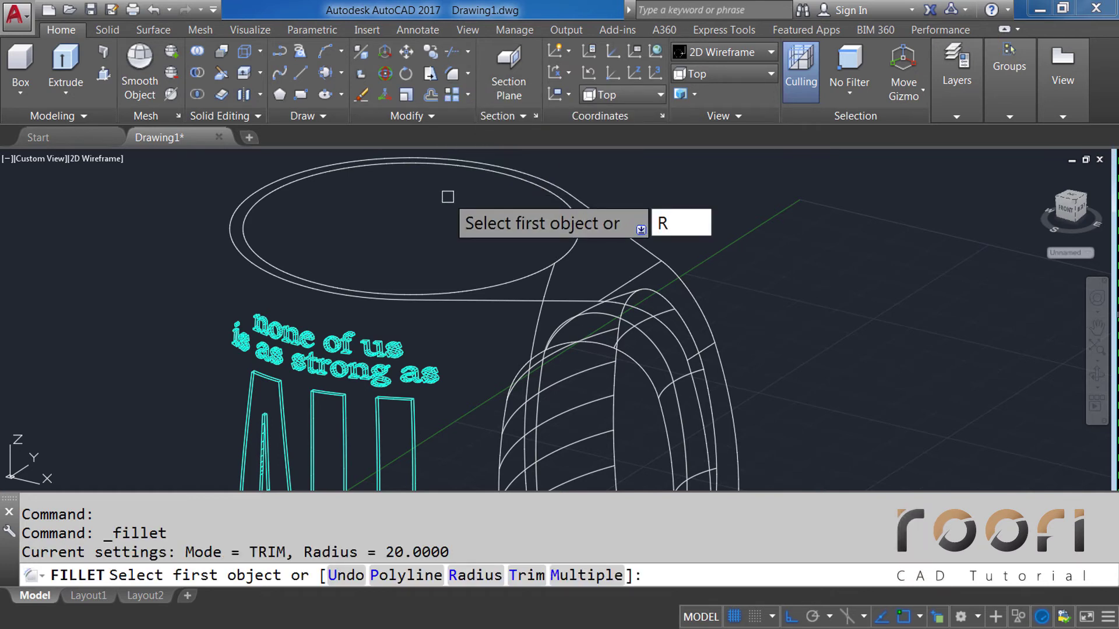
key(Return)
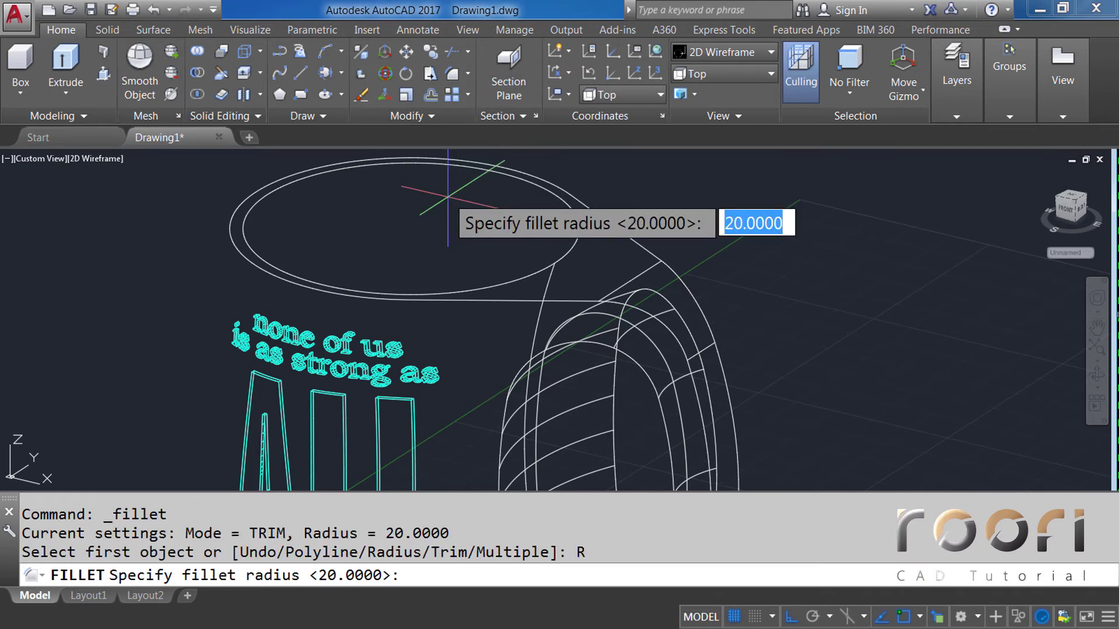
text(4)
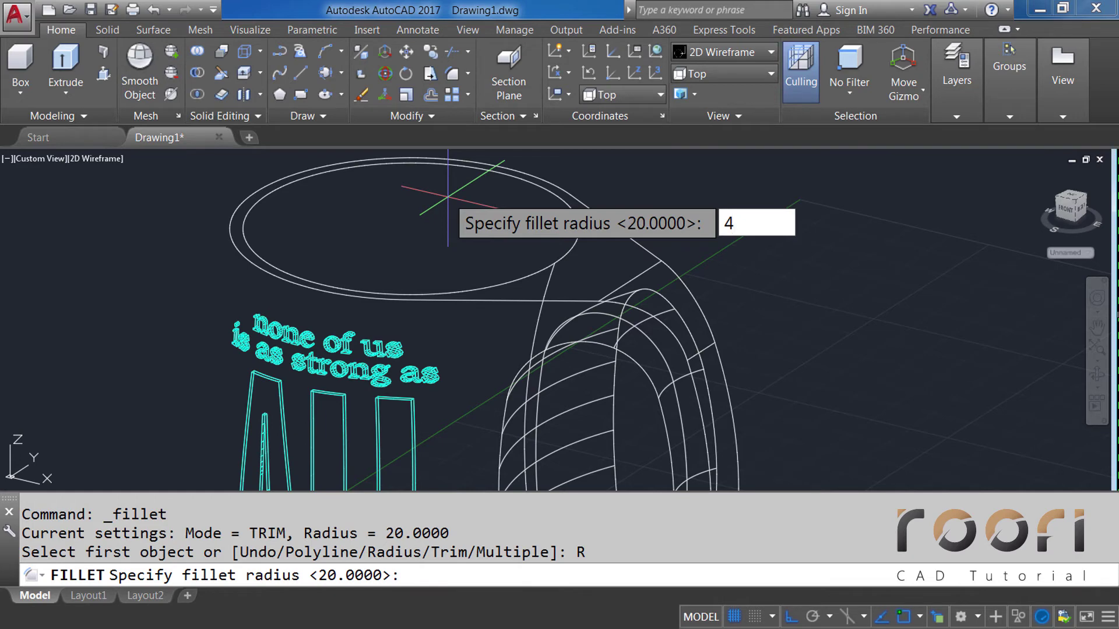
key(Return)
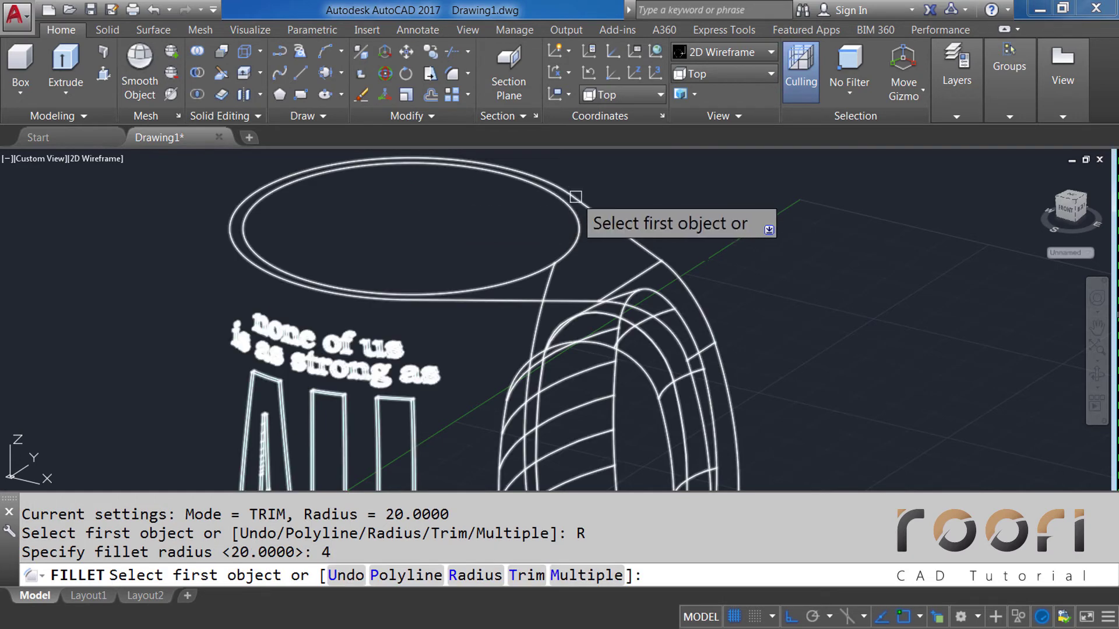
click(591, 205)
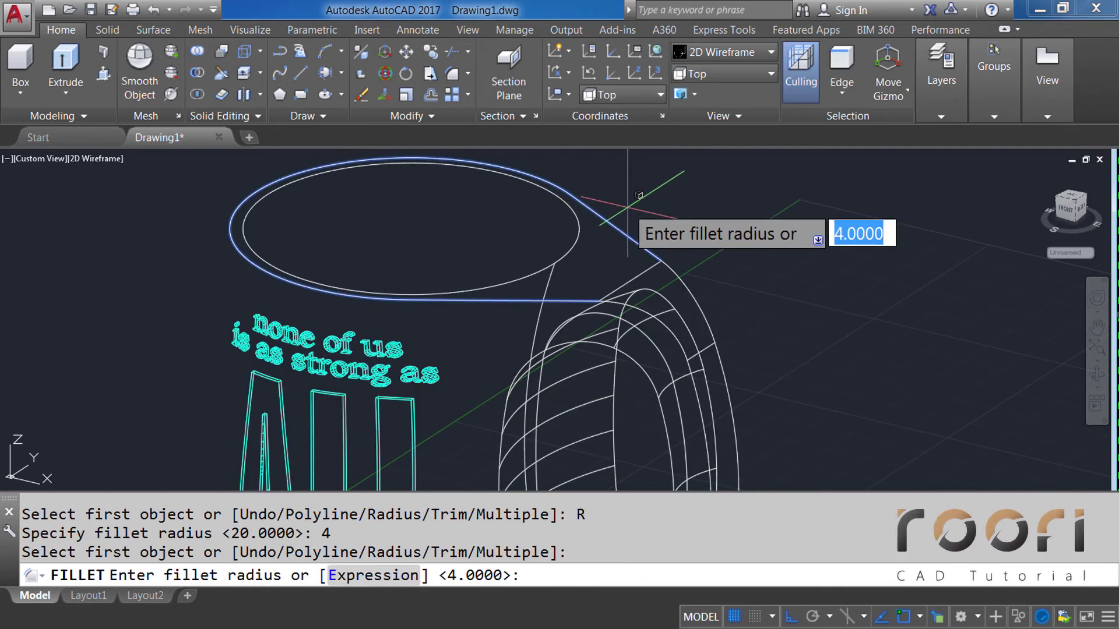
key(Return)
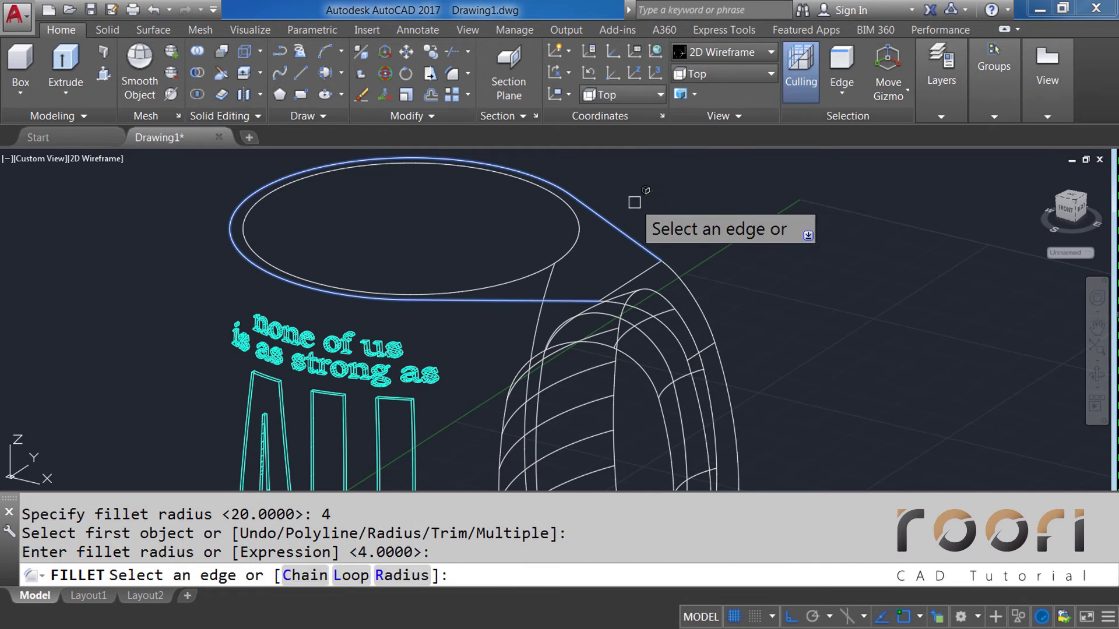
click(304, 575)
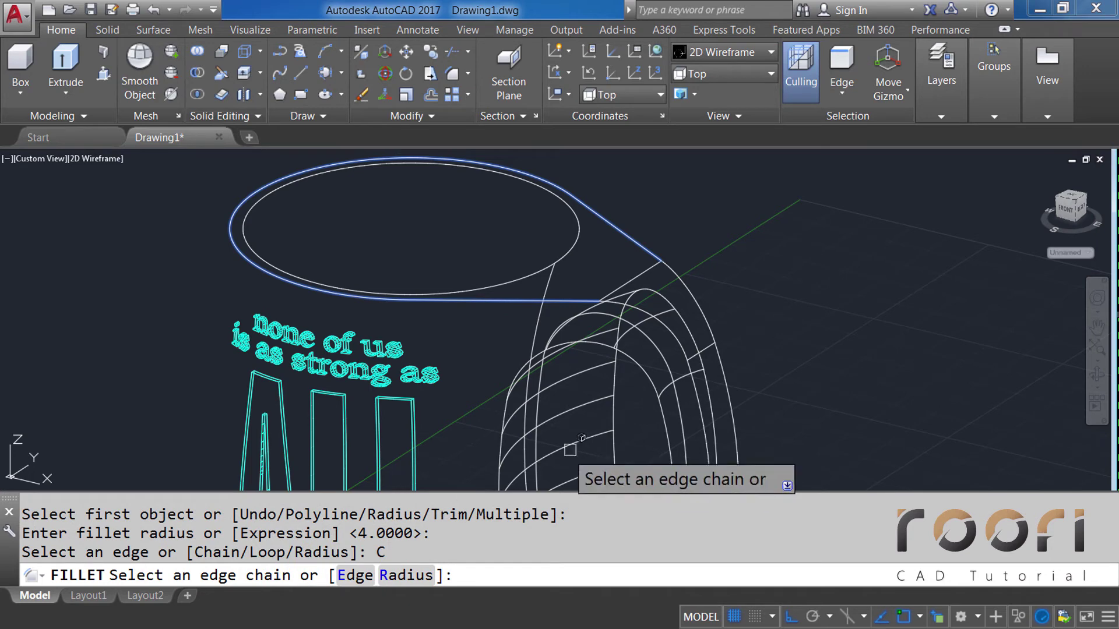
scroll(676, 263, down, 4)
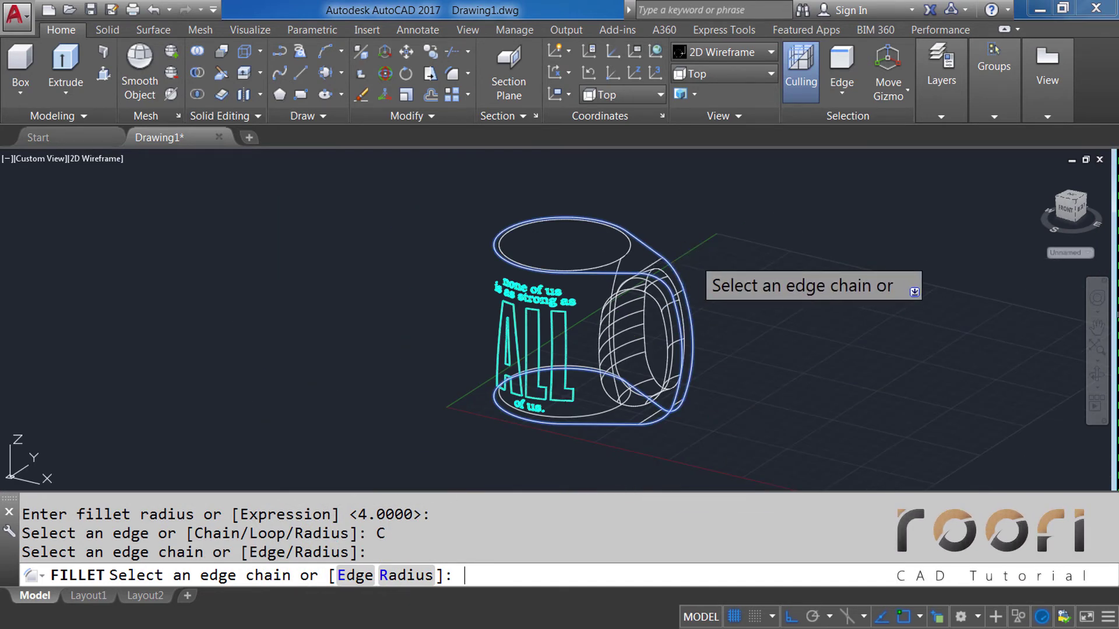
click(694, 258)
key(Return)
Step: Dismiss the stray selection windows left after the fillet
click(810, 385)
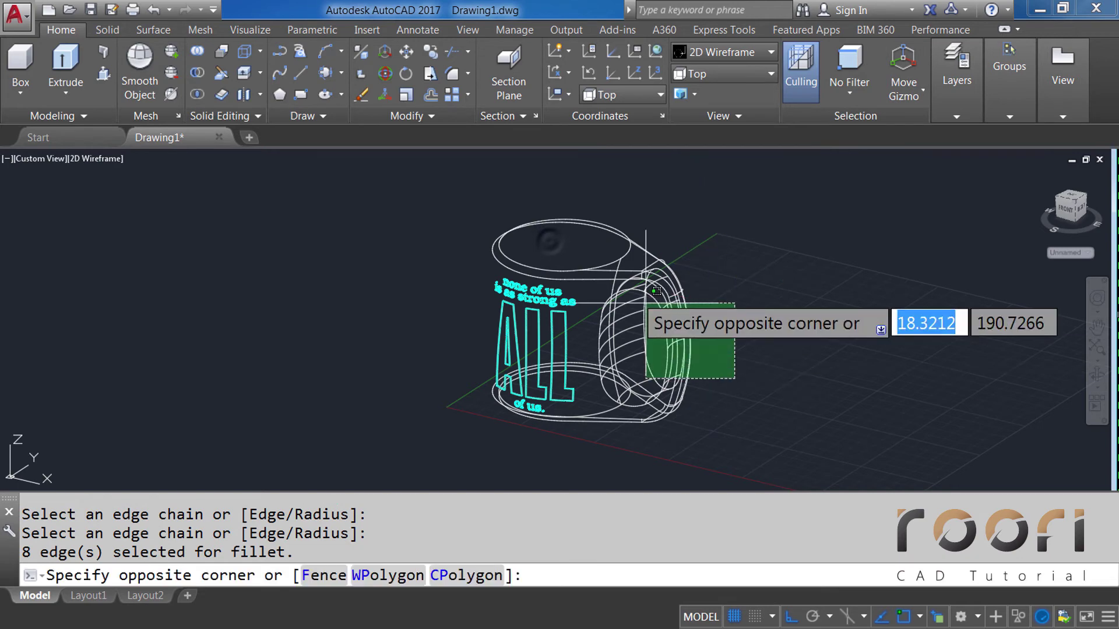
key(Escape)
click(754, 370)
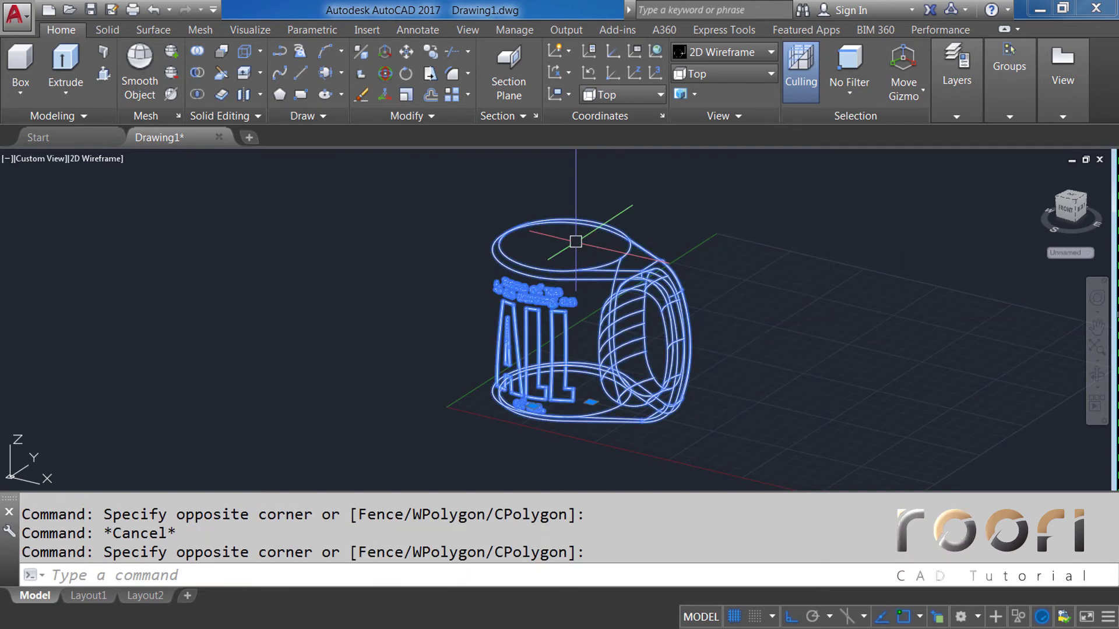
key(Escape)
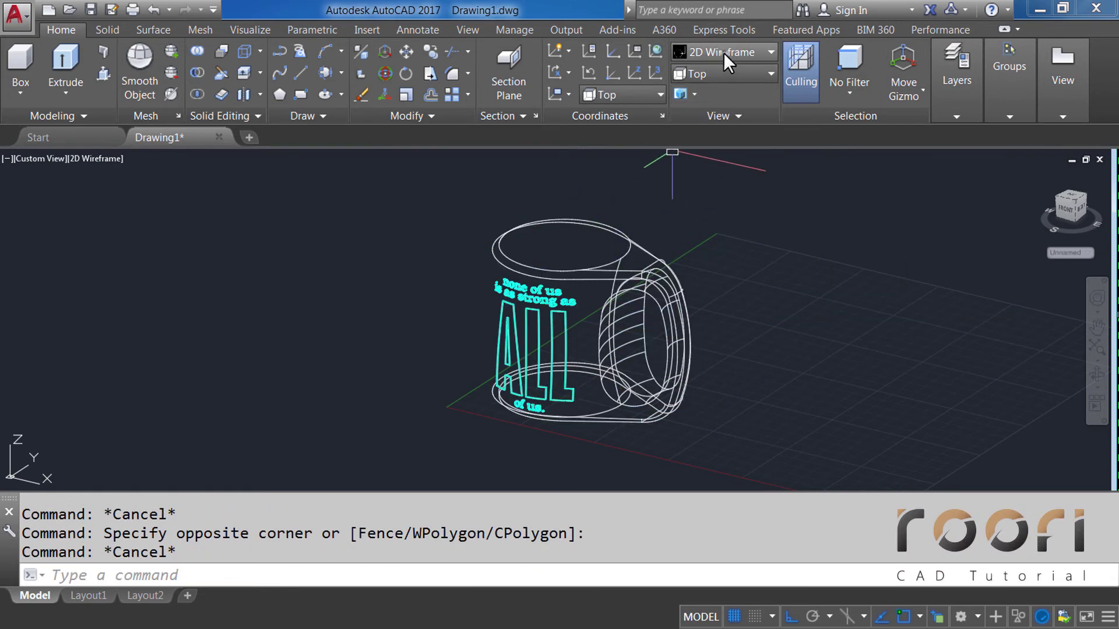
click(723, 53)
click(910, 88)
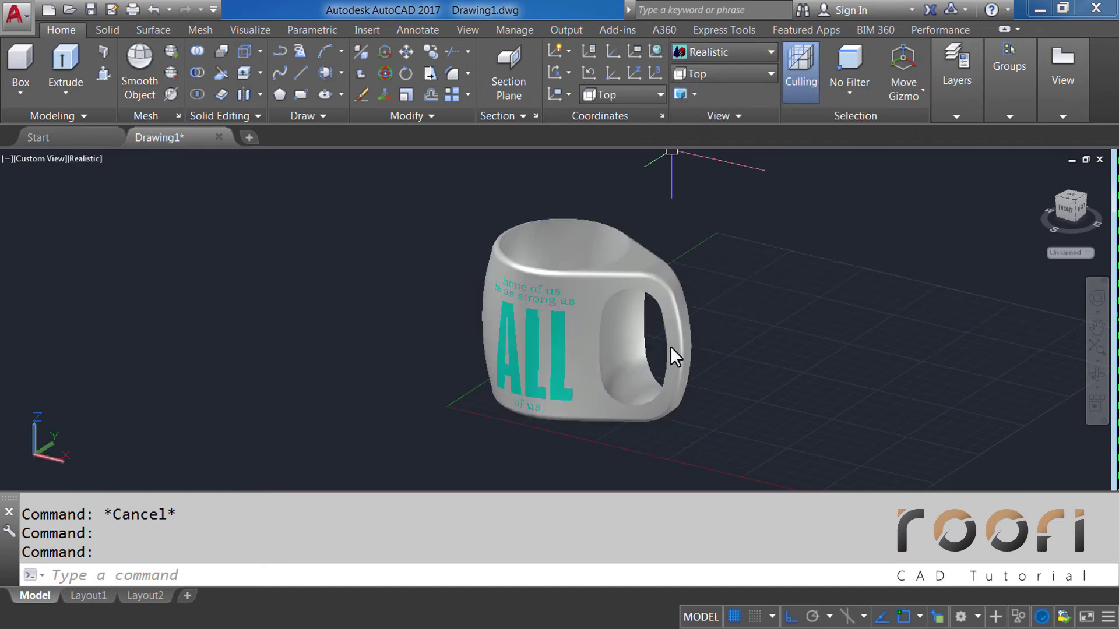
mouse_move(670, 346)
shift+middle_down()
mouse_move(591, 372)
mouse_move(552, 243)
mouse_move(581, 382)
shift+middle_up()
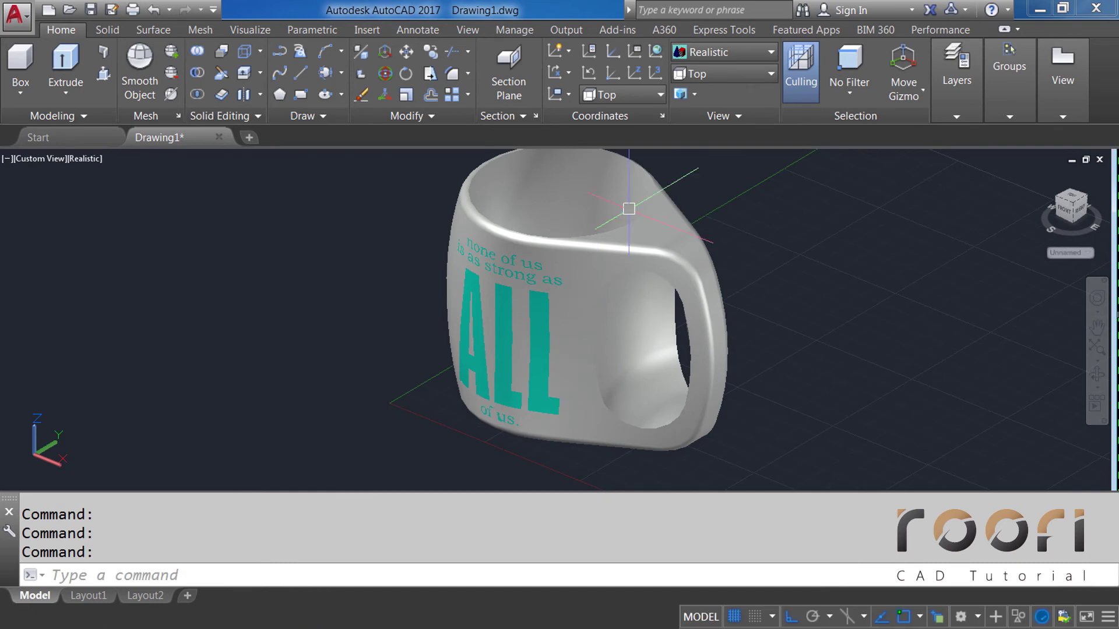
click(698, 55)
click(697, 90)
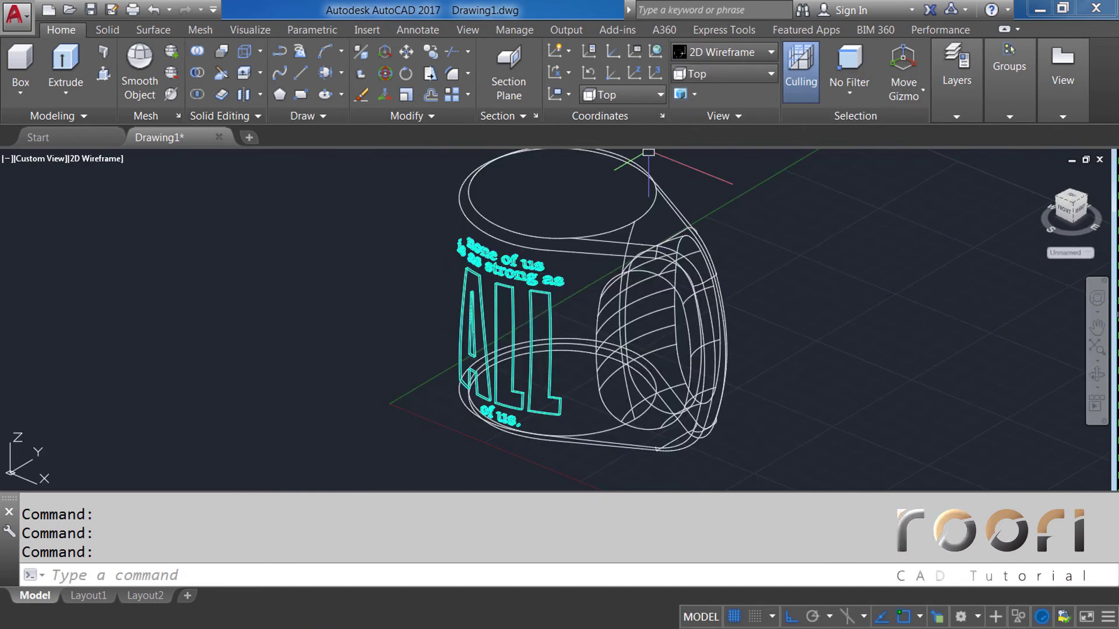
mouse_move(613, 275)
shift+middle_down()
mouse_move(609, 183)
mouse_move(565, 279)
shift+middle_up()
scroll(646, 184, up, 5)
Step: Fillet the inner top-rim edge chain with a 1-unit radius
click(467, 74)
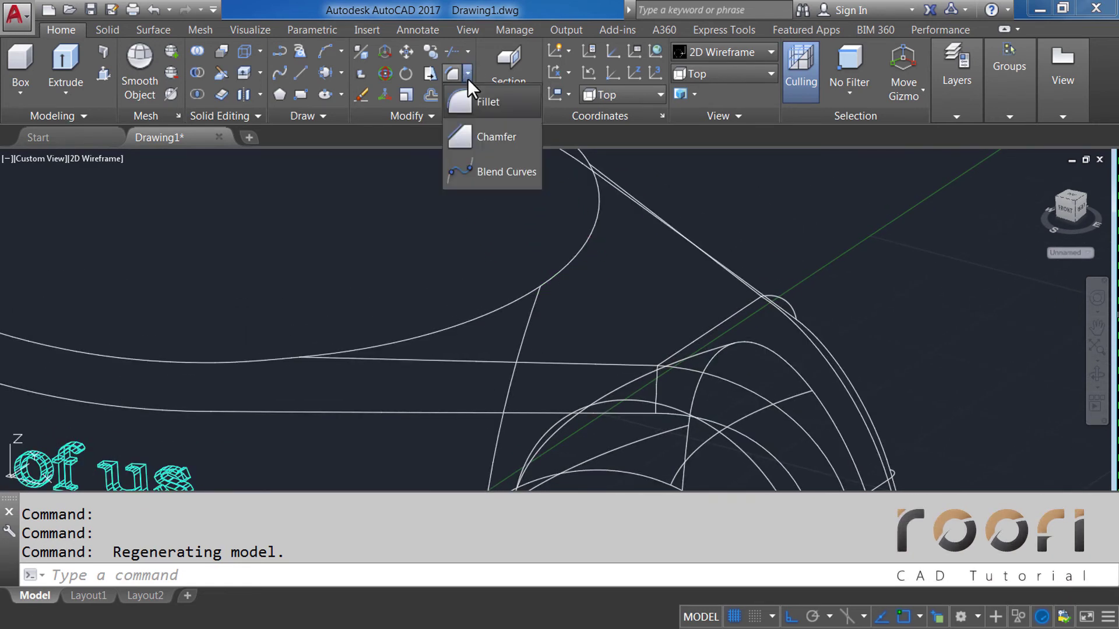
click(498, 104)
text(R)
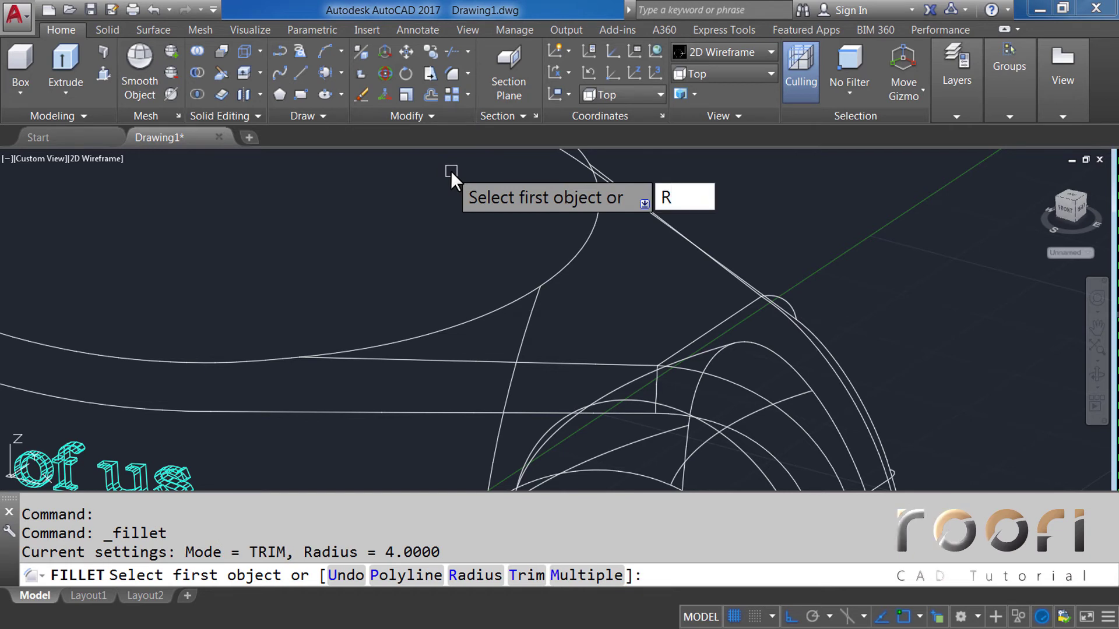
key(Return)
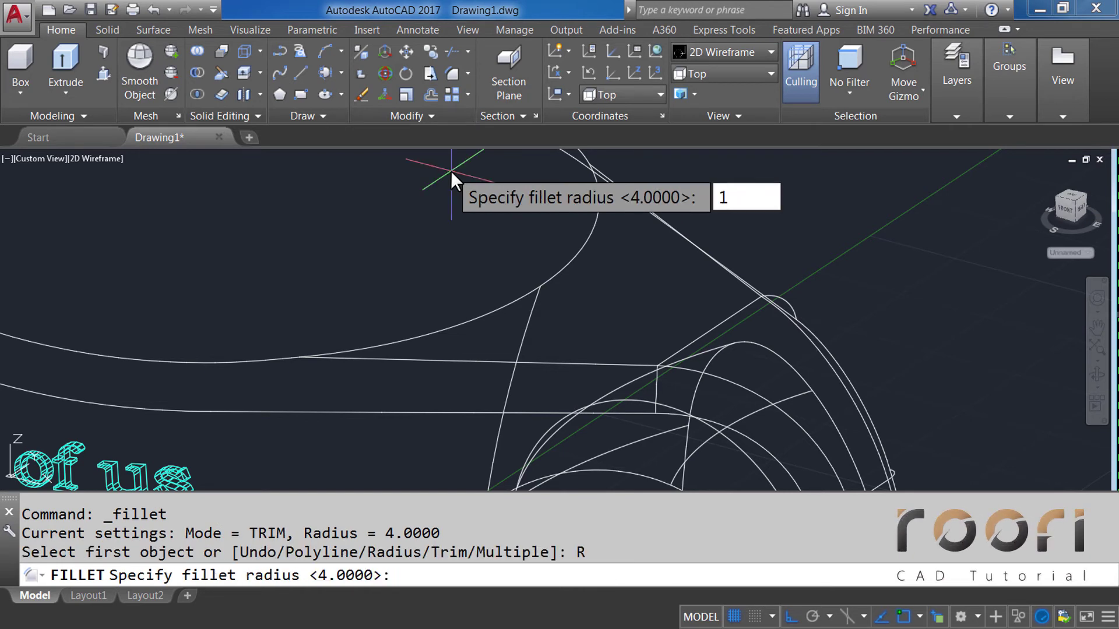
key(Return)
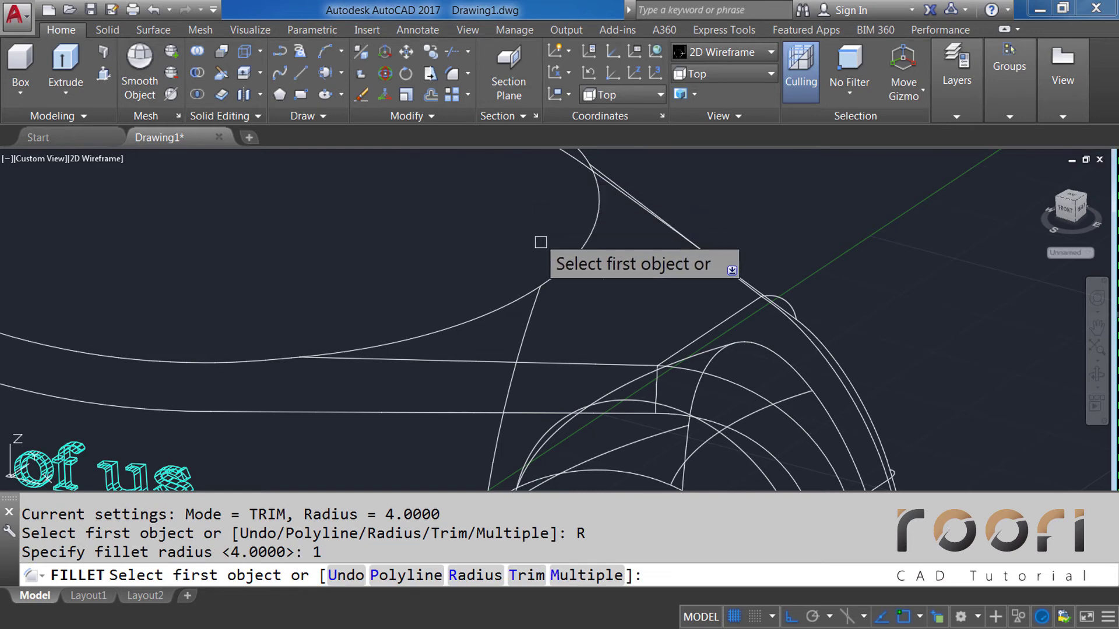
click(560, 266)
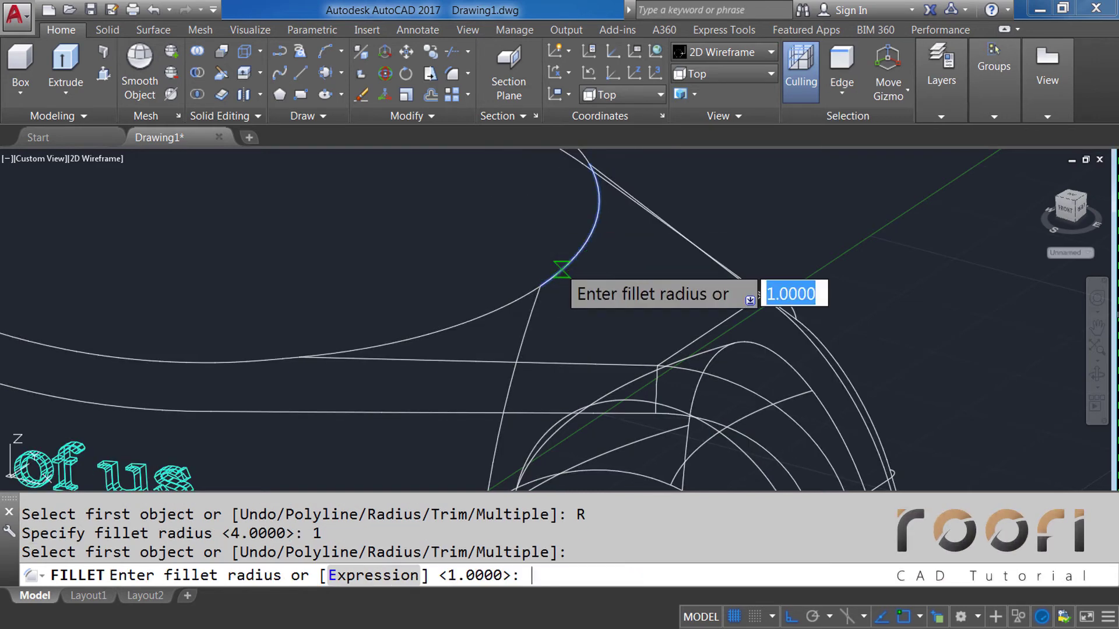
key(Return)
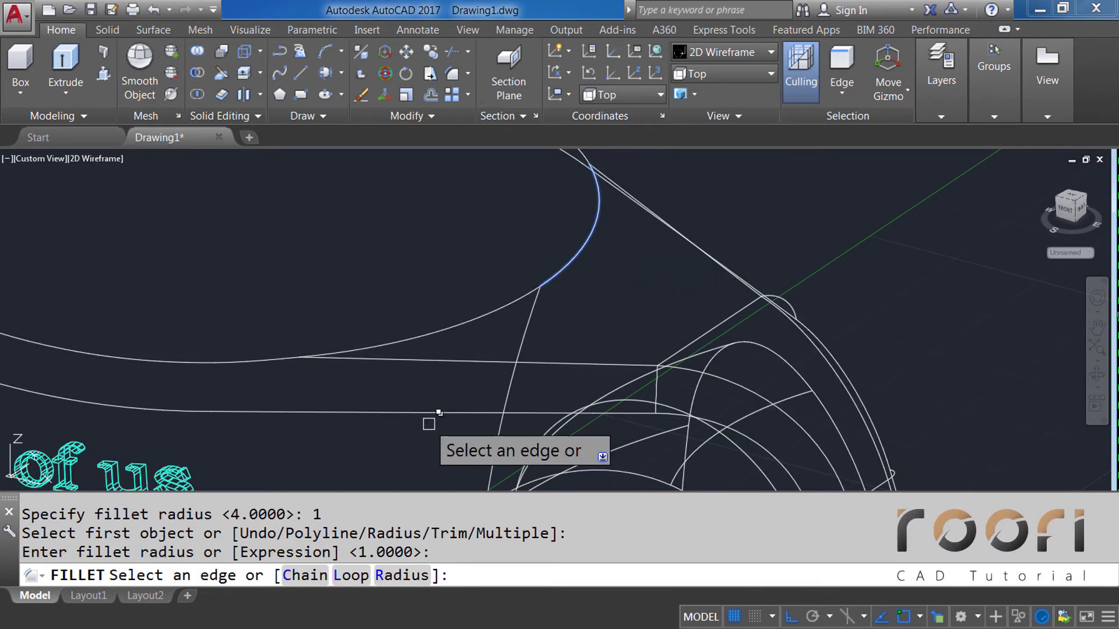
click(304, 575)
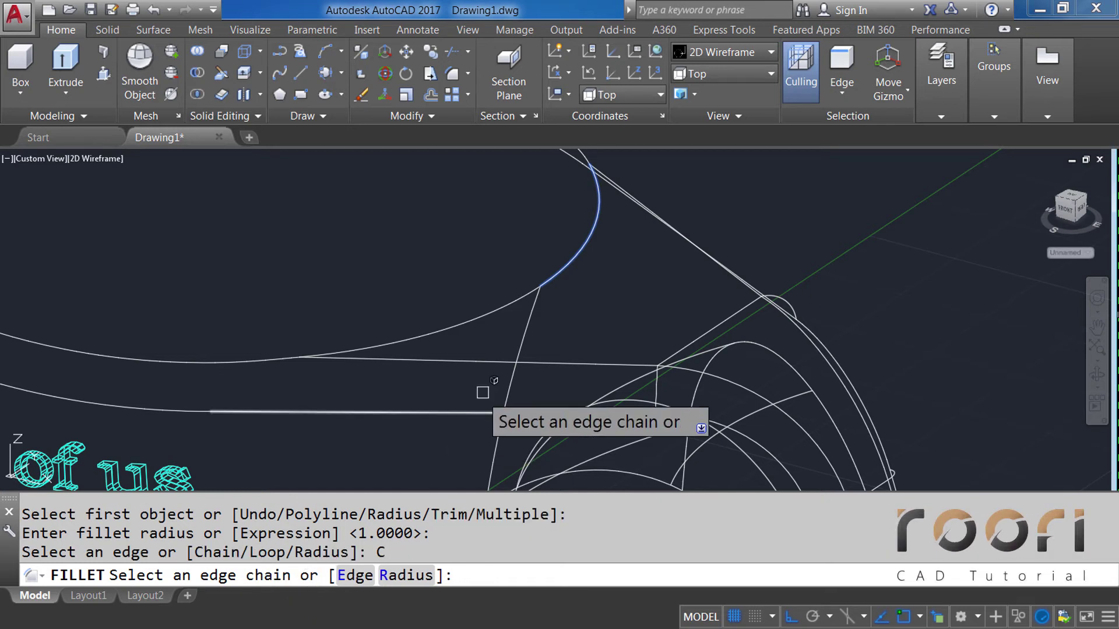
click(494, 299)
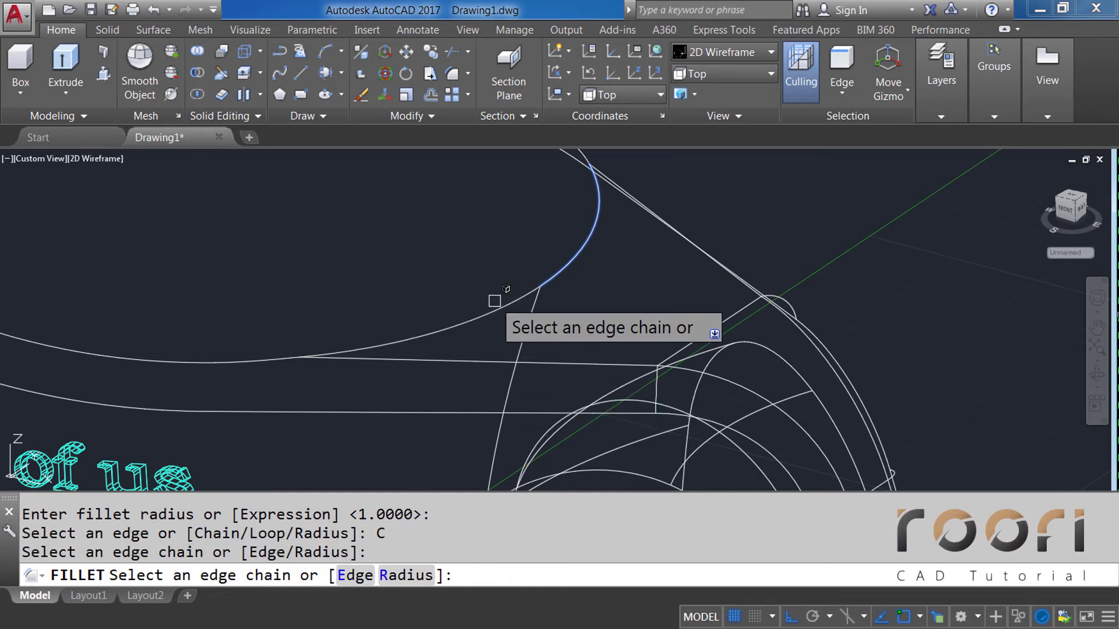
click(497, 303)
scroll(539, 350, down, 5)
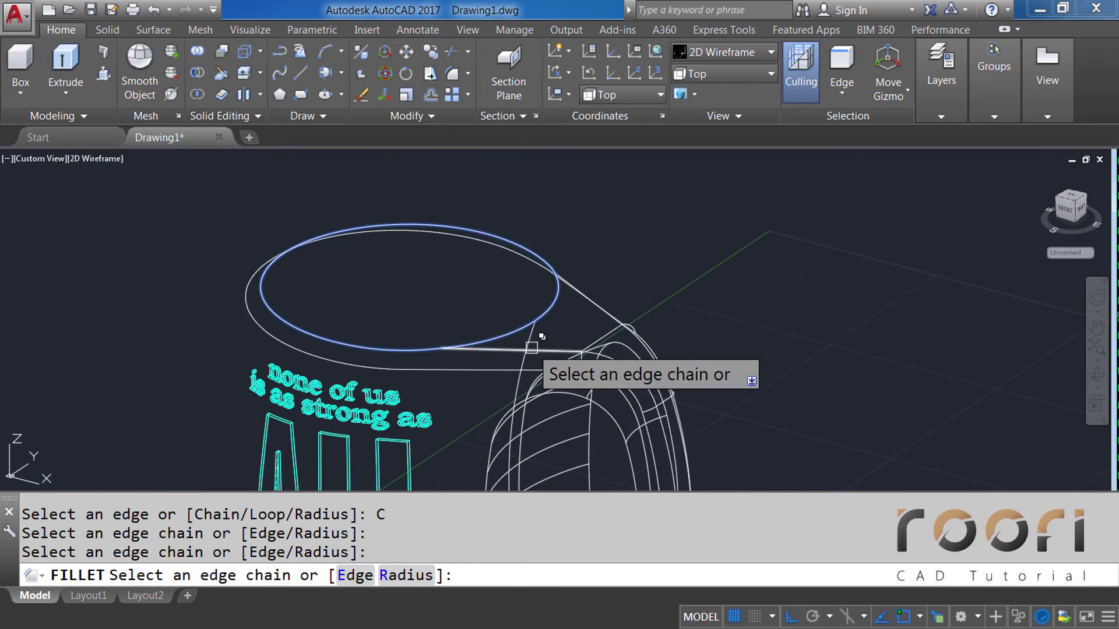
key(Return)
key(Return)
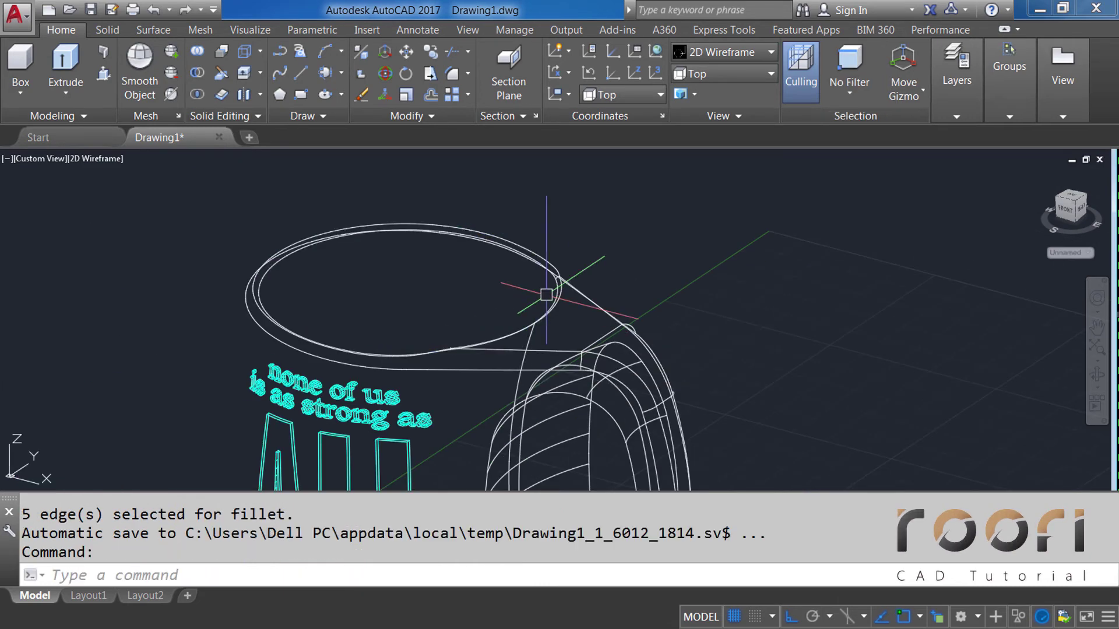
key(Escape)
Step: Cancel the accidental selection and pan the view to frame the lettering and mug base
click(533, 259)
key(Escape)
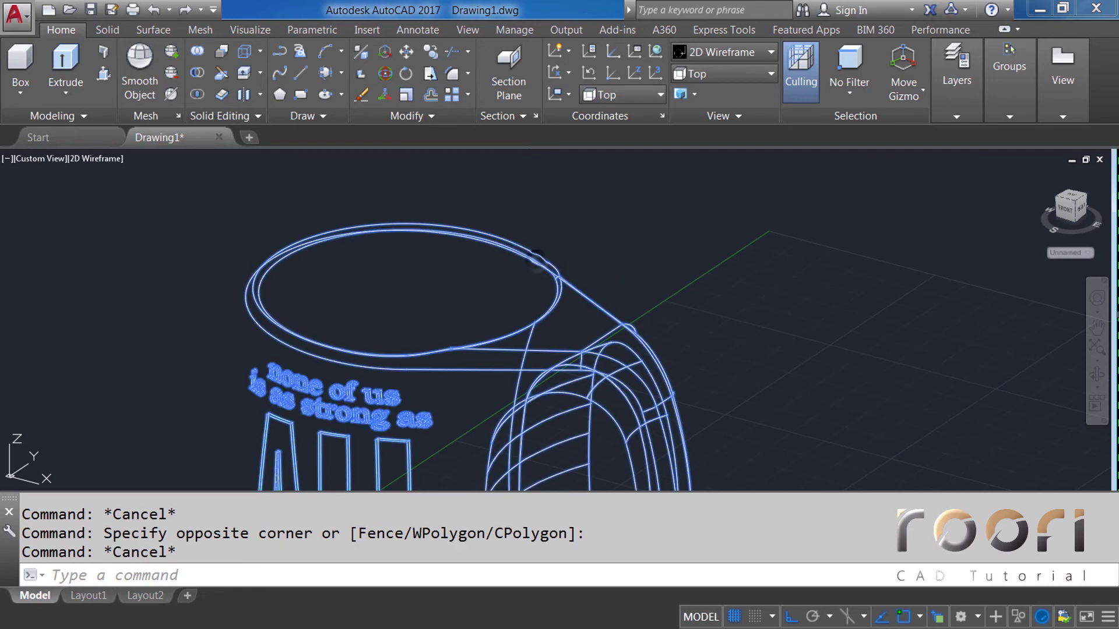
middle_drag(595, 396, 592, 187)
scroll(552, 408, up, 3)
middle_drag(552, 408, 545, 391)
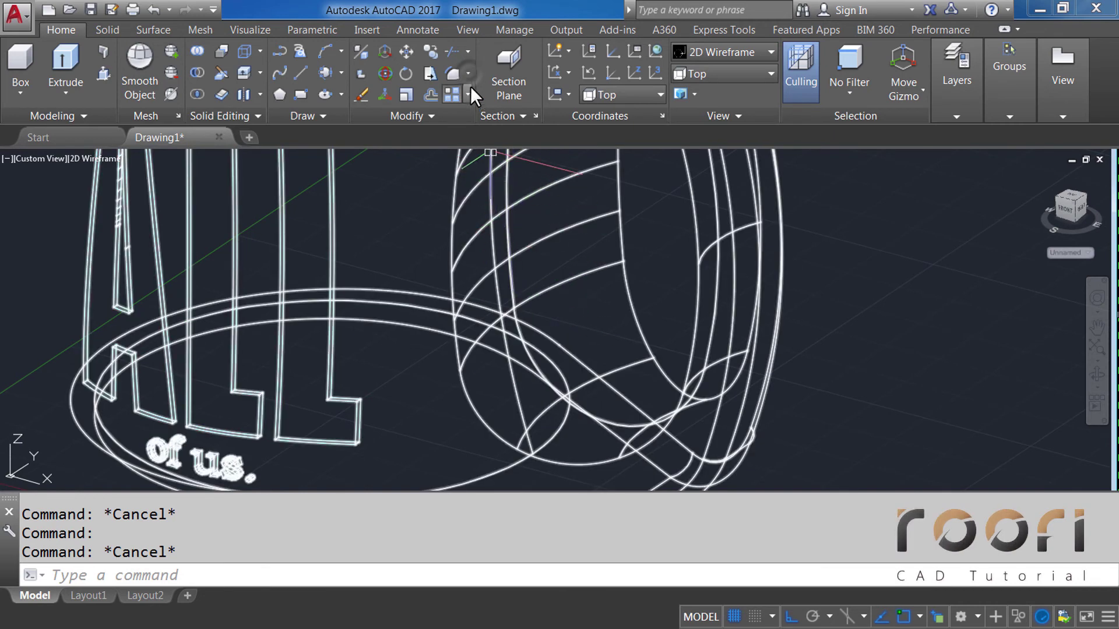
Step: Fillet the four-edge chain on the handle's inner edge with a 5-unit radius
click(468, 73)
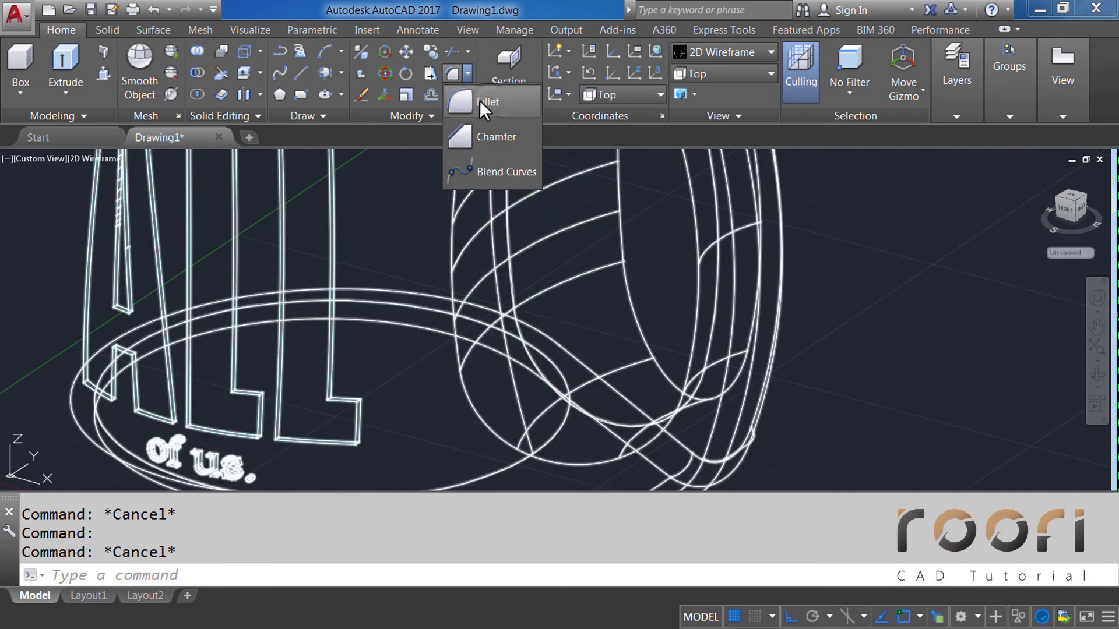
click(489, 101)
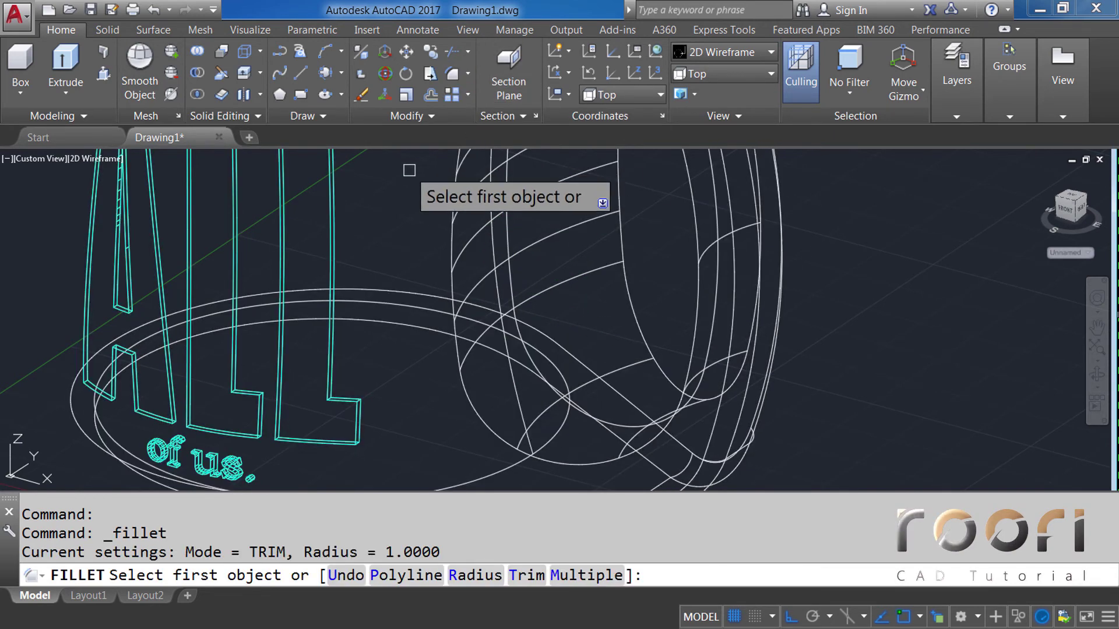
text(R)
key(Return)
text(5)
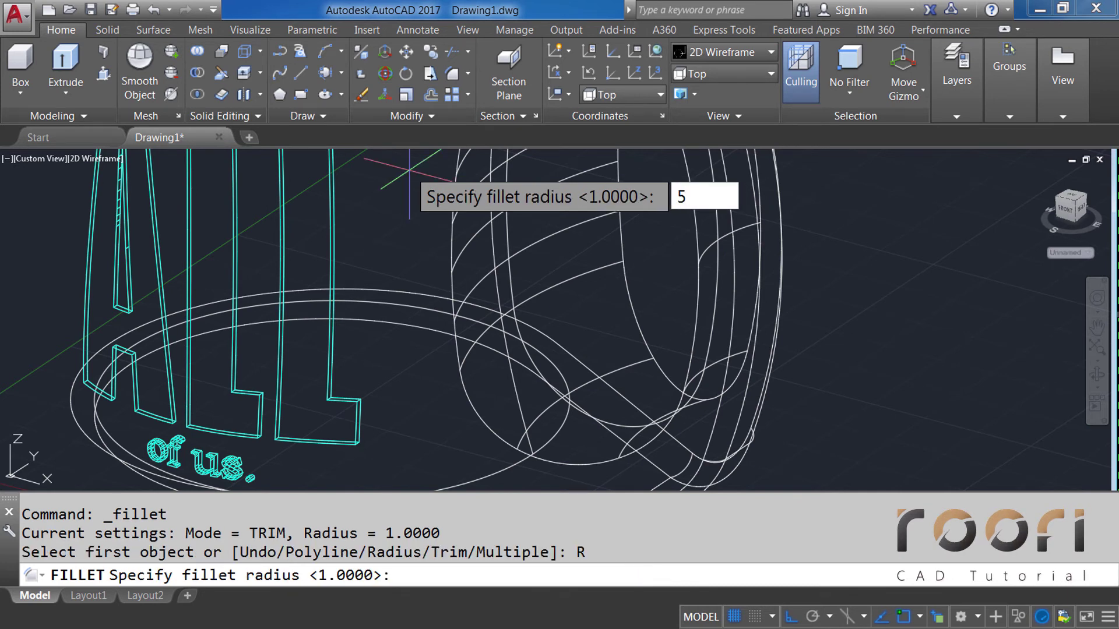
key(Return)
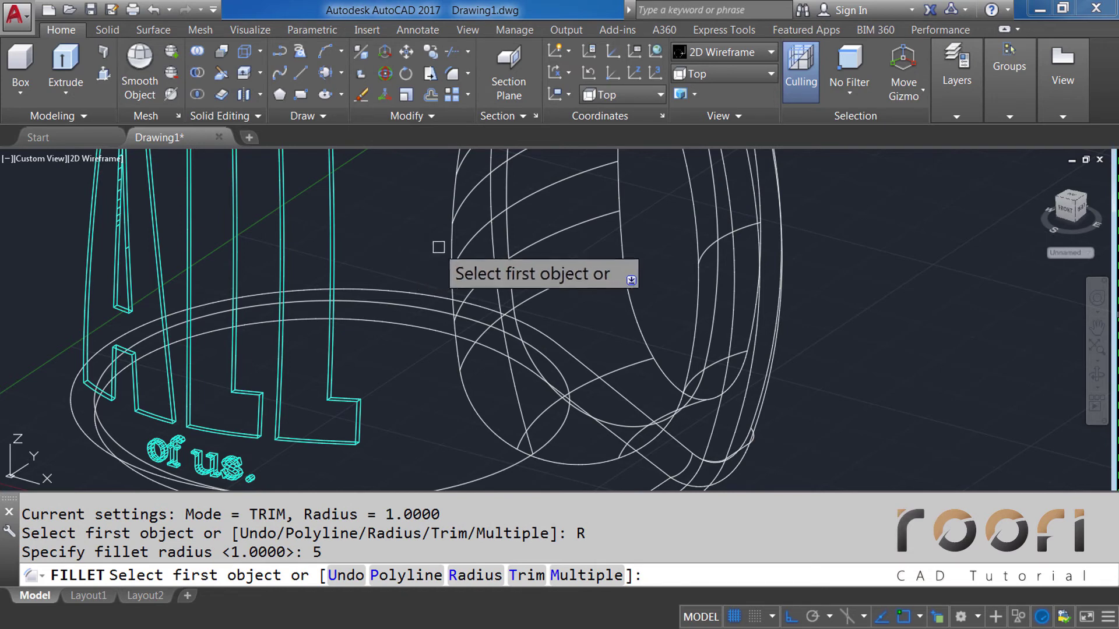
click(448, 245)
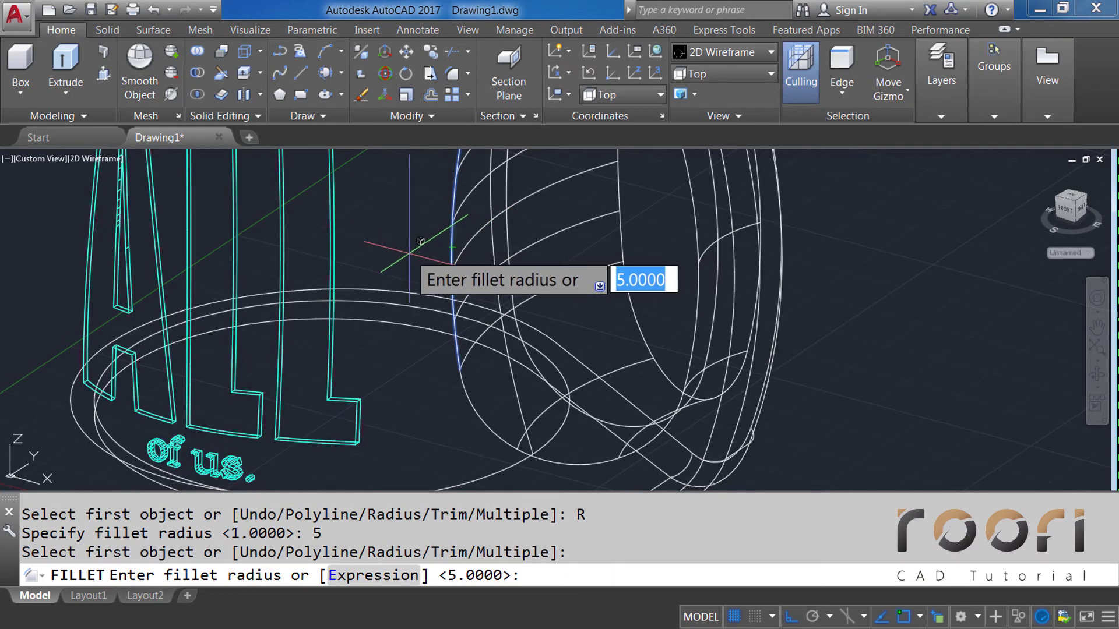
key(Return)
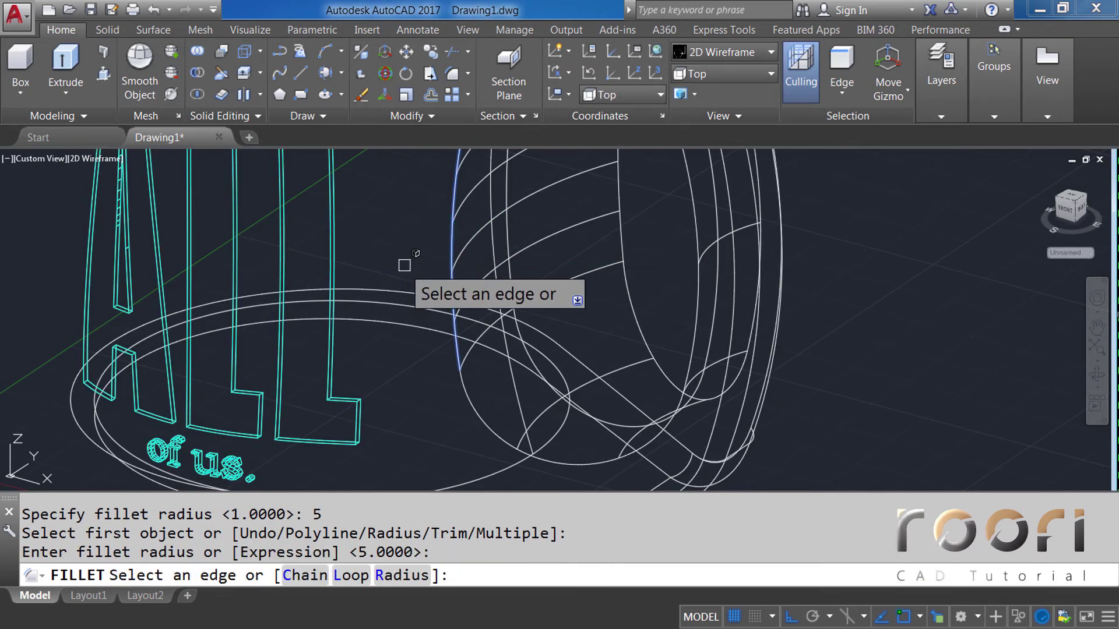
click(300, 576)
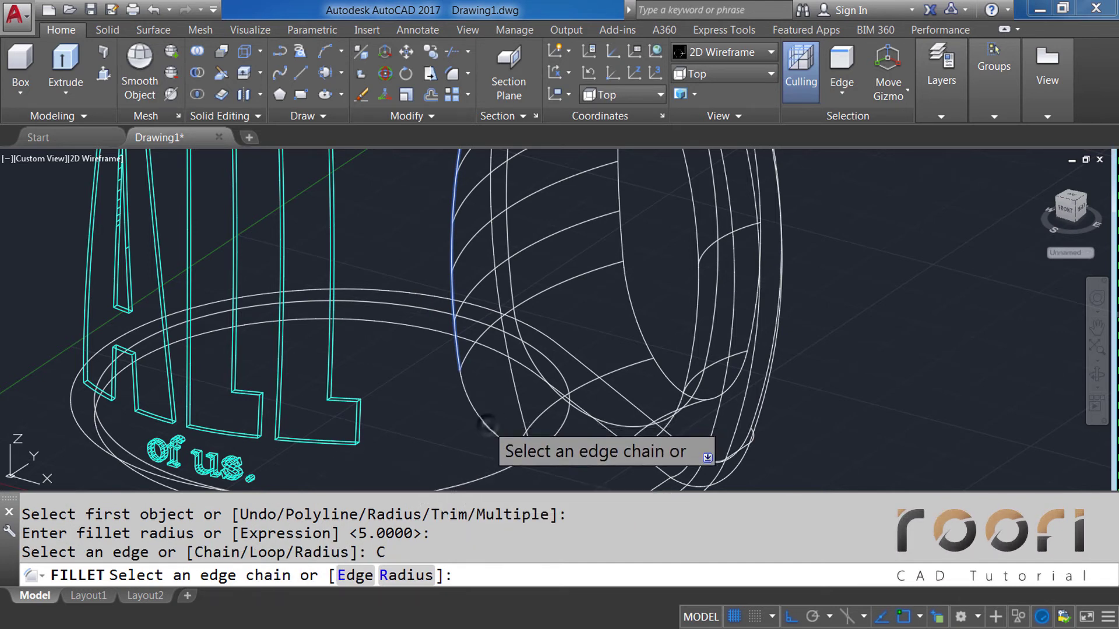
click(487, 425)
key(Return)
key(Return)
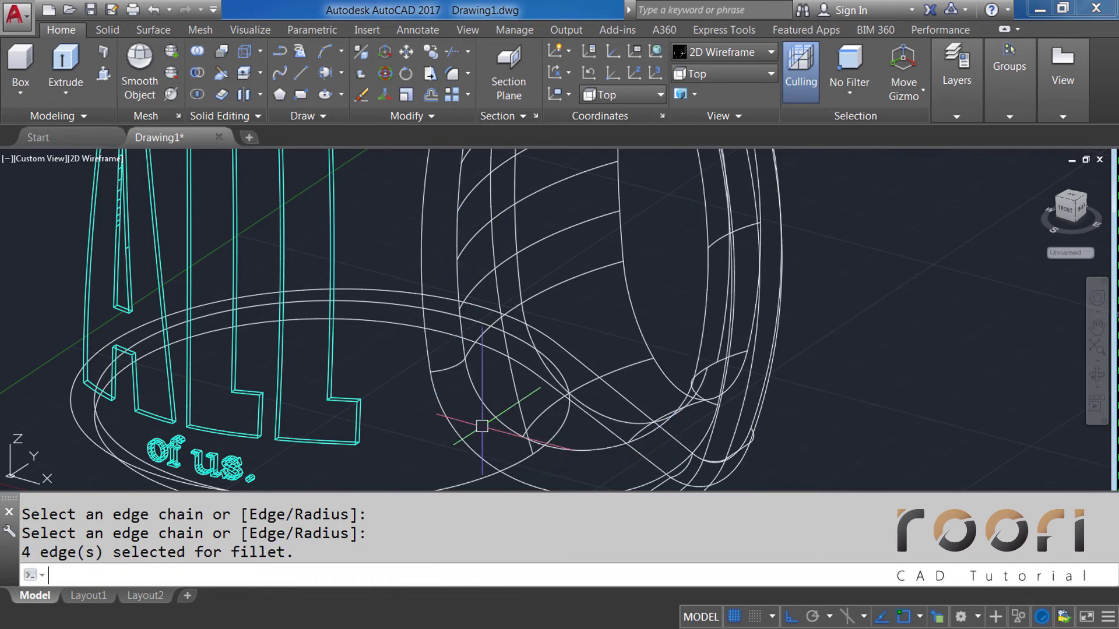
Step: Cancel the stray selection windows and orbit the mug to a new angle
scroll(529, 389, down, 3)
click(716, 362)
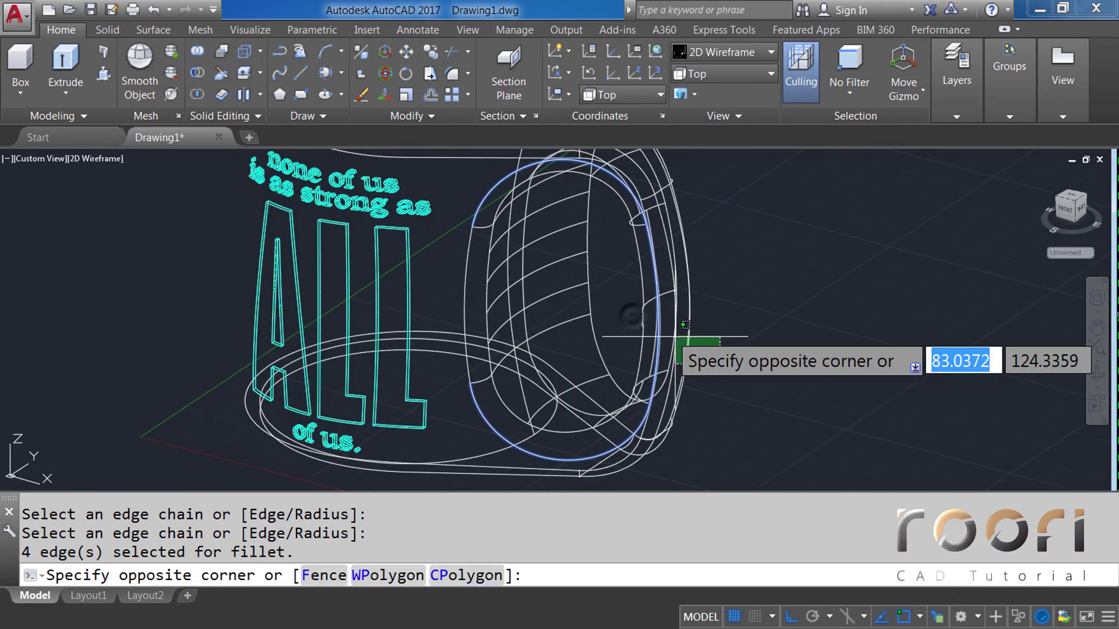
key(Escape)
click(749, 373)
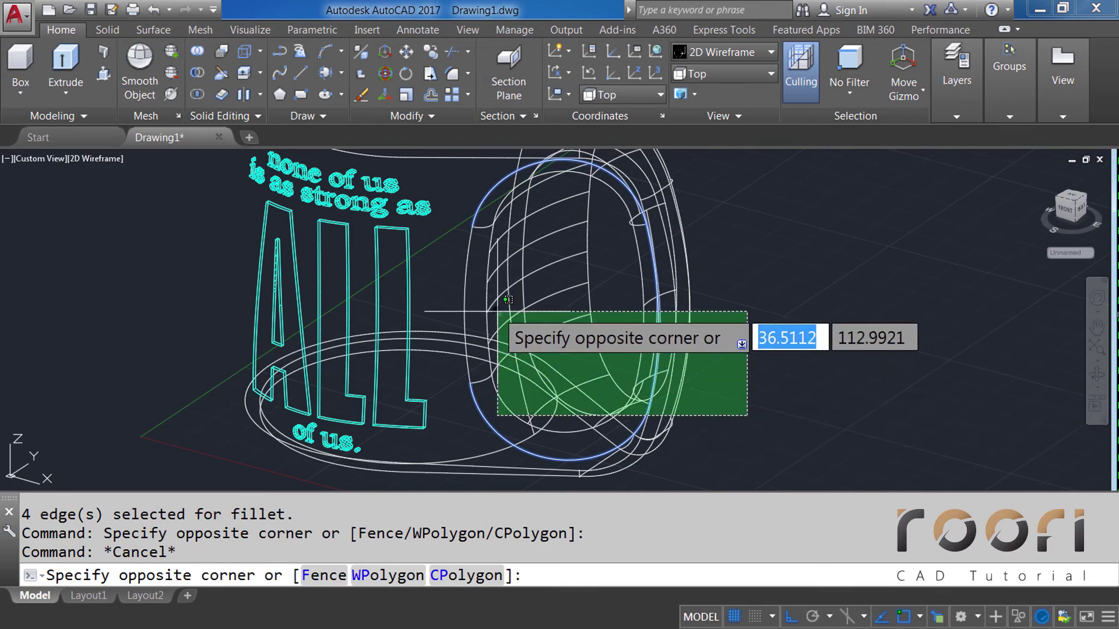
key(Escape)
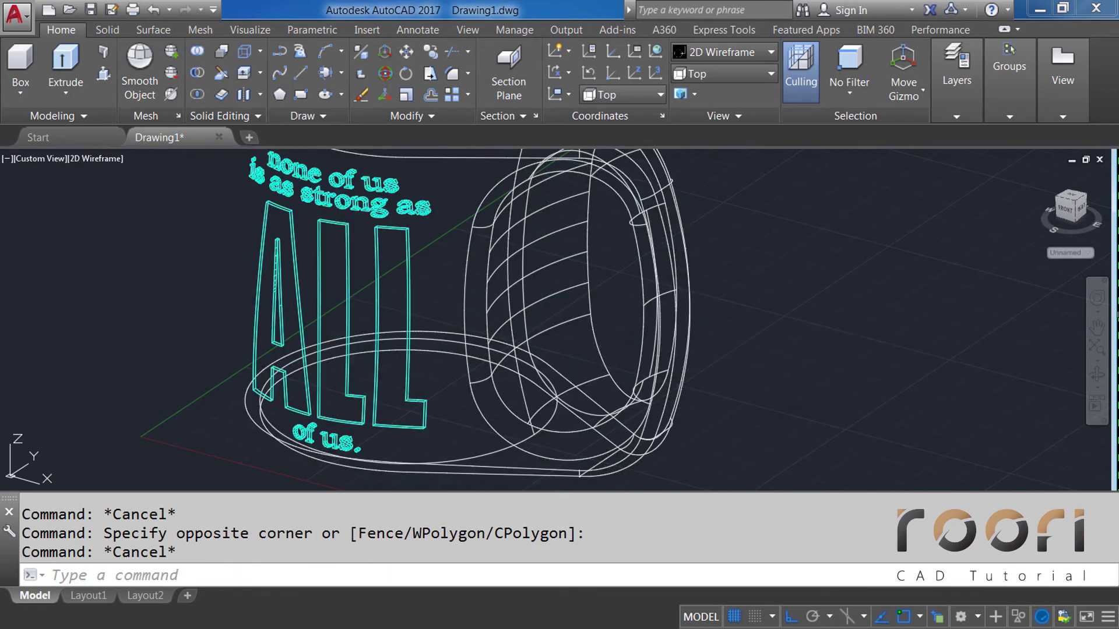
mouse_move(585, 350)
shift+middle_down()
mouse_move(482, 340)
mouse_move(513, 365)
shift+middle_up()
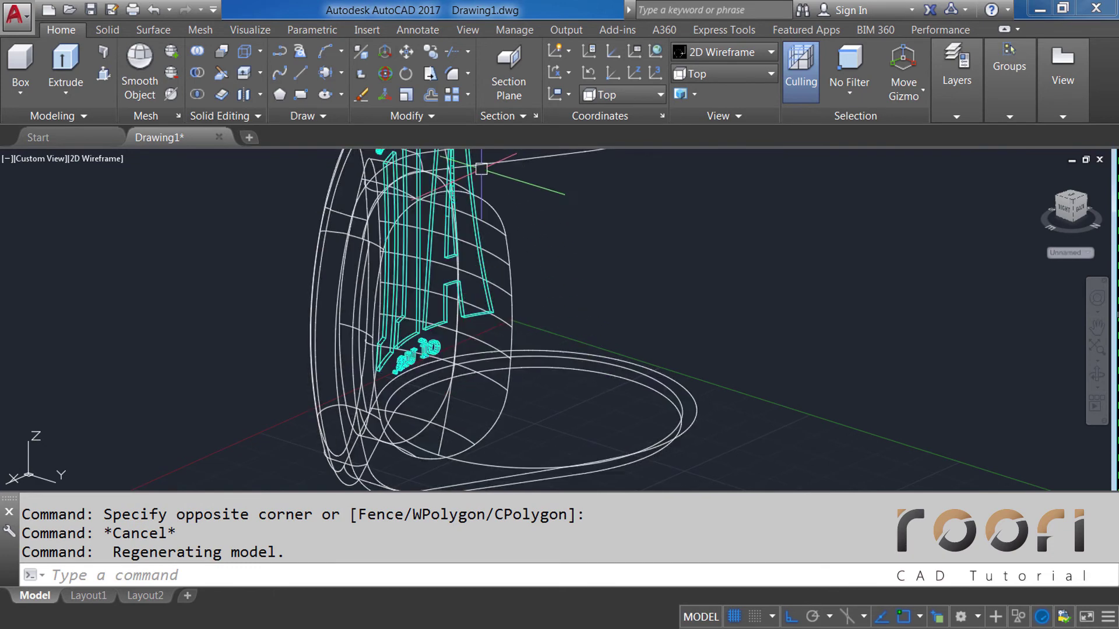
Step: Fillet the four-edge chain at the lower handle junction with radius 5
click(466, 74)
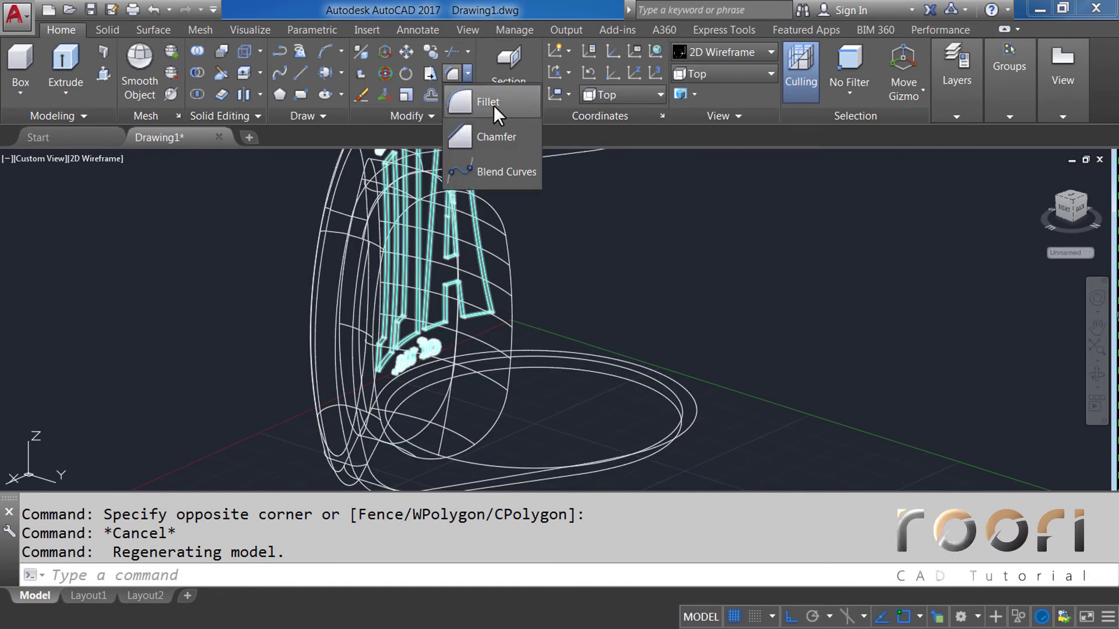
click(481, 100)
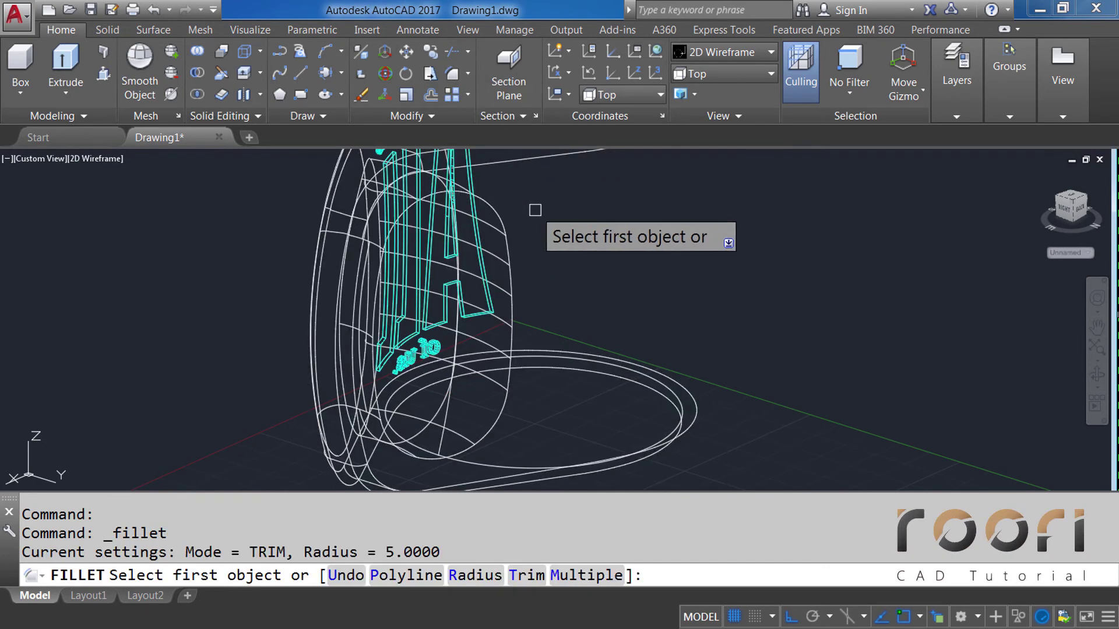
text(R)
key(Return)
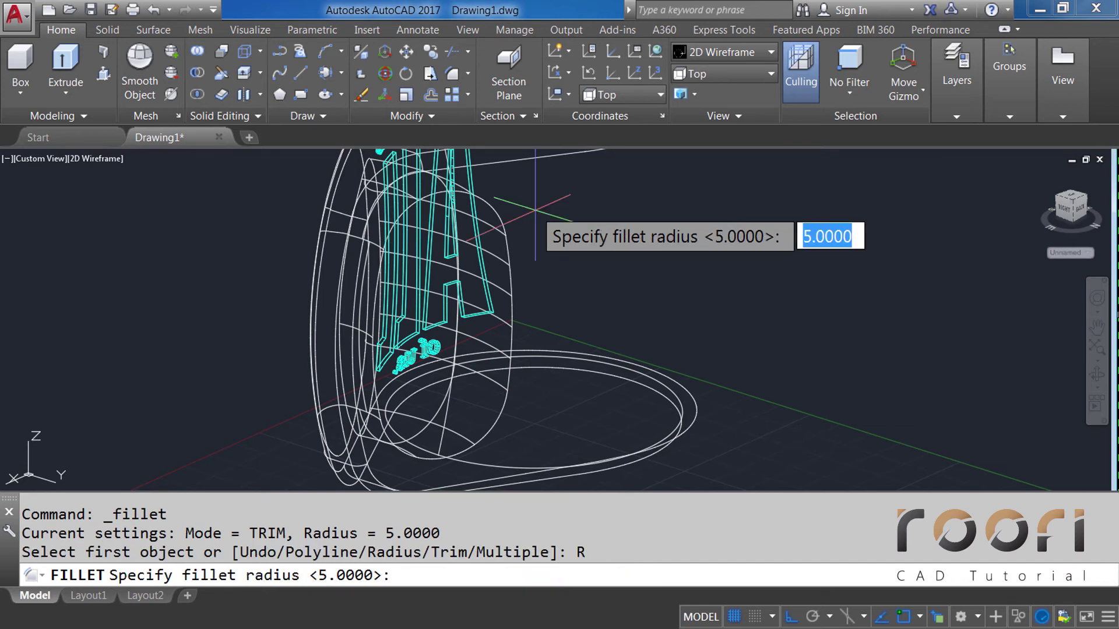
text(5)
key(Return)
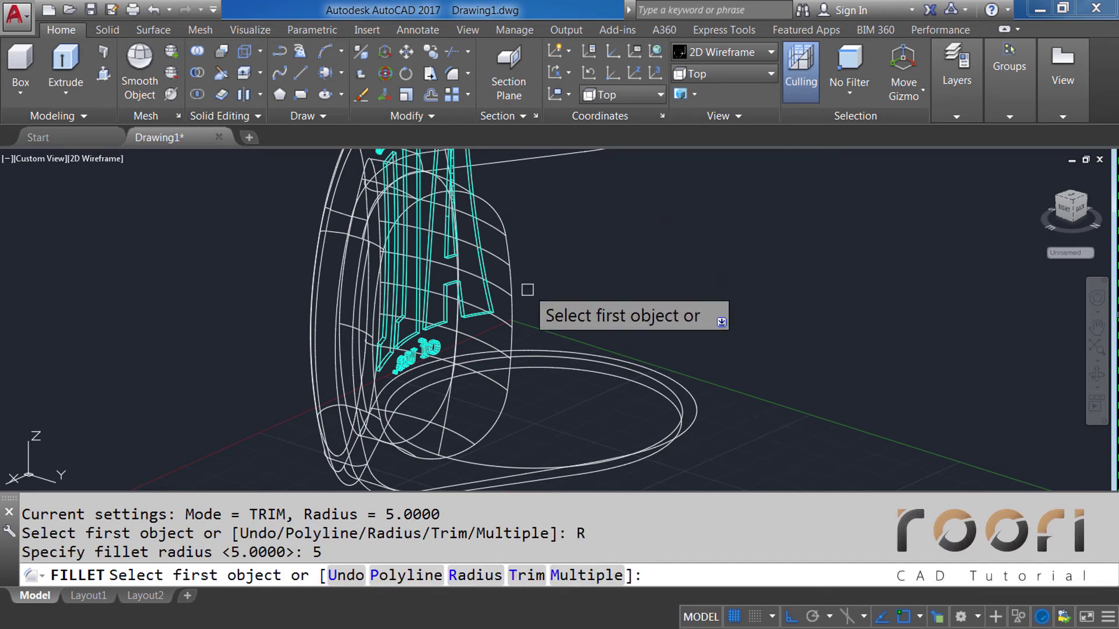
click(512, 314)
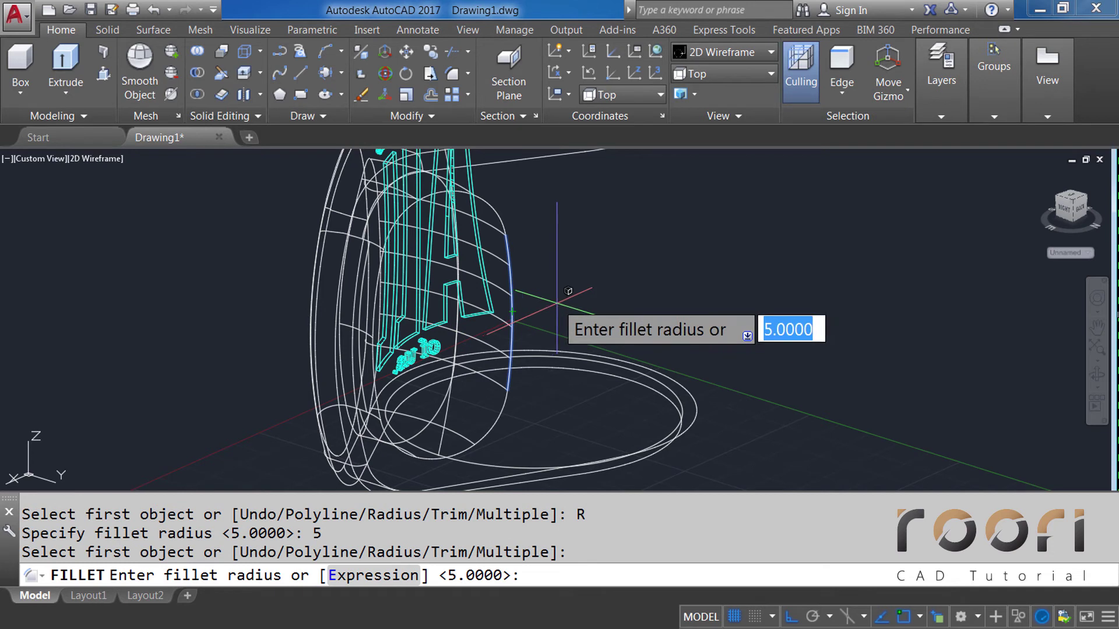
key(Return)
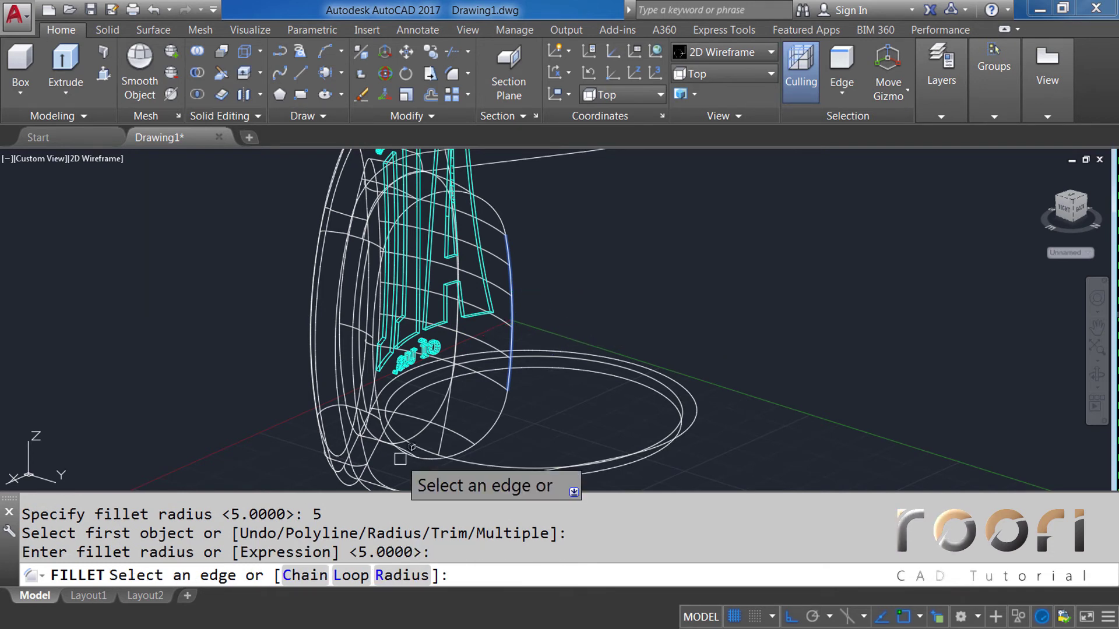
click(300, 575)
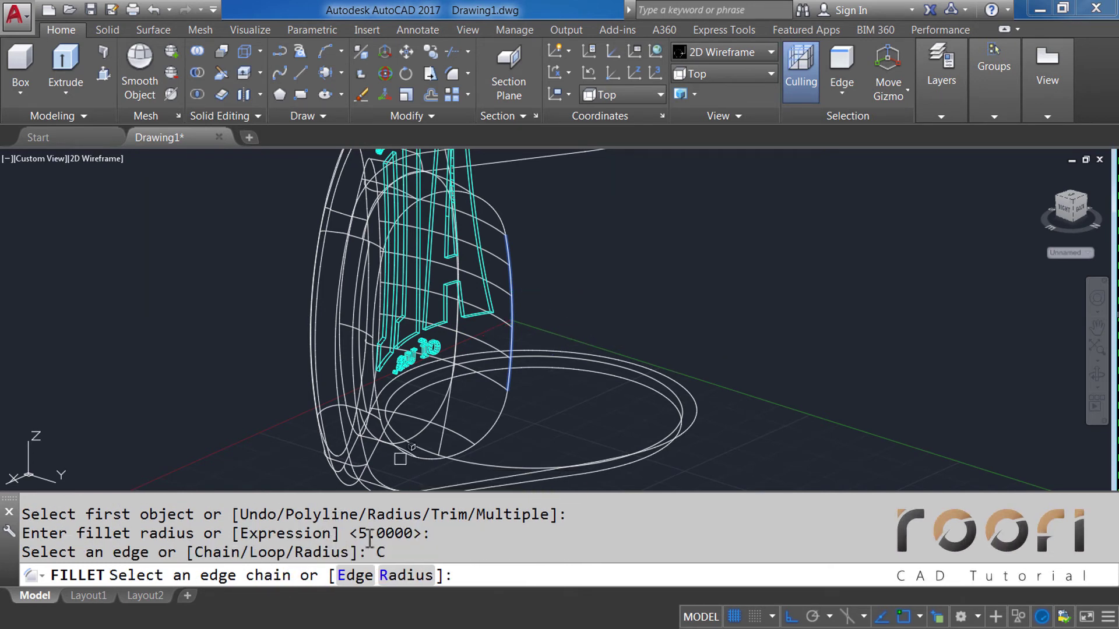
click(494, 423)
key(Return)
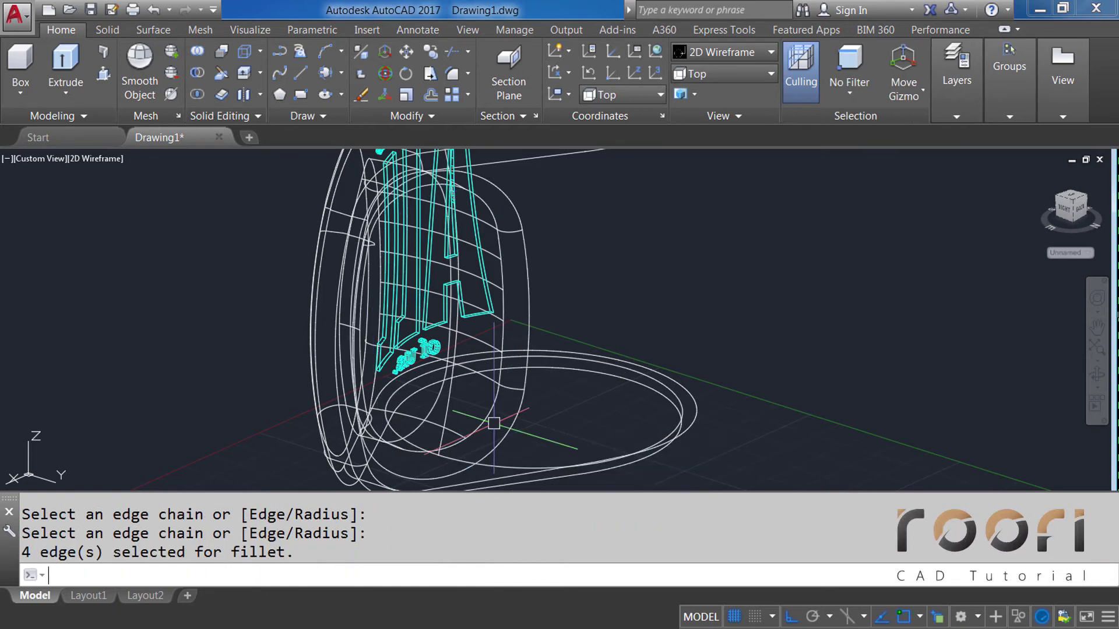
Step: Window-select the whole mug twice, clearing the selection each time
scroll(566, 358, down, 3)
click(687, 448)
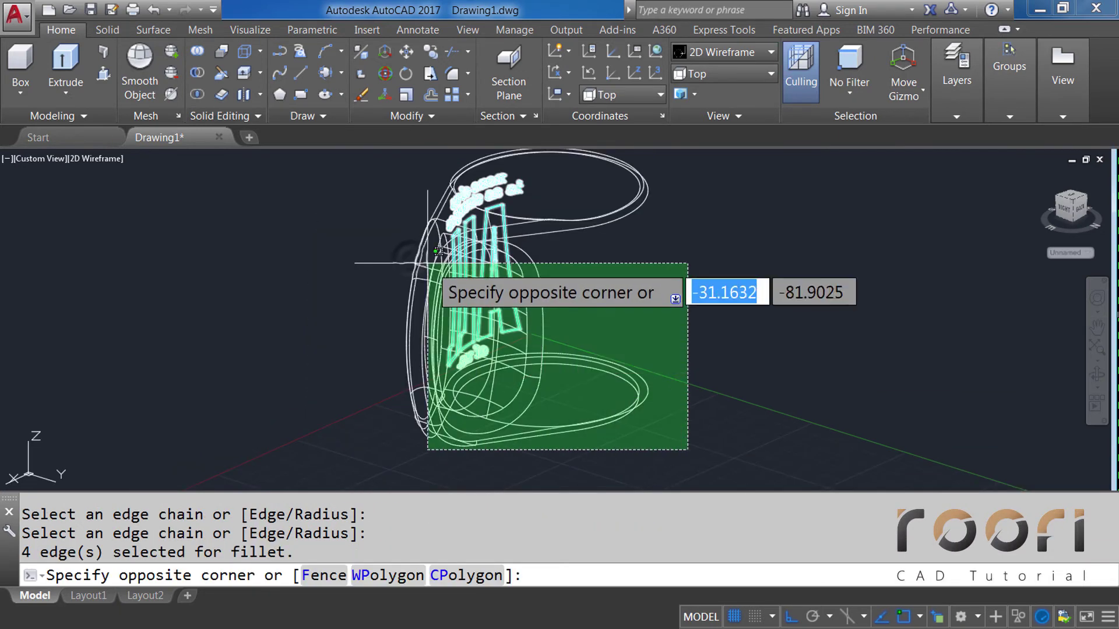
click(376, 262)
key(Escape)
click(687, 448)
click(376, 263)
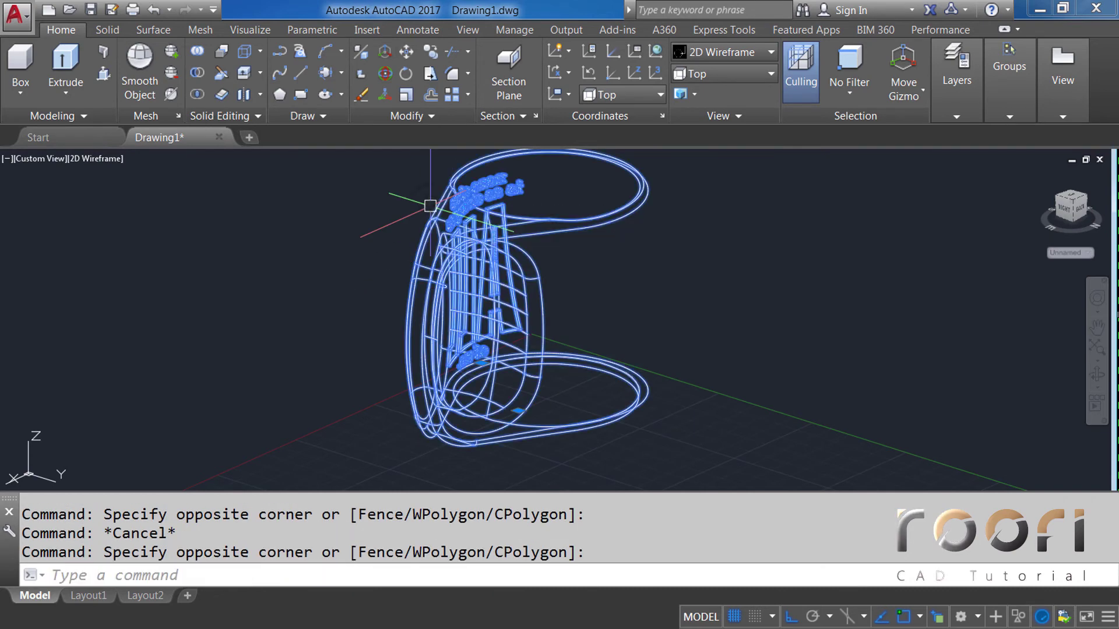
key(Escape)
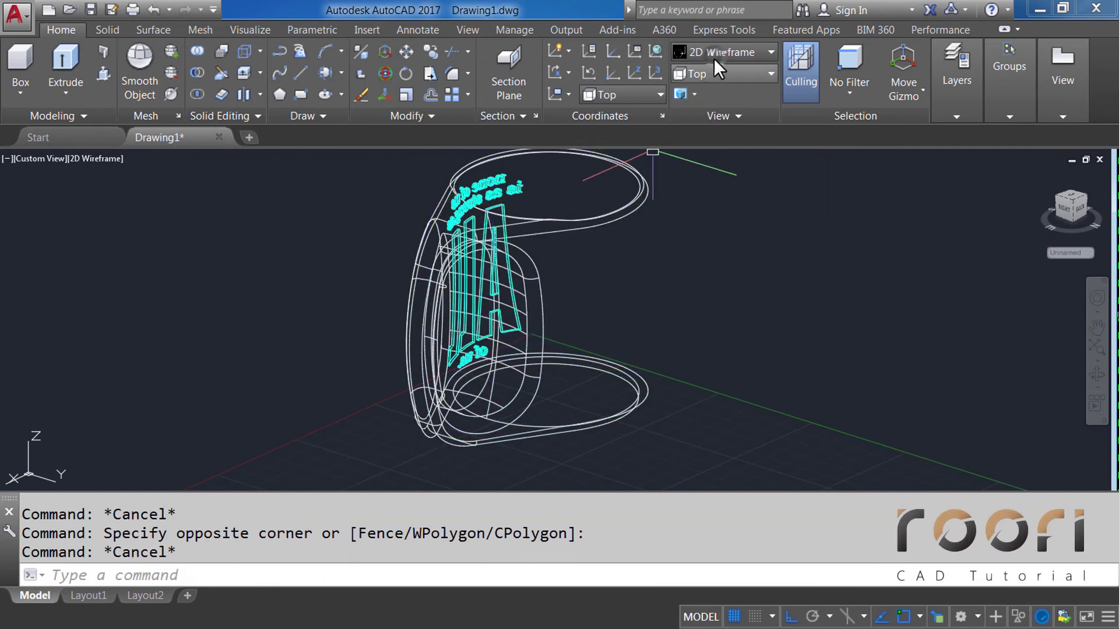
Step: Switch to Realistic shading, orbit to look down into the mug, and zoom in
click(714, 56)
click(943, 107)
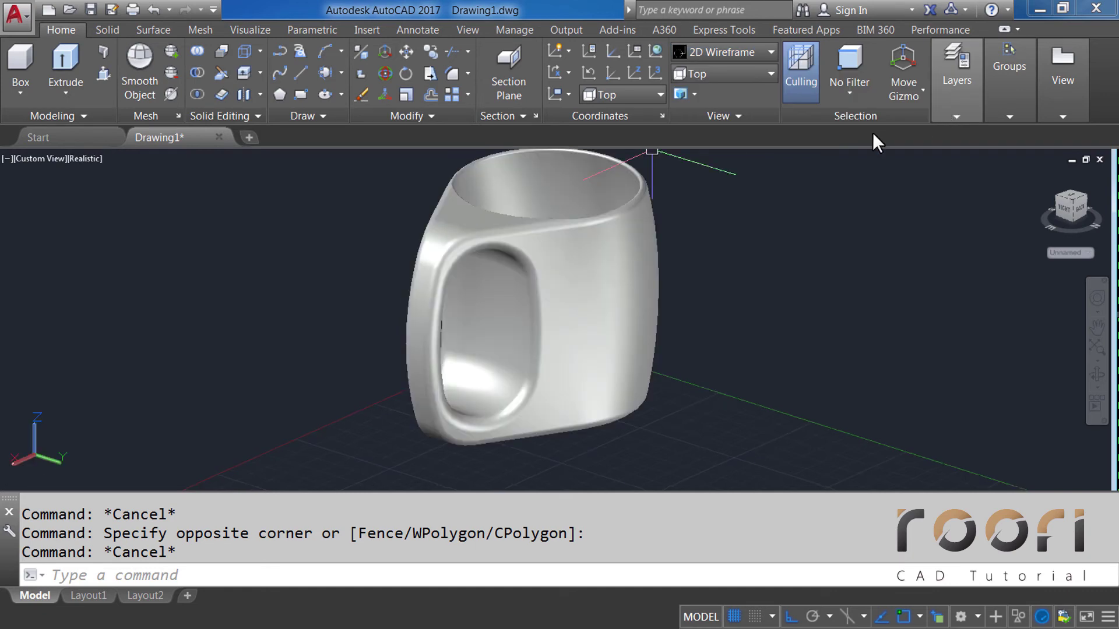
mouse_move(512, 221)
shift+middle_down()
mouse_move(474, 219)
mouse_move(482, 250)
mouse_move(542, 300)
mouse_move(622, 208)
mouse_move(668, 240)
mouse_move(480, 292)
mouse_move(522, 346)
shift+middle_up()
scroll(477, 285, up, 3)
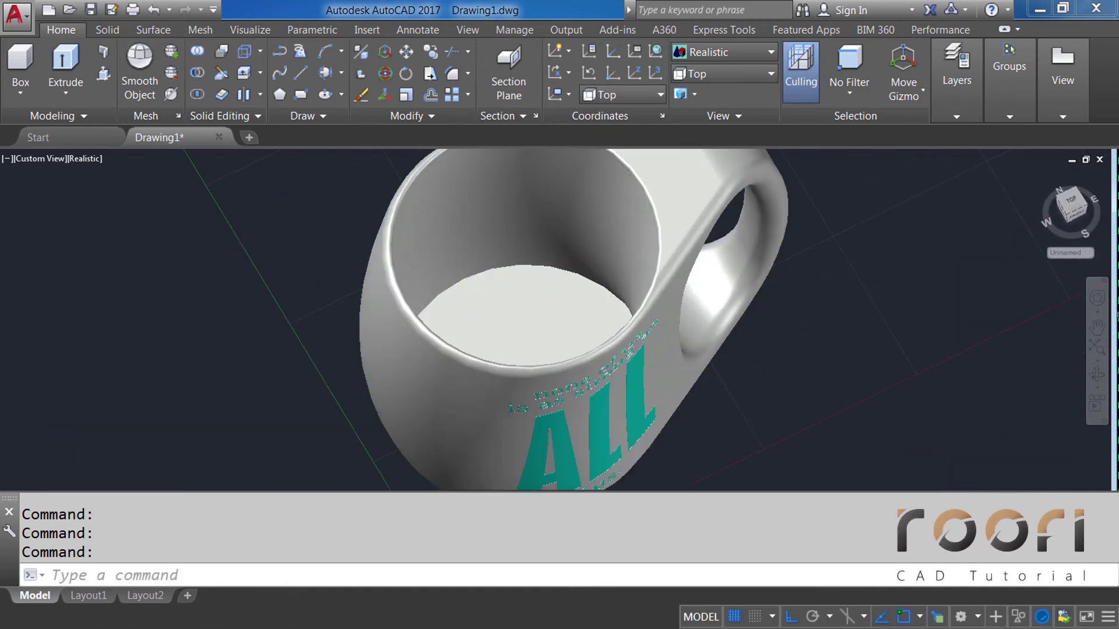
scroll(477, 284, up, 2)
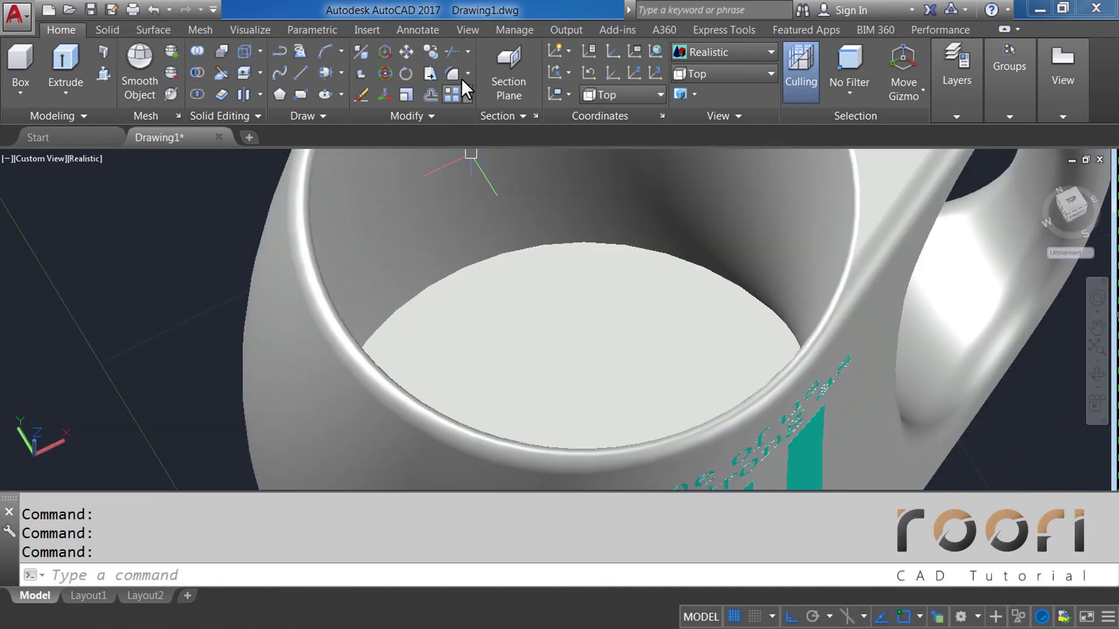
Step: Fillet the mug's inner bottom edge with a 4-unit radius
click(470, 76)
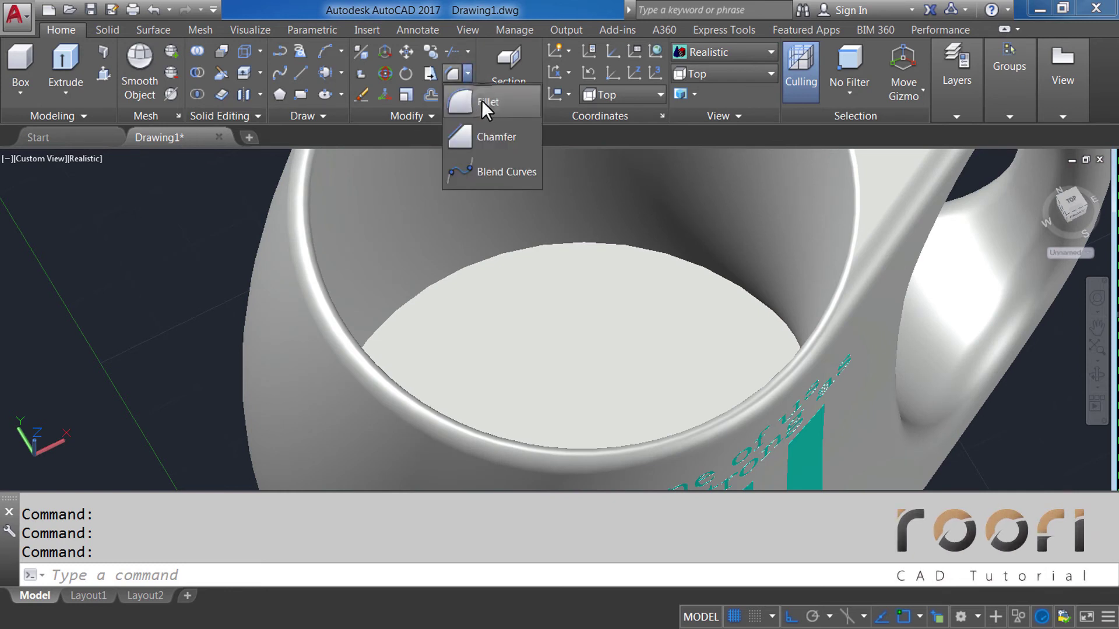
click(481, 100)
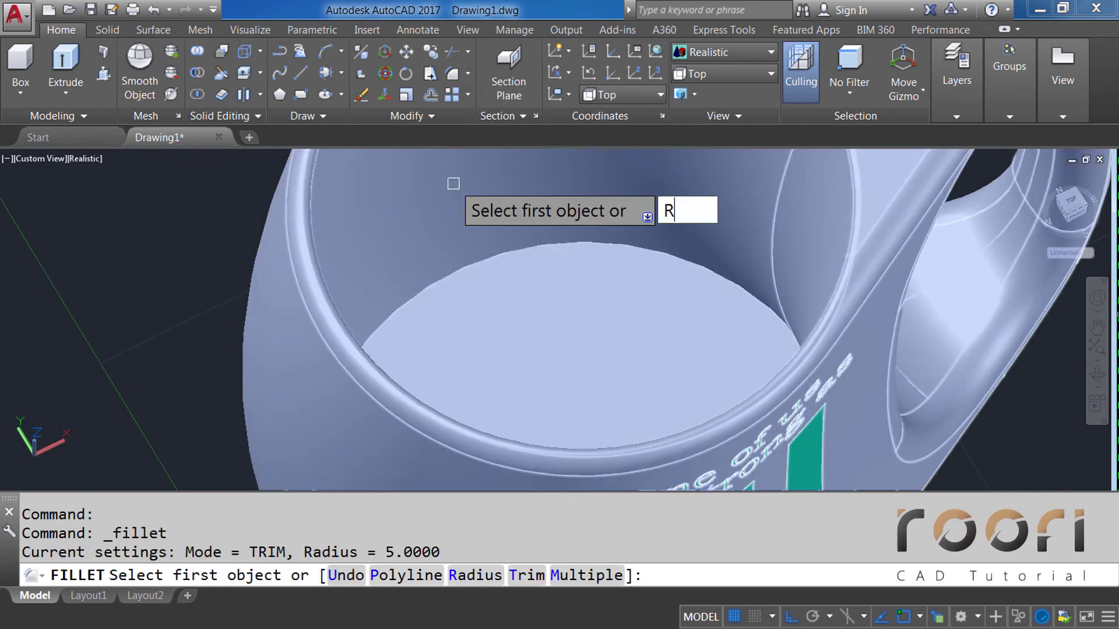
text(R)
key(Return)
text(4)
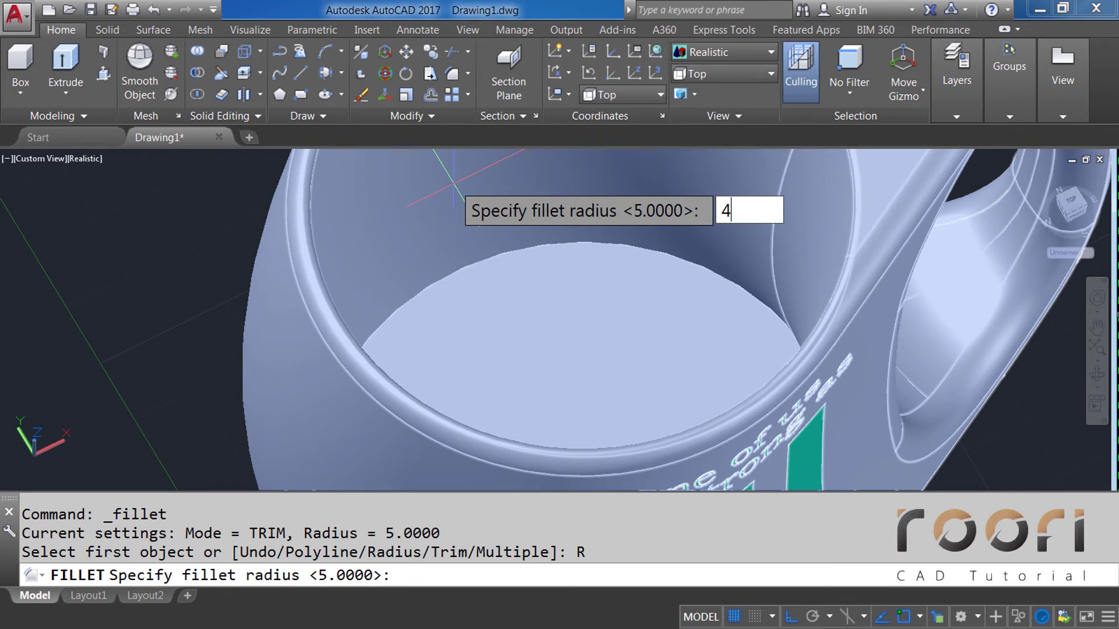
key(Return)
click(481, 263)
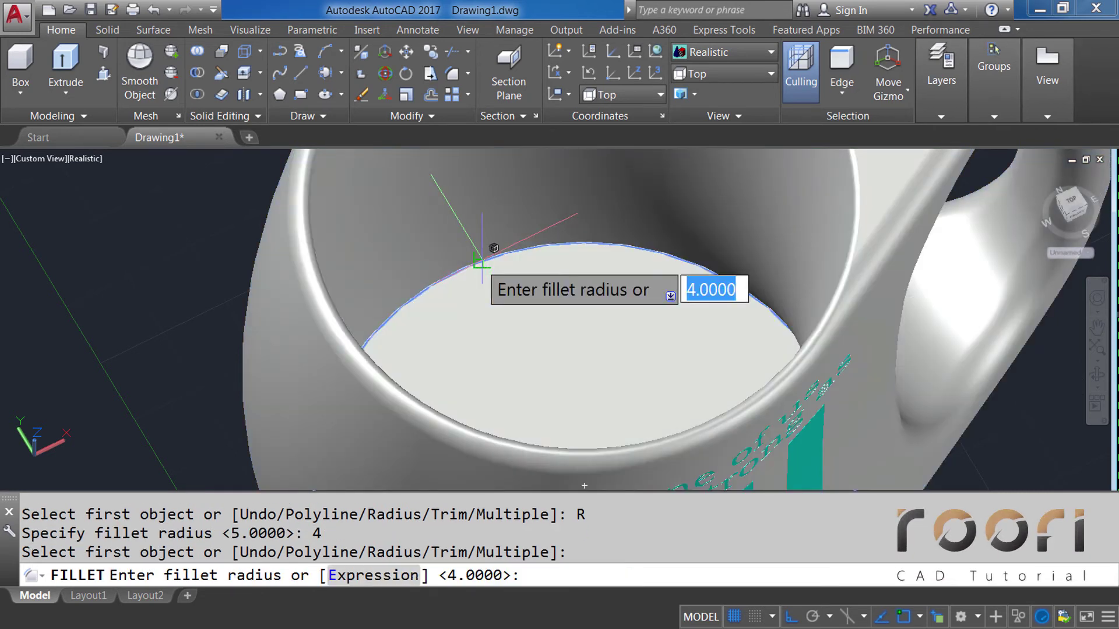
key(Return)
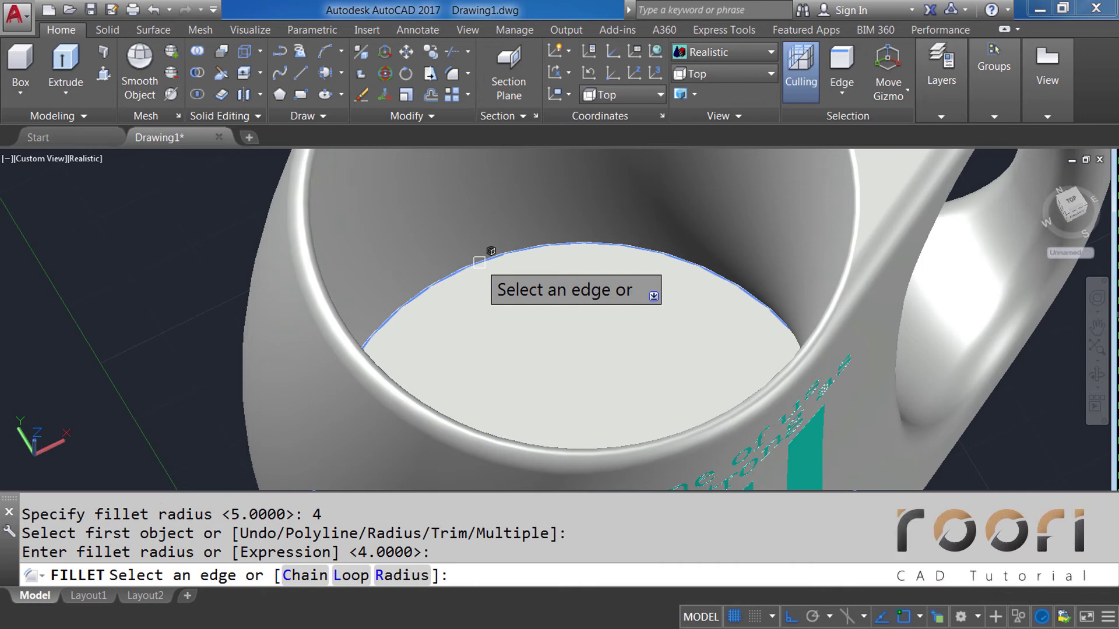
key(Return)
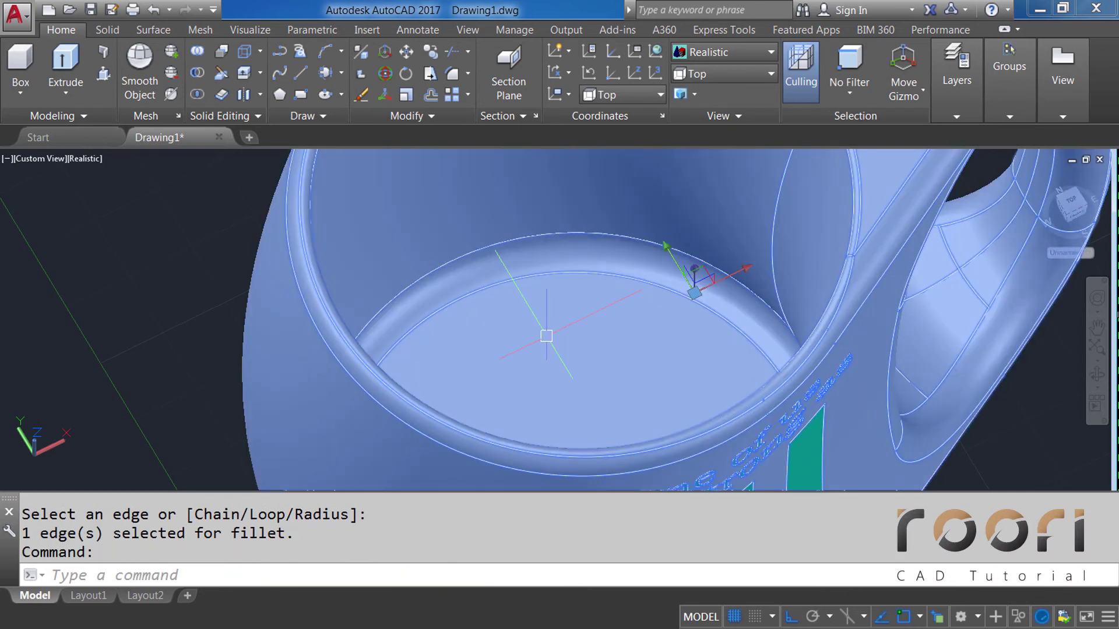
Step: Orbit the mug toward a front view
mouse_move(546, 336)
shift+middle_down()
mouse_move(501, 316)
mouse_move(488, 232)
shift+middle_up()
scroll(574, 310, down, 3)
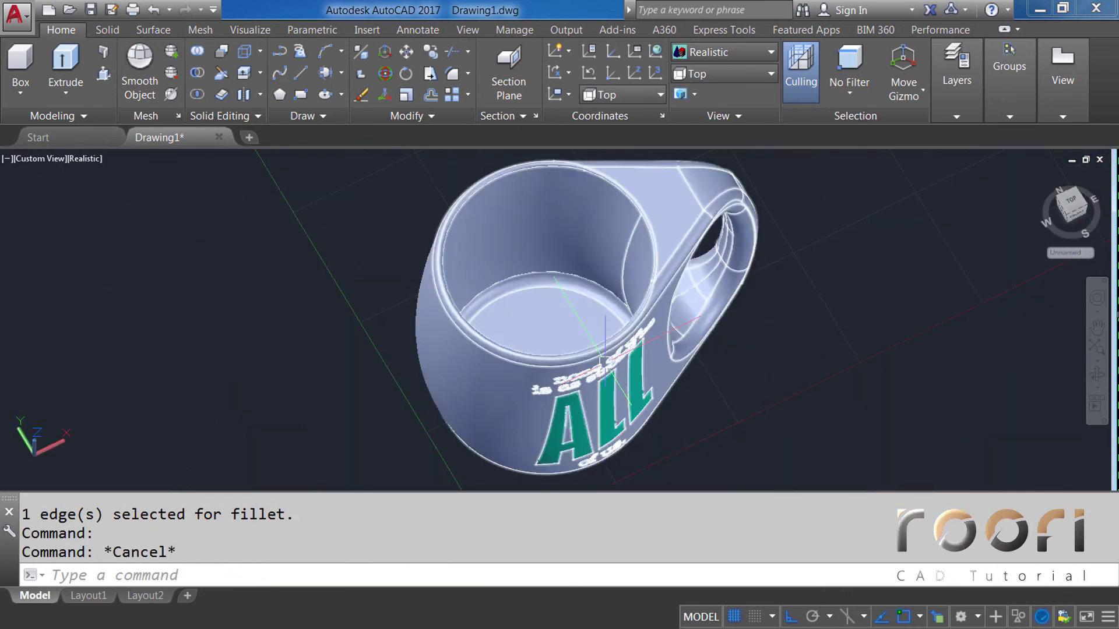
mouse_move(559, 326)
shift+middle_down()
mouse_move(575, 310)
mouse_move(569, 295)
mouse_move(479, 400)
mouse_move(349, 372)
mouse_move(252, 374)
mouse_move(355, 362)
mouse_move(444, 285)
mouse_move(509, 302)
mouse_move(605, 297)
shift+middle_up()
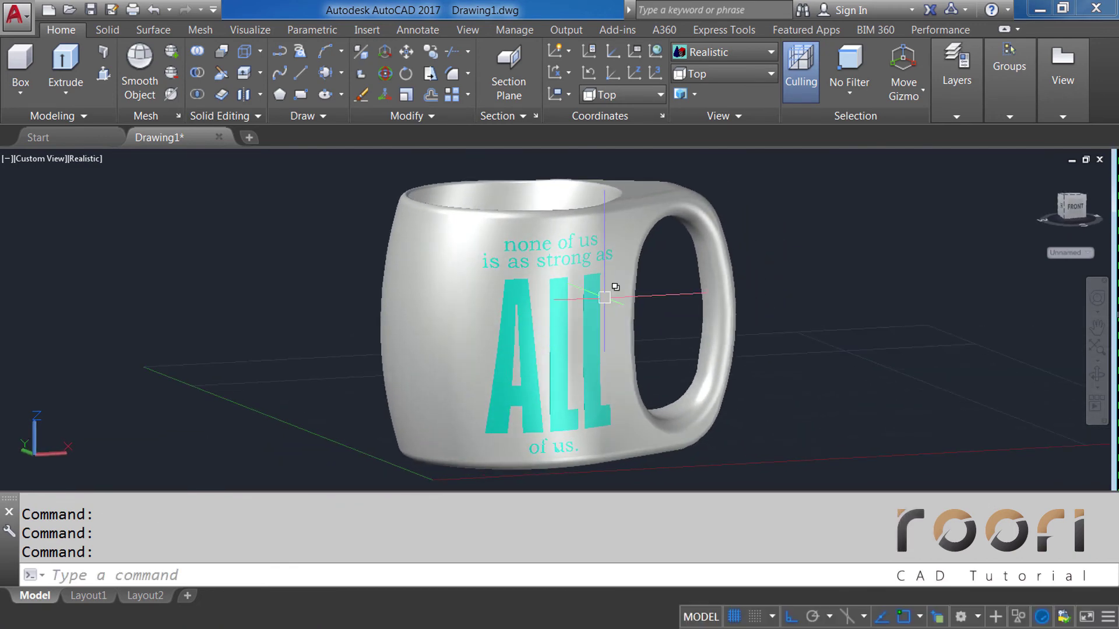
Step: Turn the mug to face the front and switch back to 2D Wireframe display
mouse_move(599, 346)
shift+middle_down()
mouse_move(552, 334)
mouse_move(500, 355)
mouse_move(399, 357)
mouse_move(295, 237)
mouse_move(331, 285)
mouse_move(462, 326)
mouse_move(544, 417)
mouse_move(654, 444)
mouse_move(646, 377)
mouse_move(597, 377)
shift+middle_up()
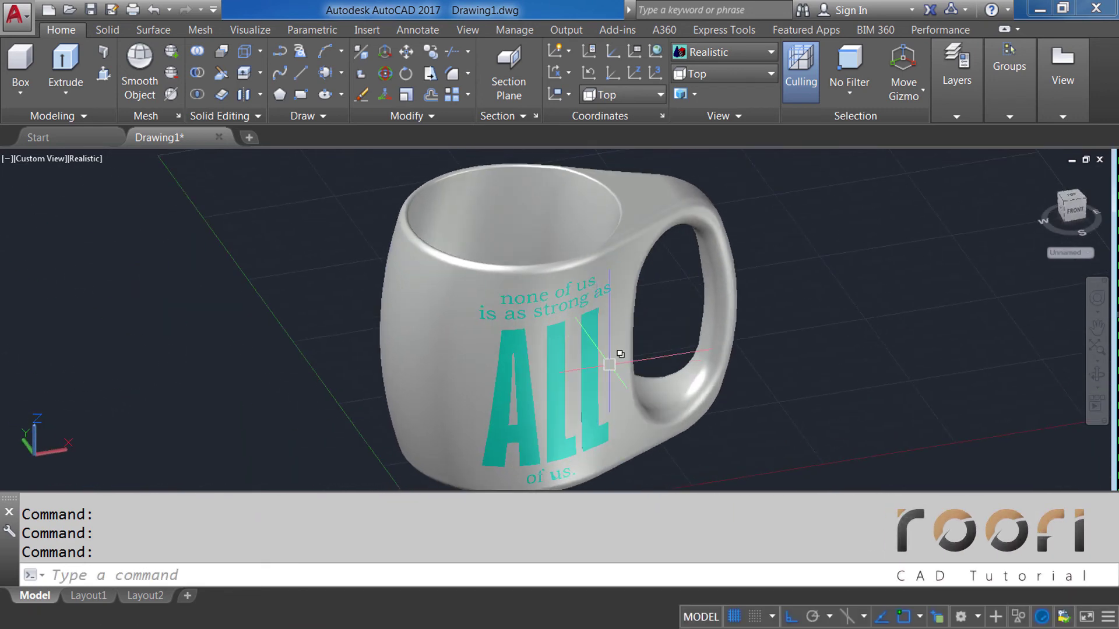
click(712, 59)
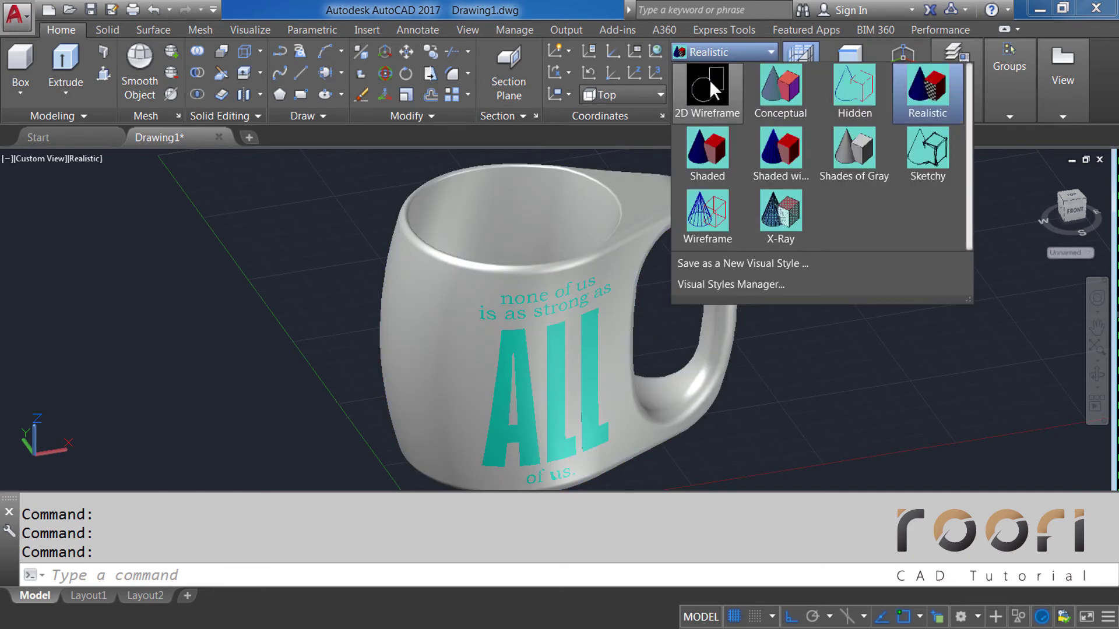
click(705, 82)
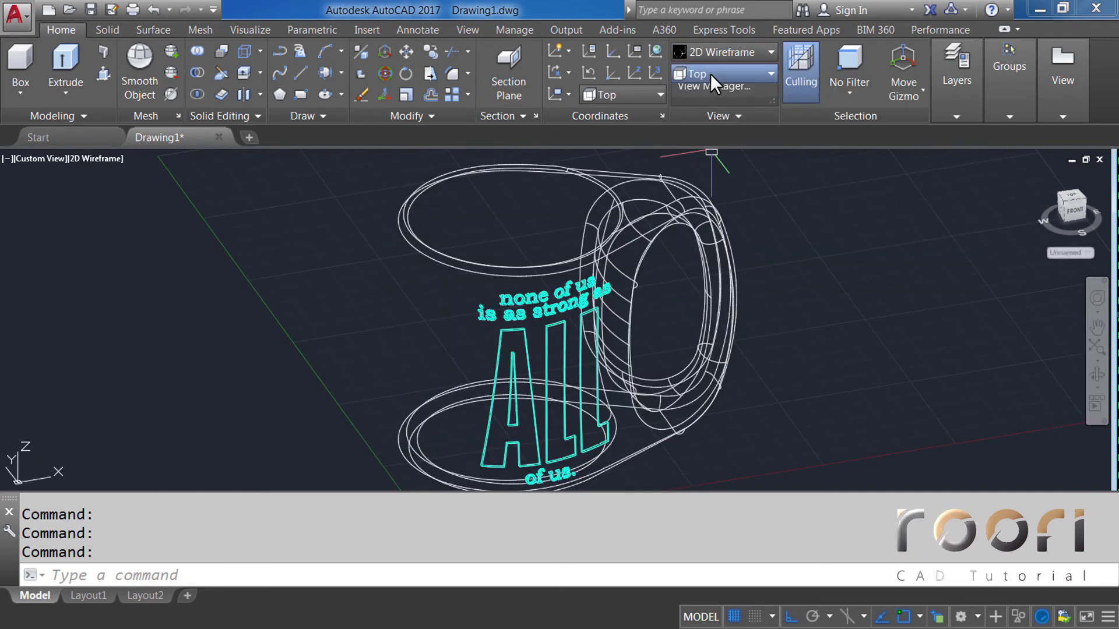
Step: Switch to the Top preset view and zoom out around the mug
click(710, 74)
click(697, 93)
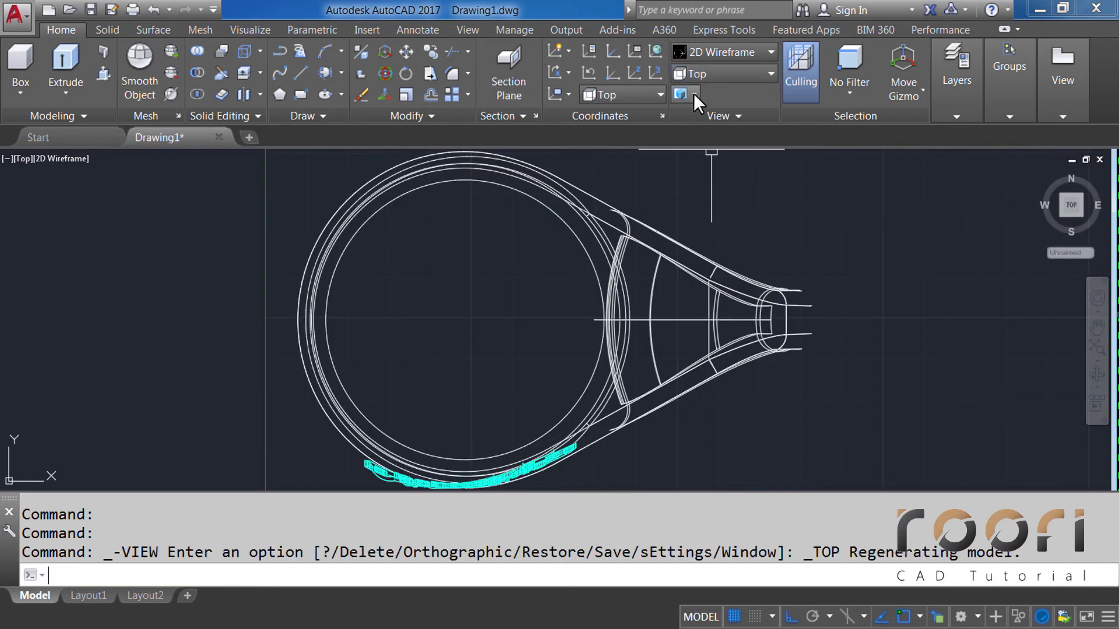
scroll(555, 348, down, 5)
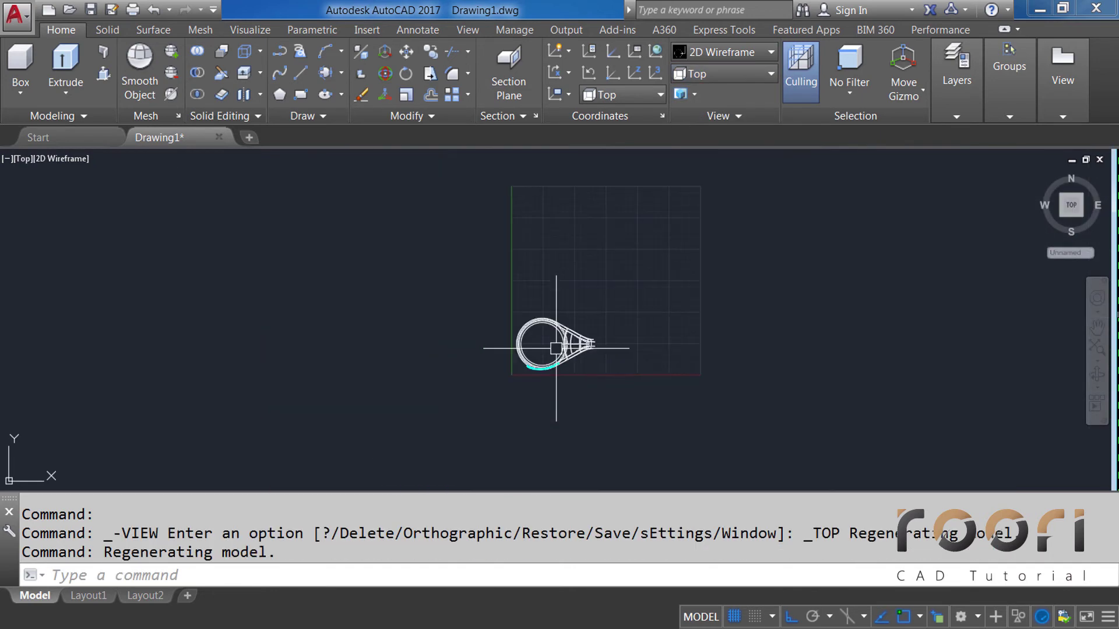
scroll(554, 350, down, 3)
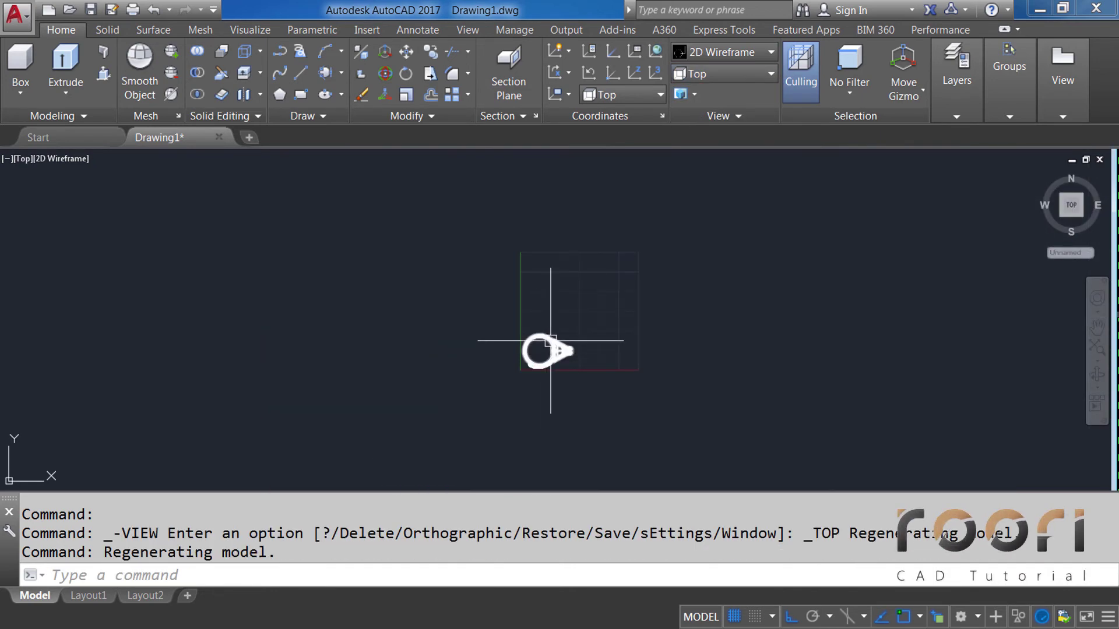
scroll(546, 354, down, 2)
scroll(565, 328, up, 2)
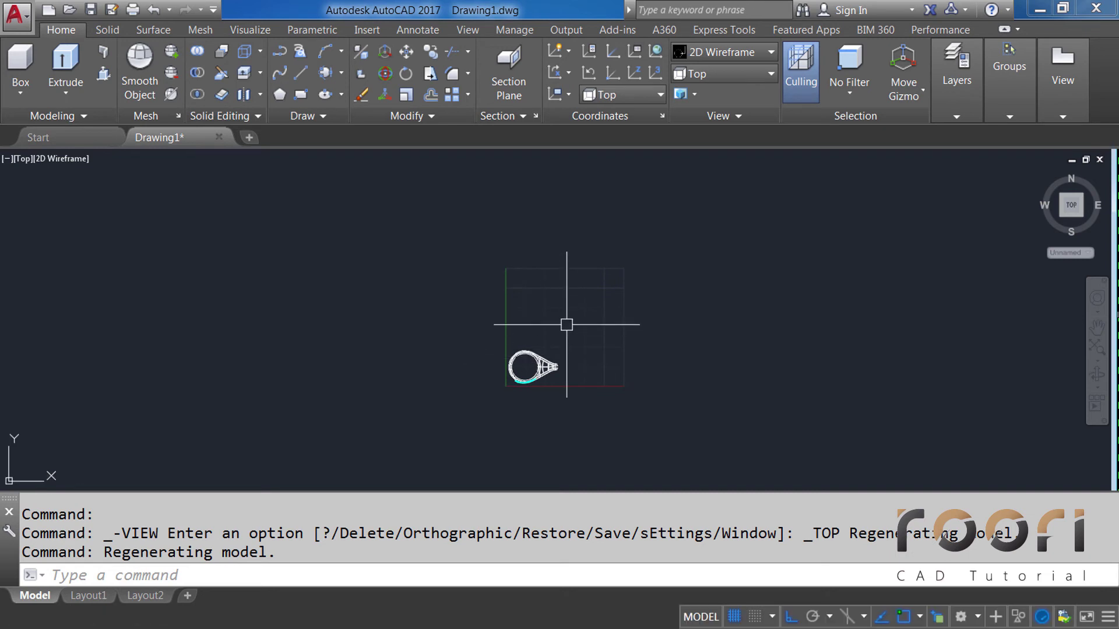
Step: Create a PLANESURF rectangle from two opposite corners enclosing the mug
text(PLA)
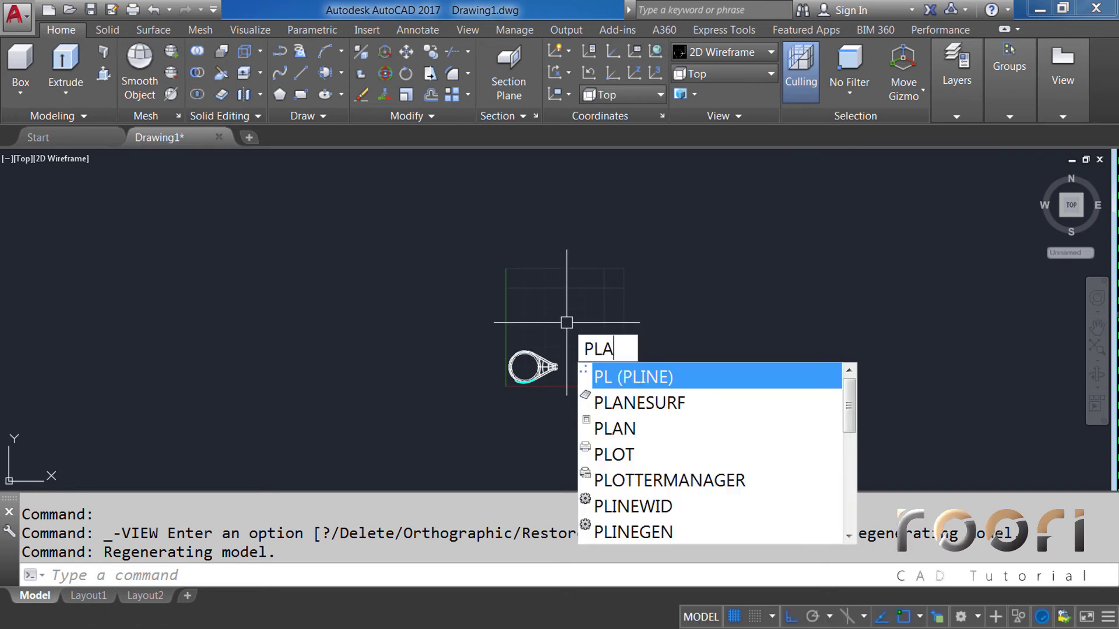
text(NE)
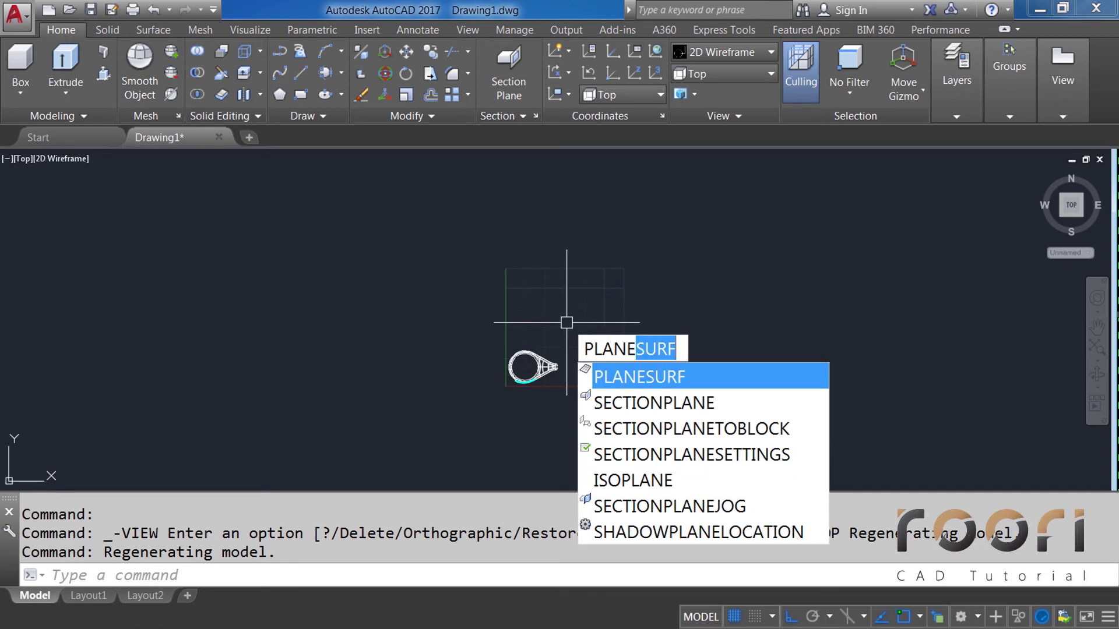
text(SURF)
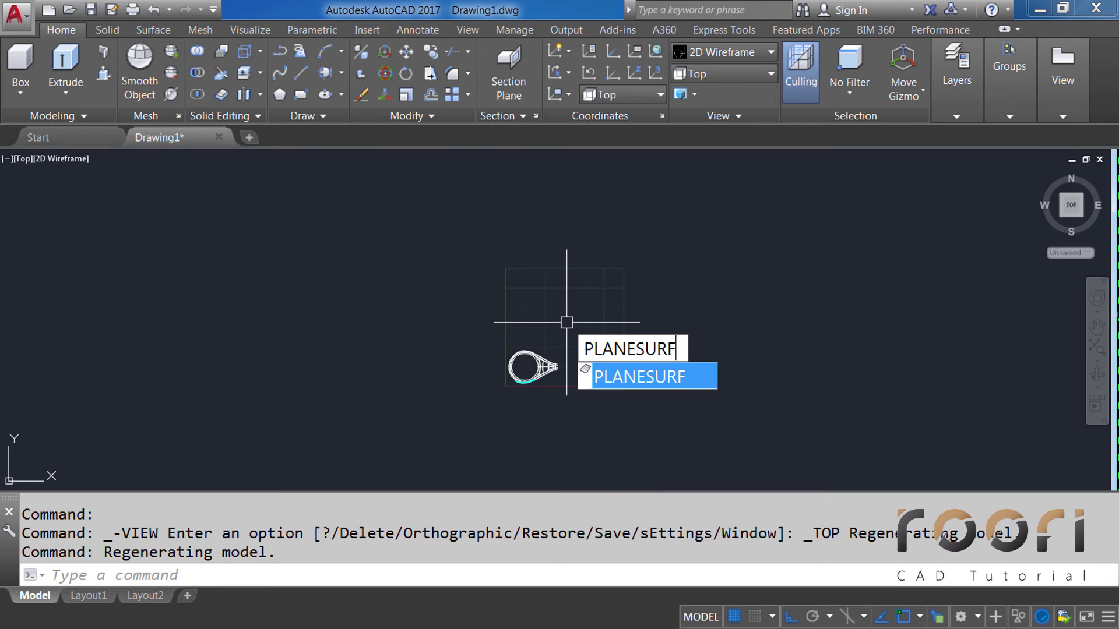
key(Return)
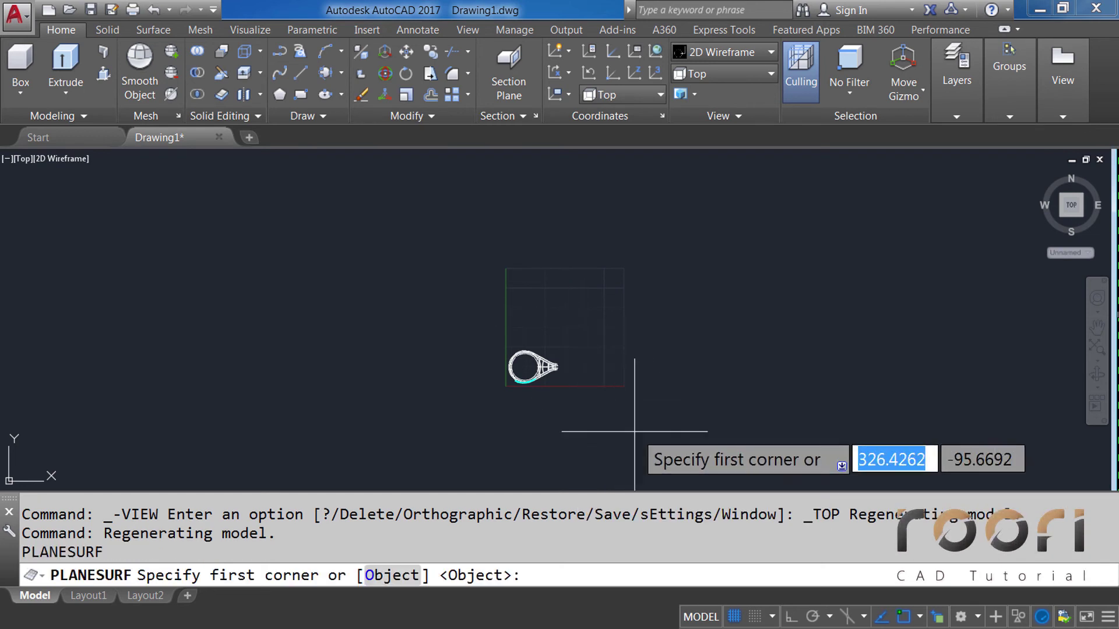
click(748, 486)
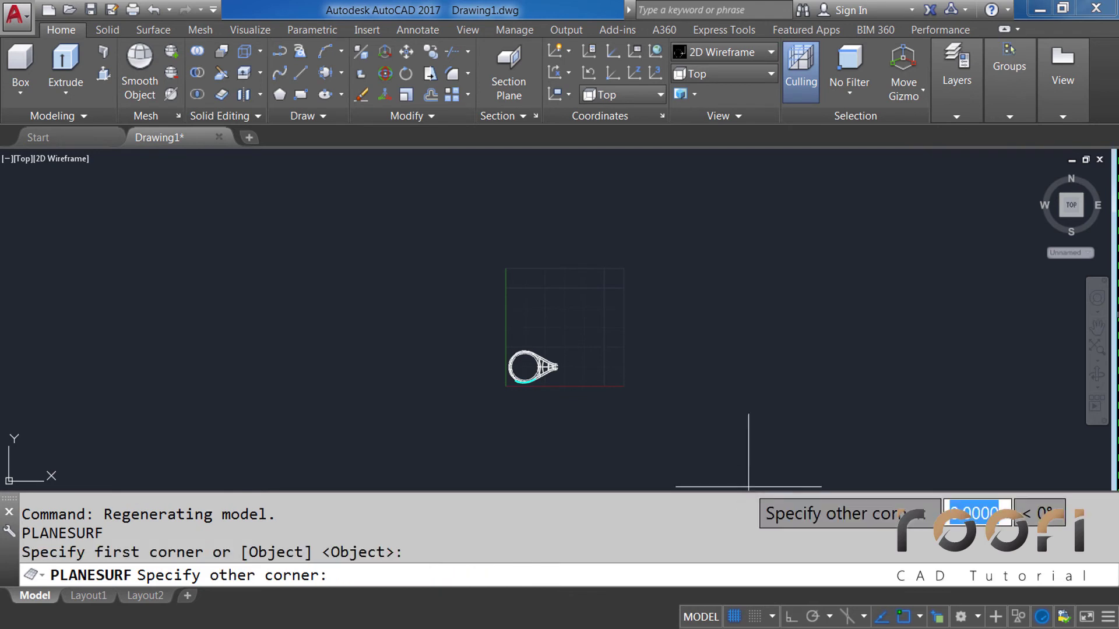
click(338, 156)
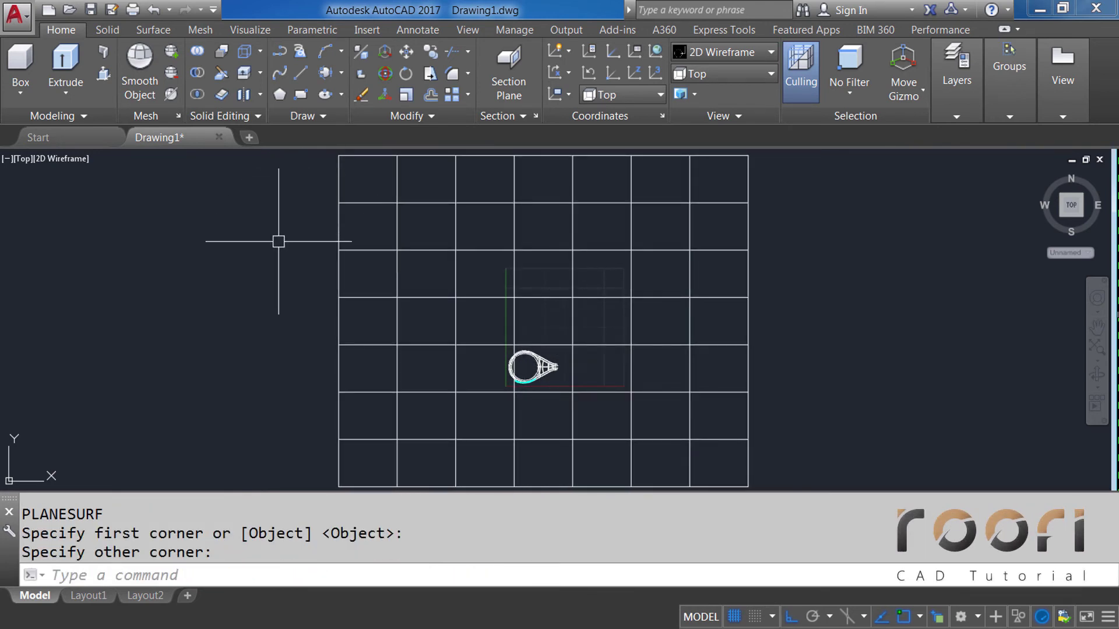
Step: Place a camera below the mug, aimed at the mug
text(CAM)
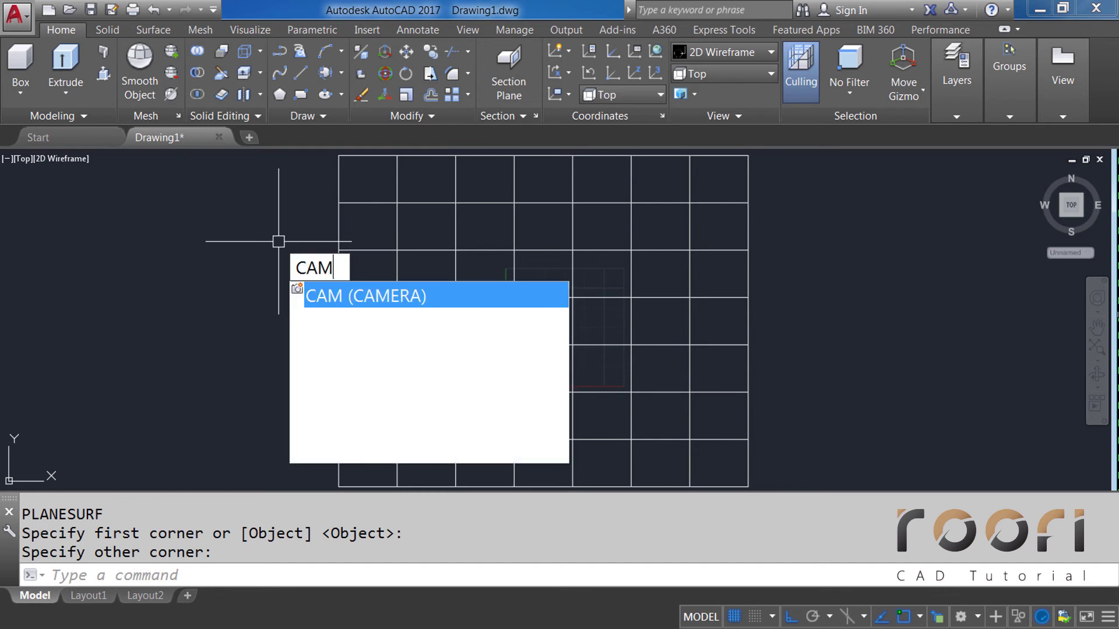
text(ERA)
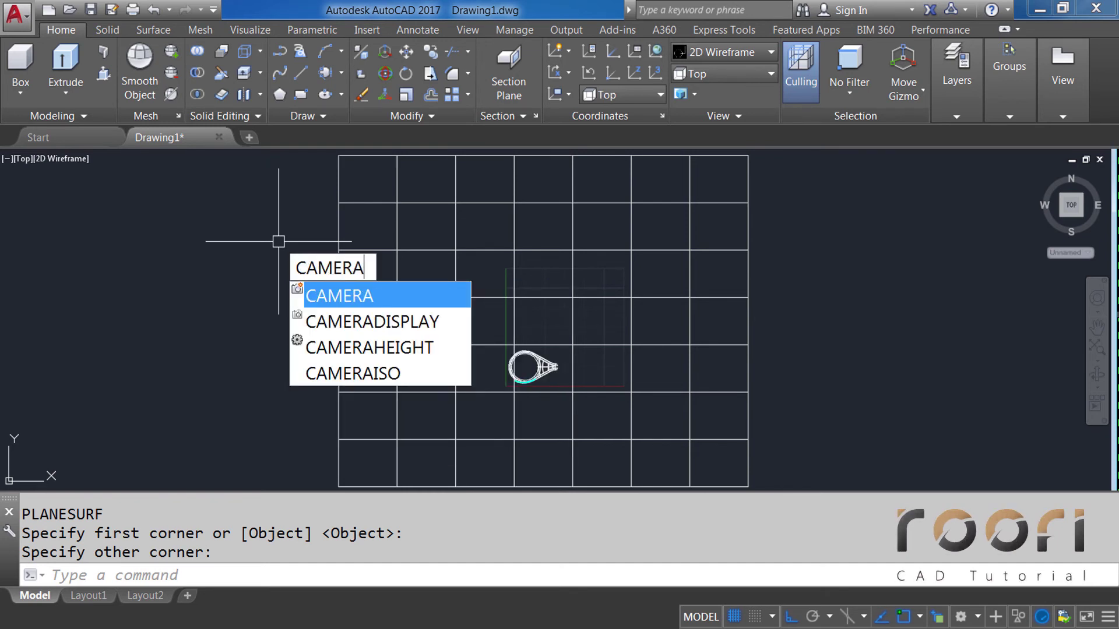
key(Return)
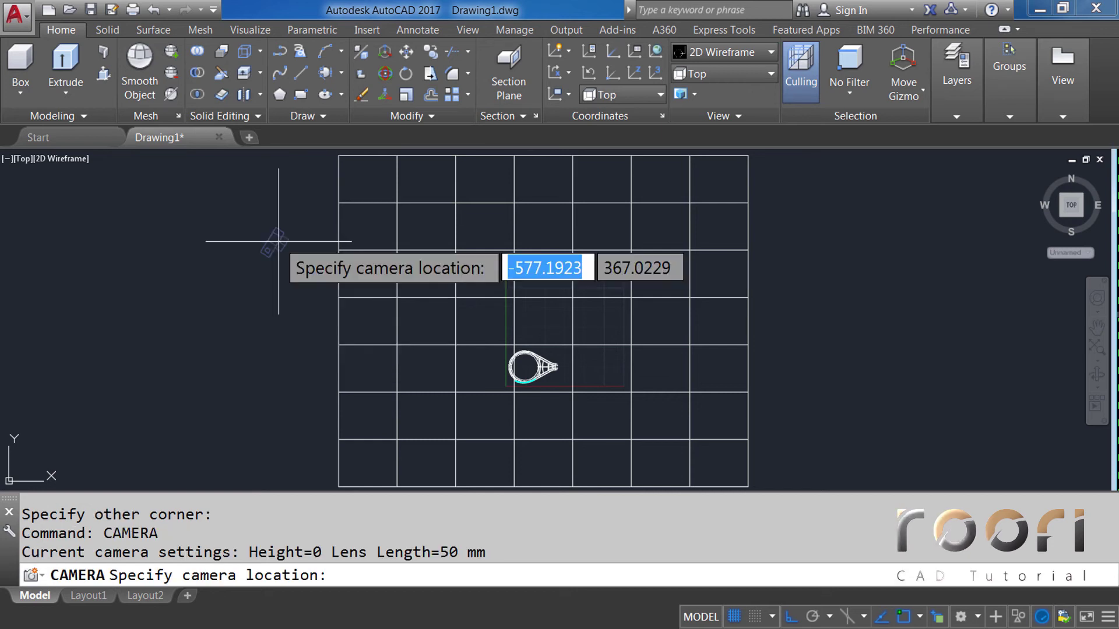
click(470, 447)
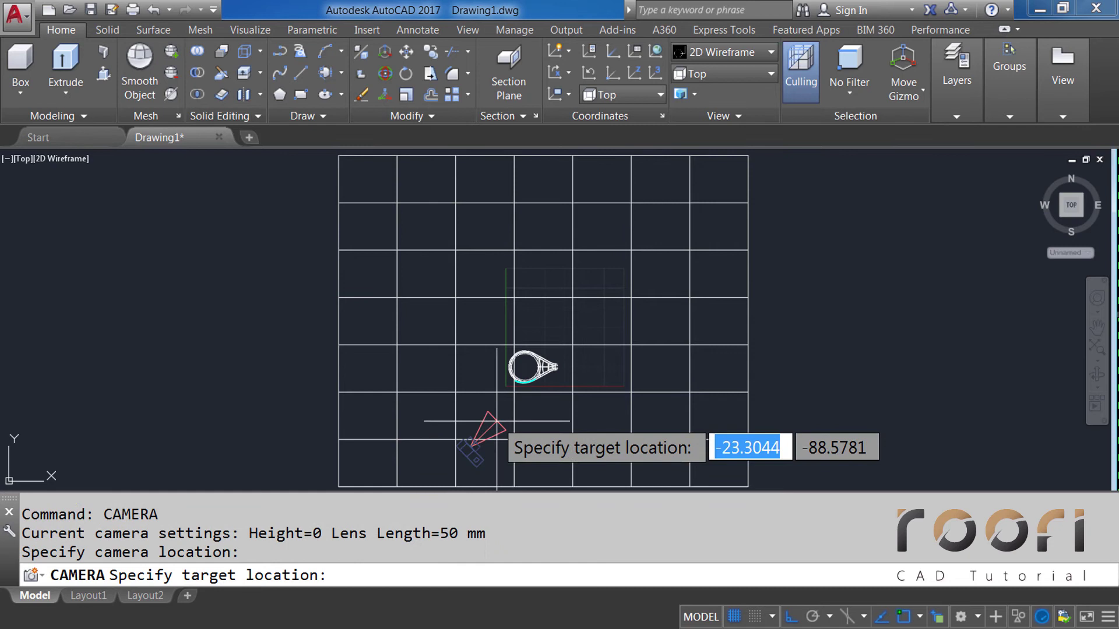
click(557, 353)
key(Return)
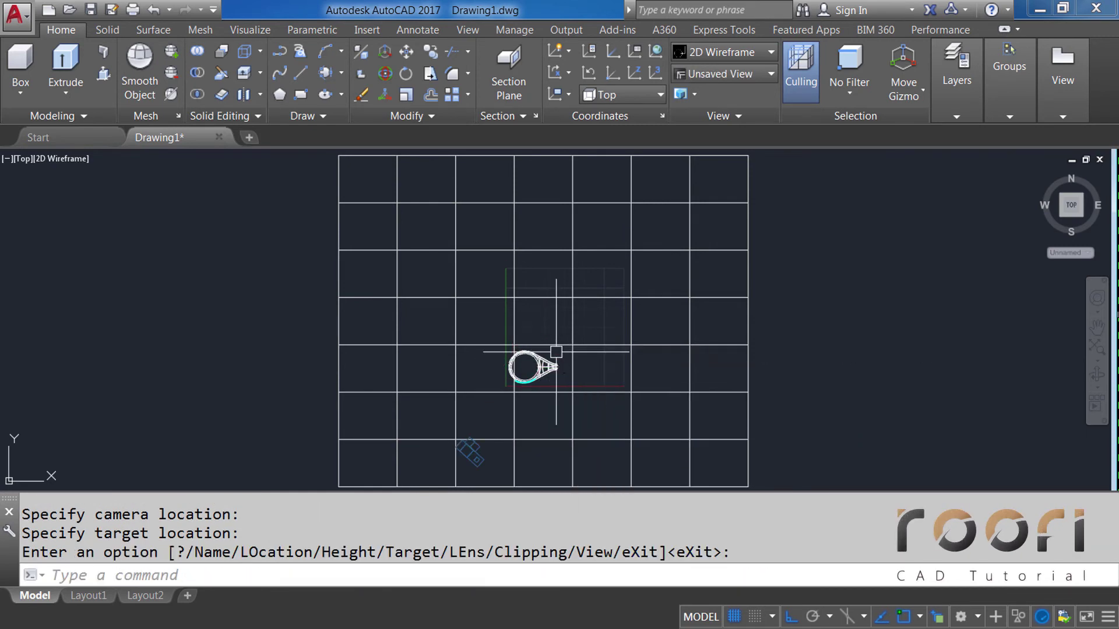
Step: Switch the viewport to the Camera1 view
scroll(497, 428, up, 2)
middle_drag(536, 427, 535, 407)
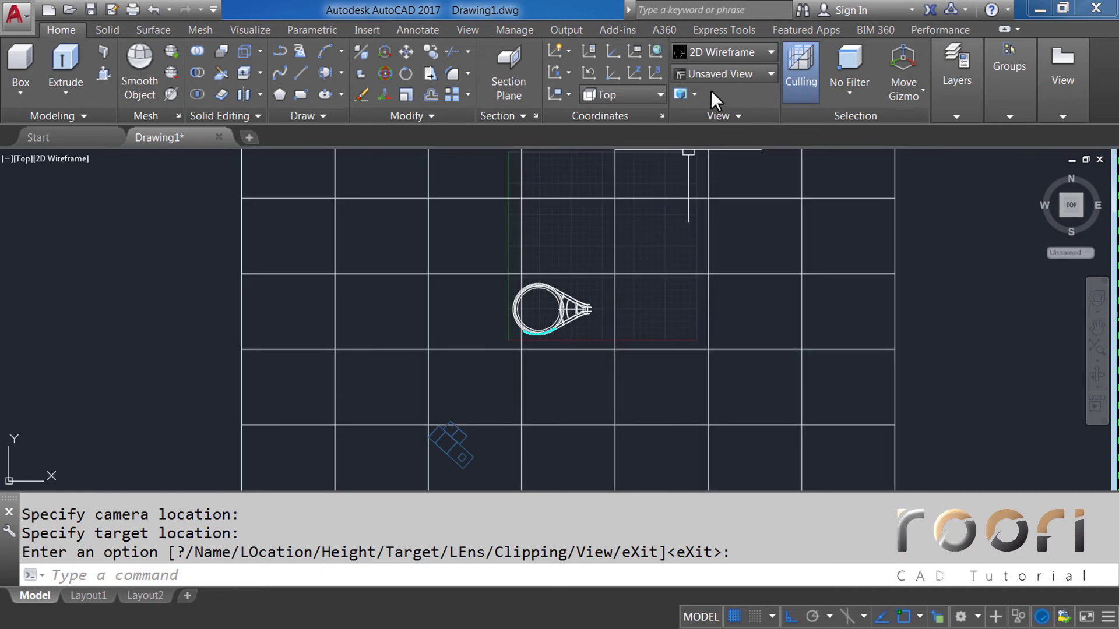
click(715, 75)
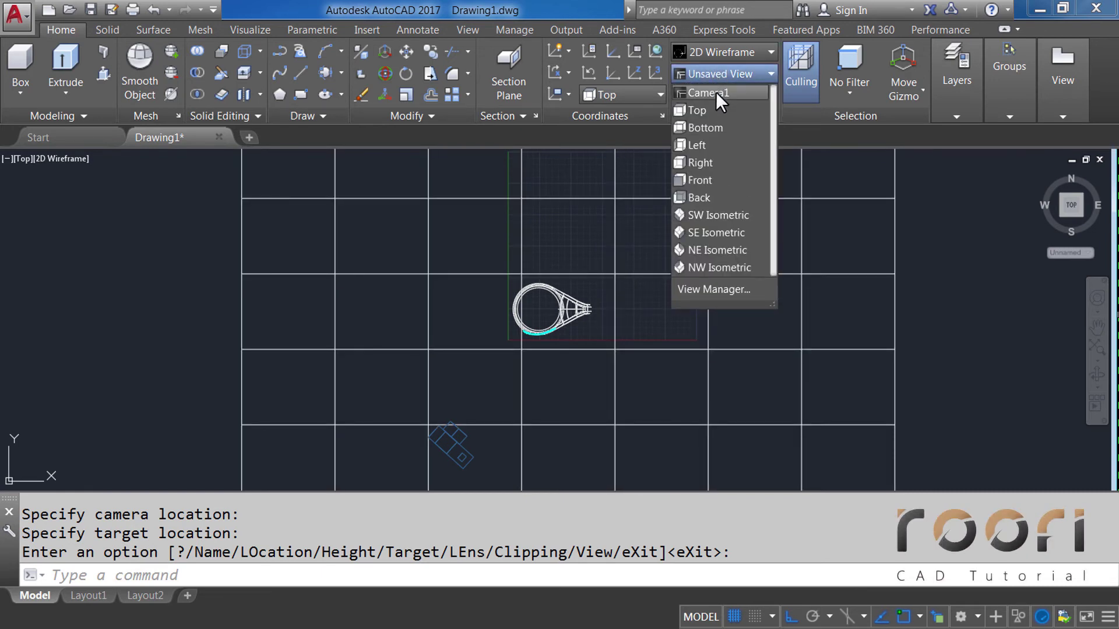
click(708, 93)
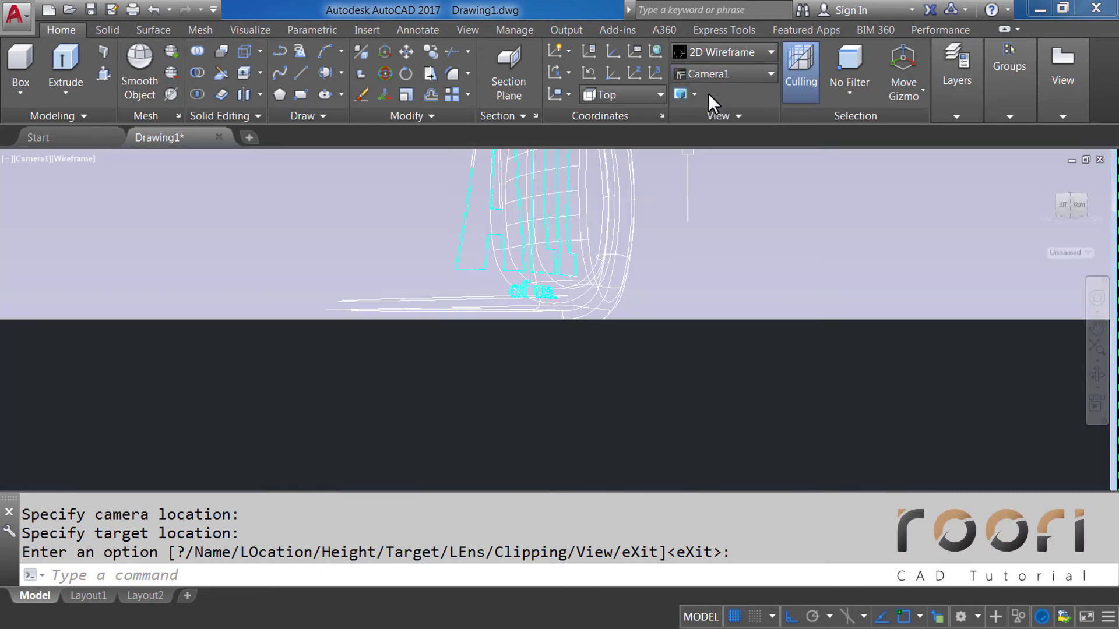
Step: Apply the Realistic visual style, then orbit and pan to view the mug from above, centred
click(705, 51)
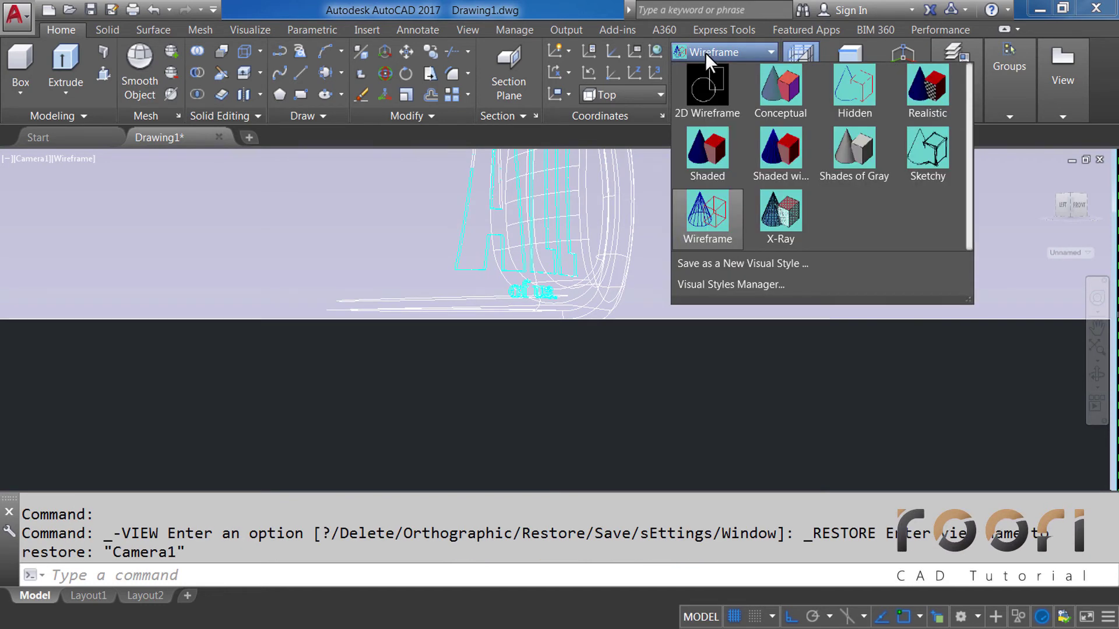
click(922, 89)
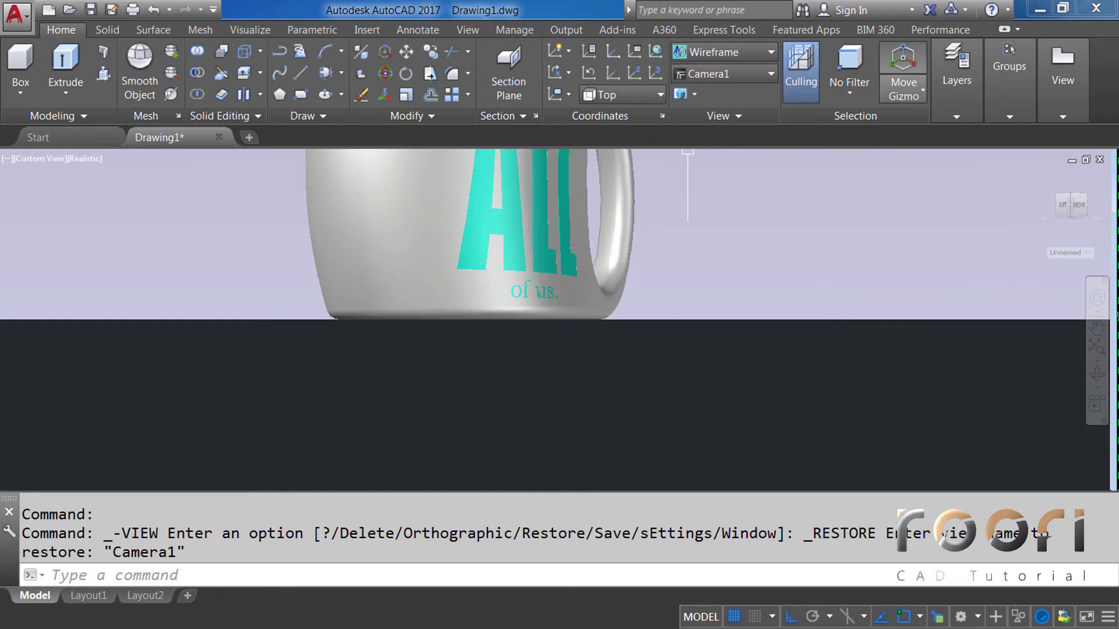
shift+middle_drag(605, 236, 580, 252)
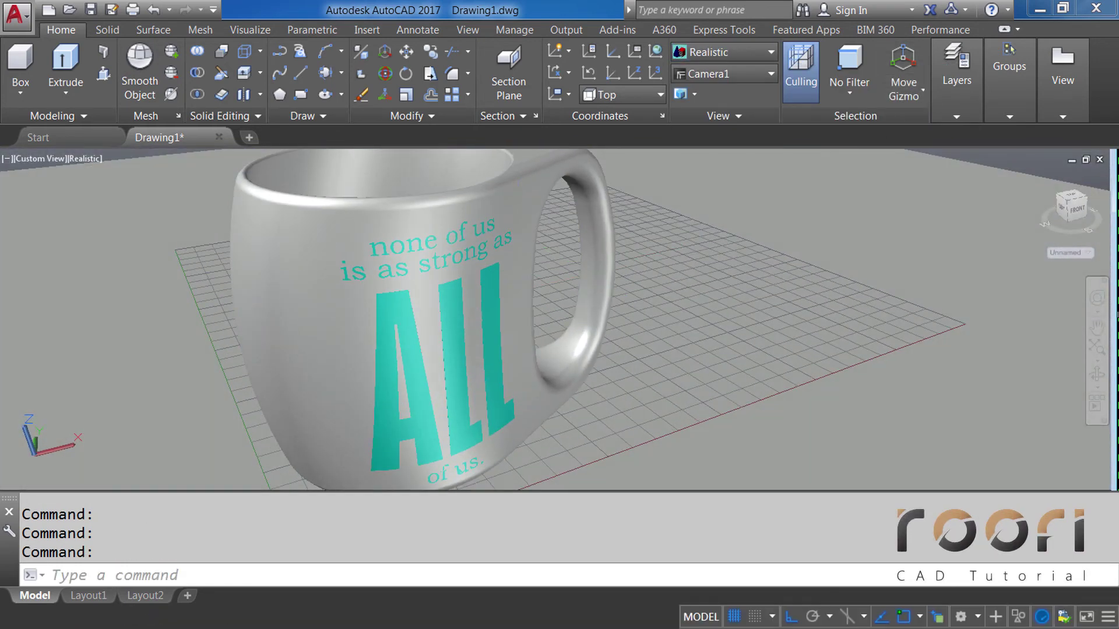
mouse_move(402, 280)
middle_down()
mouse_move(612, 280)
mouse_move(564, 271)
middle_up()
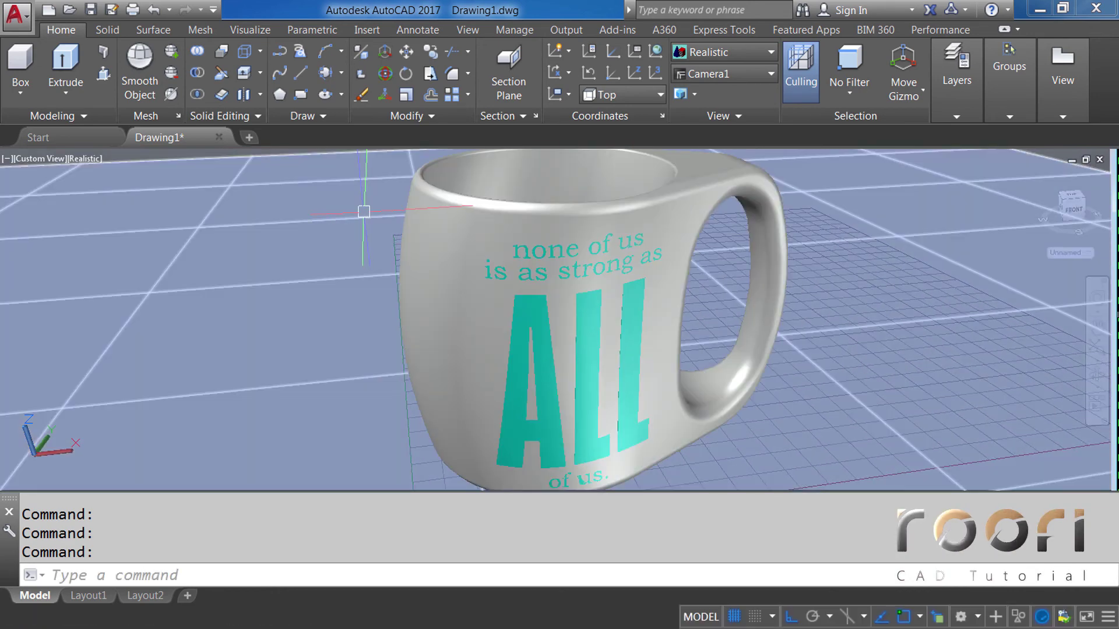
Step: Set Solid smoothness under Display resolution to 4 in the Visual Styles Manager, then close it
text(VIS)
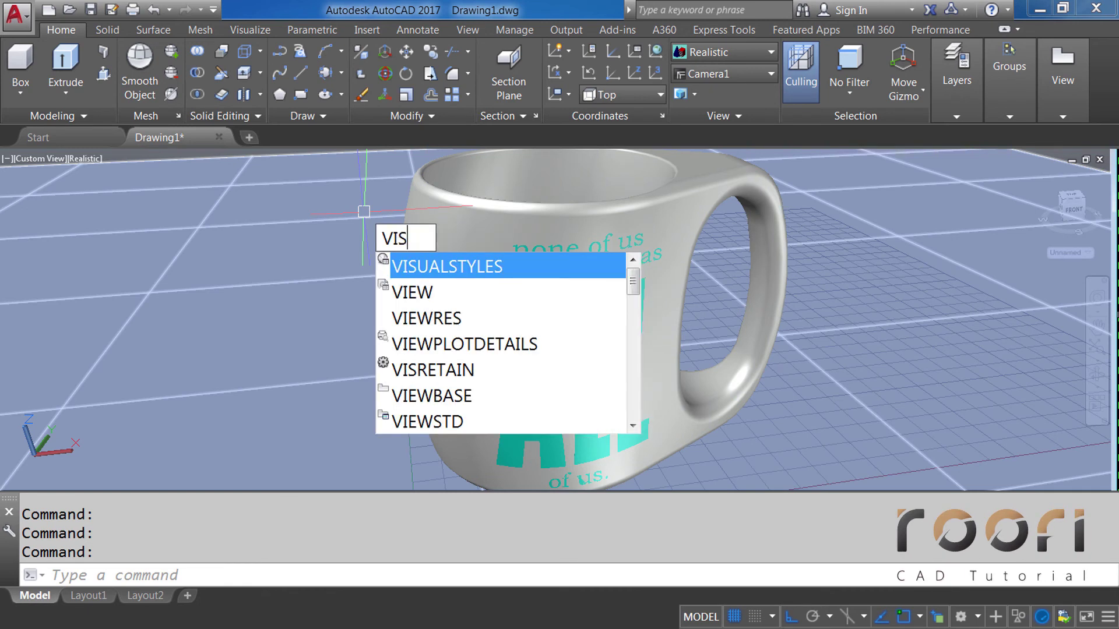
text(UAL)
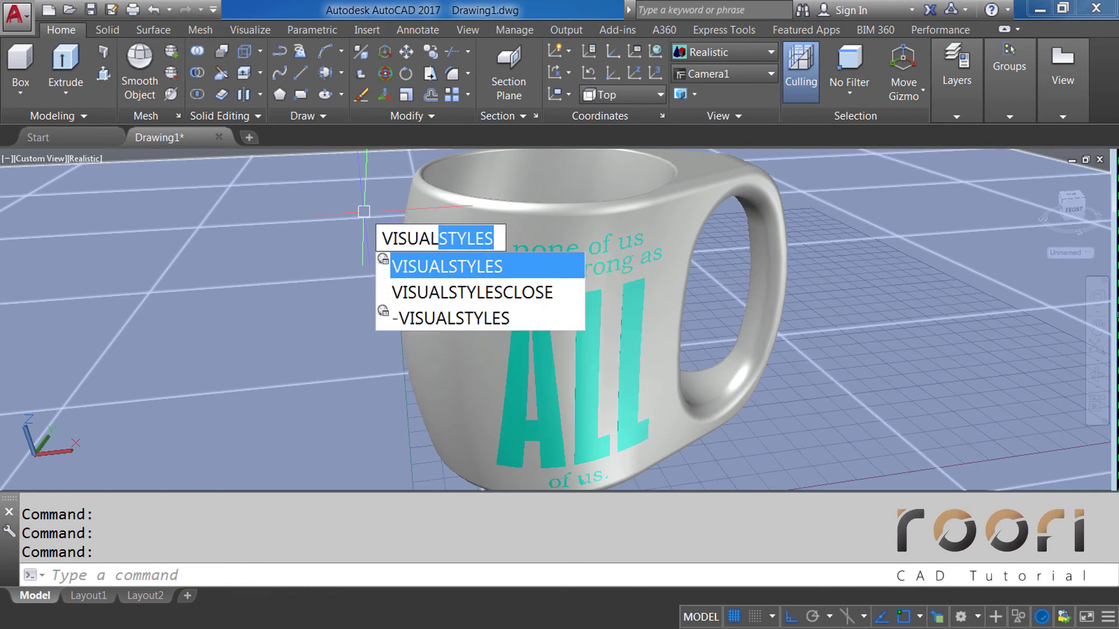
text(STYLES)
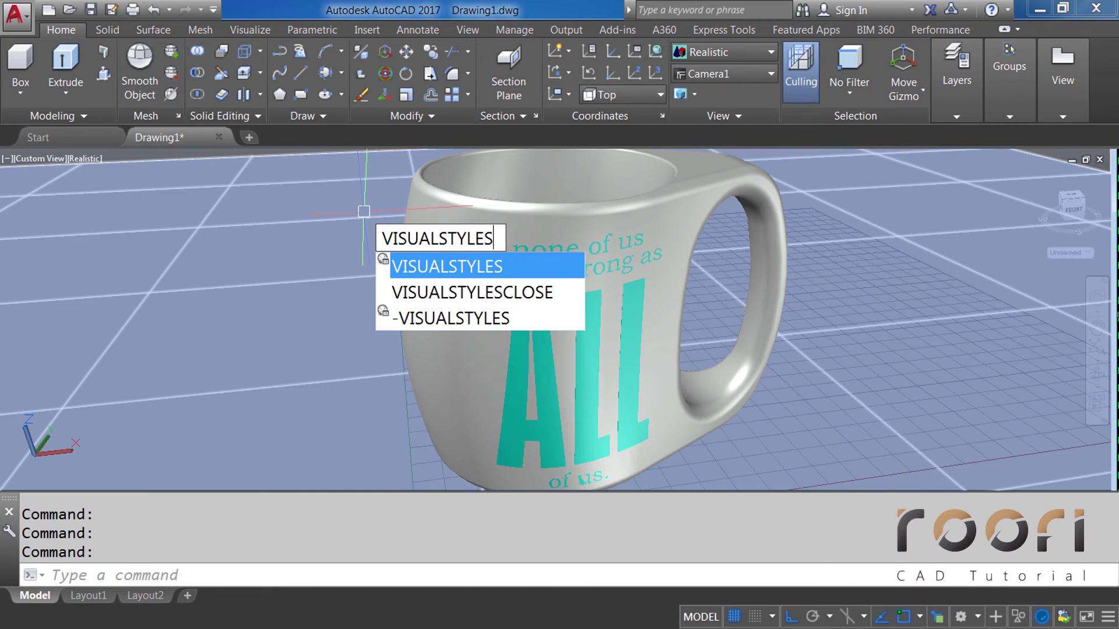
key(Return)
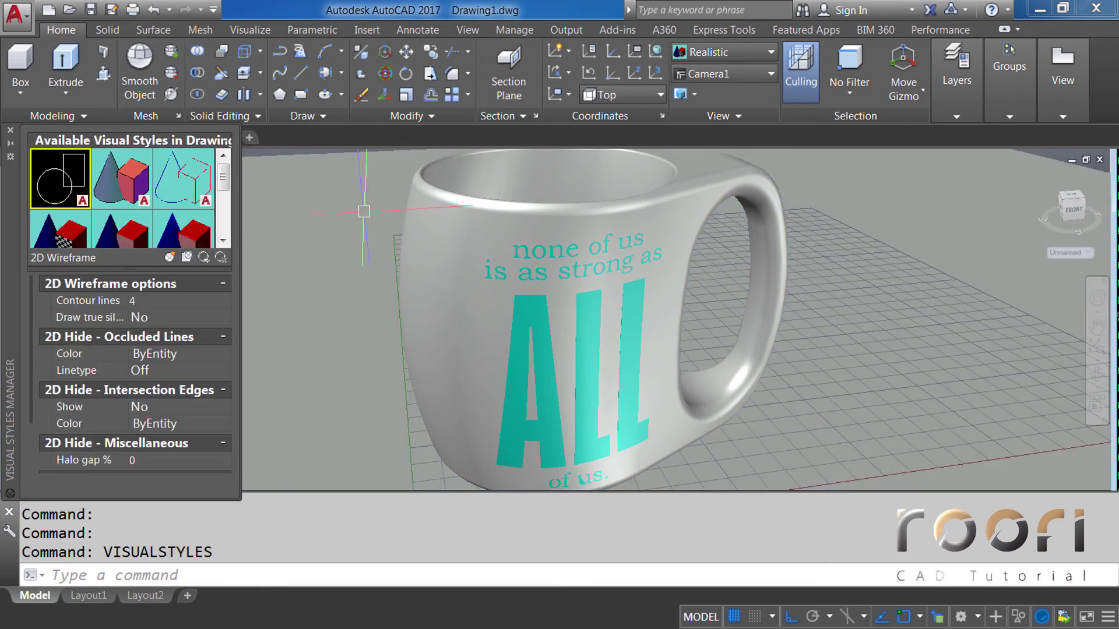
drag(31, 341, 26, 413)
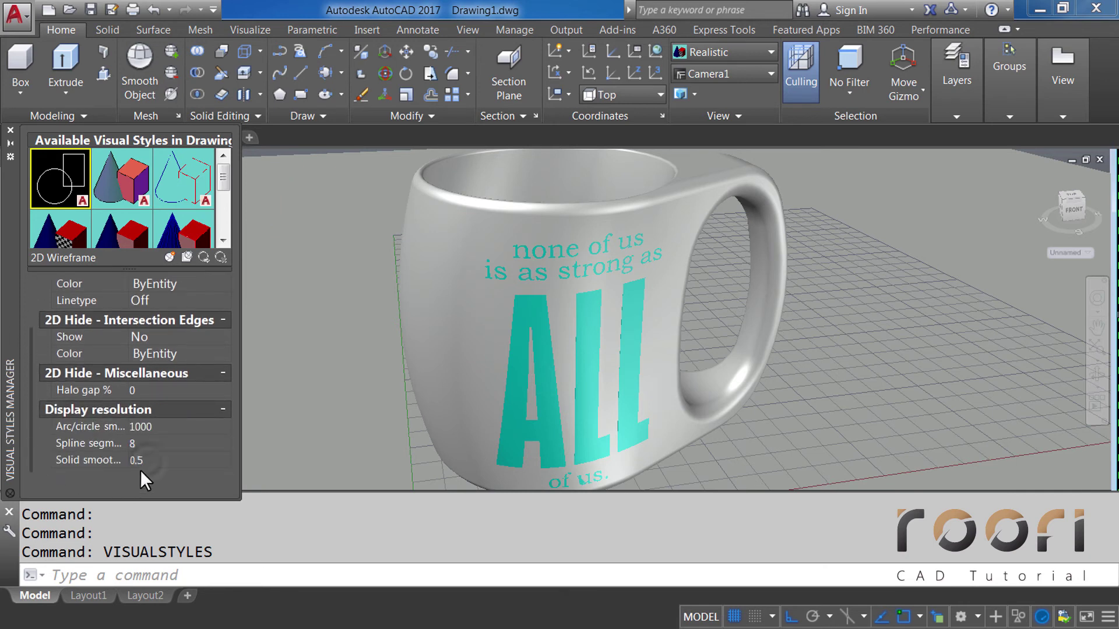
text(4)
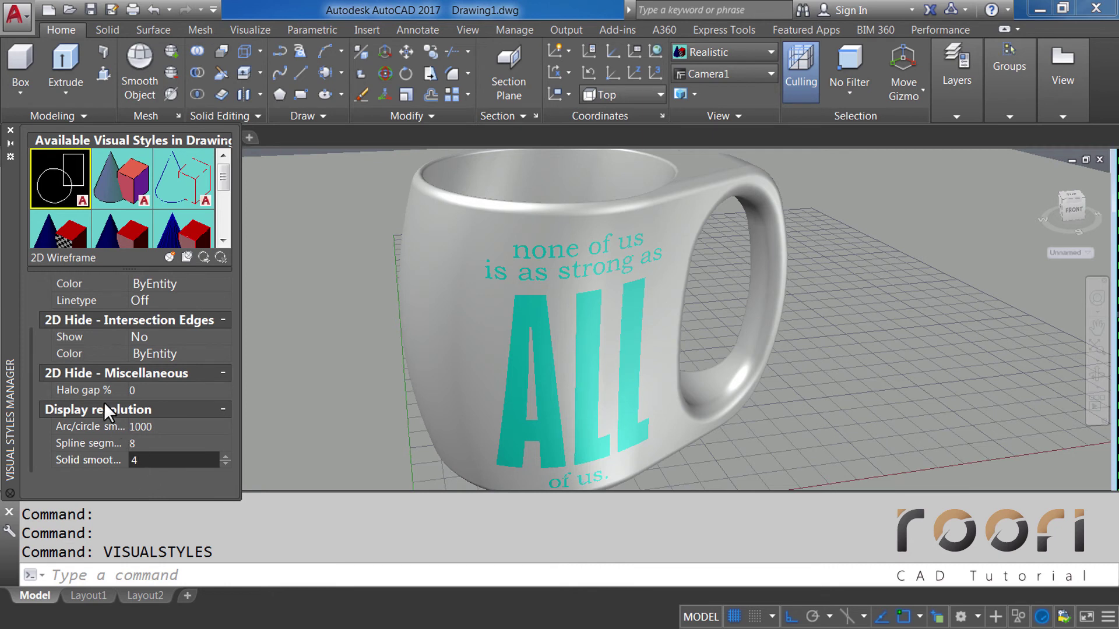
click(10, 130)
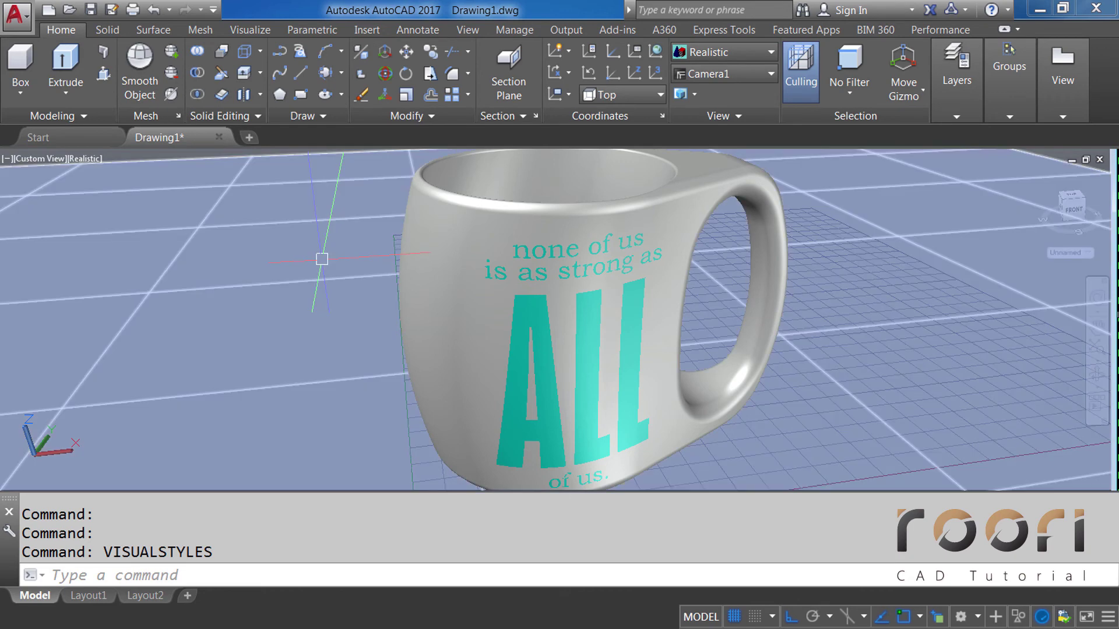
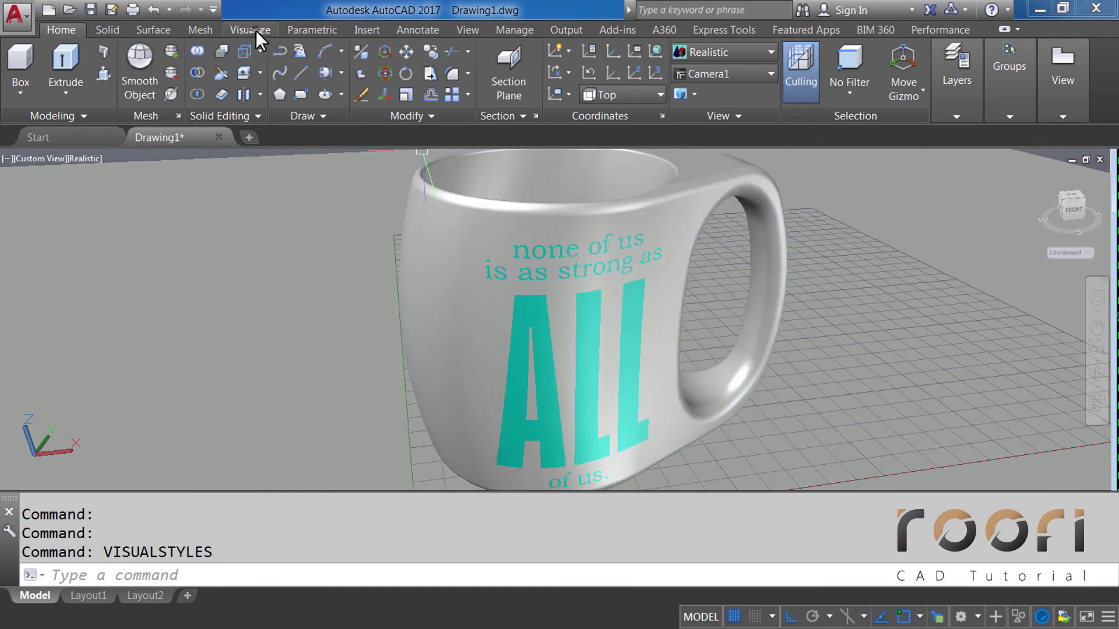
Step: Turn on Full Shadows and open the Render Environment & Exposure palette with RENDERENVIRONMENT
click(256, 31)
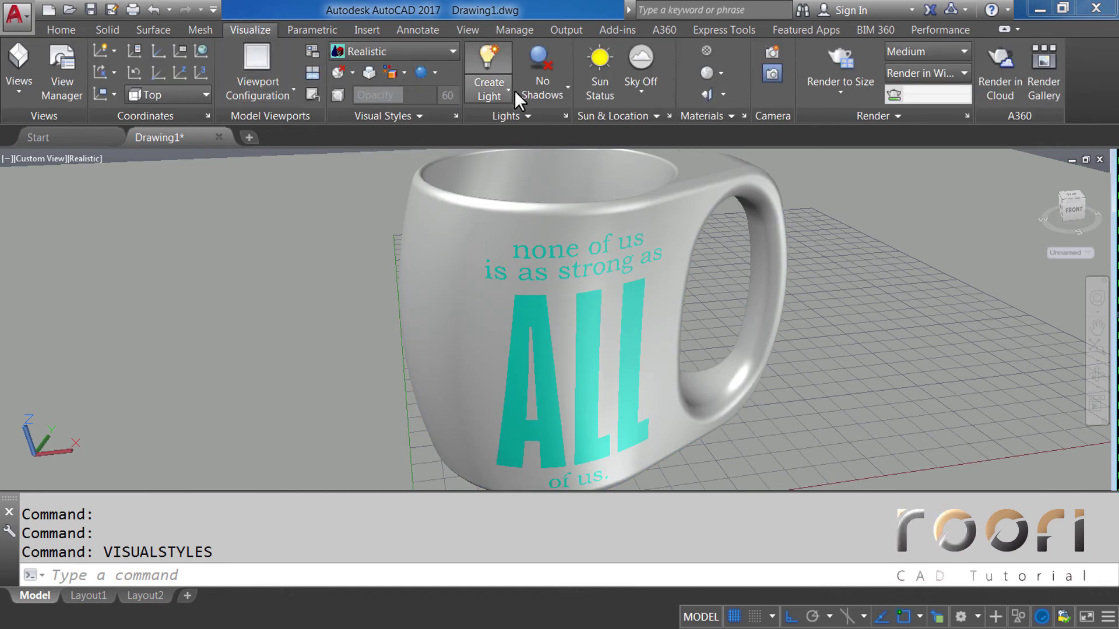
click(555, 90)
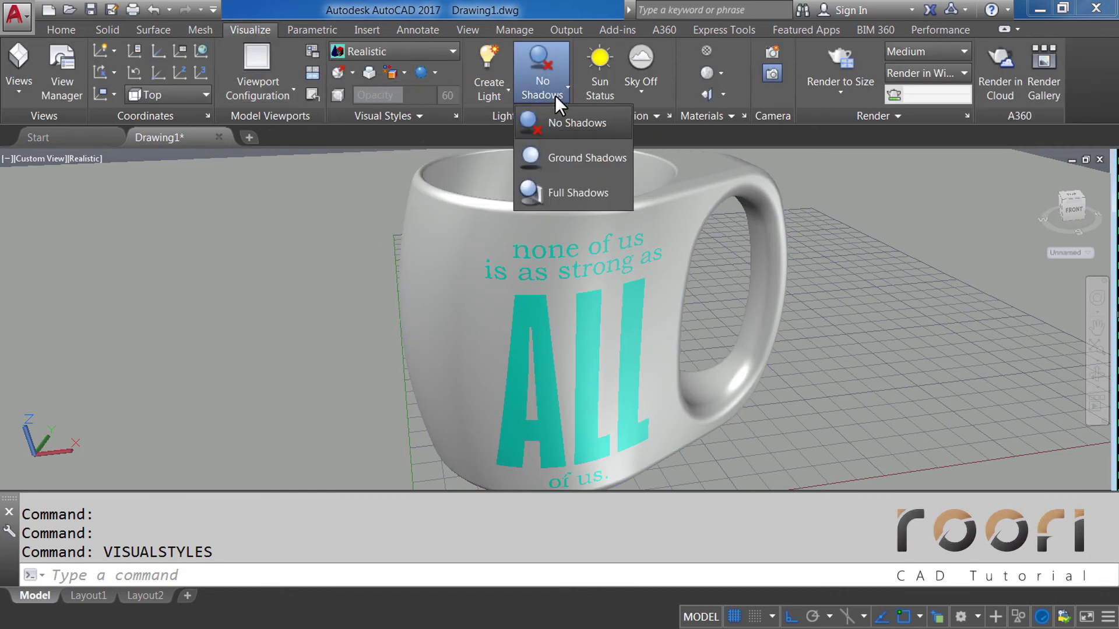
click(559, 193)
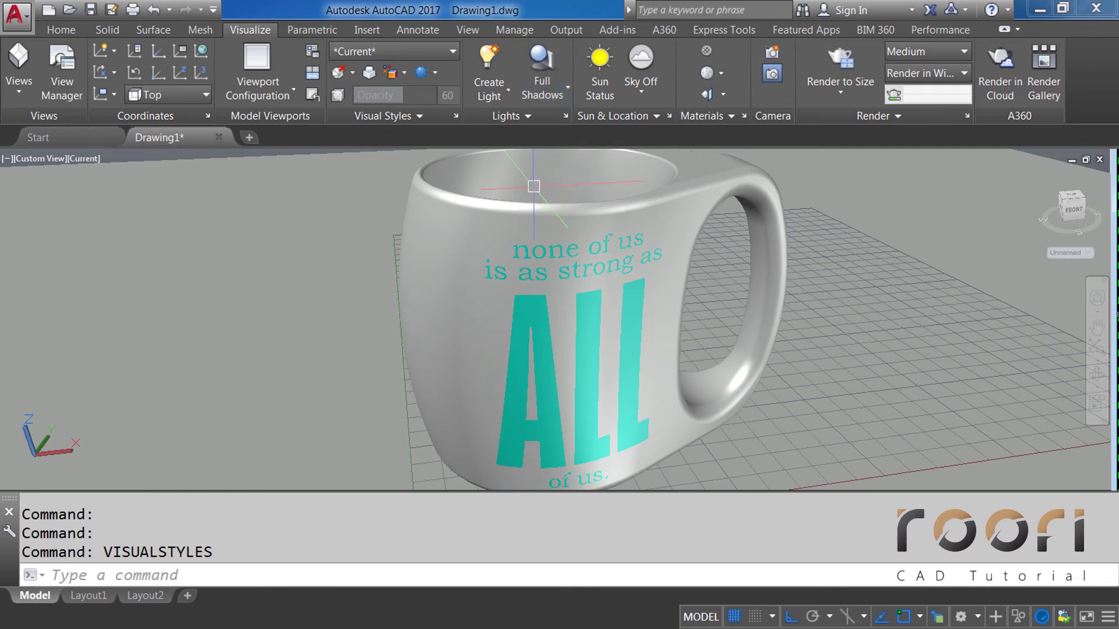
text(R)
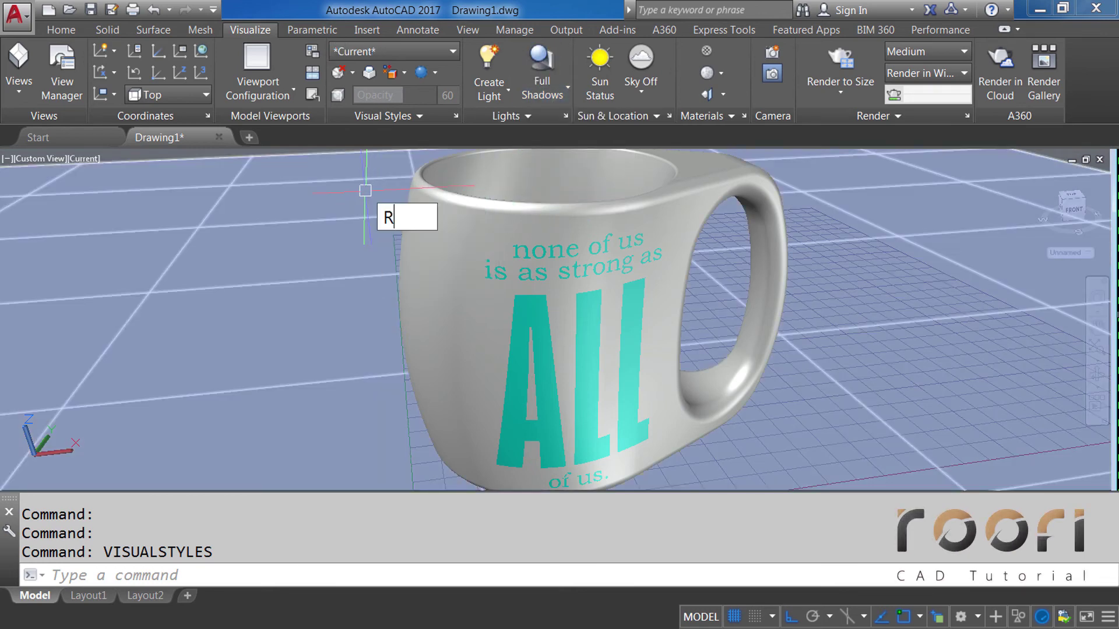
text(ENDER)
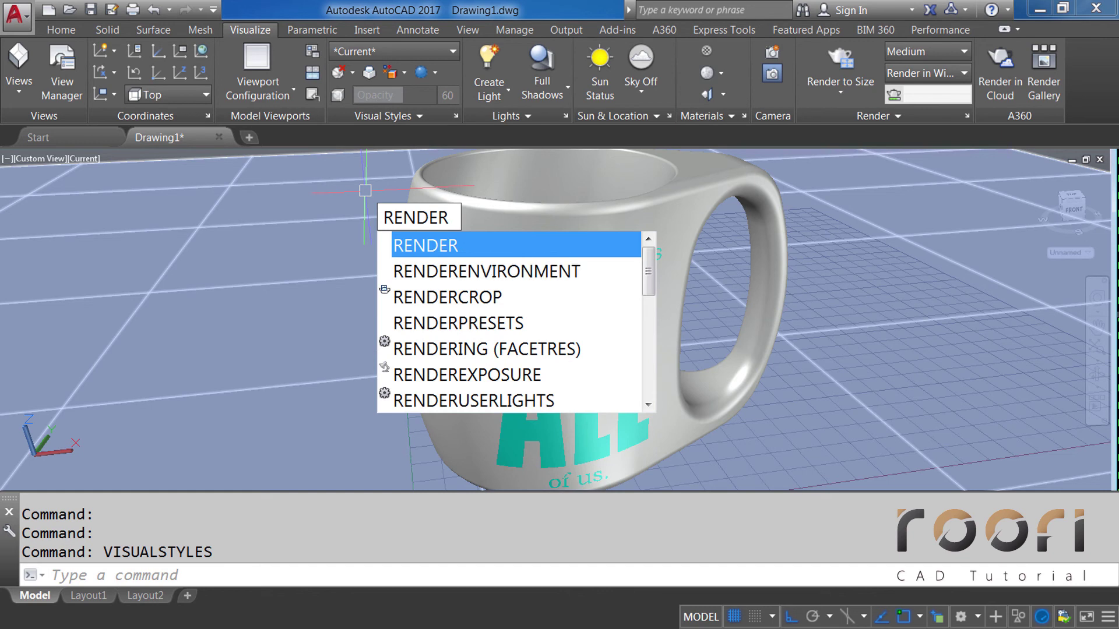
text(ENVI)
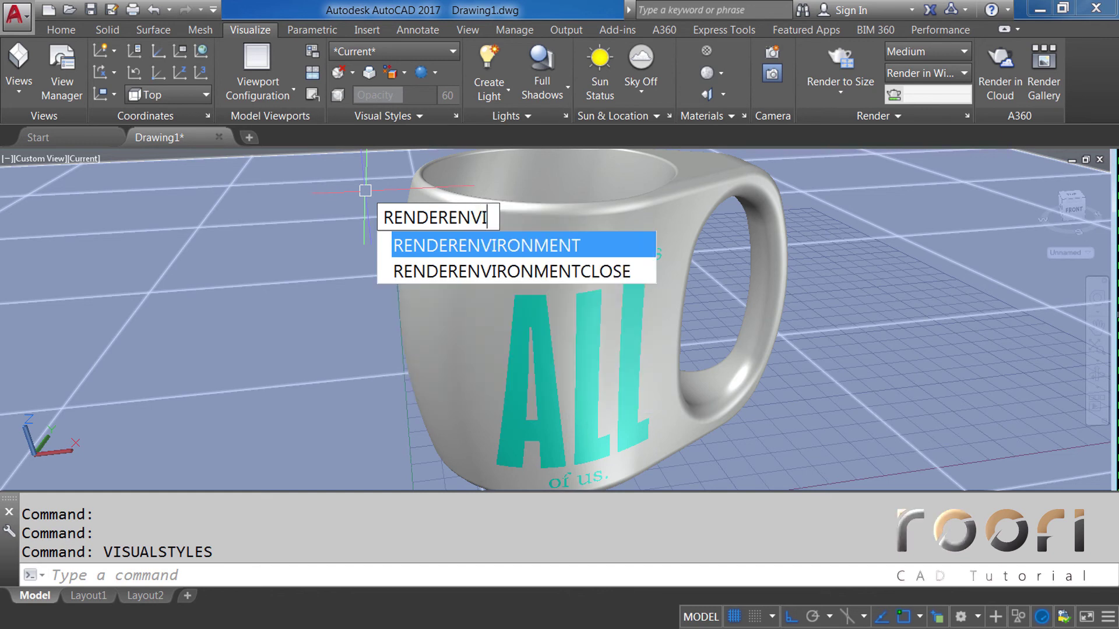
text(RONMENT)
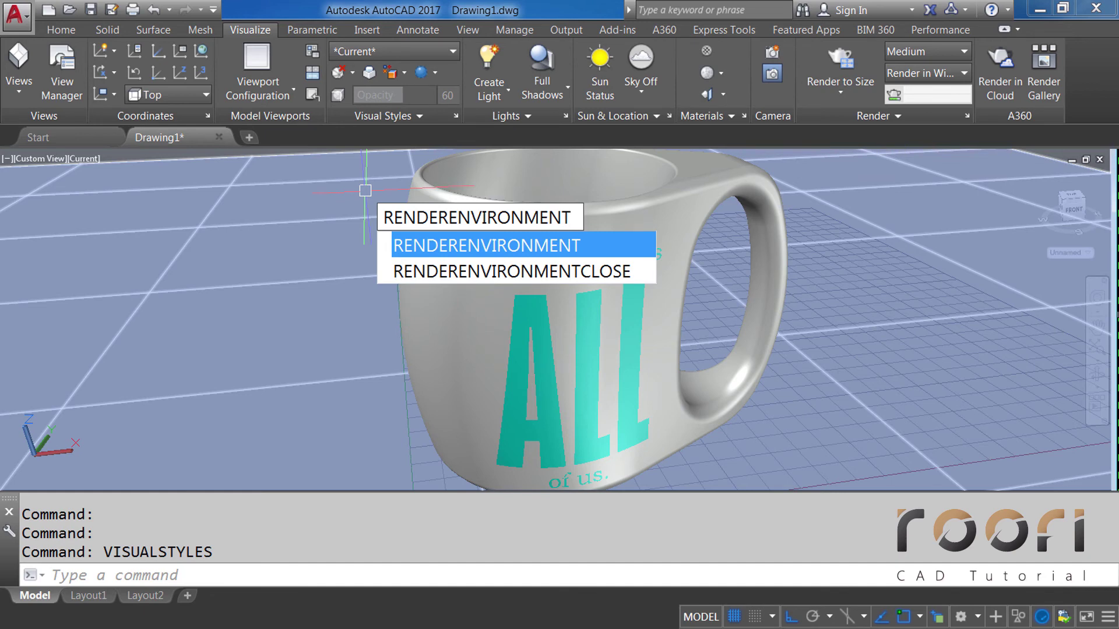
key(Return)
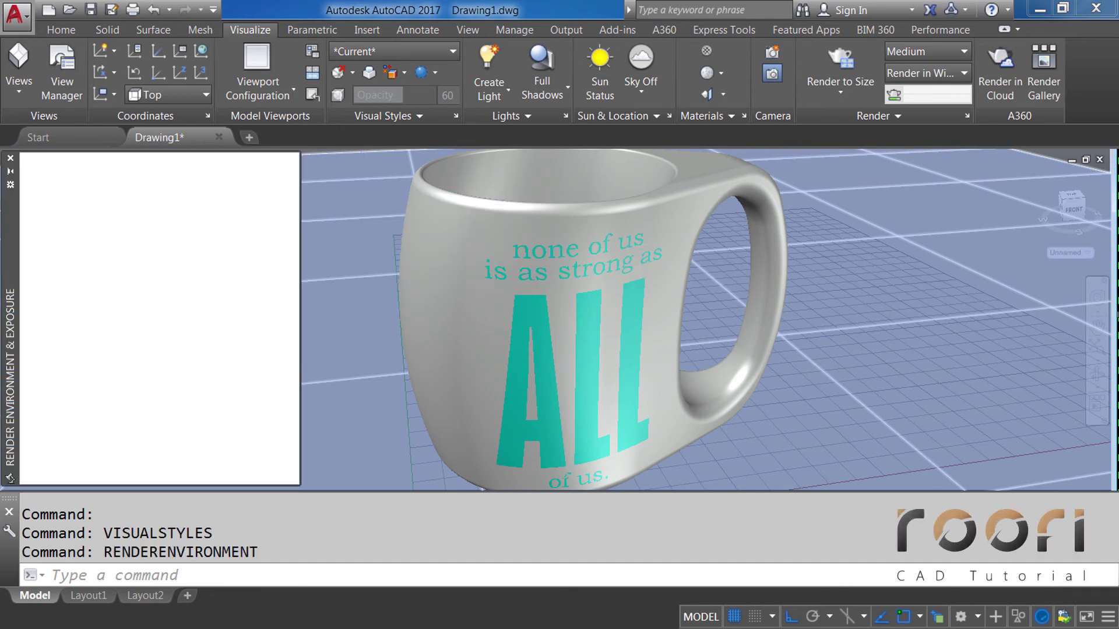
Step: Turn the lighting environment on with a custom solid white (colour 255) background, then close the palette
click(185, 193)
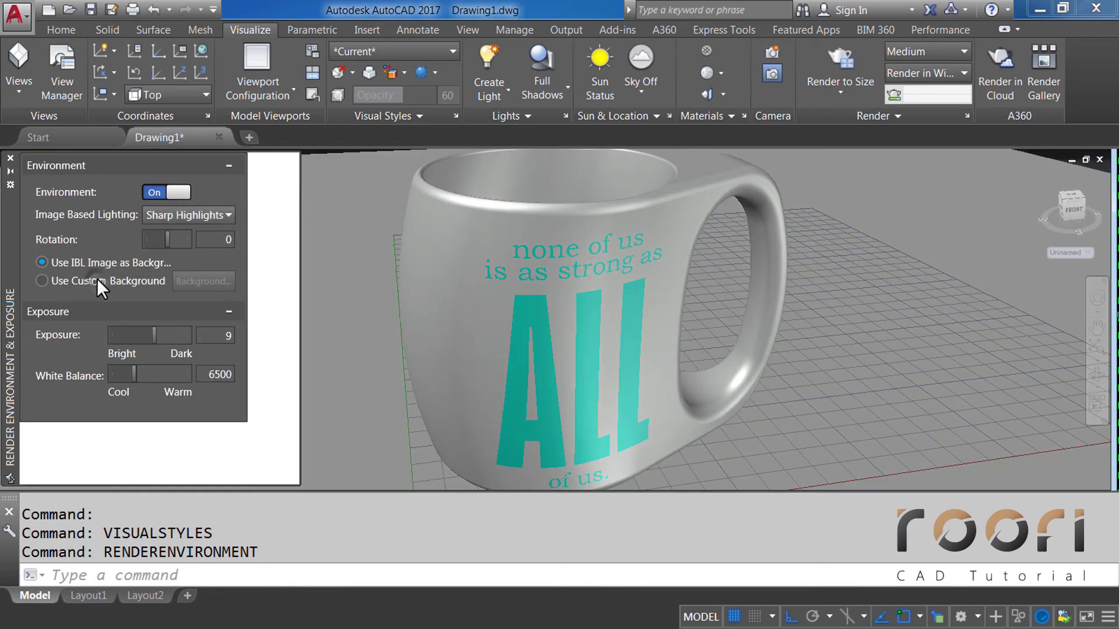
click(97, 279)
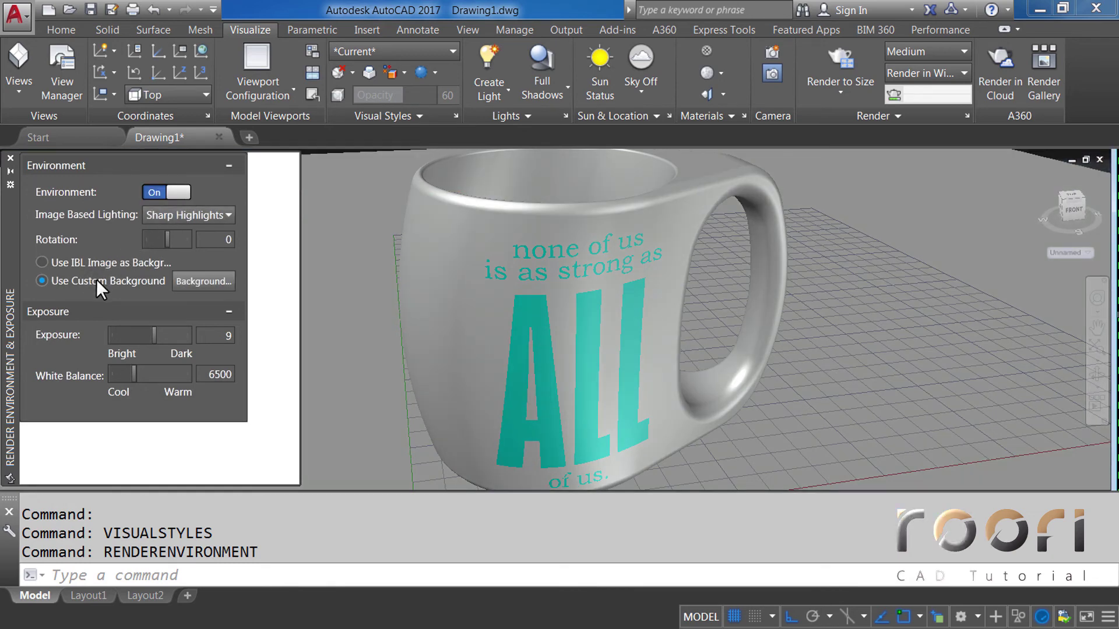
click(190, 282)
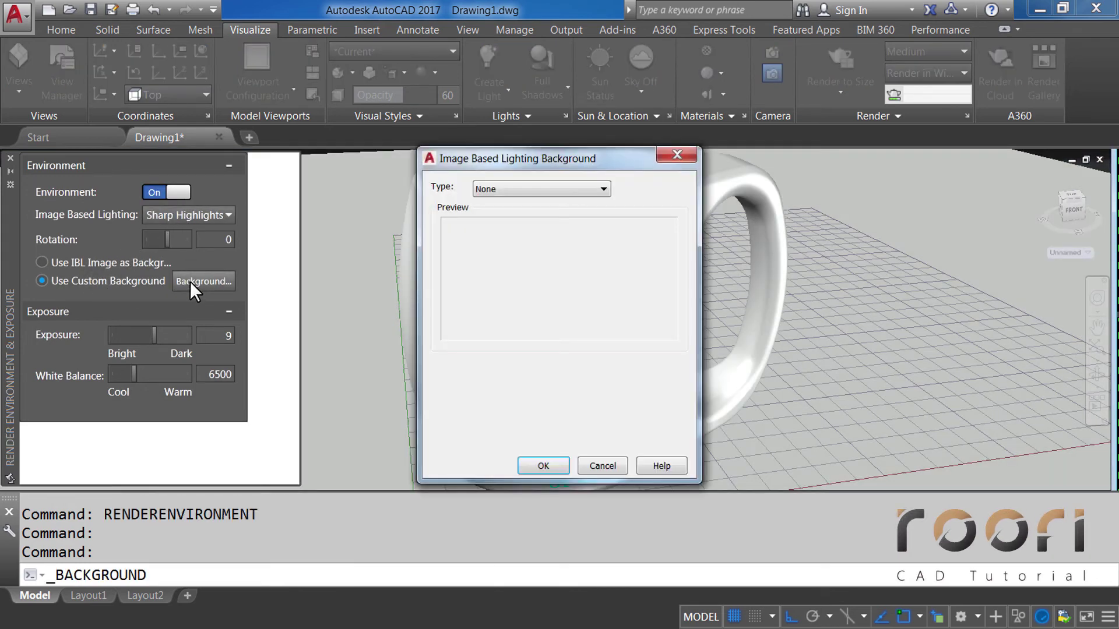
click(526, 187)
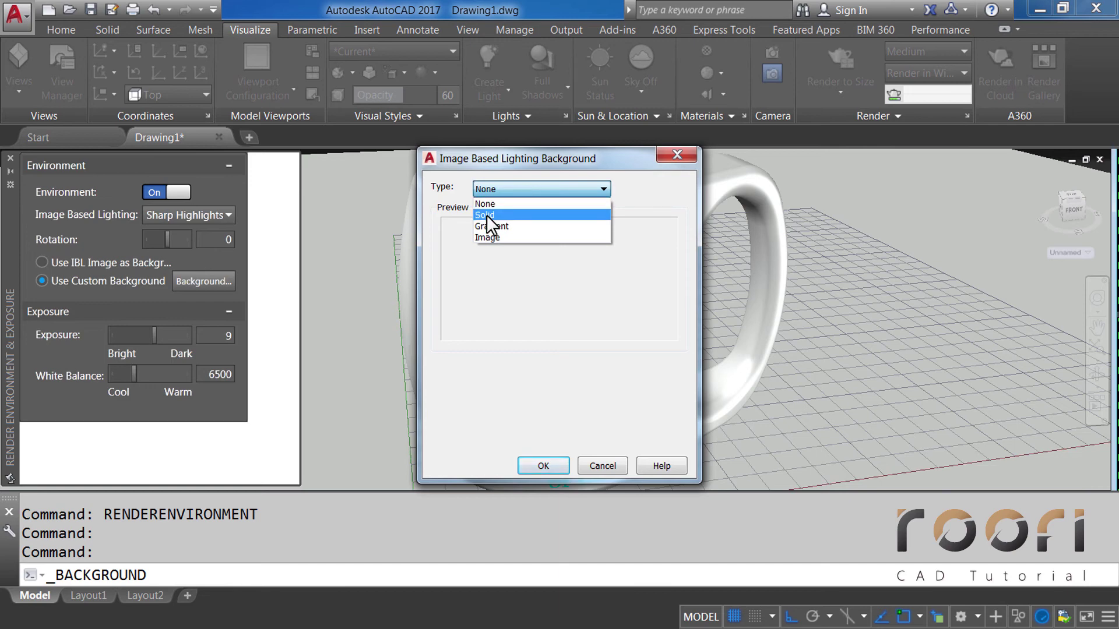
click(487, 214)
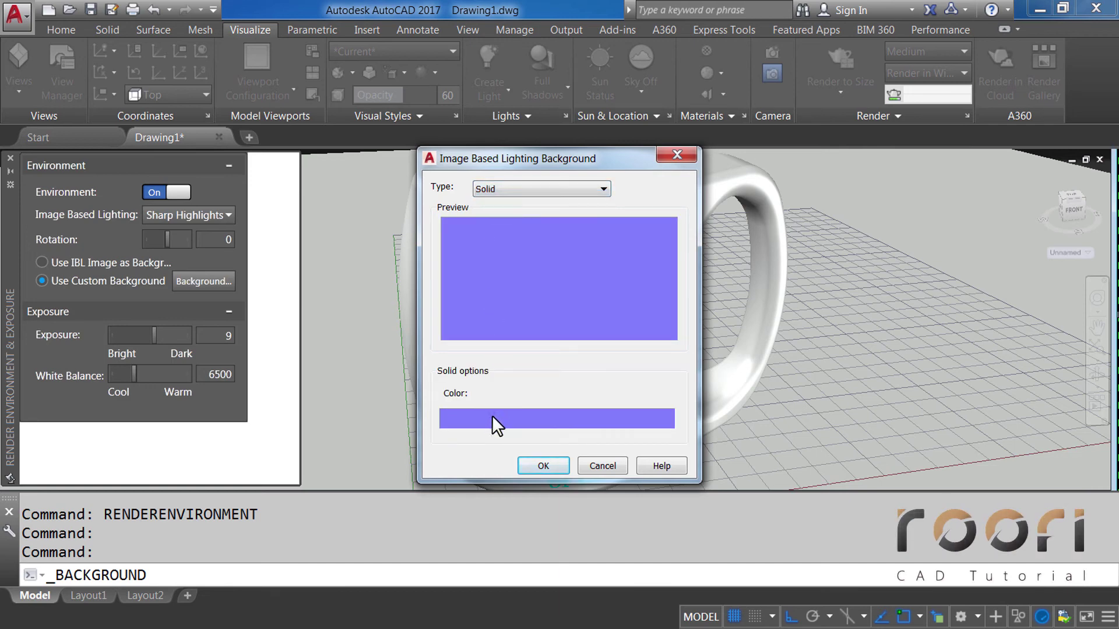
click(492, 415)
click(483, 209)
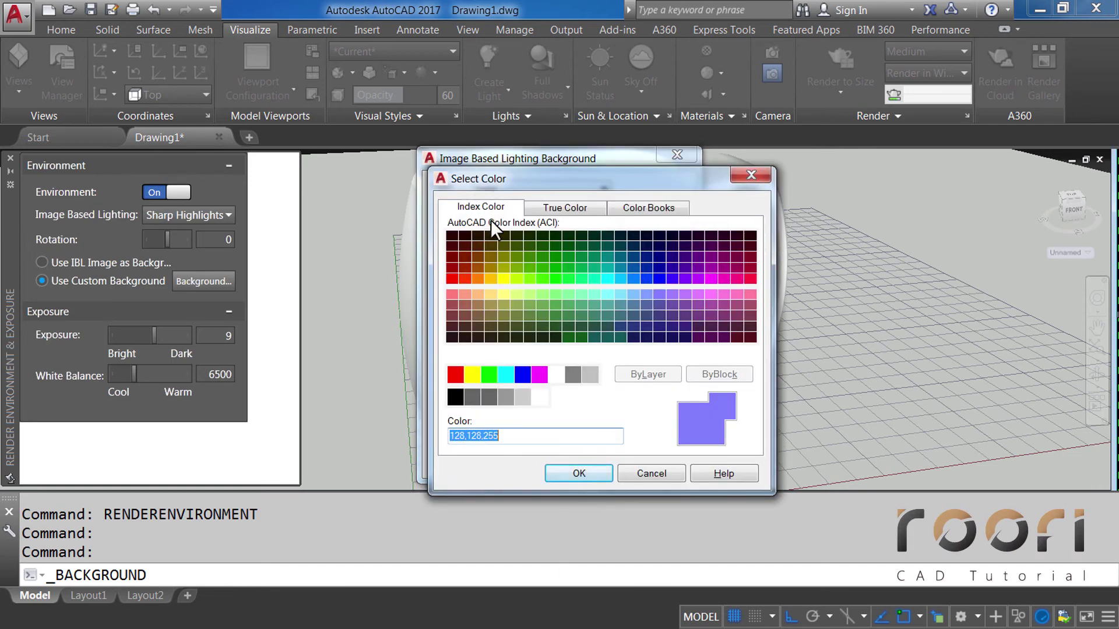
click(539, 399)
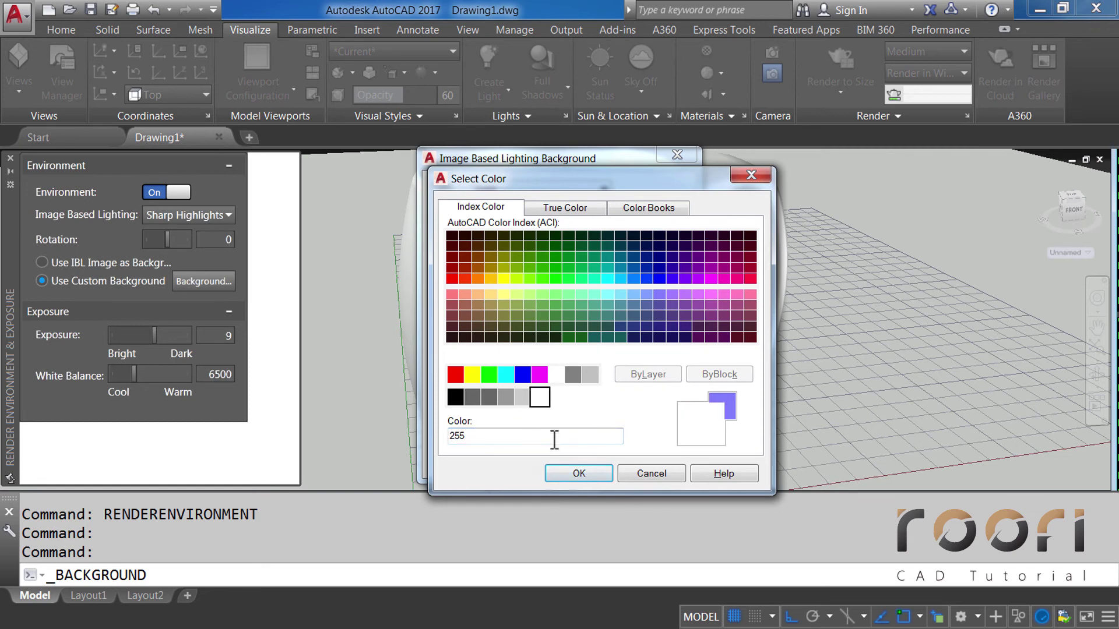
click(560, 469)
click(560, 469)
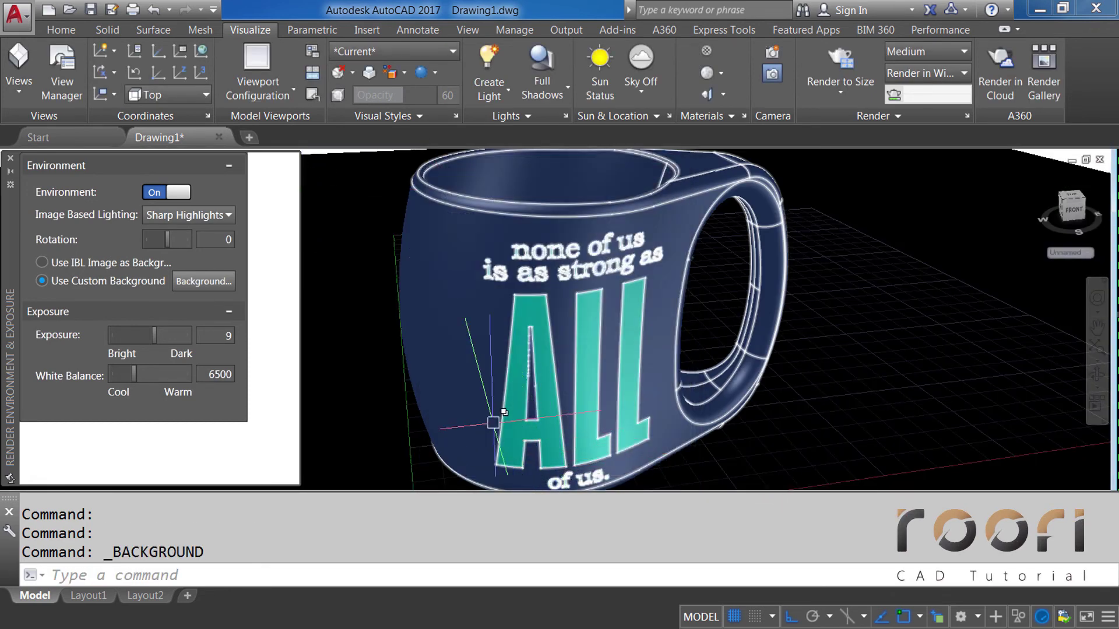
click(10, 161)
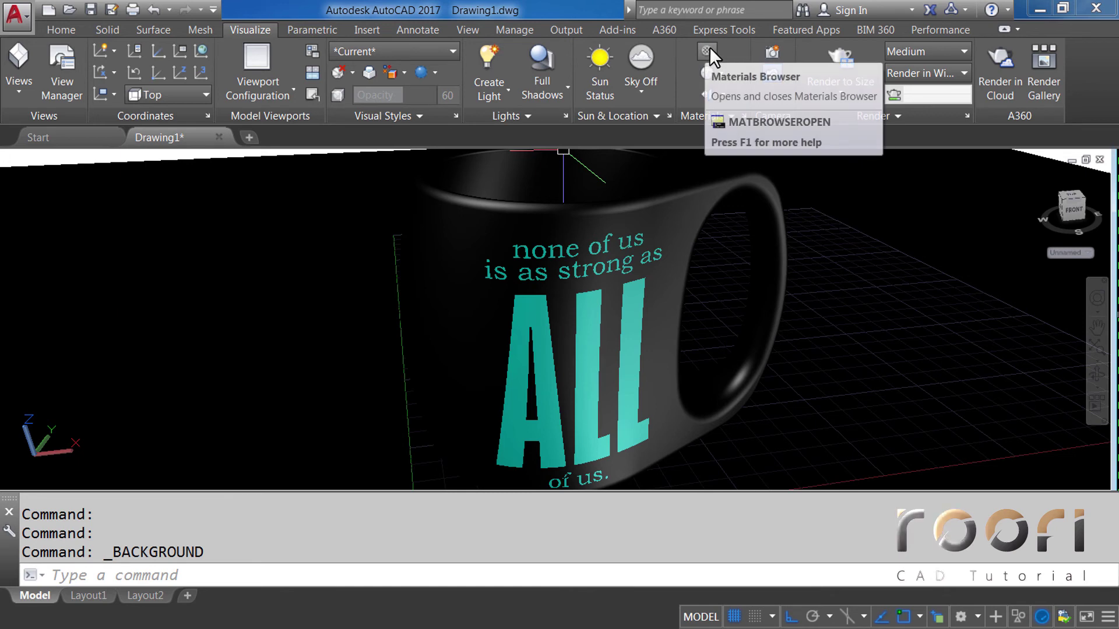
Step: Find the Ceramic material in the Autodesk Library and add it to the drawing
click(707, 52)
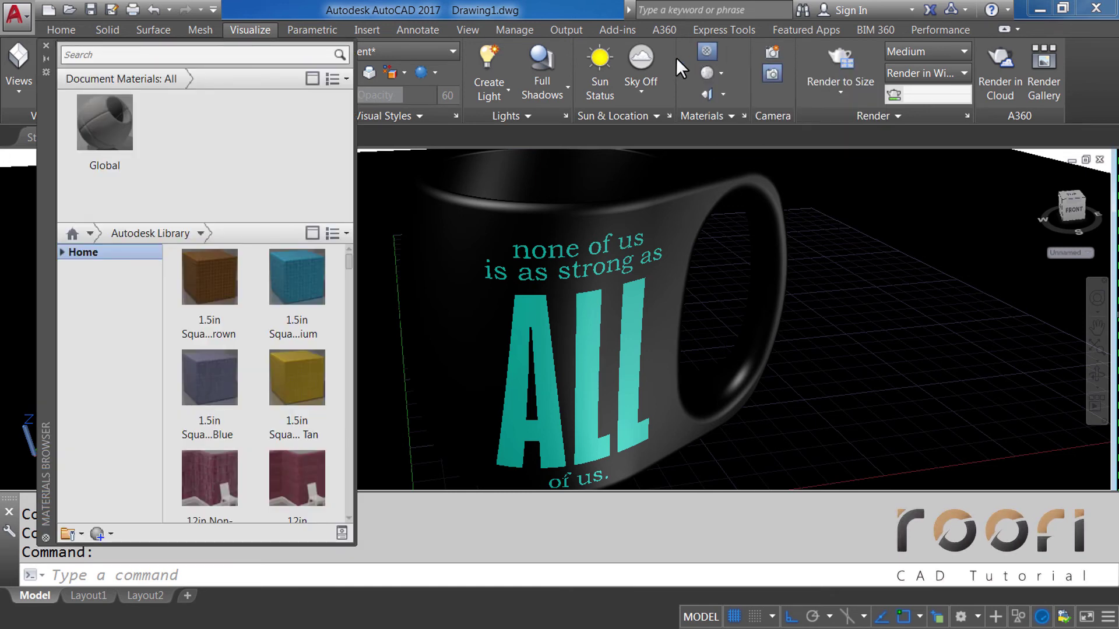
click(335, 499)
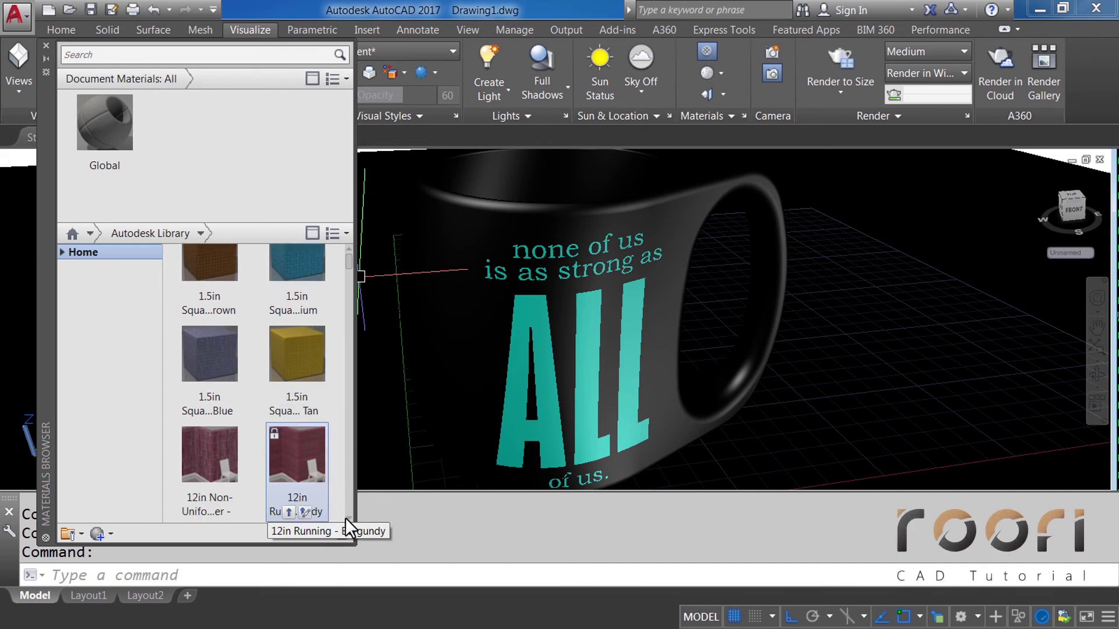
scroll(348, 518, down, 5)
scroll(349, 518, down, 3)
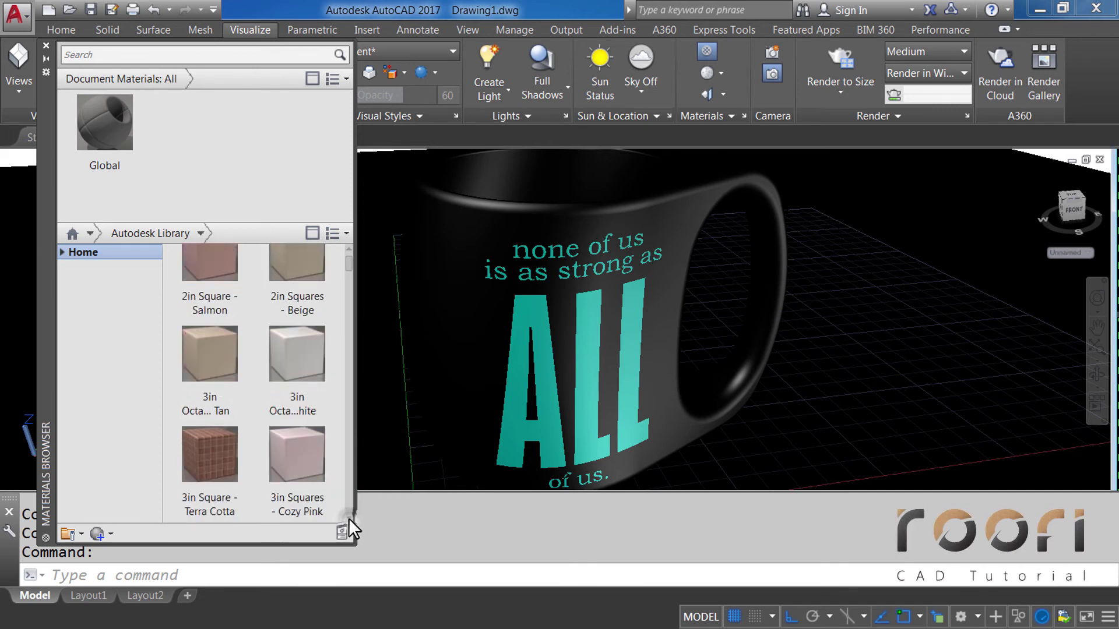
scroll(349, 518, down, 3)
scroll(349, 518, down, 3)
scroll(348, 518, down, 3)
scroll(348, 518, down, 3)
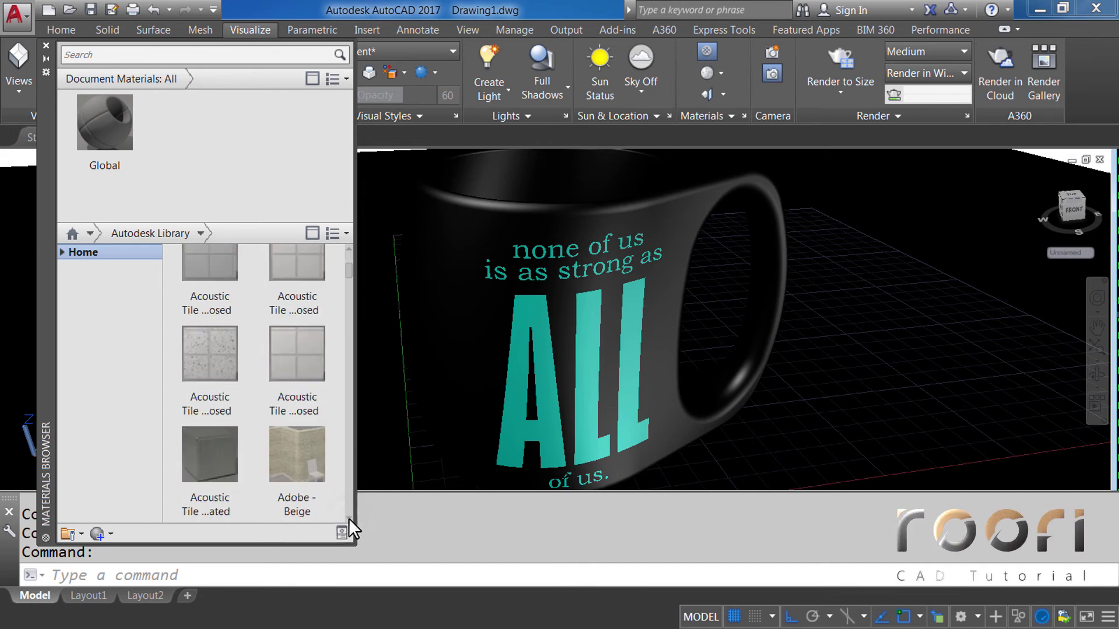
scroll(348, 519, down, 3)
scroll(349, 518, down, 3)
scroll(349, 518, down, 3)
scroll(349, 518, down, 3)
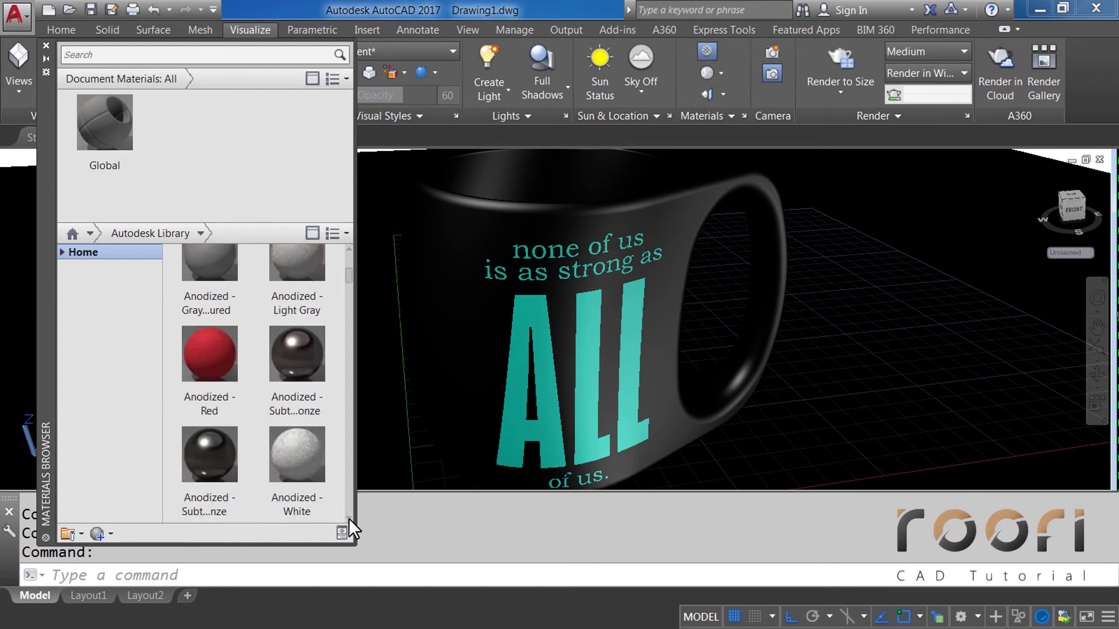
scroll(349, 518, down, 3)
scroll(348, 518, down, 3)
scroll(349, 518, down, 3)
scroll(349, 519, down, 3)
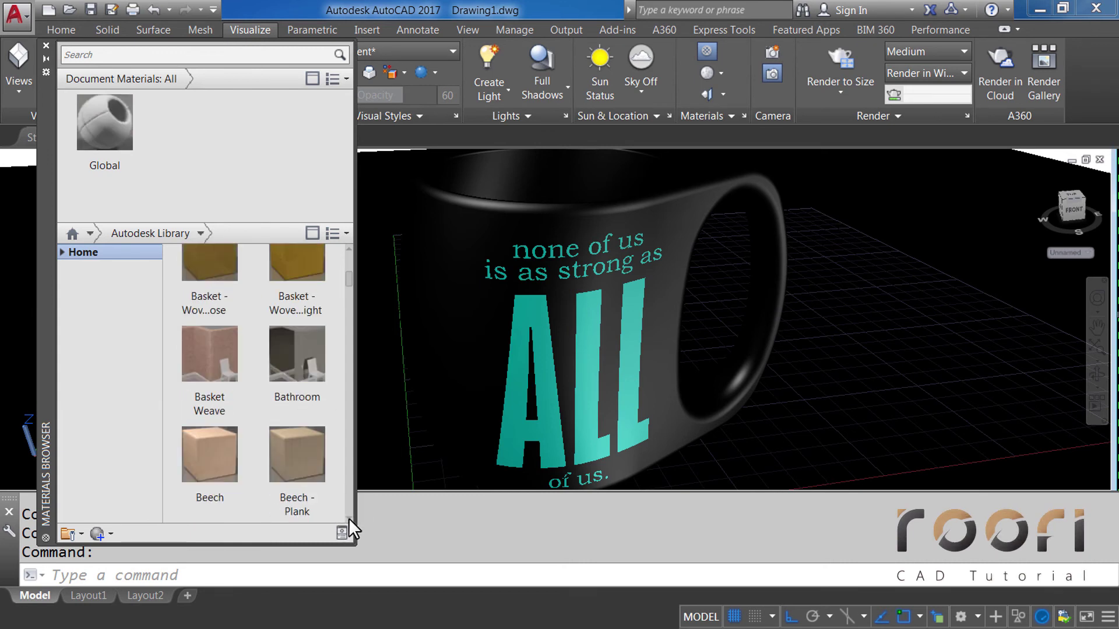
scroll(348, 518, down, 3)
scroll(349, 518, down, 3)
scroll(349, 518, down, 3)
scroll(348, 518, down, 3)
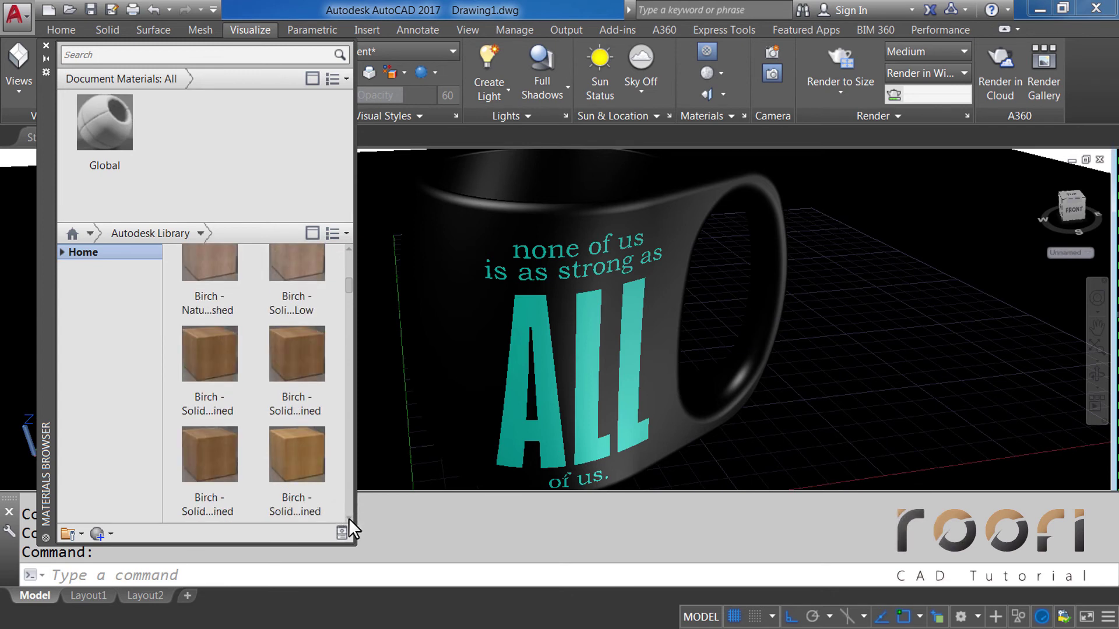
scroll(350, 519, down, 3)
scroll(349, 519, down, 3)
scroll(349, 518, down, 3)
scroll(349, 519, down, 3)
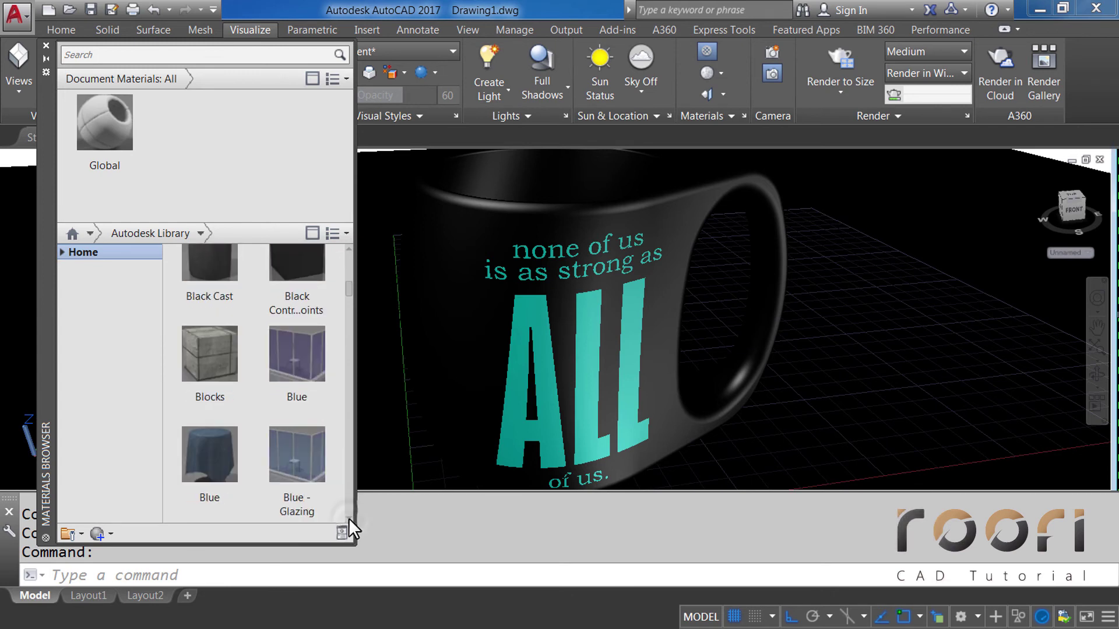
scroll(348, 518, down, 3)
scroll(349, 518, down, 3)
scroll(348, 519, down, 3)
scroll(349, 519, down, 3)
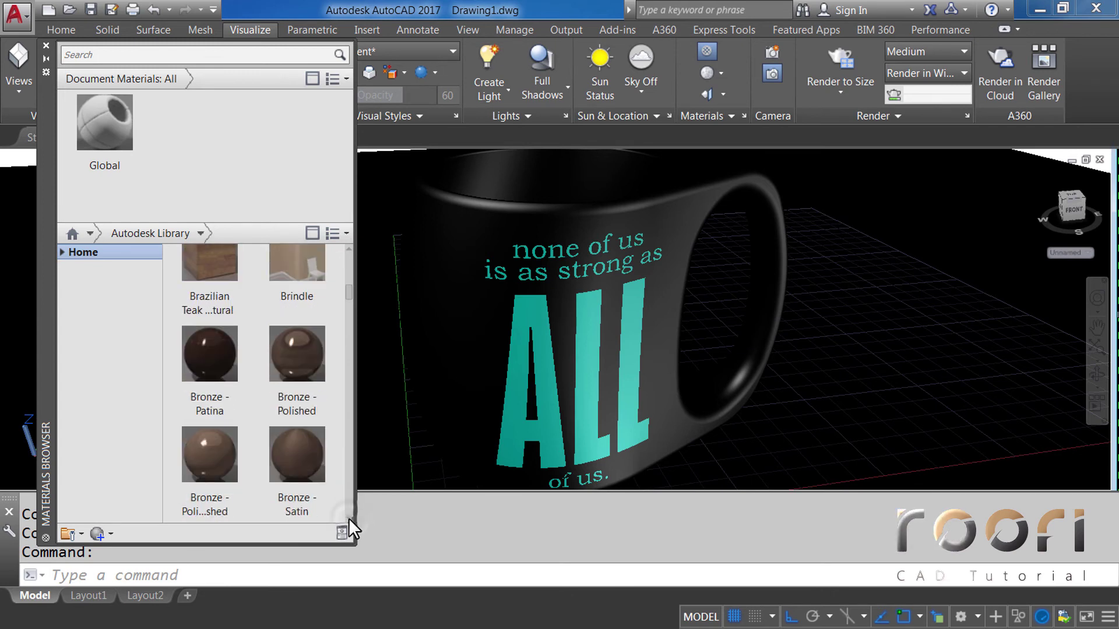
scroll(348, 518, down, 3)
scroll(349, 518, down, 3)
scroll(349, 519, down, 3)
scroll(348, 519, down, 3)
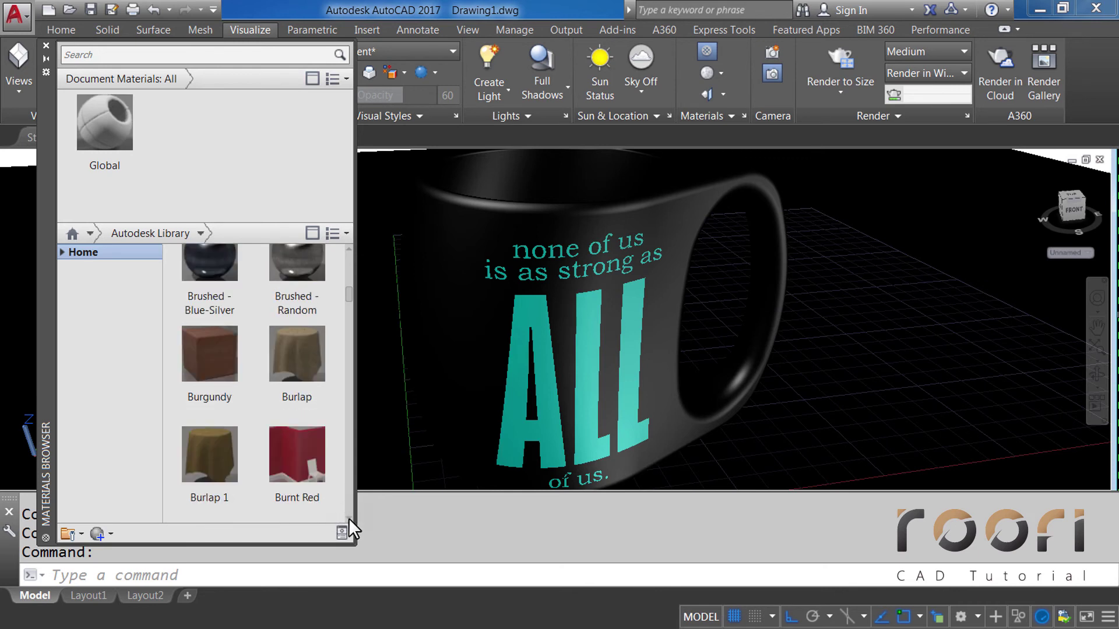
scroll(349, 518, down, 3)
scroll(349, 519, down, 3)
scroll(349, 519, down, 3)
scroll(348, 518, down, 3)
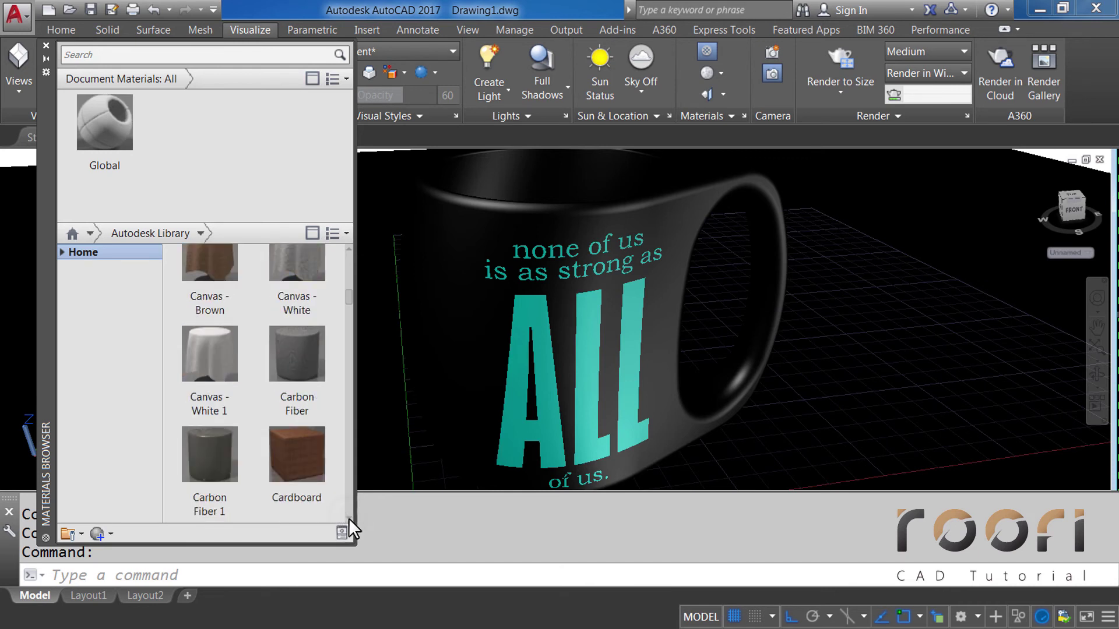
scroll(349, 519, down, 3)
scroll(349, 518, down, 5)
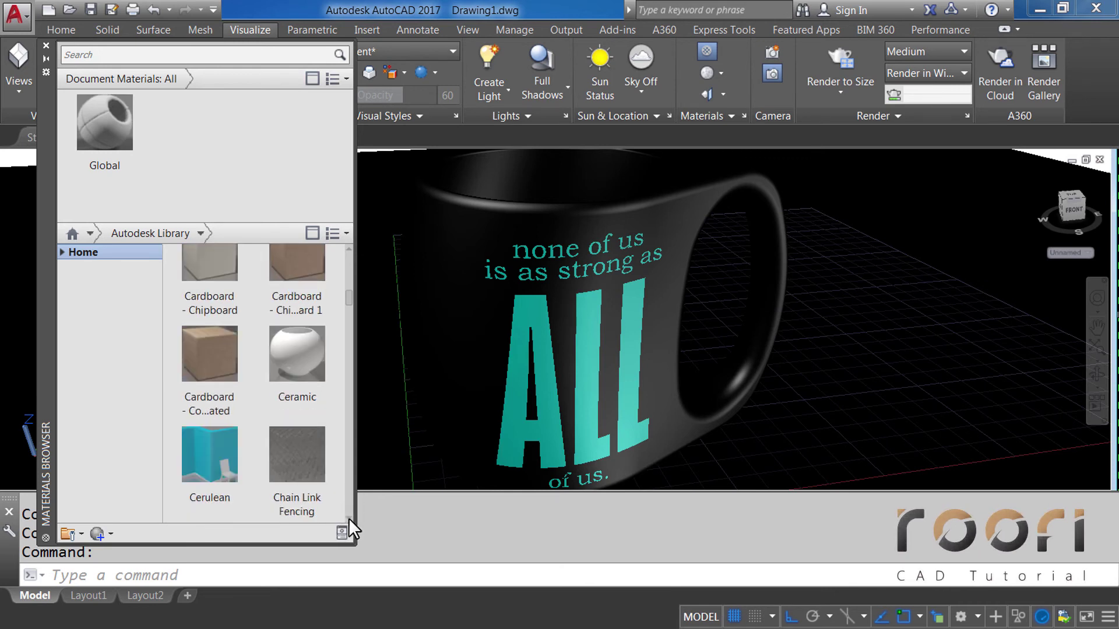
mouse_move(297, 358)
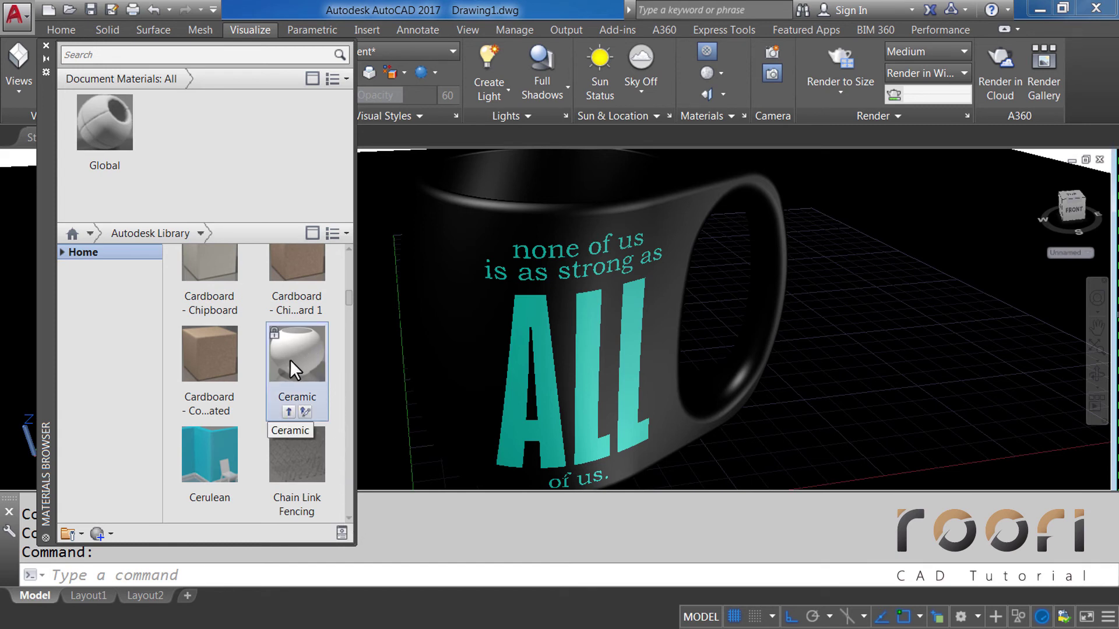
click(289, 410)
Step: Add Canvas - White 1 to the drawing's materials and open Ceramic for editing
scroll(335, 294, up, 1)
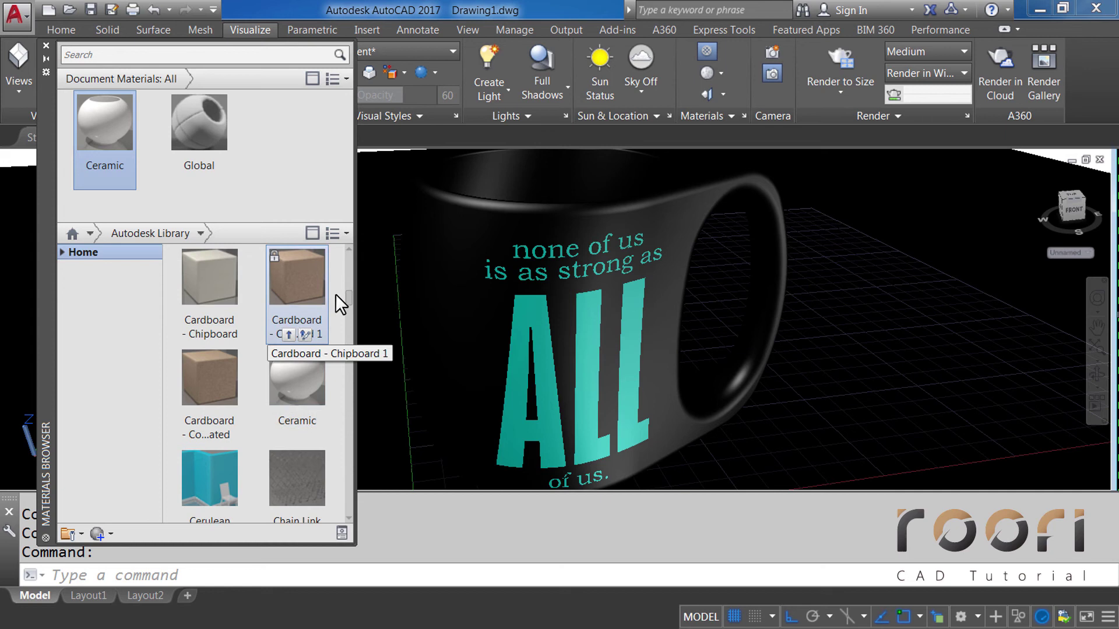
click(350, 249)
click(350, 249)
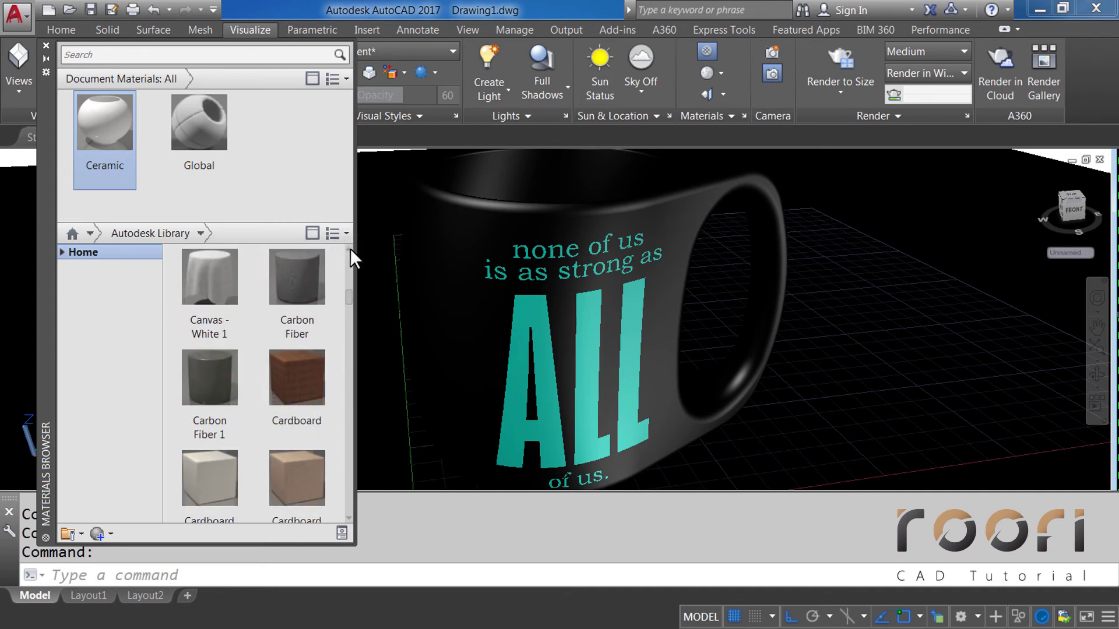
mouse_move(209, 285)
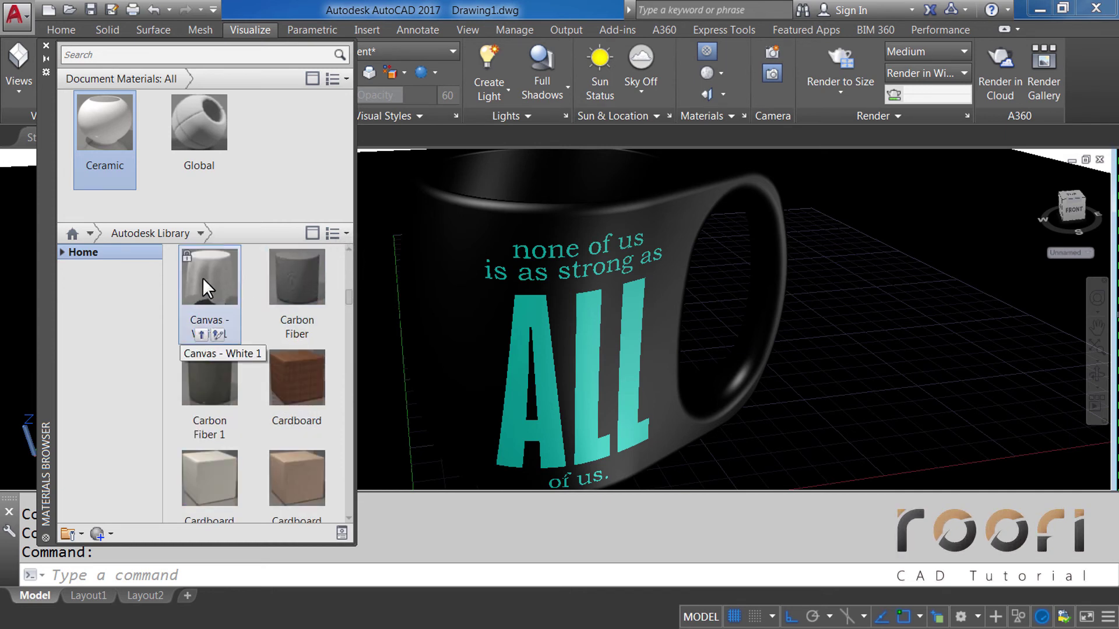
click(201, 334)
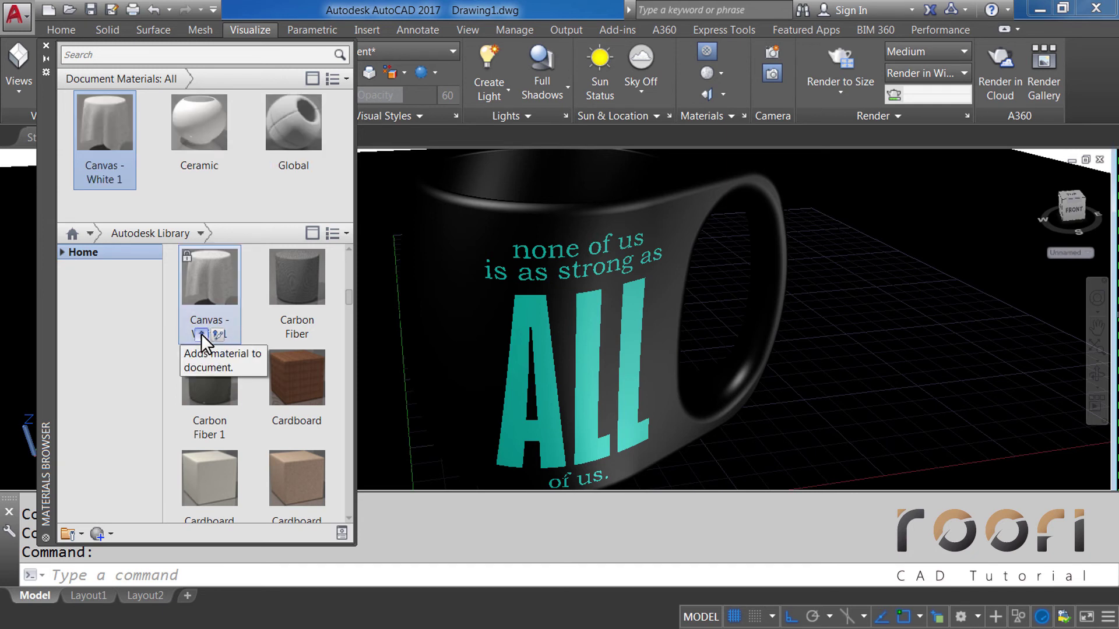
click(198, 179)
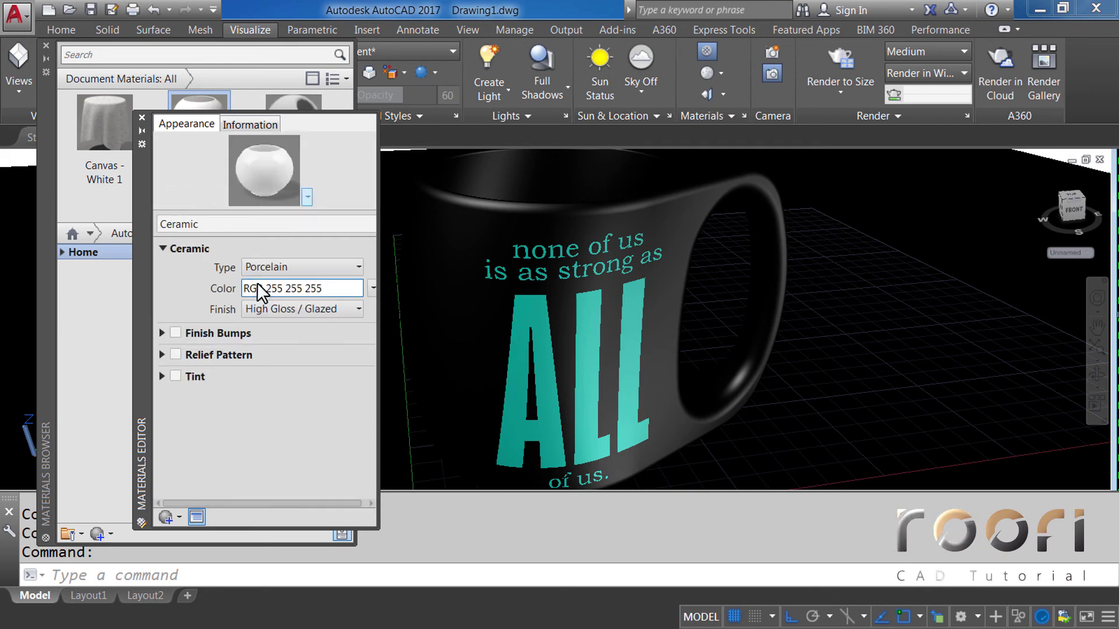
Step: Change the Ceramic colour to black (RGB 0 0 0) and its finish to Satin
click(272, 286)
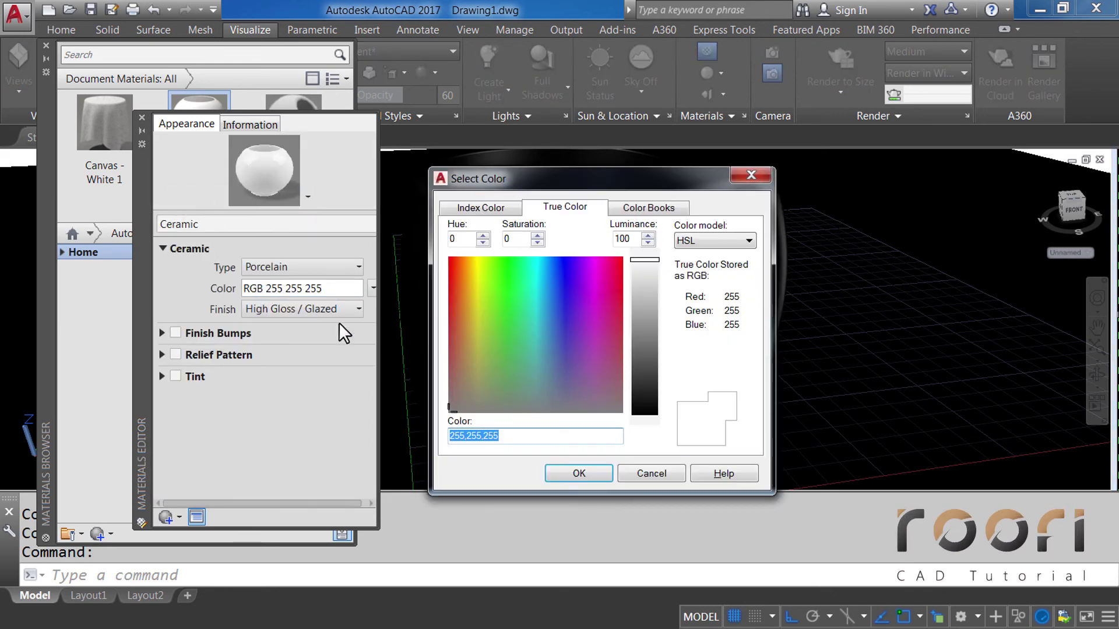
drag(644, 263, 635, 427)
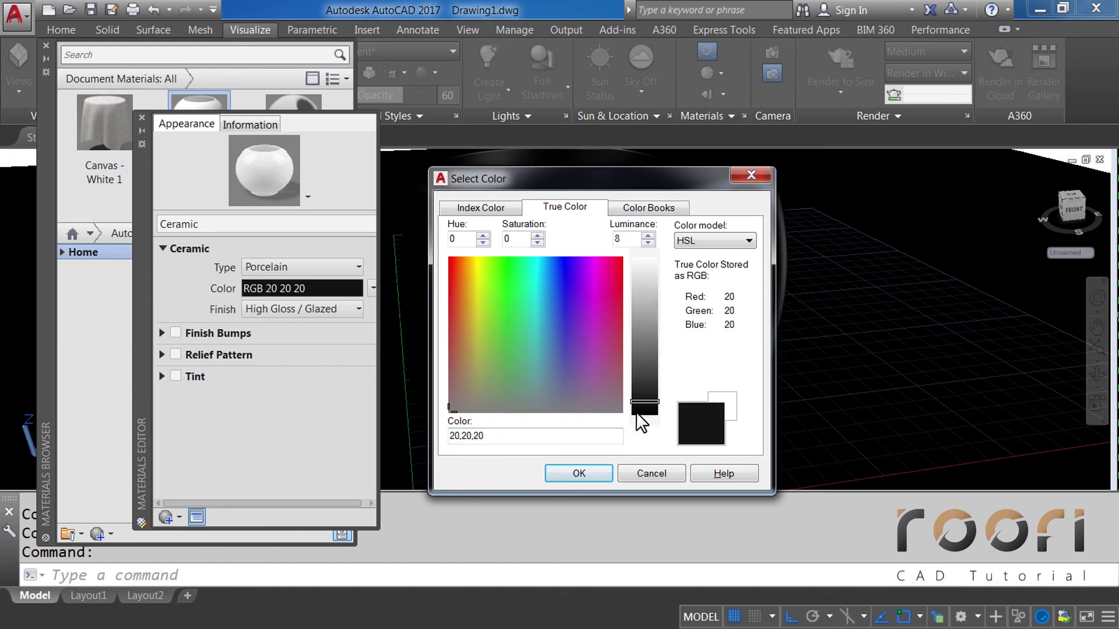
click(581, 473)
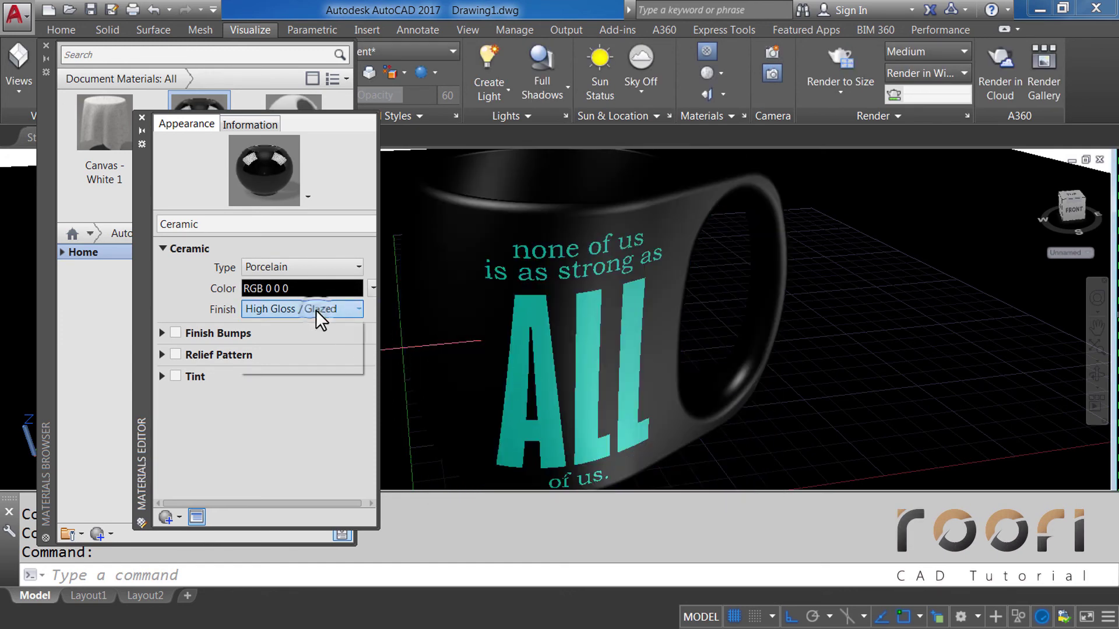
click(315, 310)
click(254, 345)
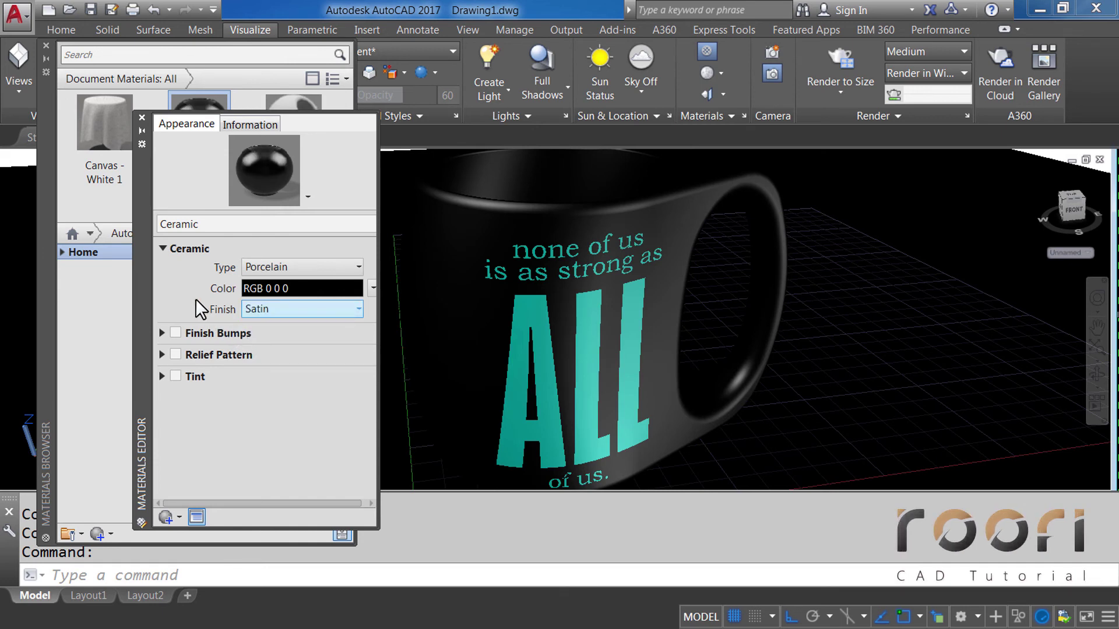
click(184, 274)
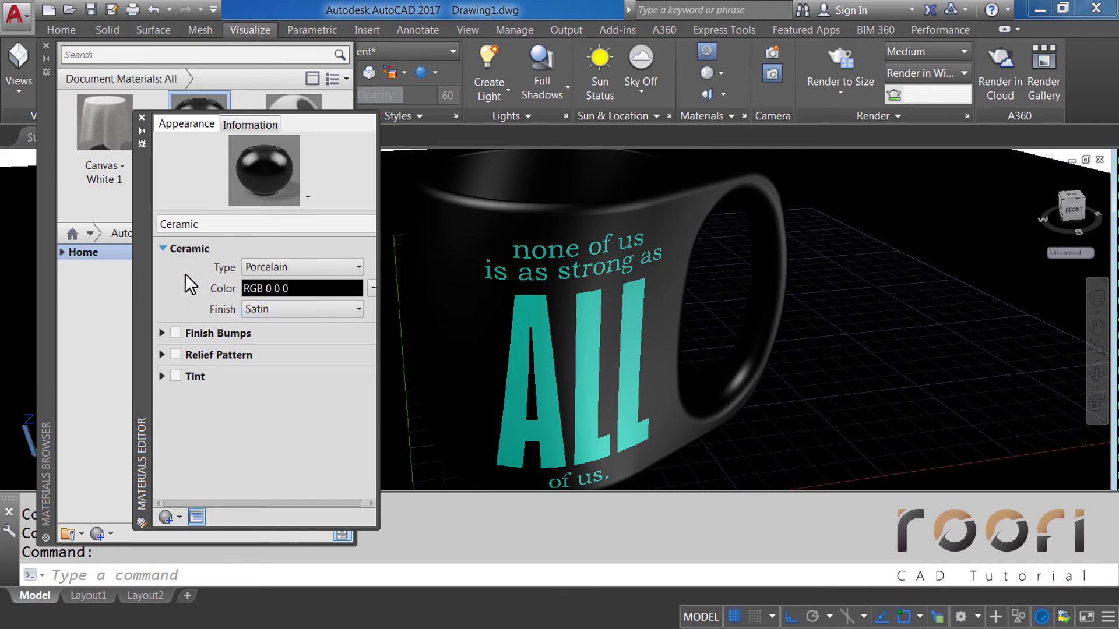
Step: Close the Ceramic editor, edit Canvas - White 1, and open its image texture in the Texture Editor
click(142, 118)
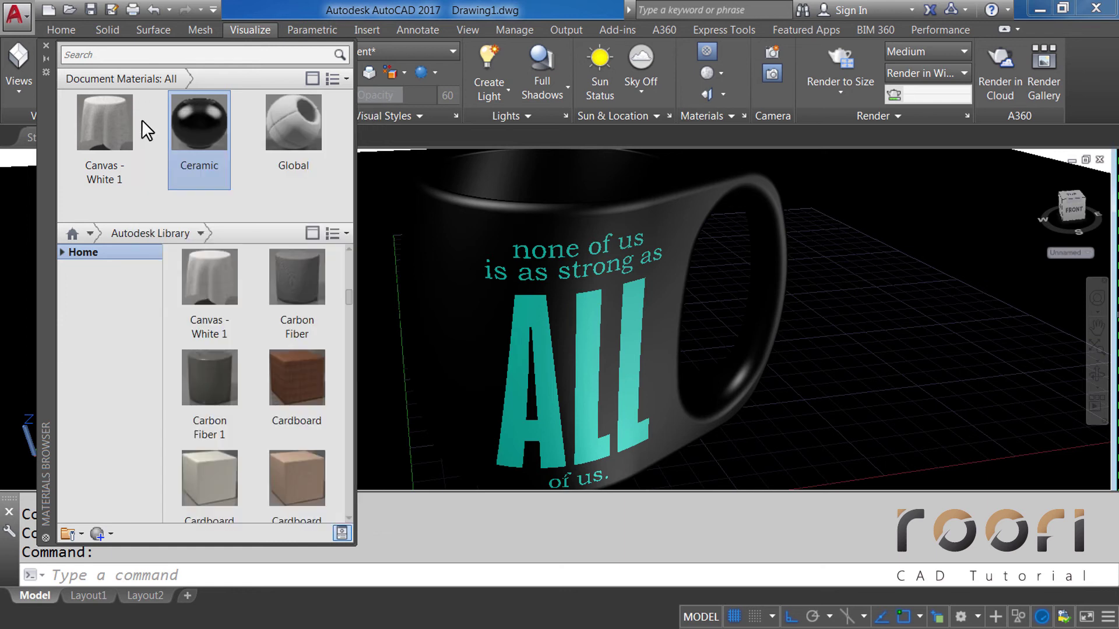
click(104, 179)
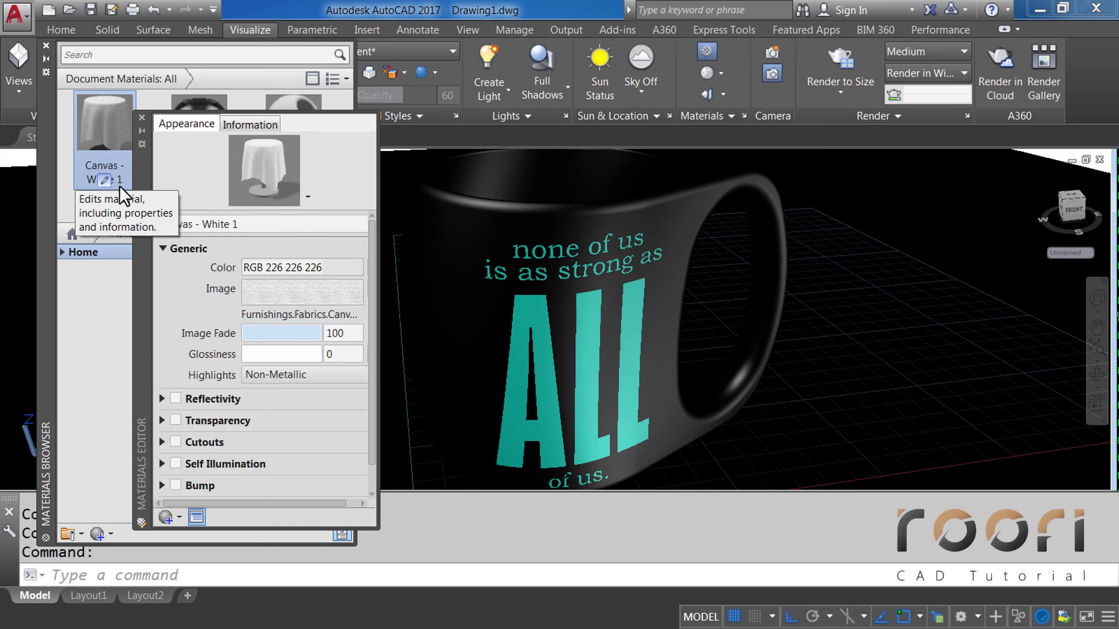
click(275, 293)
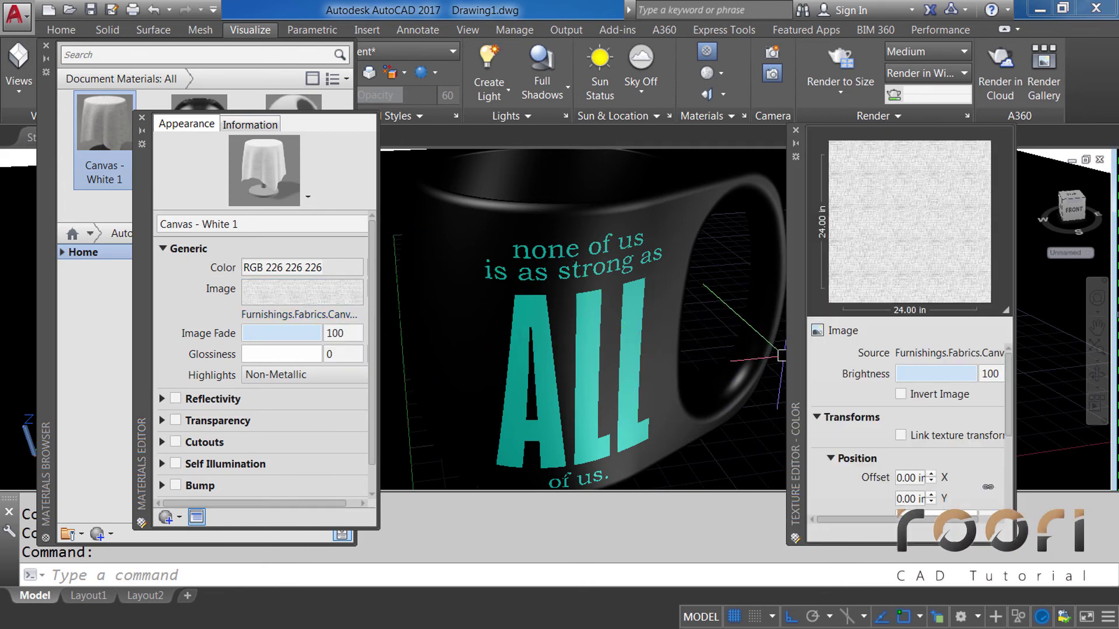
Step: Set the Canvas - White 1 texture's X offset back to 0
drag(799, 364, 487, 314)
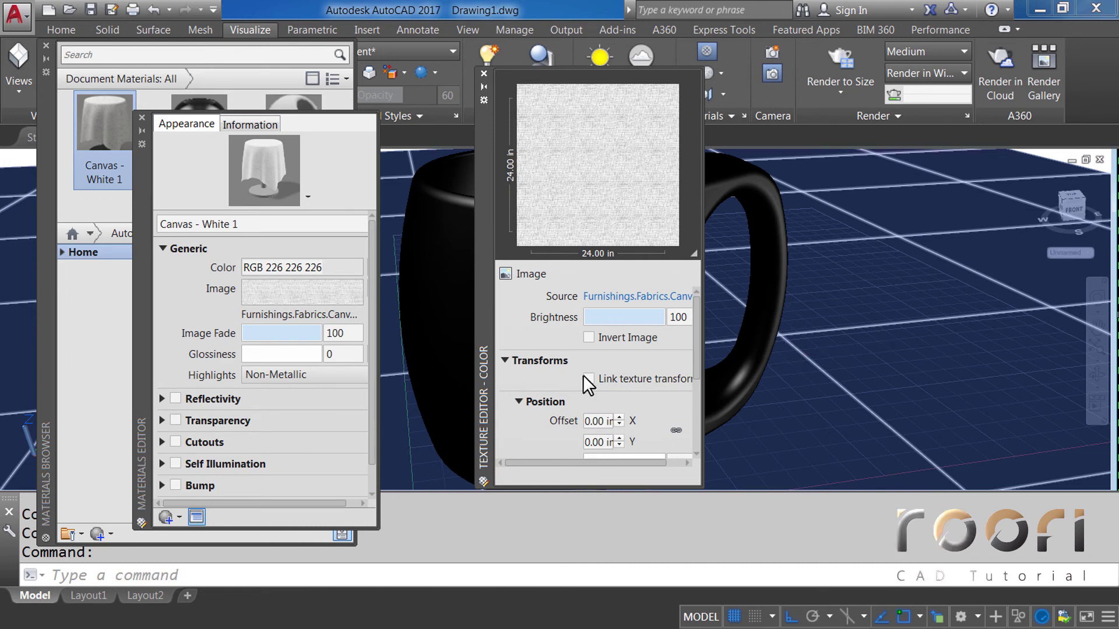
click(598, 420)
text(3)
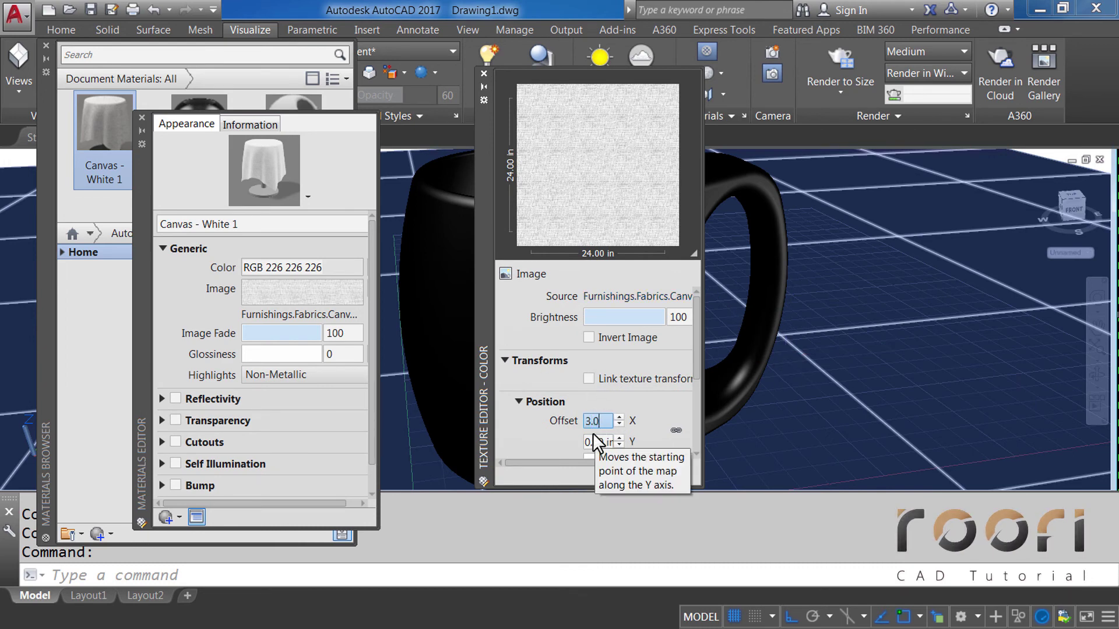
key(Return)
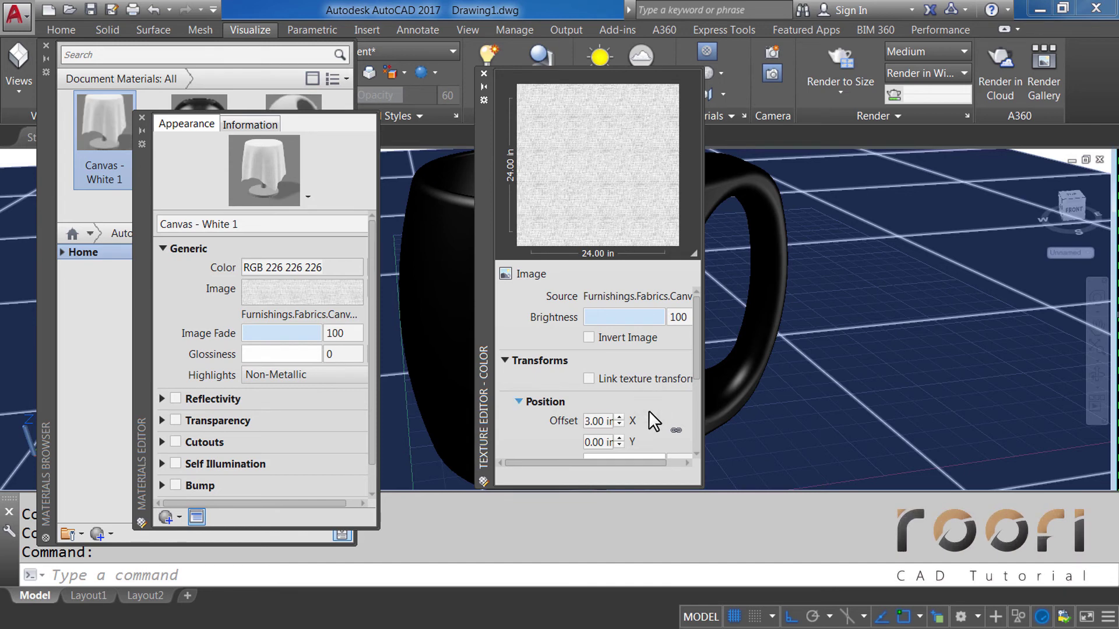
click(599, 441)
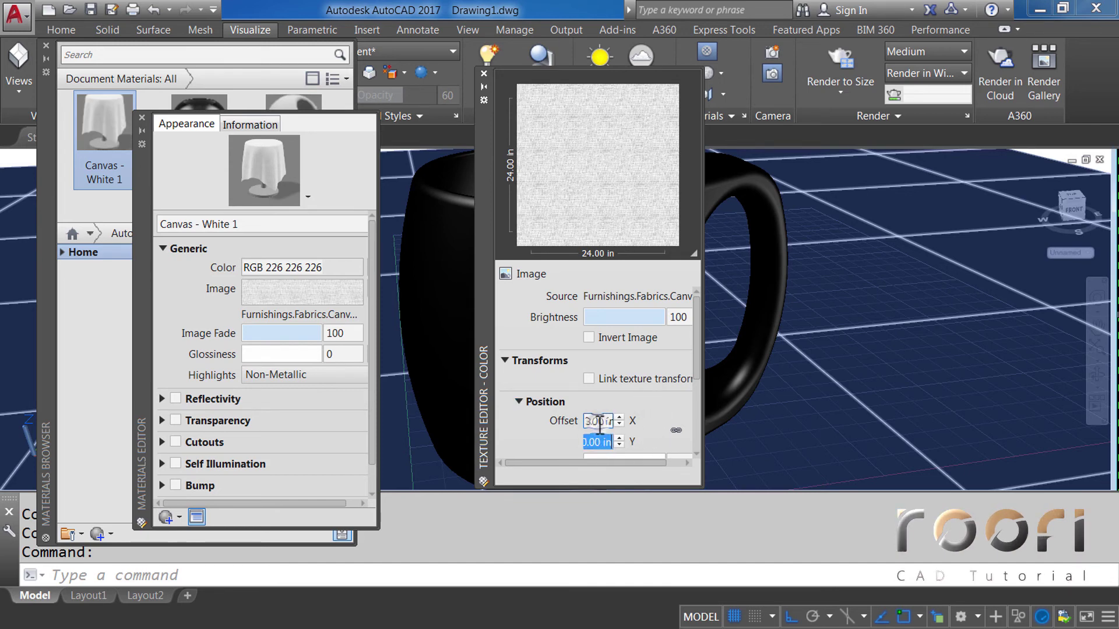
click(597, 423)
text(0)
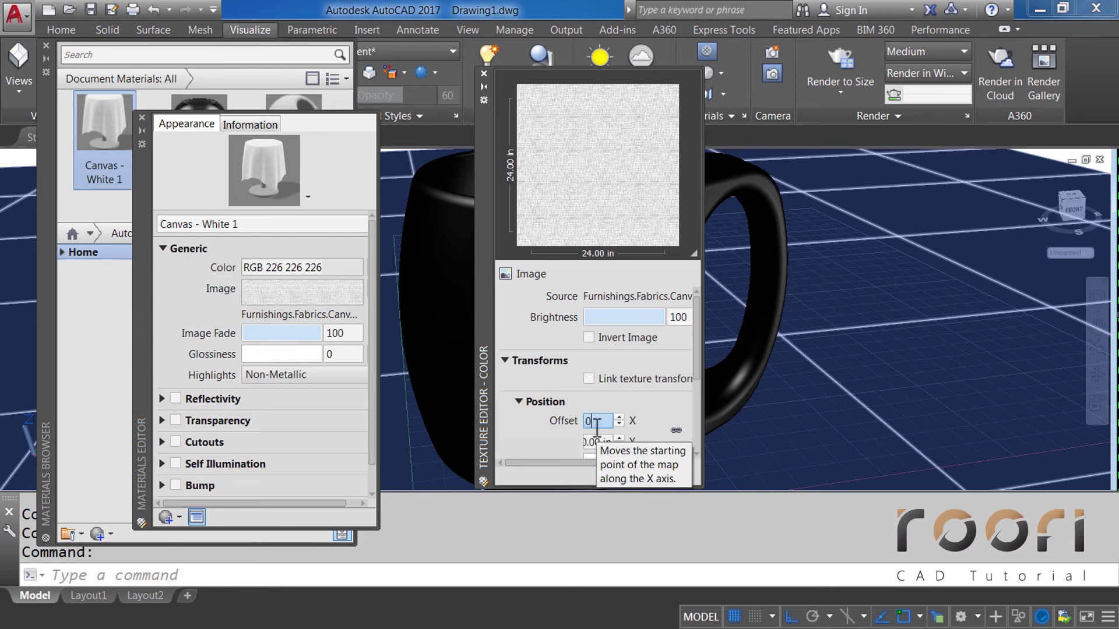
click(664, 412)
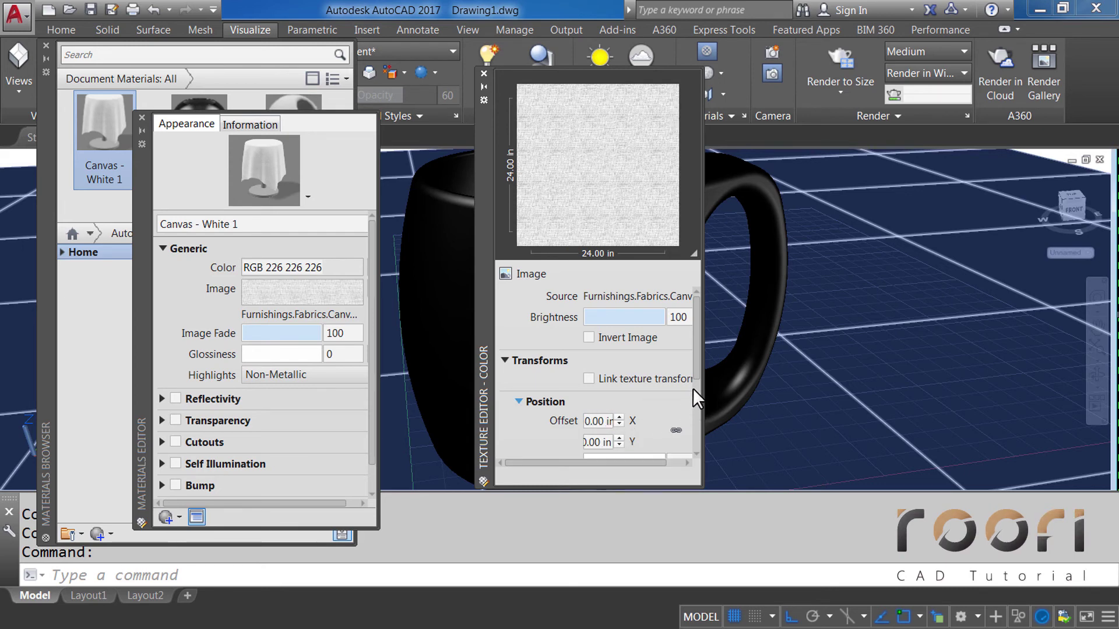
drag(697, 362, 695, 412)
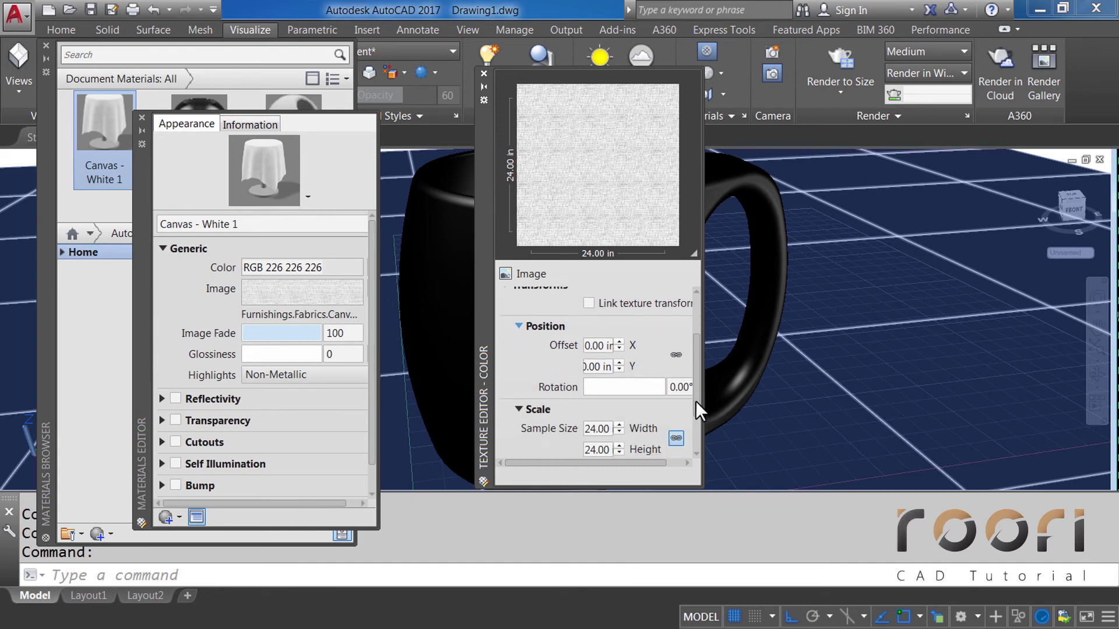
Step: Set the texture sample size to 3.00 in square and close the Texture Editor
double_click(601, 402)
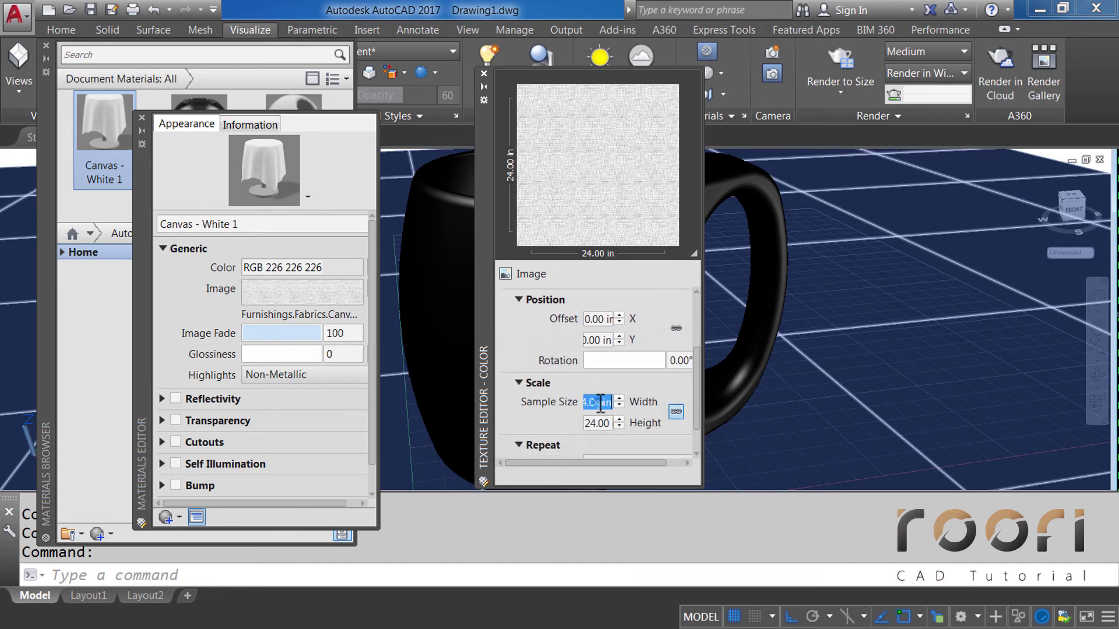
text(3)
key(Return)
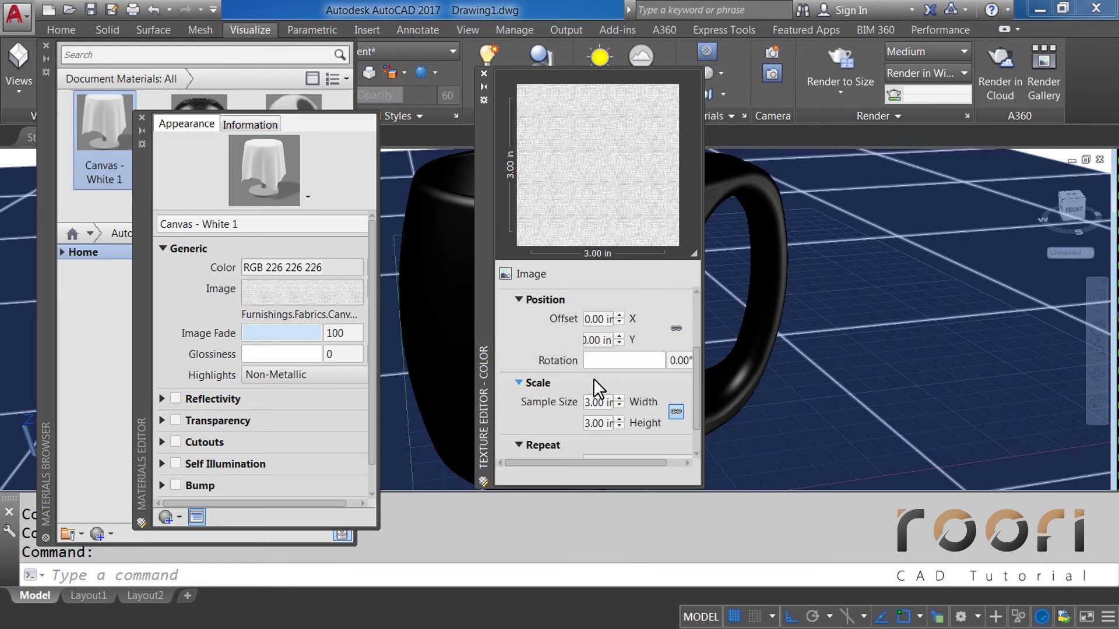
click(484, 72)
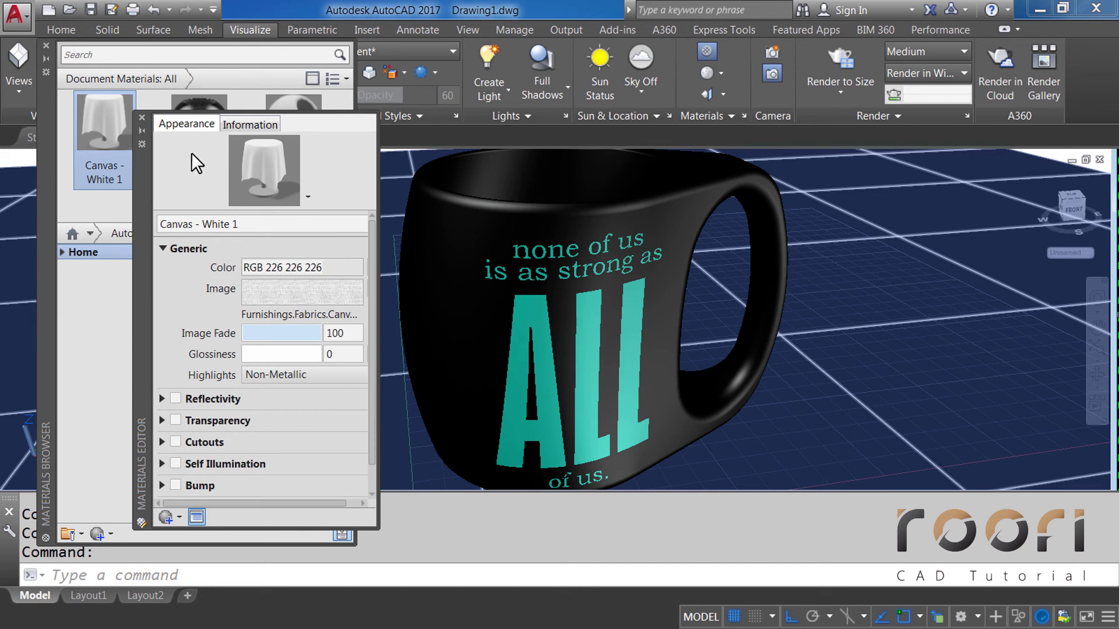
Step: Close the material windows and assign Ceramic to the mug's 3D solid through Properties
click(143, 117)
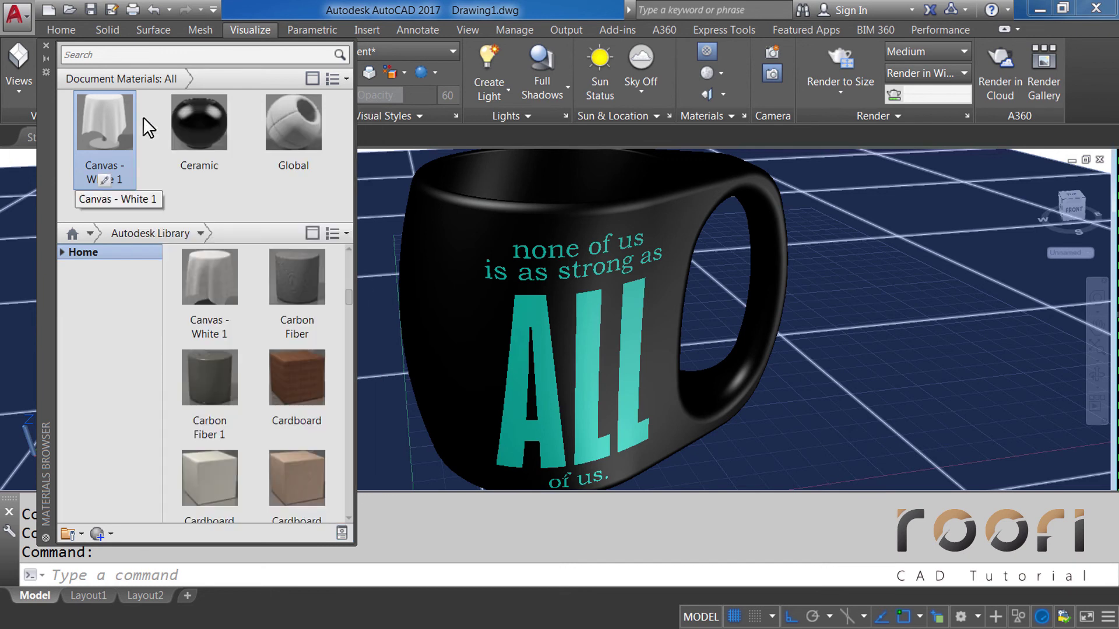
click(46, 46)
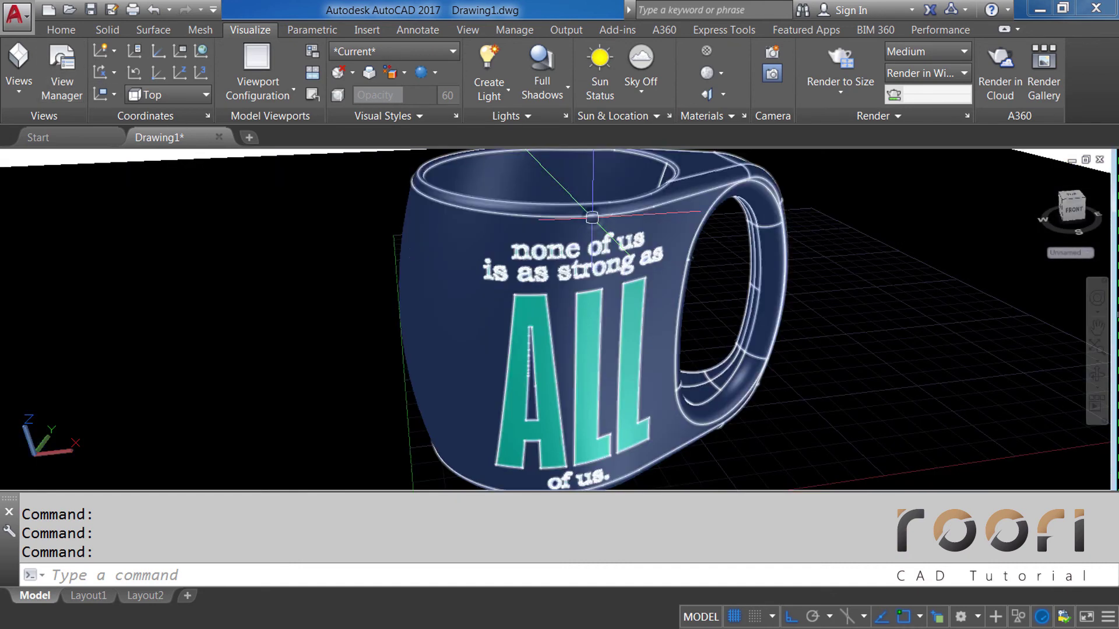
click(592, 218)
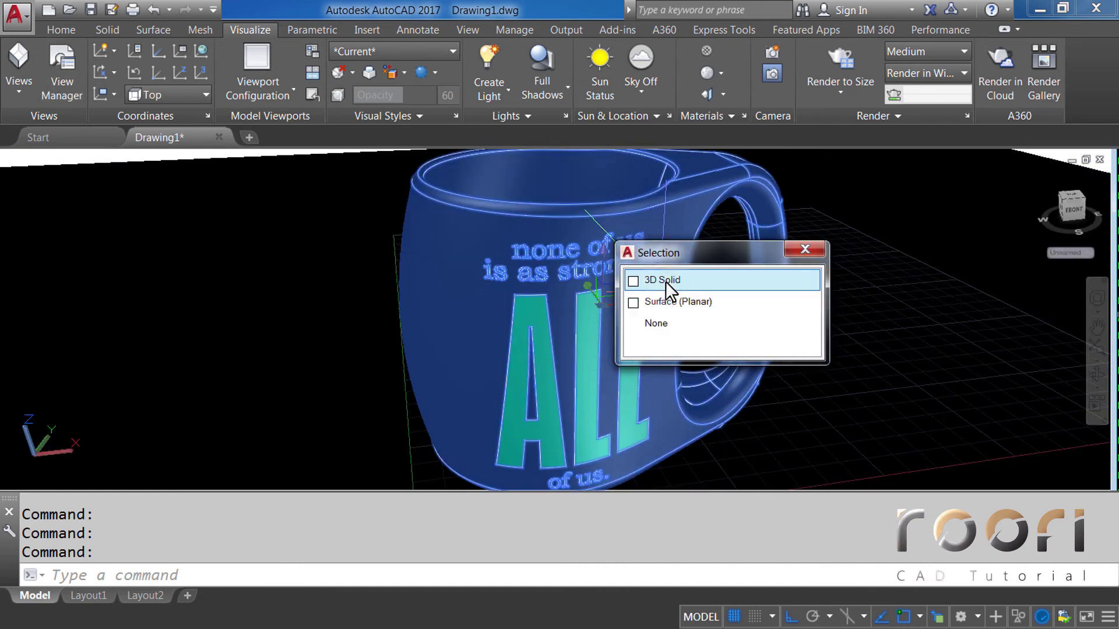
click(666, 283)
right_click(411, 247)
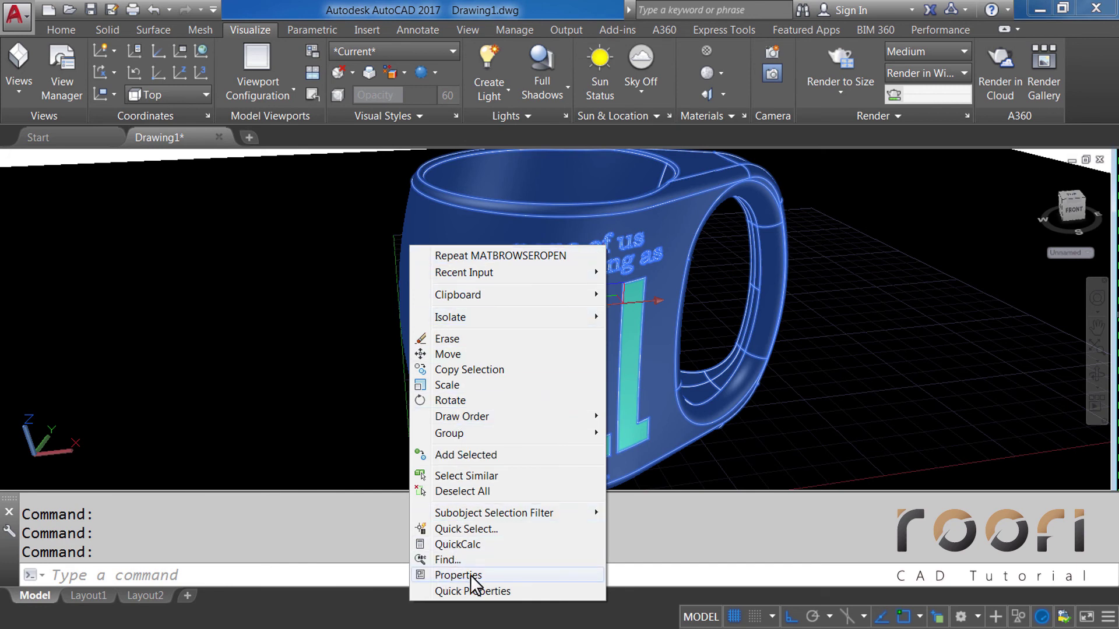
click(453, 575)
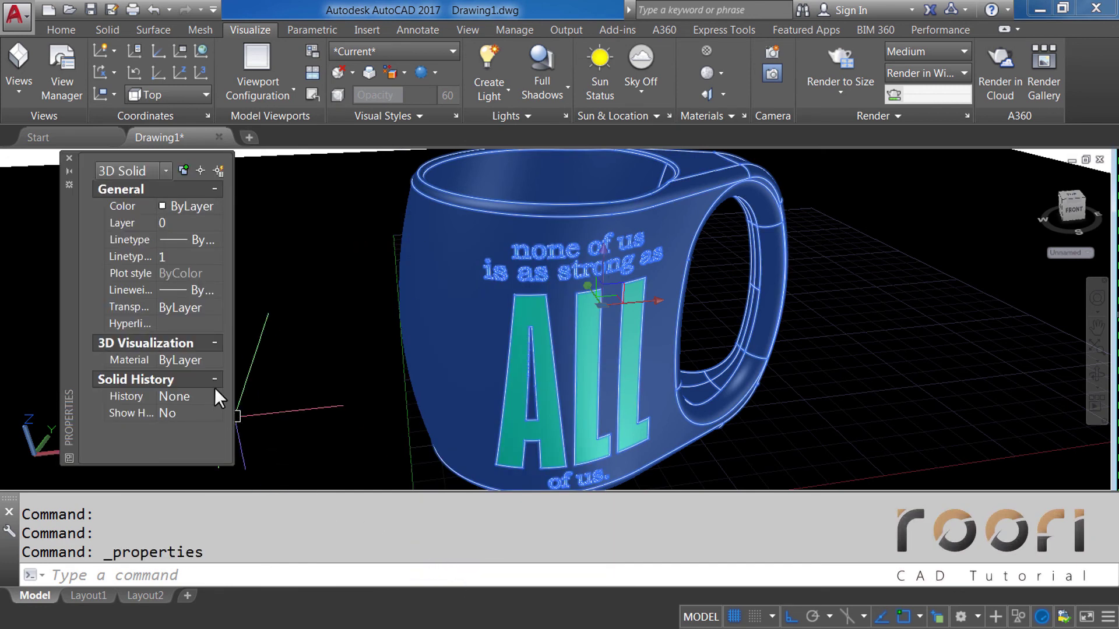
click(207, 360)
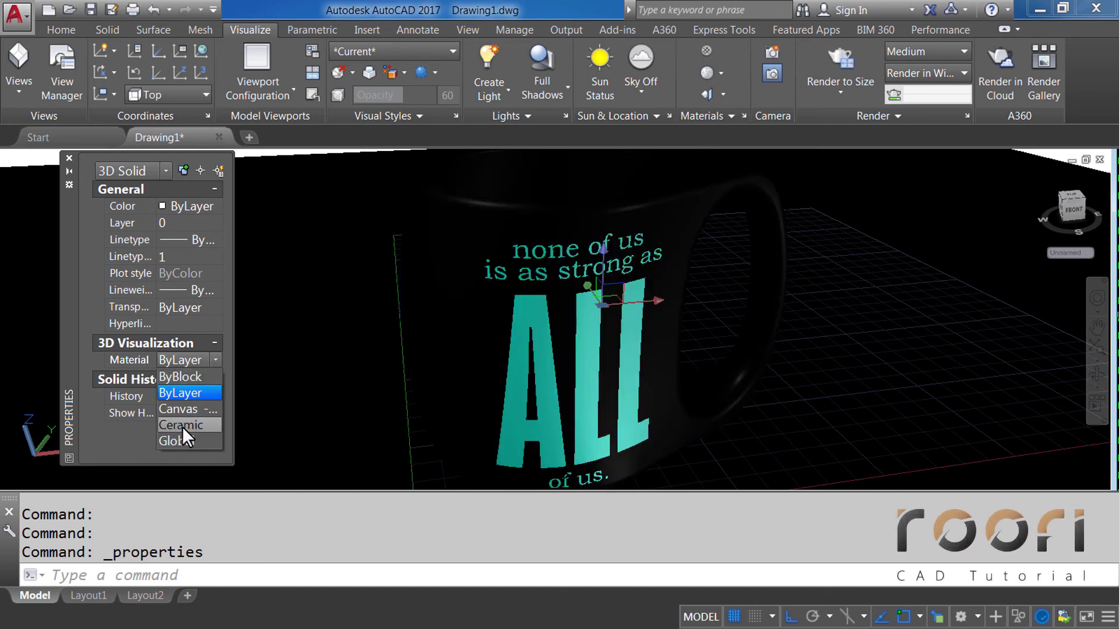
click(182, 426)
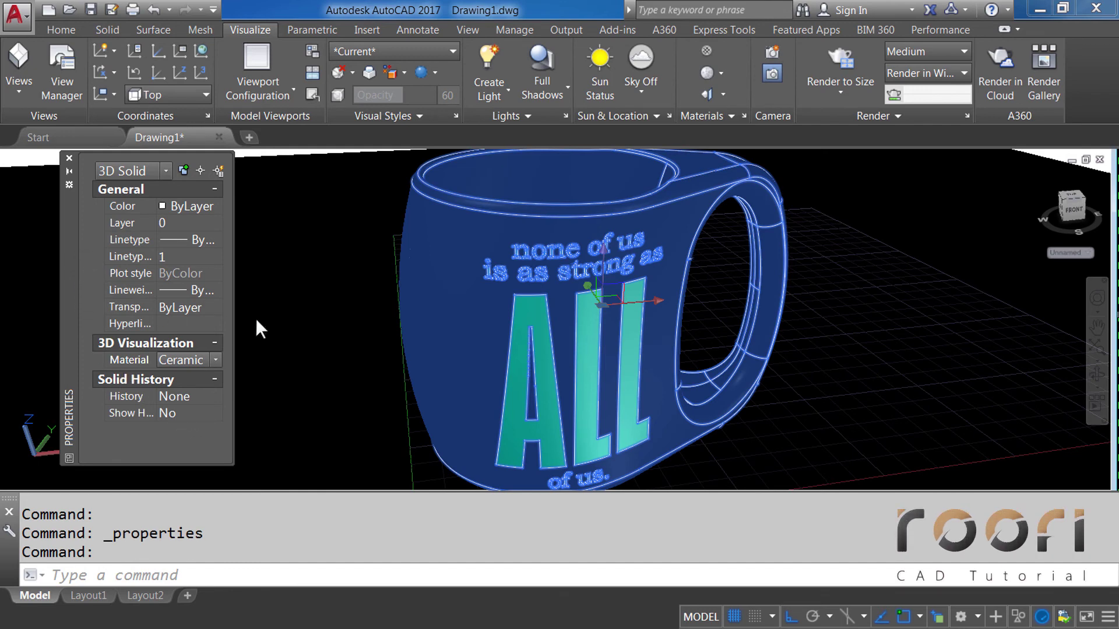
key(Escape)
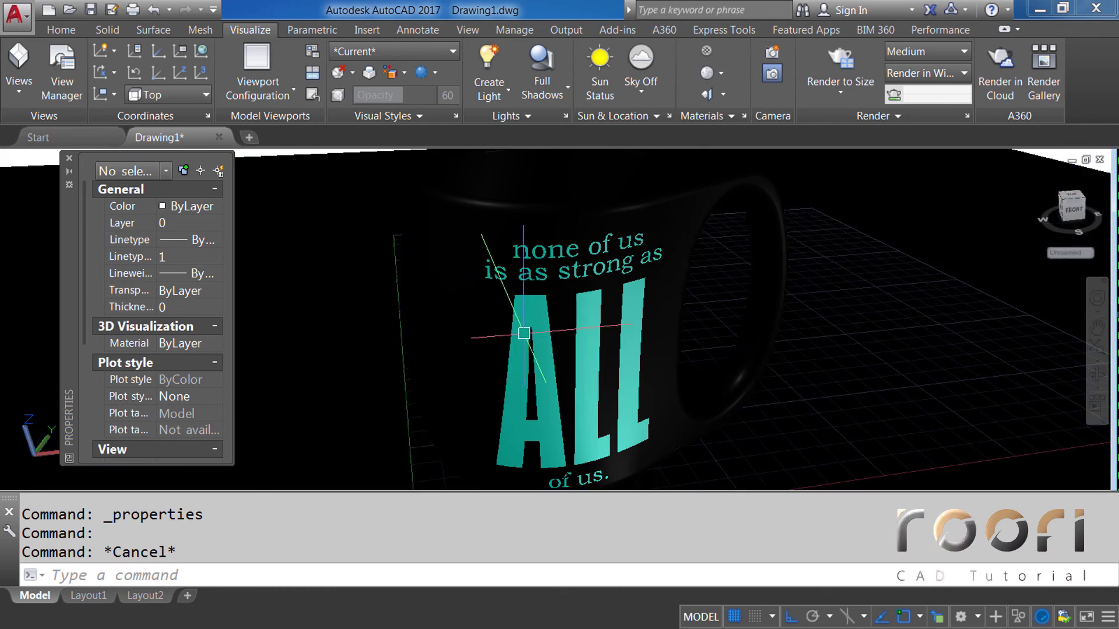
Step: Assign the Canvas - White 1 material to the lettering solid and close Properties
click(525, 331)
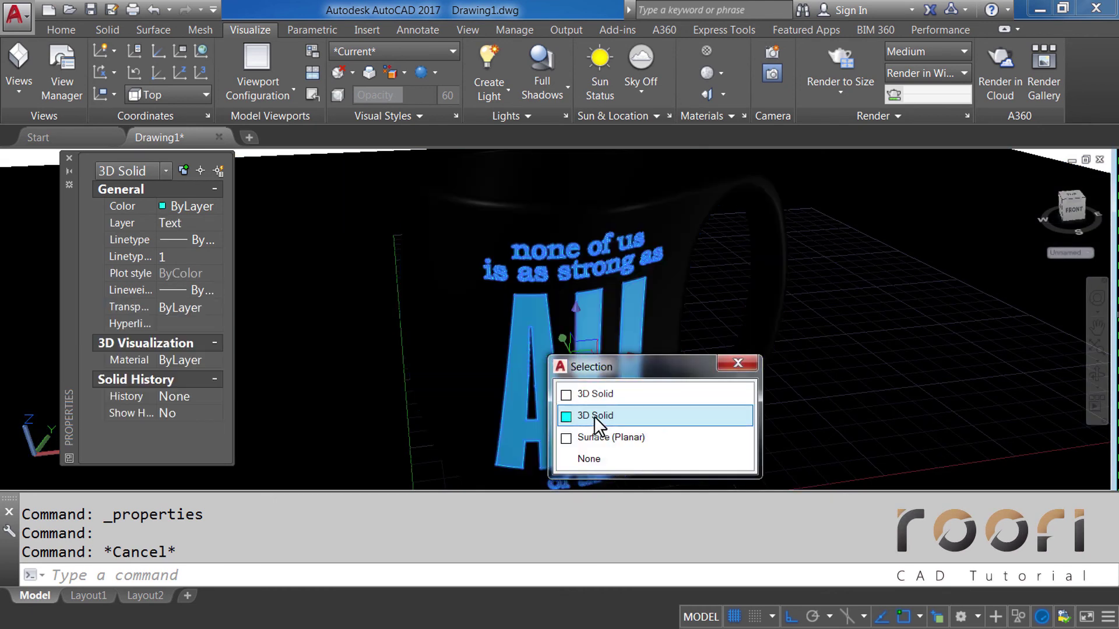
click(594, 413)
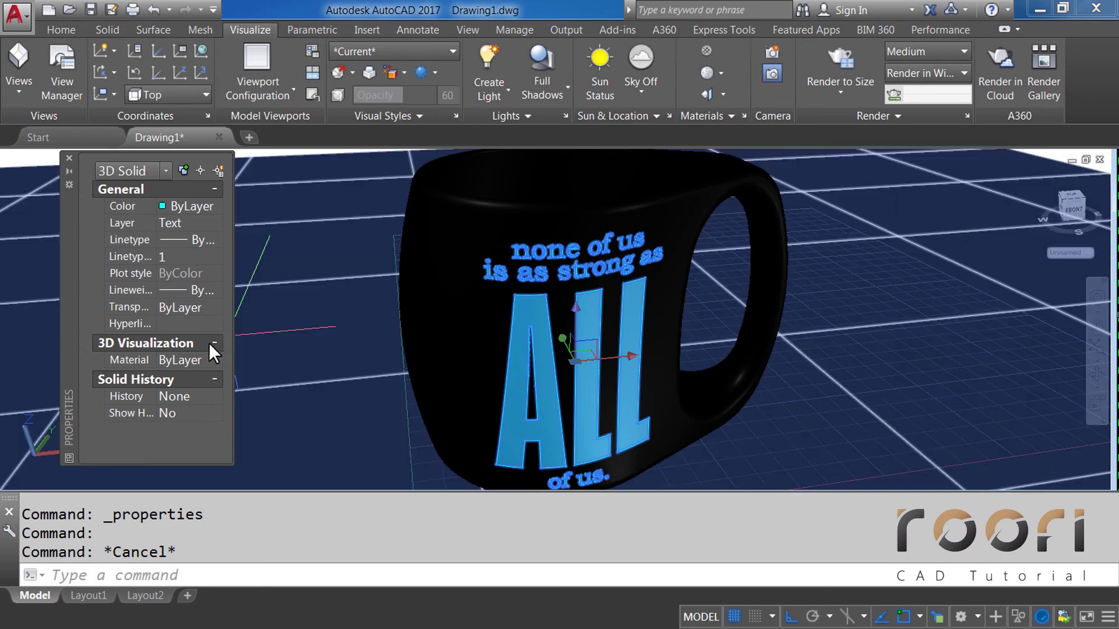
click(215, 359)
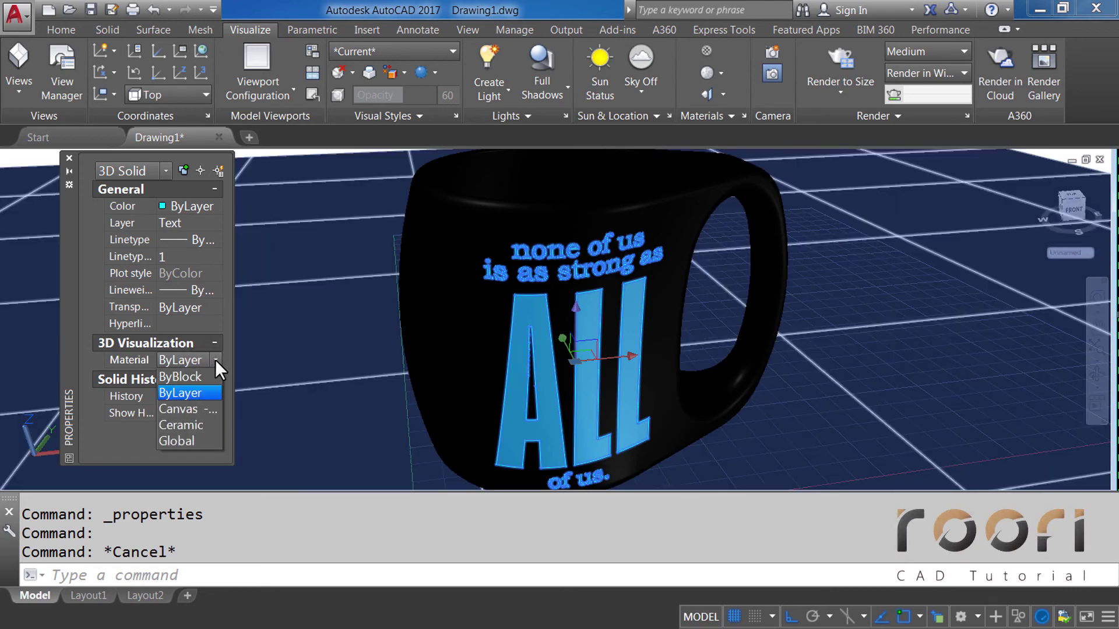
click(173, 408)
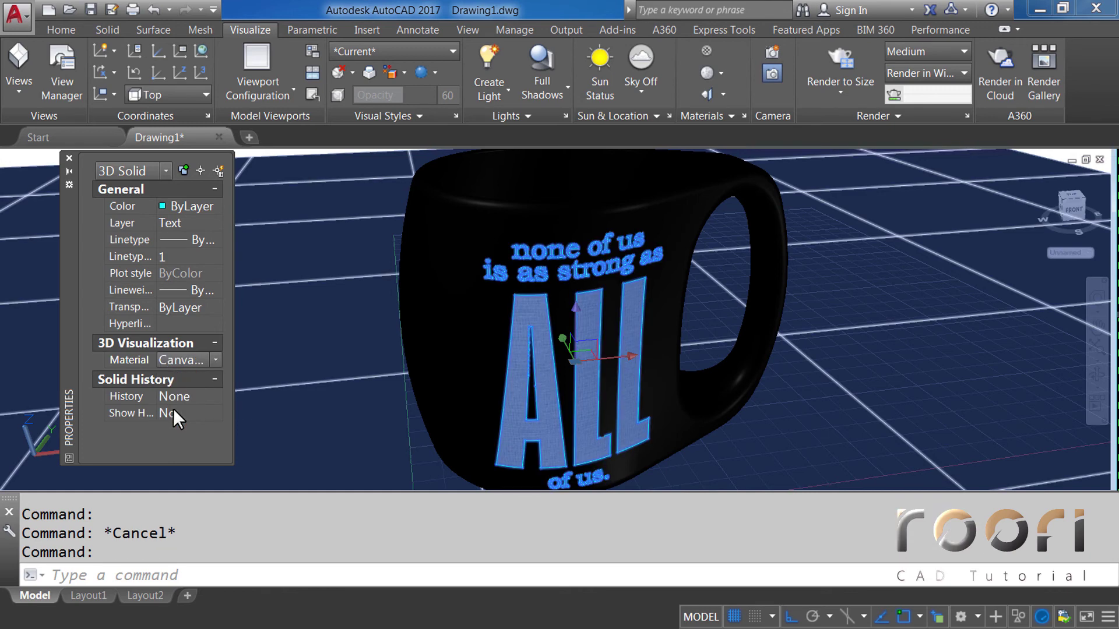
click(68, 157)
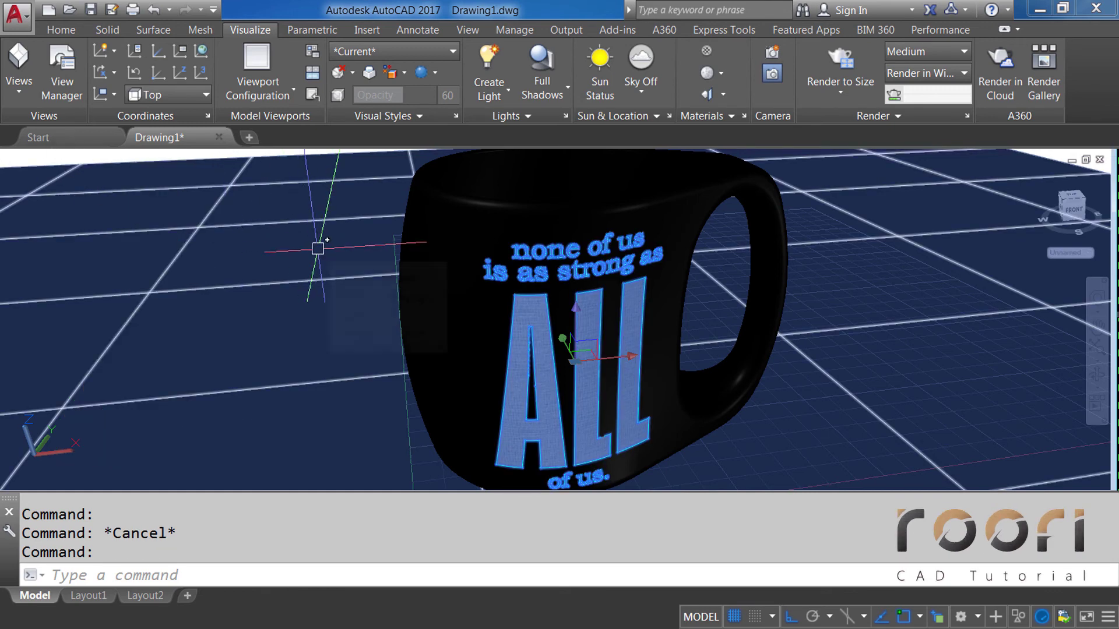
key(Escape)
text(RPR)
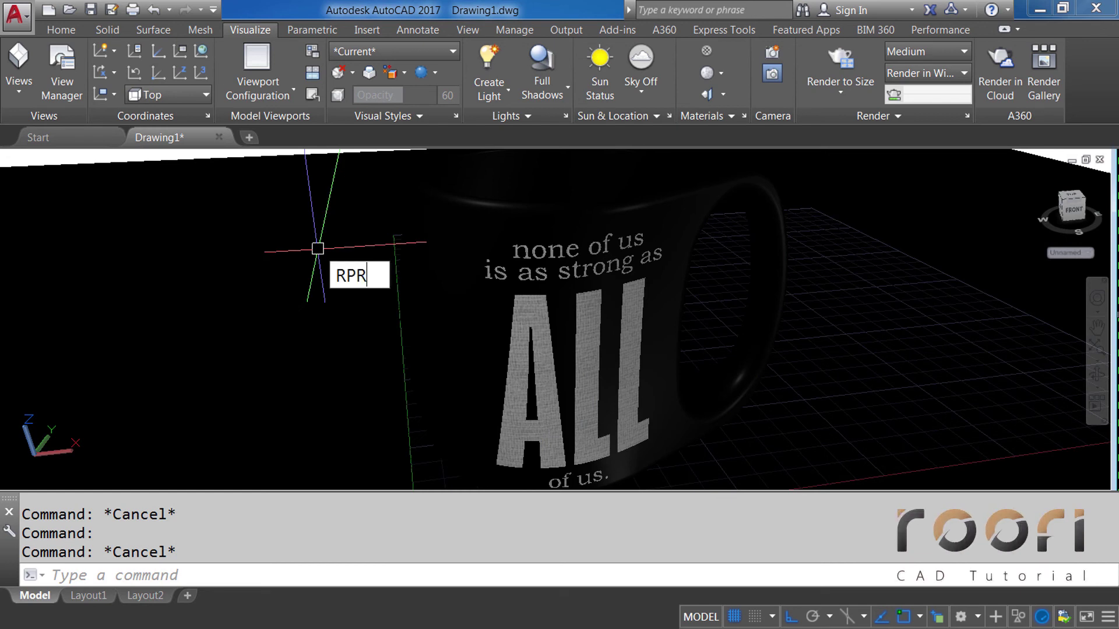
text(EF)
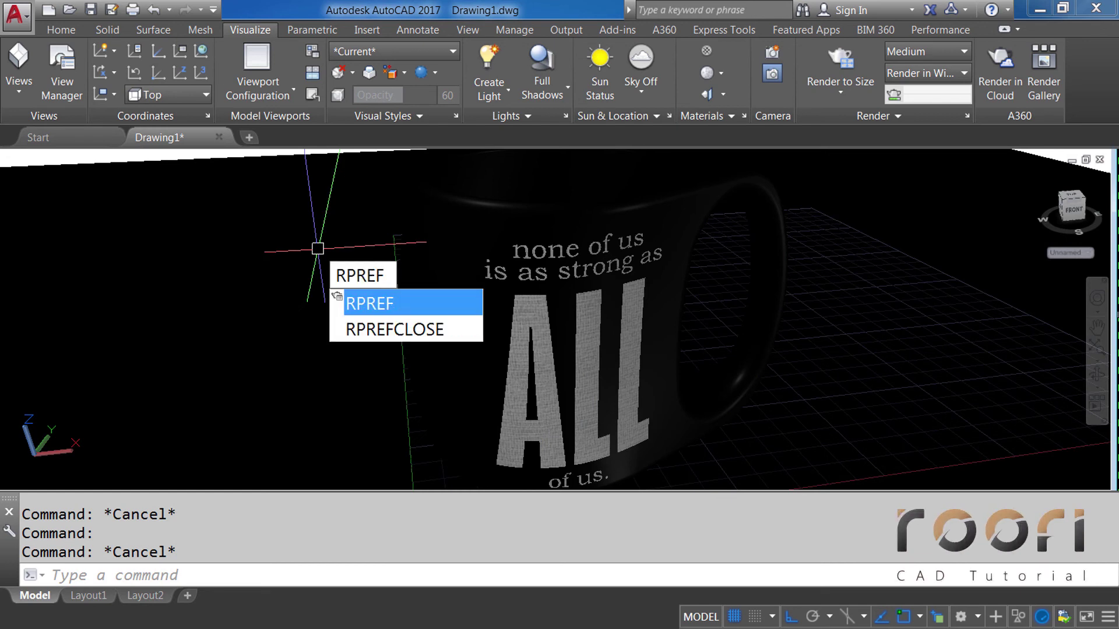
Step: Set the render size to 1280 x 720 HDTV and the High preset with 15 render levels
key(Return)
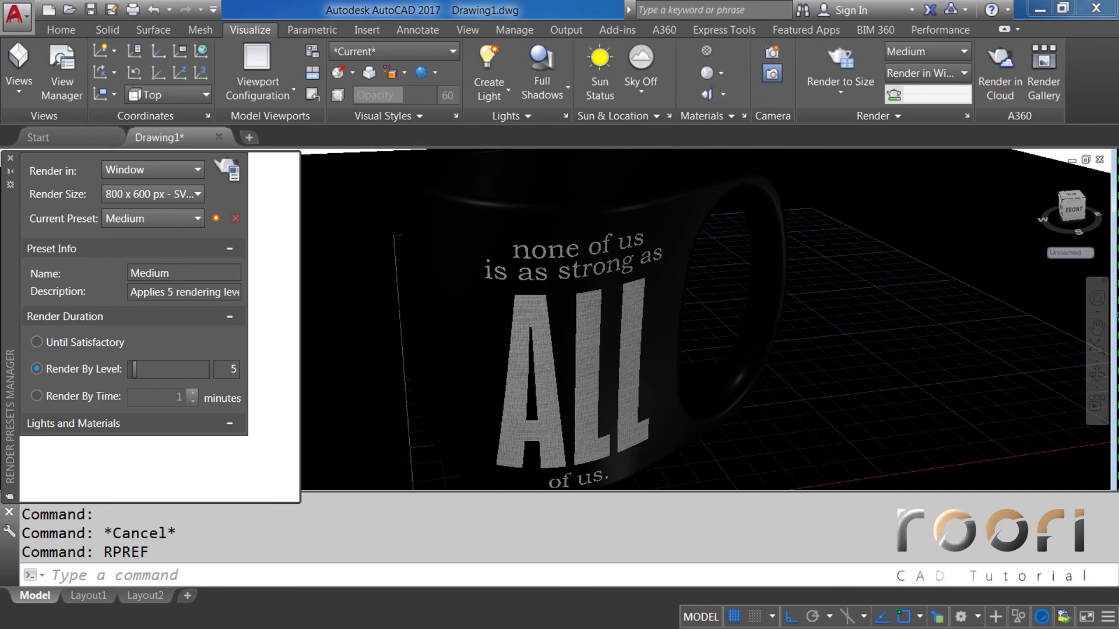
click(181, 197)
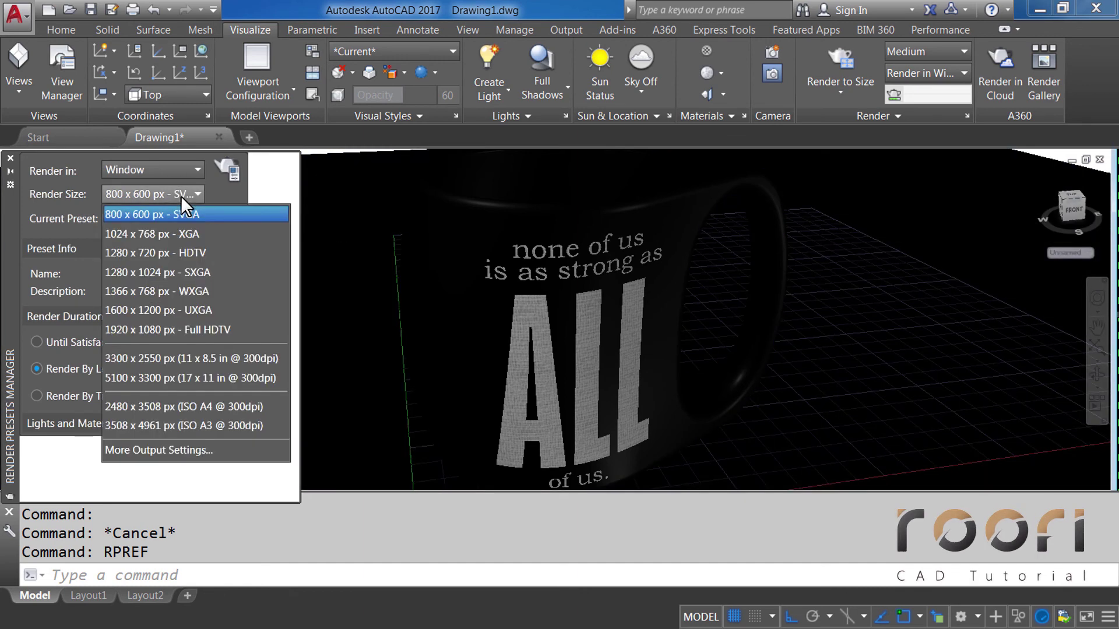
click(174, 254)
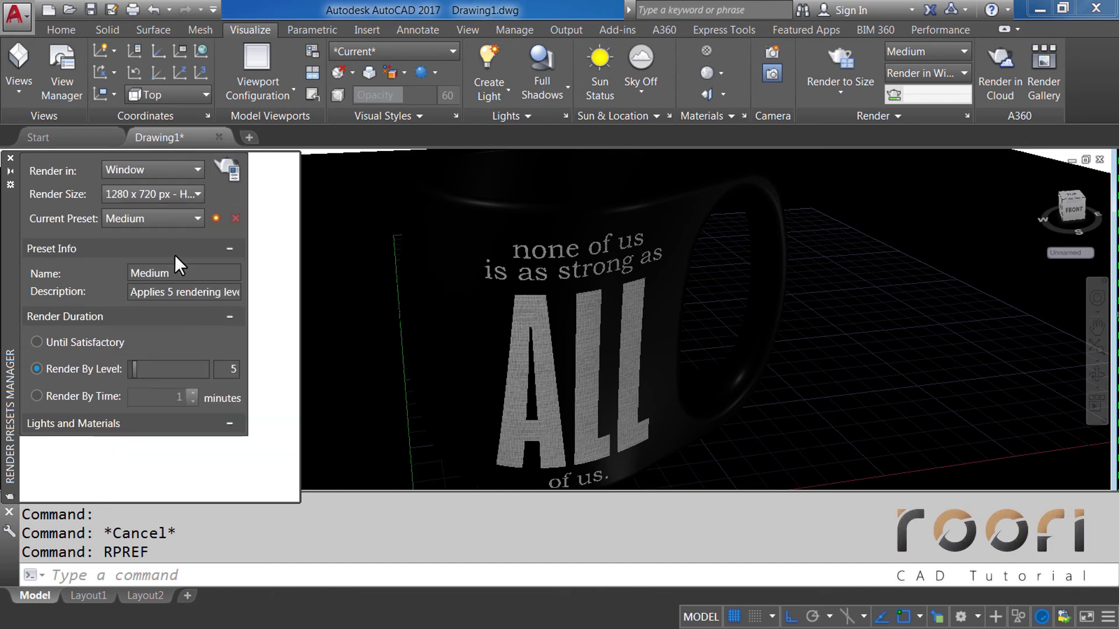
click(174, 221)
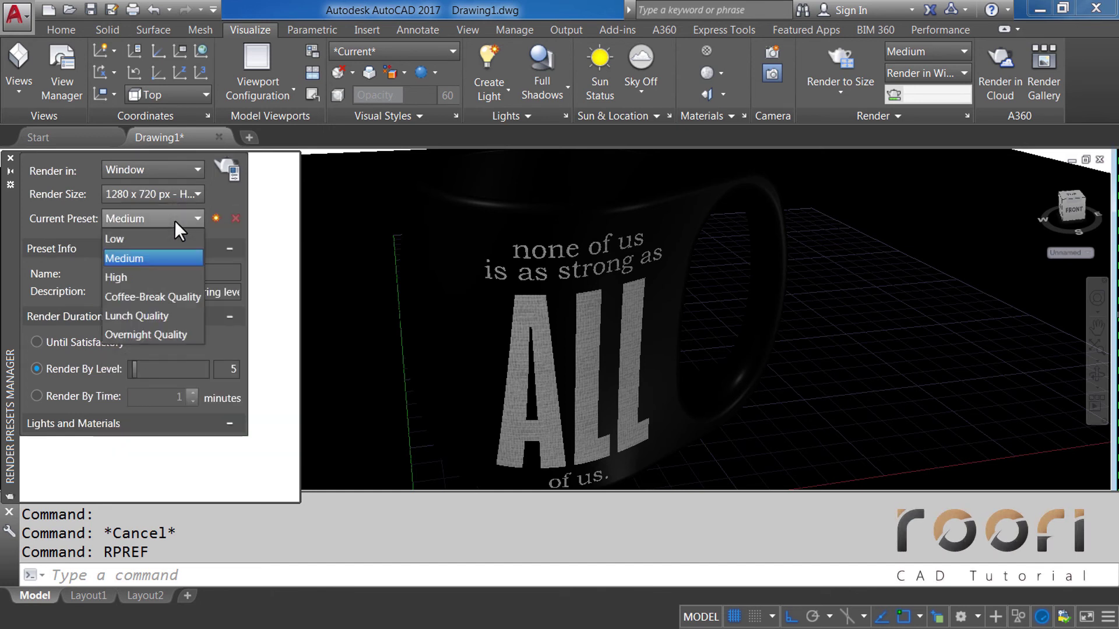
click(121, 277)
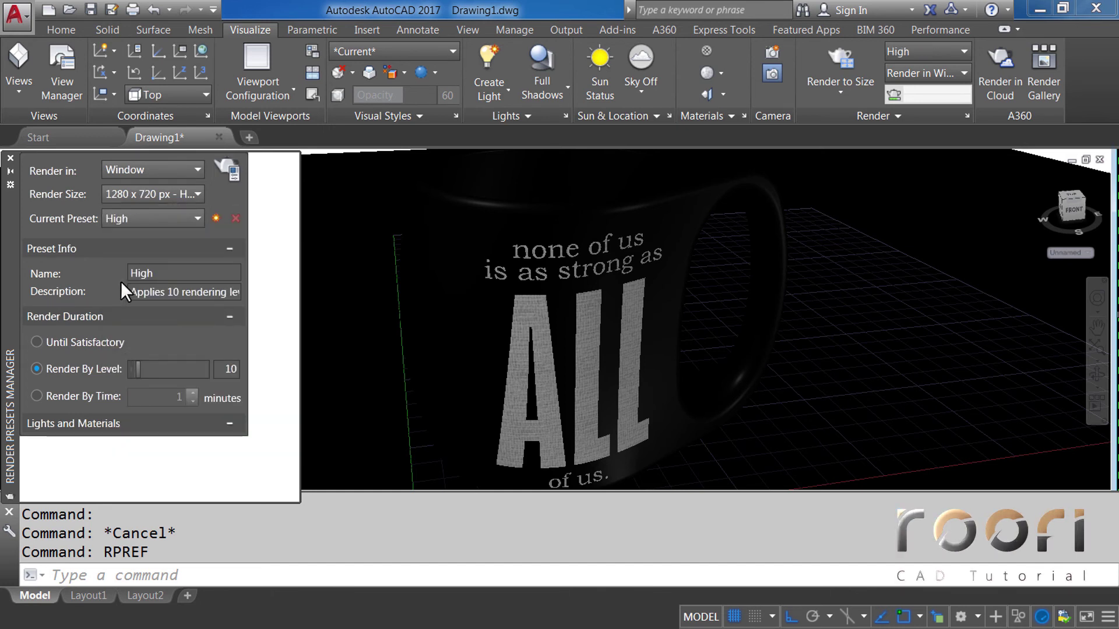
click(237, 370)
text(15)
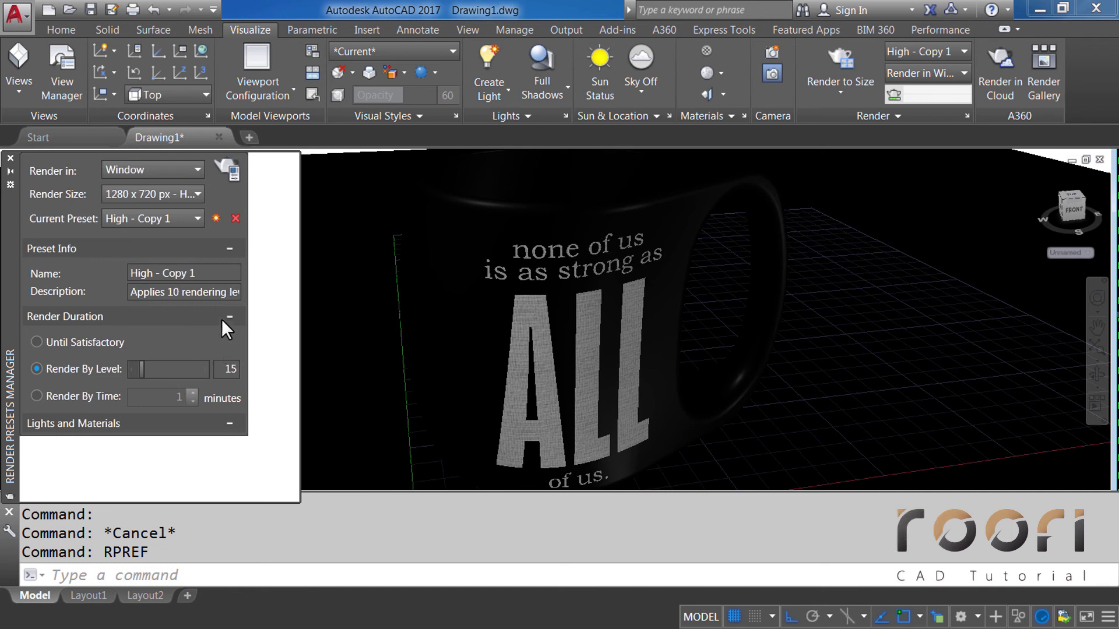
click(222, 195)
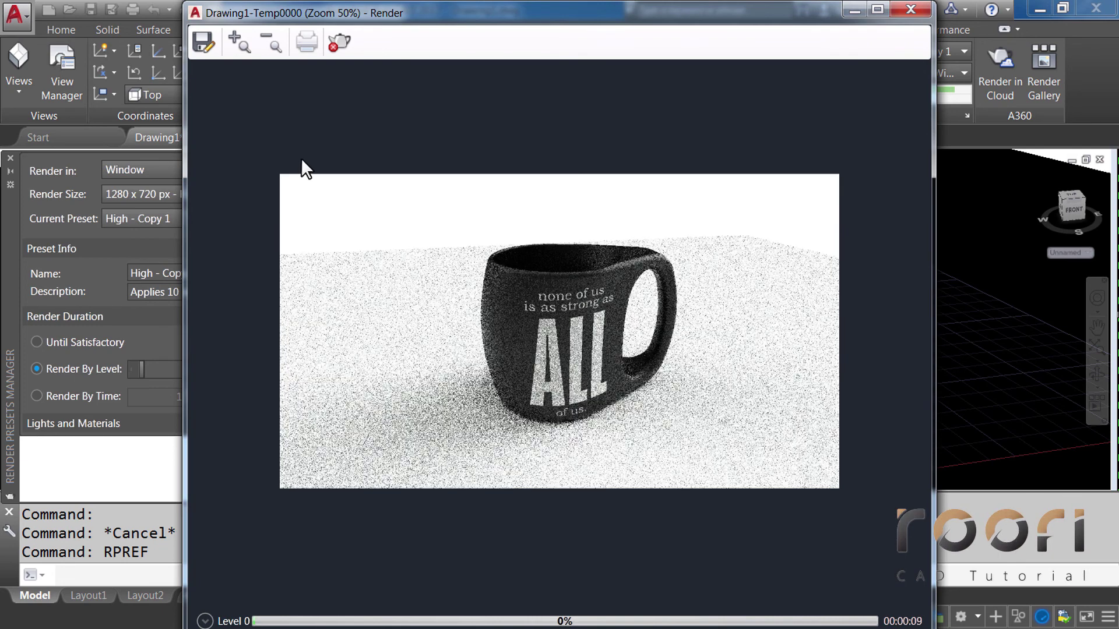
click(342, 43)
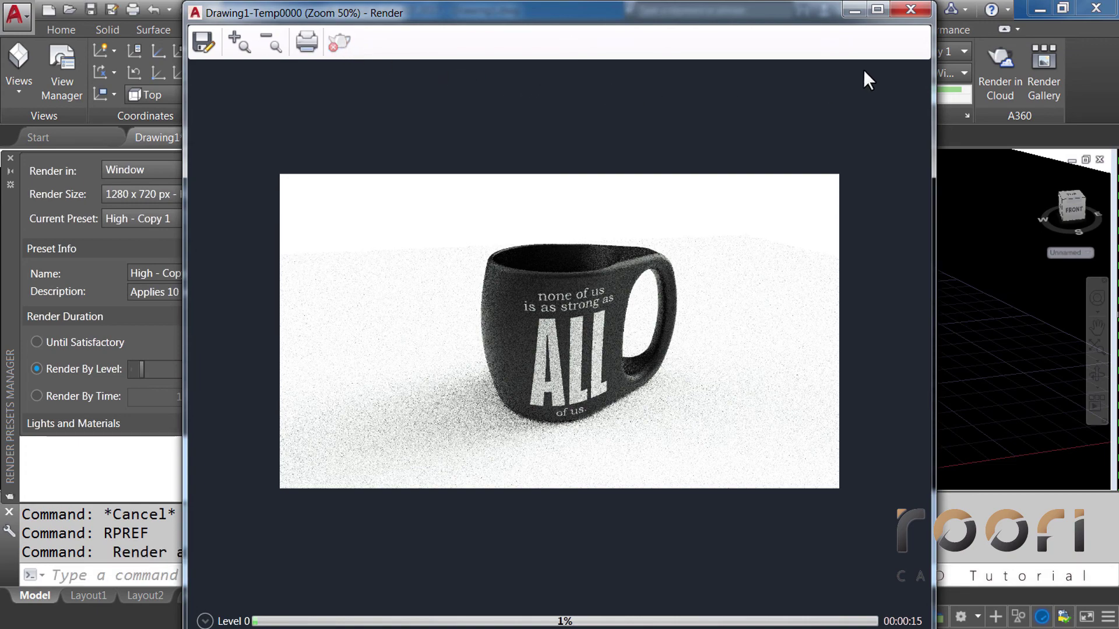
click(879, 14)
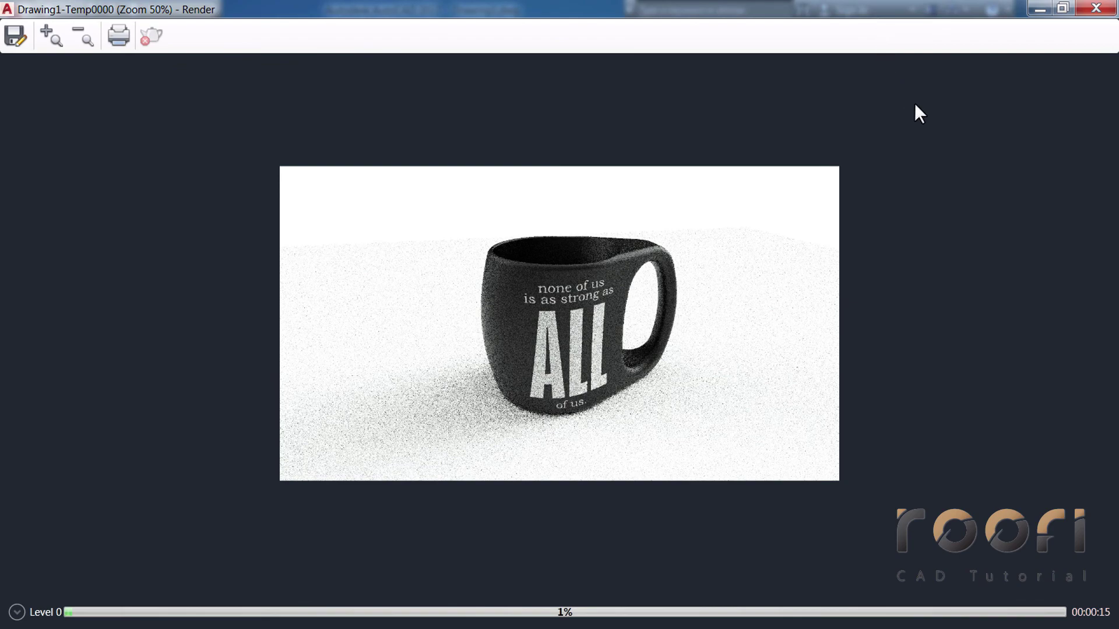
Step: Close the render window, then pan, orbit and zoom in on the mug's lettering and handle
click(1095, 8)
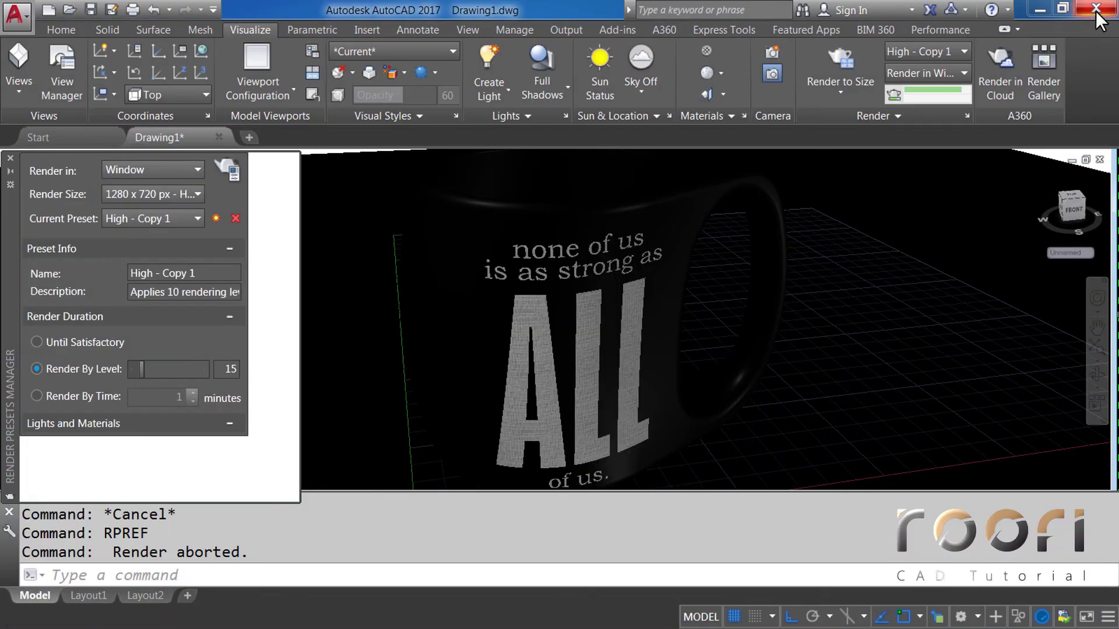
click(1097, 326)
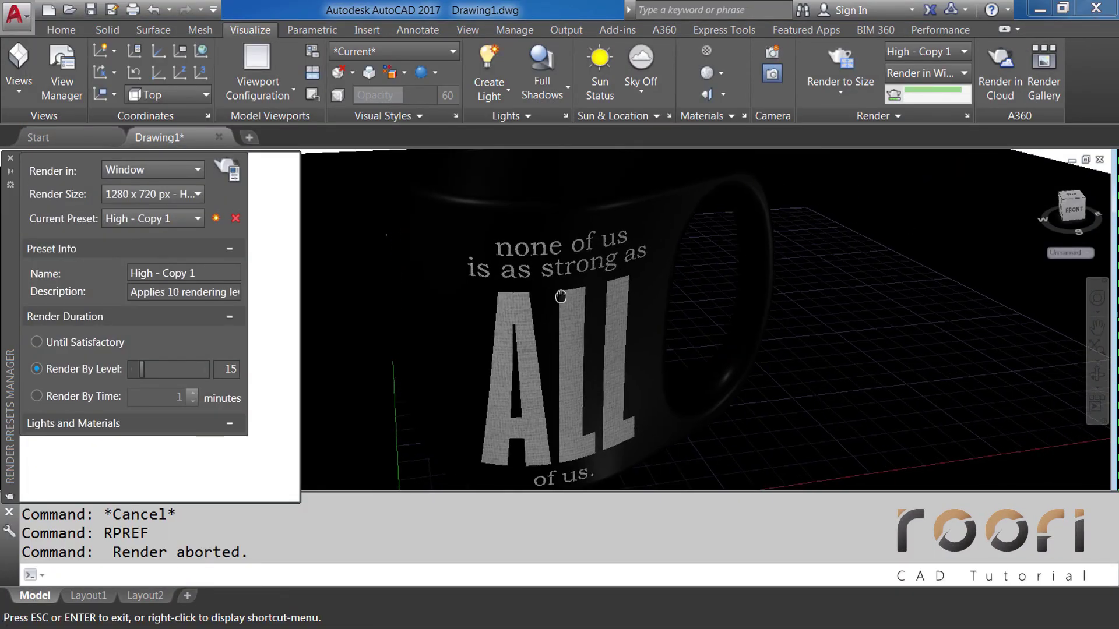
drag(583, 299, 555, 297)
key(Escape)
shift+middle_drag(555, 296, 542, 281)
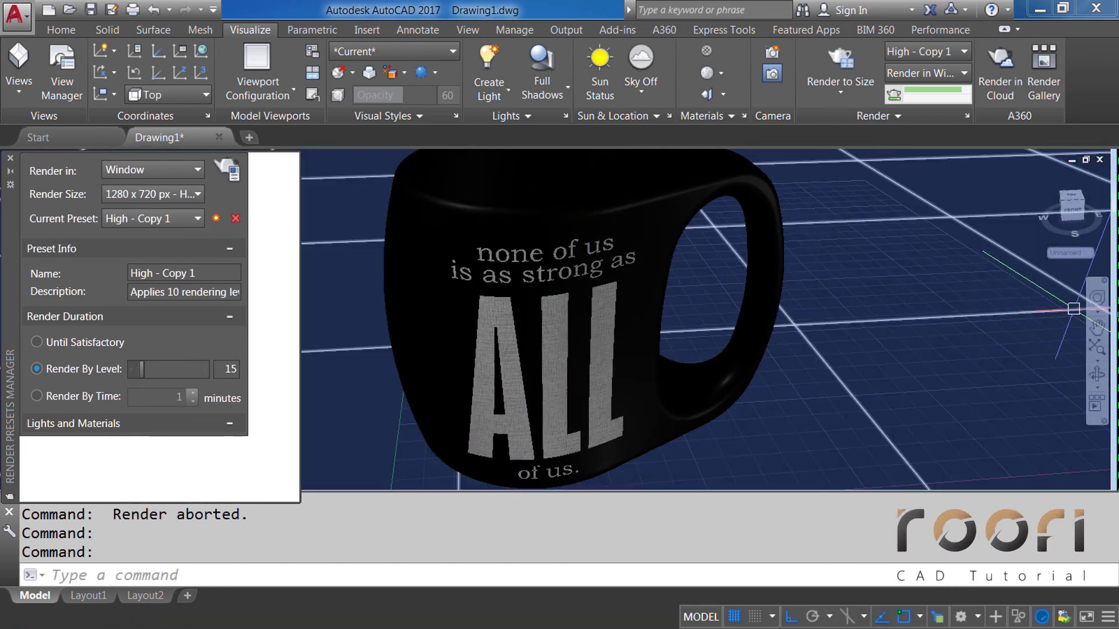
click(1096, 326)
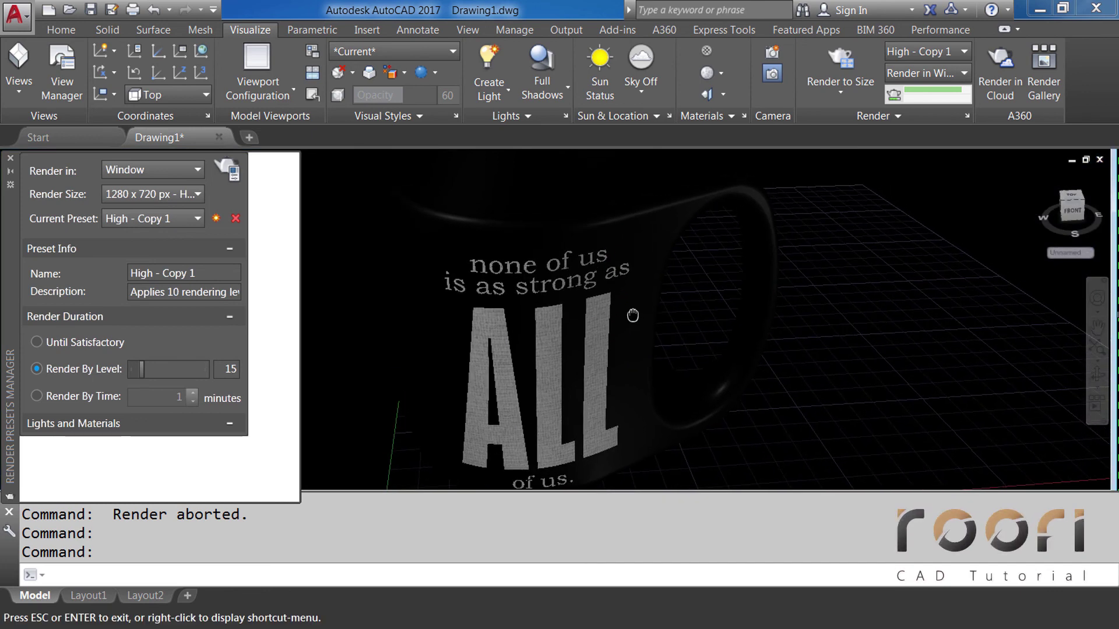
key(Escape)
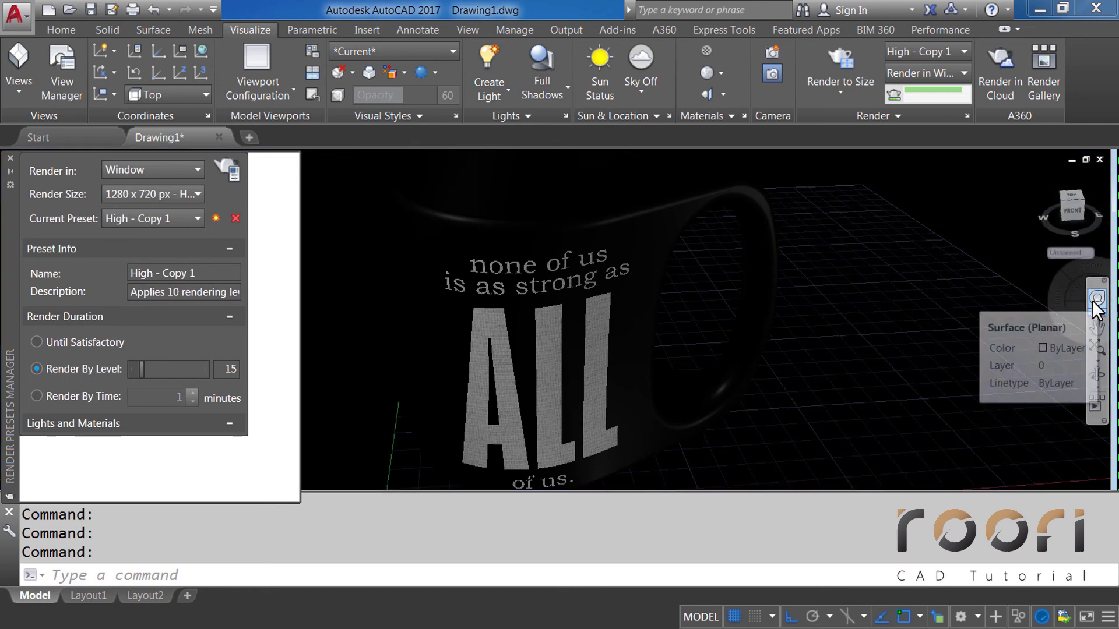
click(1094, 300)
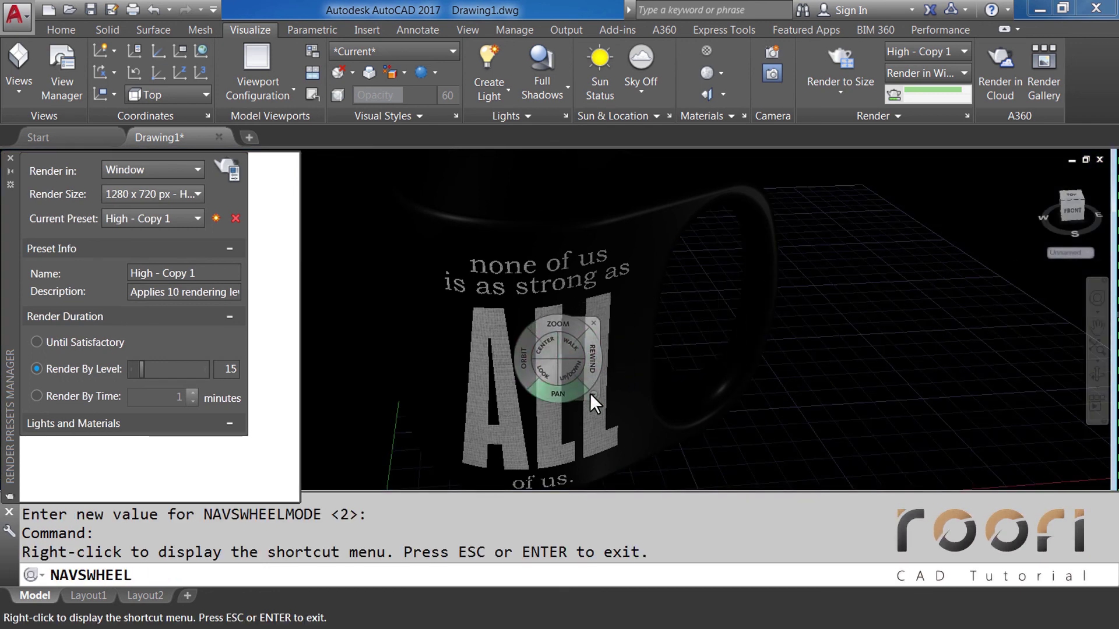
drag(560, 329, 561, 322)
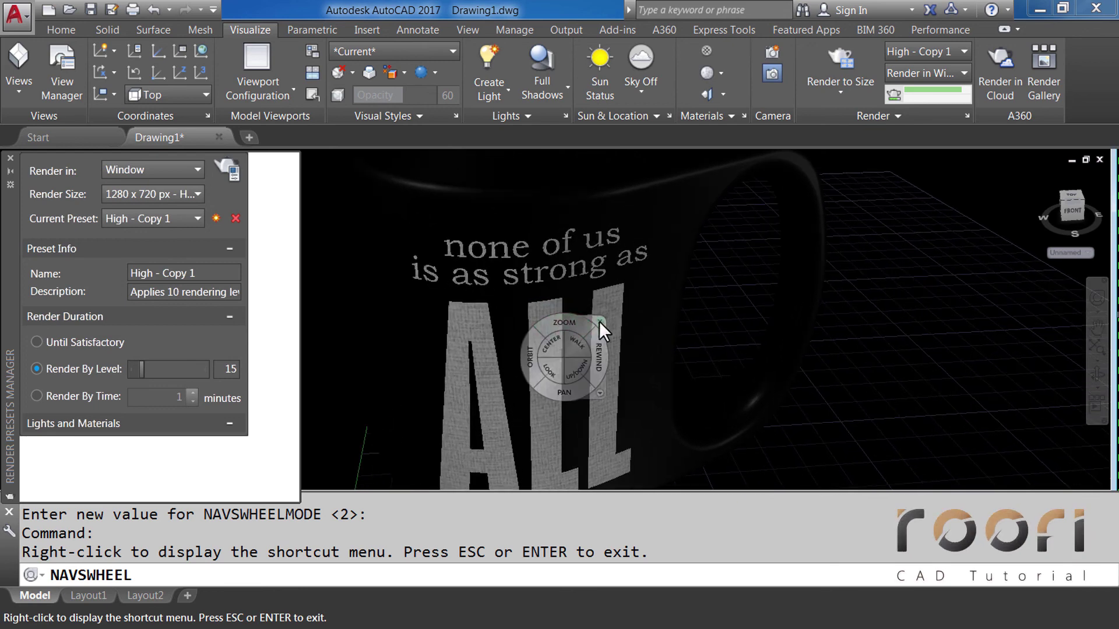
key(Escape)
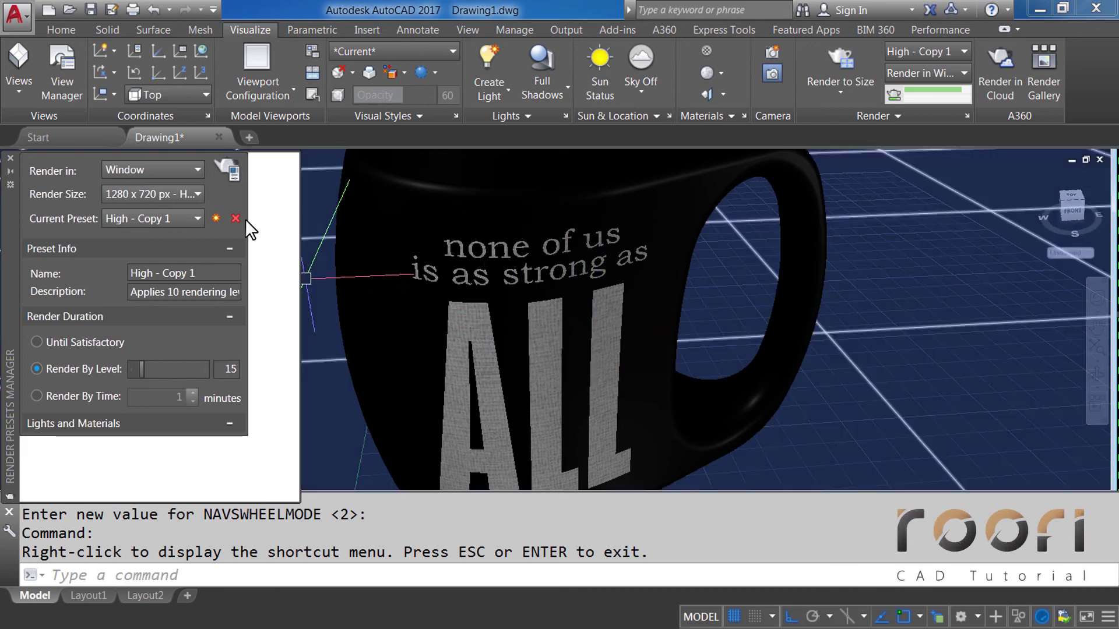
Step: Render the mug and view the rendered image at 100% zoom
click(228, 174)
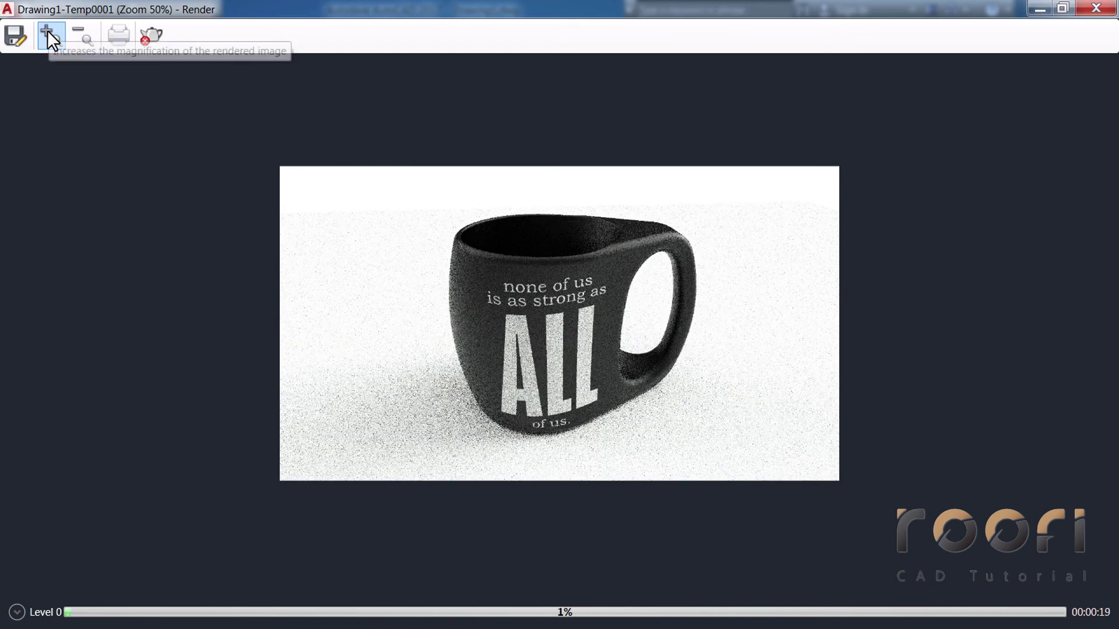
click(48, 31)
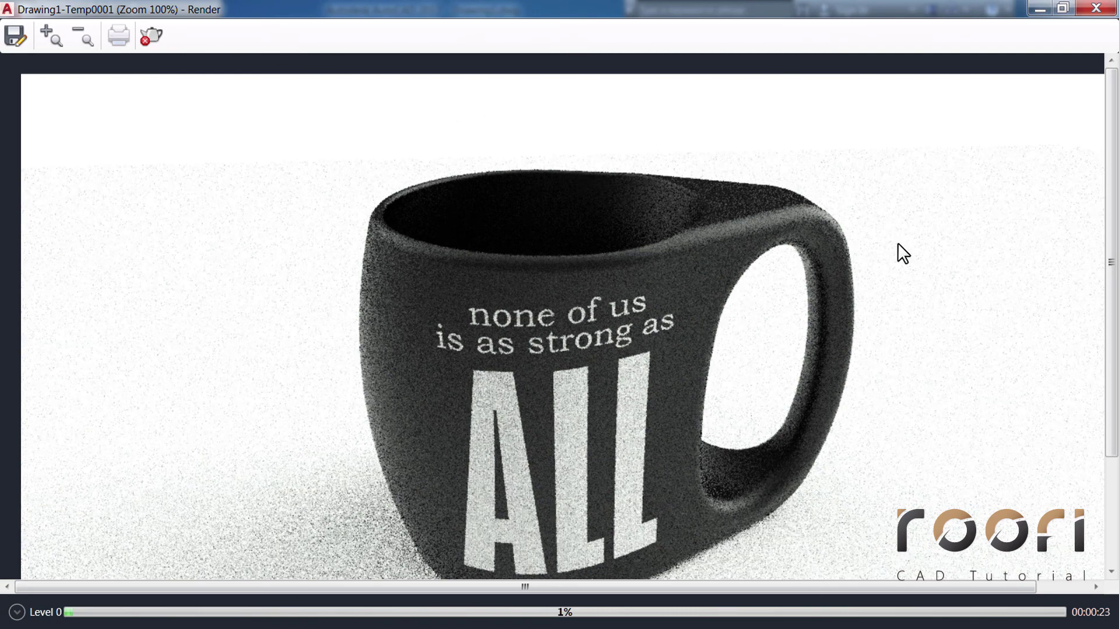
drag(1116, 223, 1116, 298)
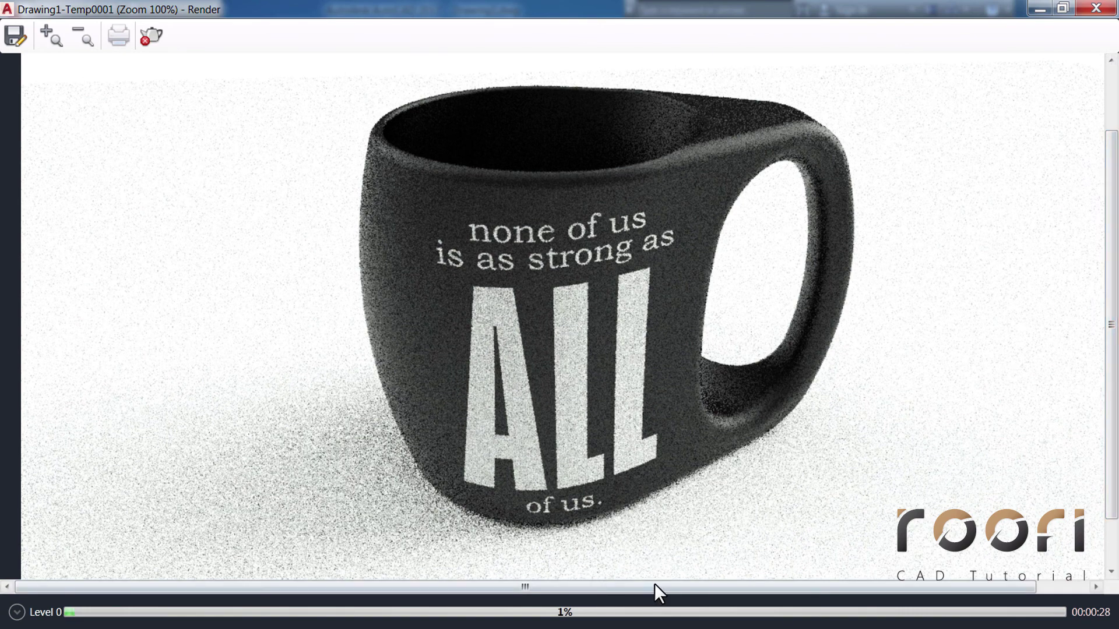
scroll(655, 584, down, 2)
Step: Inspect the full-size render, then cancel rendering at Level 4, 4%
drag(649, 588, 641, 587)
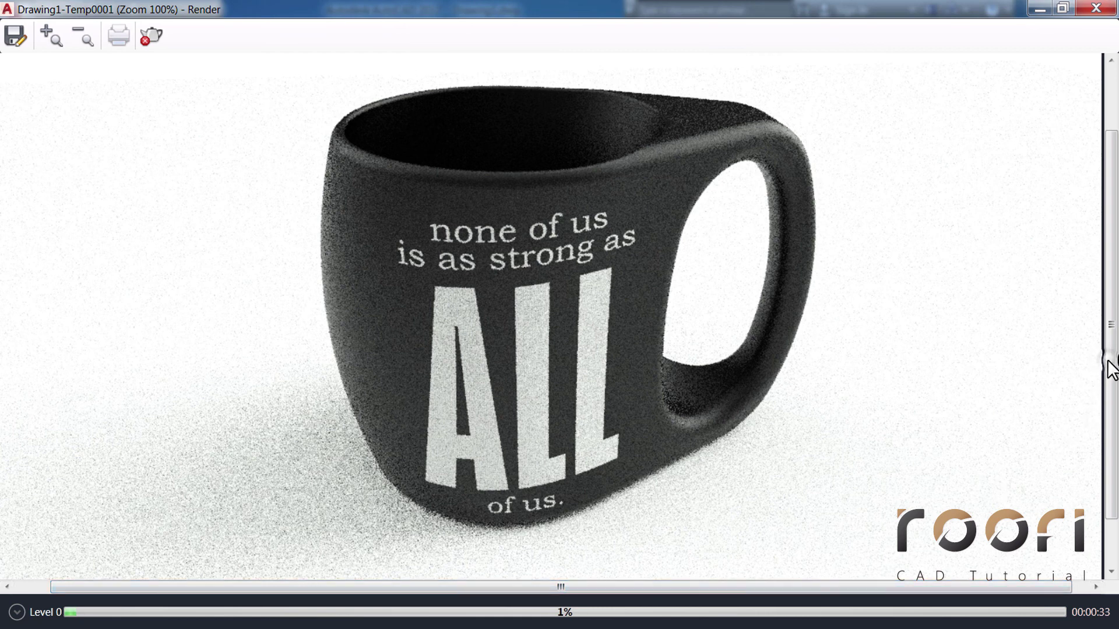
scroll(1110, 359, up, 1)
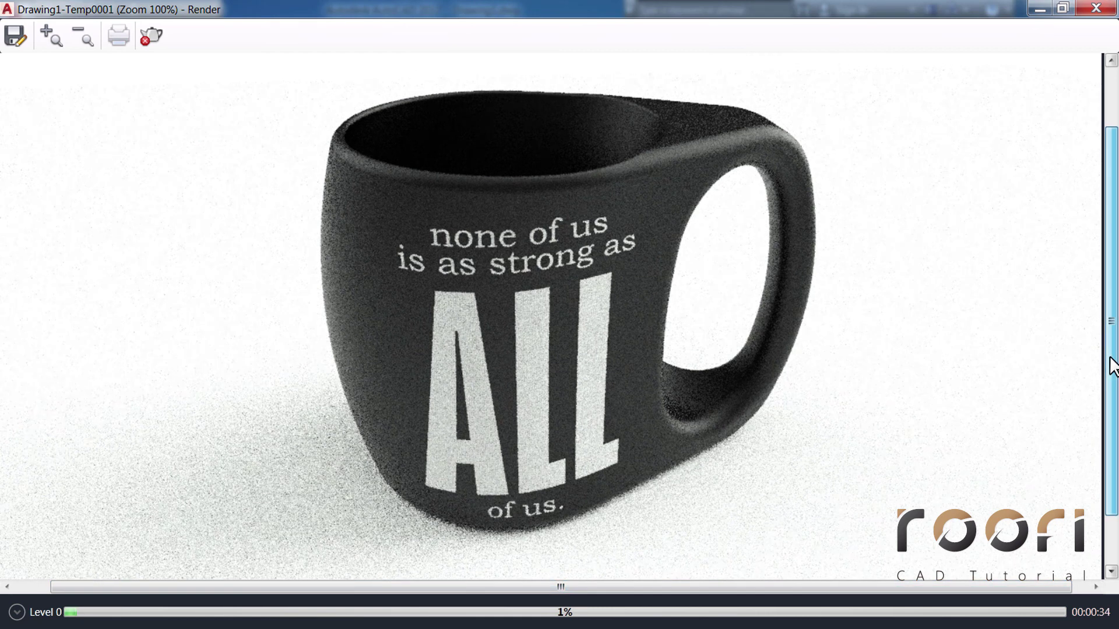
scroll(1112, 361, up, 1)
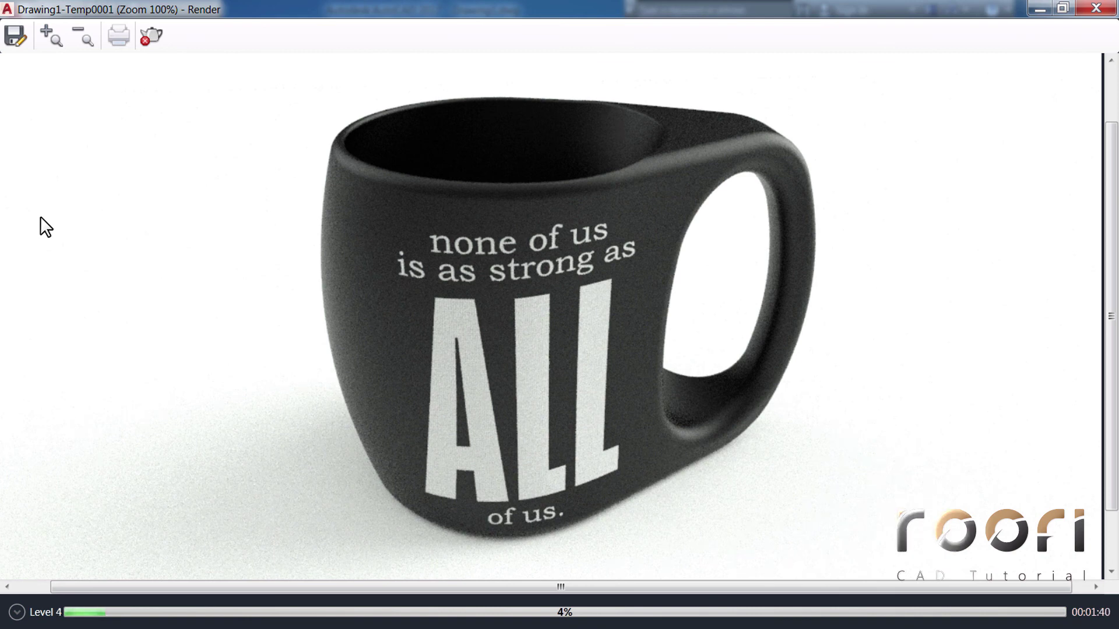
click(154, 40)
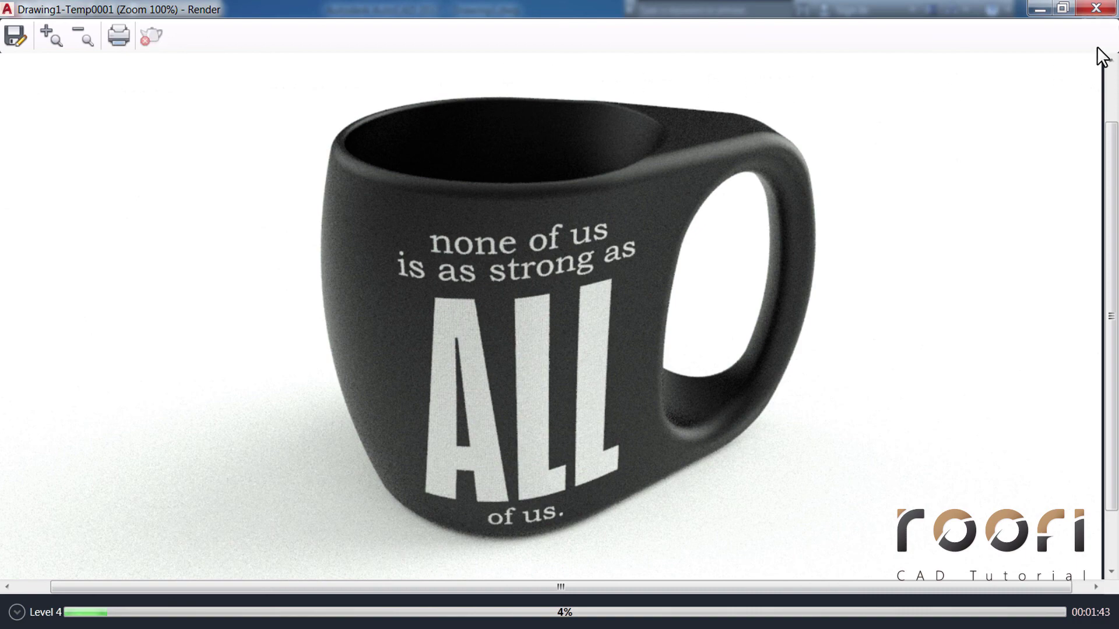
Step: Close the render and orbit and zoom the viewport slightly closer to the mug's slogan
click(1096, 8)
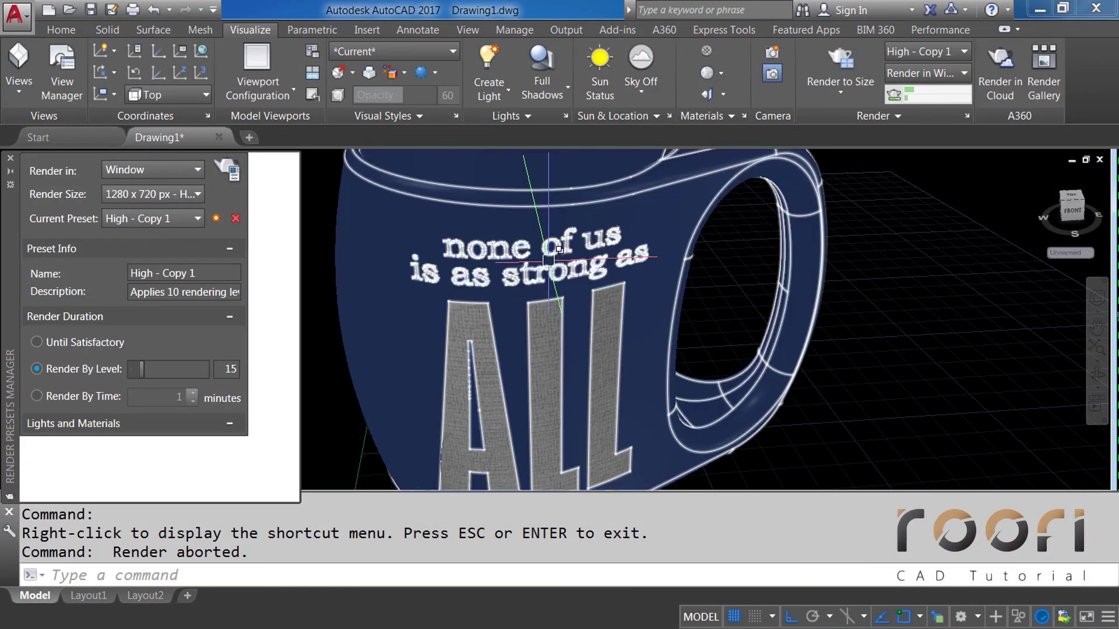
mouse_move(548, 256)
shift+middle_down()
mouse_move(571, 296)
mouse_move(547, 266)
shift+middle_up()
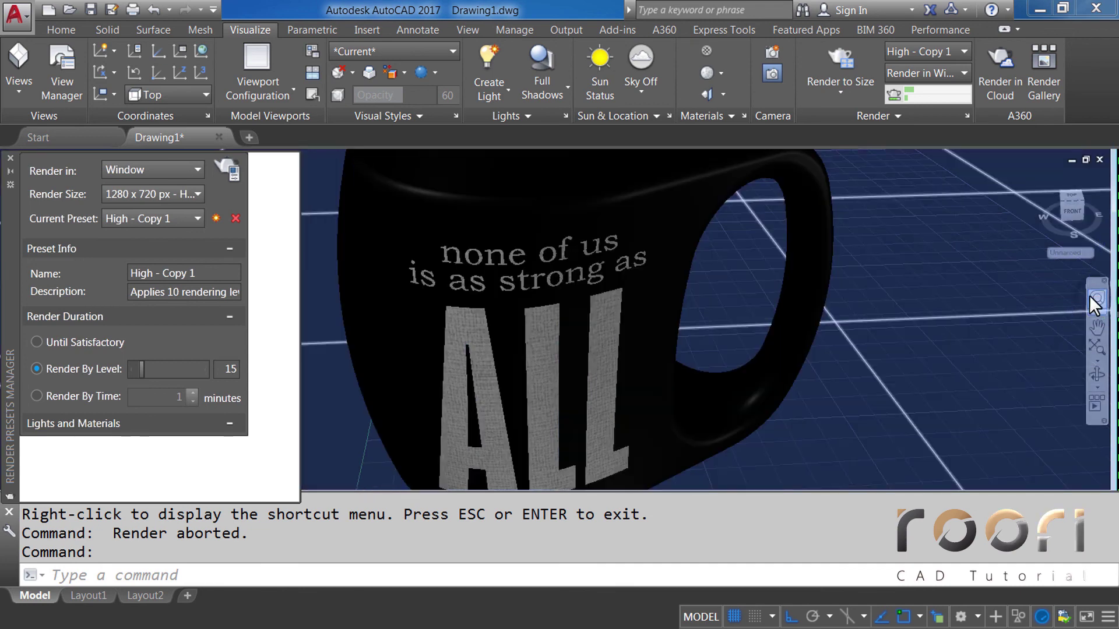
click(1097, 299)
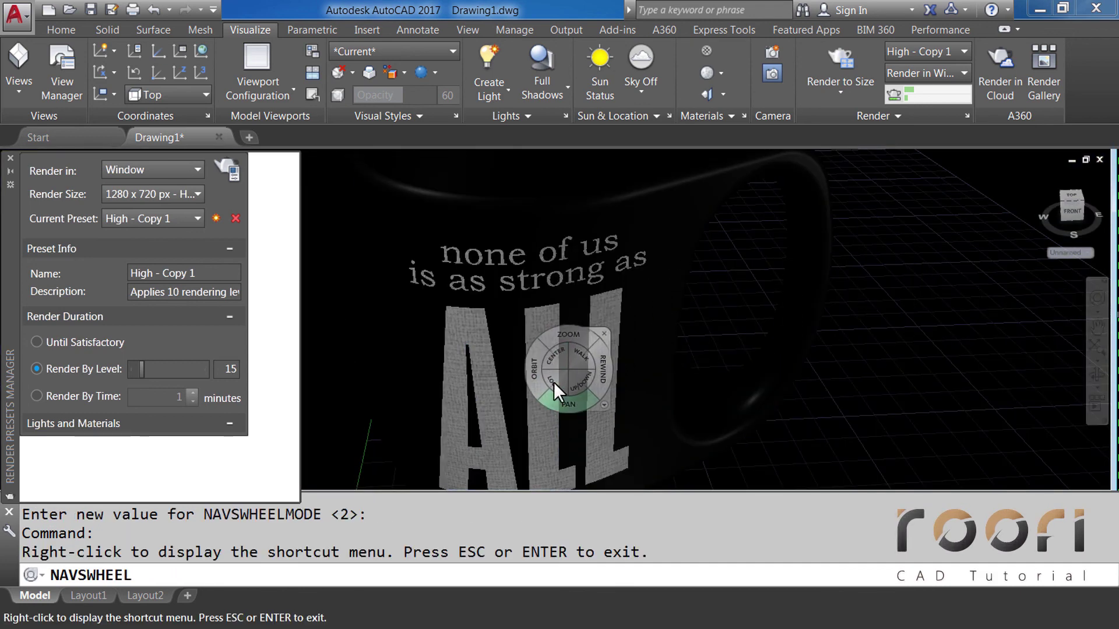
drag(568, 336, 570, 337)
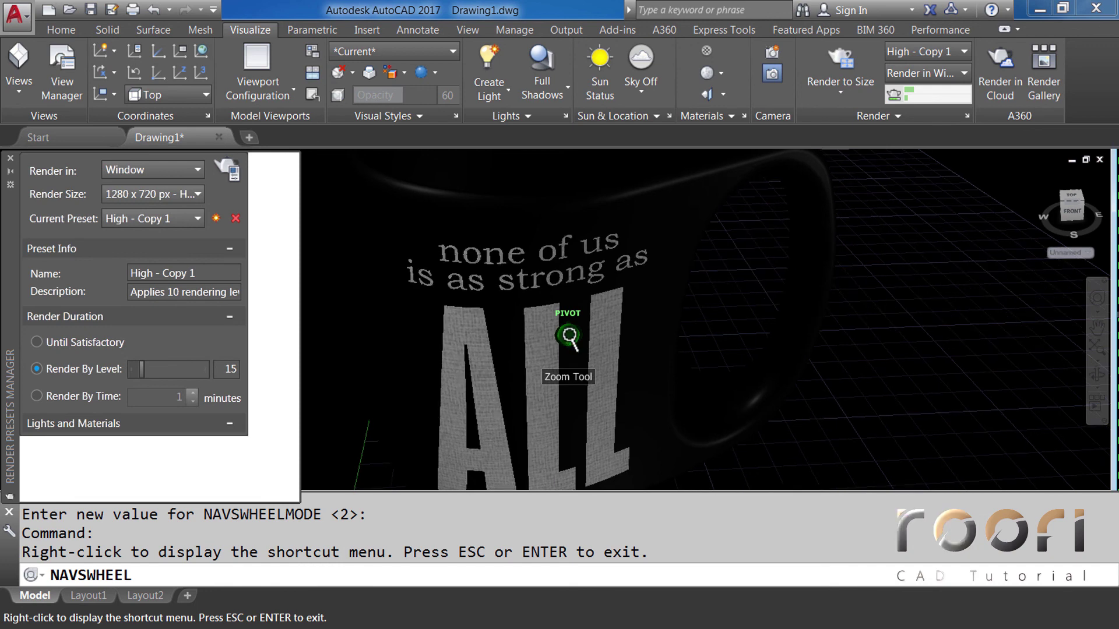
key(Escape)
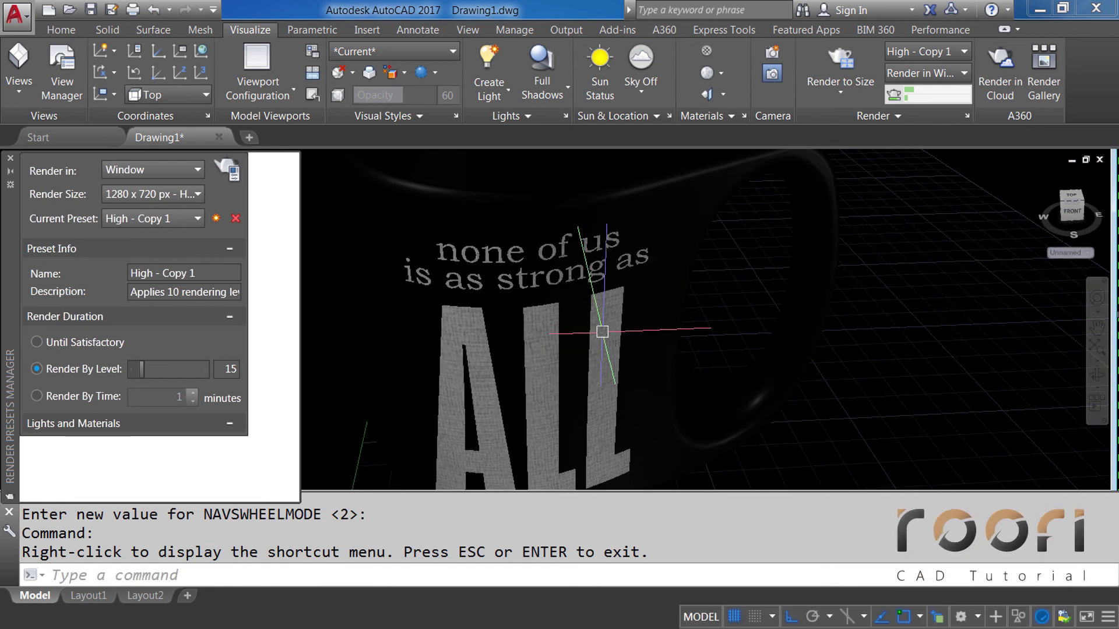
Step: Render the mug again, close the result, and pan the view to move the mug down
click(231, 173)
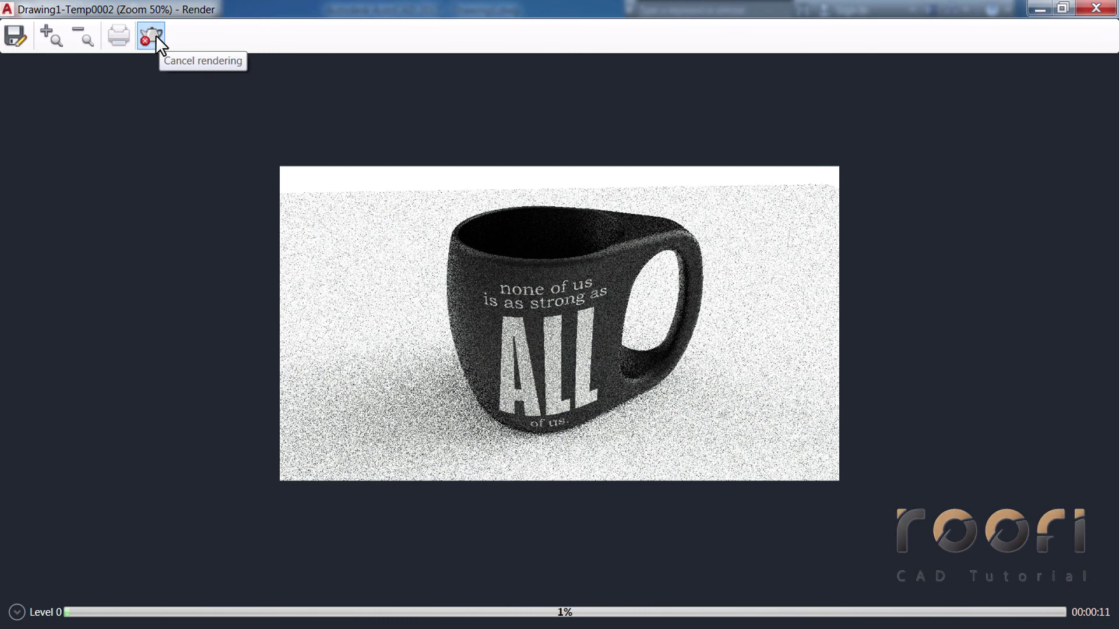
click(1095, 8)
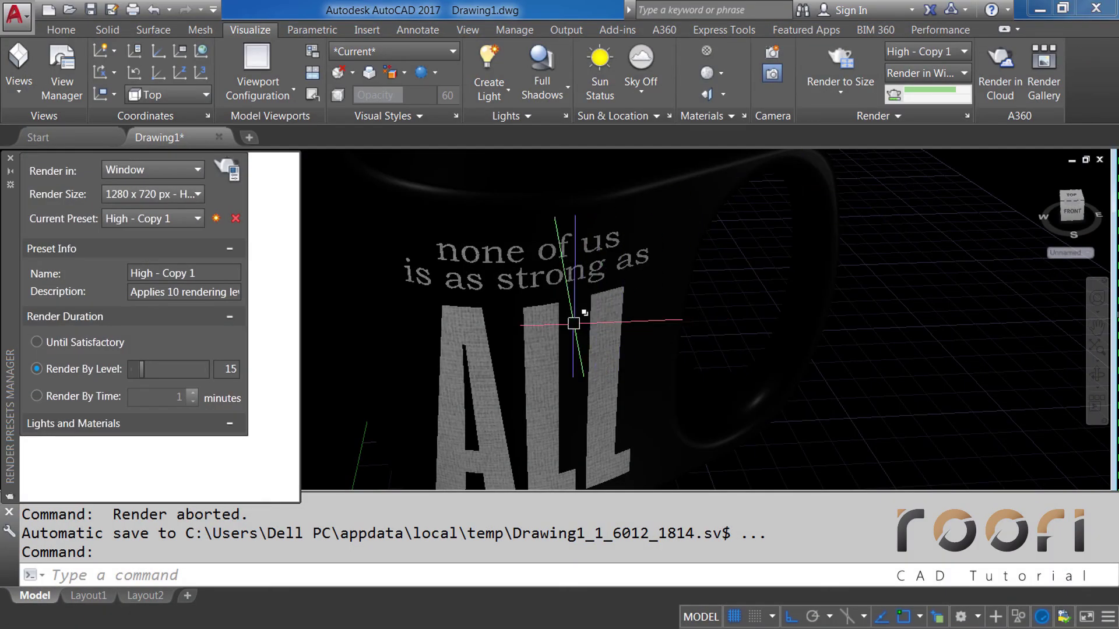
middle_drag(574, 323, 564, 337)
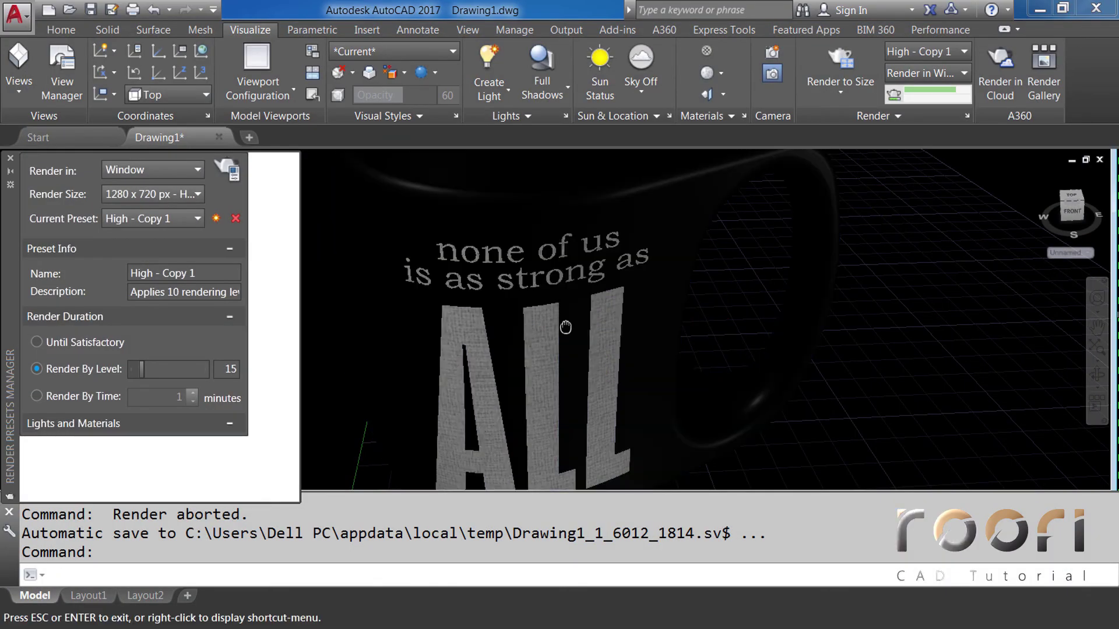
key(Escape)
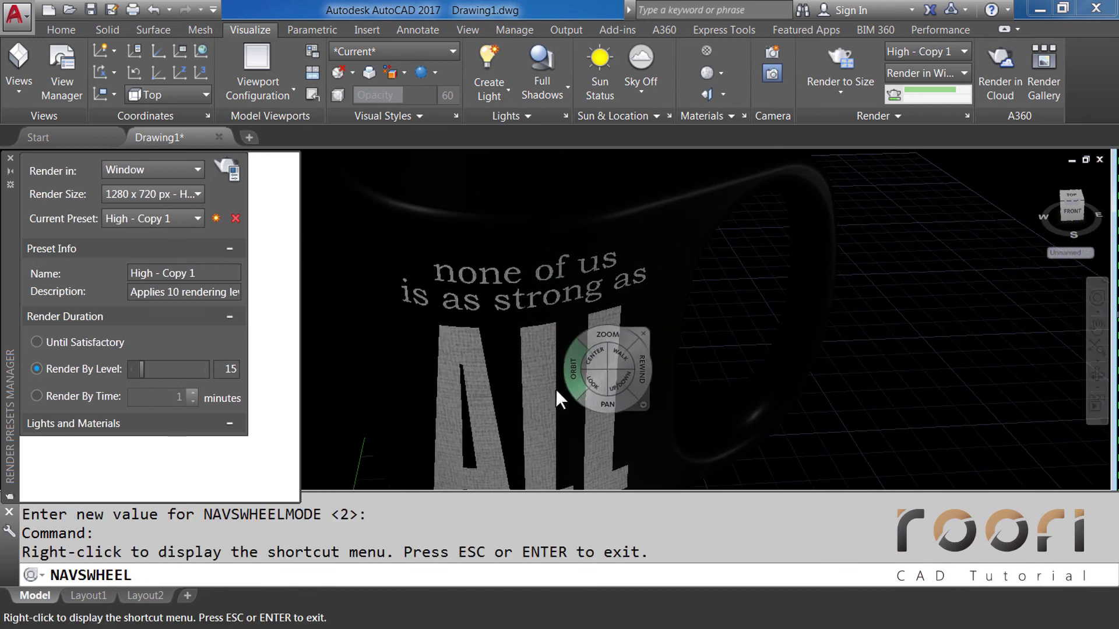
Step: Zoom slightly on the mug, render from the new view, and cancel at Level 0, 1%
drag(546, 351, 549, 351)
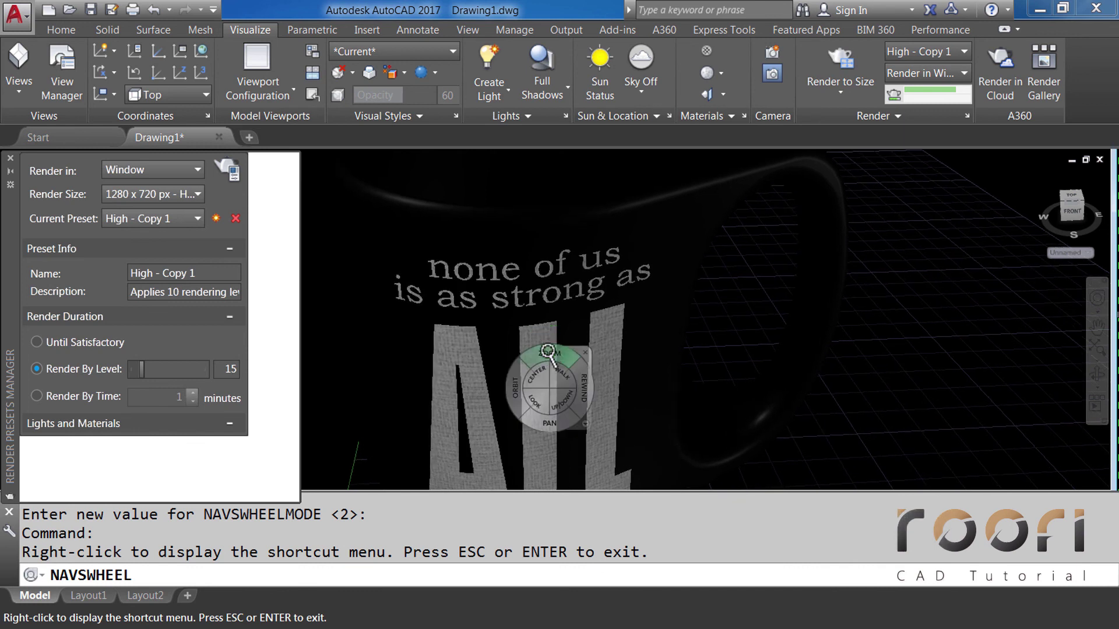
click(582, 352)
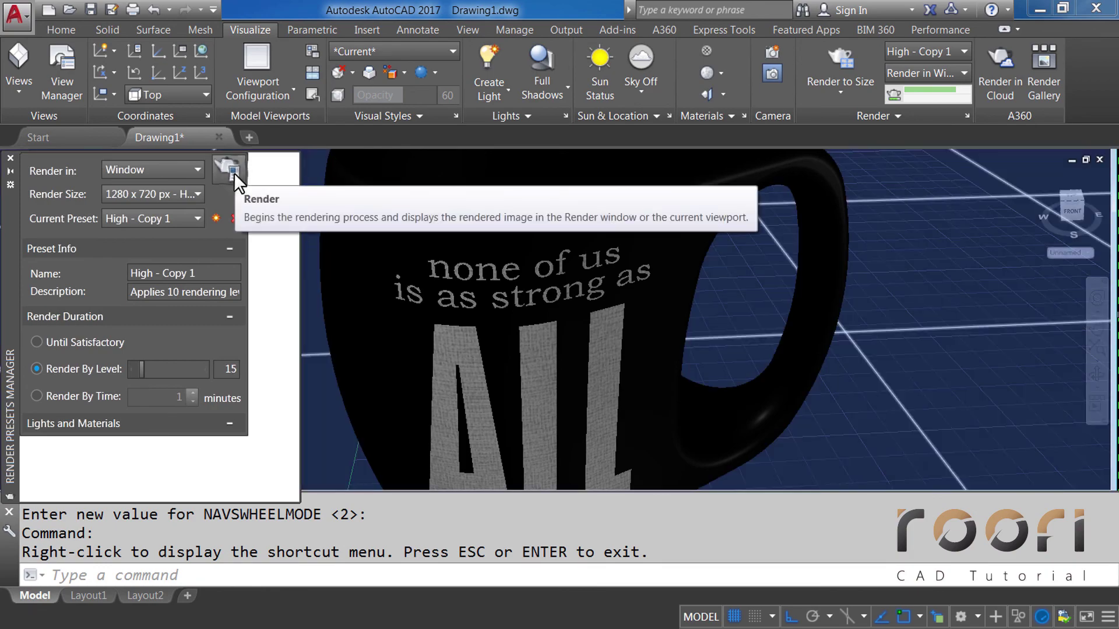
click(234, 172)
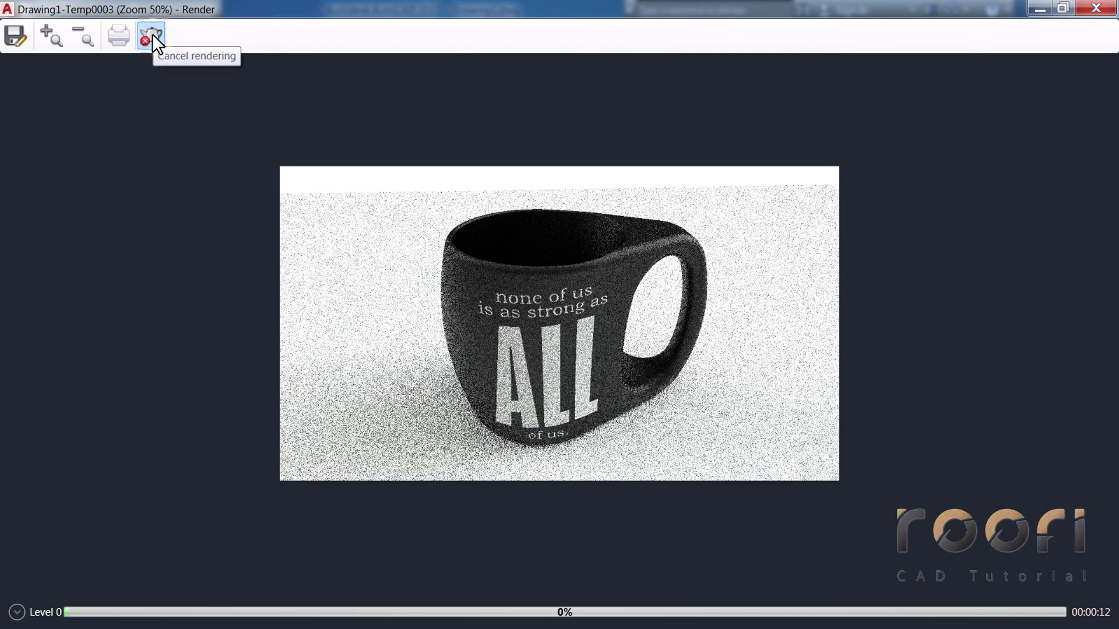
click(152, 34)
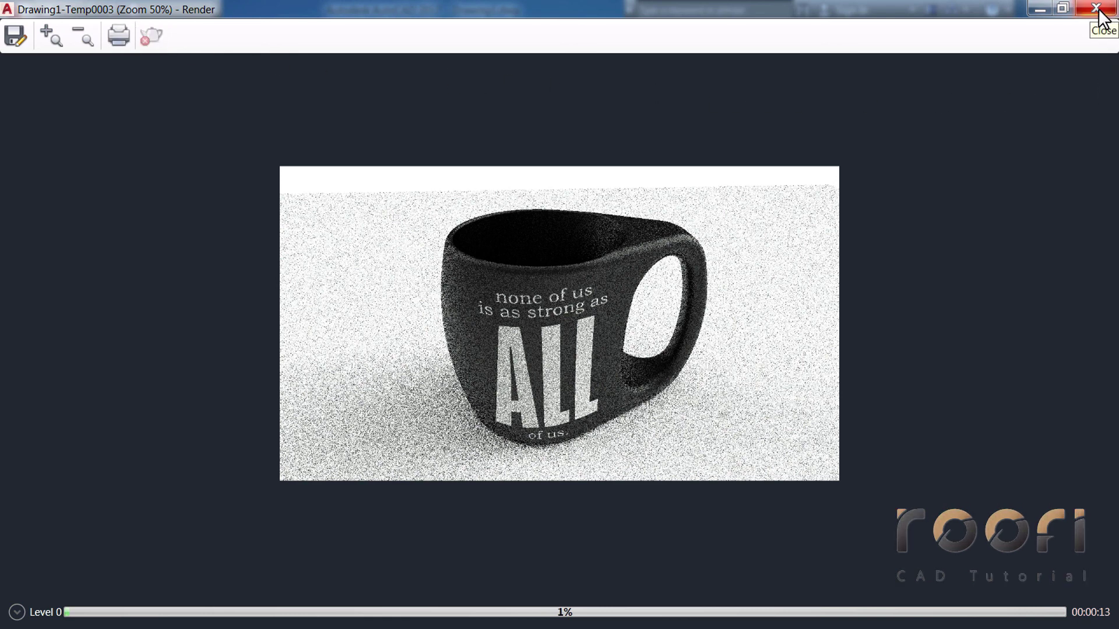
Step: Close the render and pan the viewport slightly with the SteeringWheel to reframe the slogan
click(1100, 11)
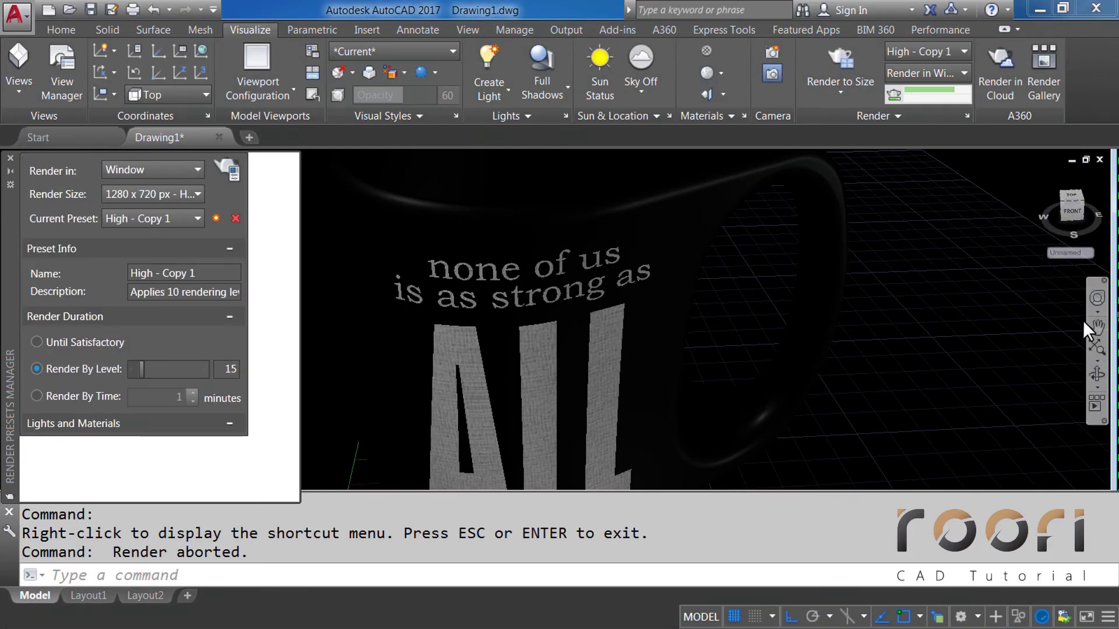
click(1096, 301)
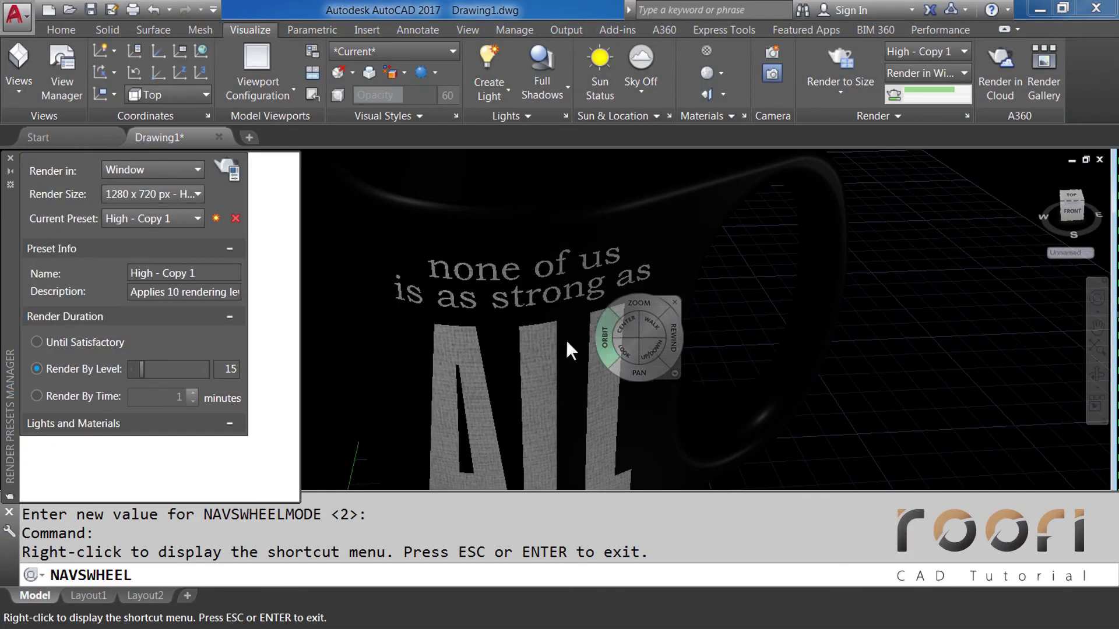
drag(547, 381, 544, 354)
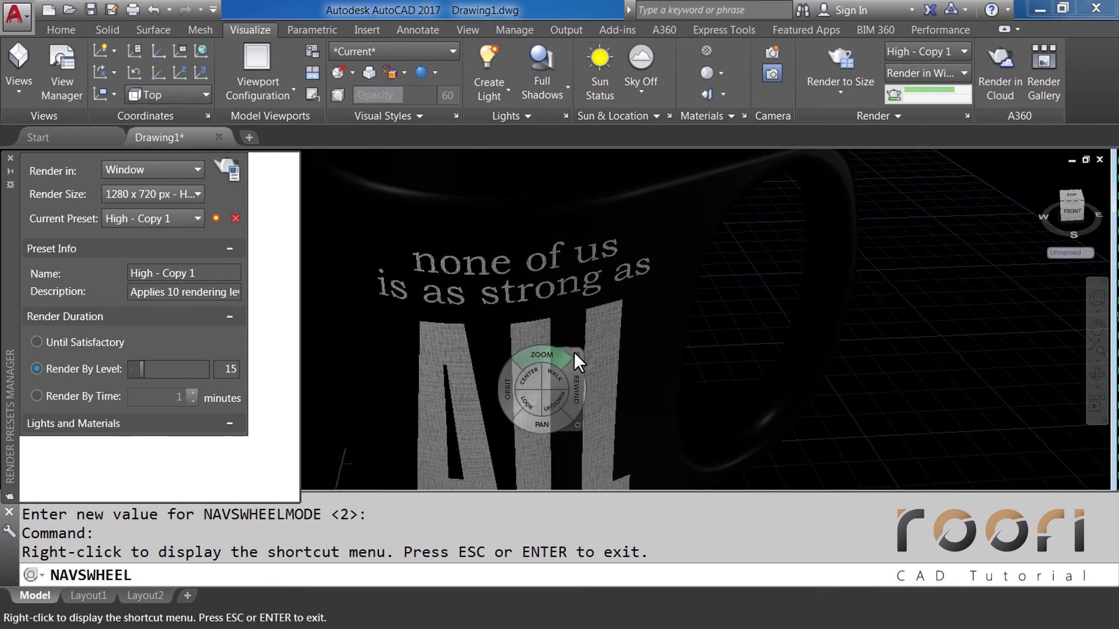
click(576, 352)
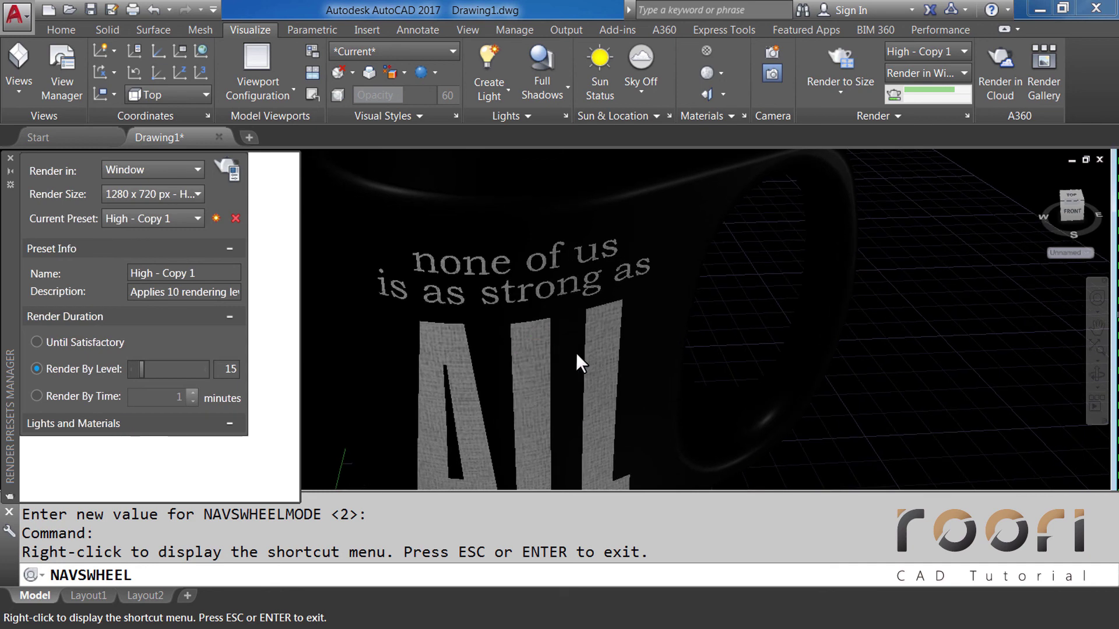
Step: Render the reframed mug again and view the result at 100% zoom
click(232, 166)
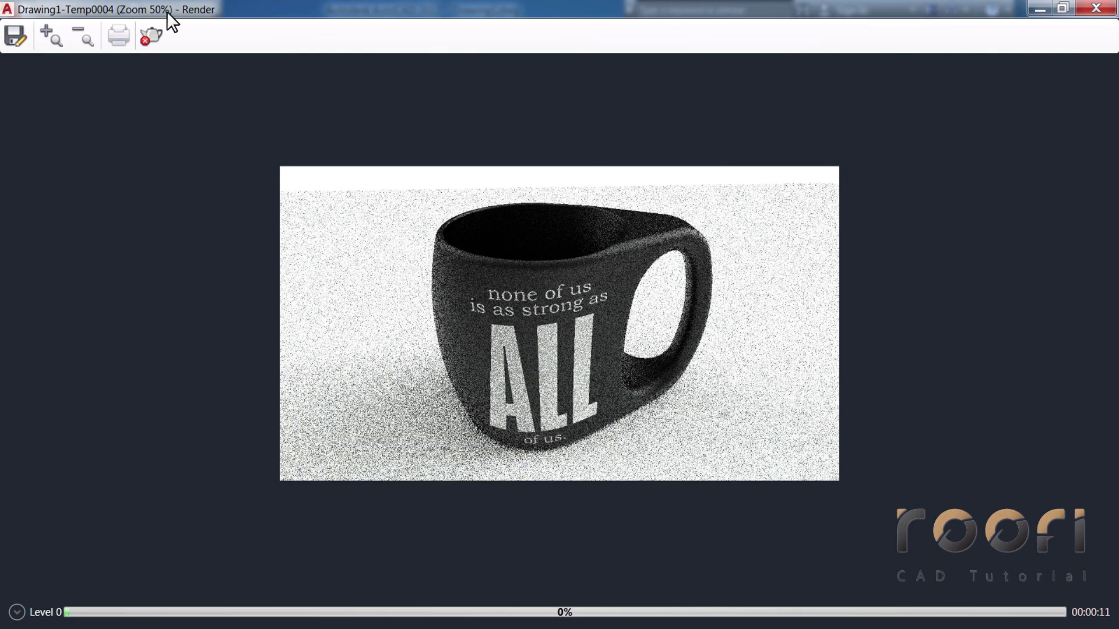
click(51, 32)
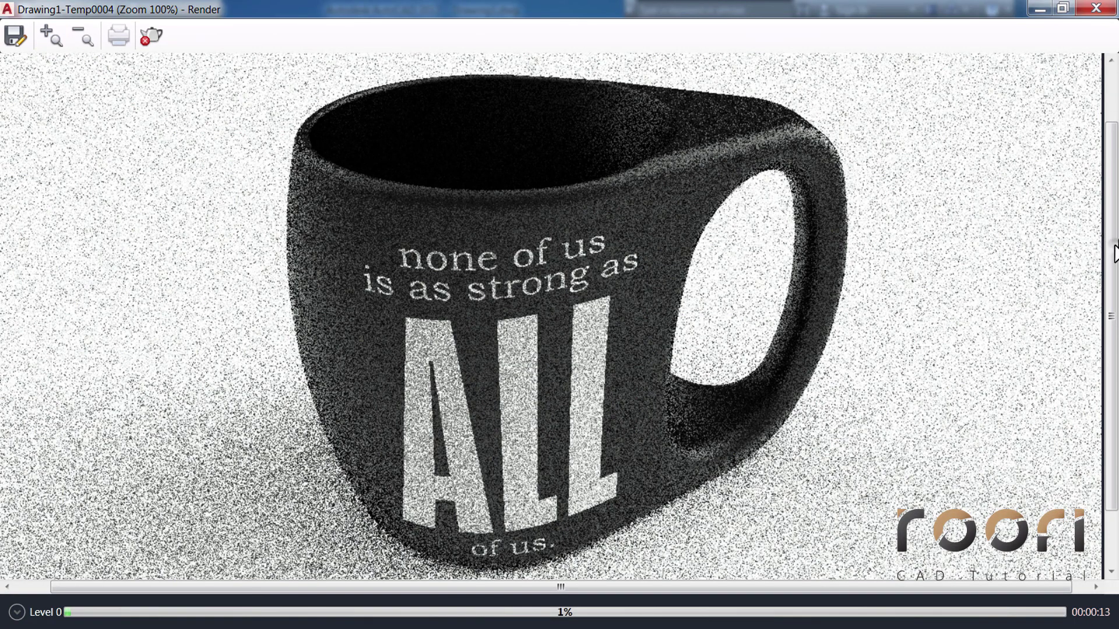
drag(1115, 254, 1115, 259)
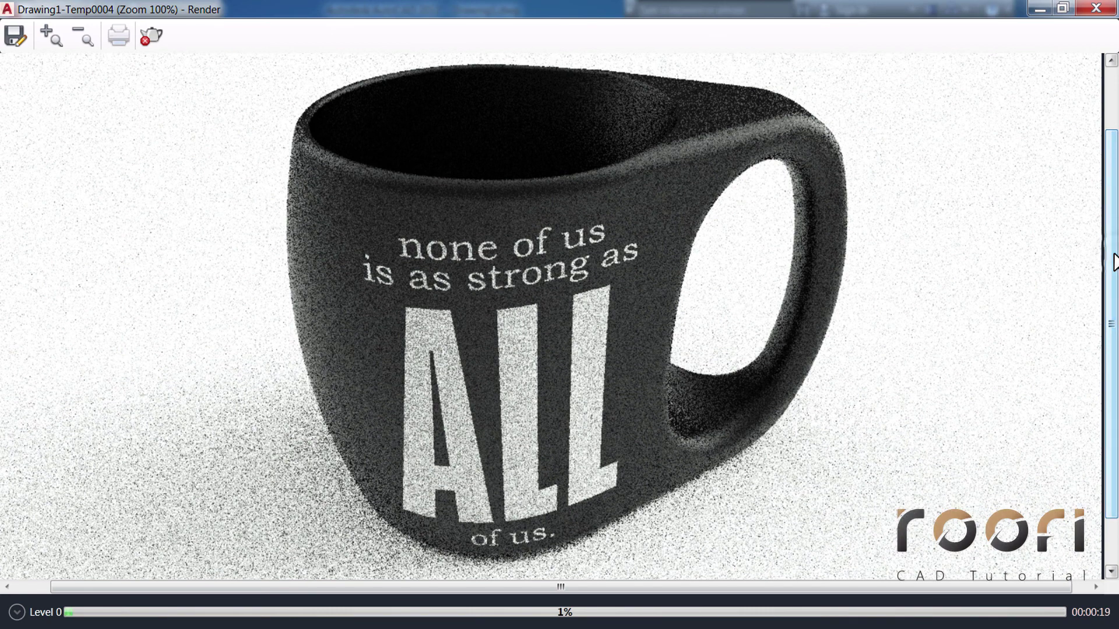
drag(1115, 262, 1115, 258)
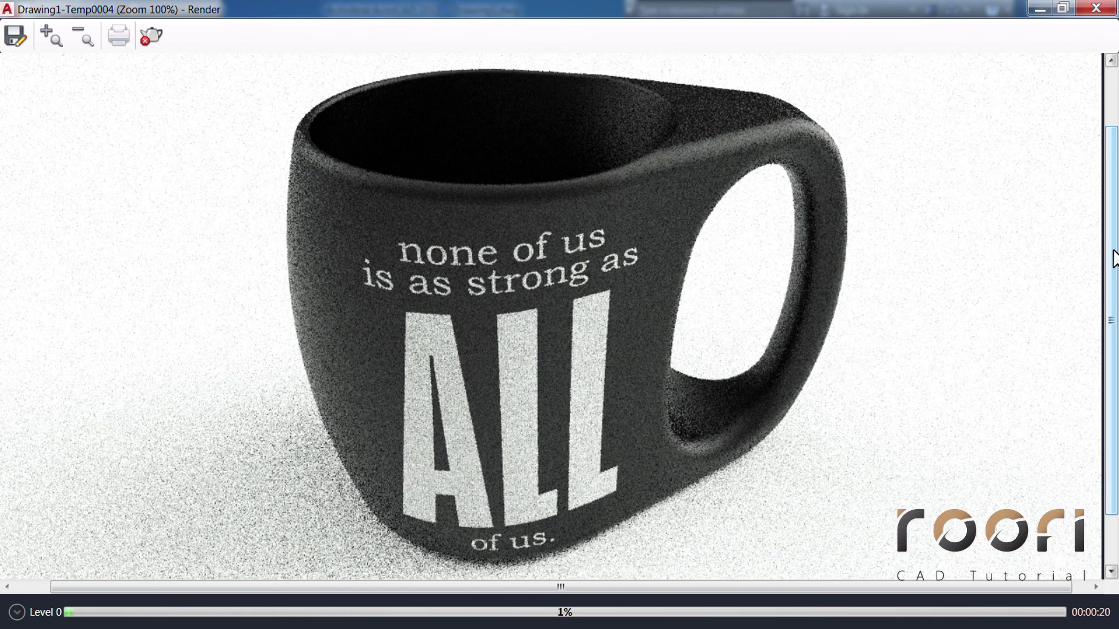